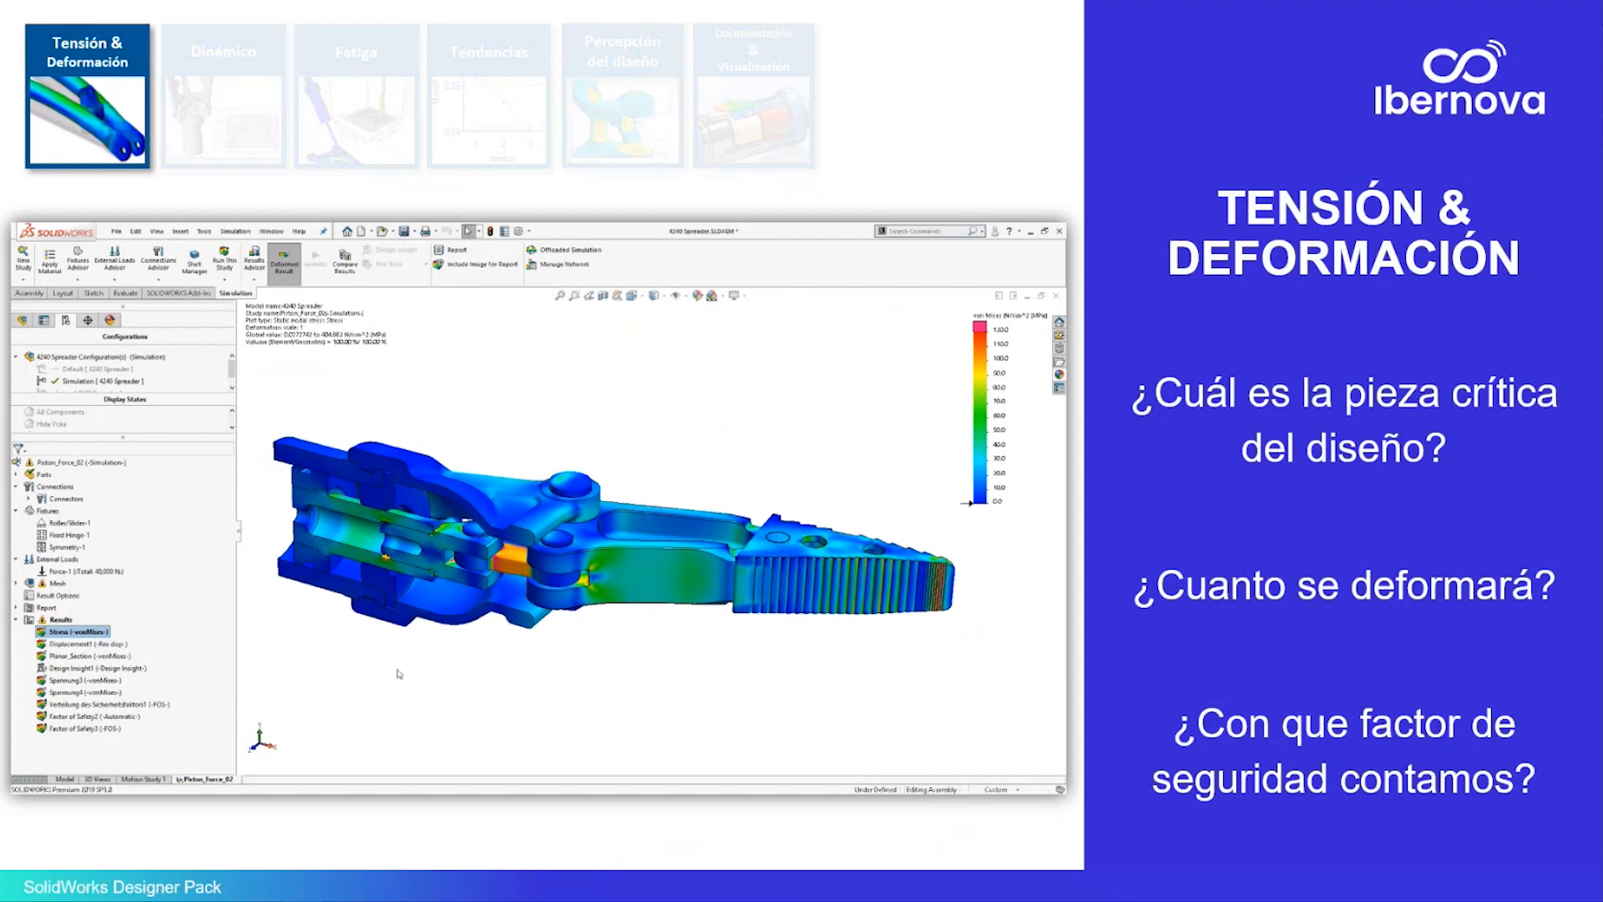
Set up an automatic factor of safety plot with an upper limit enabled, and open the threshold for areas below factor of safety
{"action": "right_click", "coordinate": [54, 620]}
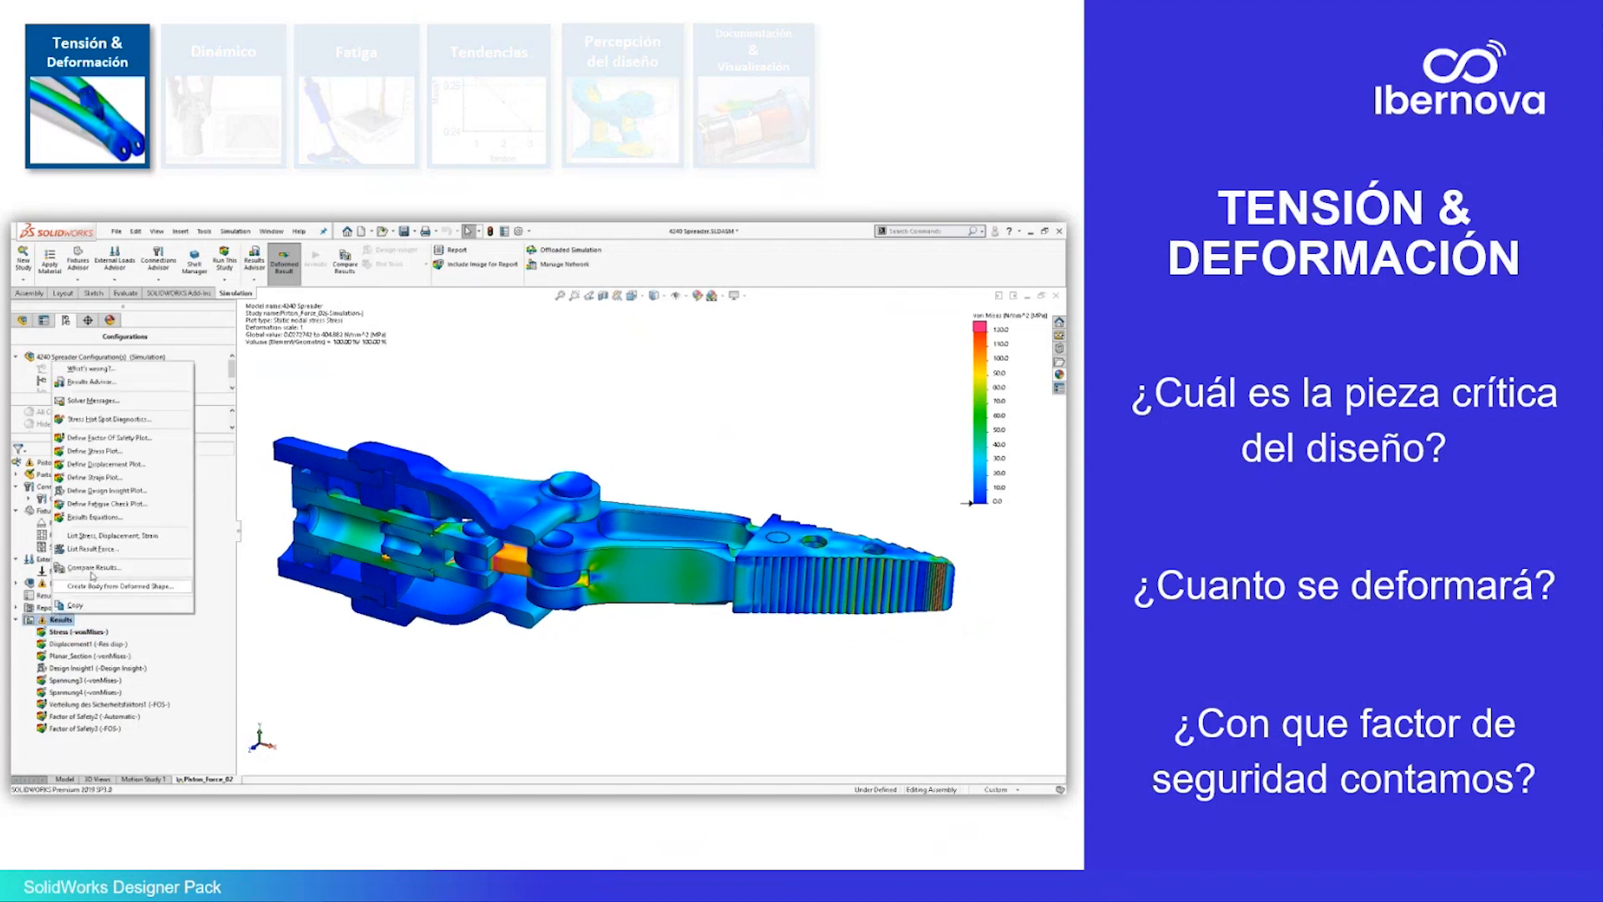
{"action": "left_click", "coordinate": [124, 442]}
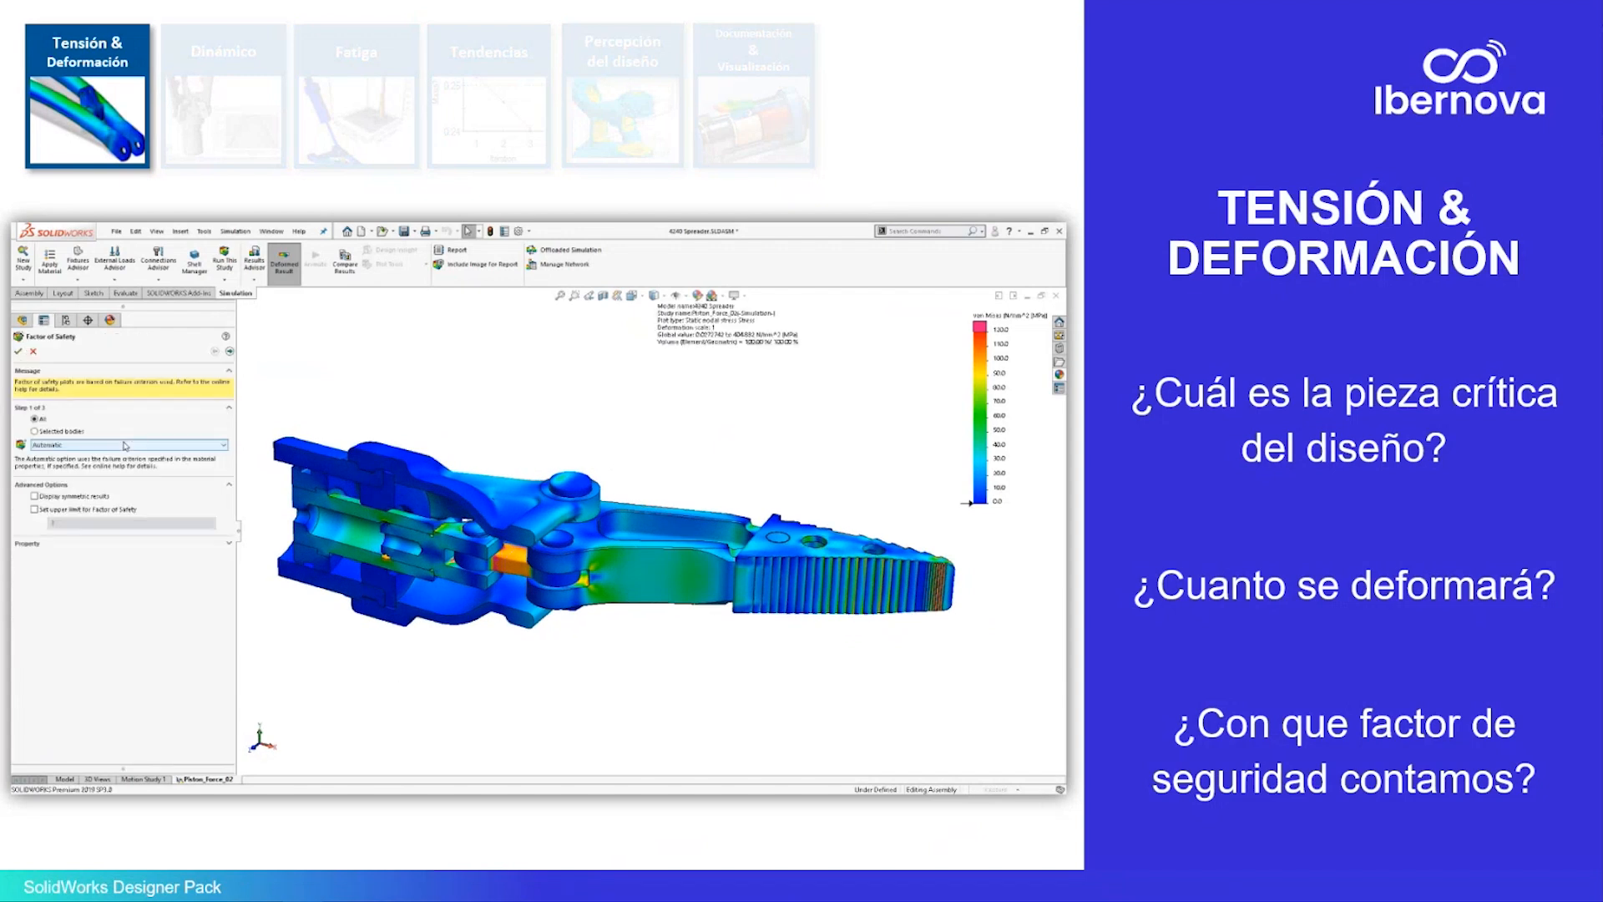
{"action": "left_click", "coordinate": [87, 509]}
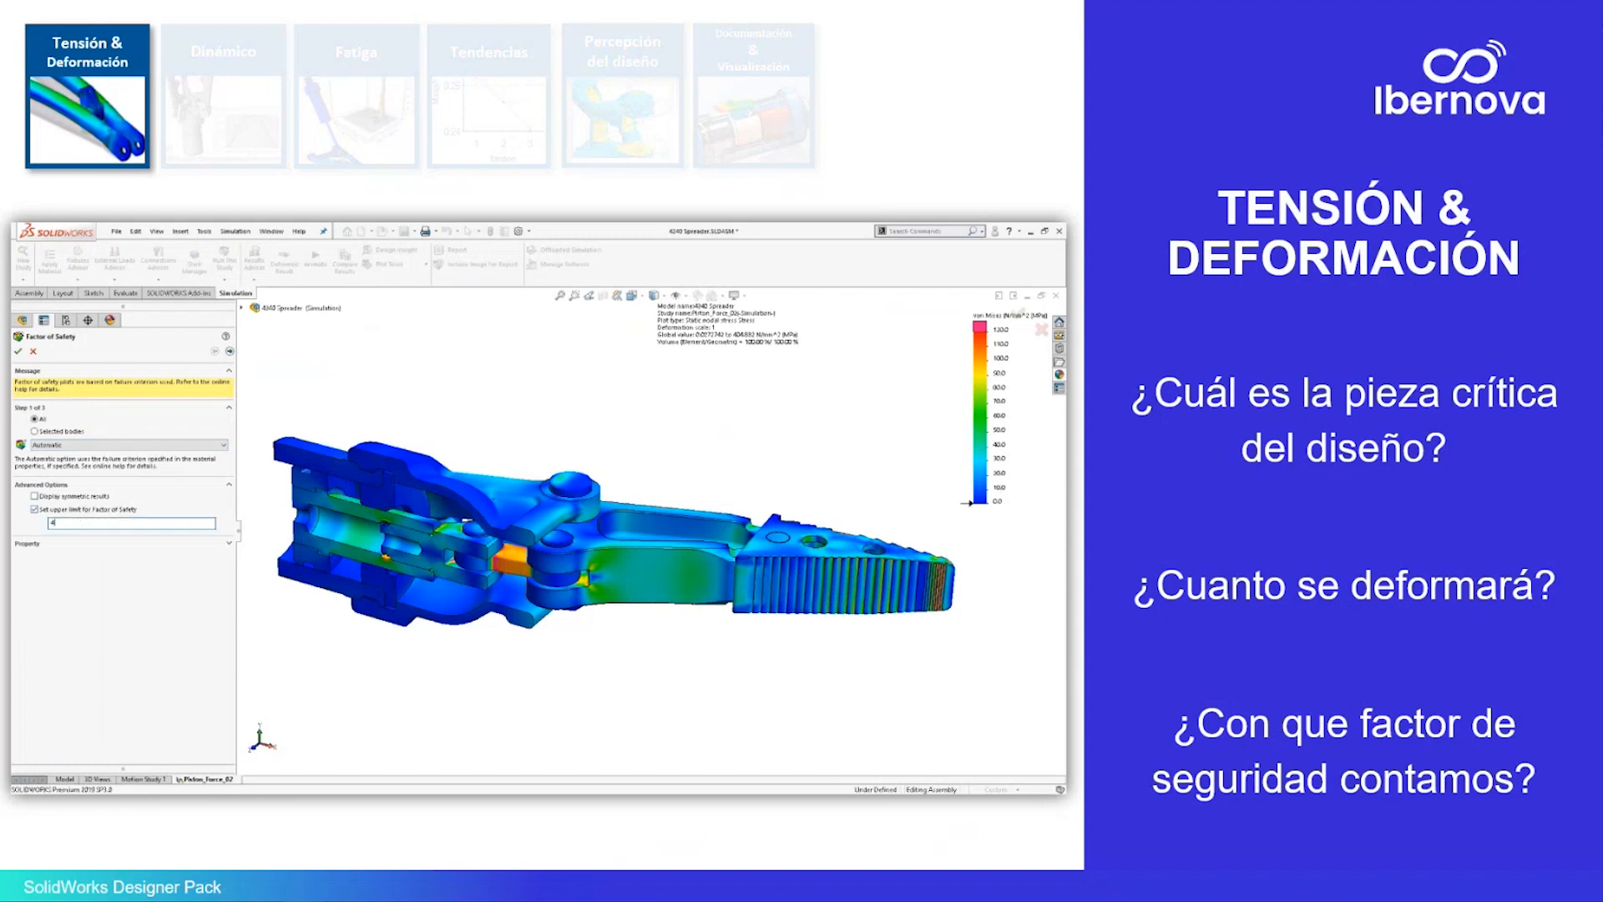
{"action": "left_click", "coordinate": [230, 352]}
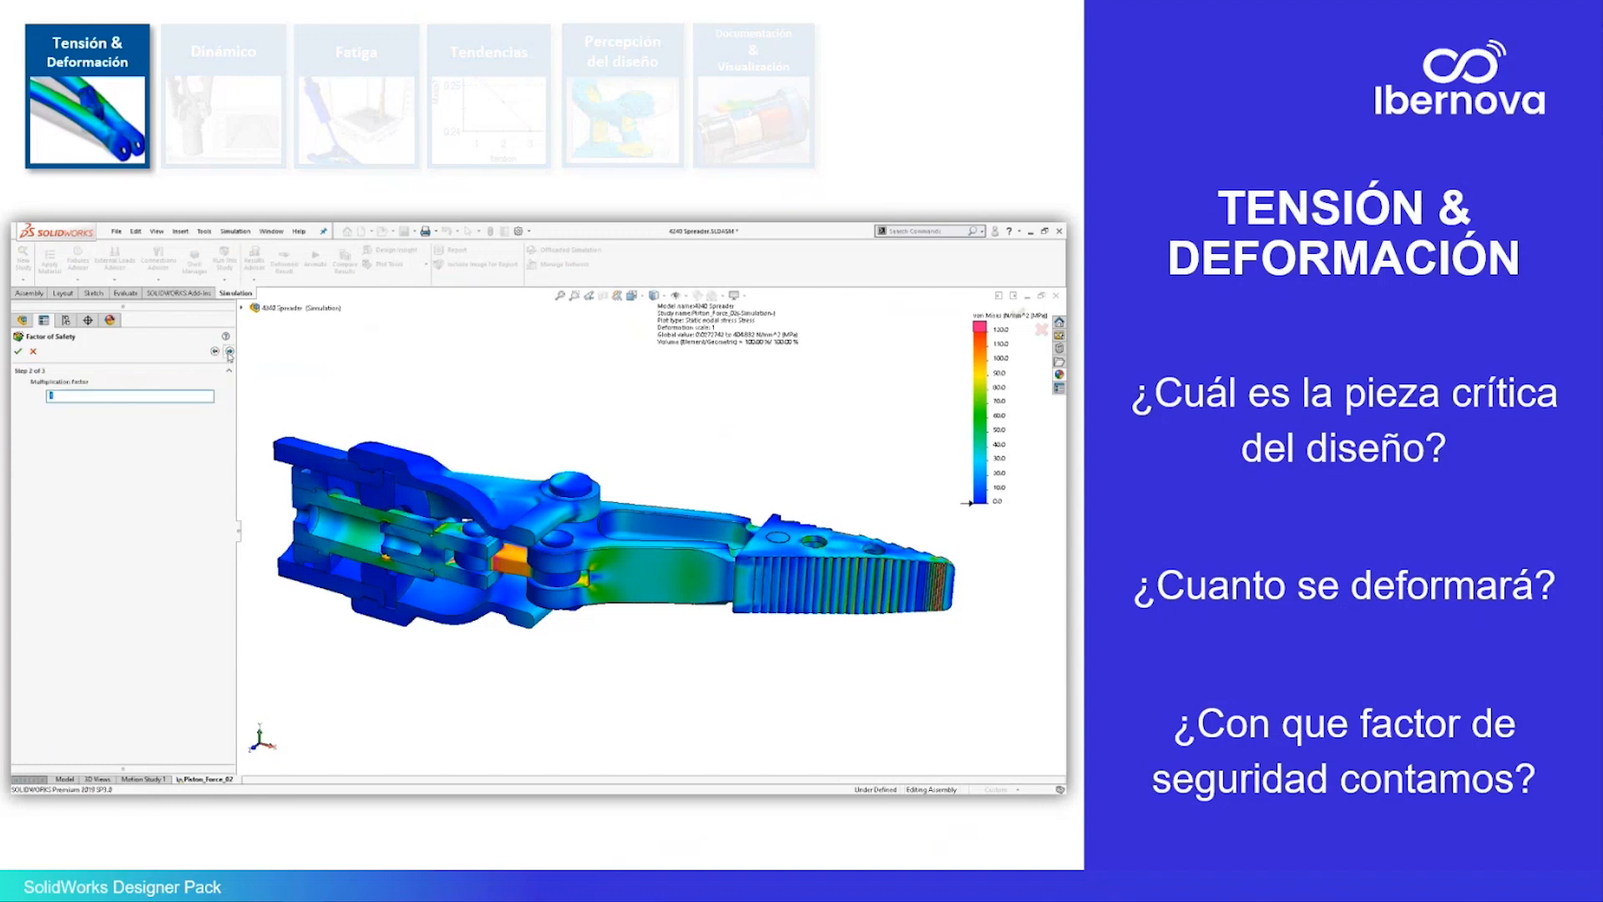
{"action": "left_click", "coordinate": [230, 352]}
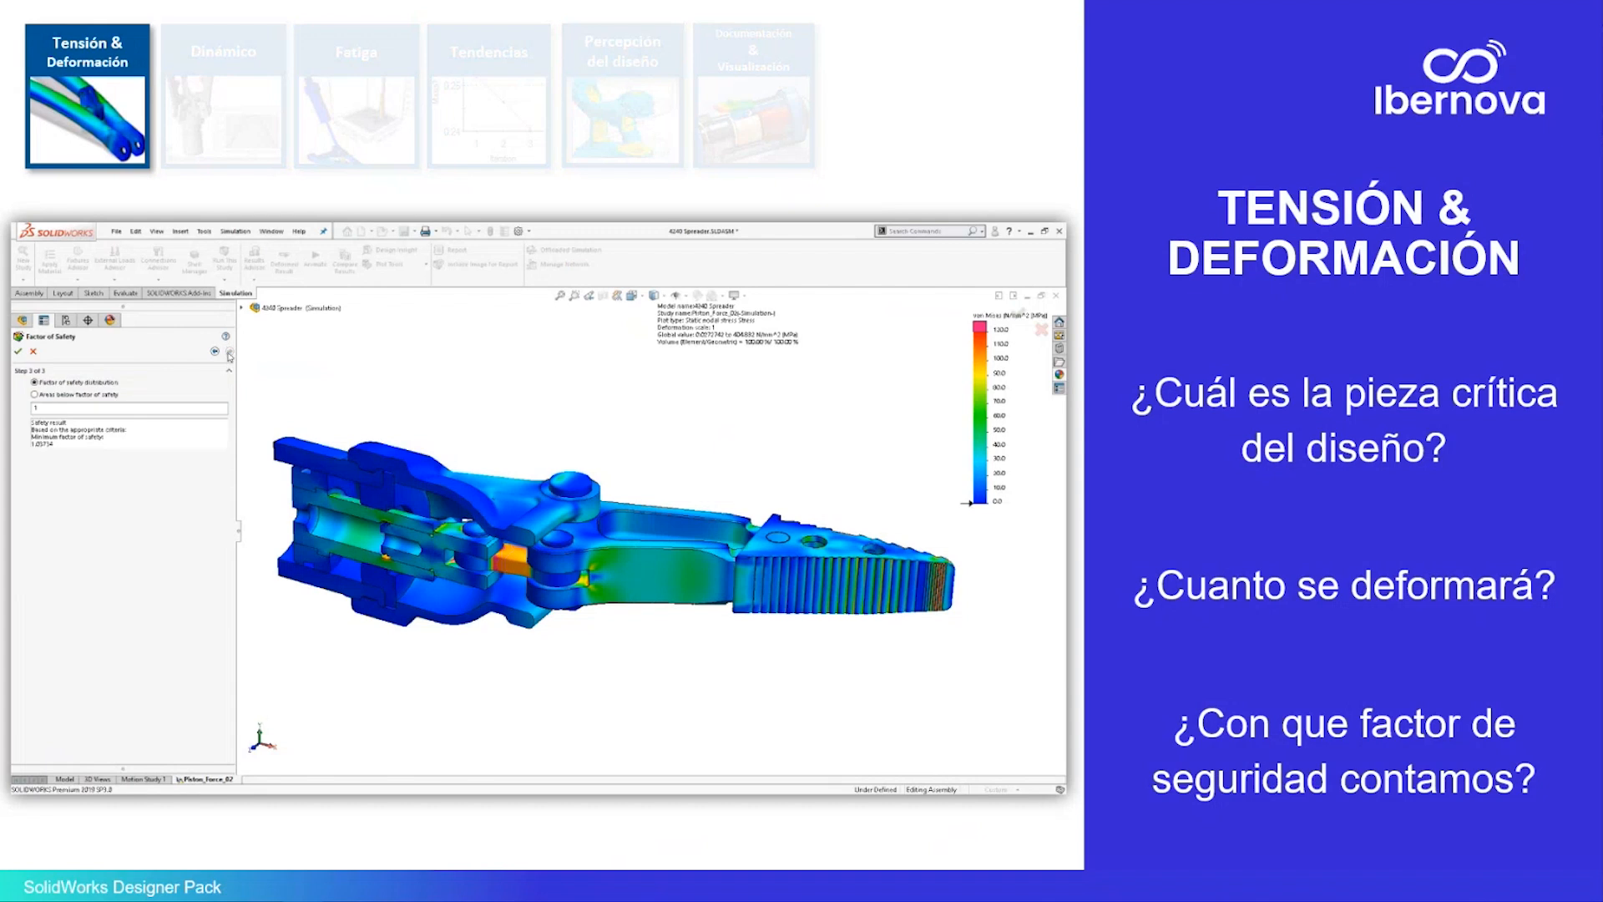
{"action": "double_click", "coordinate": [93, 408]}
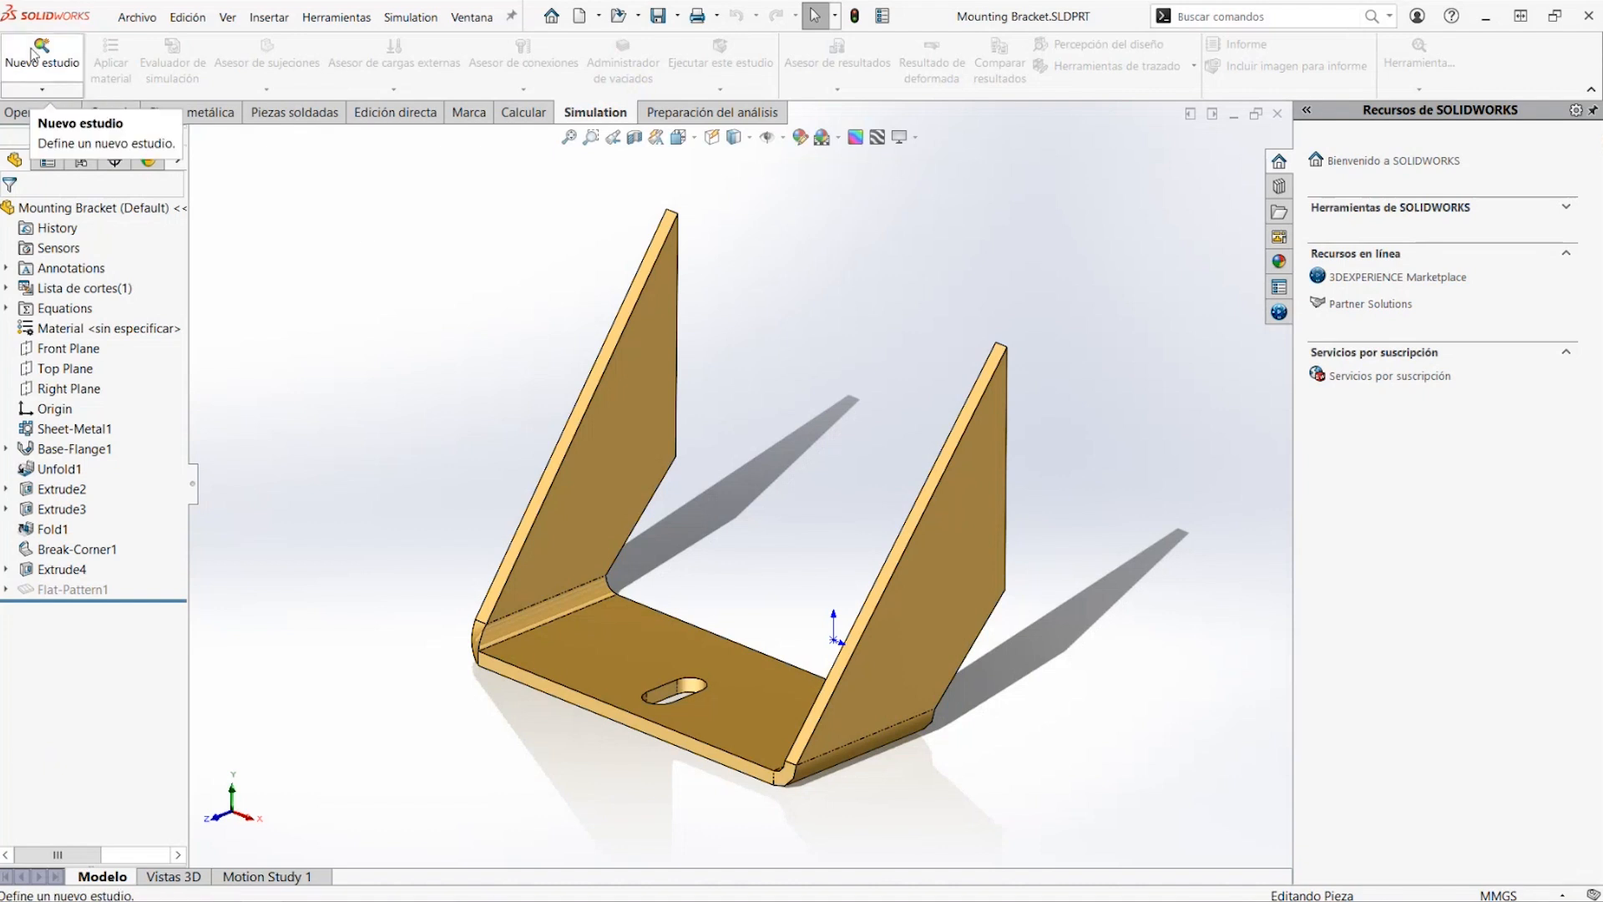
Create a new static analysis study for the mounting bracket with the default settings
{"action": "left_click", "coordinate": [31, 56]}
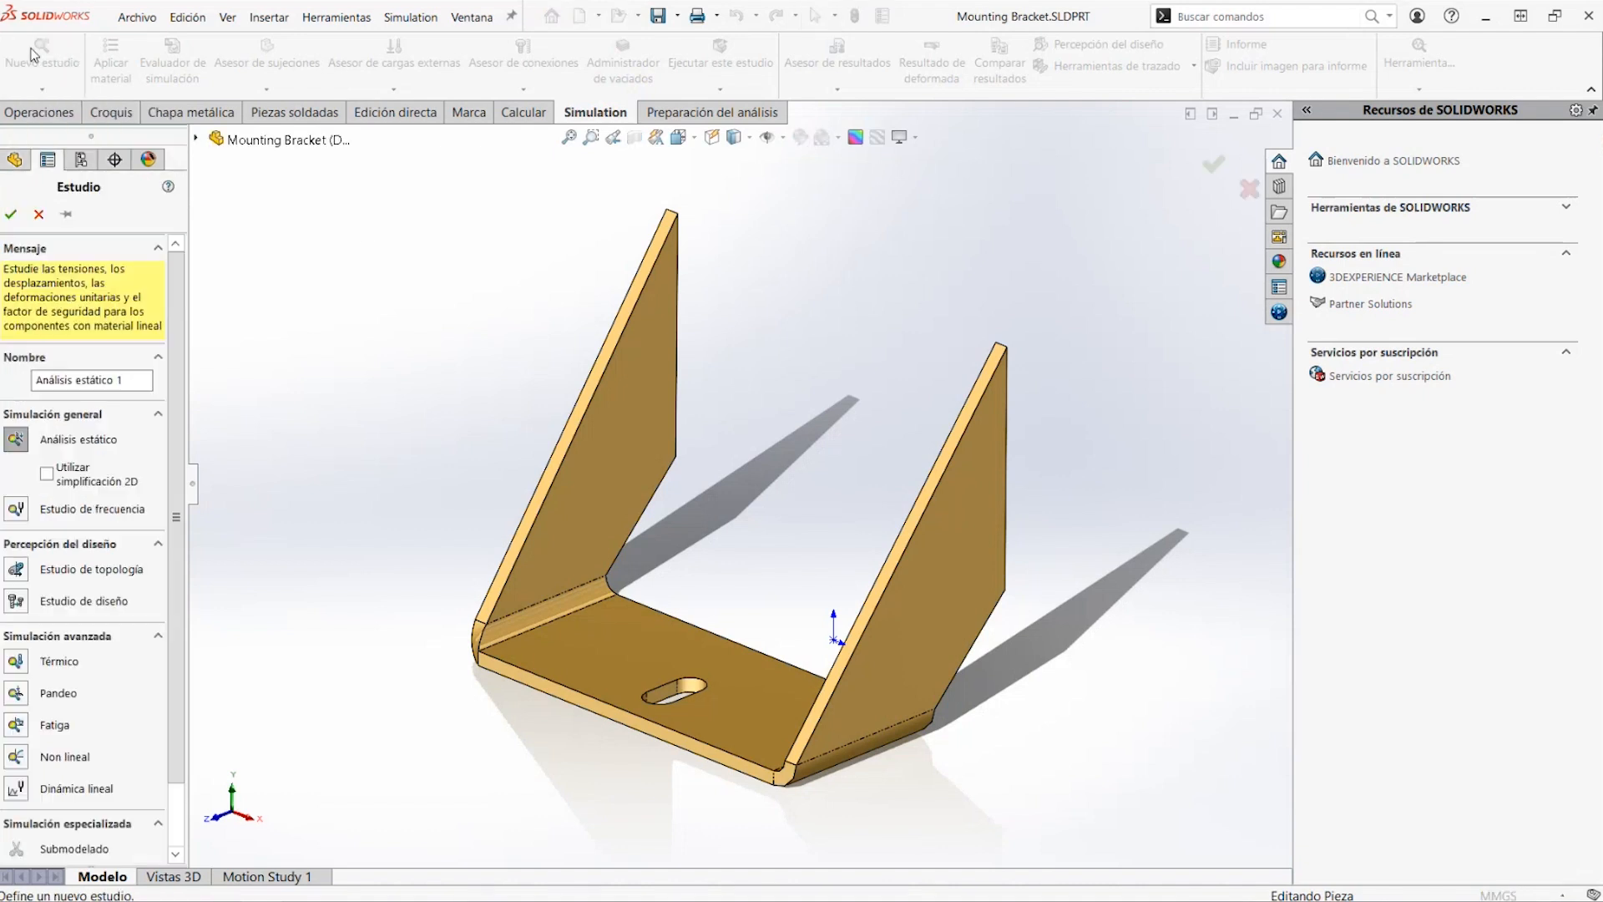
{"action": "left_click", "coordinate": [11, 213]}
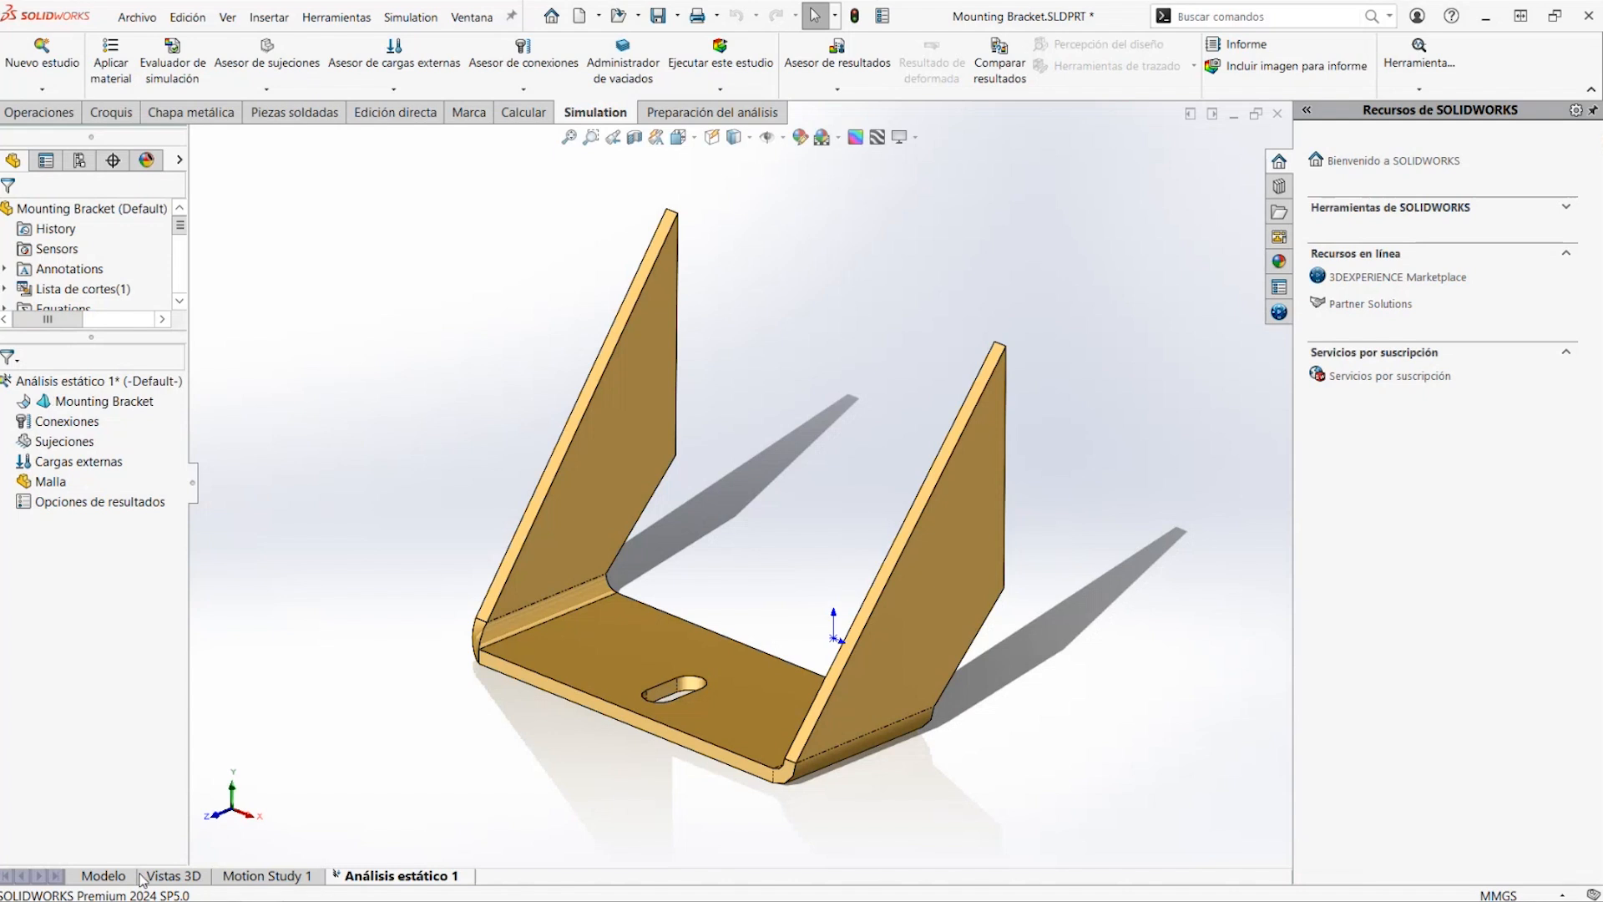
{"action": "left_click", "coordinate": [110, 877]}
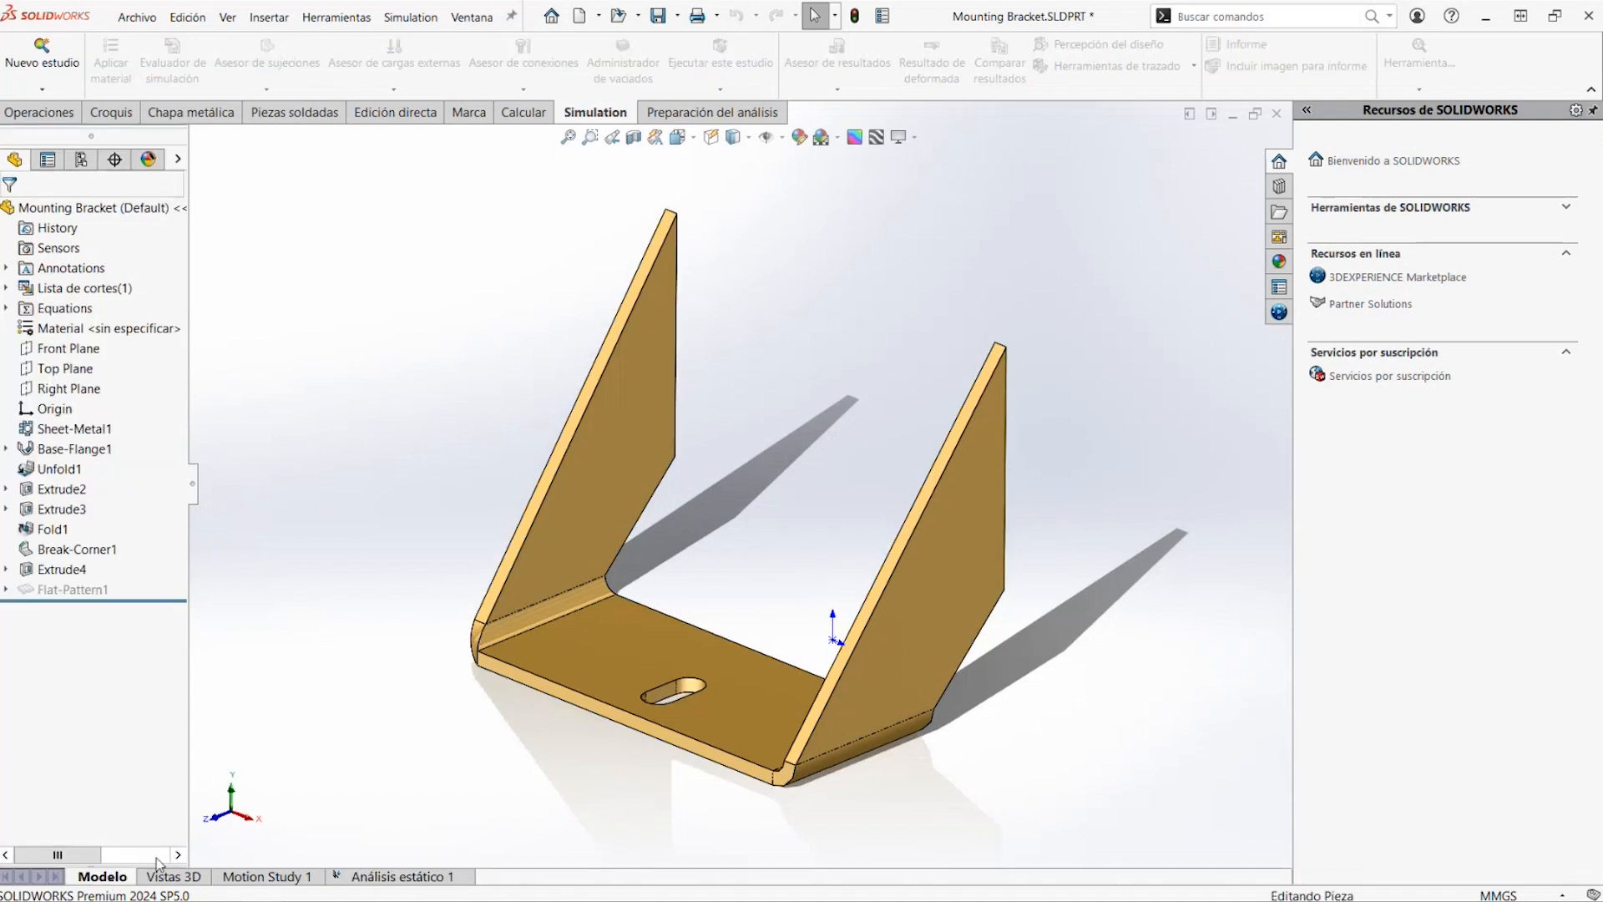
{"action": "left_click", "coordinate": [401, 878]}
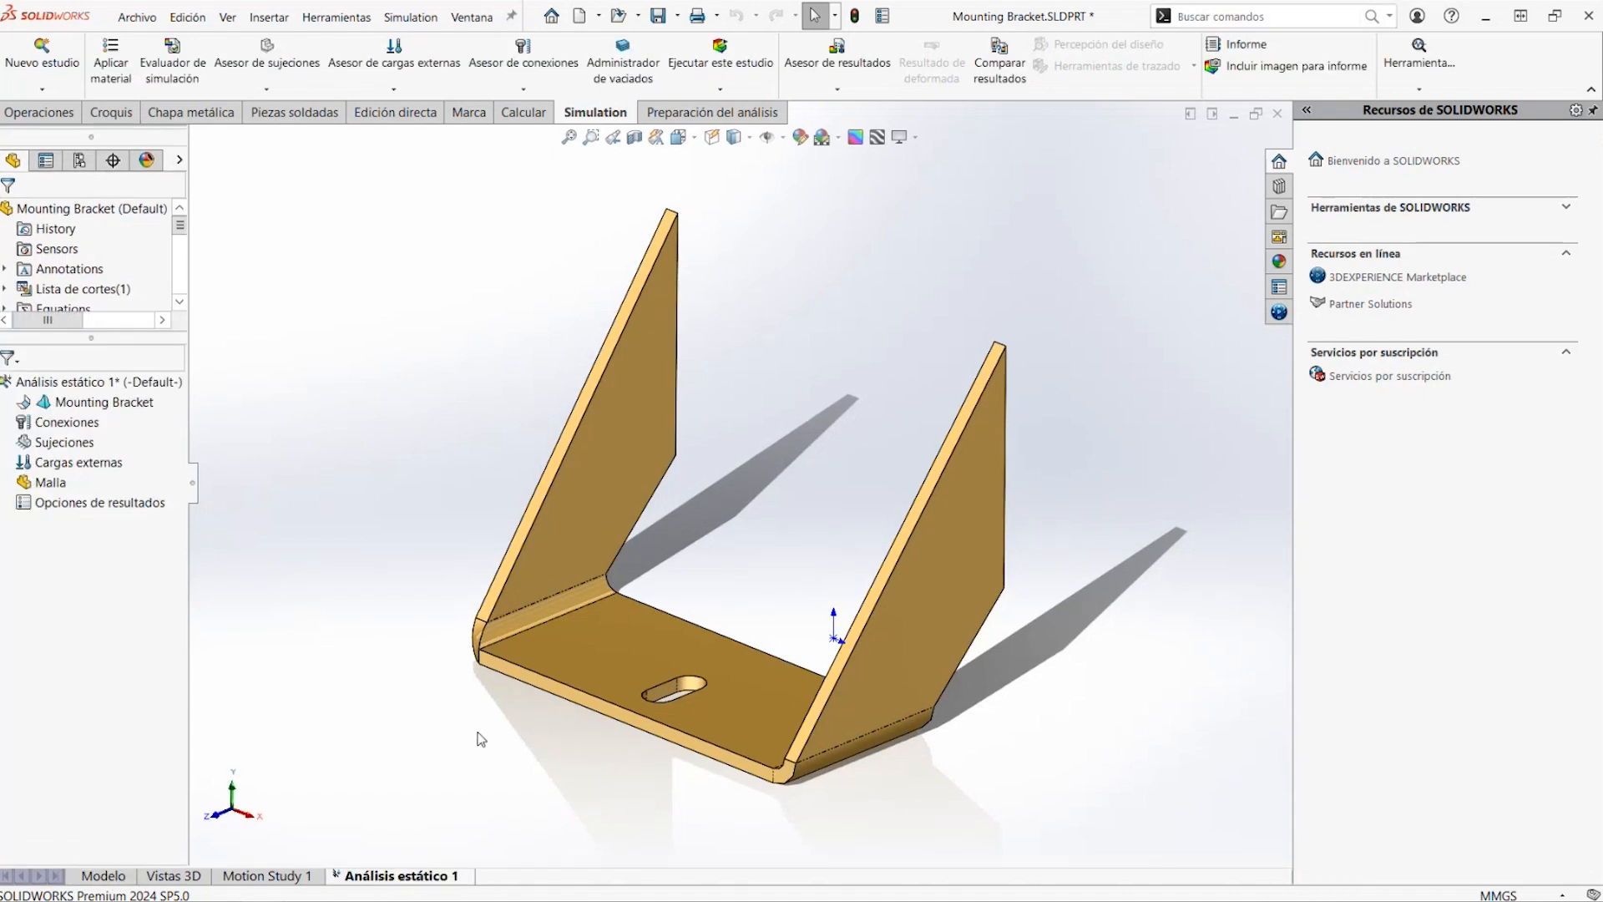
{"action": "middle_click_drag", "start_coordinate": [510, 613], "coordinate": [506, 626]}
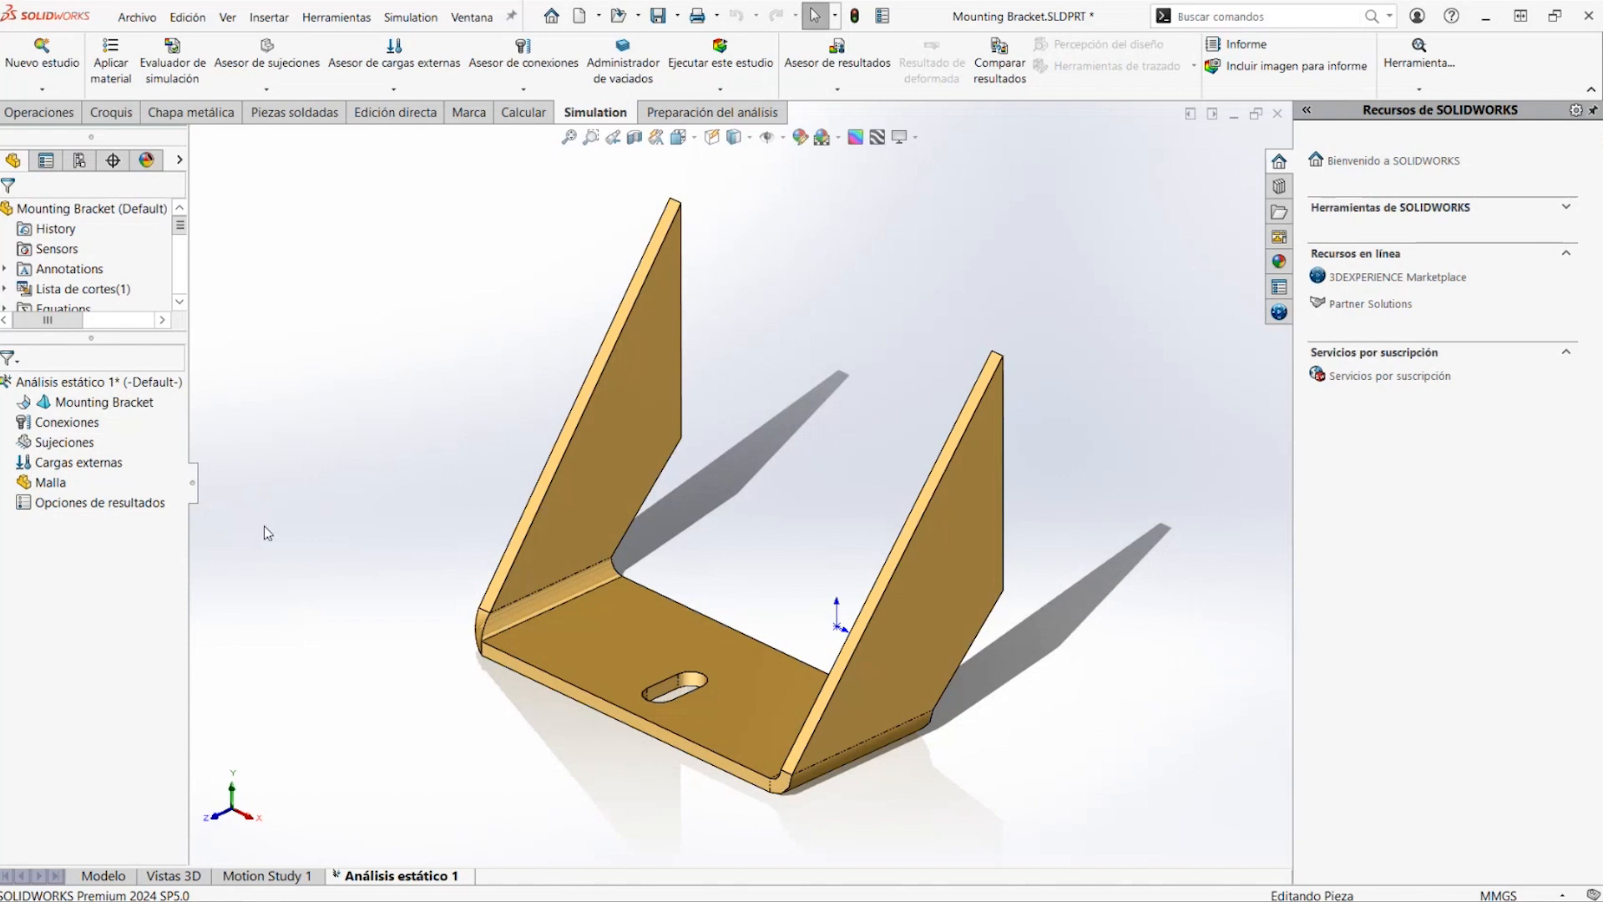
{"action": "left_click", "coordinate": [108, 876]}
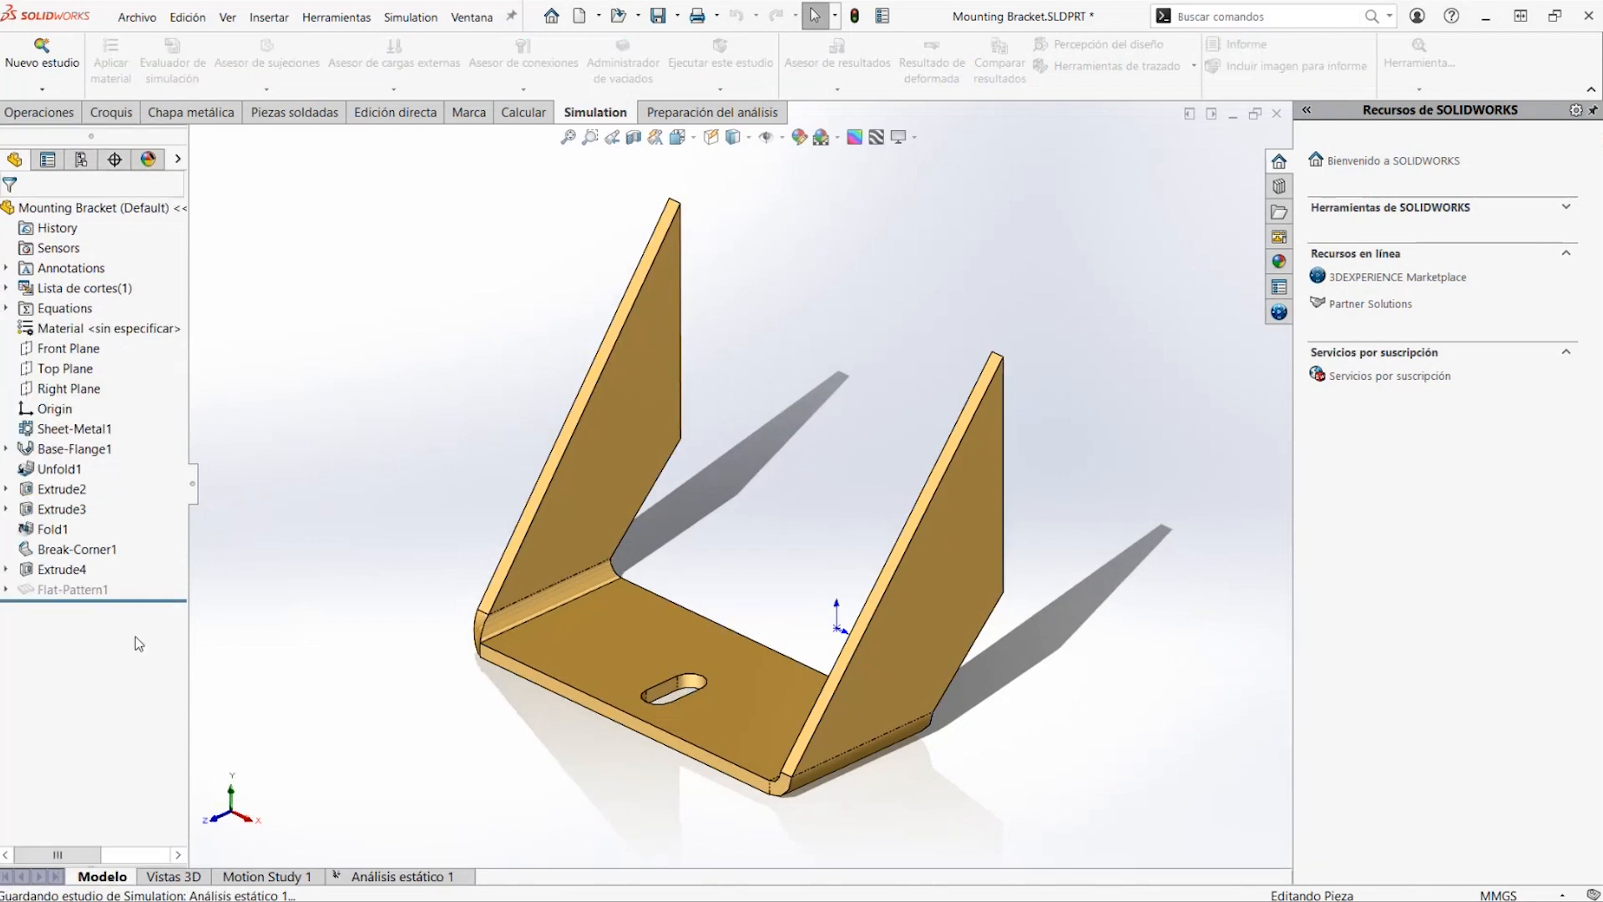
{"action": "left_click", "coordinate": [359, 882]}
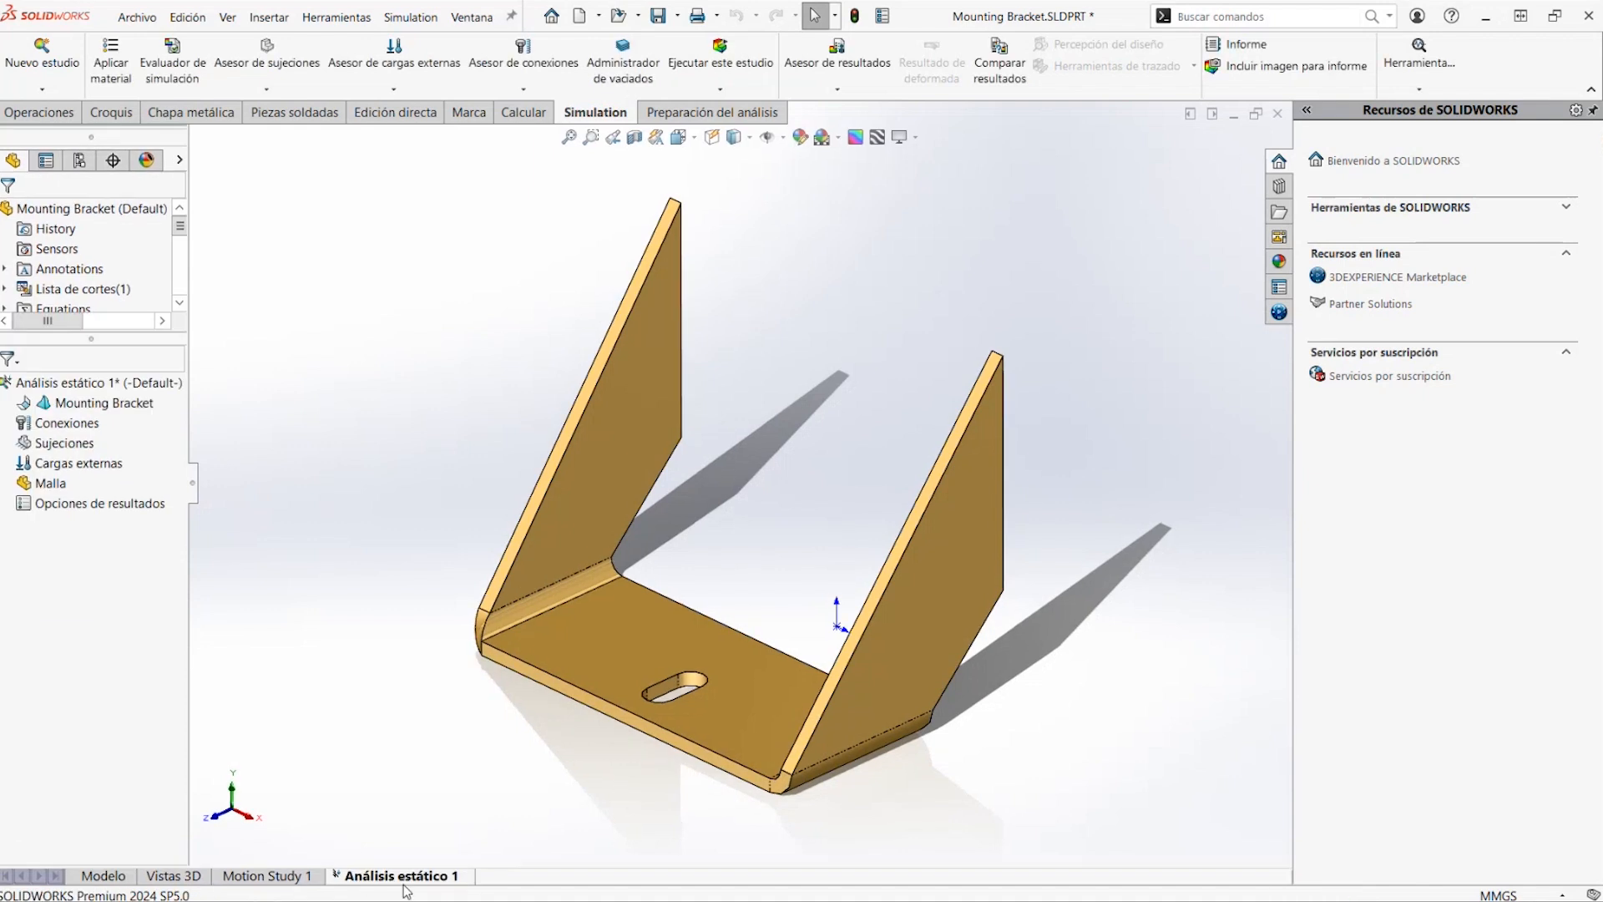
{"action": "right_click", "coordinate": [98, 405]}
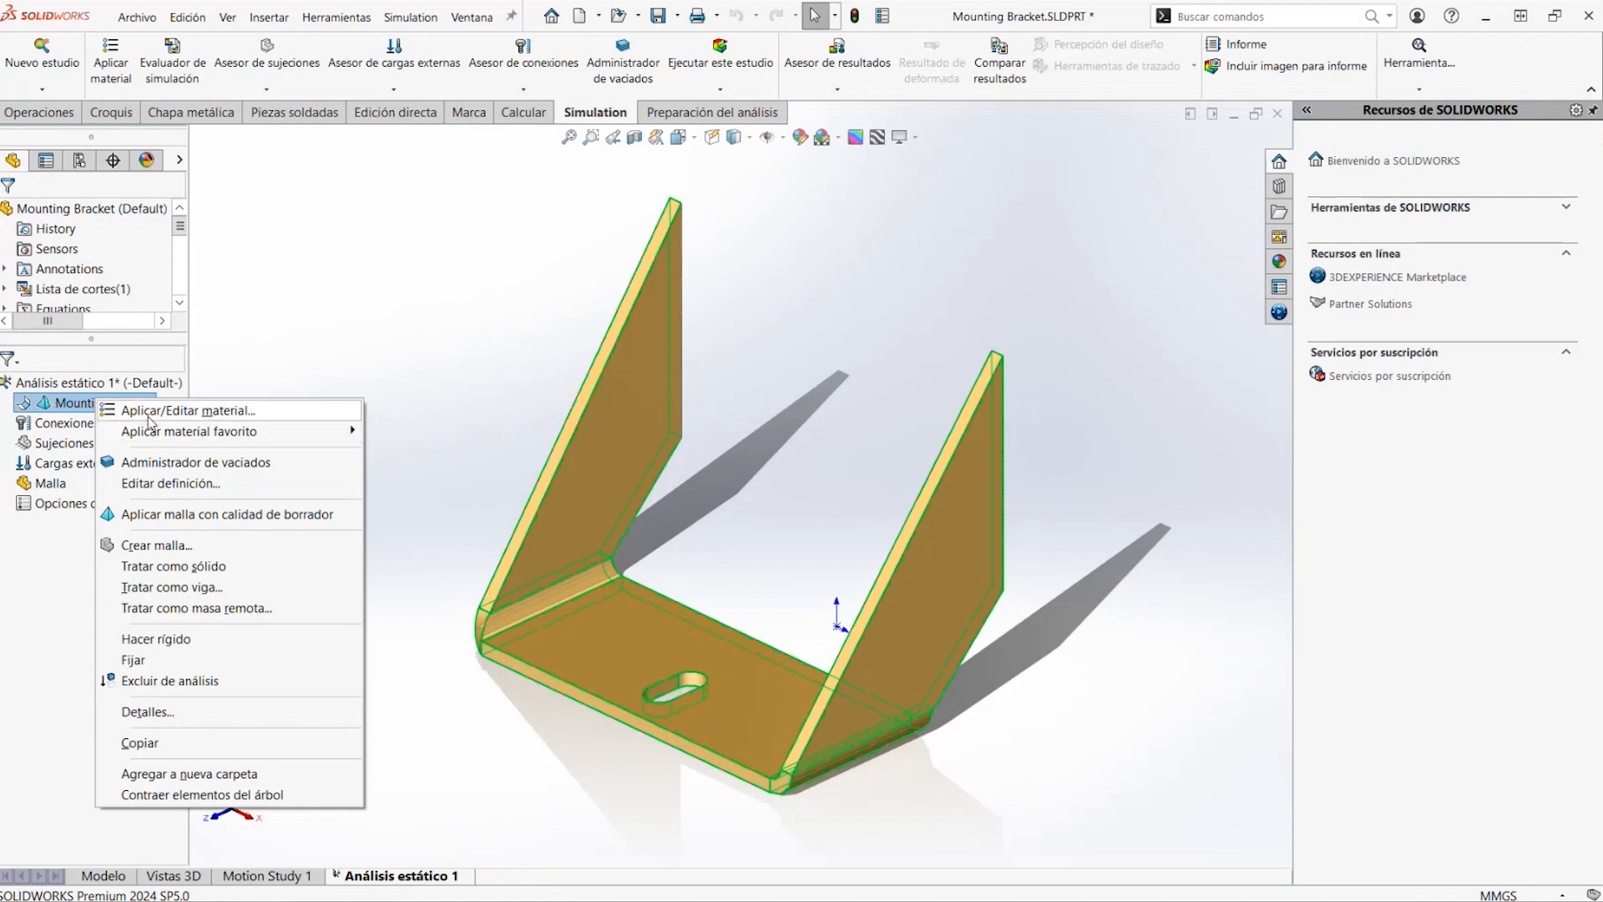
{"action": "key", "text": "Escape"}
Assign the steel material AISI 304 to the mounting bracket in the part model
{"action": "left_click", "coordinate": [103, 876]}
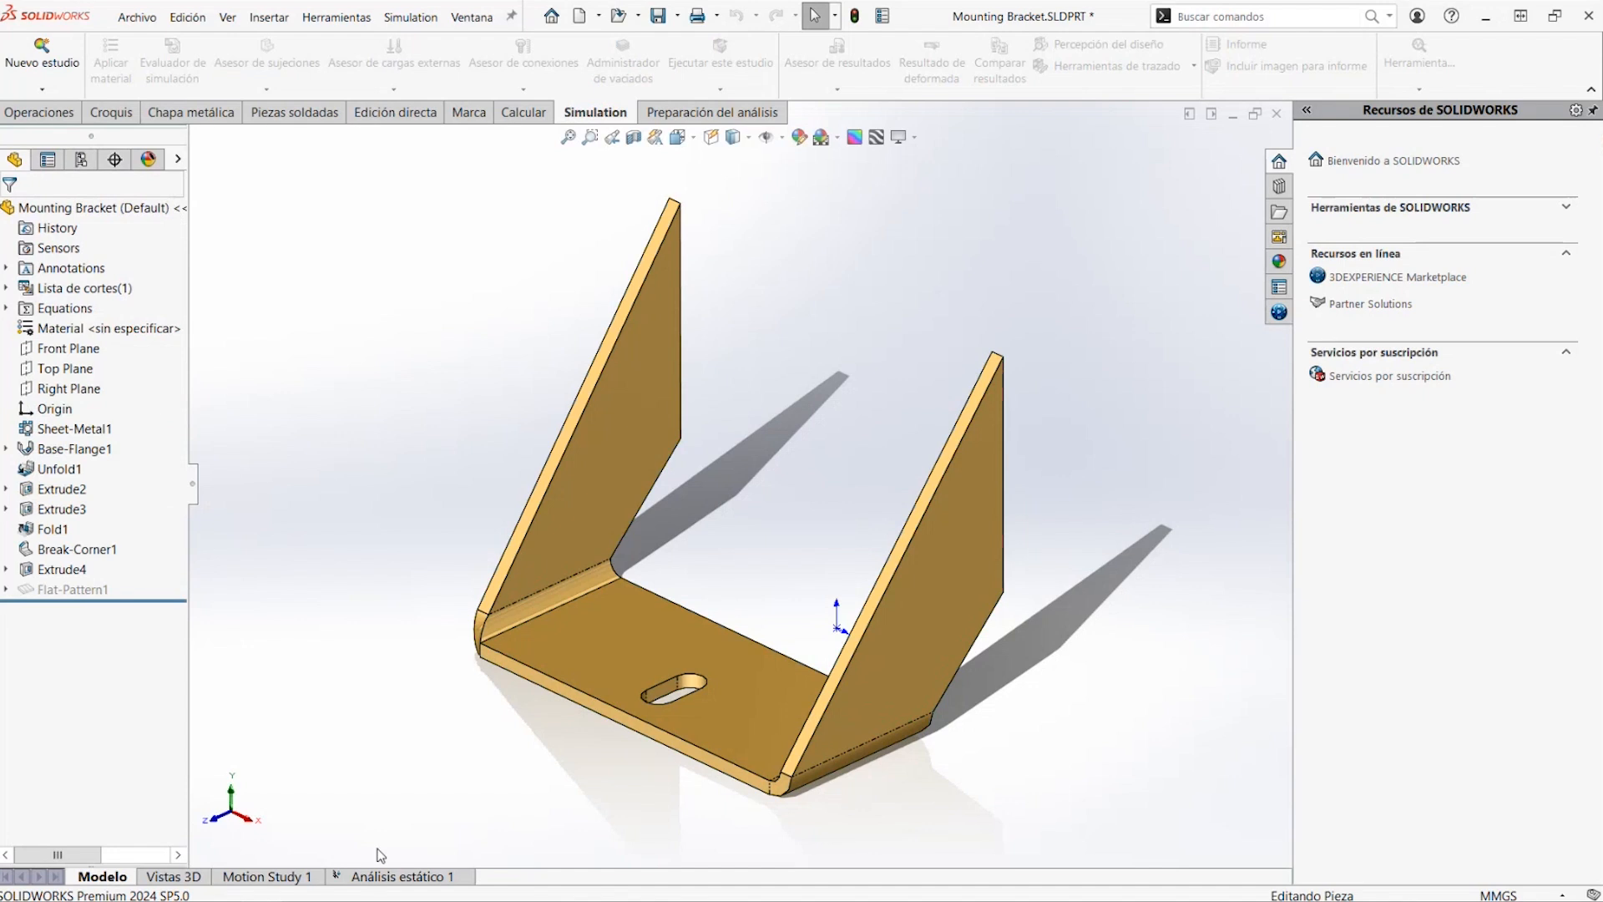
{"action": "right_click", "coordinate": [137, 331]}
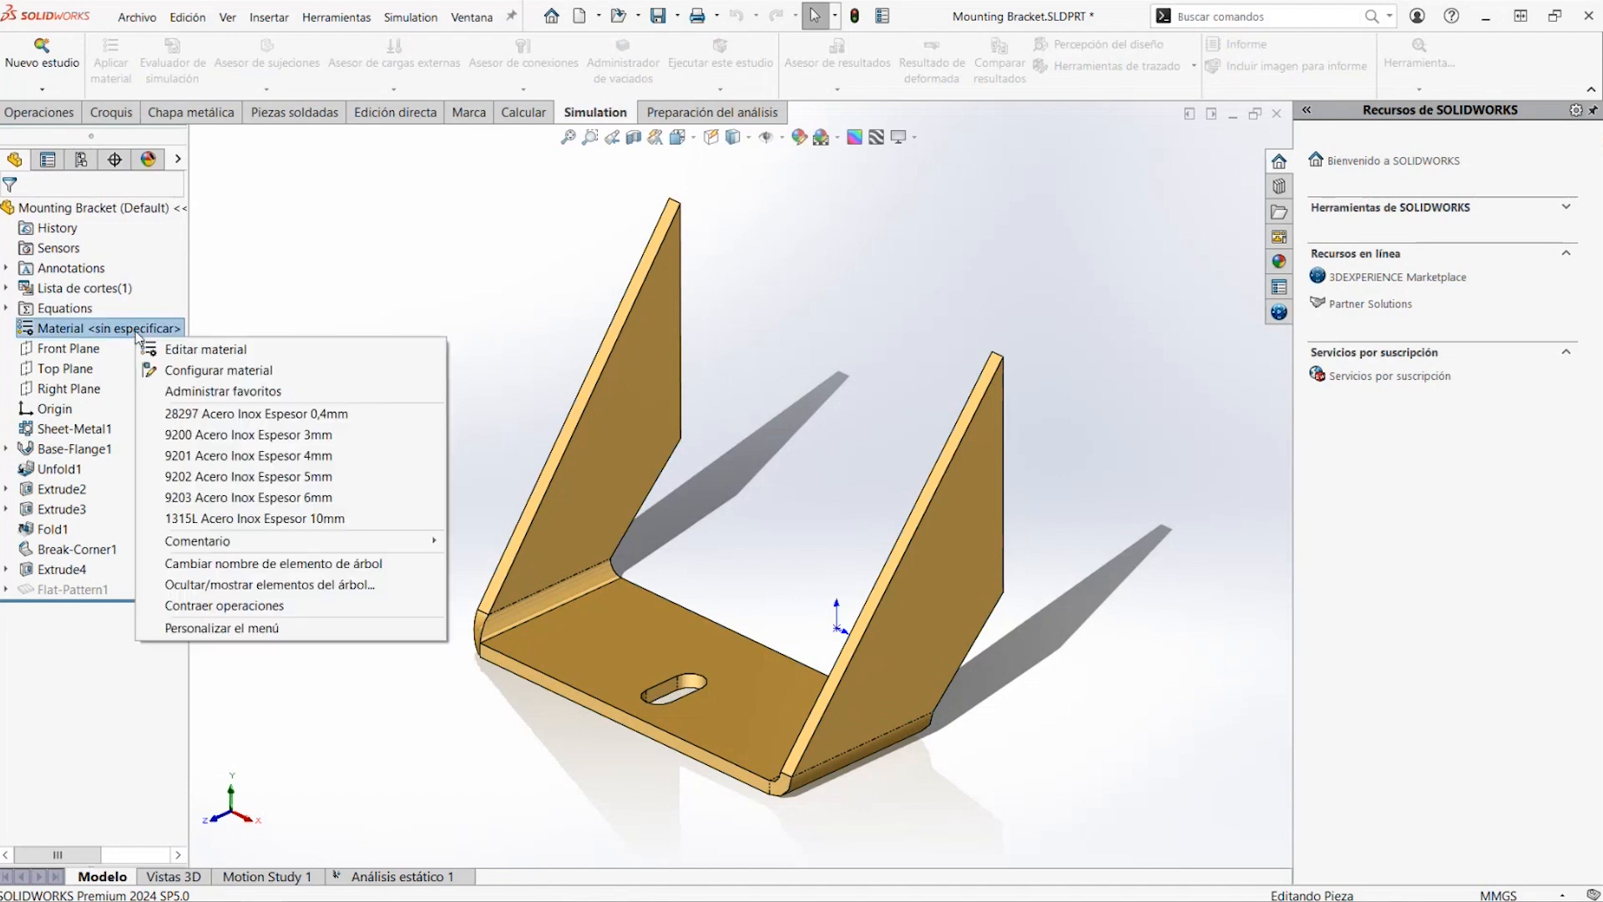
{"action": "left_click", "coordinate": [159, 349]}
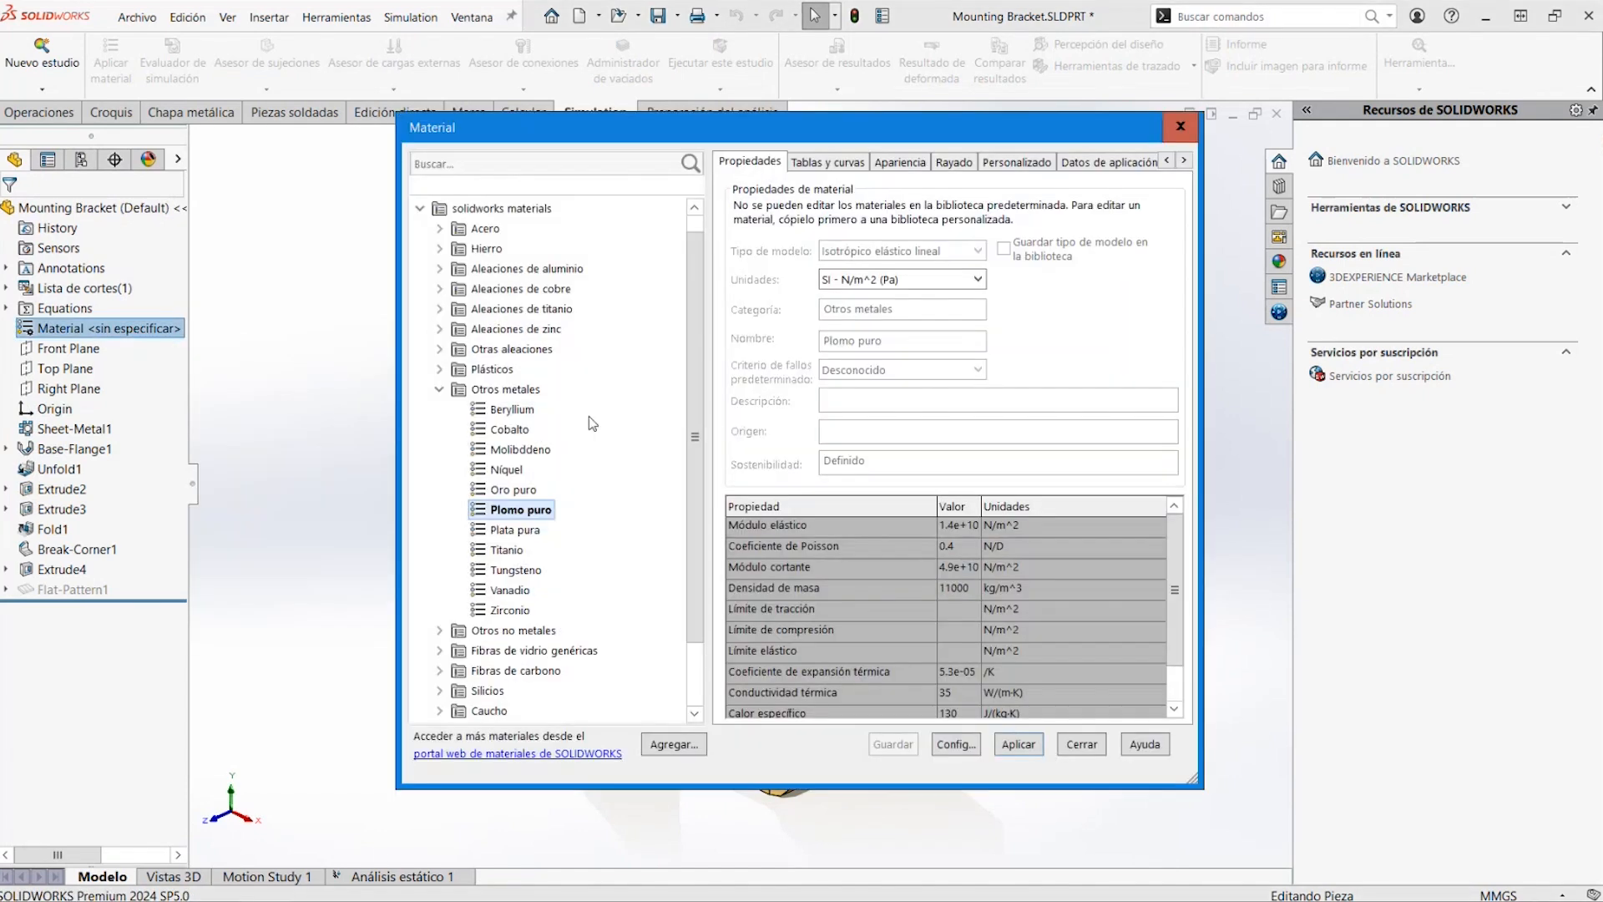
{"action": "left_click", "coordinate": [441, 230]}
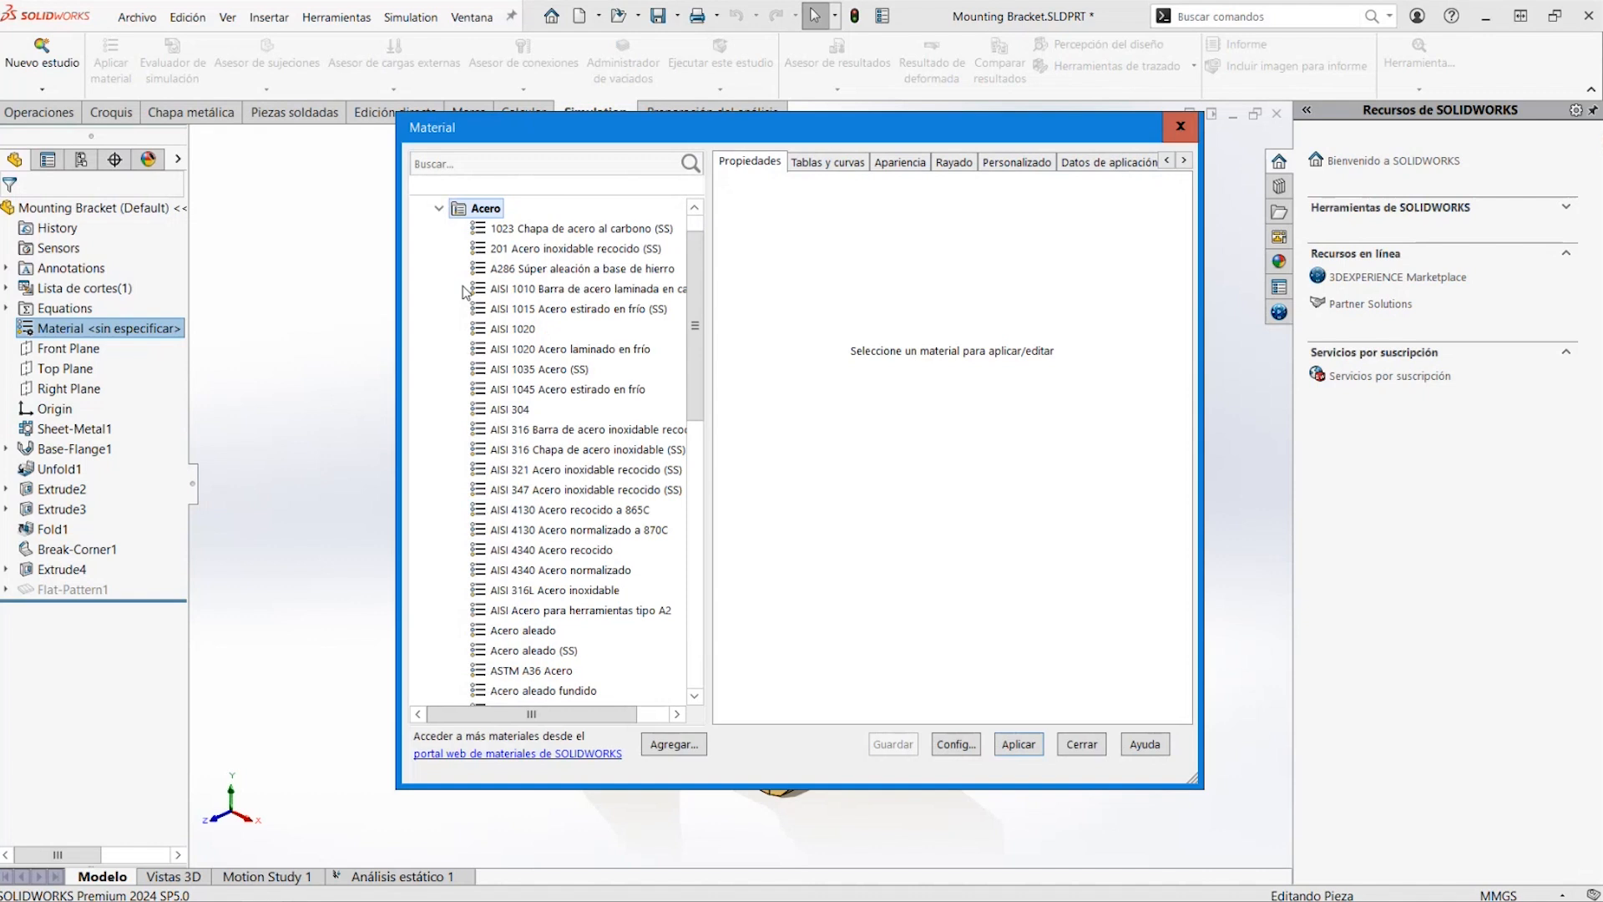
{"action": "left_click", "coordinate": [526, 409]}
{"action": "left_click", "coordinate": [1019, 744]}
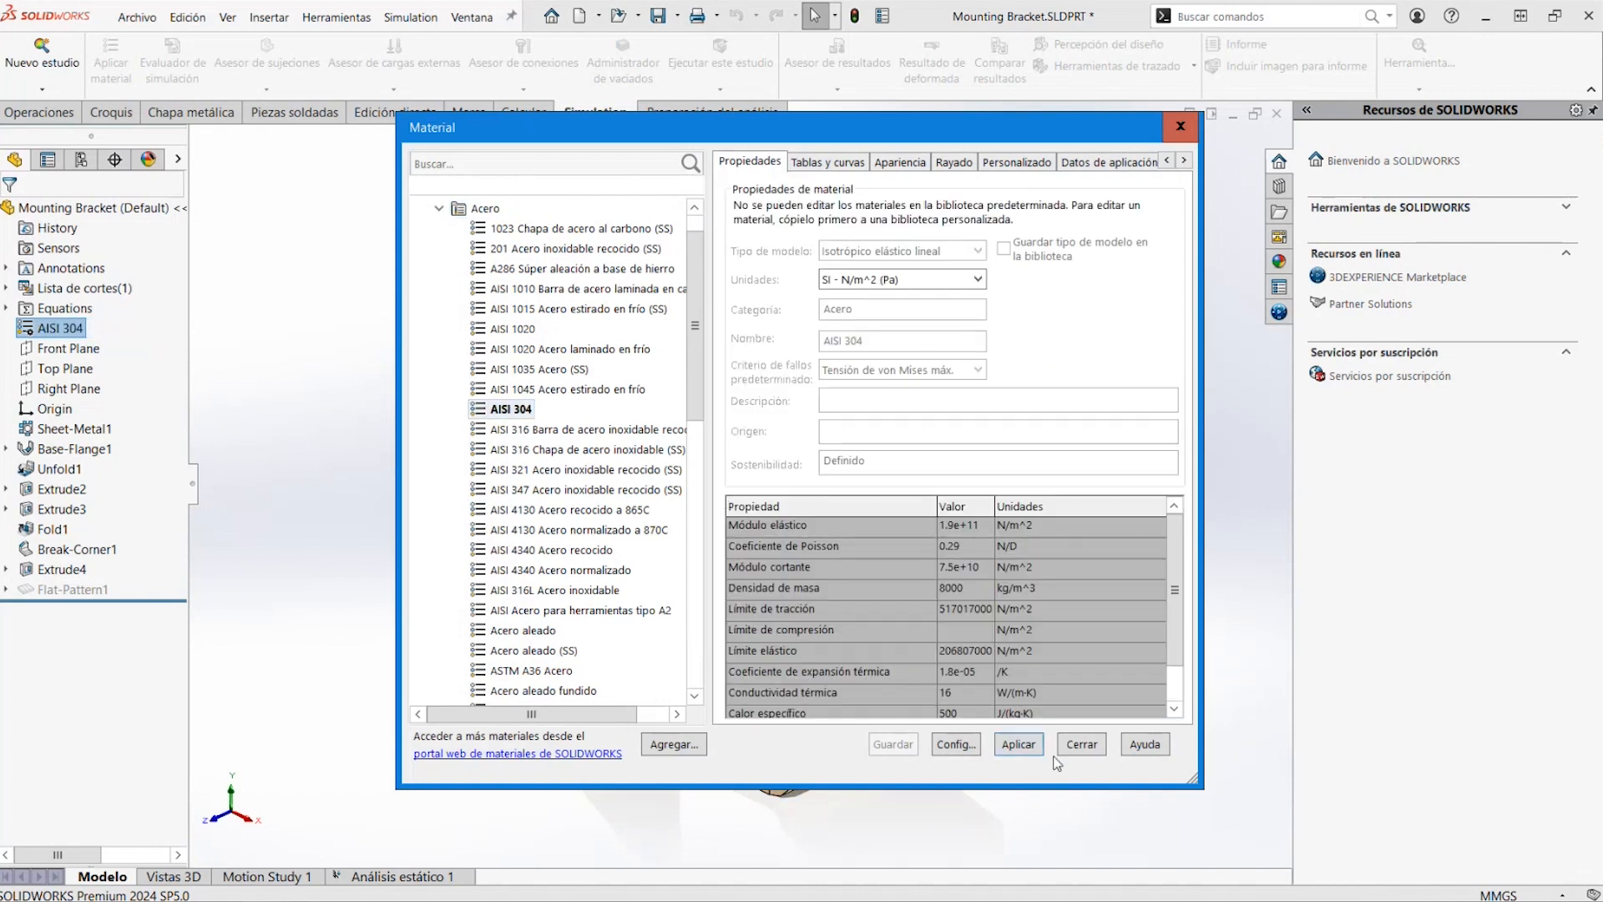
{"action": "left_click", "coordinate": [1081, 744]}
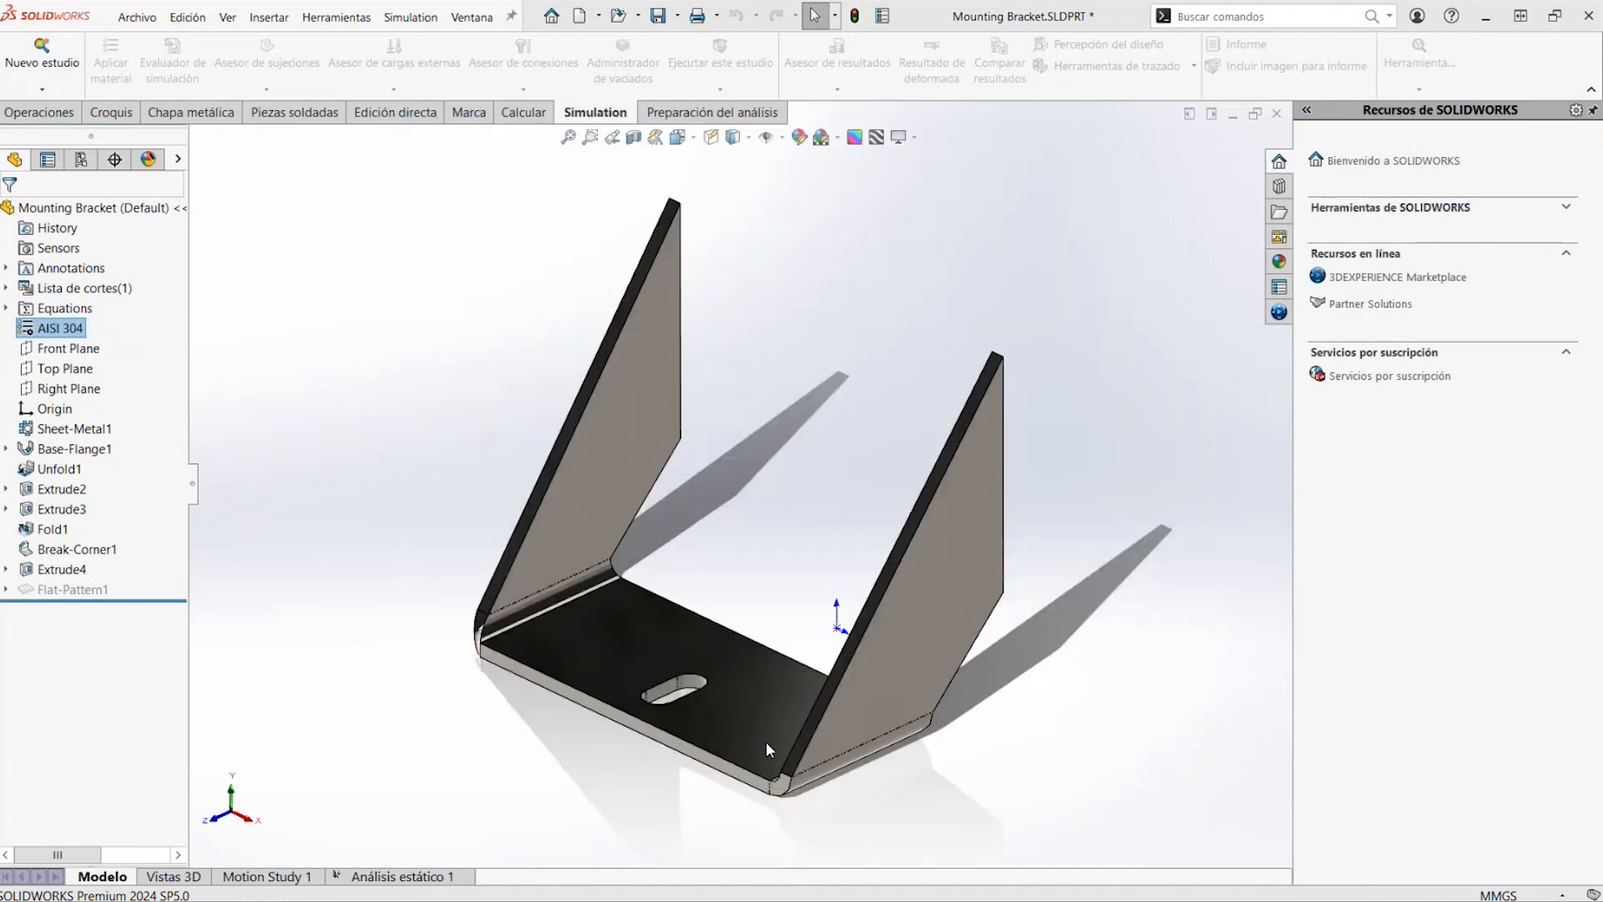
In the static study, apply a fixed geometry restraint to the vertical rear edge faces of both bracket side walls
{"action": "left_click", "coordinate": [413, 879]}
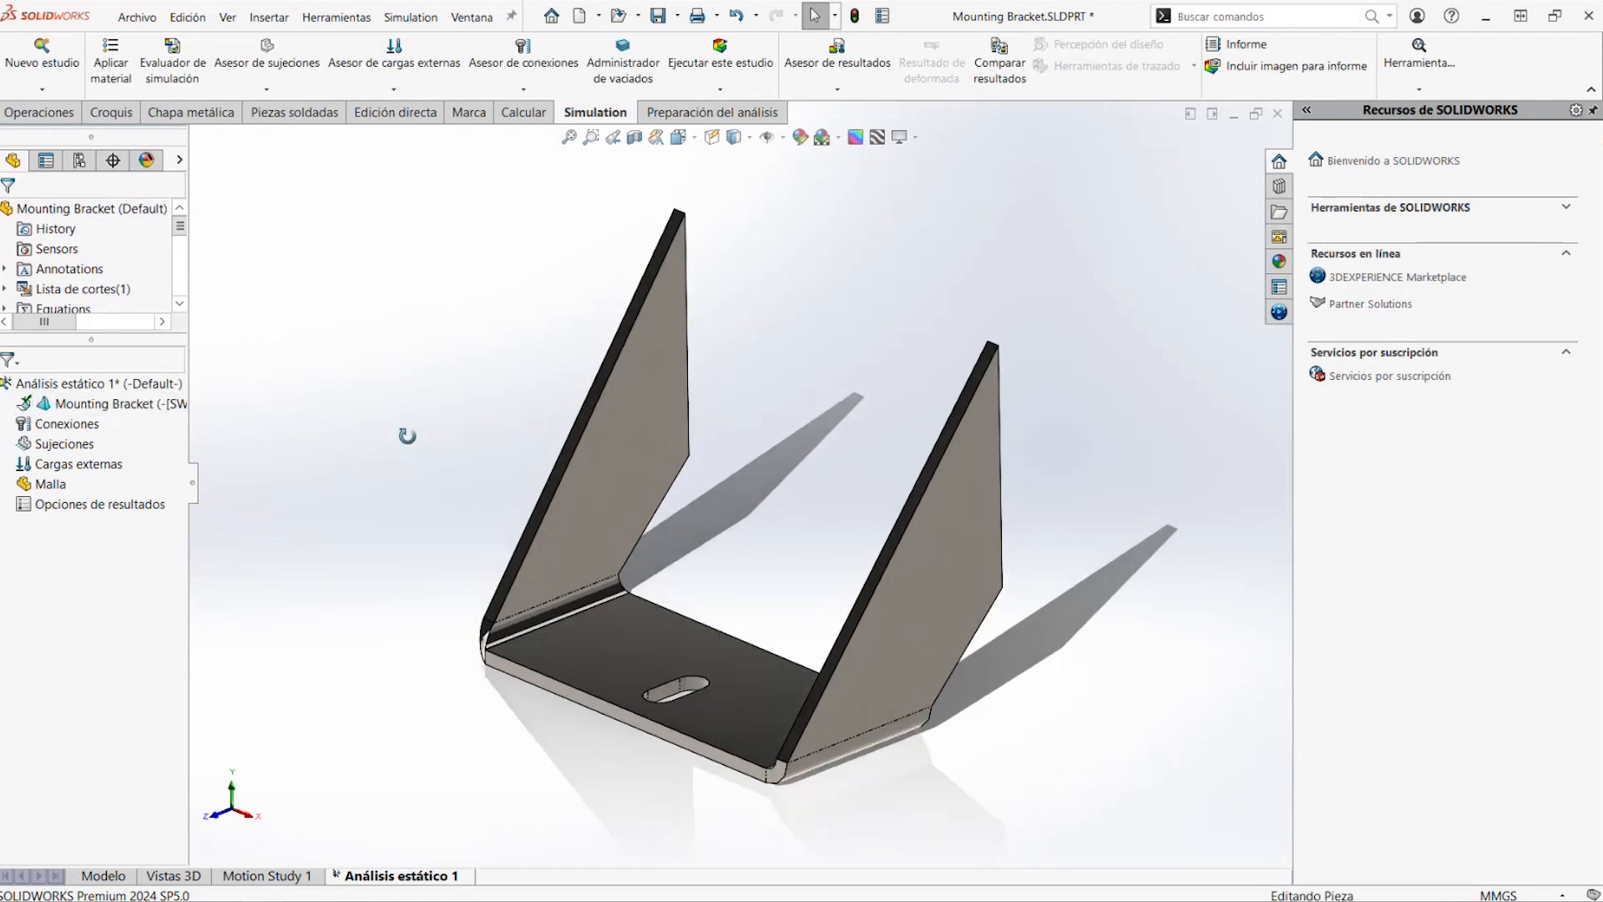
{"action": "middle_click_drag", "start_coordinate": [404, 437], "coordinate": [287, 315]}
{"action": "middle_click_drag", "start_coordinate": [358, 448], "coordinate": [289, 470]}
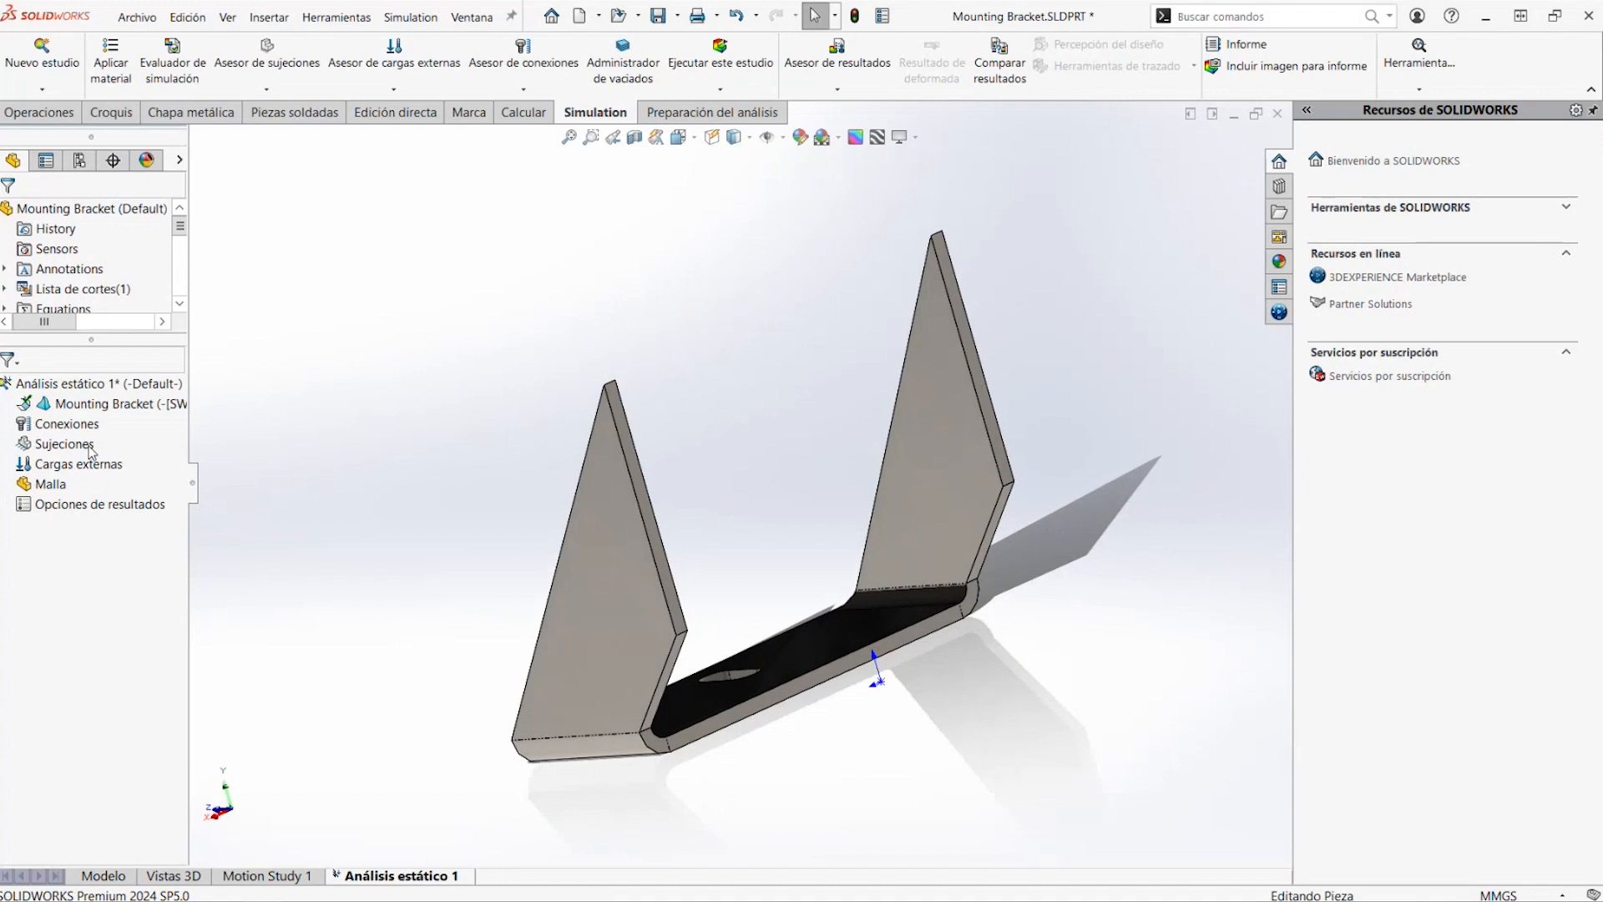
{"action": "left_click", "coordinate": [73, 450]}
{"action": "right_click", "coordinate": [73, 451]}
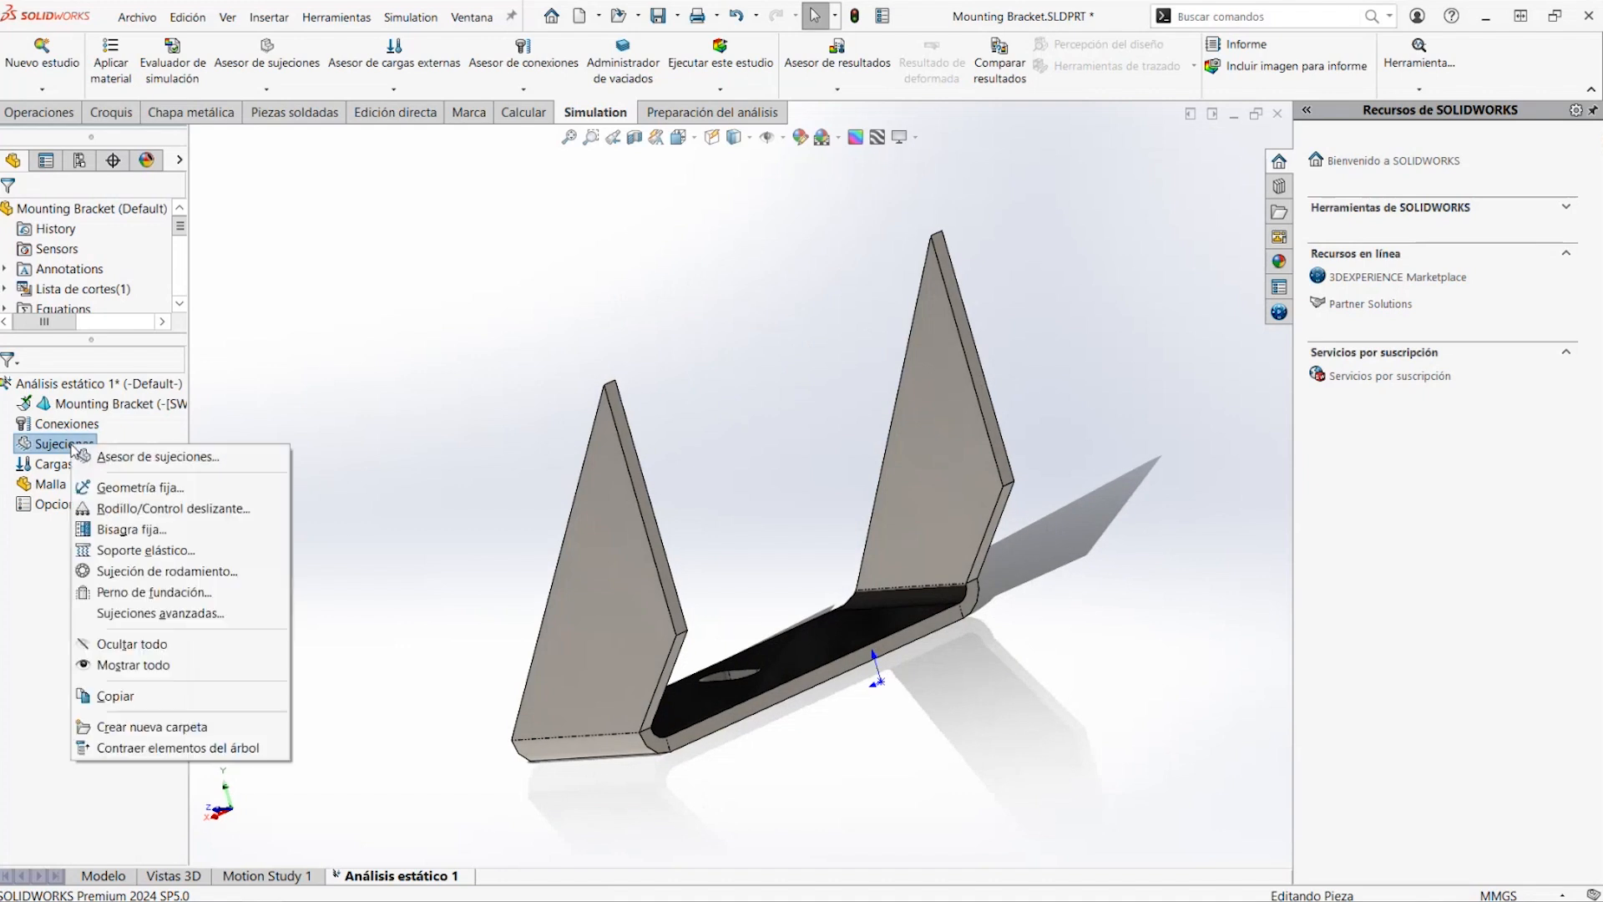
{"action": "left_click", "coordinate": [133, 487]}
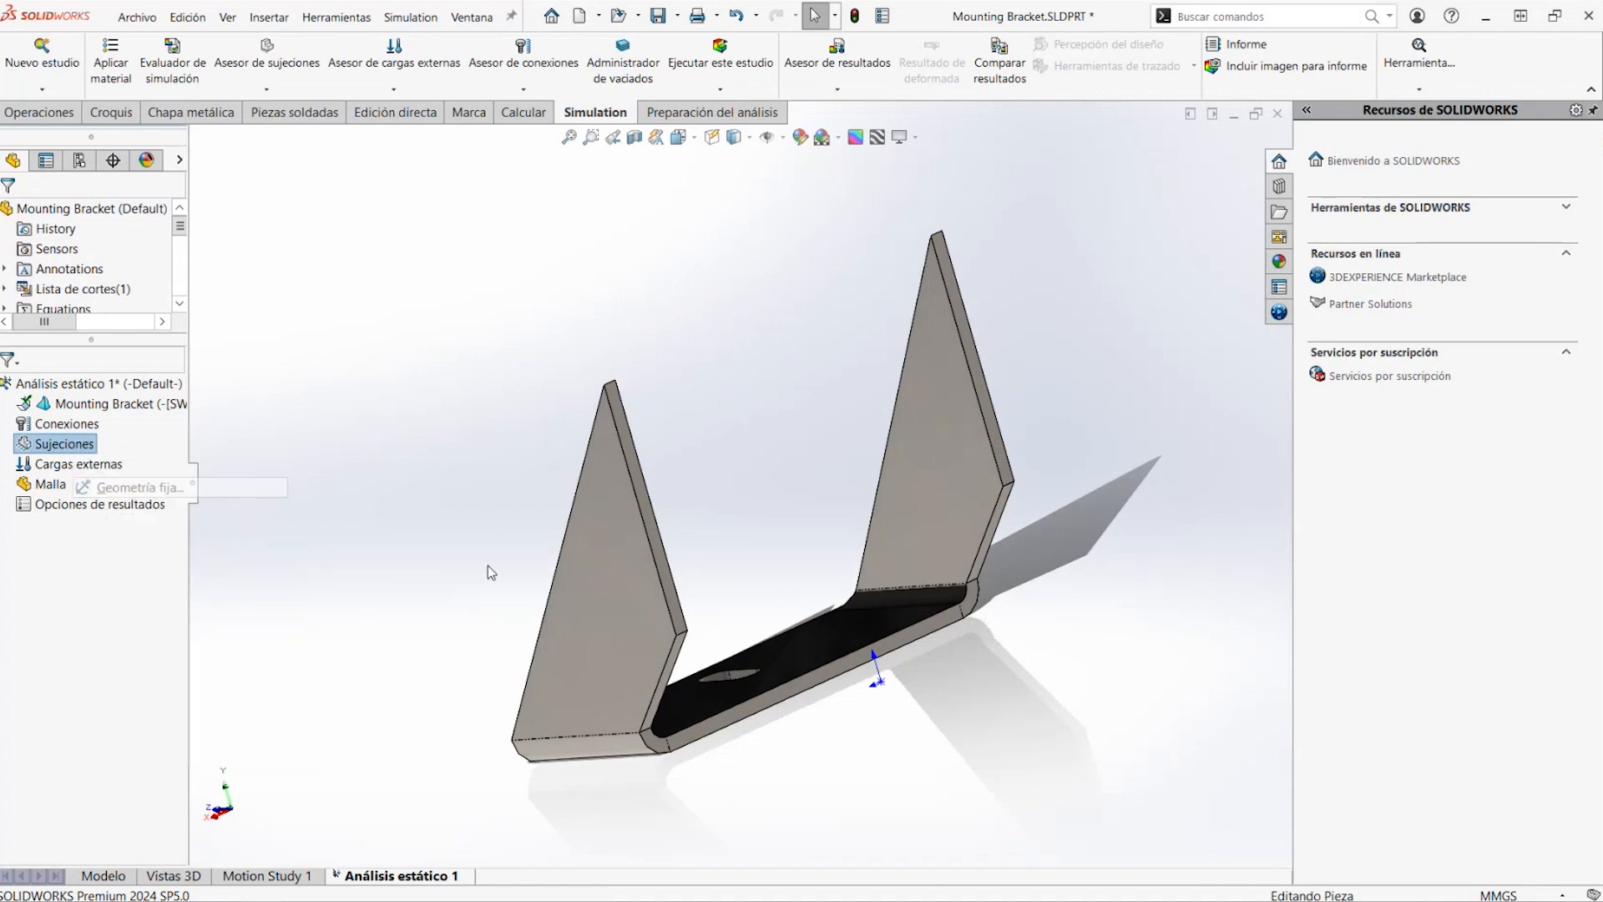
{"action": "left_click", "coordinate": [651, 530]}
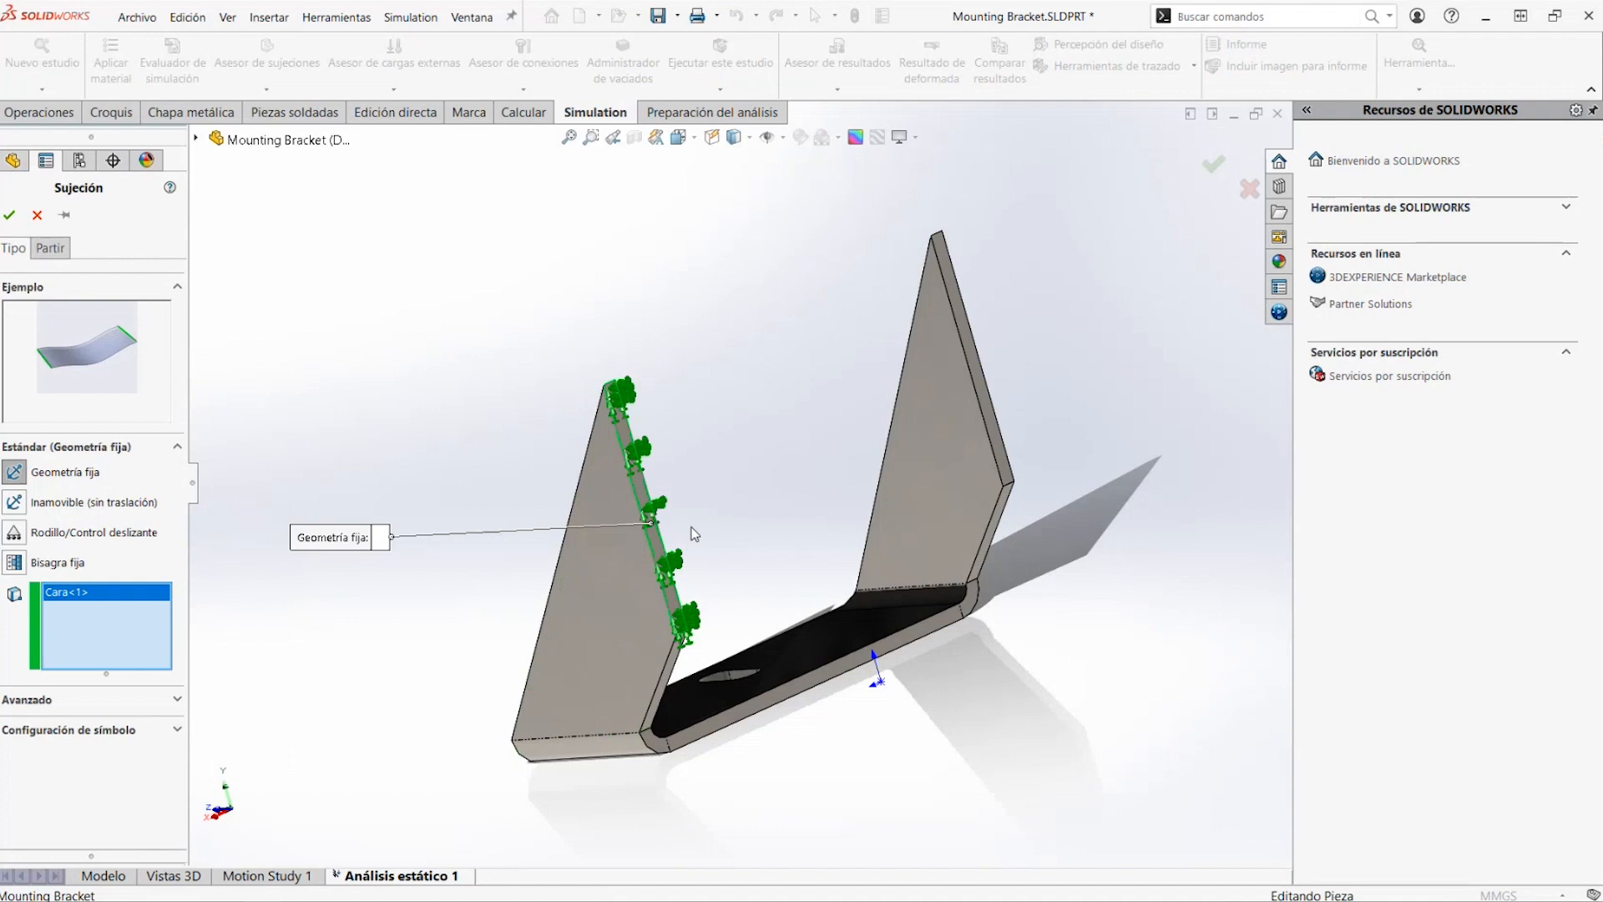
{"action": "left_click", "coordinate": [986, 440]}
{"action": "middle_click_drag", "start_coordinate": [986, 441], "coordinate": [997, 488]}
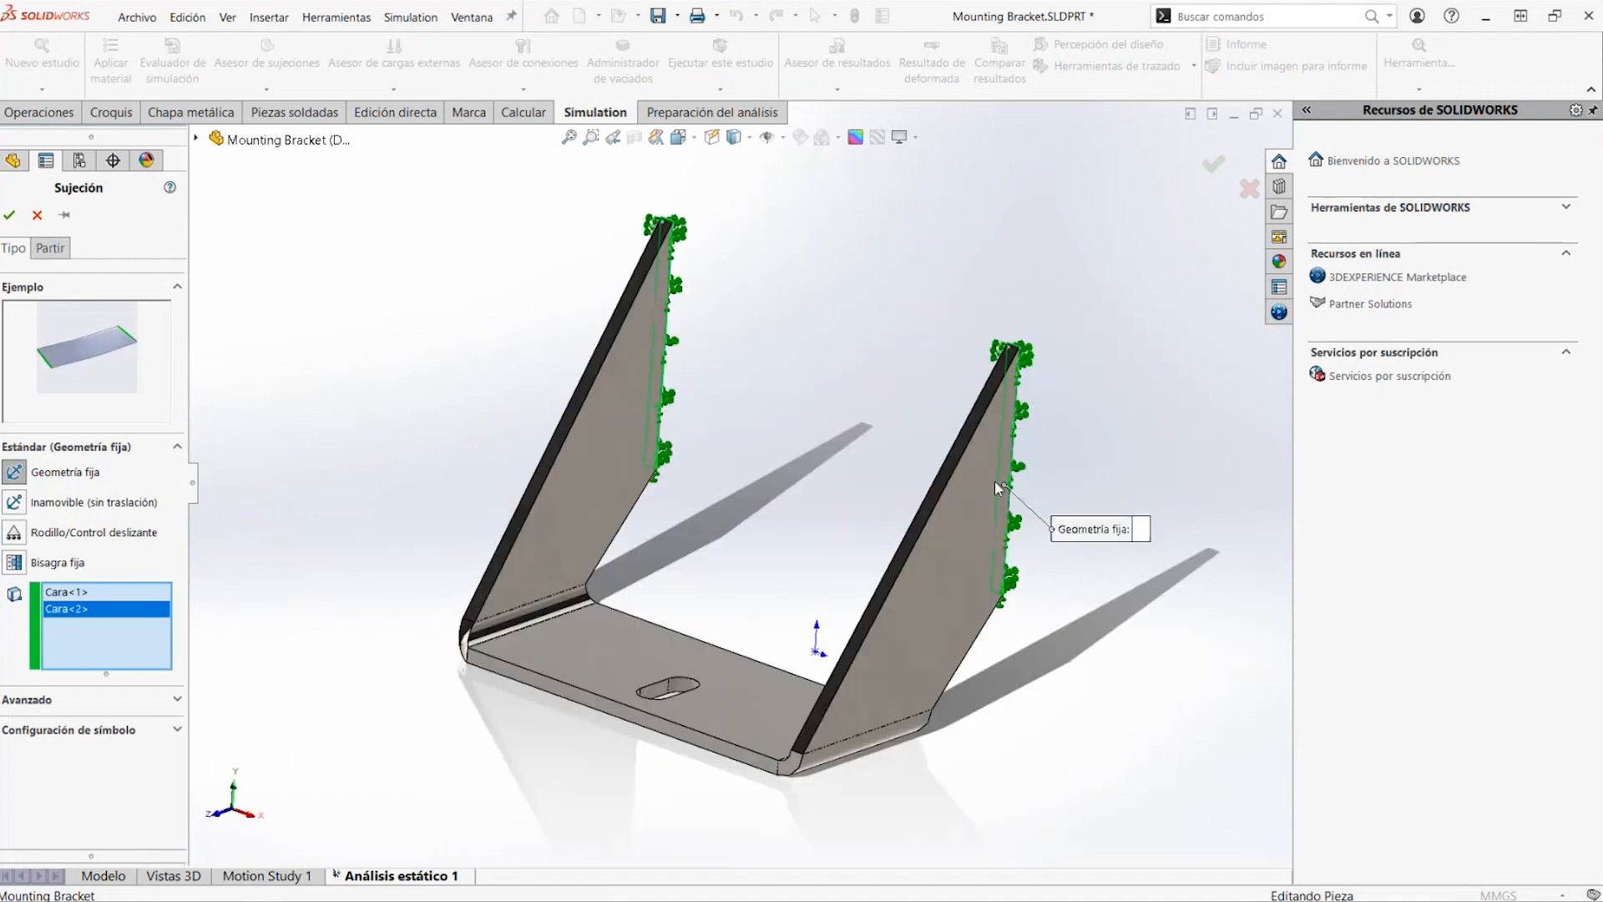
{"action": "left_click", "coordinate": [10, 215]}
Start a force load on all tangent inner faces of the slot in the bracket's base
{"action": "scroll", "coordinate": [763, 667], "scroll_direction": "down", "scroll_amount": 5}
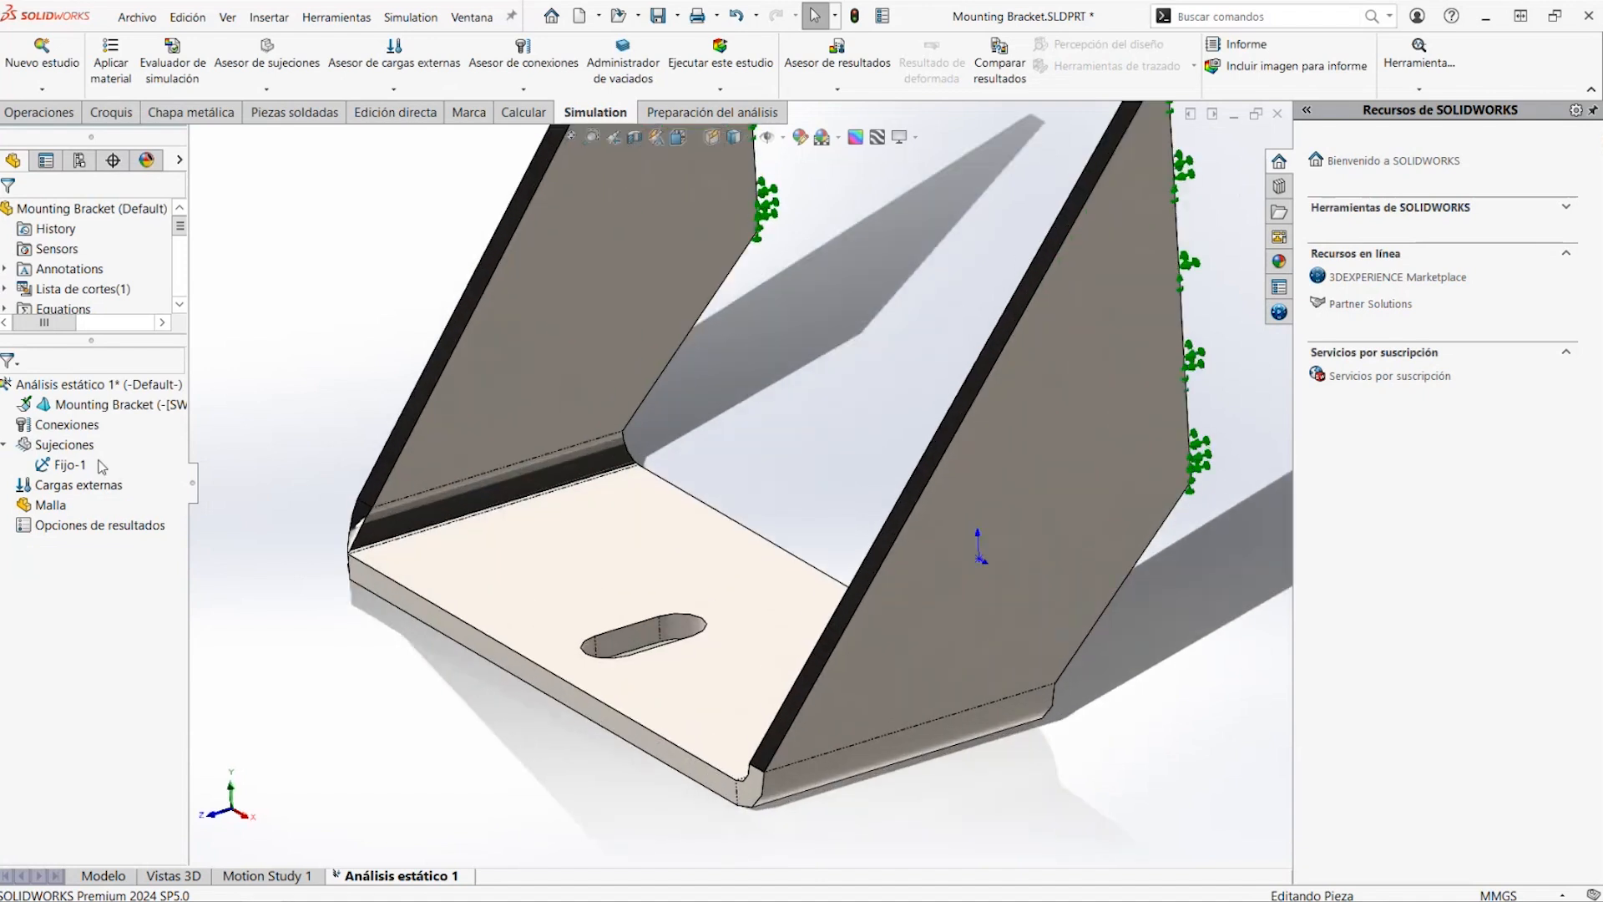
{"action": "right_click", "coordinate": [68, 486]}
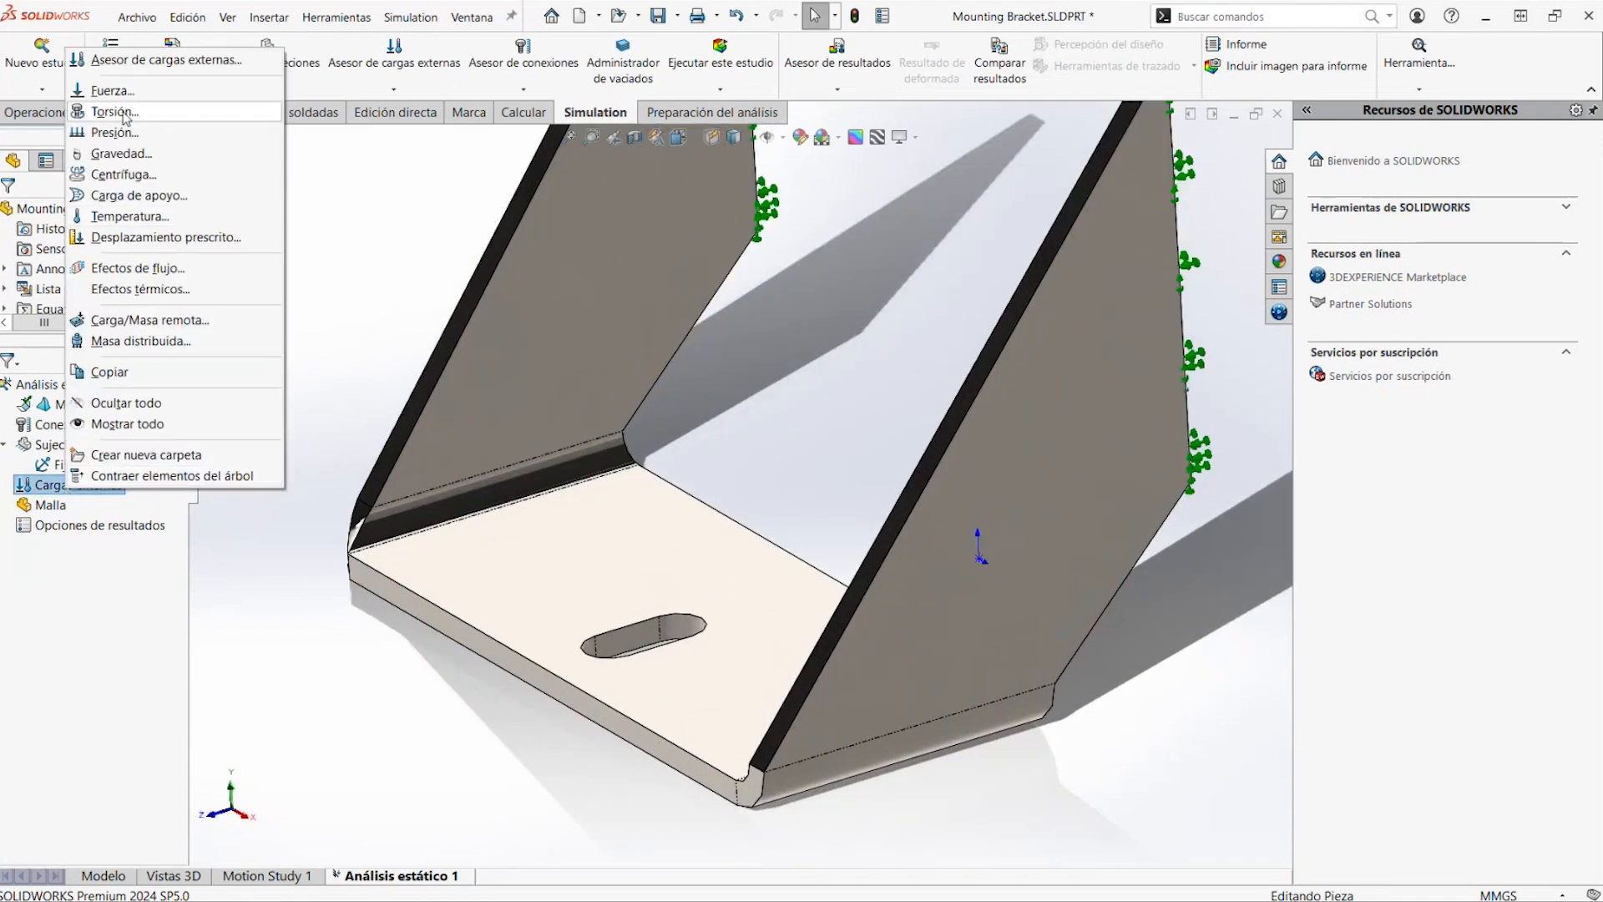
{"action": "left_click", "coordinate": [109, 90]}
{"action": "right_click", "coordinate": [641, 639]}
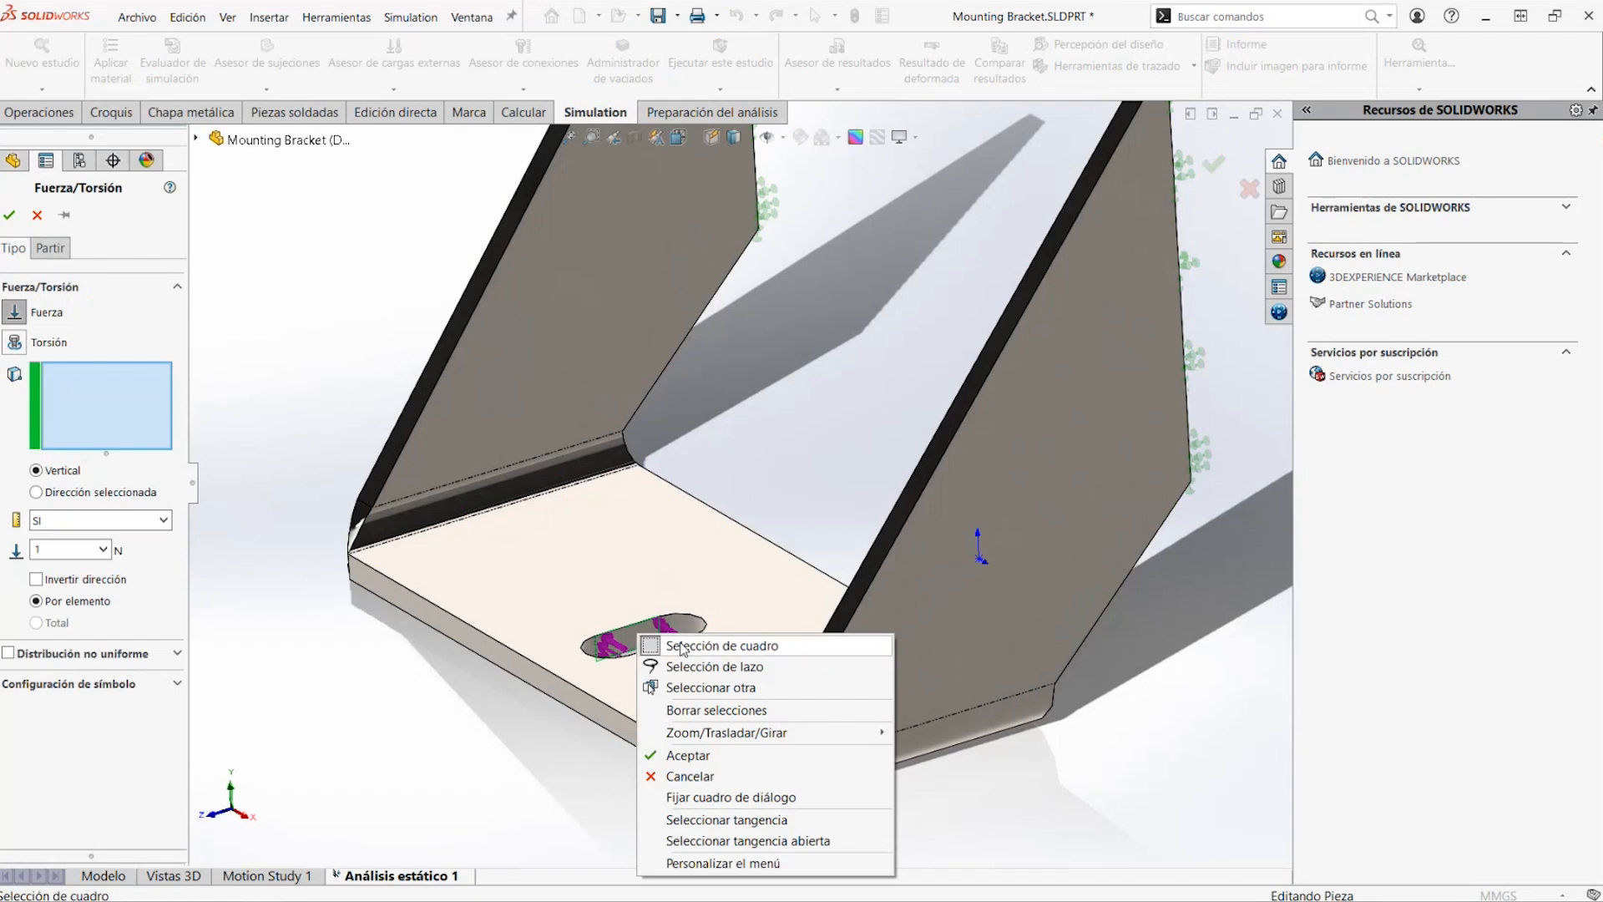
{"action": "mouse_move", "coordinate": [713, 725]}
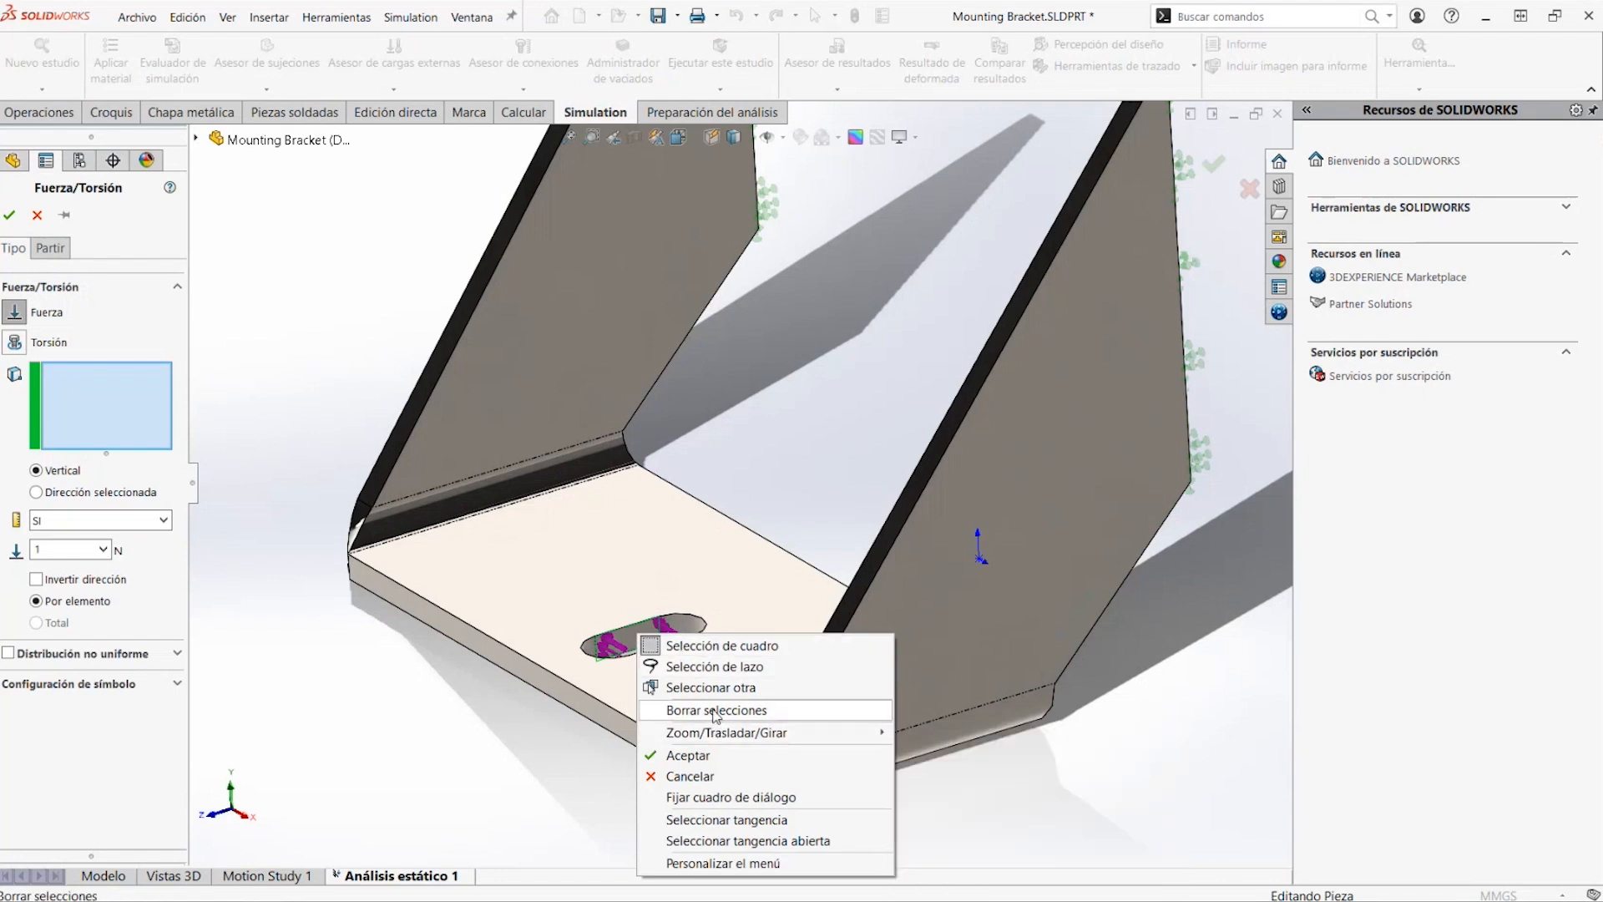
{"action": "left_click", "coordinate": [734, 820]}
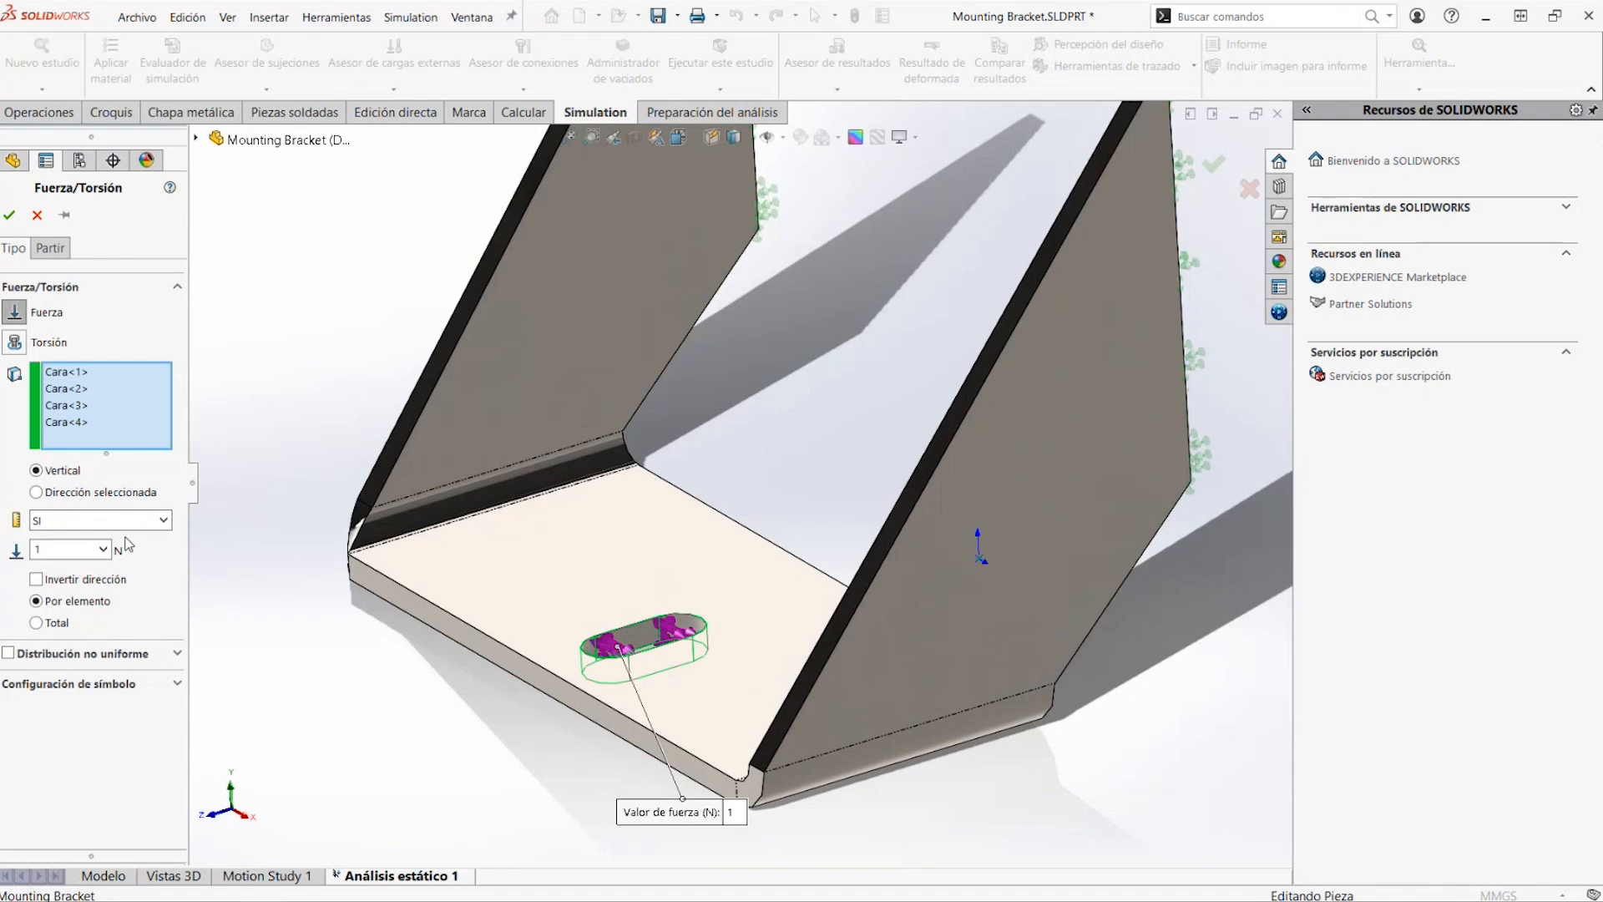
Direct the slot force normal to the base's upper face, set it to 1000 N per item, and apply the load
{"action": "left_click", "coordinate": [121, 494]}
{"action": "left_click", "coordinate": [488, 567]}
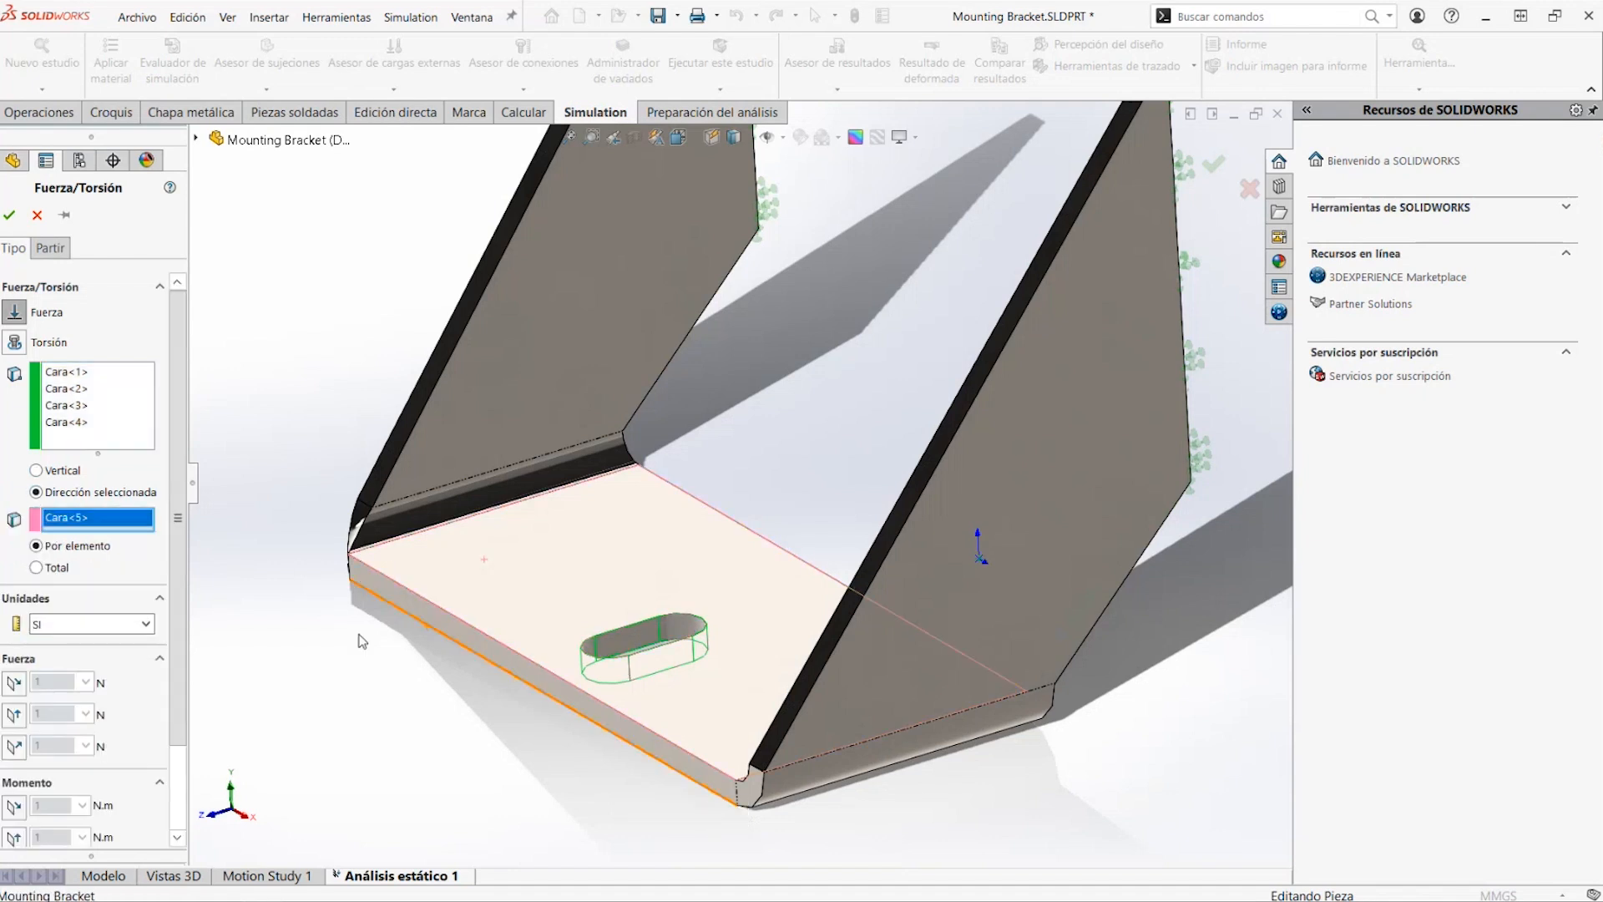
{"action": "left_click", "coordinate": [11, 748]}
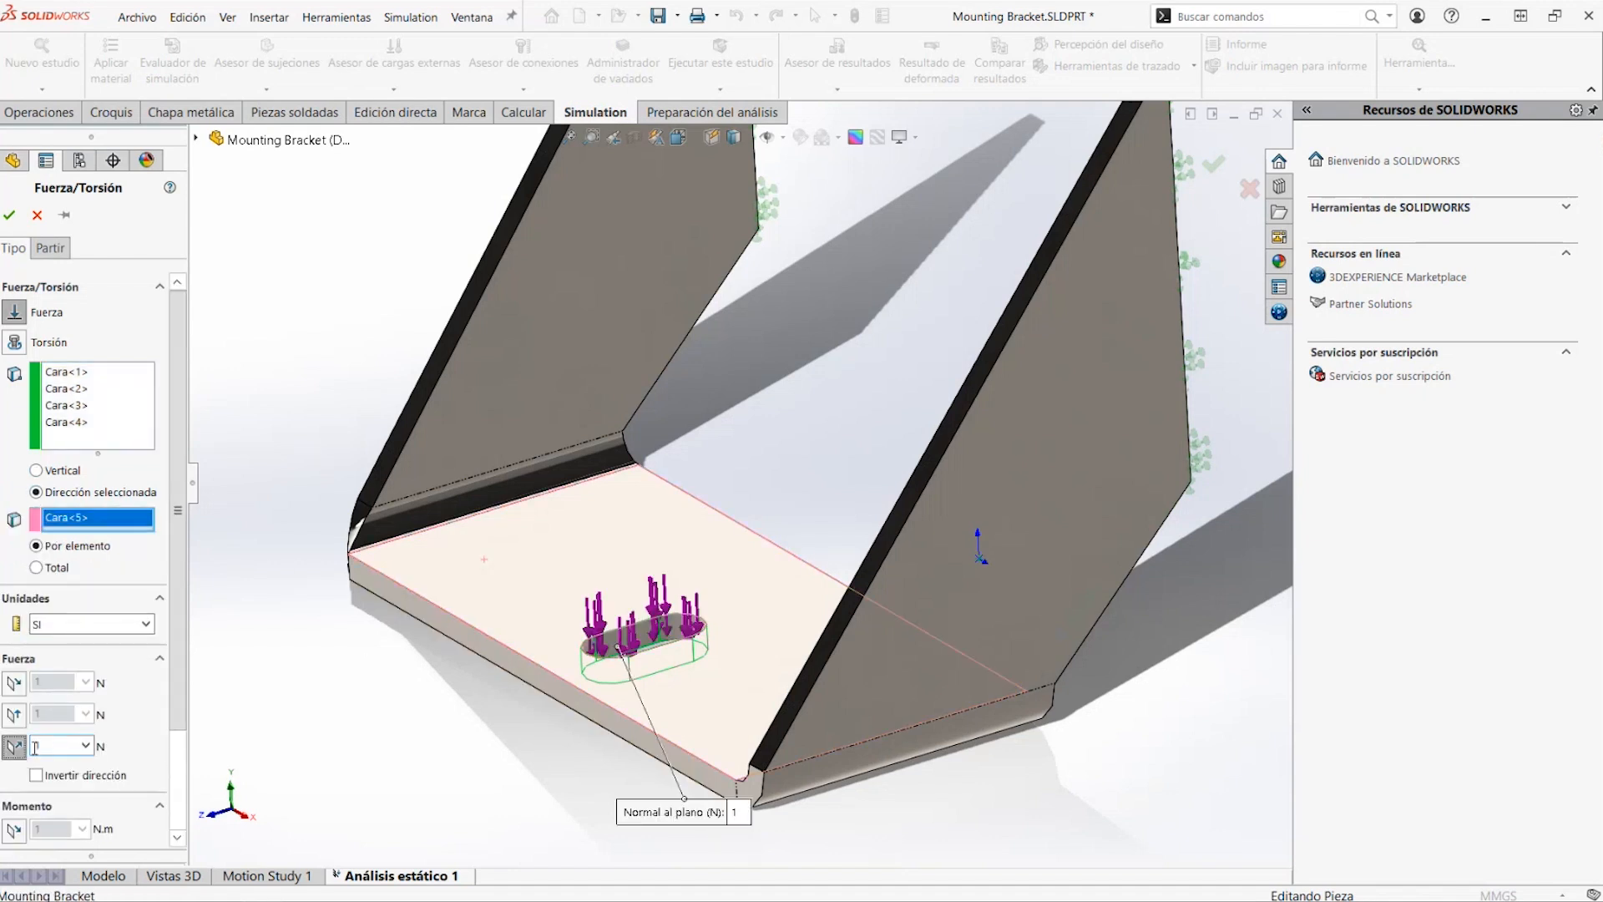
{"action": "left_click", "coordinate": [58, 747]}
{"action": "scroll", "coordinate": [530, 465], "scroll_direction": "up", "scroll_amount": 1}
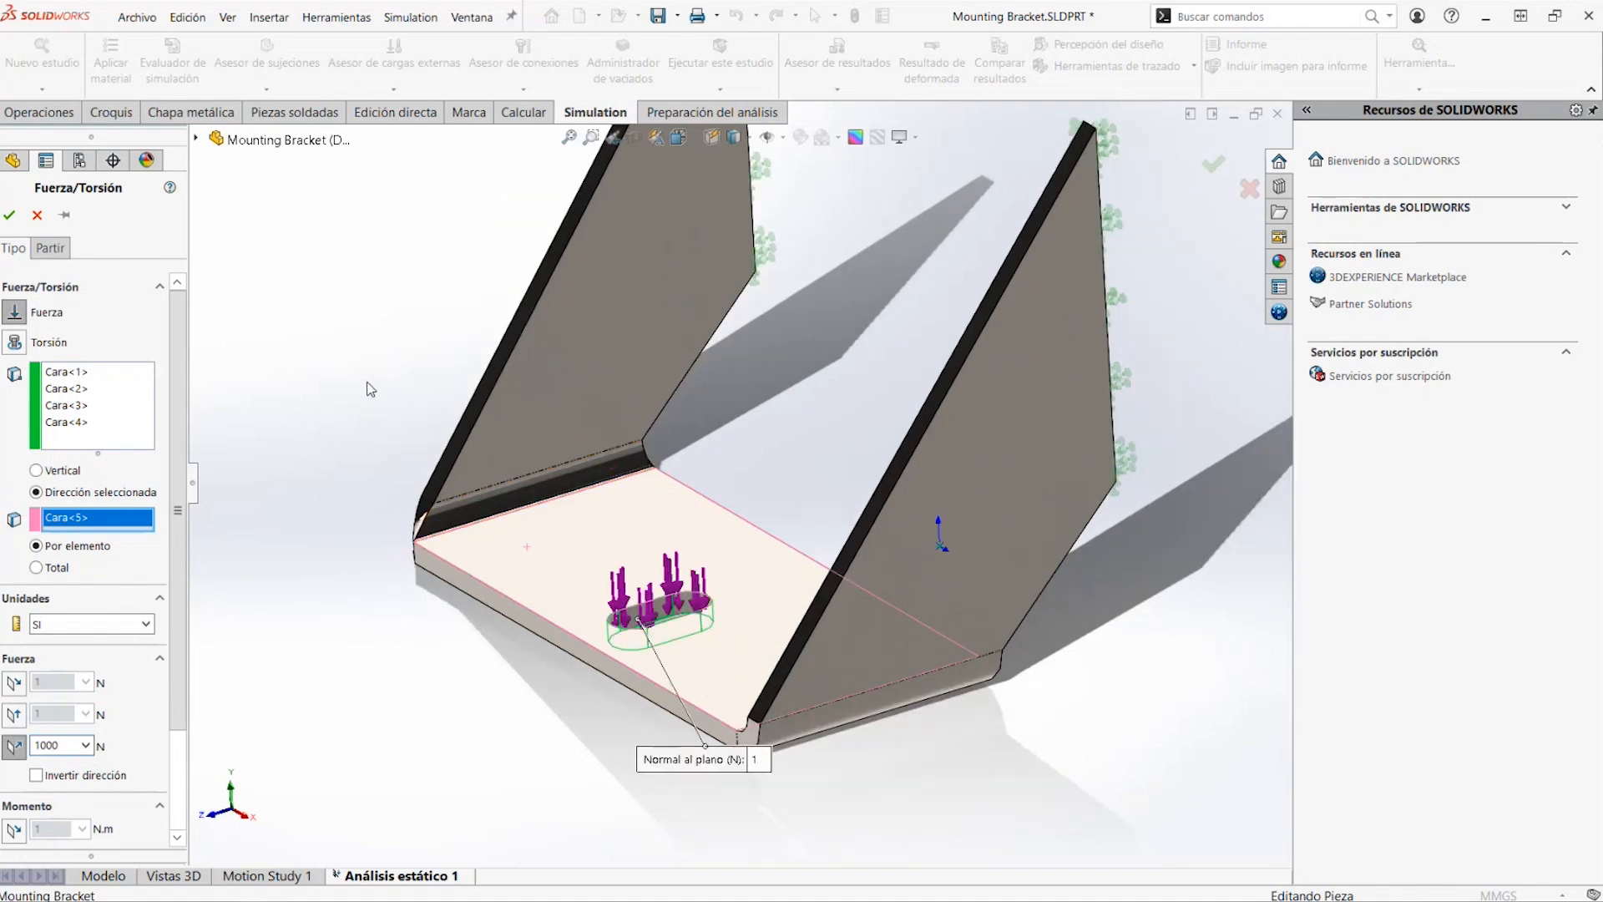
{"action": "left_click", "coordinate": [8, 215]}
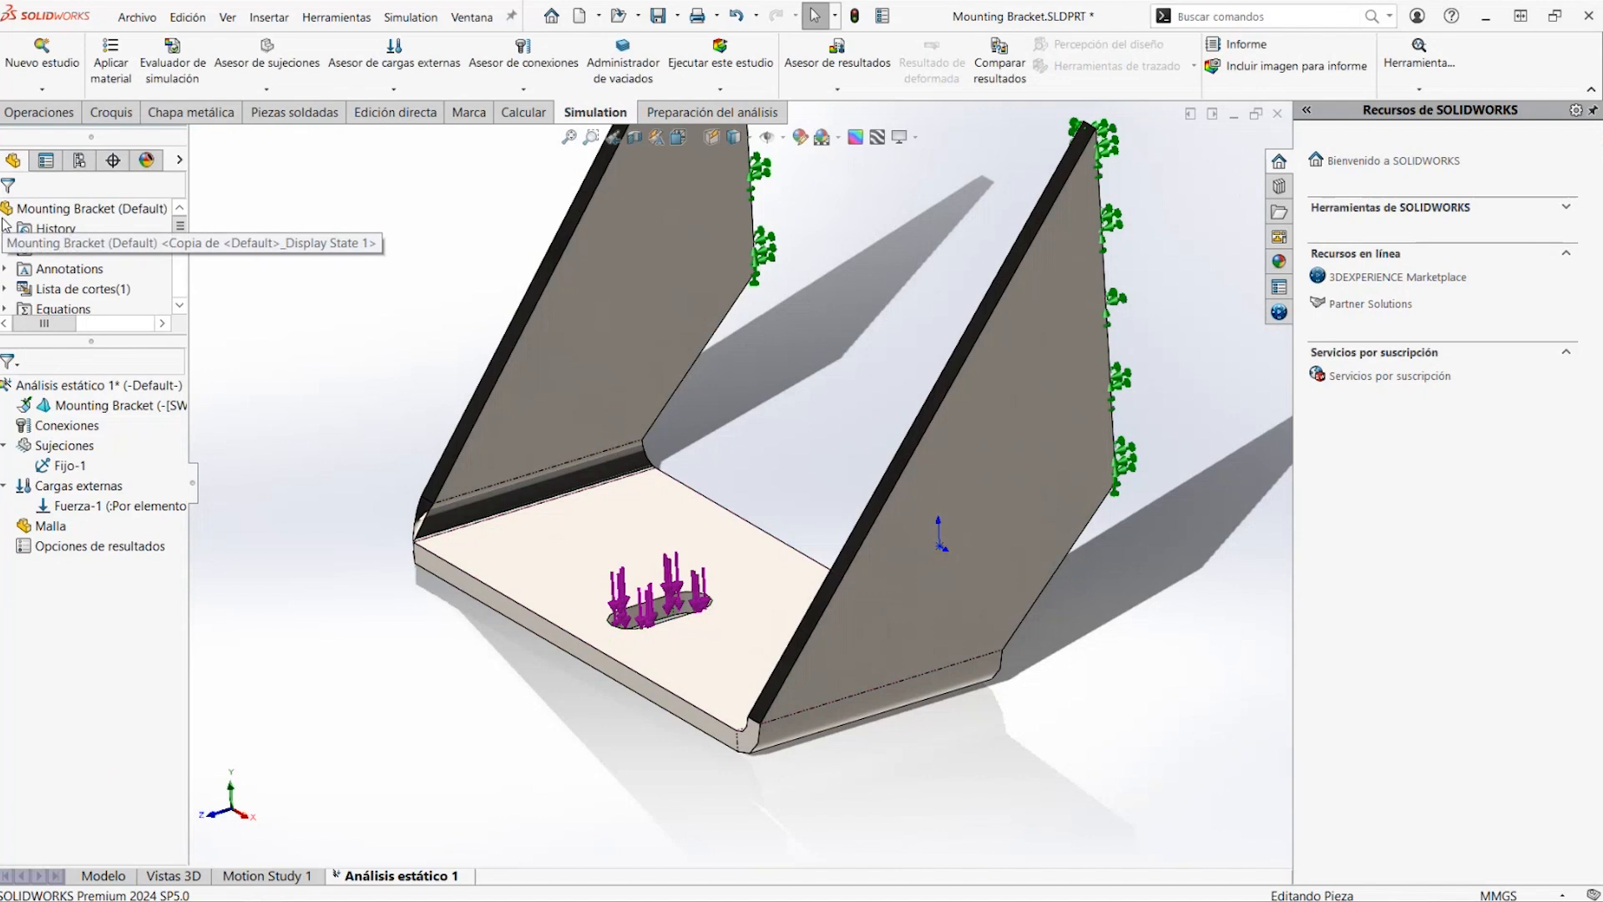
Run the static study of the mounting bracket and view the resulting von Mises stress plot
{"action": "right_click", "coordinate": [75, 384]}
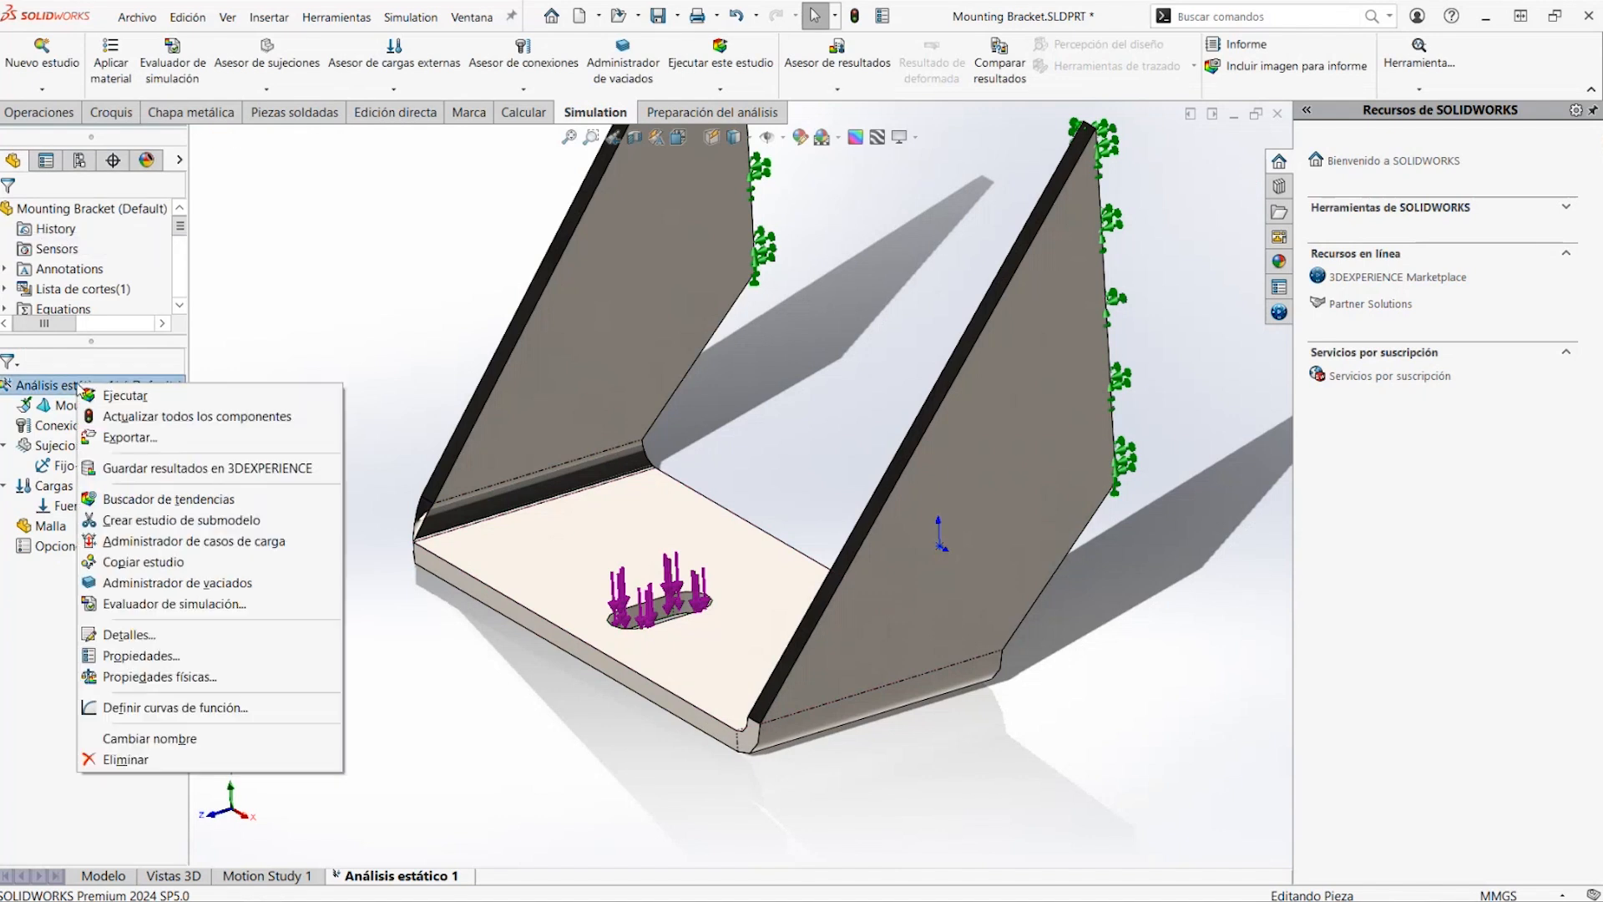
{"action": "left_click", "coordinate": [102, 396]}
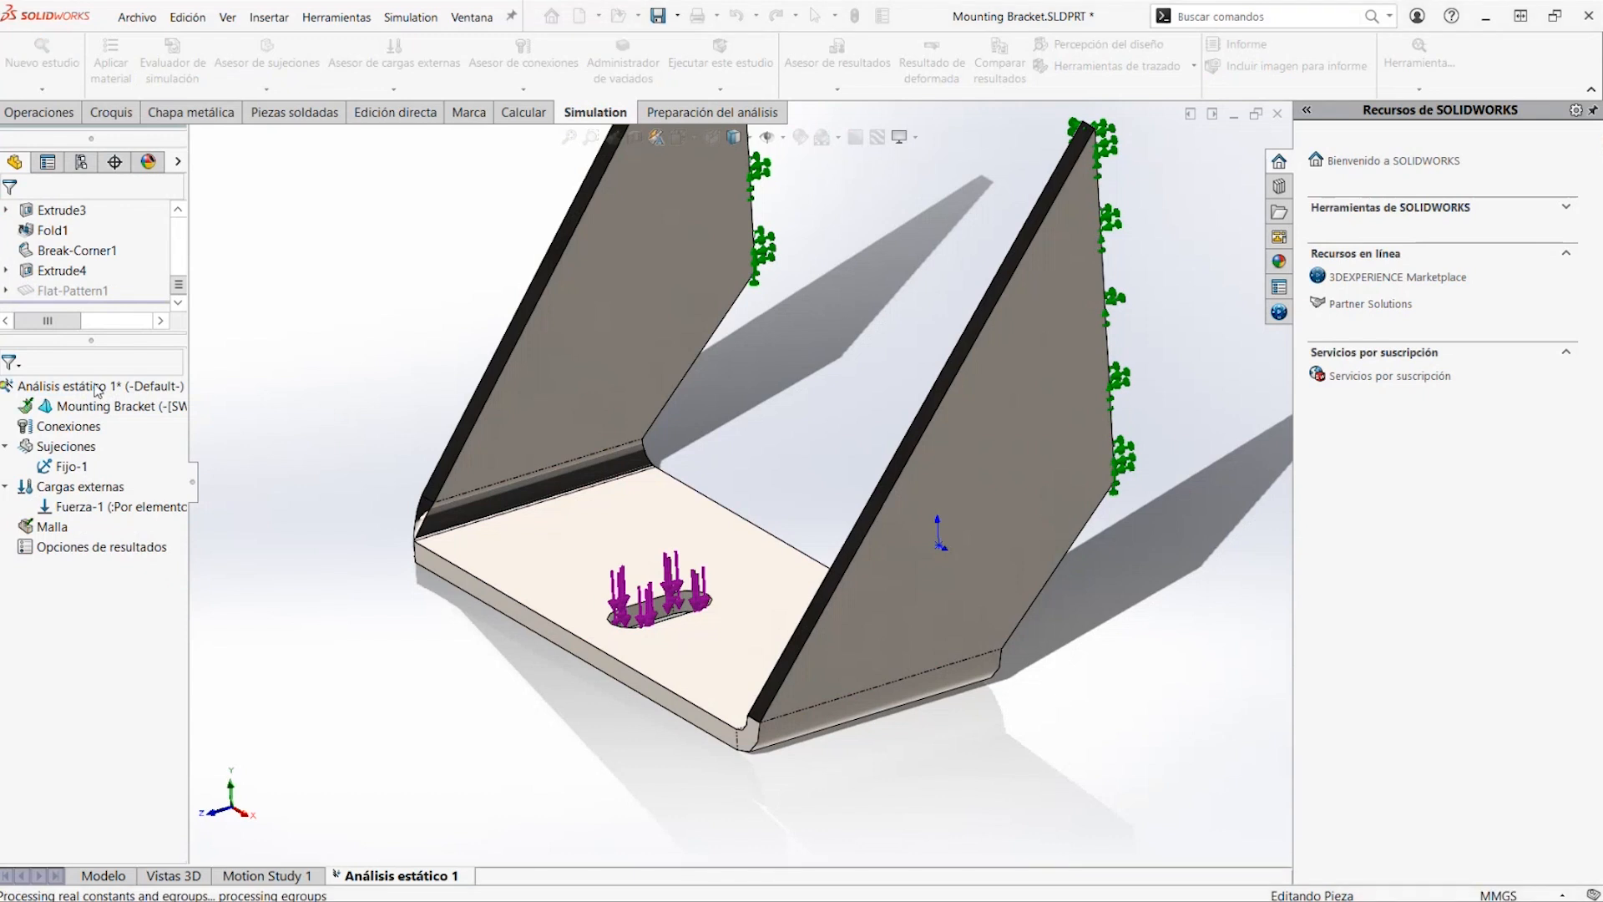
{"action": "scroll", "coordinate": [930, 371], "scroll_direction": "up", "scroll_amount": 5}
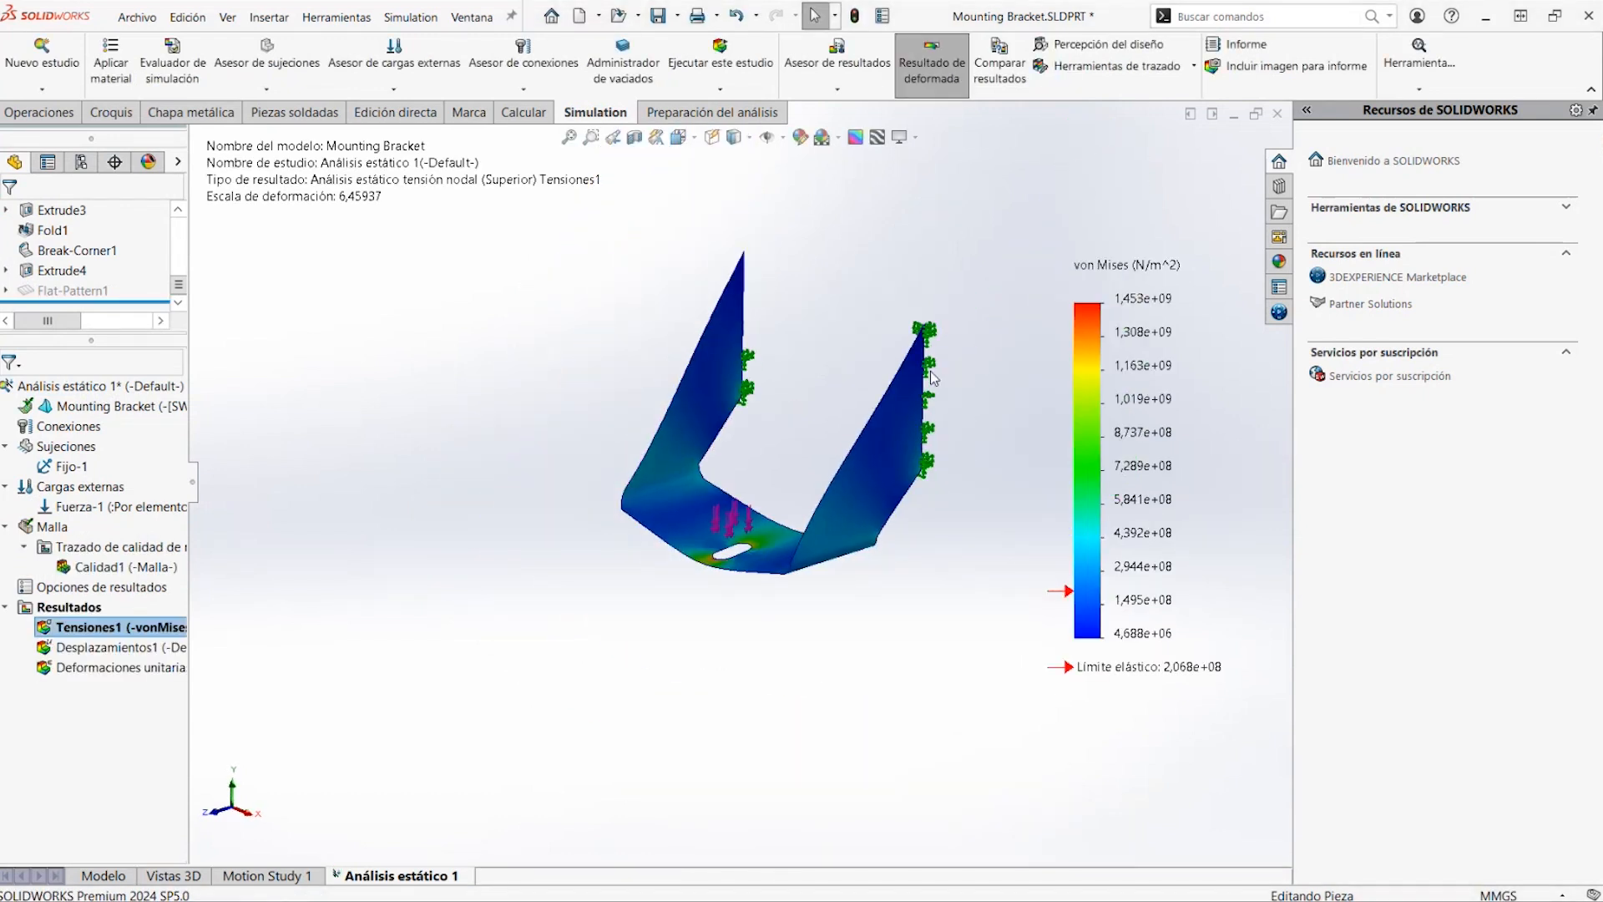
{"action": "scroll", "coordinate": [992, 422], "scroll_direction": "down", "scroll_amount": 3}
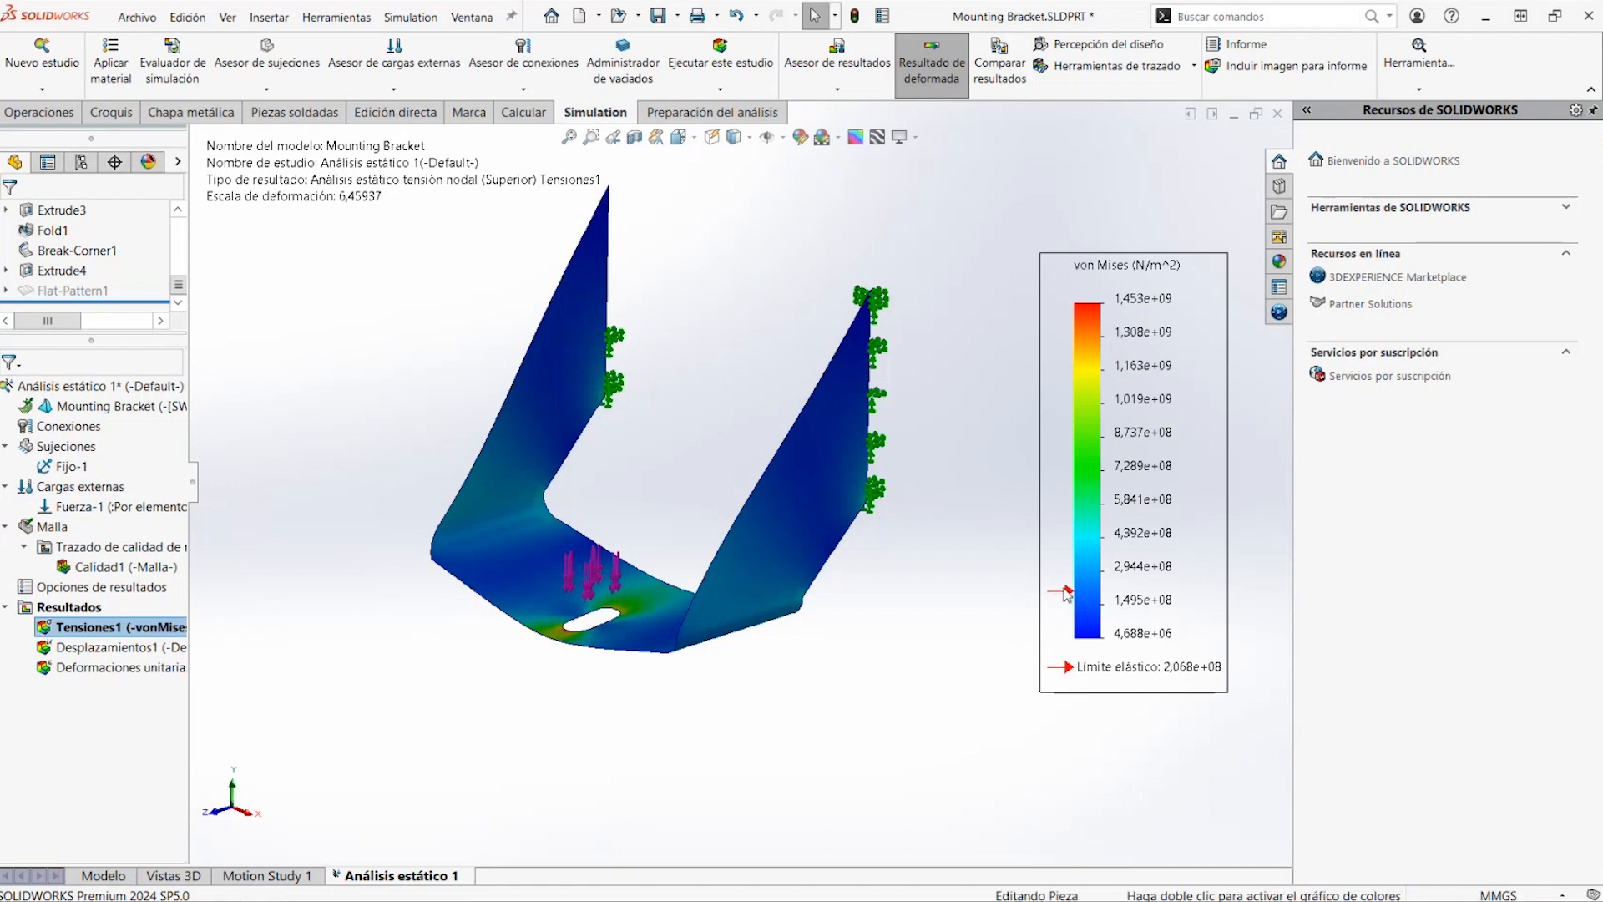
View the displacement plot, and play the deformation animation of the von Mises stress plot
{"action": "double_click", "coordinate": [148, 648]}
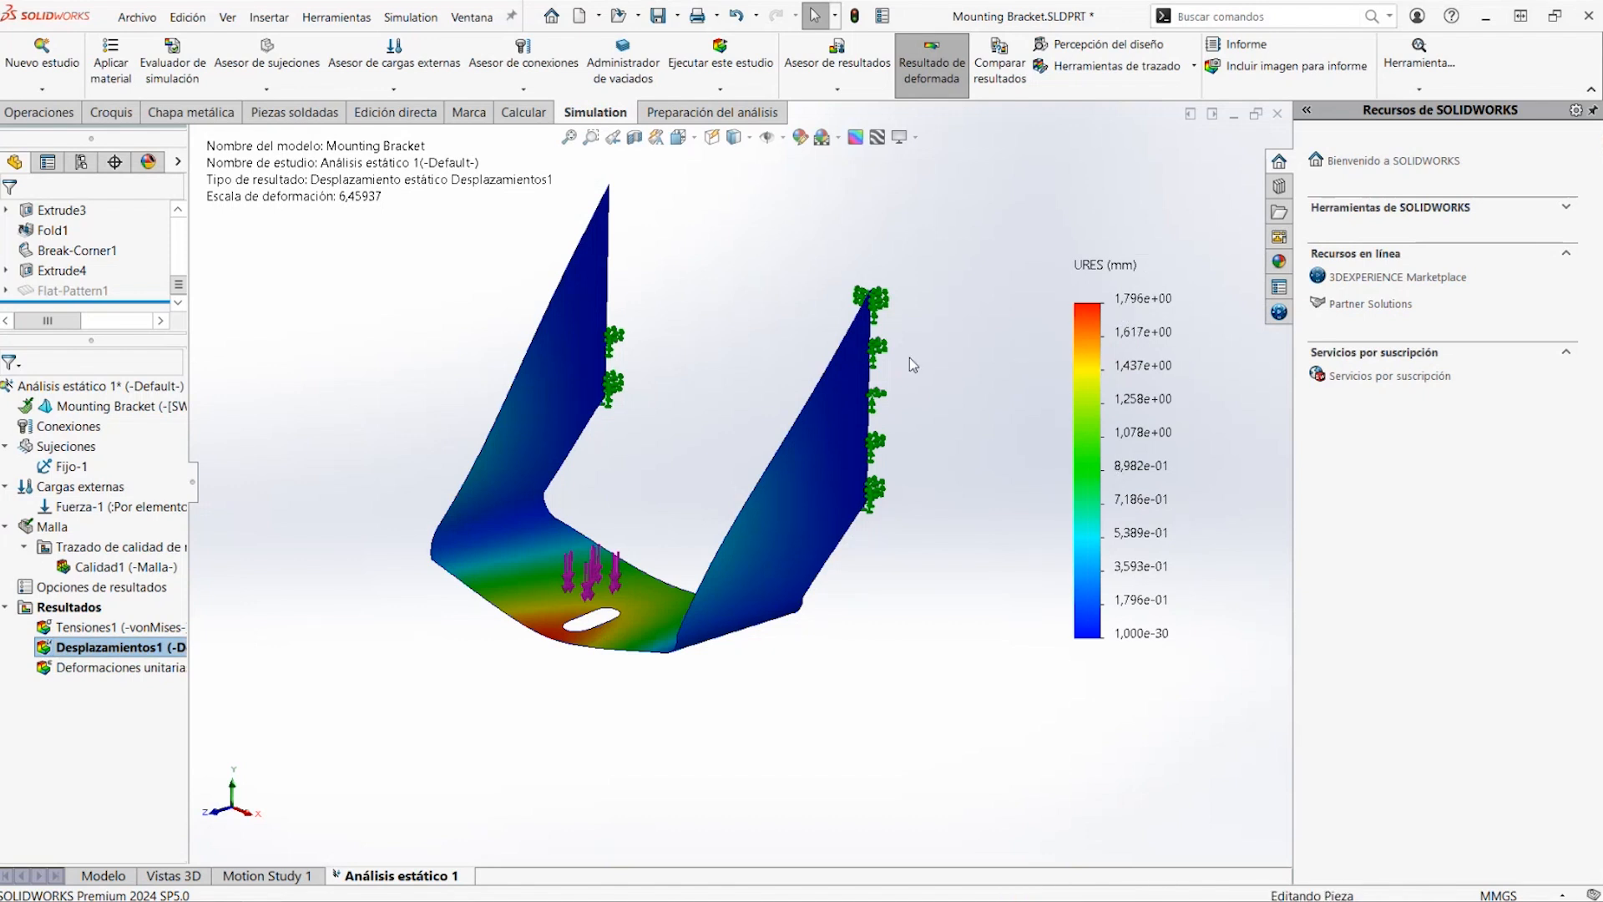
{"action": "double_click", "coordinate": [114, 633]}
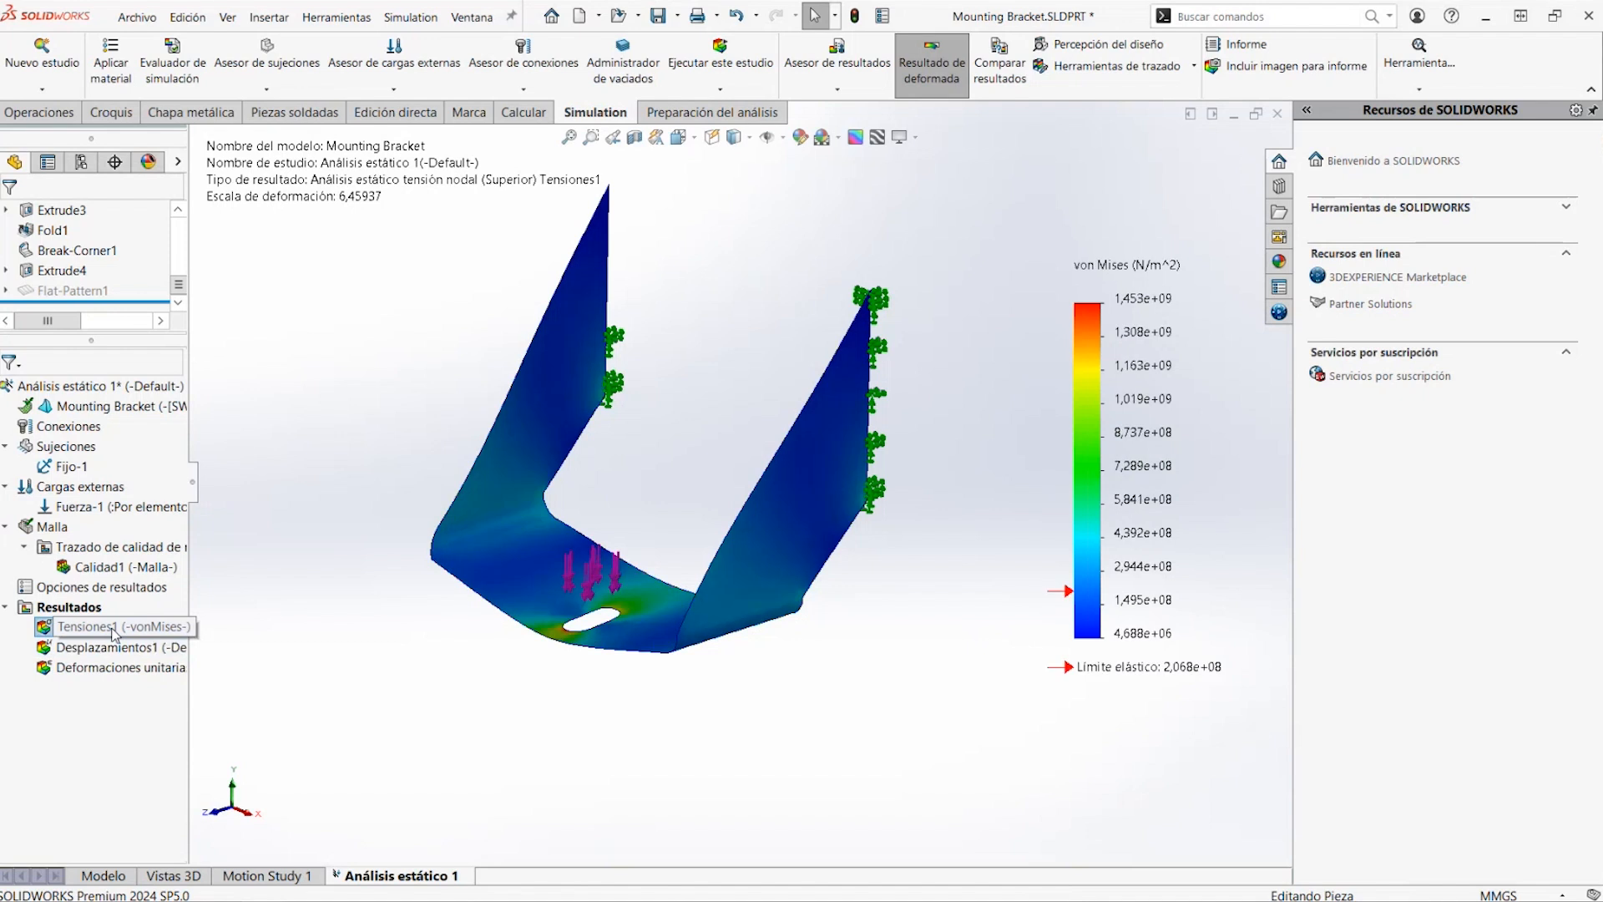
{"action": "right_click", "coordinate": [115, 630]}
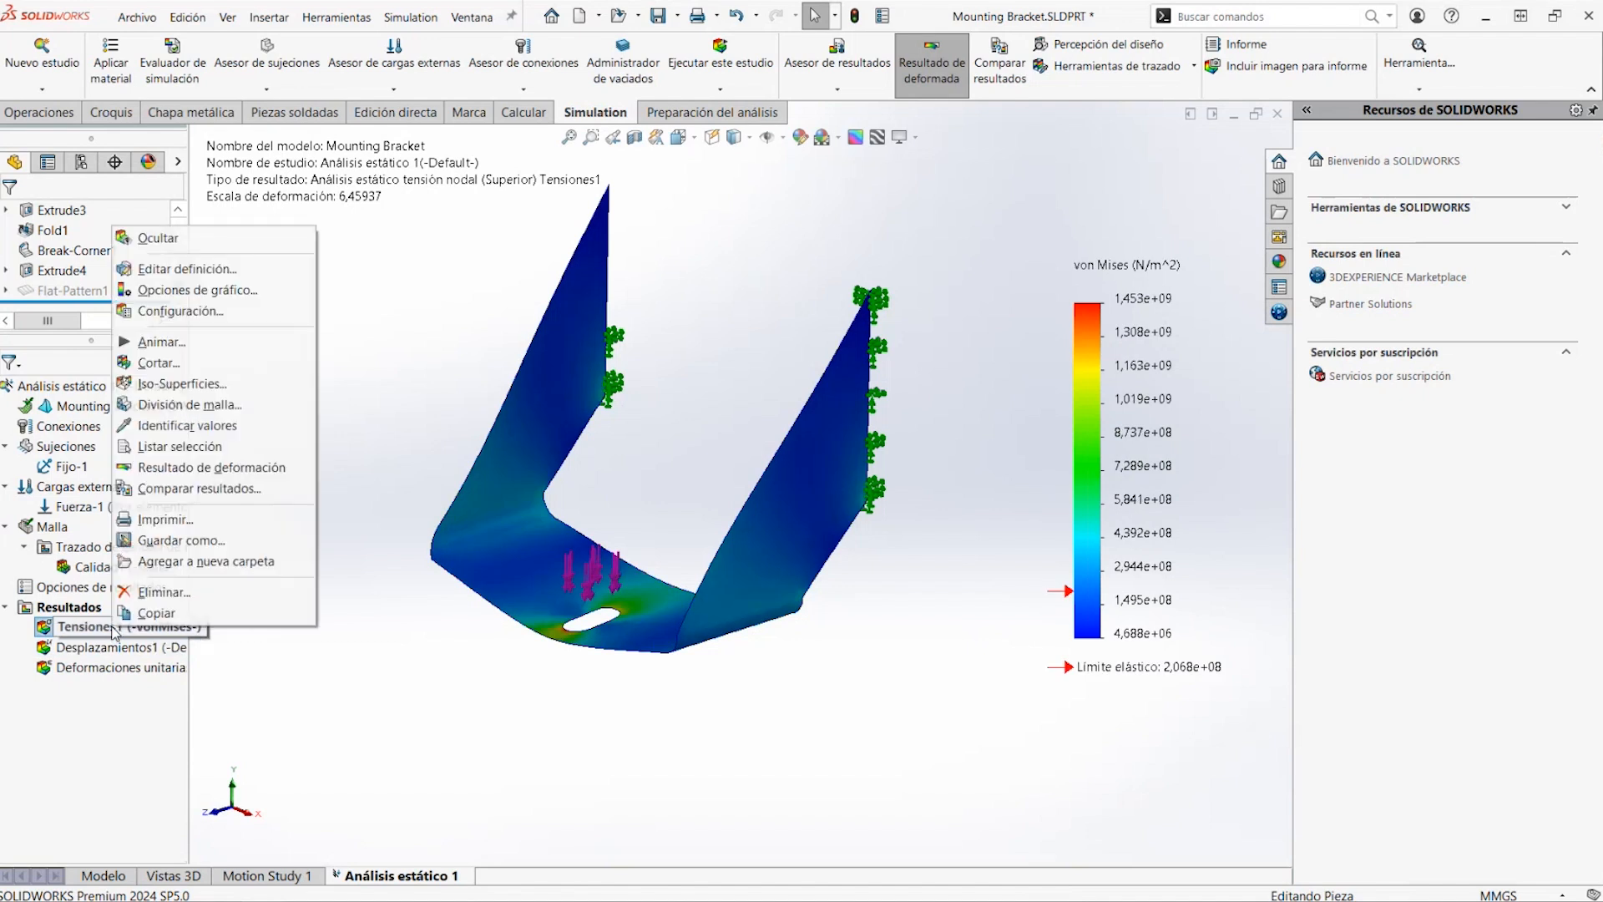
{"action": "left_click", "coordinate": [200, 349]}
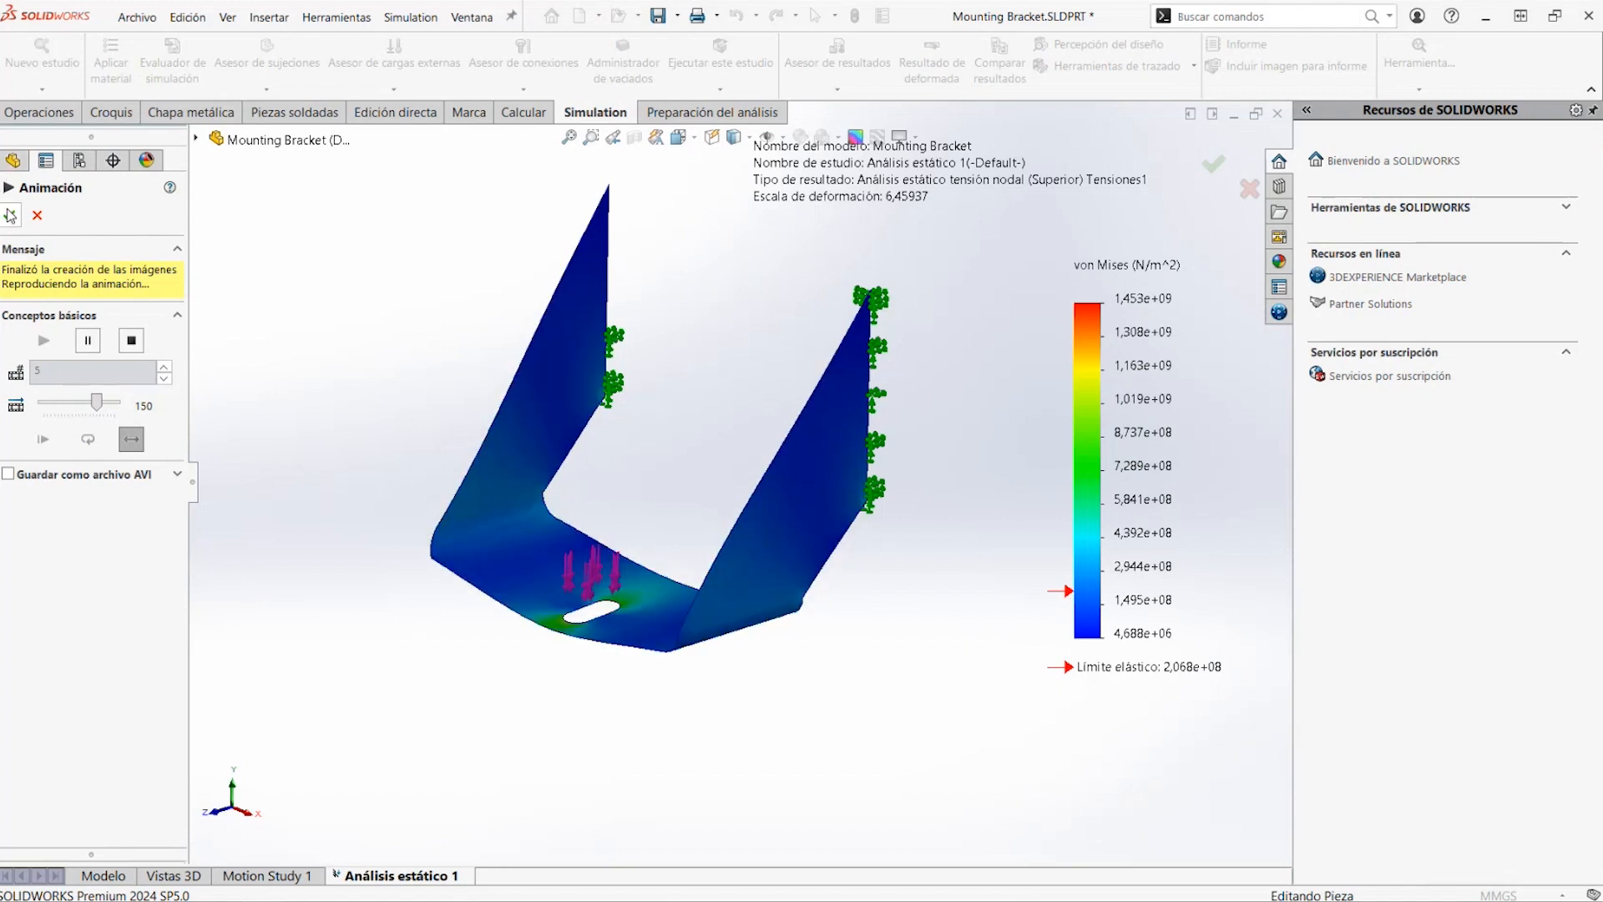
{"action": "left_click", "coordinate": [9, 215]}
Define a factor of safety distribution plot for all bodies using the automatic failure criterion
{"action": "right_click", "coordinate": [89, 613]}
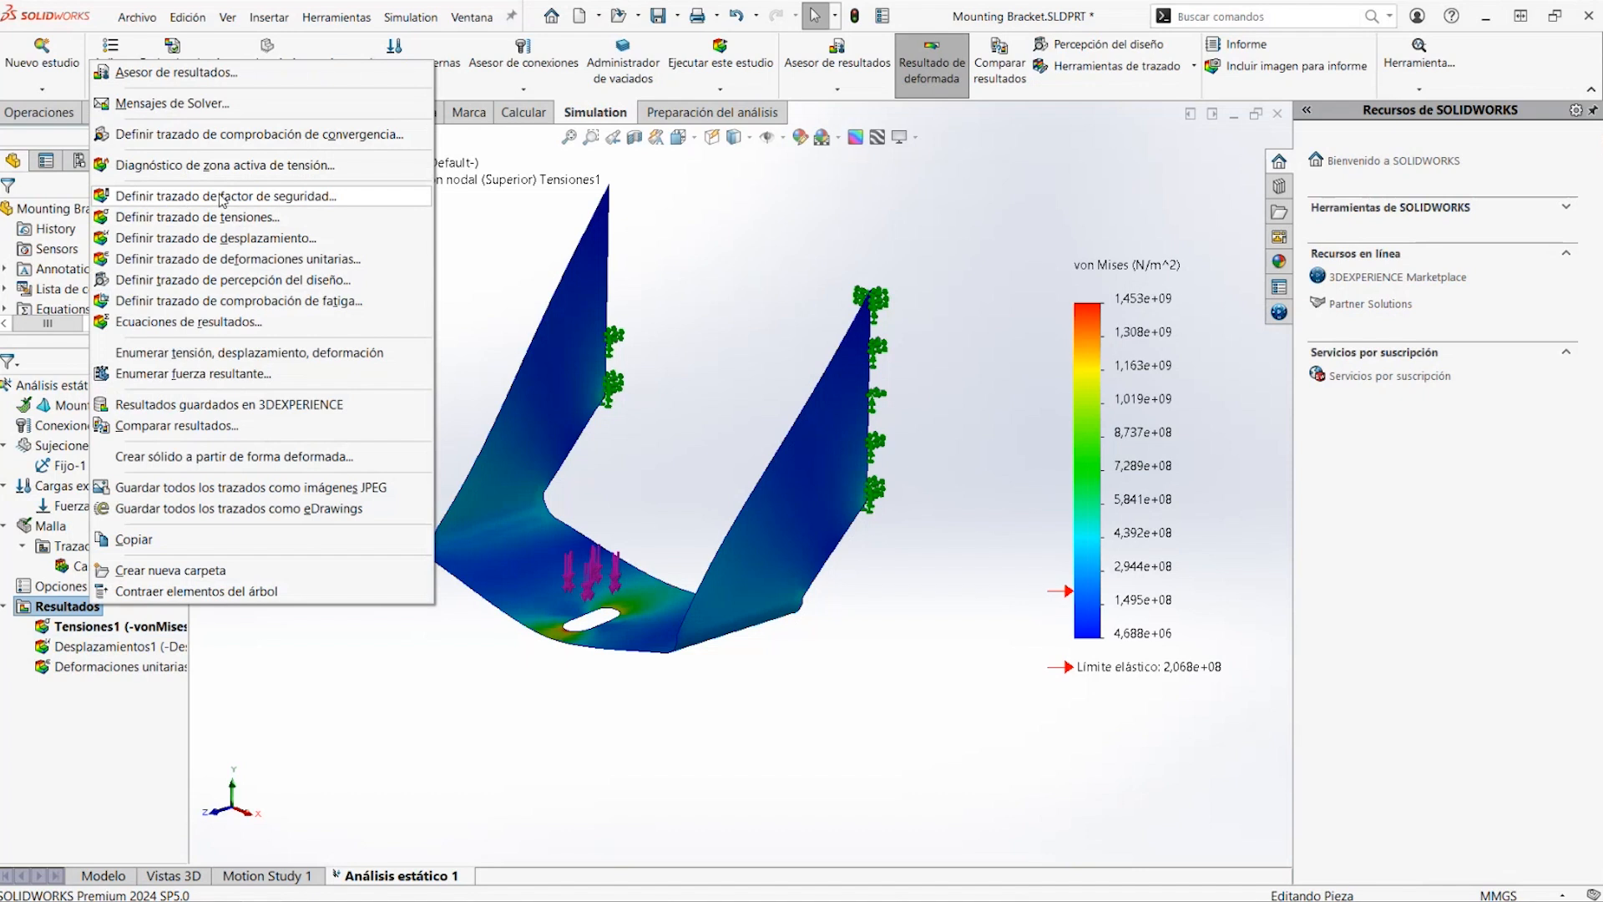
{"action": "left_click", "coordinate": [182, 197]}
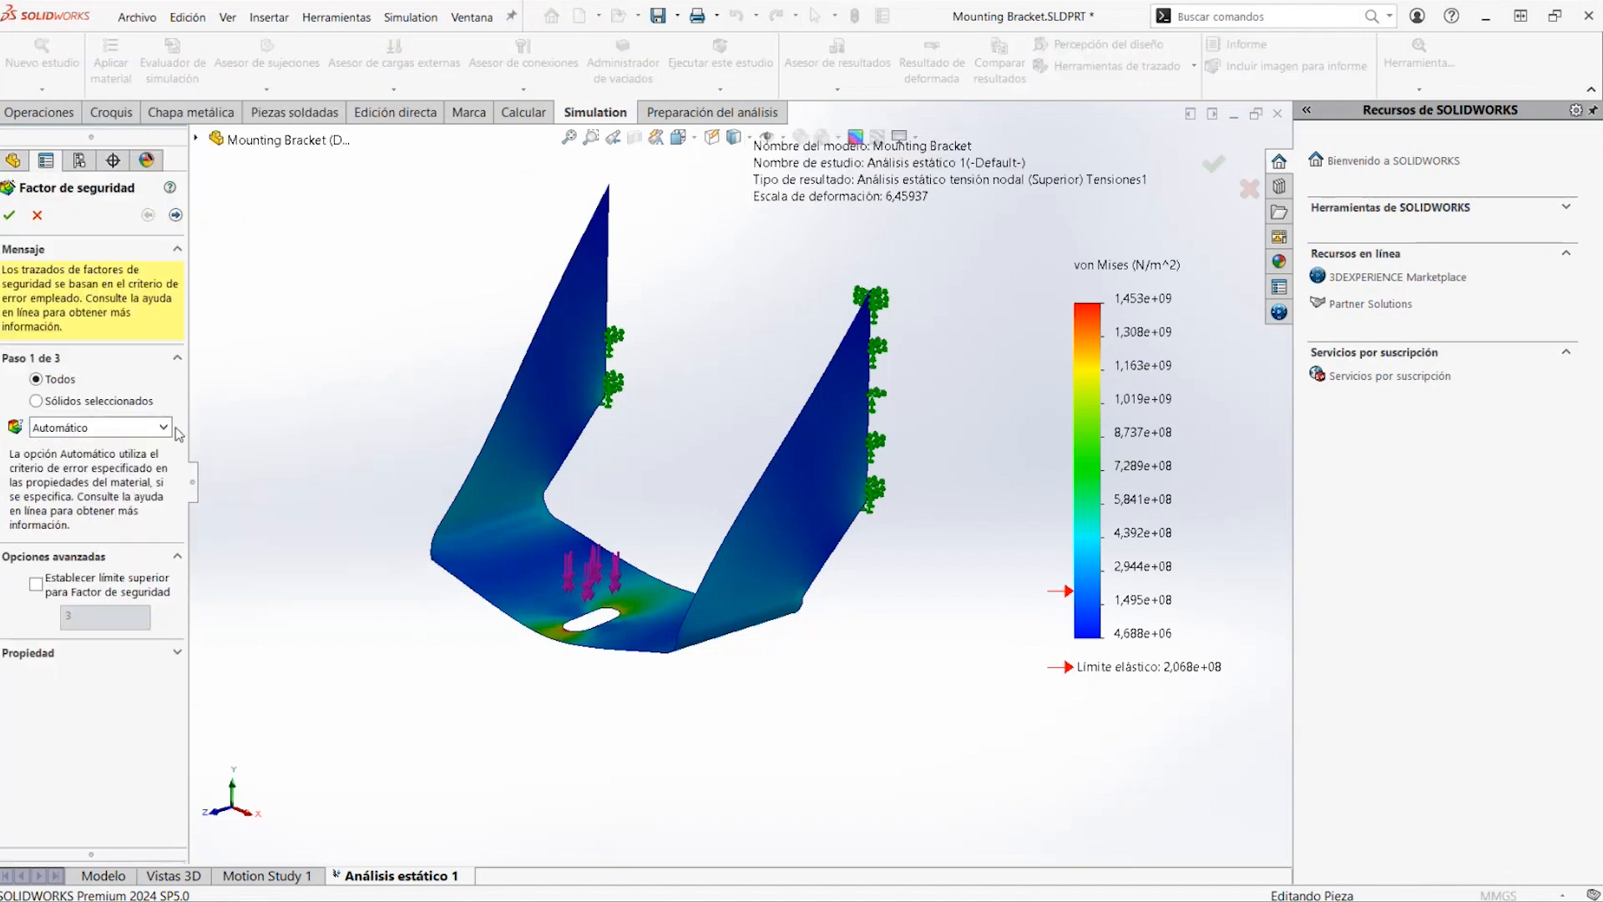
{"action": "left_click", "coordinate": [175, 214]}
{"action": "left_click", "coordinate": [175, 214]}
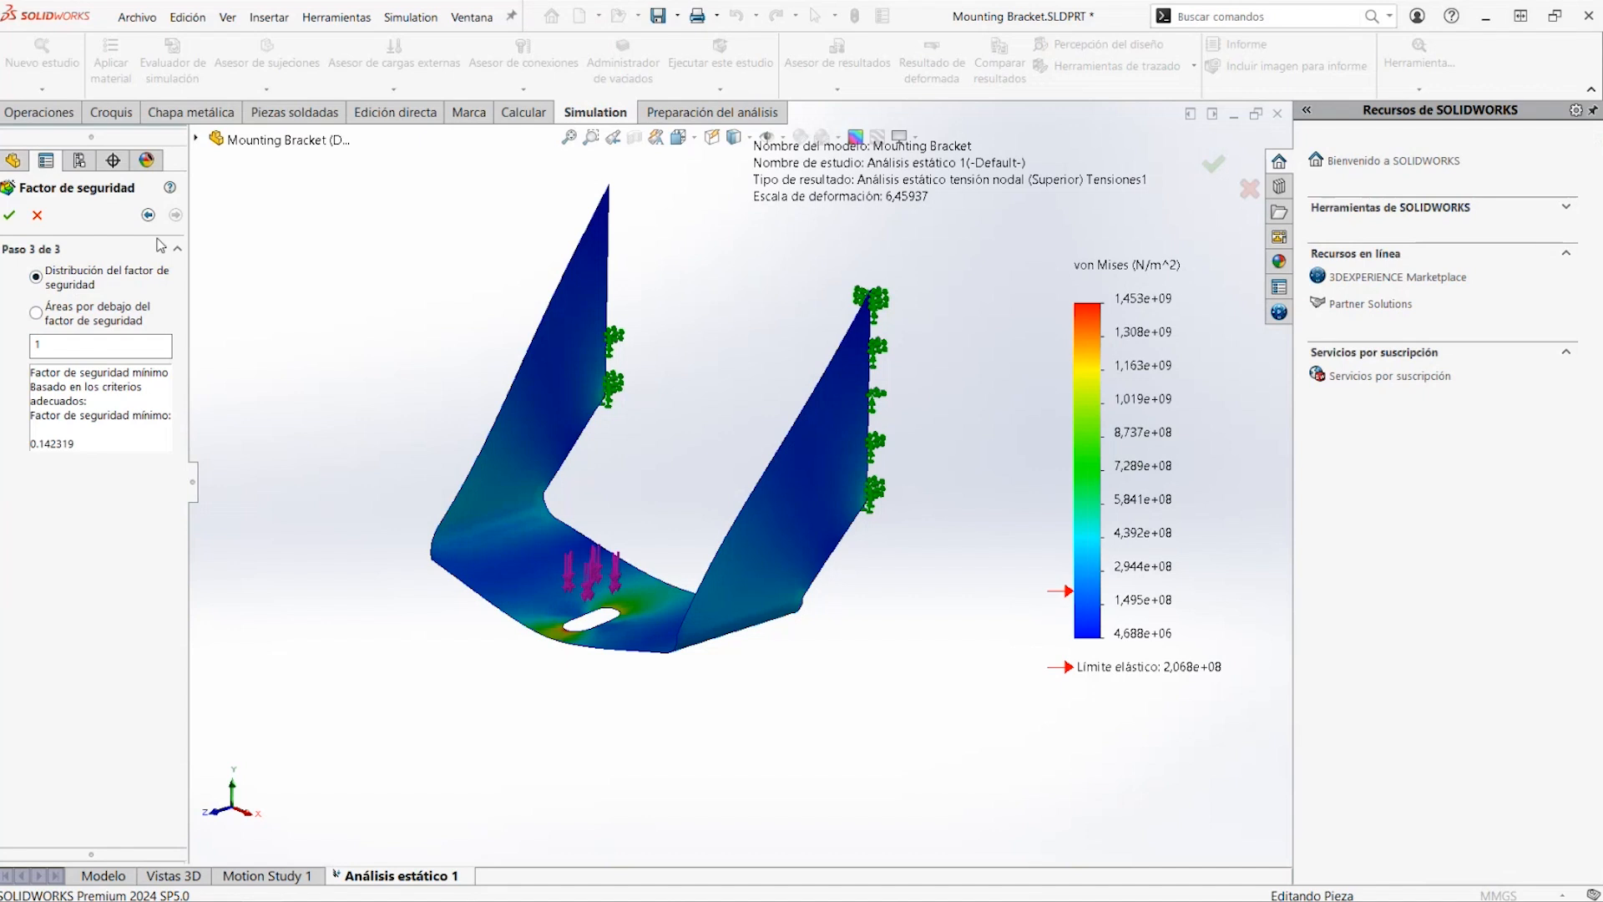
{"action": "left_click", "coordinate": [10, 217]}
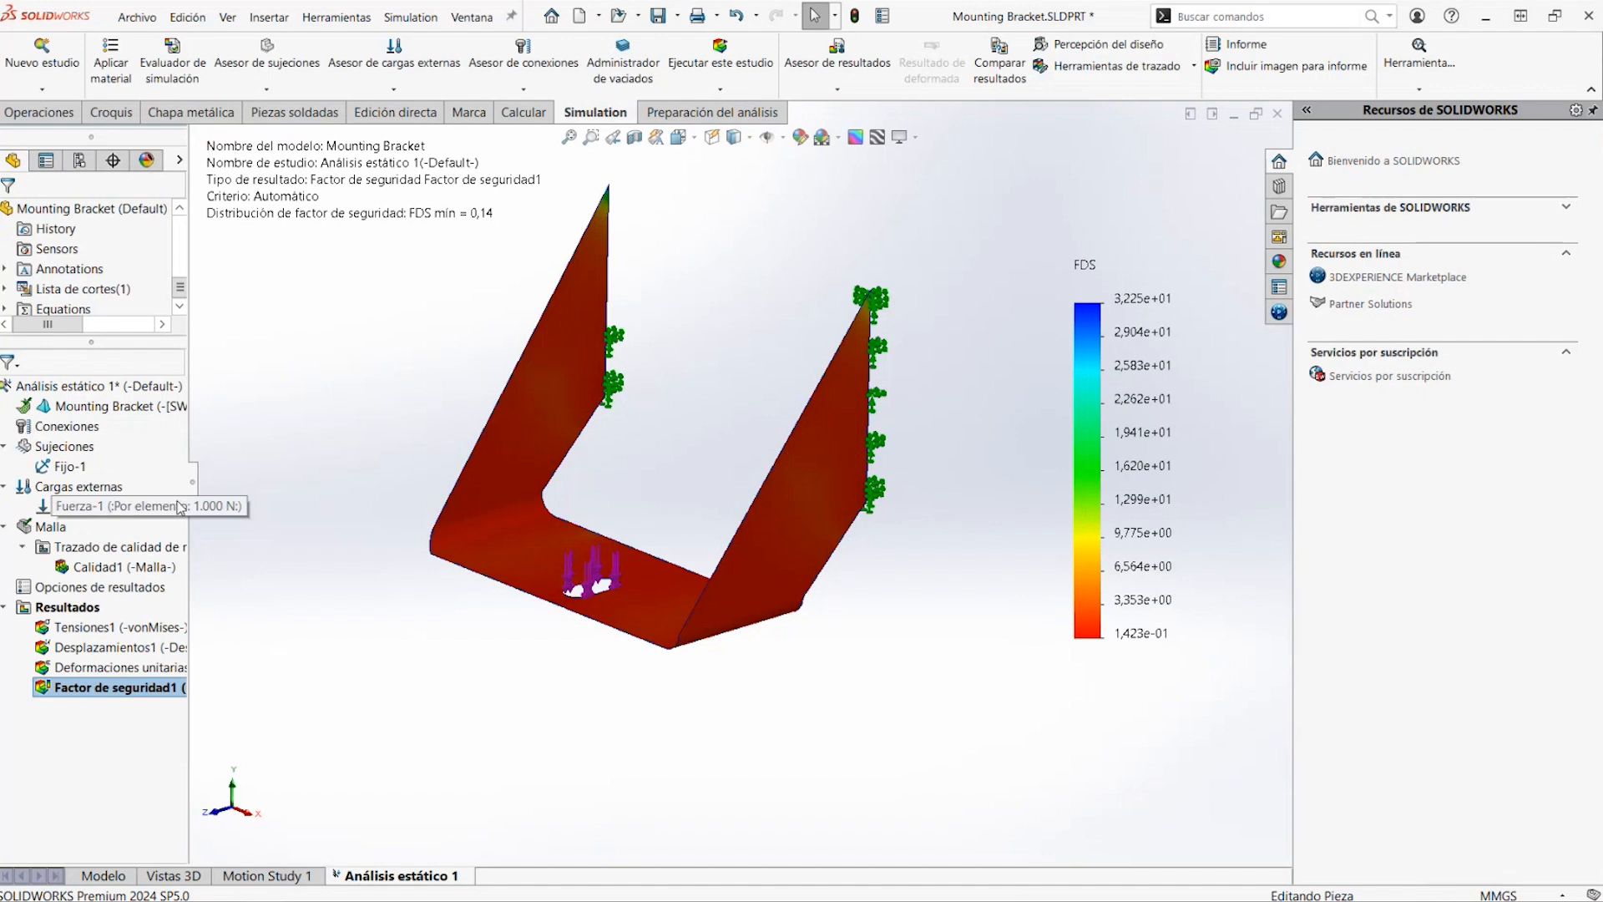
{"action": "left_click_drag", "start_coordinate": [191, 492], "coordinate": [226, 494]}
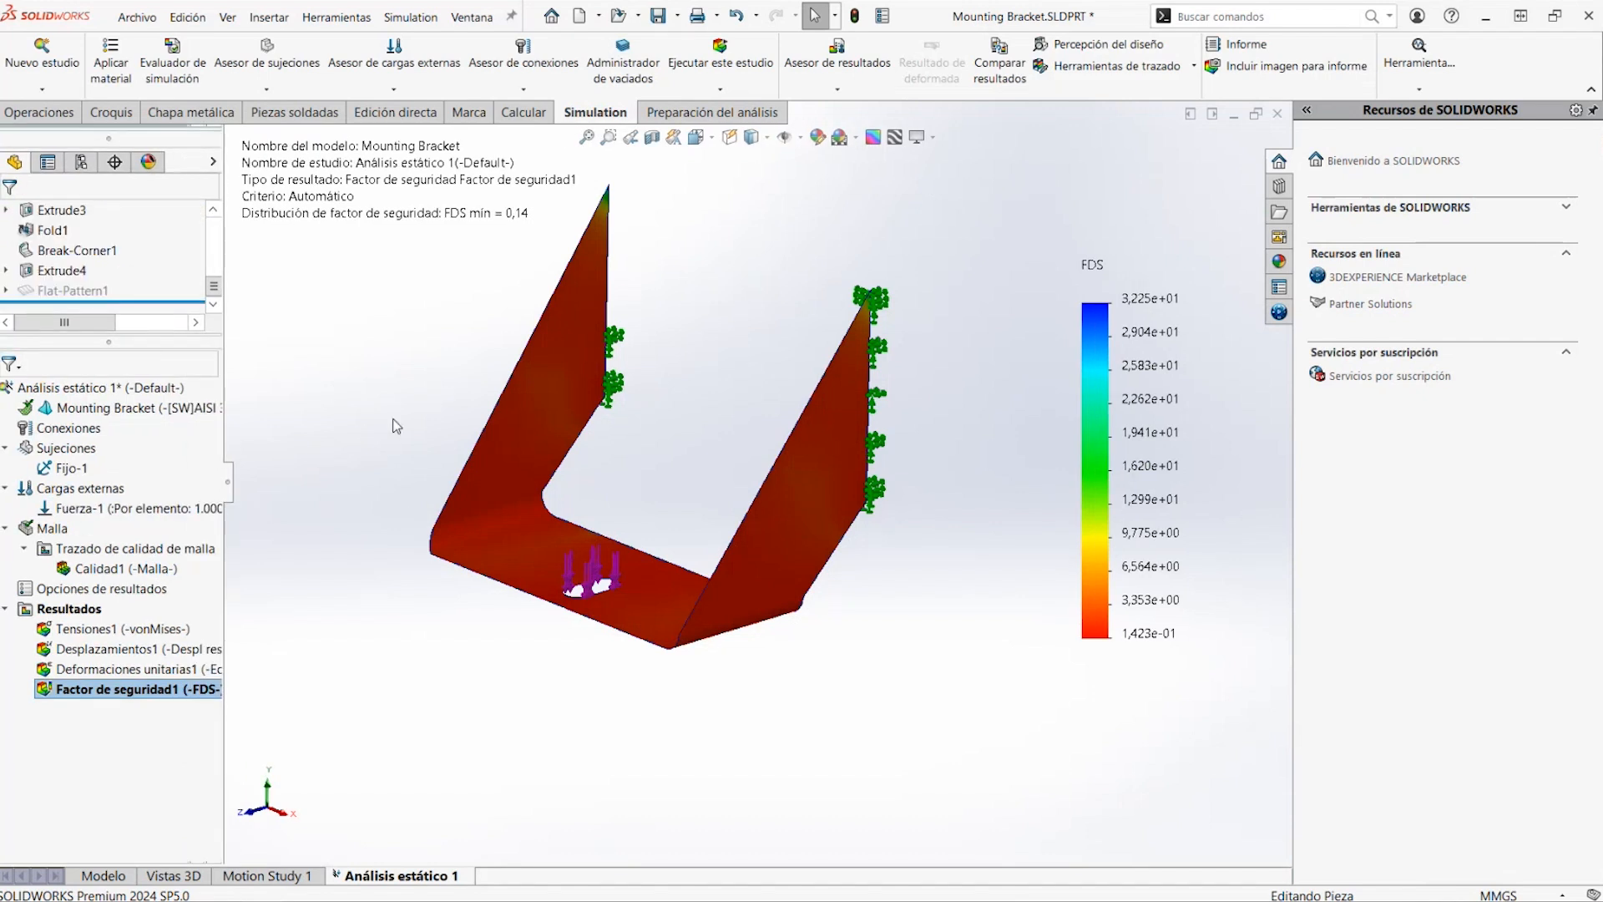
In the part model, set the bracket's sheet metal thickness to 8 mm and rebuild the part
{"action": "left_click", "coordinate": [115, 879]}
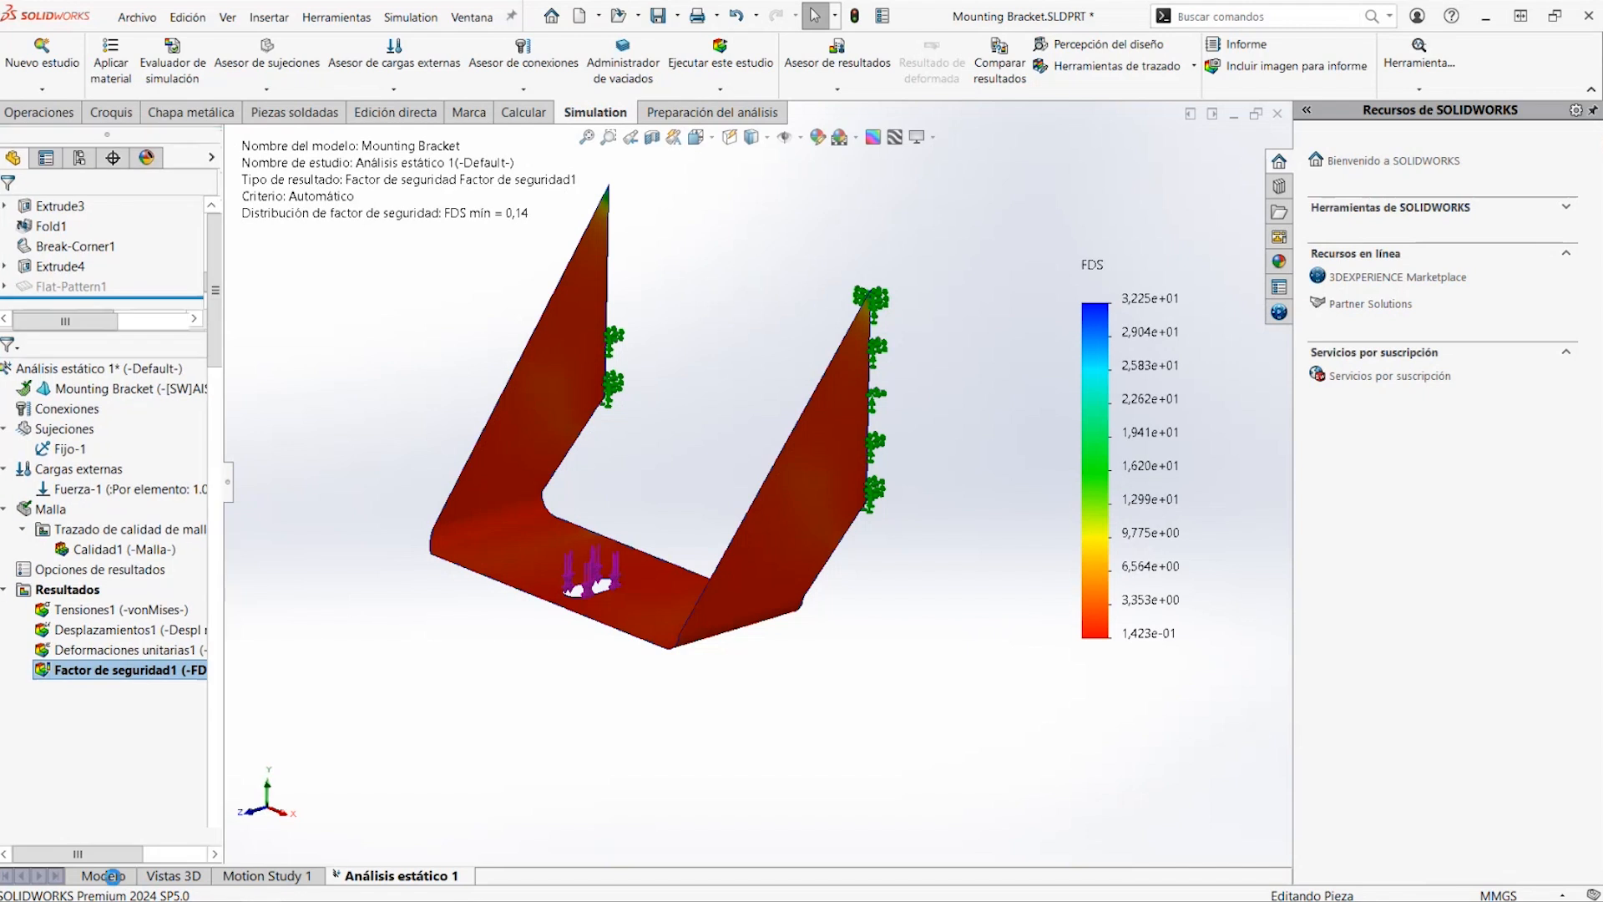
{"action": "left_click", "coordinate": [90, 429]}
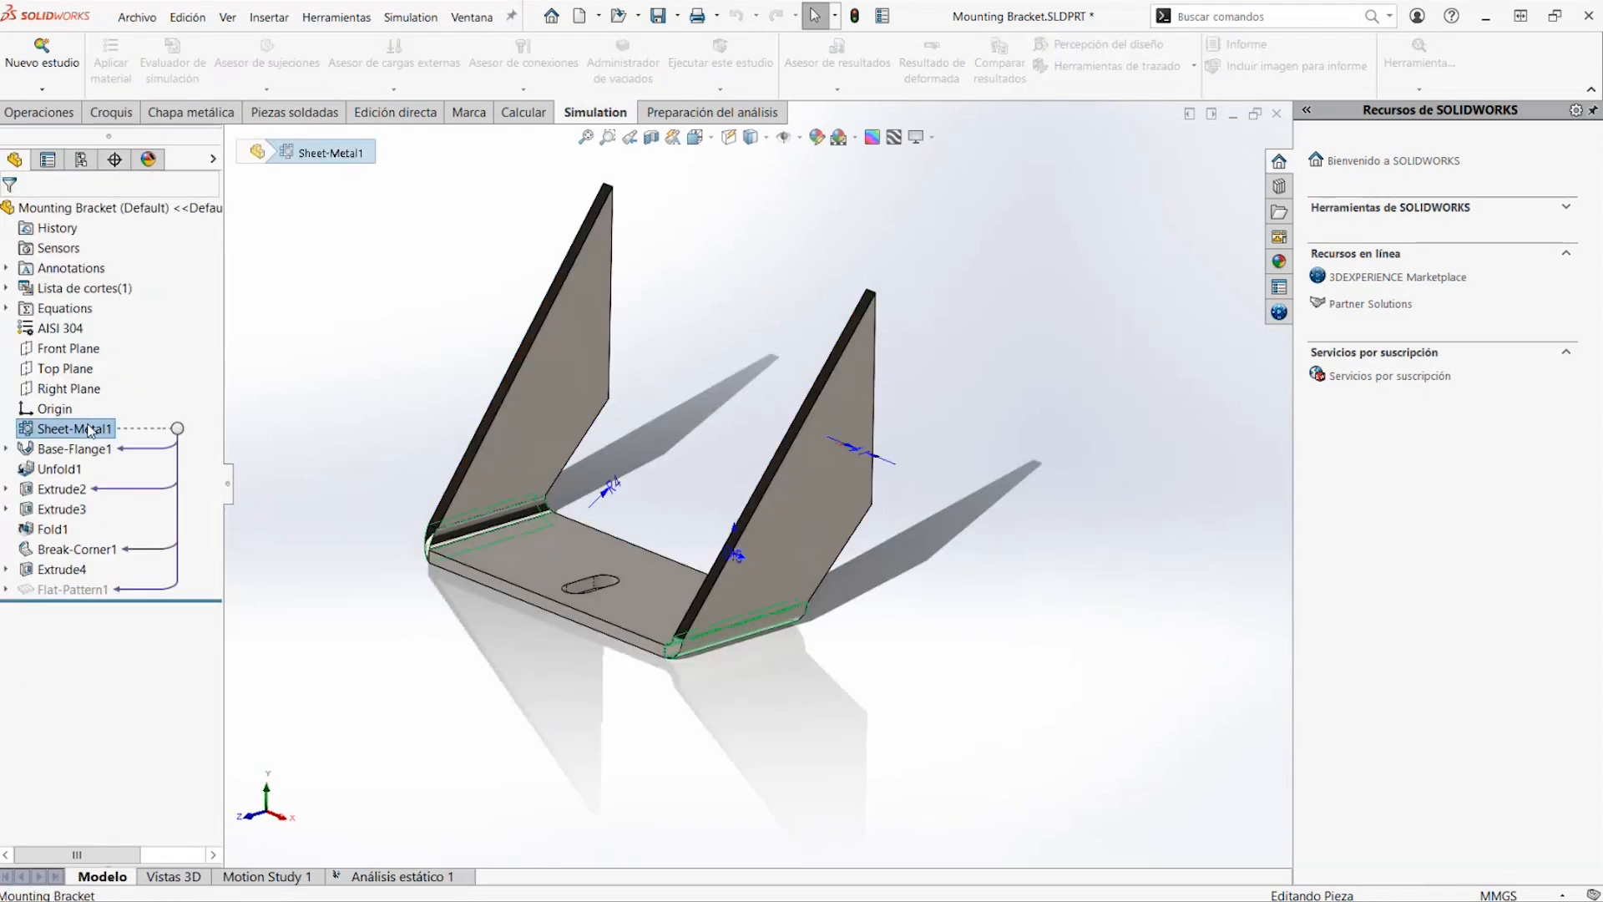
{"action": "left_click", "coordinate": [842, 456]}
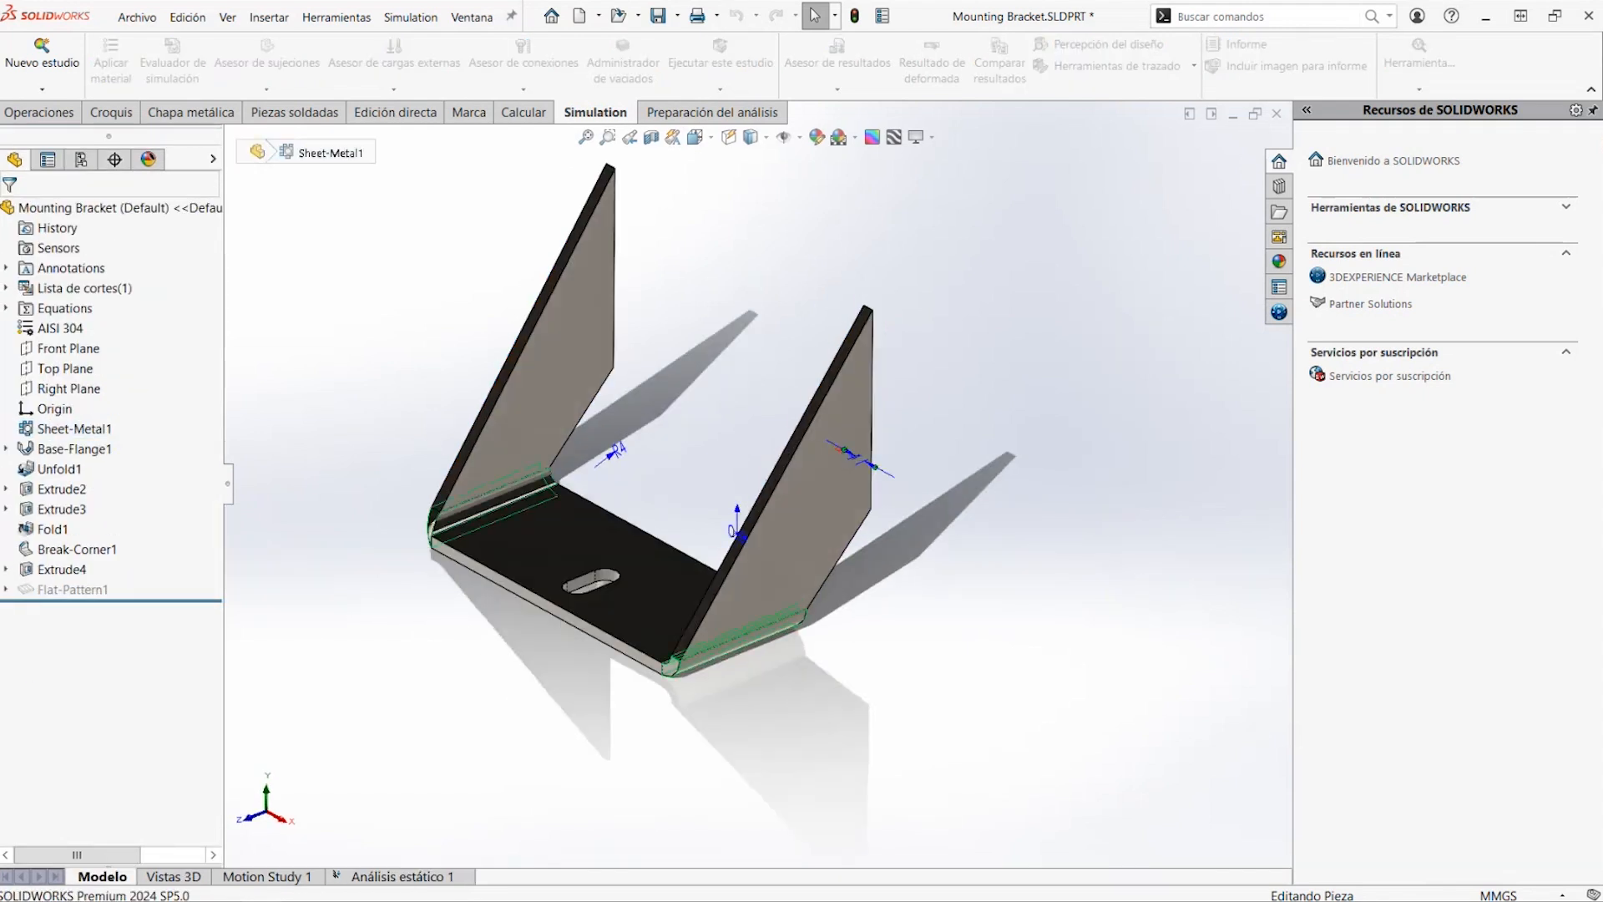
{"action": "left_click", "coordinate": [327, 424]}
{"action": "right_click", "coordinate": [101, 440]}
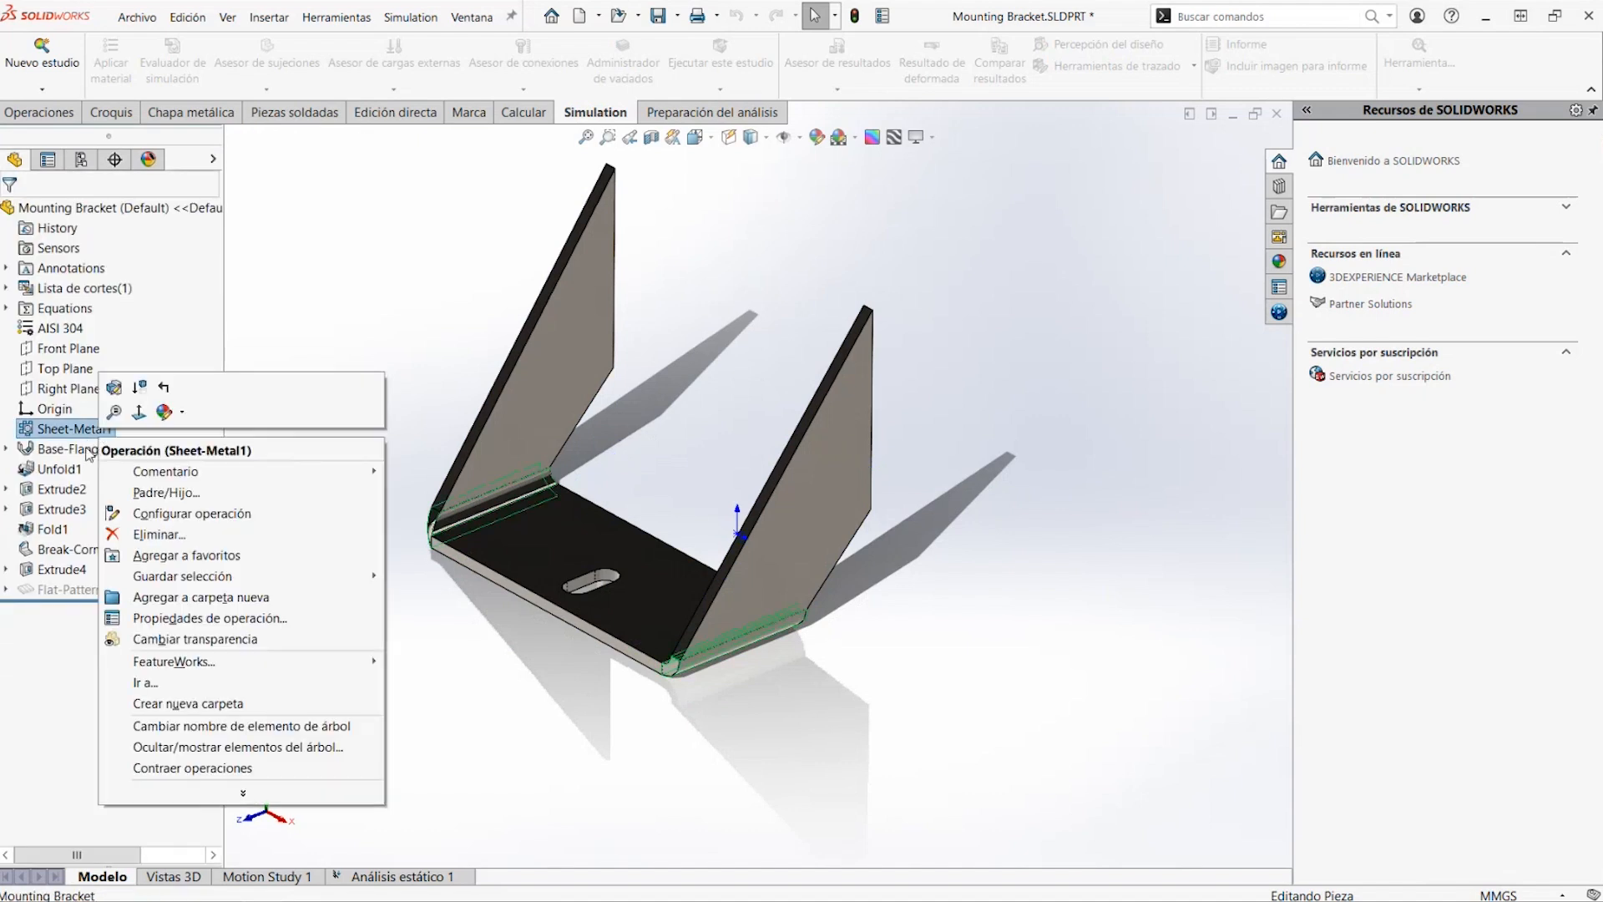
{"action": "left_click", "coordinate": [89, 451]}
{"action": "left_click", "coordinate": [90, 450]}
{"action": "double_click", "coordinate": [852, 459]}
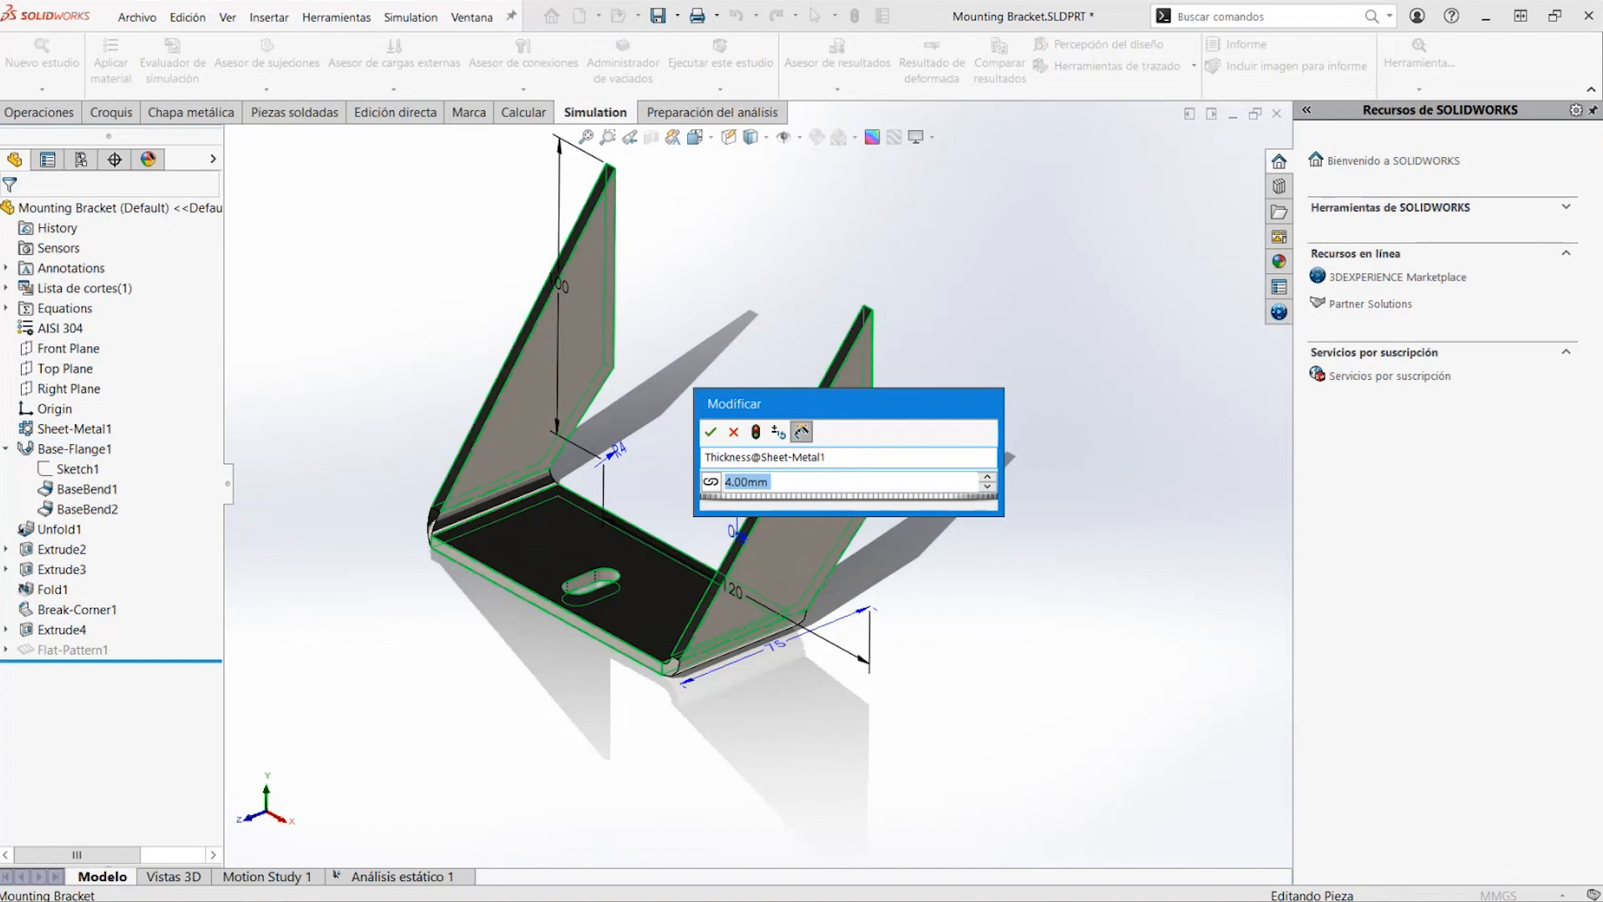
{"action": "type", "text": "8"}
{"action": "left_click", "coordinate": [756, 432]}
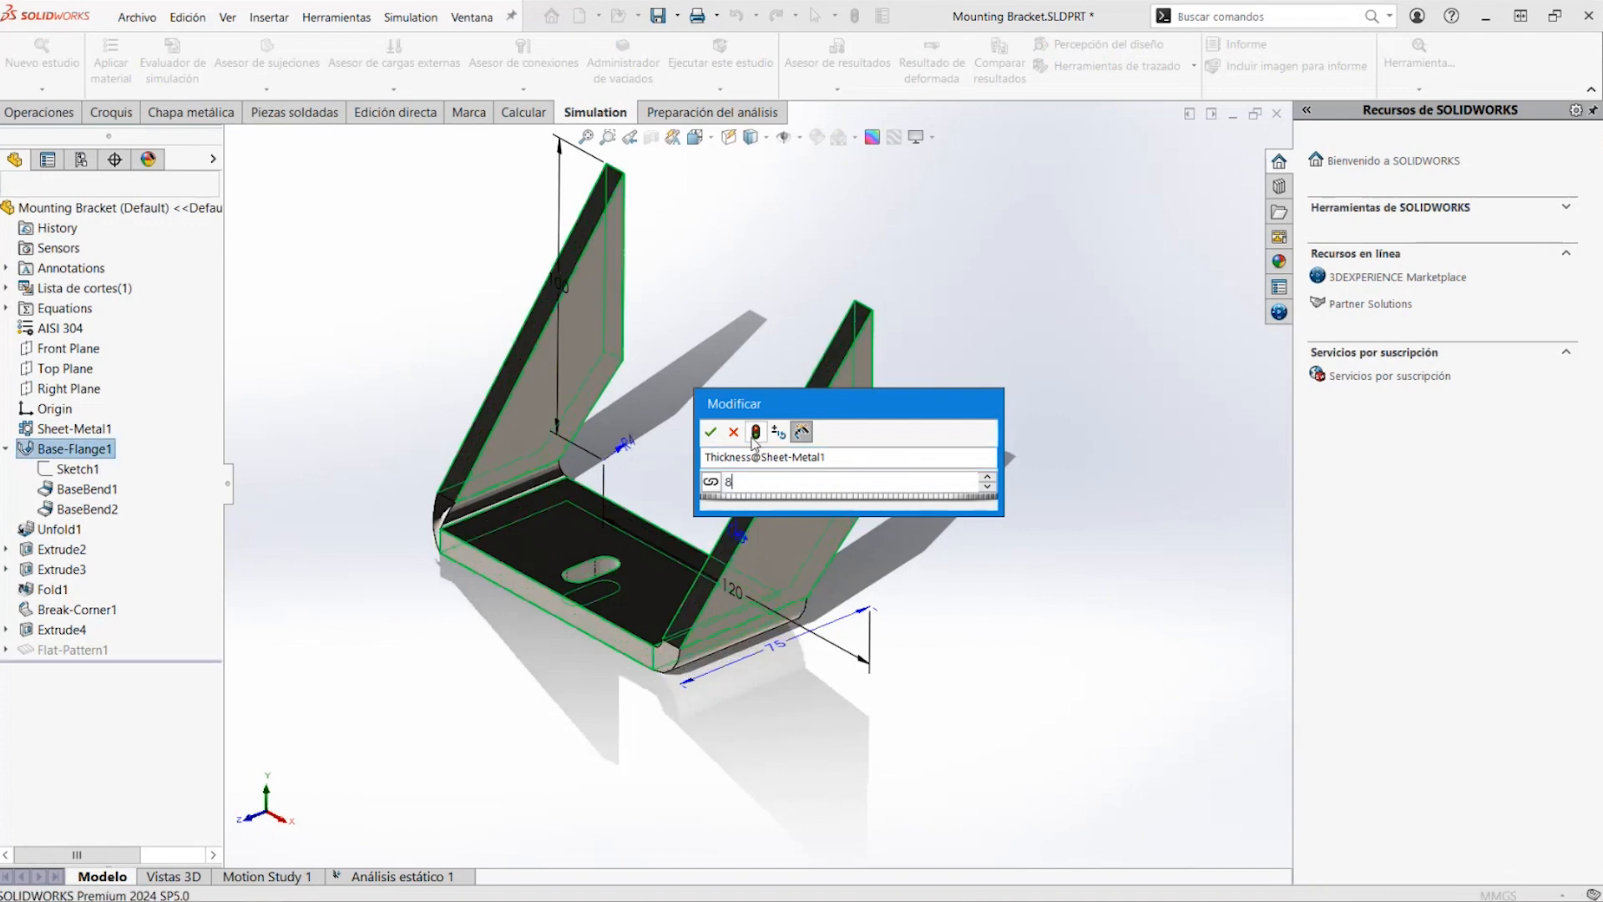
{"action": "left_click", "coordinate": [711, 432]}
{"action": "left_click", "coordinate": [428, 375]}
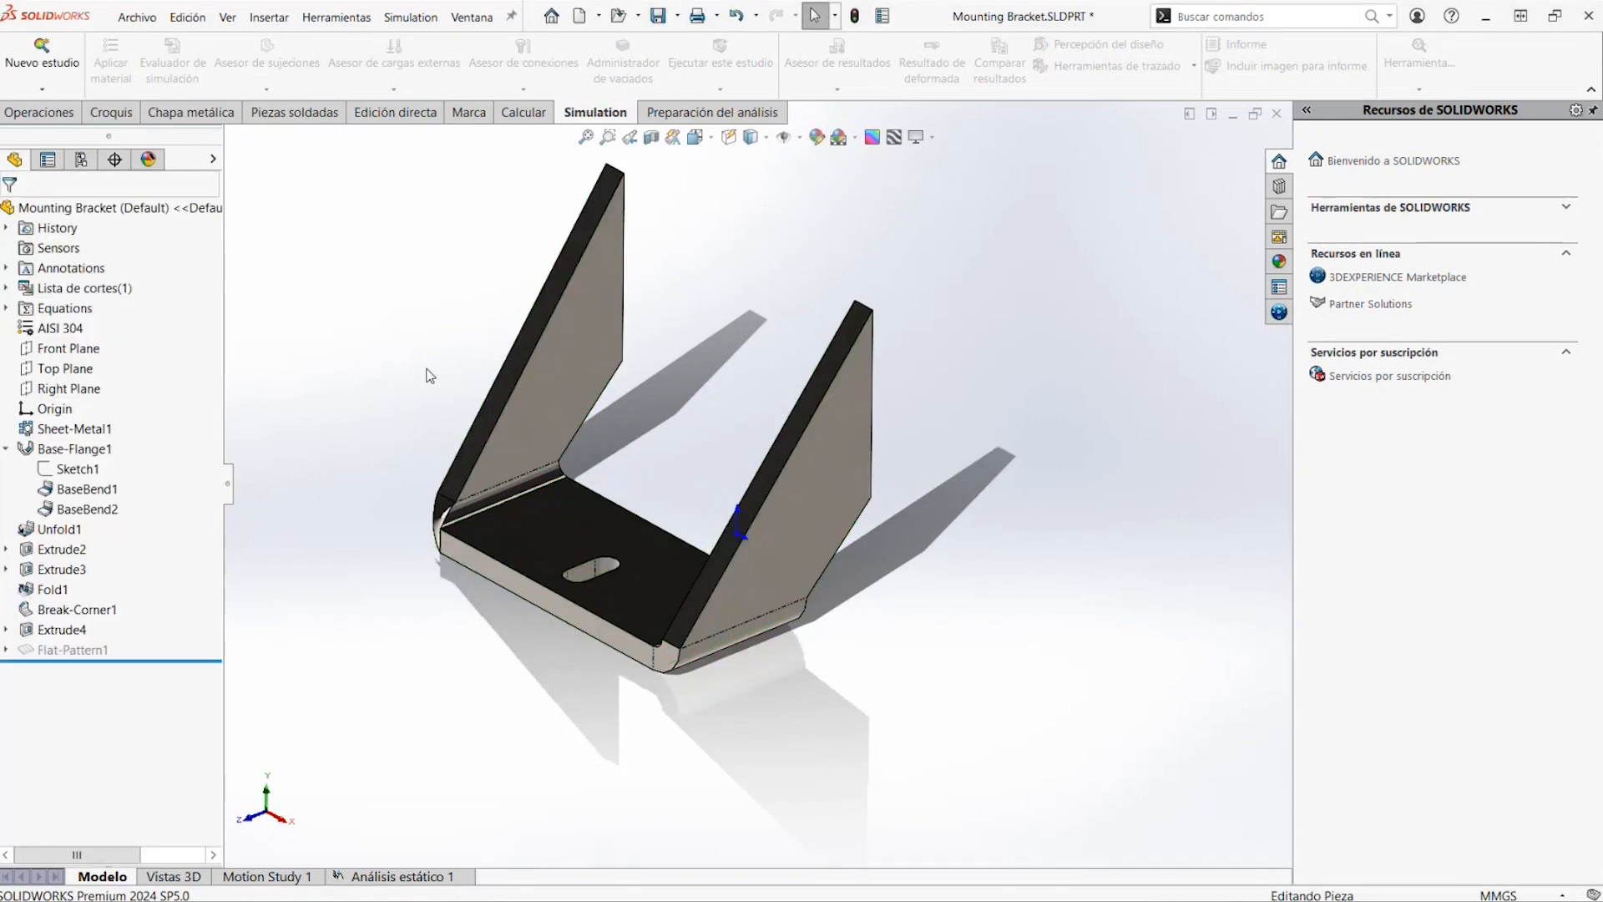
Return to the static study and rerun it with the thicker bracket
{"action": "left_click", "coordinate": [426, 877]}
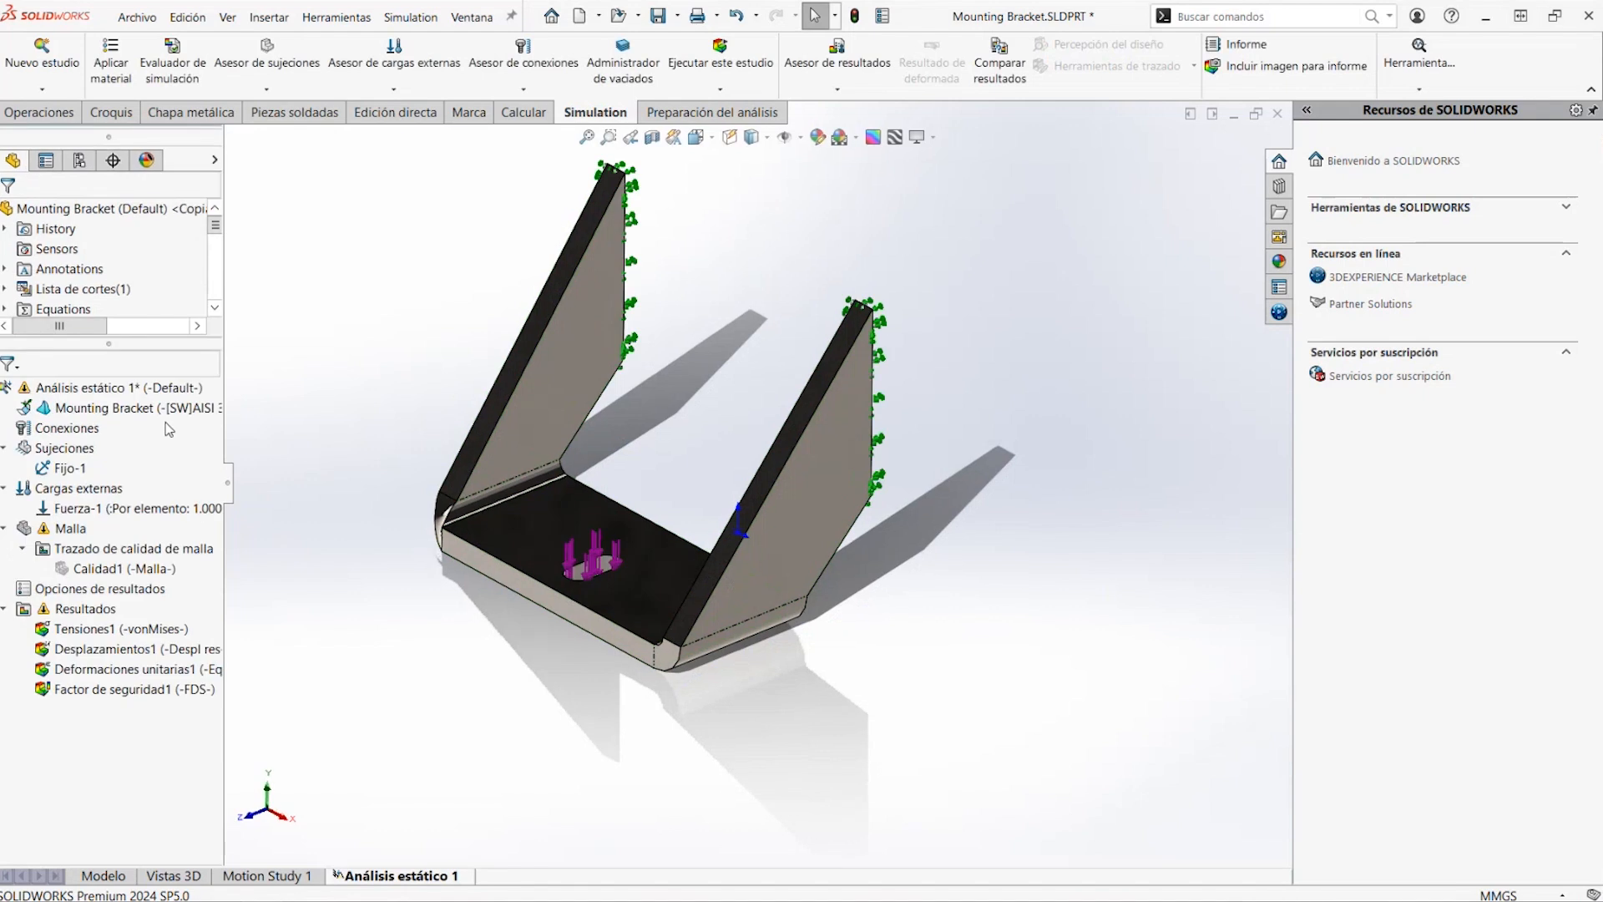
{"action": "right_click", "coordinate": [153, 387]}
{"action": "left_click", "coordinate": [198, 424]}
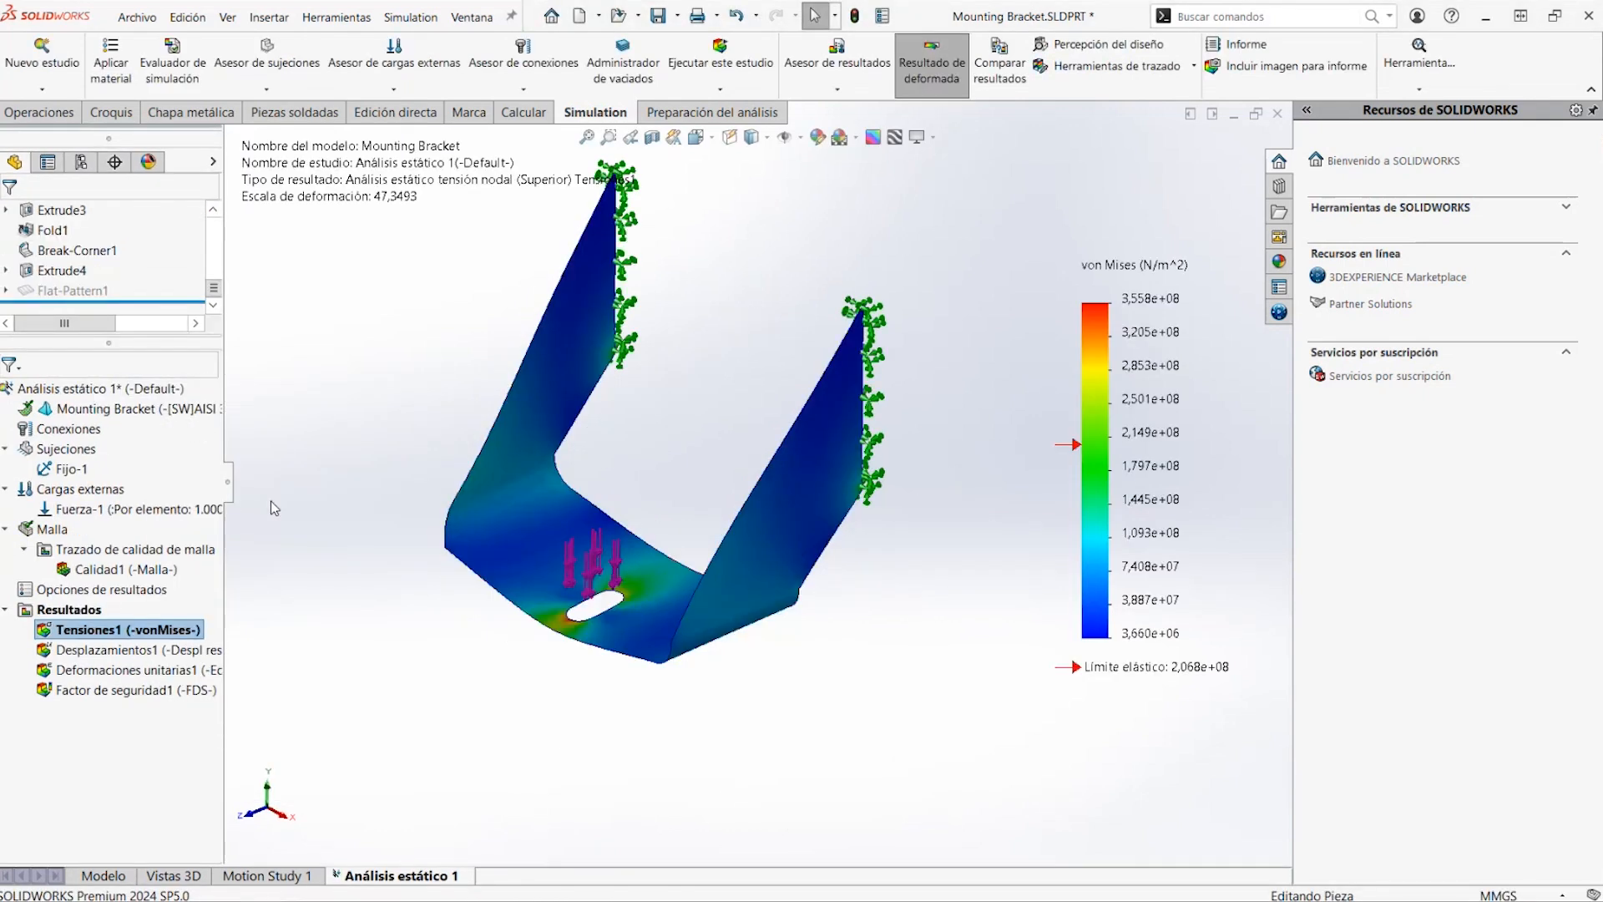
Check the minimum factor of safety in the definition of the existing safety factor plot, and leave the plot unmodified
{"action": "right_click", "coordinate": [172, 689]}
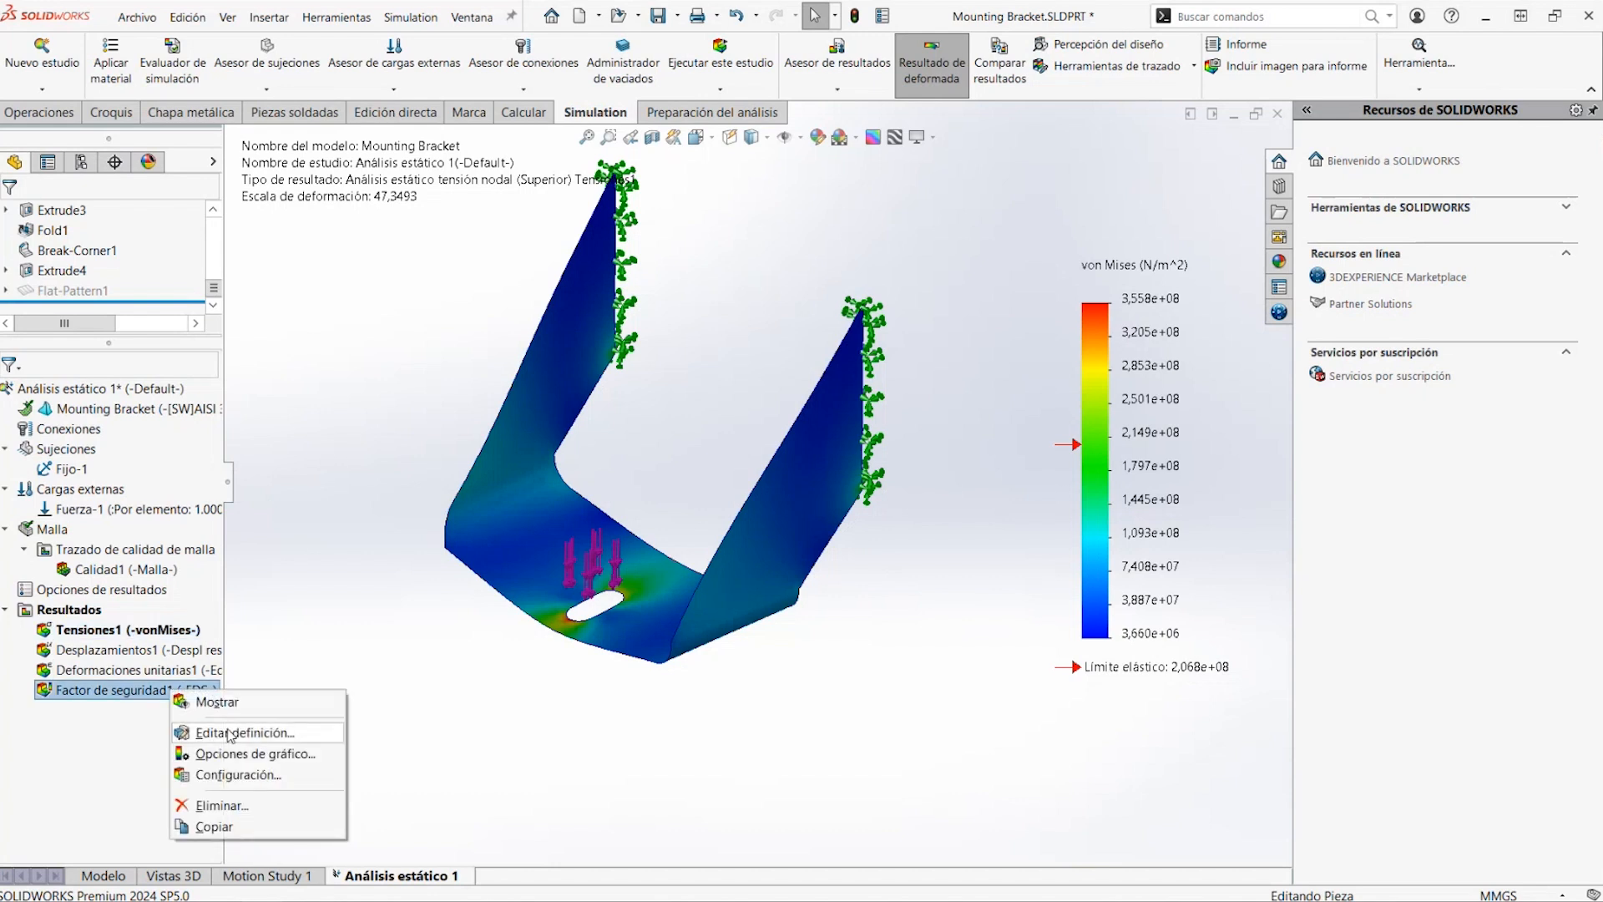
{"action": "left_click", "coordinate": [233, 732]}
{"action": "left_click", "coordinate": [210, 214]}
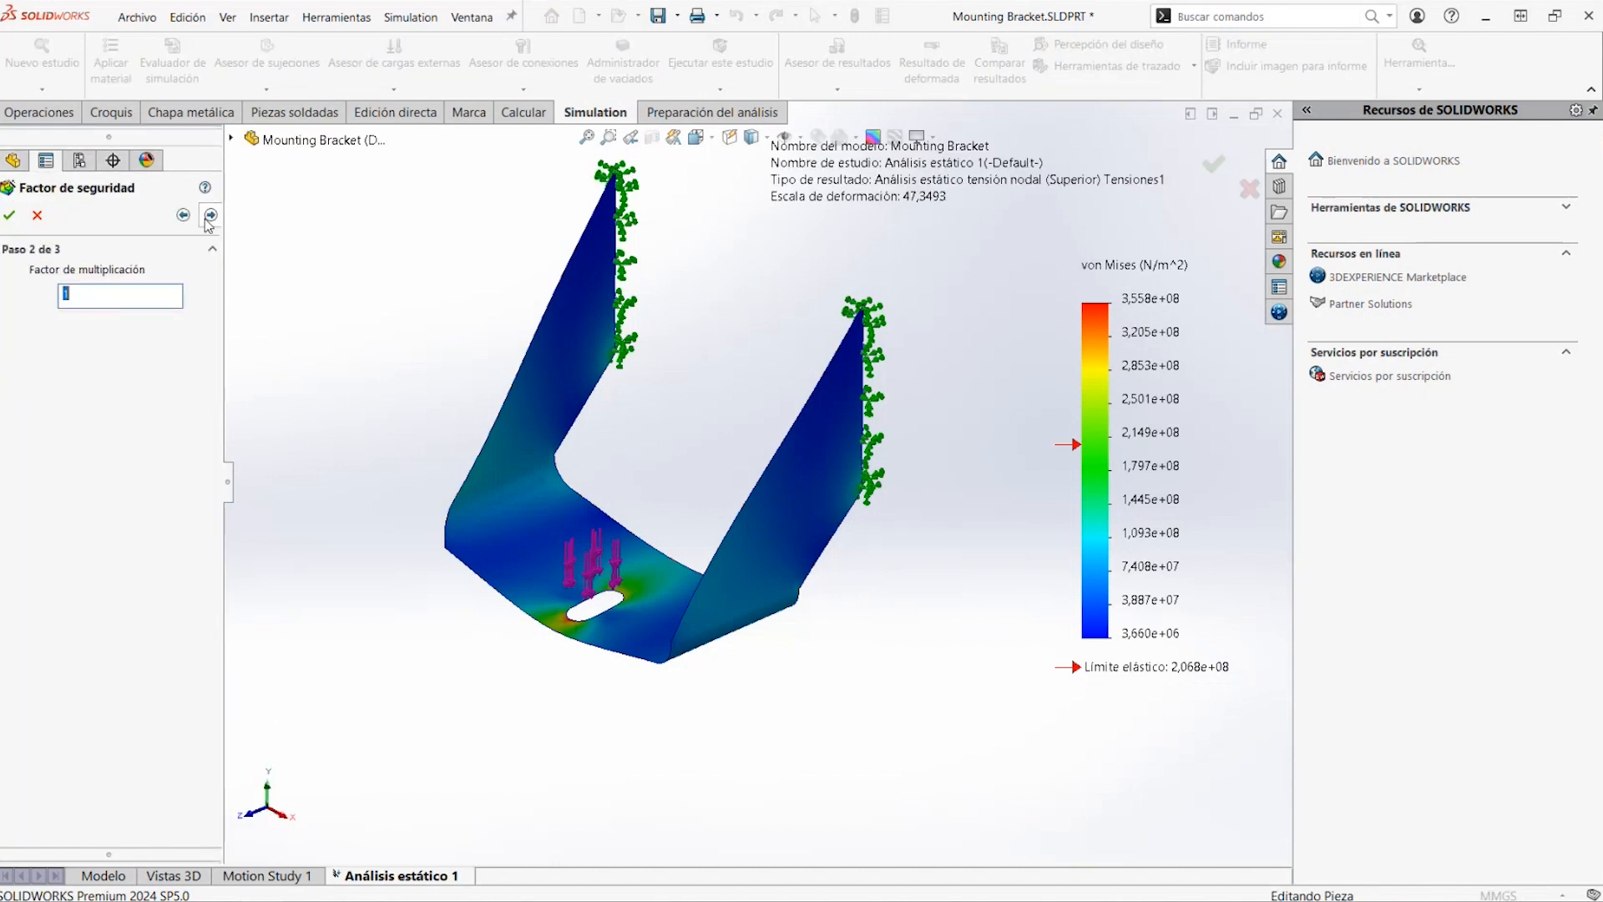
{"action": "left_click", "coordinate": [210, 216]}
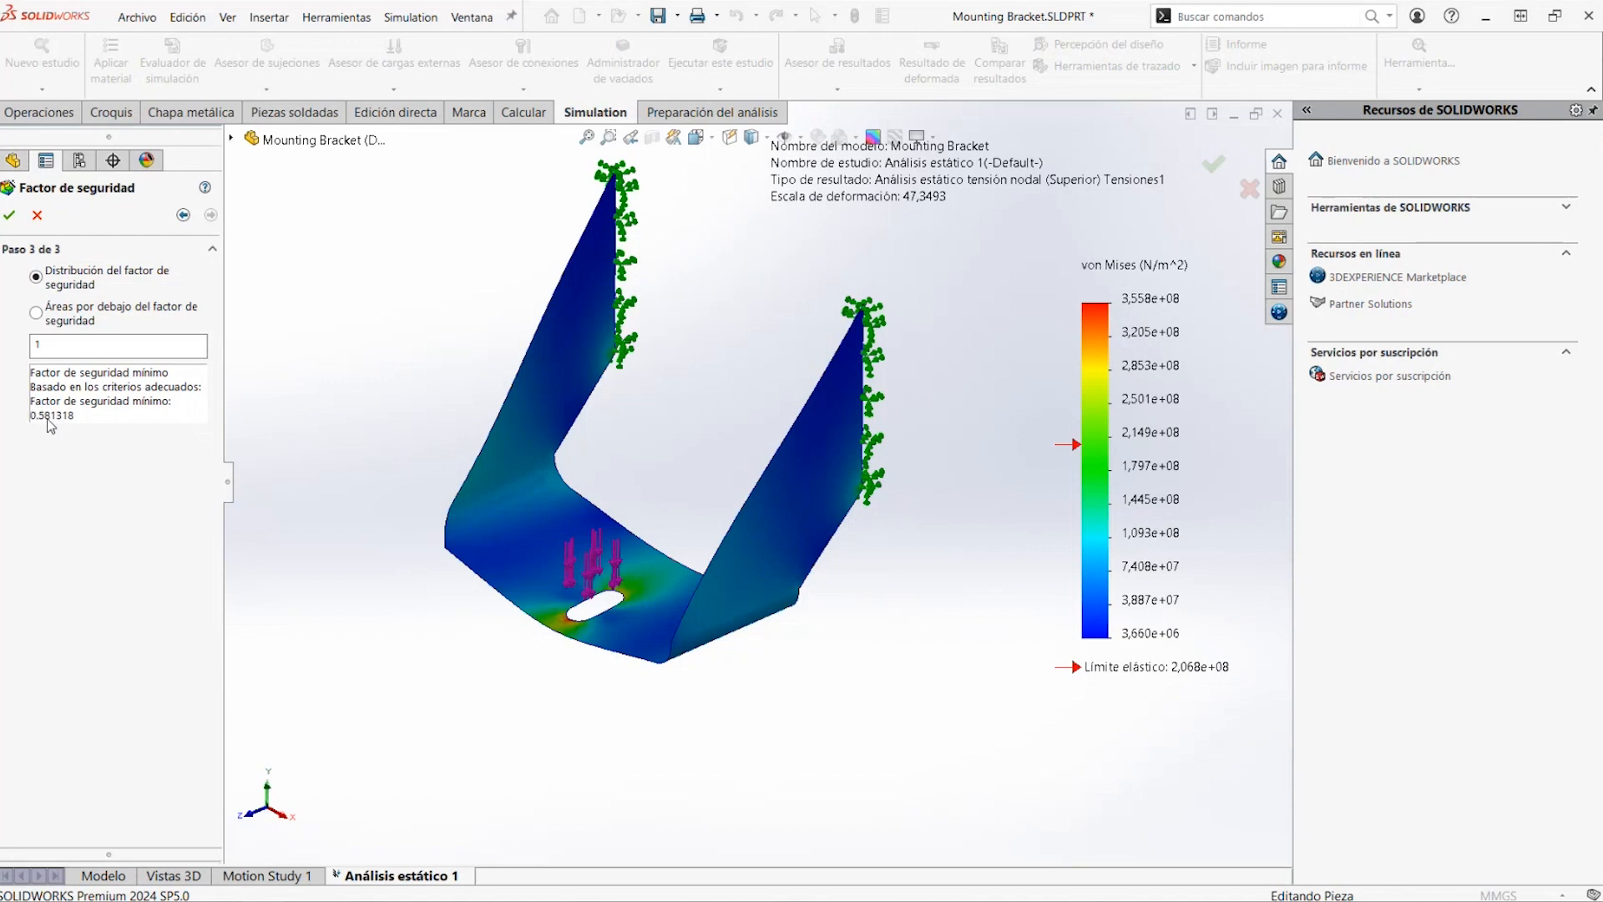
{"action": "left_click", "coordinate": [36, 215]}
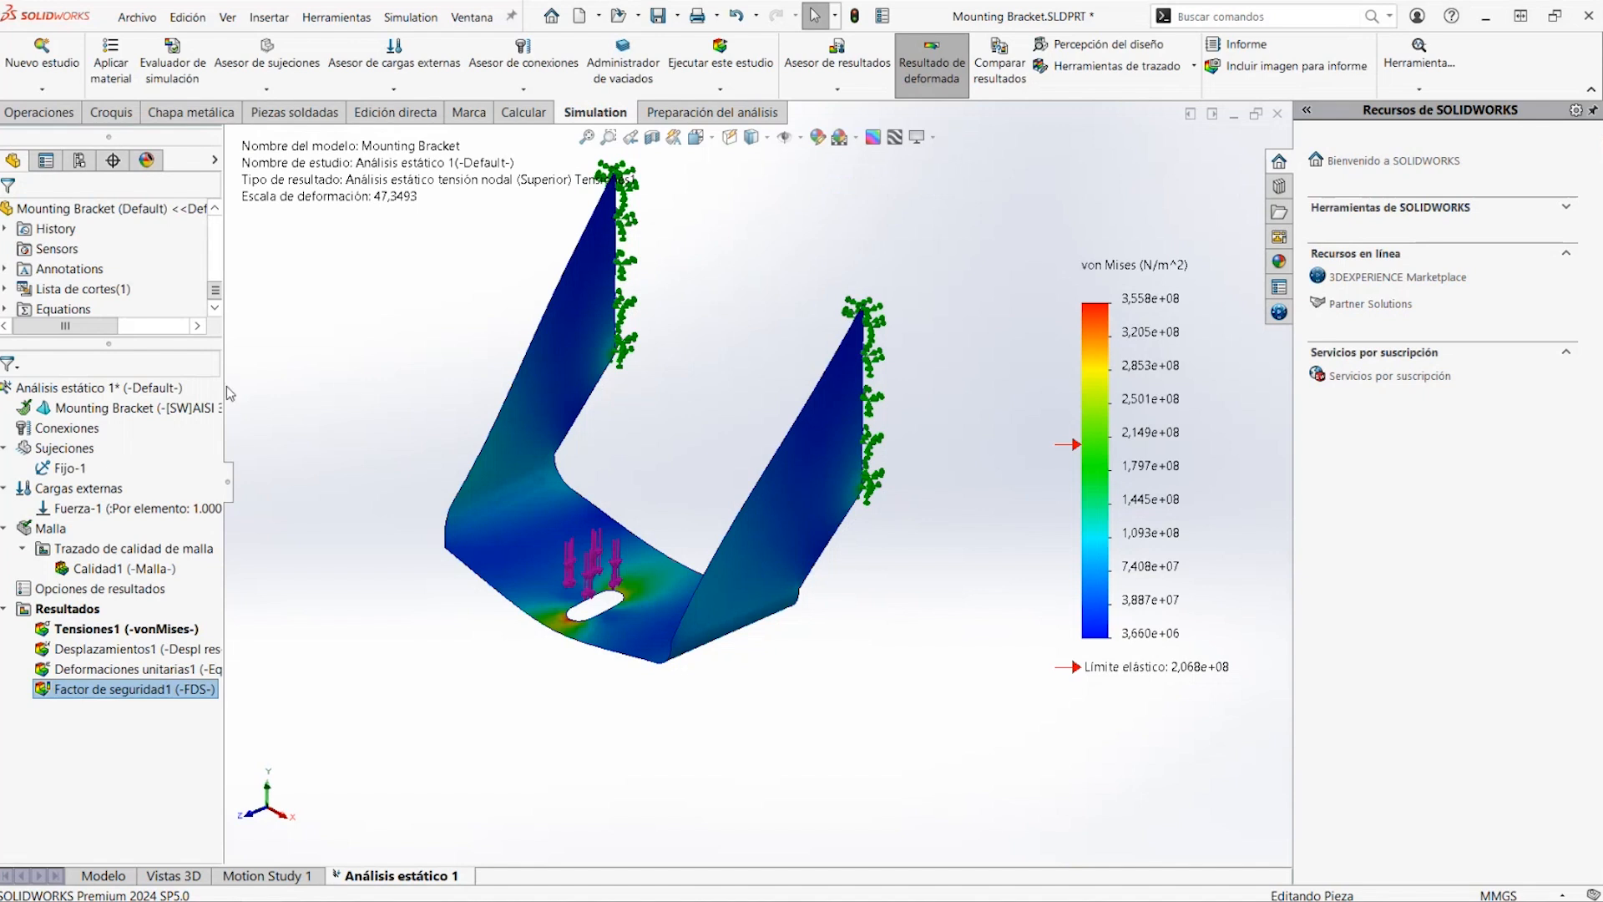
In the part model, replace the bracket's material with the titanium alloy Ti-6Al-2Sn-2Zr-2Mo-2Cr-0.25Si (SS)
{"action": "left_click", "coordinate": [103, 876]}
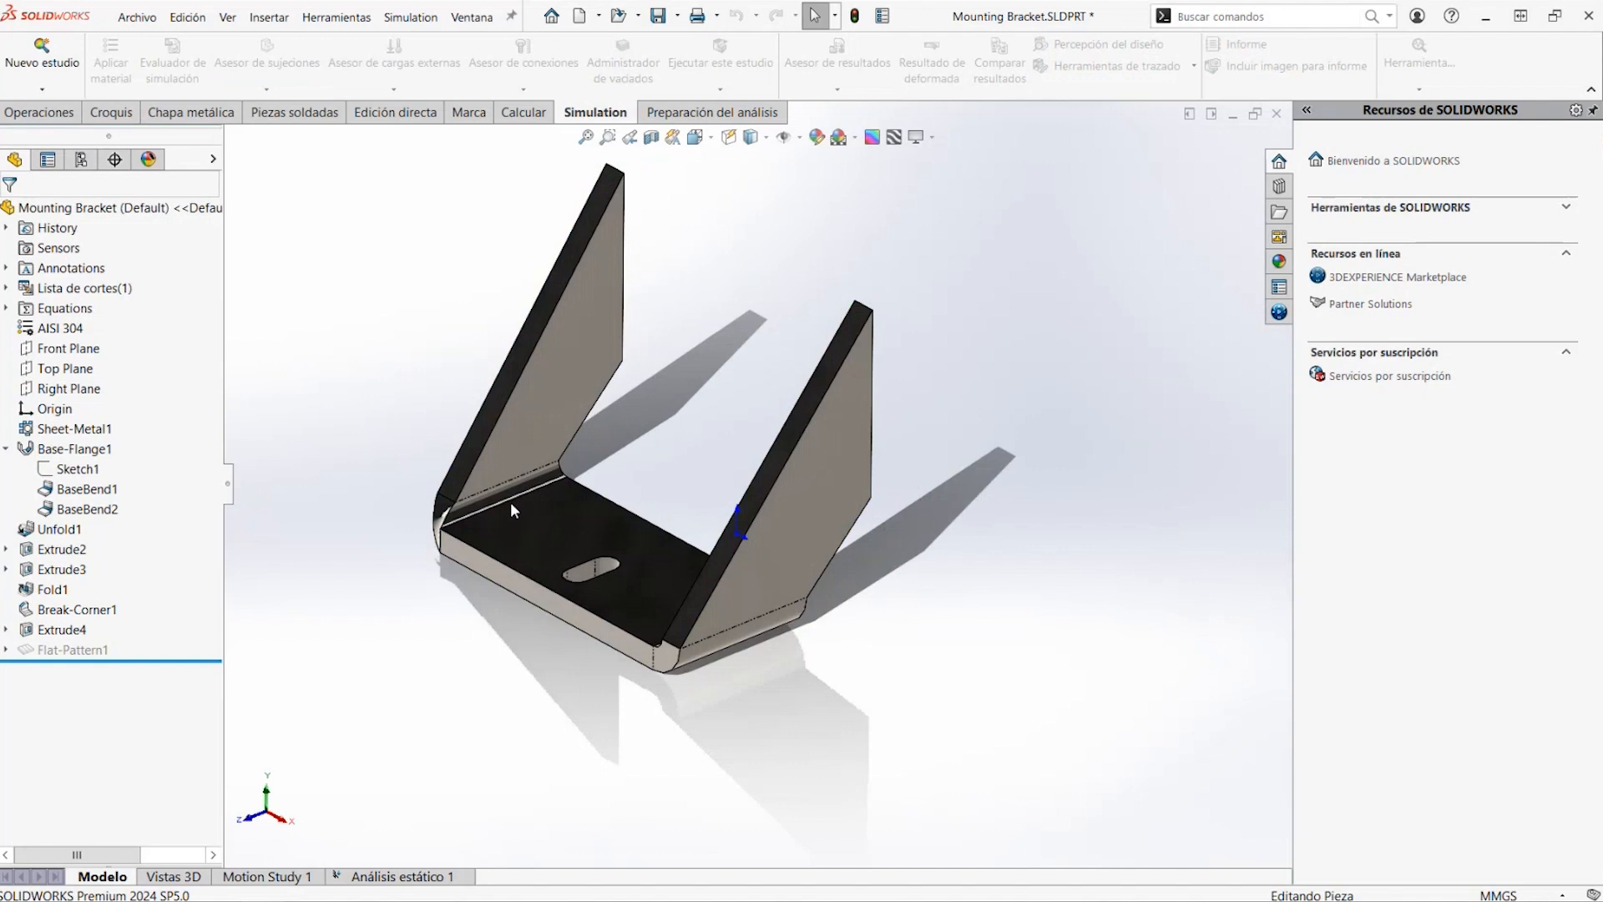
{"action": "right_click", "coordinate": [67, 328]}
{"action": "left_click", "coordinate": [108, 340]}
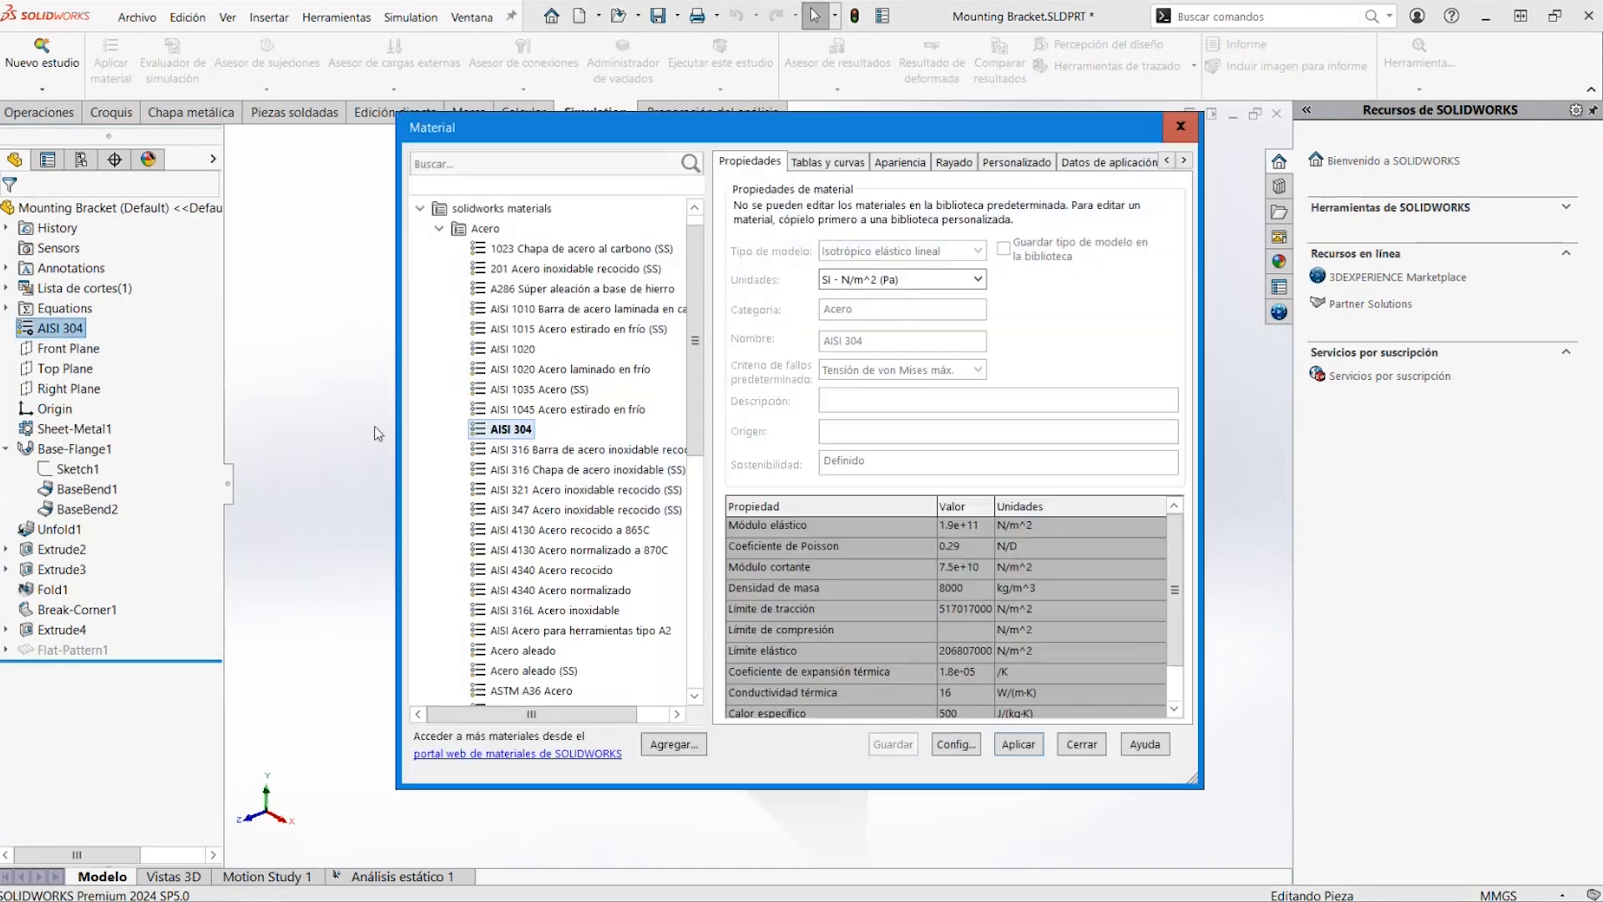
{"action": "left_click_drag", "start_coordinate": [692, 352], "coordinate": [692, 397]}
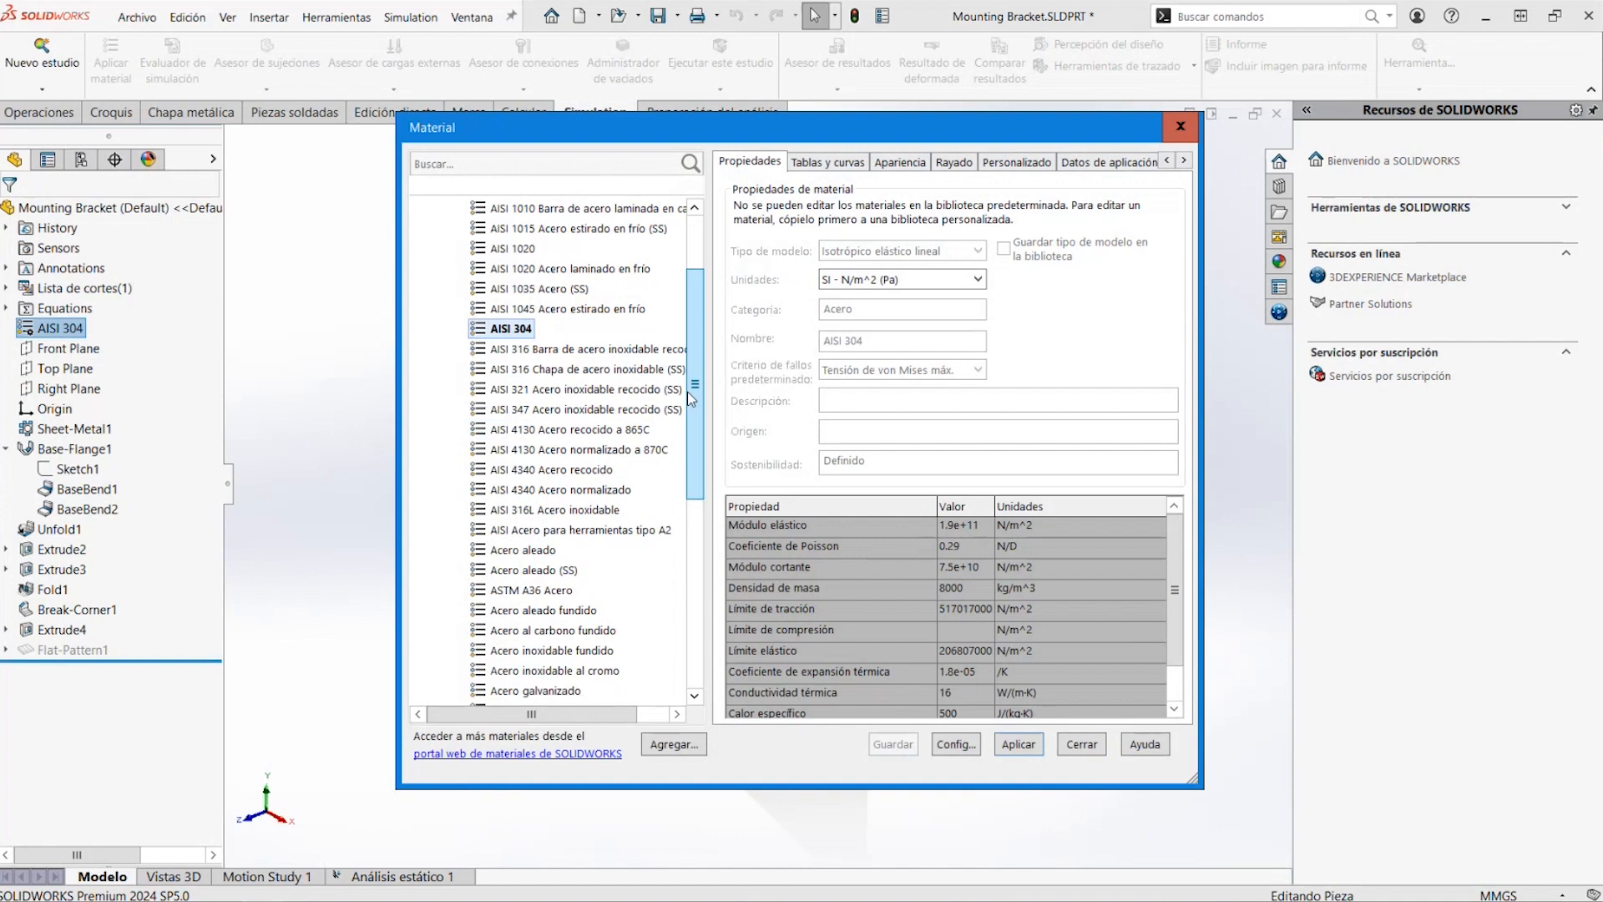
{"action": "scroll", "coordinate": [691, 399], "scroll_direction": "up", "scroll_amount": 3}
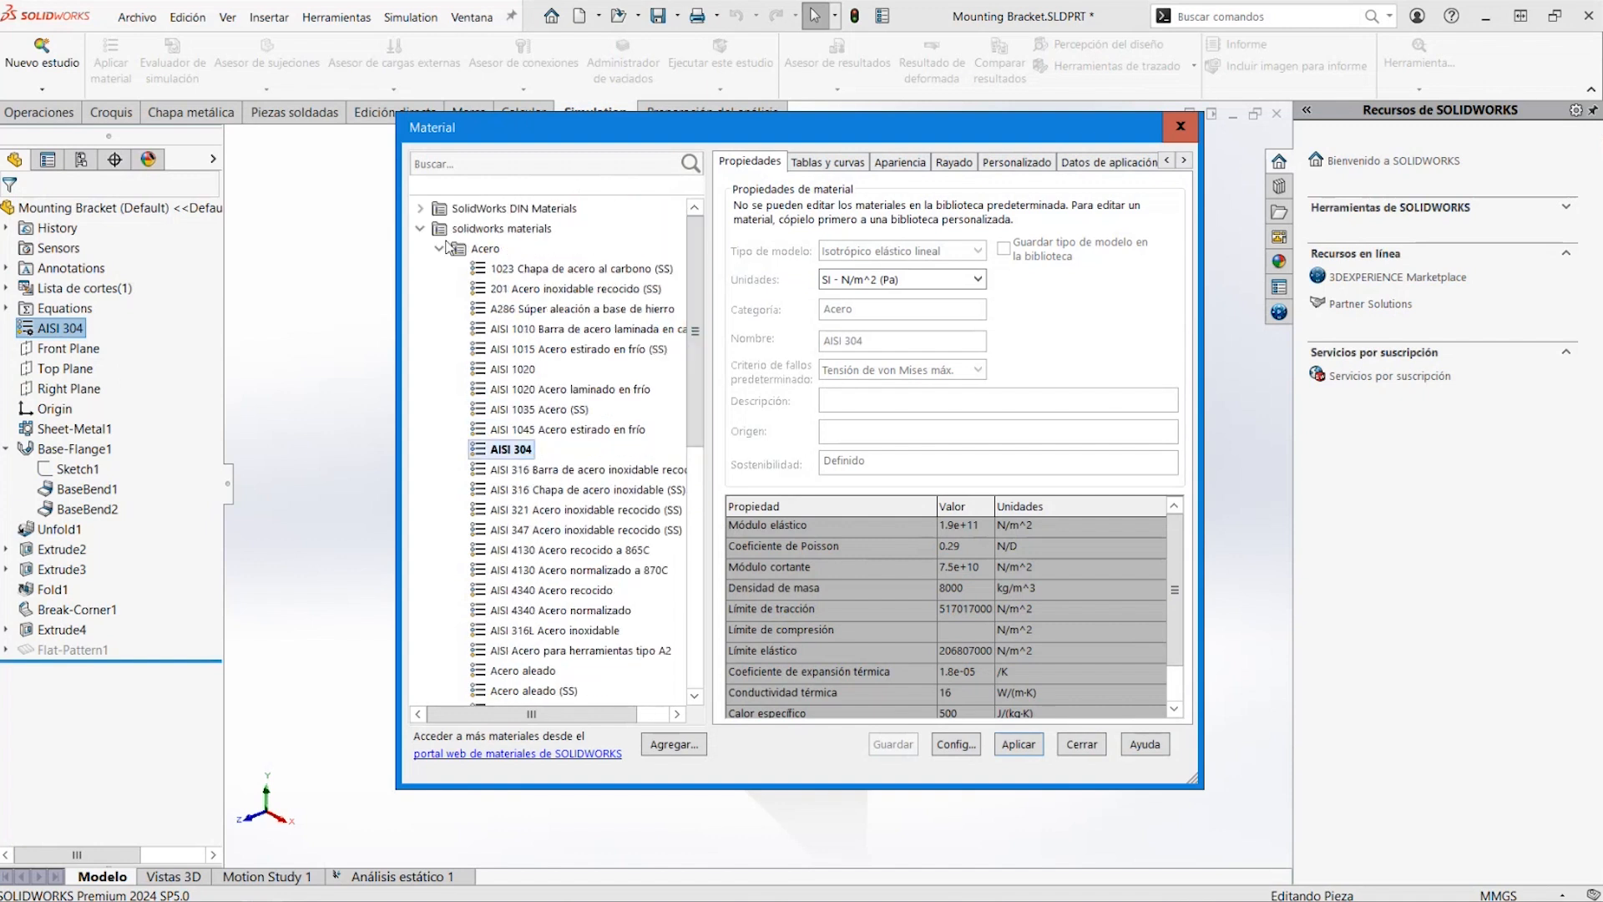
{"action": "left_click", "coordinate": [440, 249]}
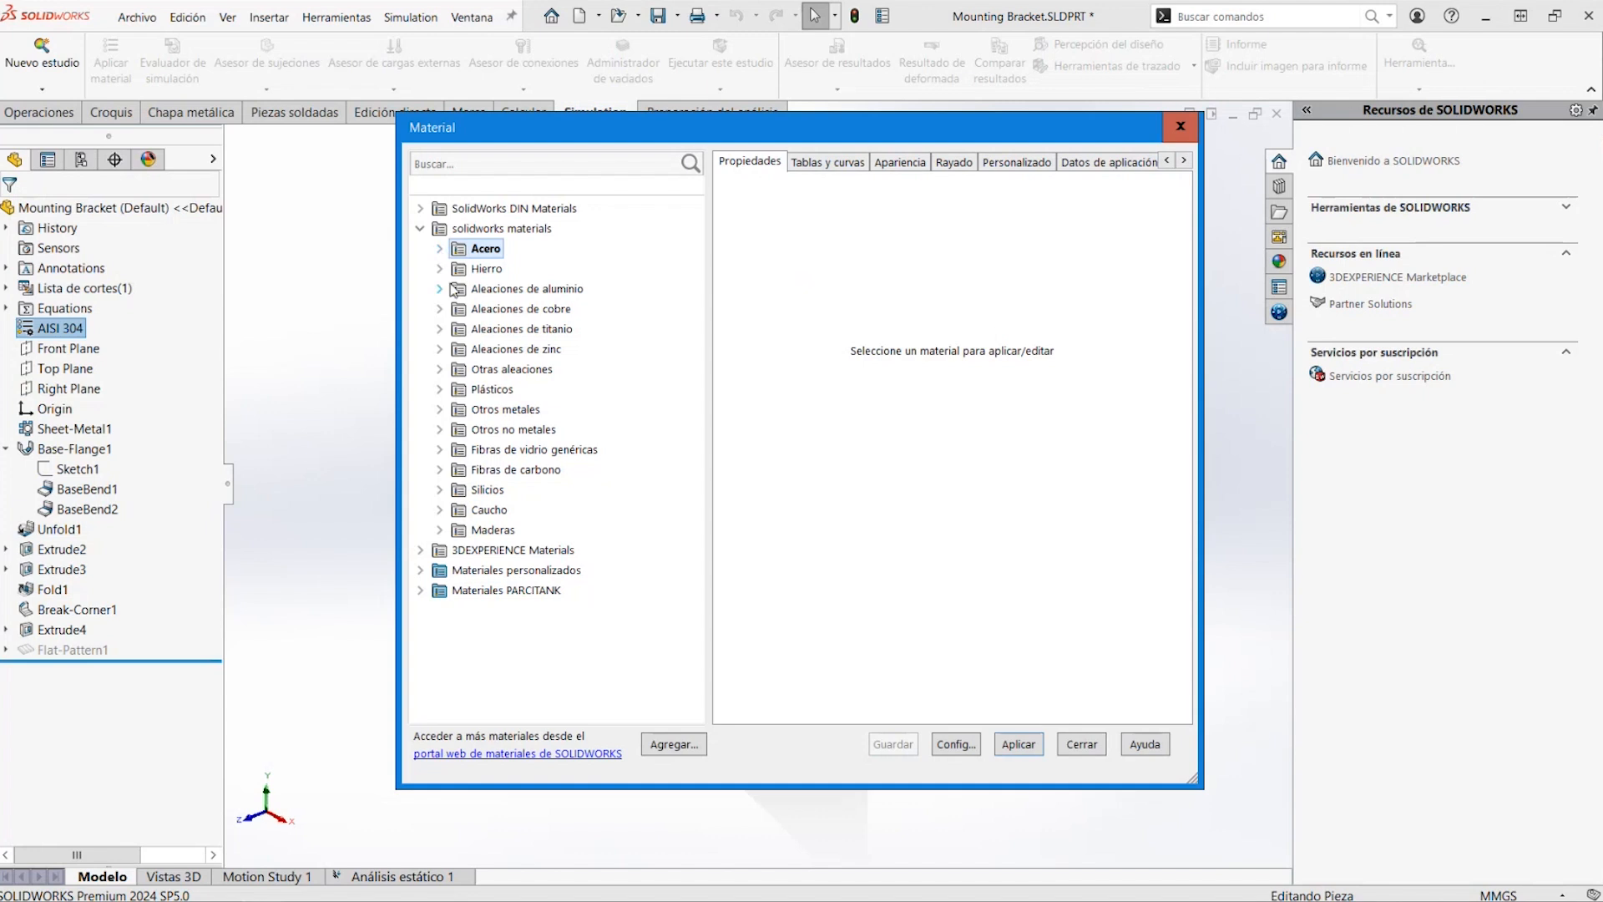
{"action": "double_click", "coordinate": [449, 329]}
{"action": "left_click", "coordinate": [551, 511]}
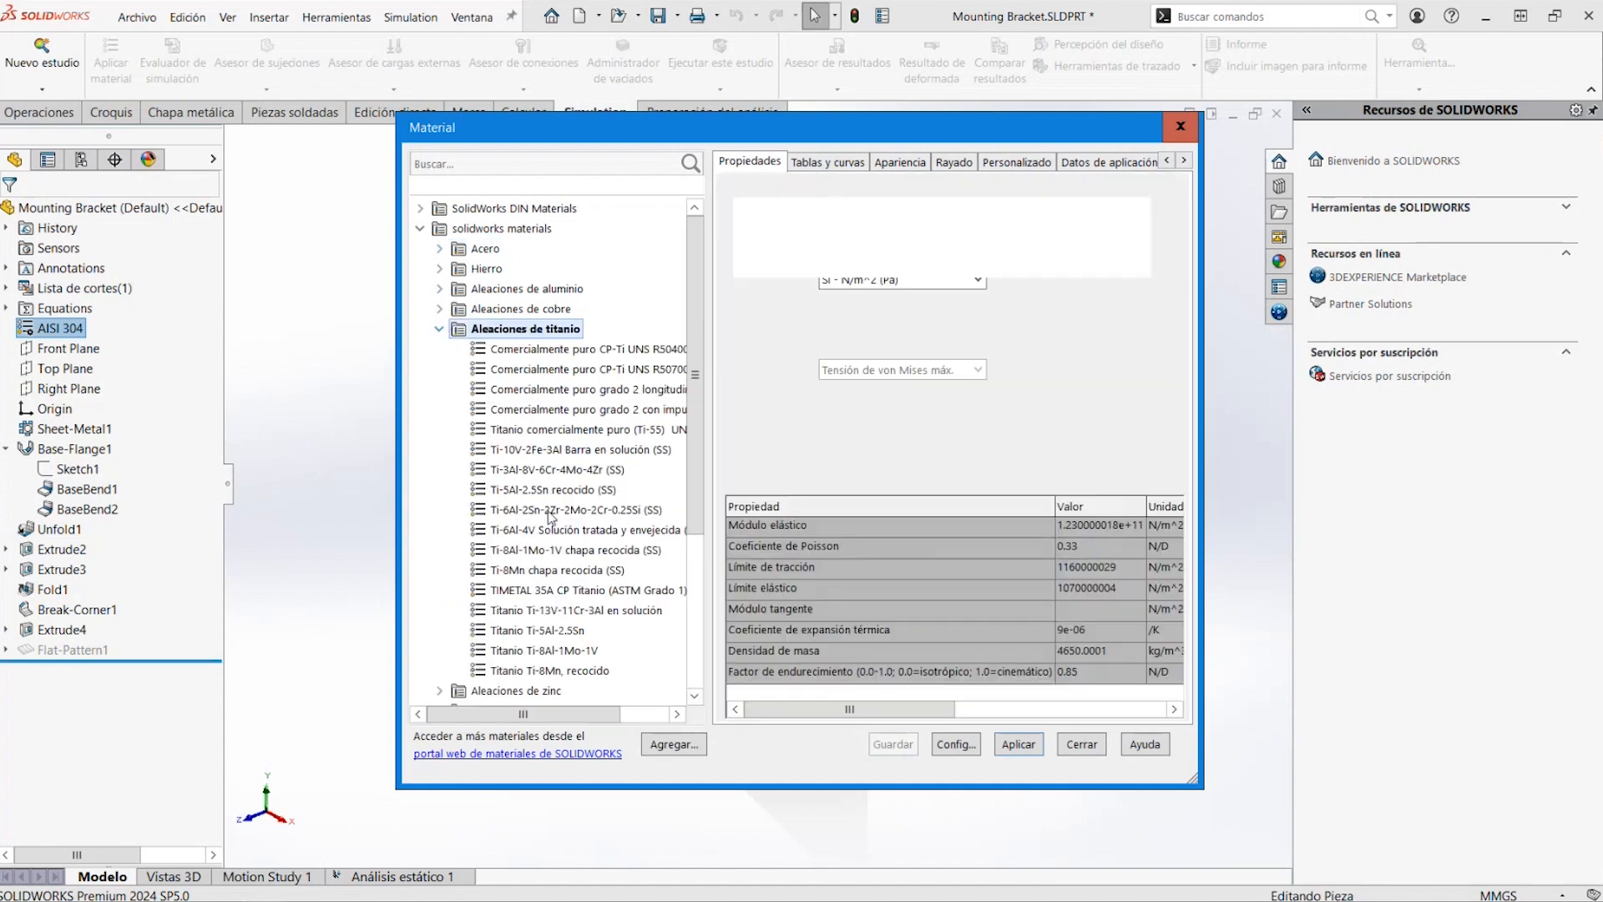
{"action": "left_click", "coordinate": [1016, 745]}
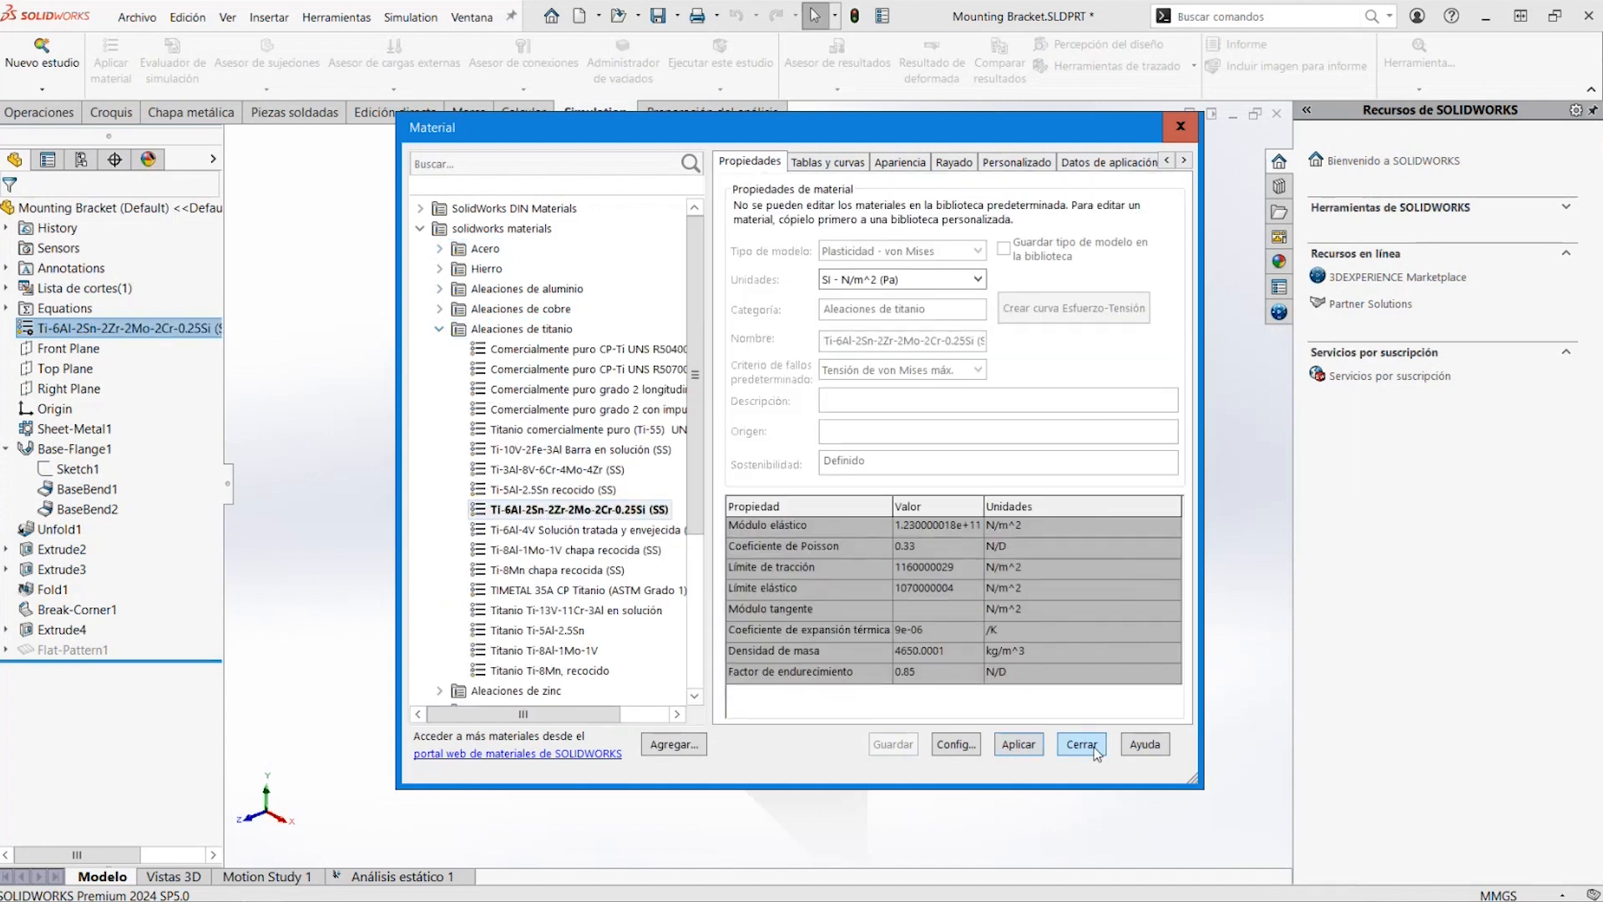
{"action": "left_click", "coordinate": [1082, 744]}
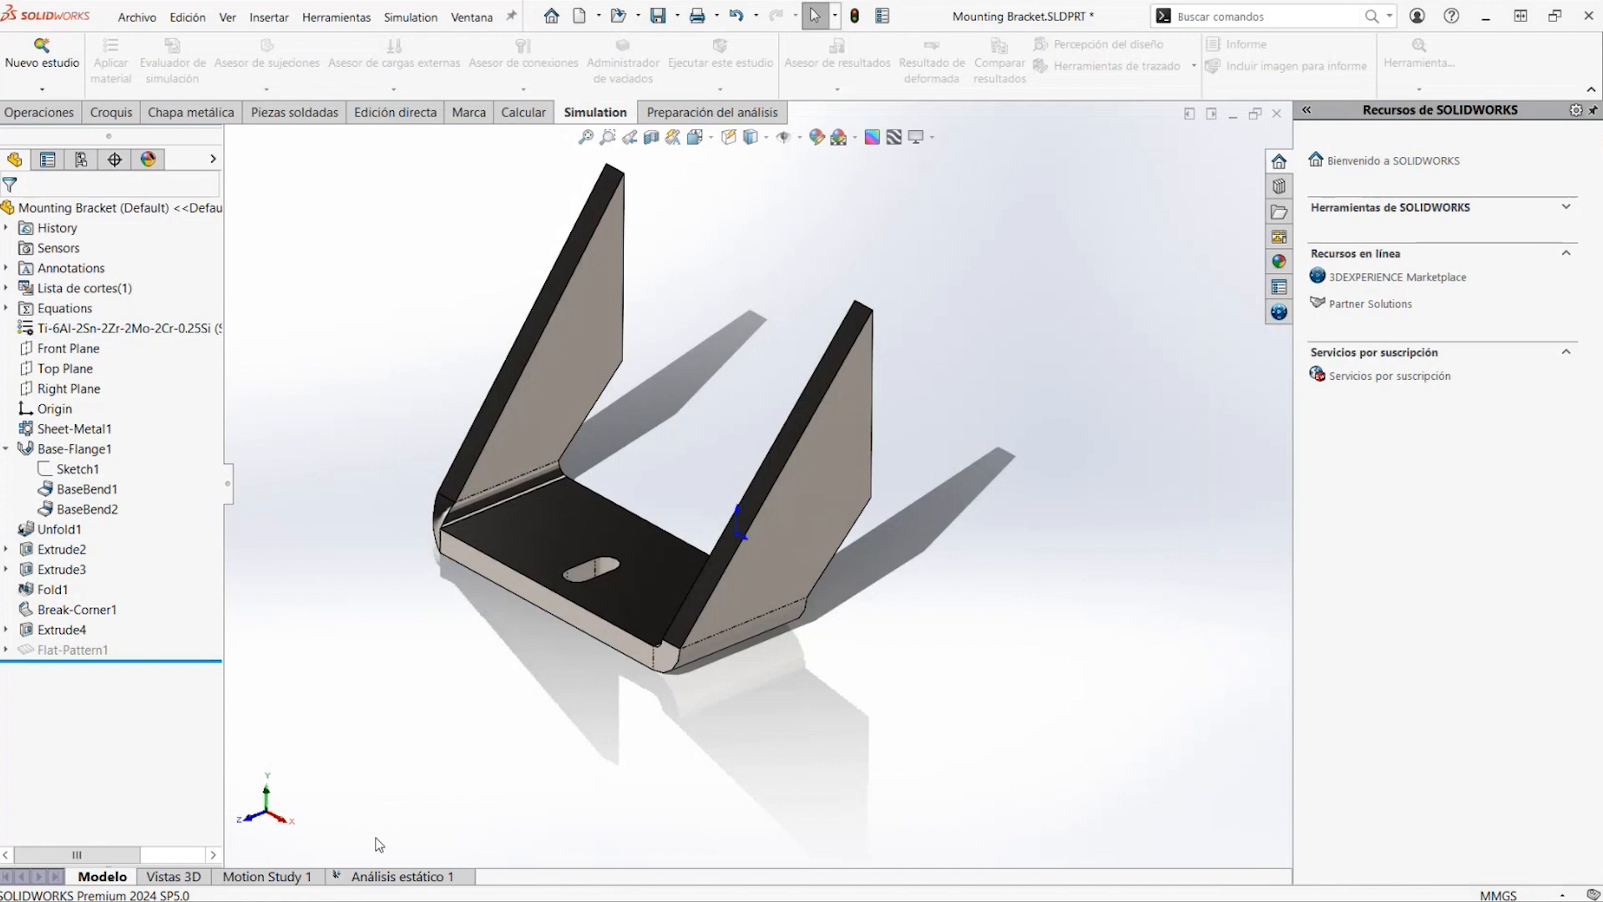
Return to the static study and rerun it with the bracket's titanium alloy material
{"action": "left_click", "coordinate": [404, 877]}
{"action": "right_click", "coordinate": [167, 391]}
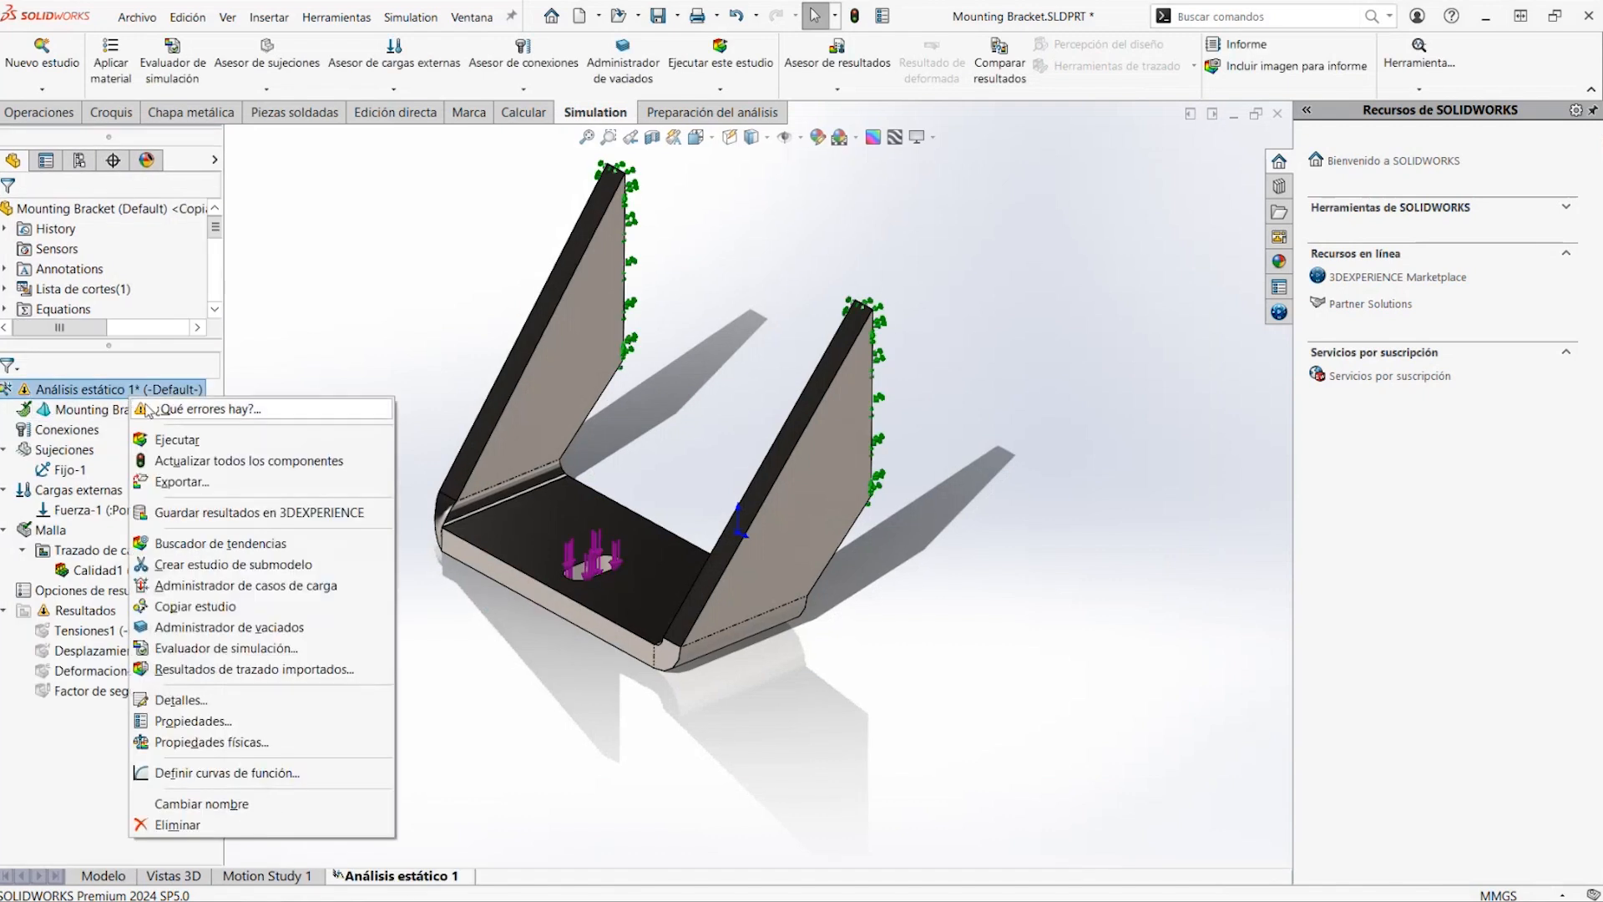
{"action": "left_click", "coordinate": [276, 431]}
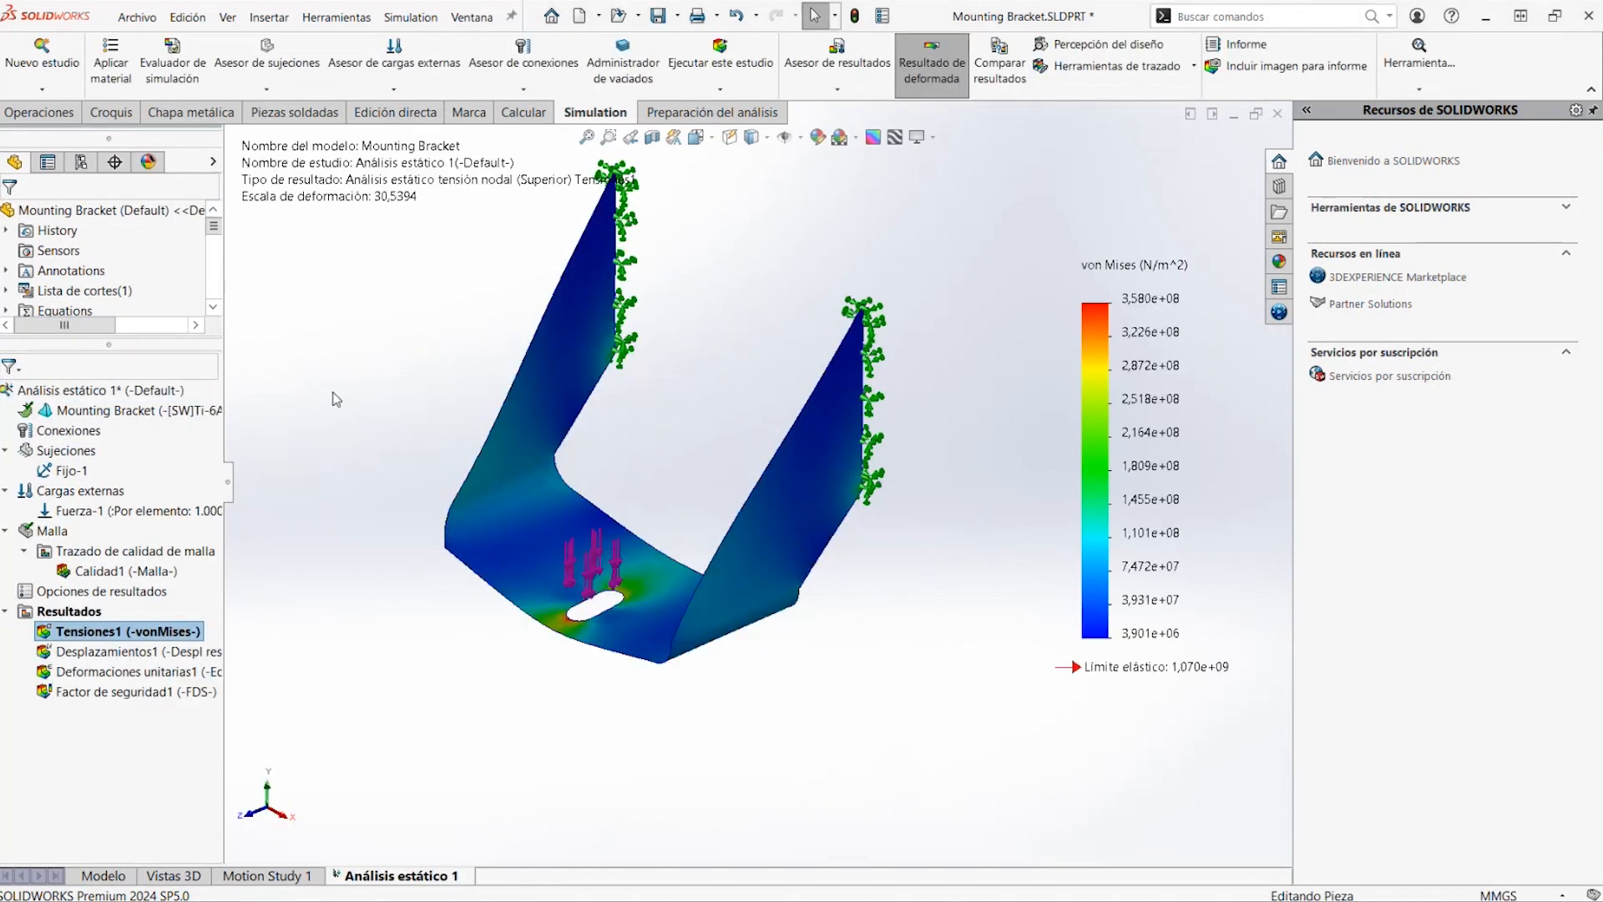
Display the safety factor plot and check the minimum factor of safety in its definition, leaving the plot settings as they are
{"action": "double_click", "coordinate": [172, 688]}
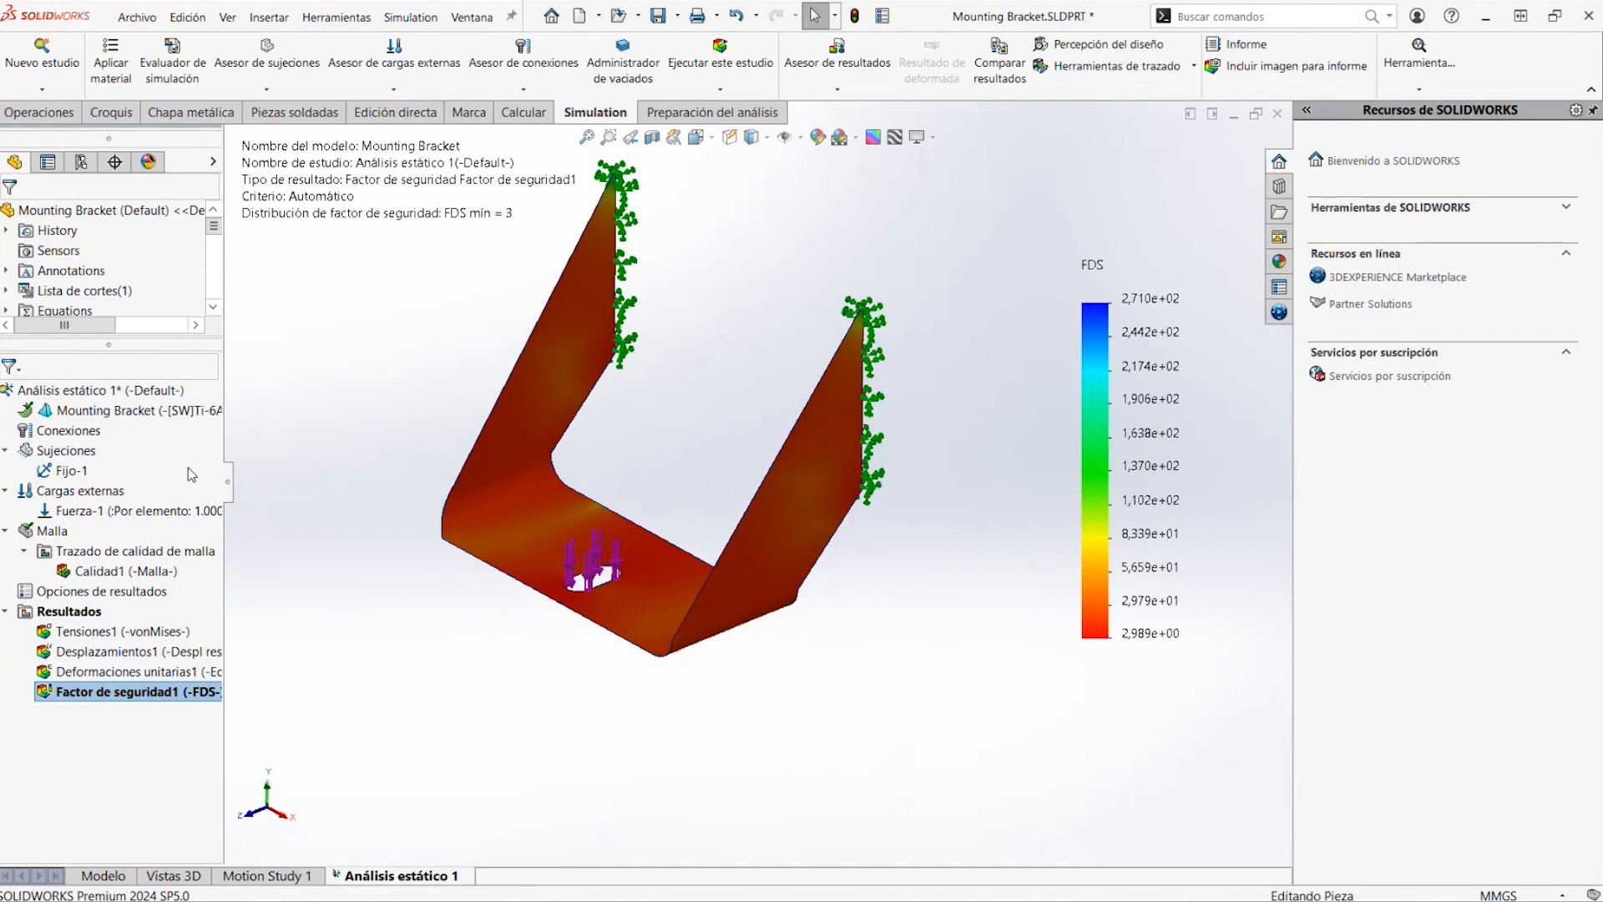
{"action": "right_click", "coordinate": [162, 698]}
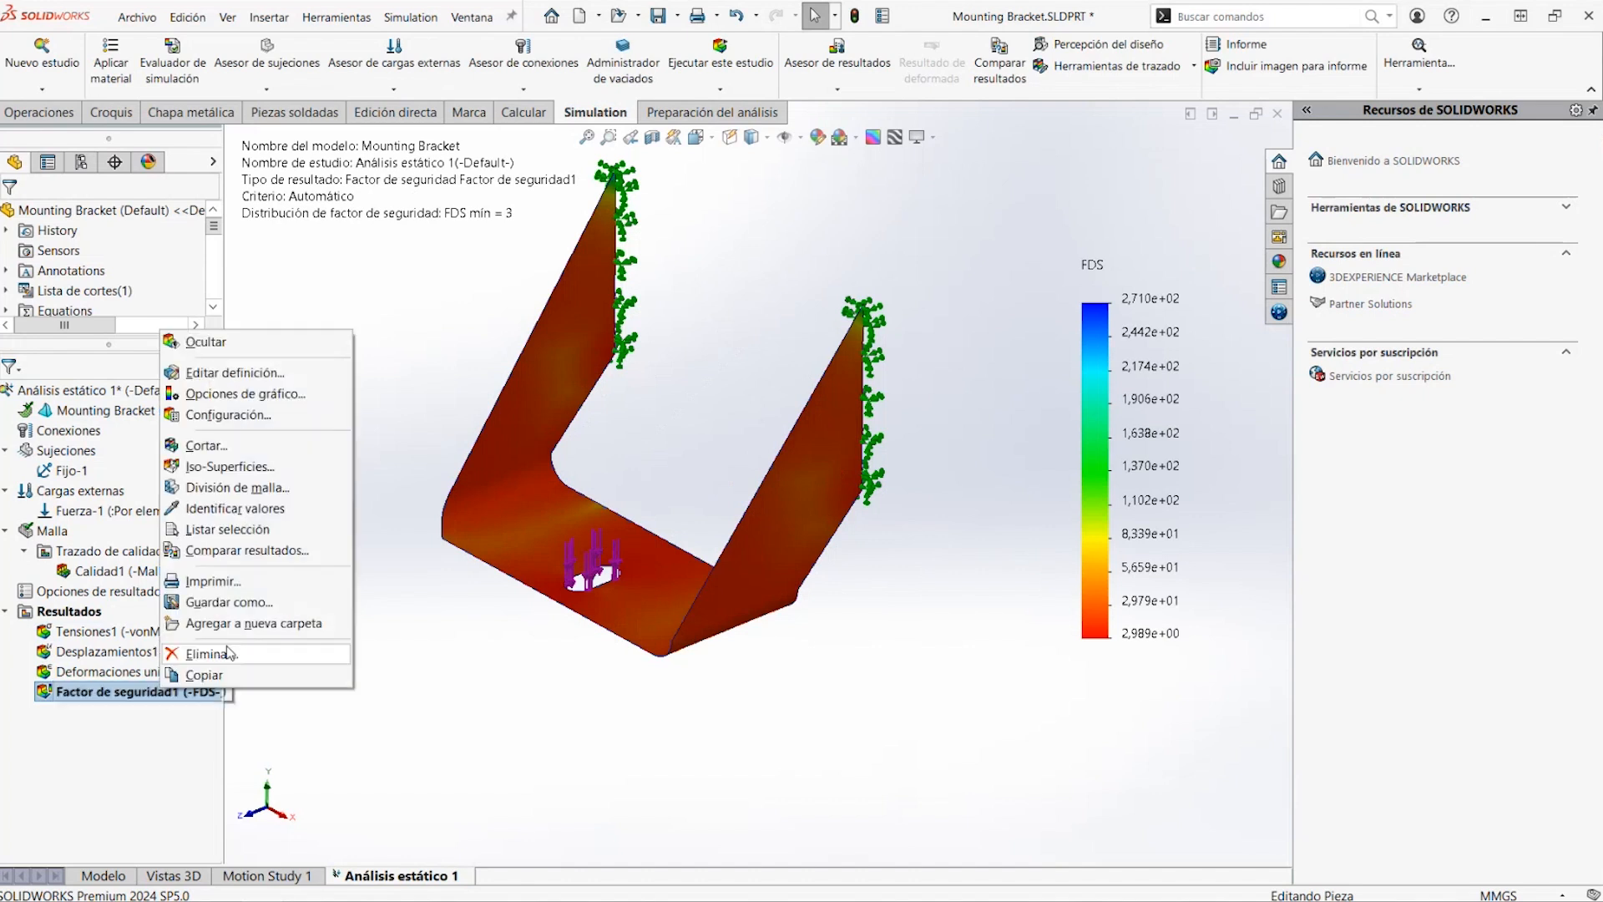
{"action": "left_click", "coordinate": [251, 374]}
{"action": "left_click", "coordinate": [210, 215]}
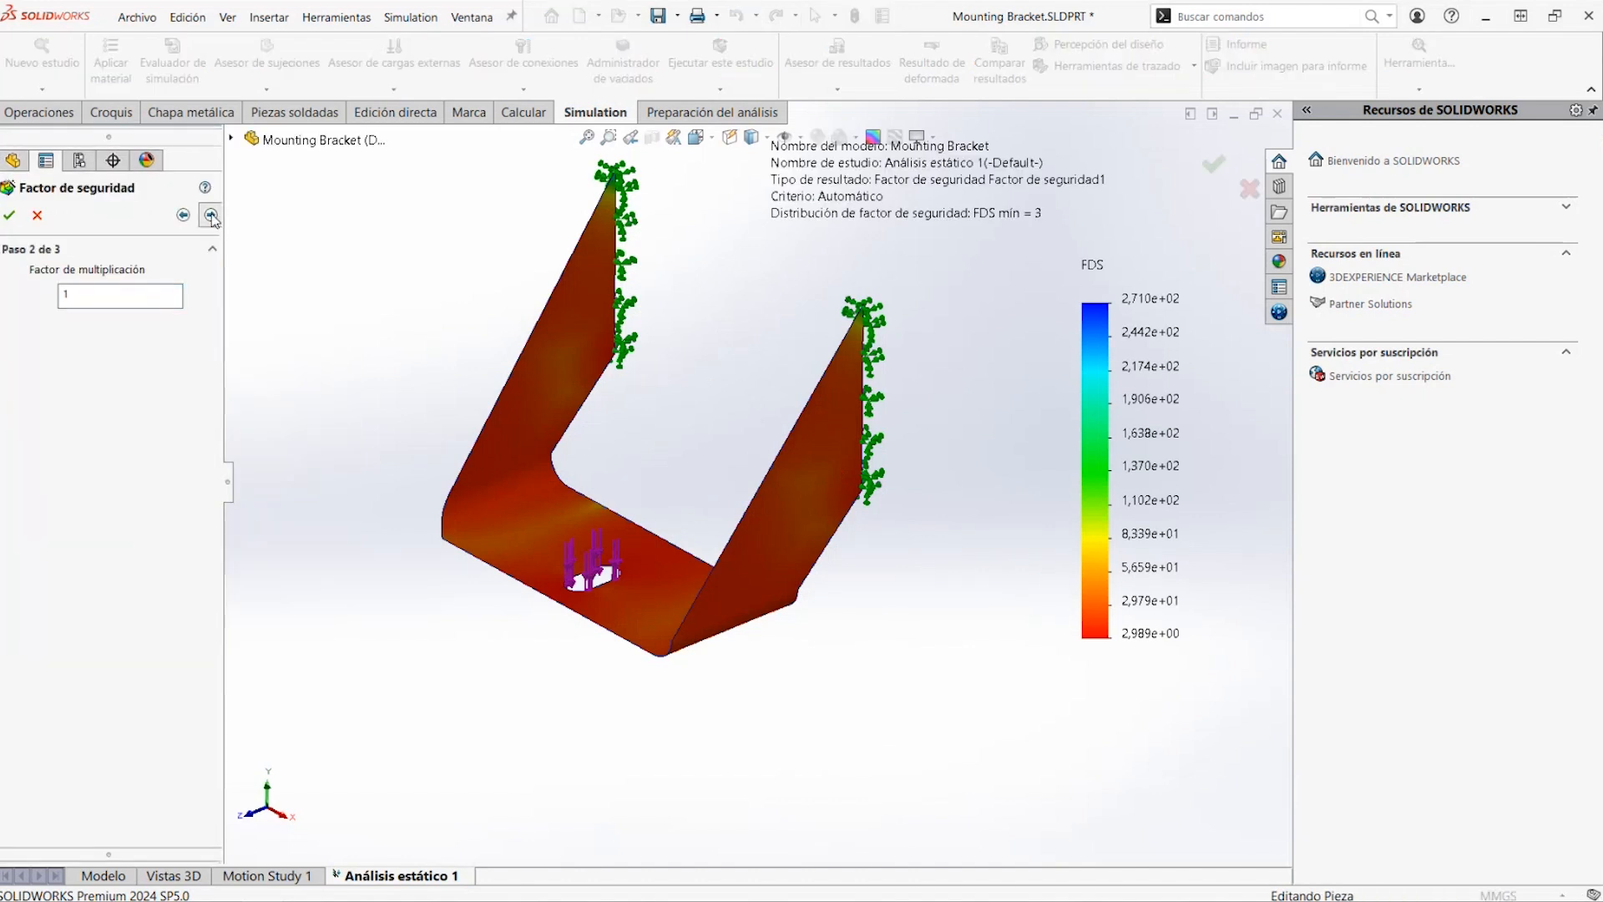
{"action": "left_click", "coordinate": [210, 215]}
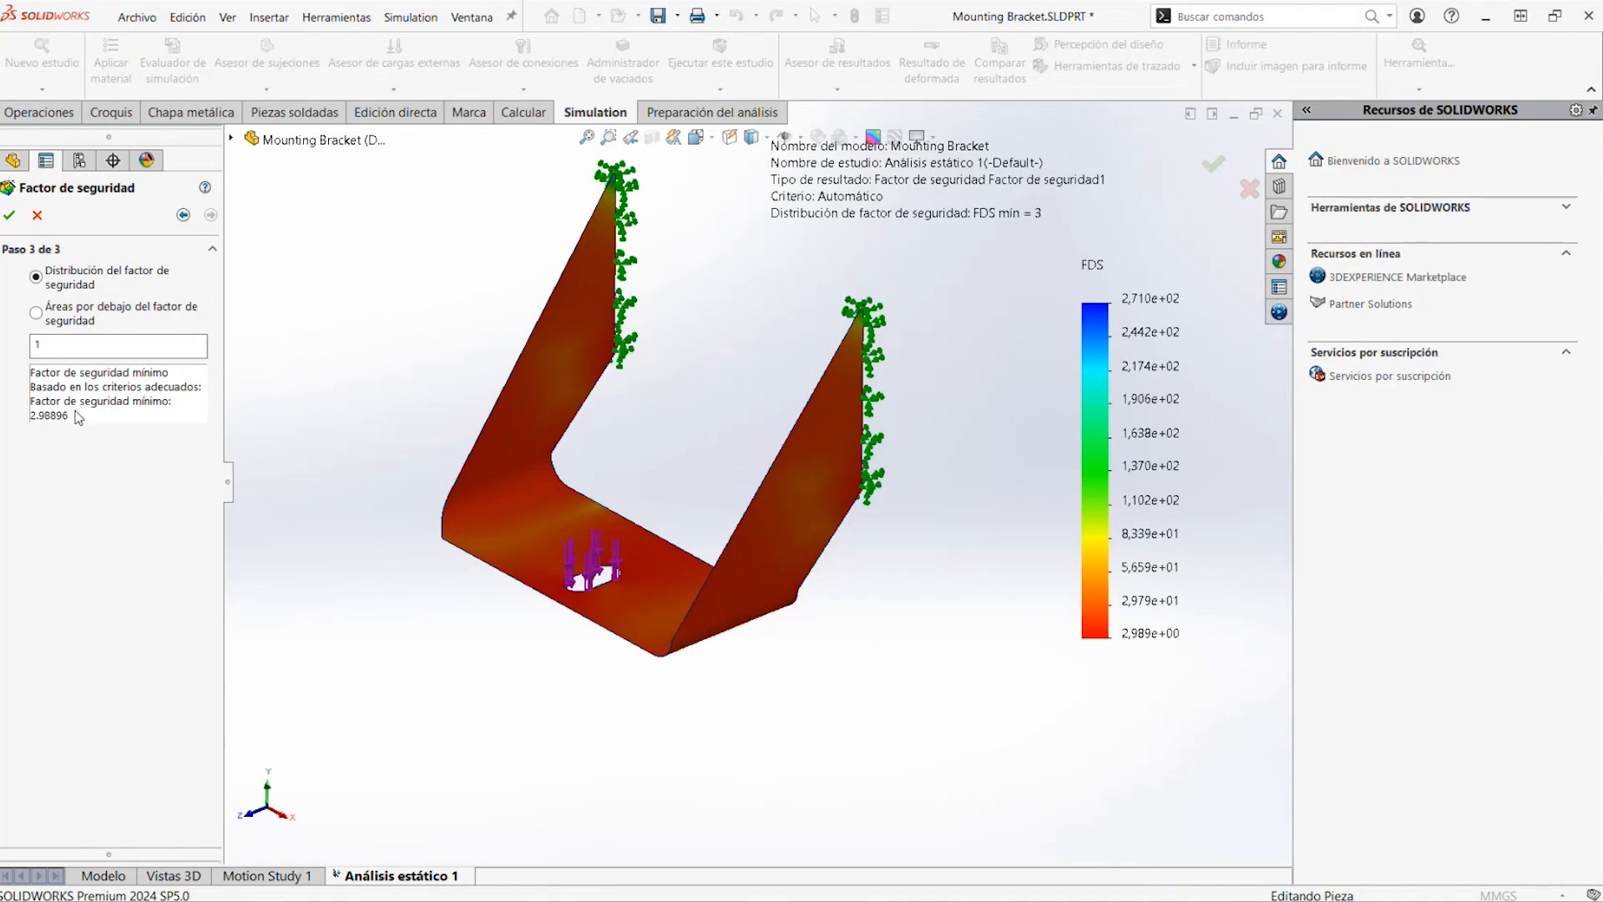
{"action": "left_click", "coordinate": [8, 219]}
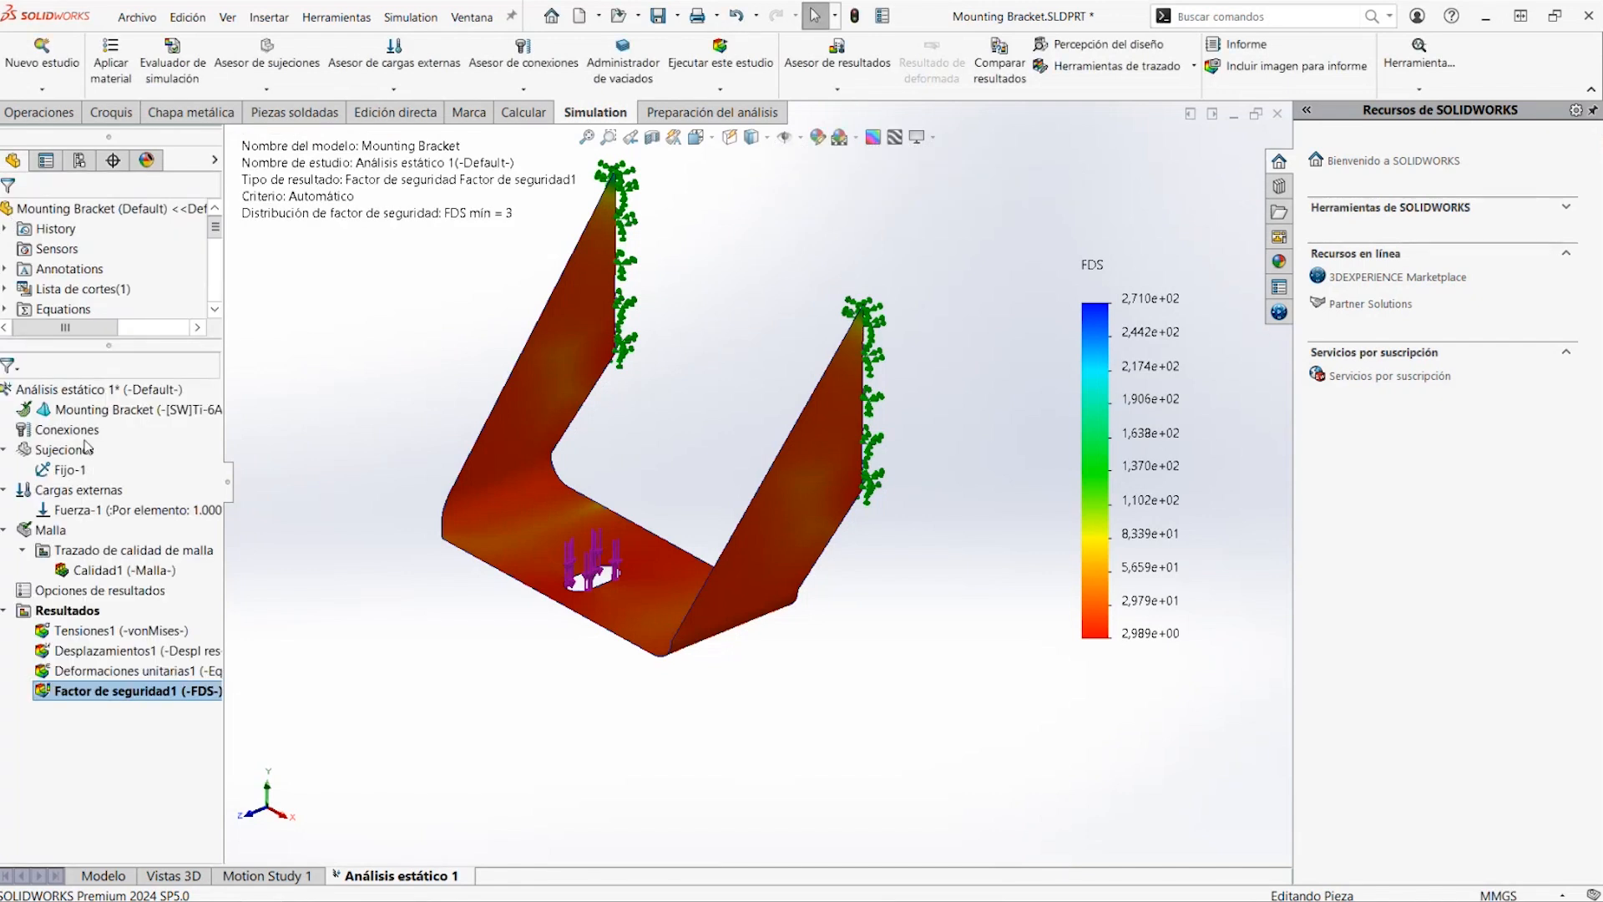
In the part model, set the bracket's sheet metal thickness to 6 mm and rebuild the part
{"action": "left_click", "coordinate": [104, 875]}
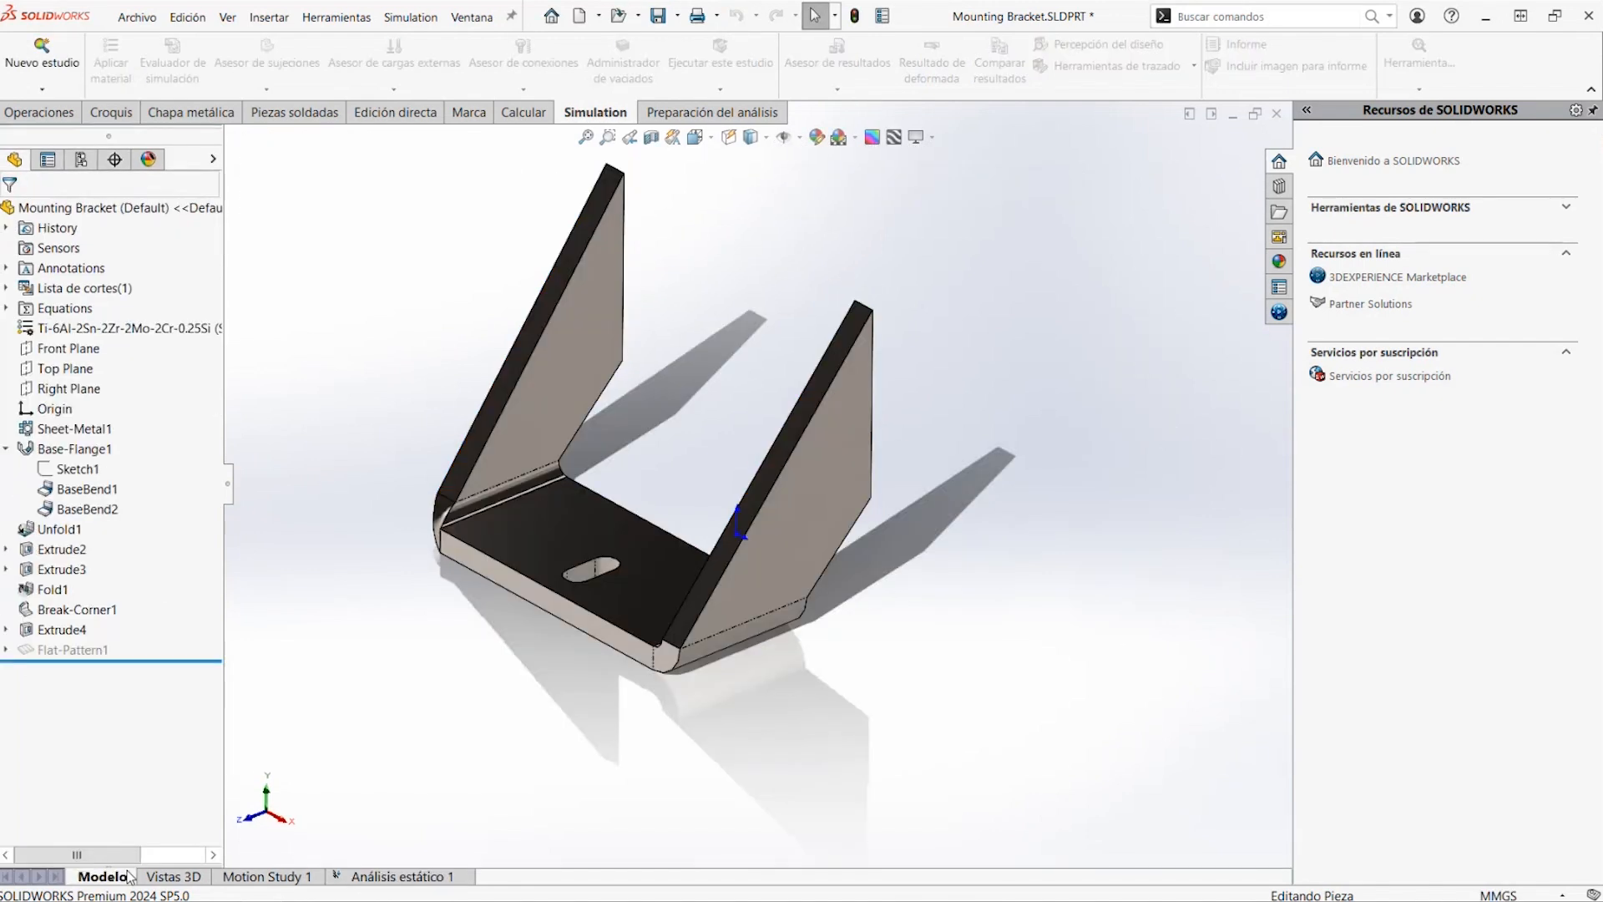
{"action": "double_click", "coordinate": [75, 448]}
{"action": "double_click", "coordinate": [845, 451]}
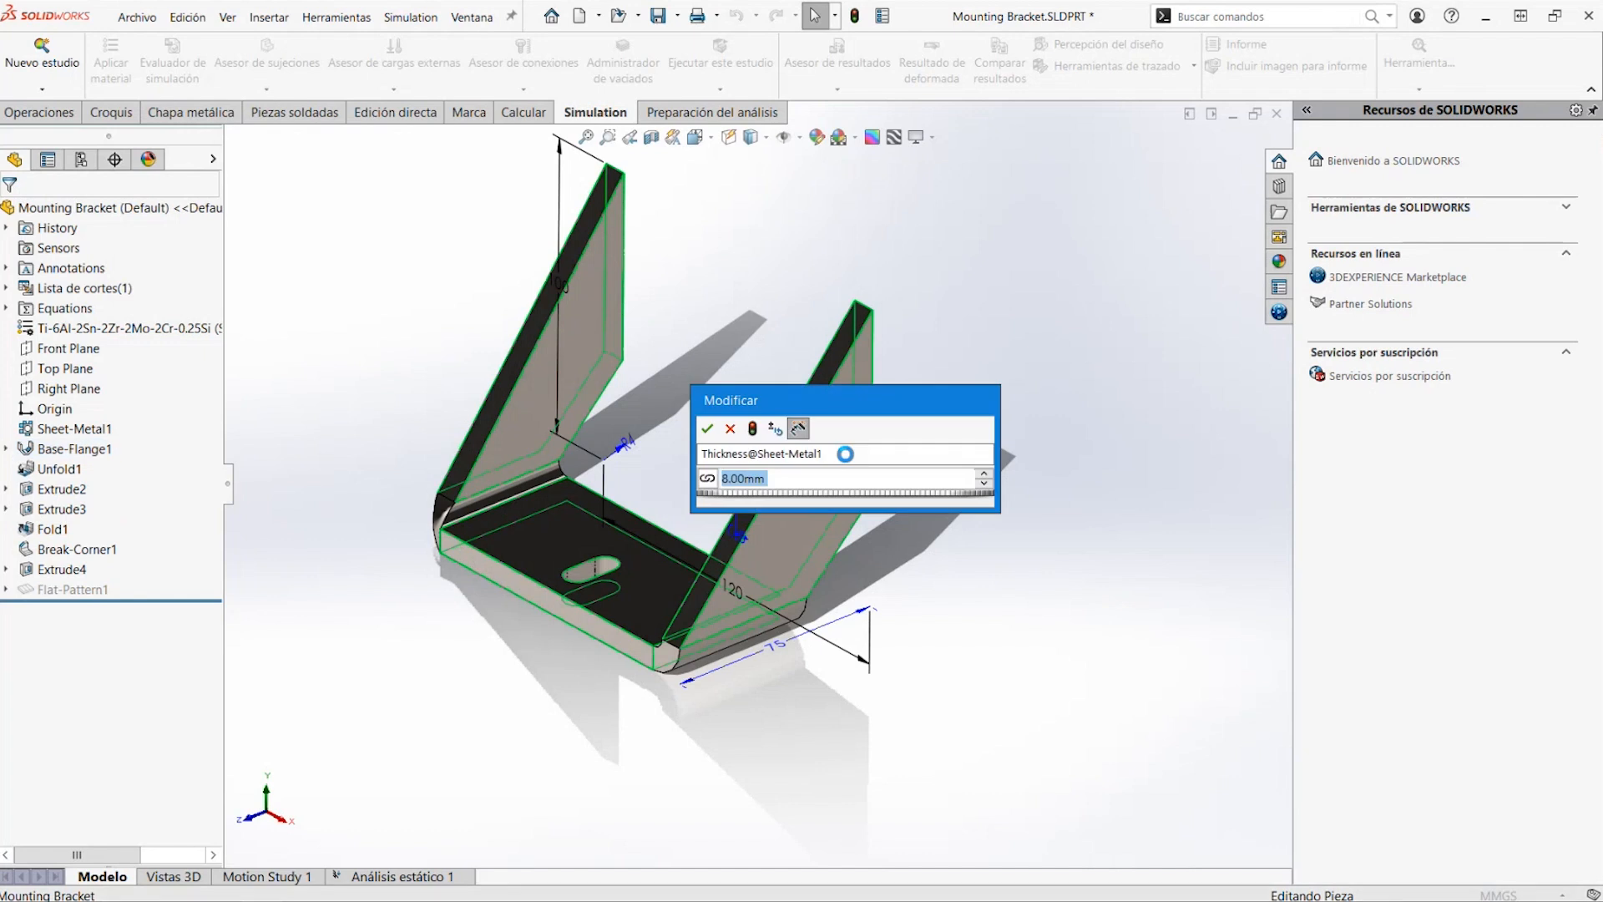
{"action": "type", "text": "6"}
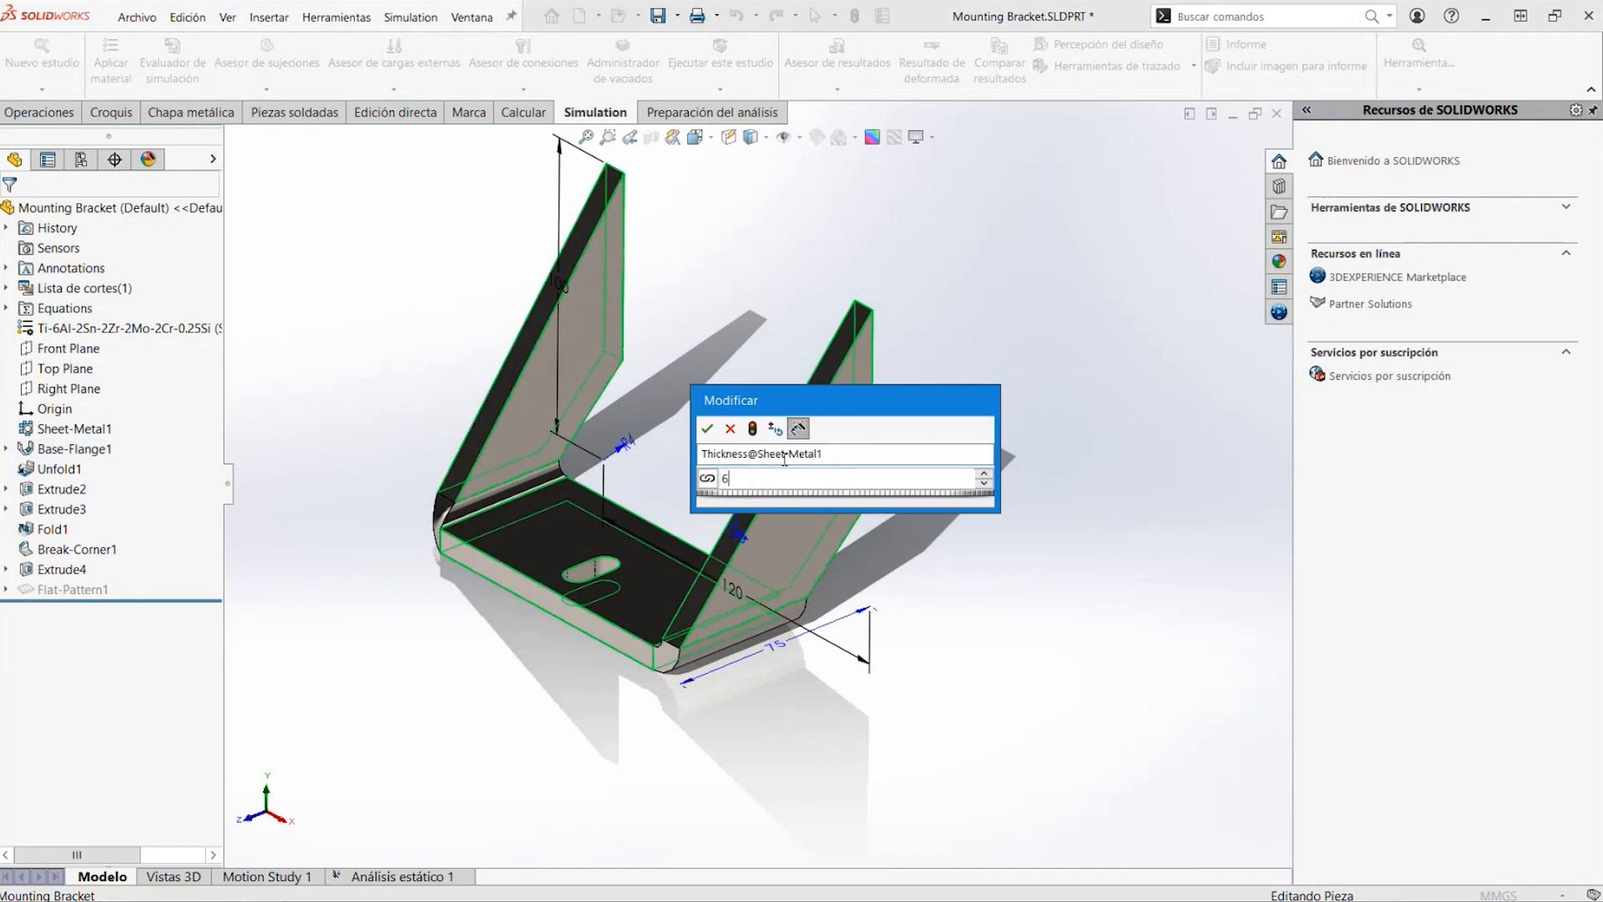
{"action": "left_click", "coordinate": [752, 428]}
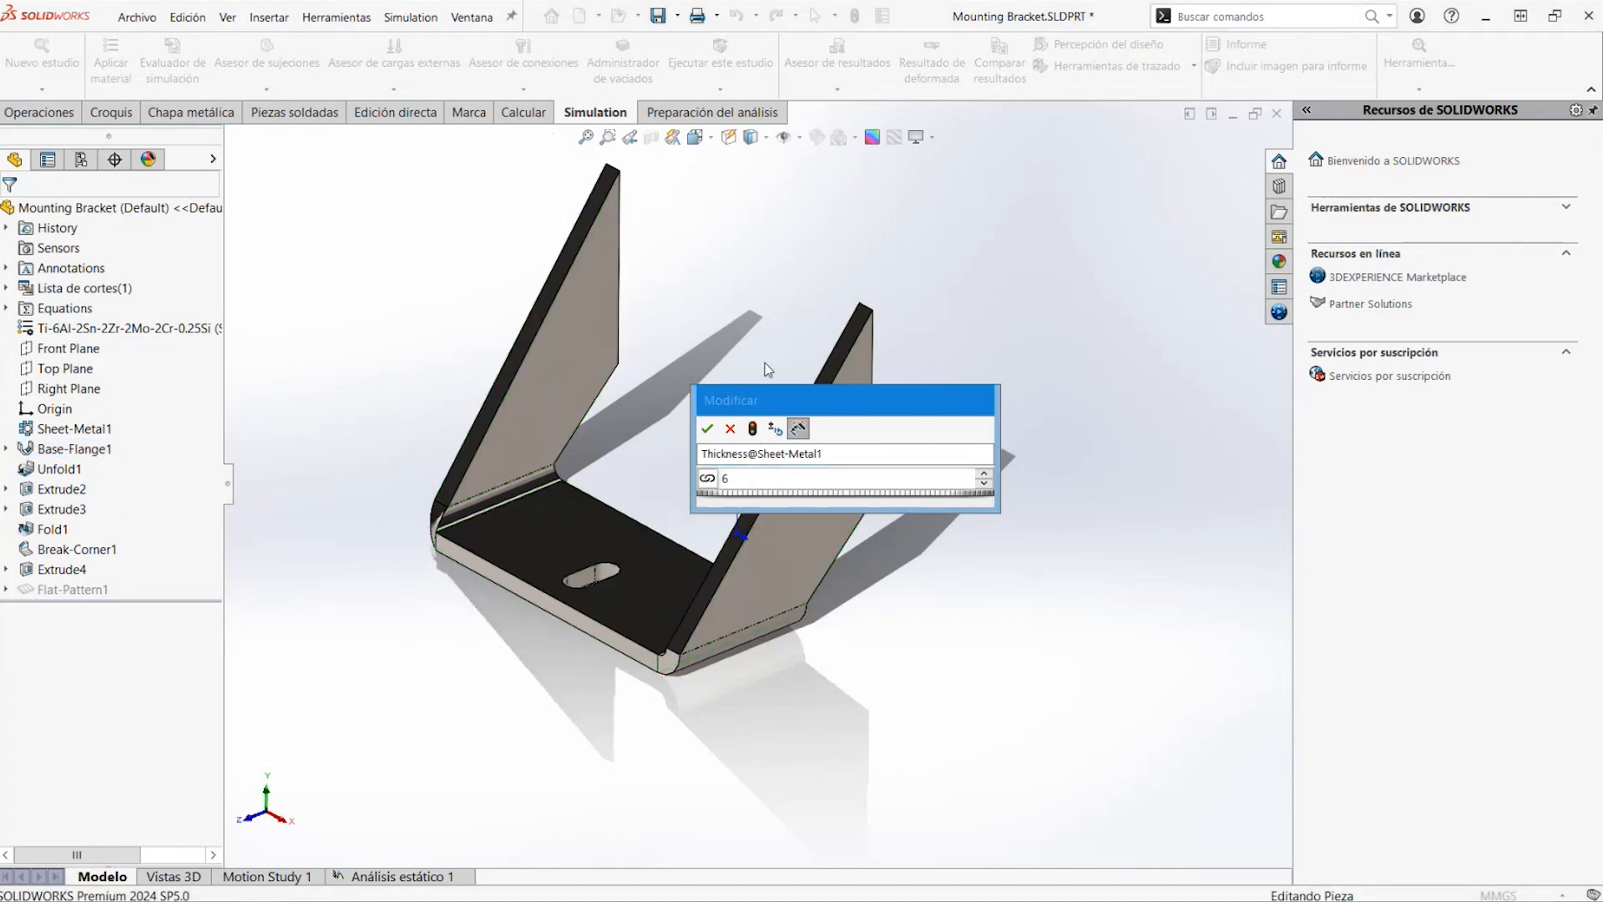
{"action": "left_click", "coordinate": [707, 428]}
Return to the static study and rerun it with the 6 mm thick titanium bracket
{"action": "left_click", "coordinate": [440, 877]}
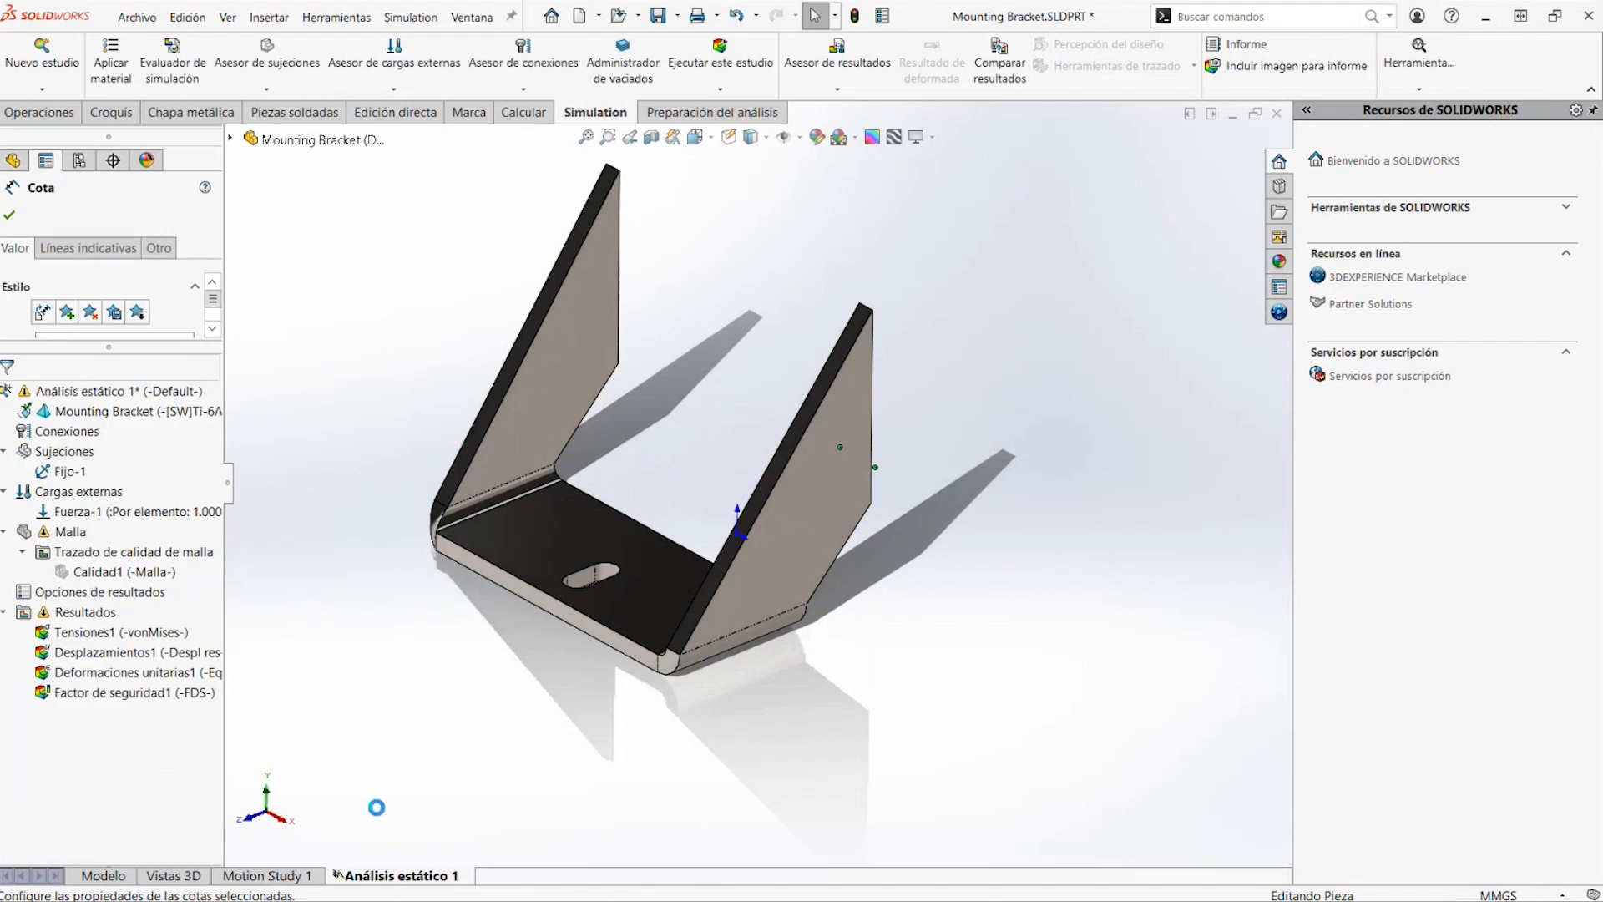
{"action": "right_click", "coordinate": [210, 390]}
{"action": "left_click", "coordinate": [266, 429]}
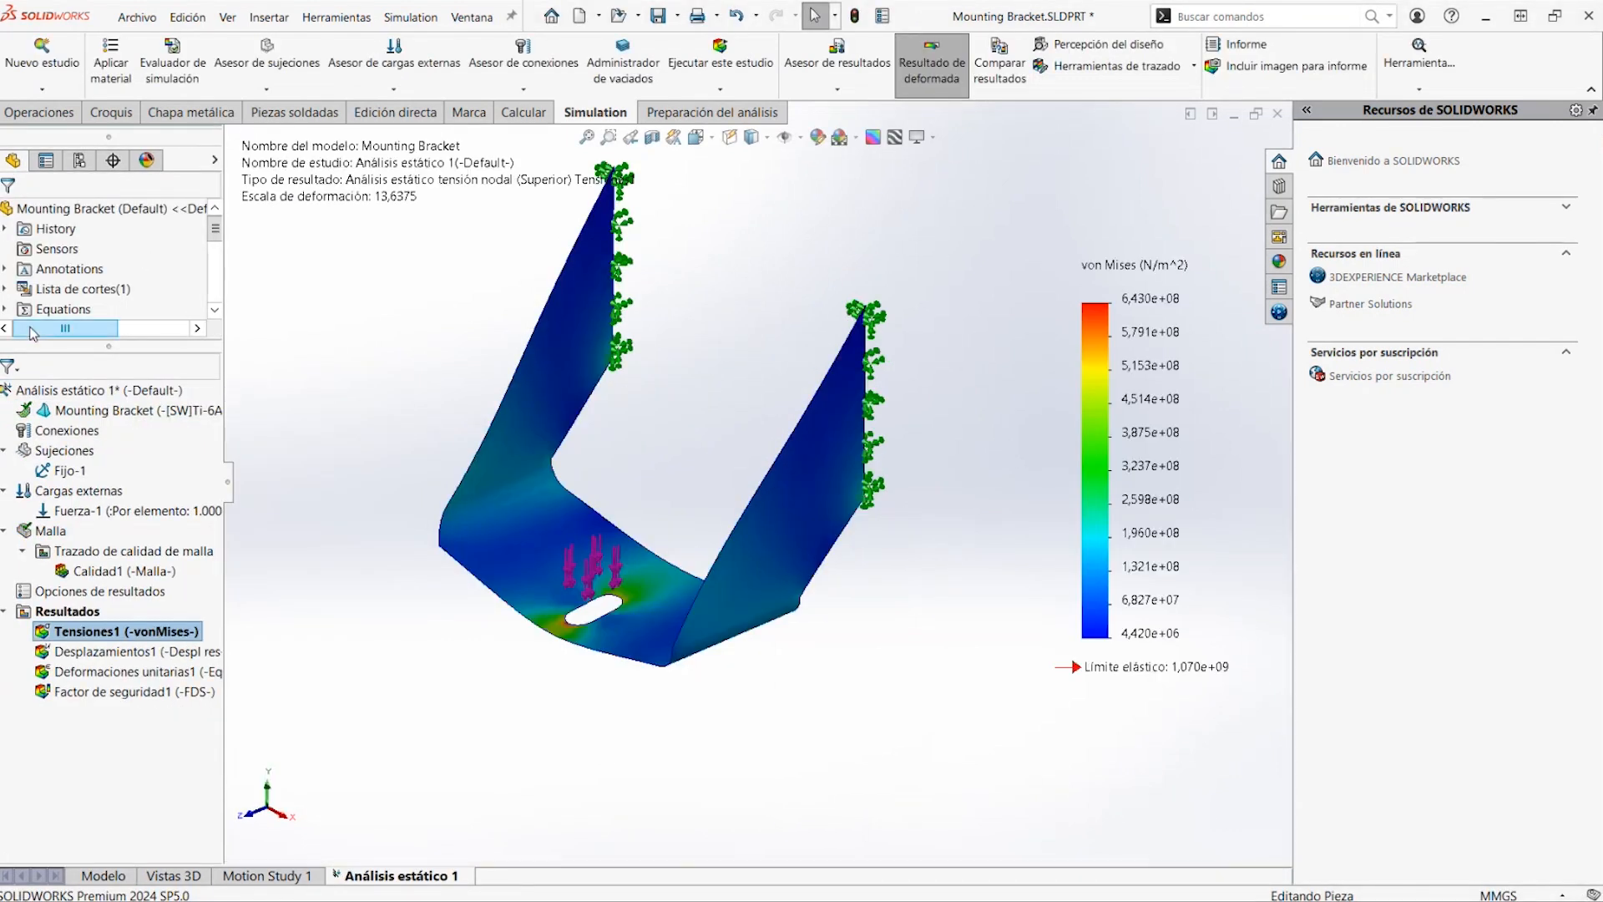
Check the minimum factor of safety for the 6 mm bracket in the safety factor plot's definition
{"action": "right_click", "coordinate": [174, 693]}
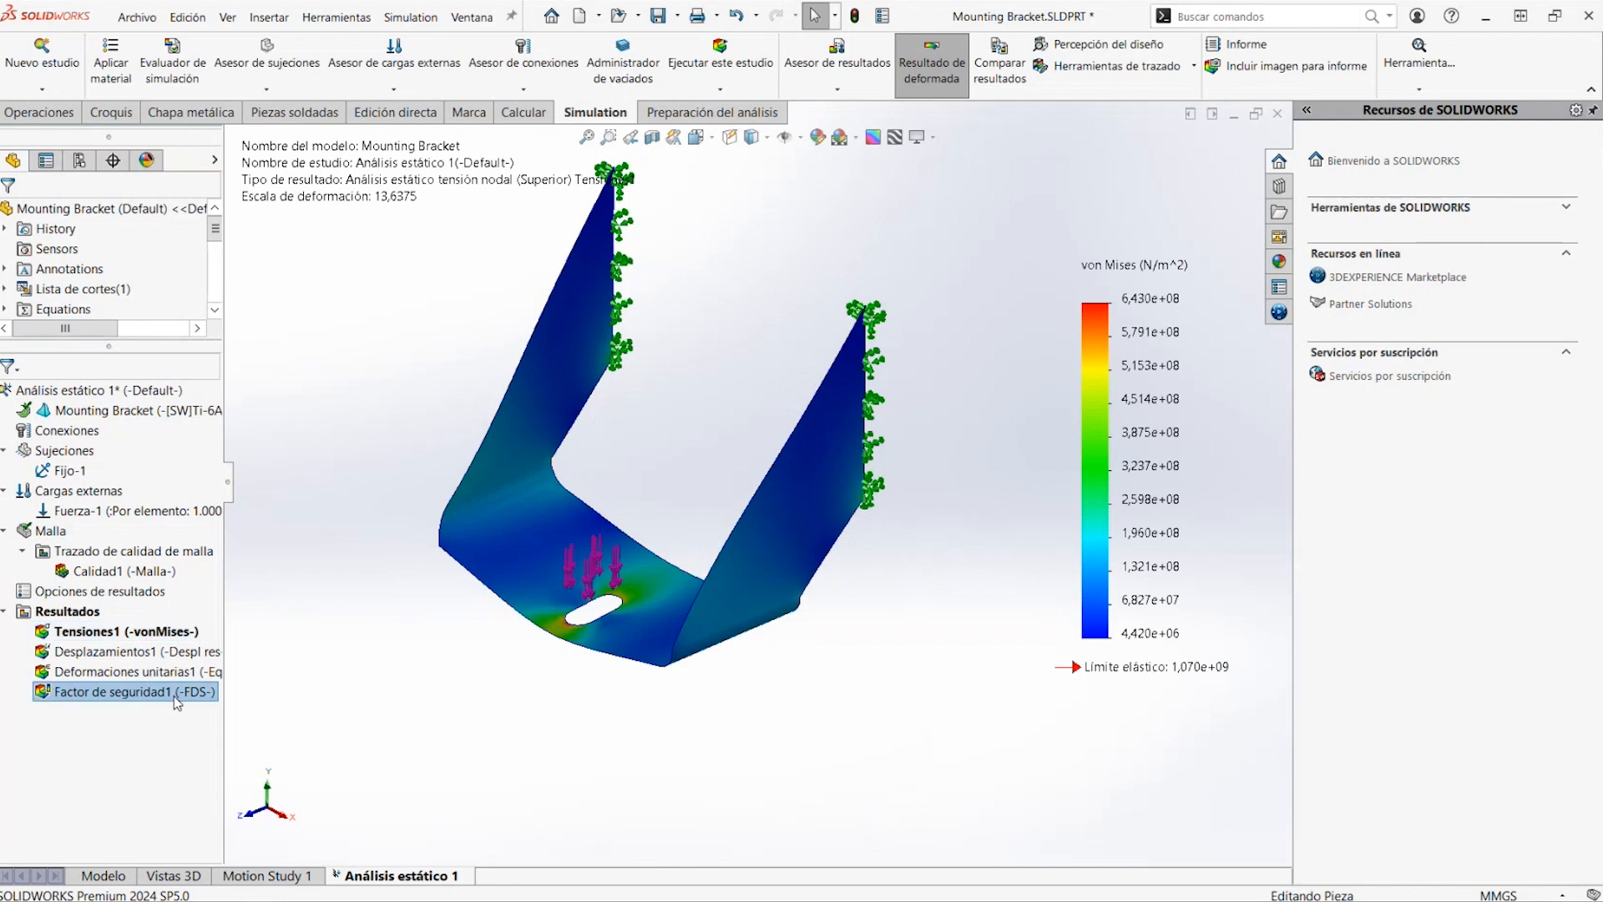
{"action": "left_click", "coordinate": [219, 703]}
{"action": "left_click", "coordinate": [211, 216]}
{"action": "left_click", "coordinate": [211, 216]}
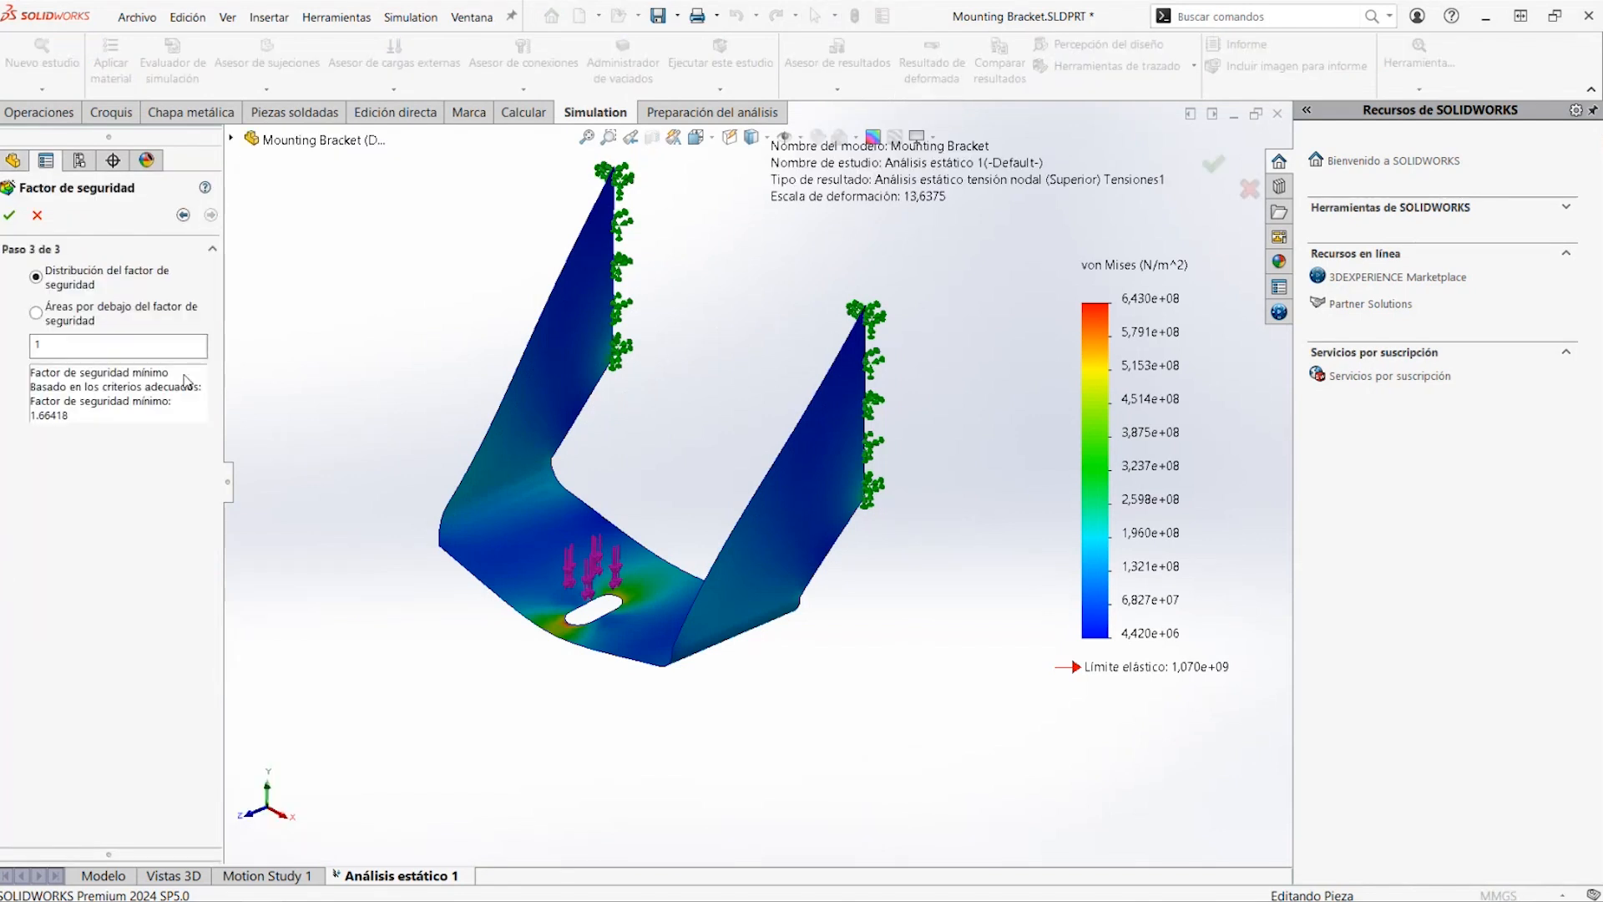
{"action": "left_click", "coordinate": [9, 216]}
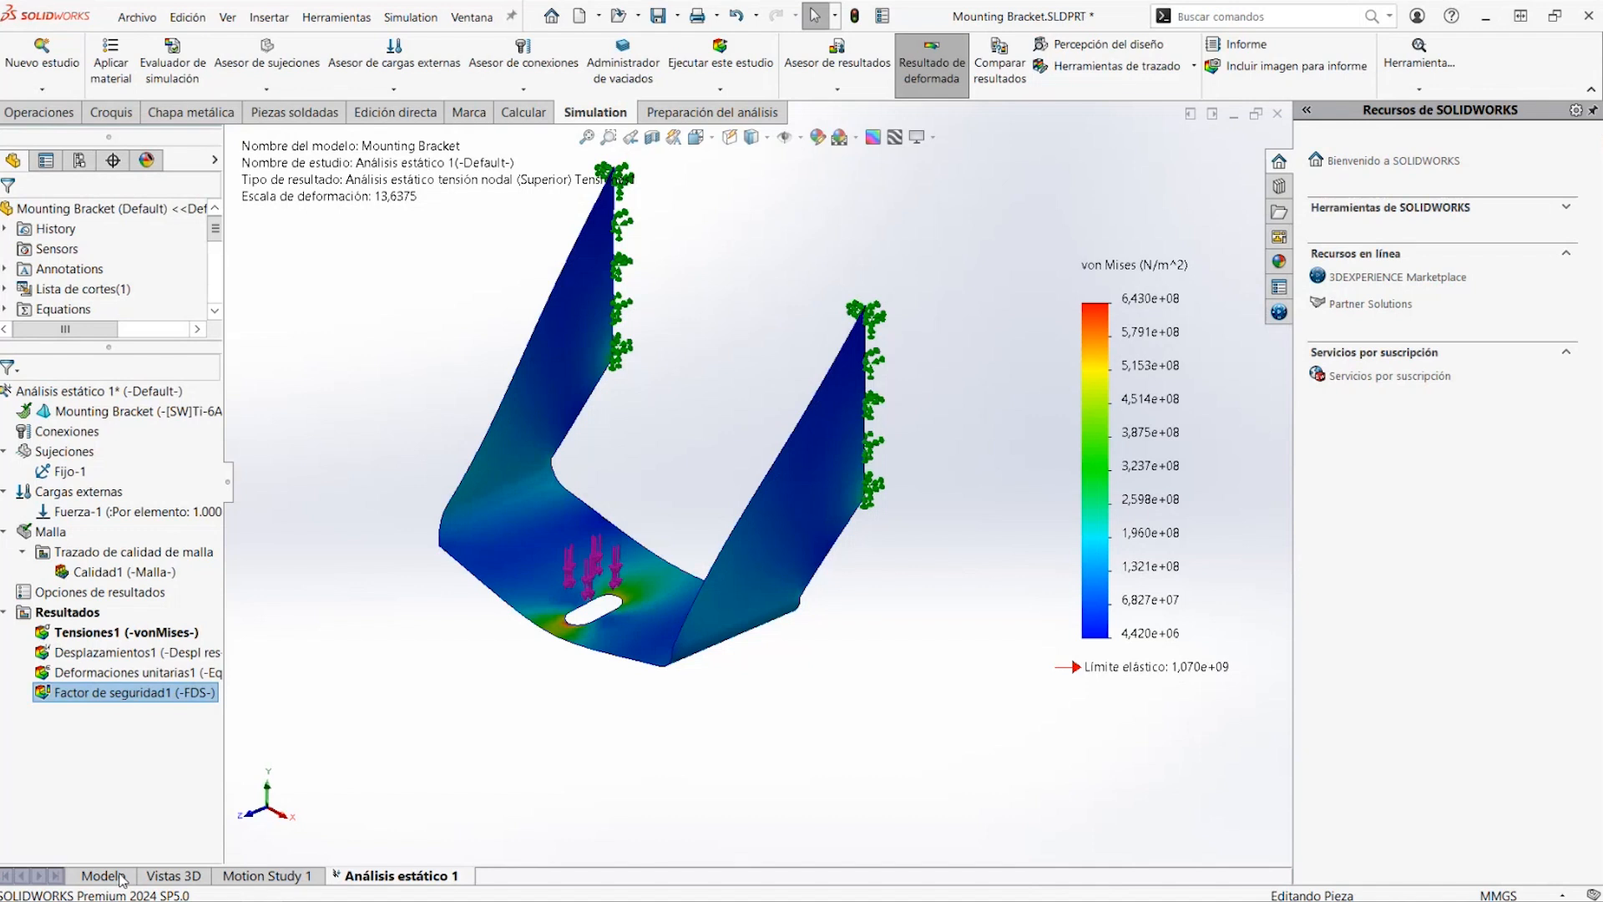
Close the Mounting Bracket part without saving and open the recent assembly particle separator 450
{"action": "left_click", "coordinate": [1278, 114]}
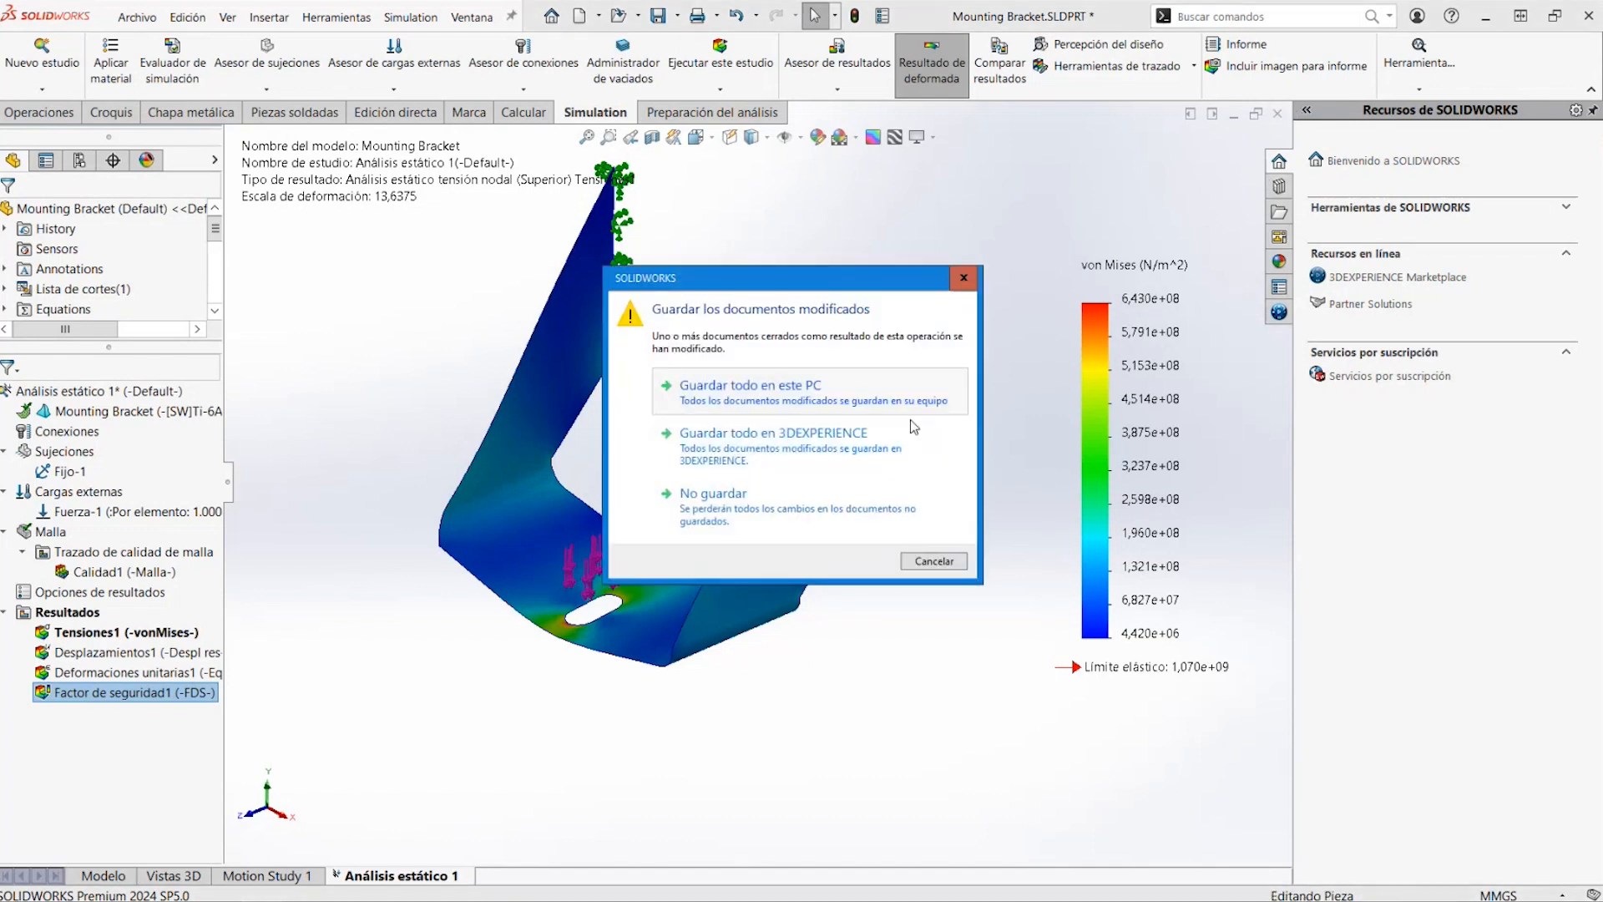
{"action": "left_click", "coordinate": [738, 501]}
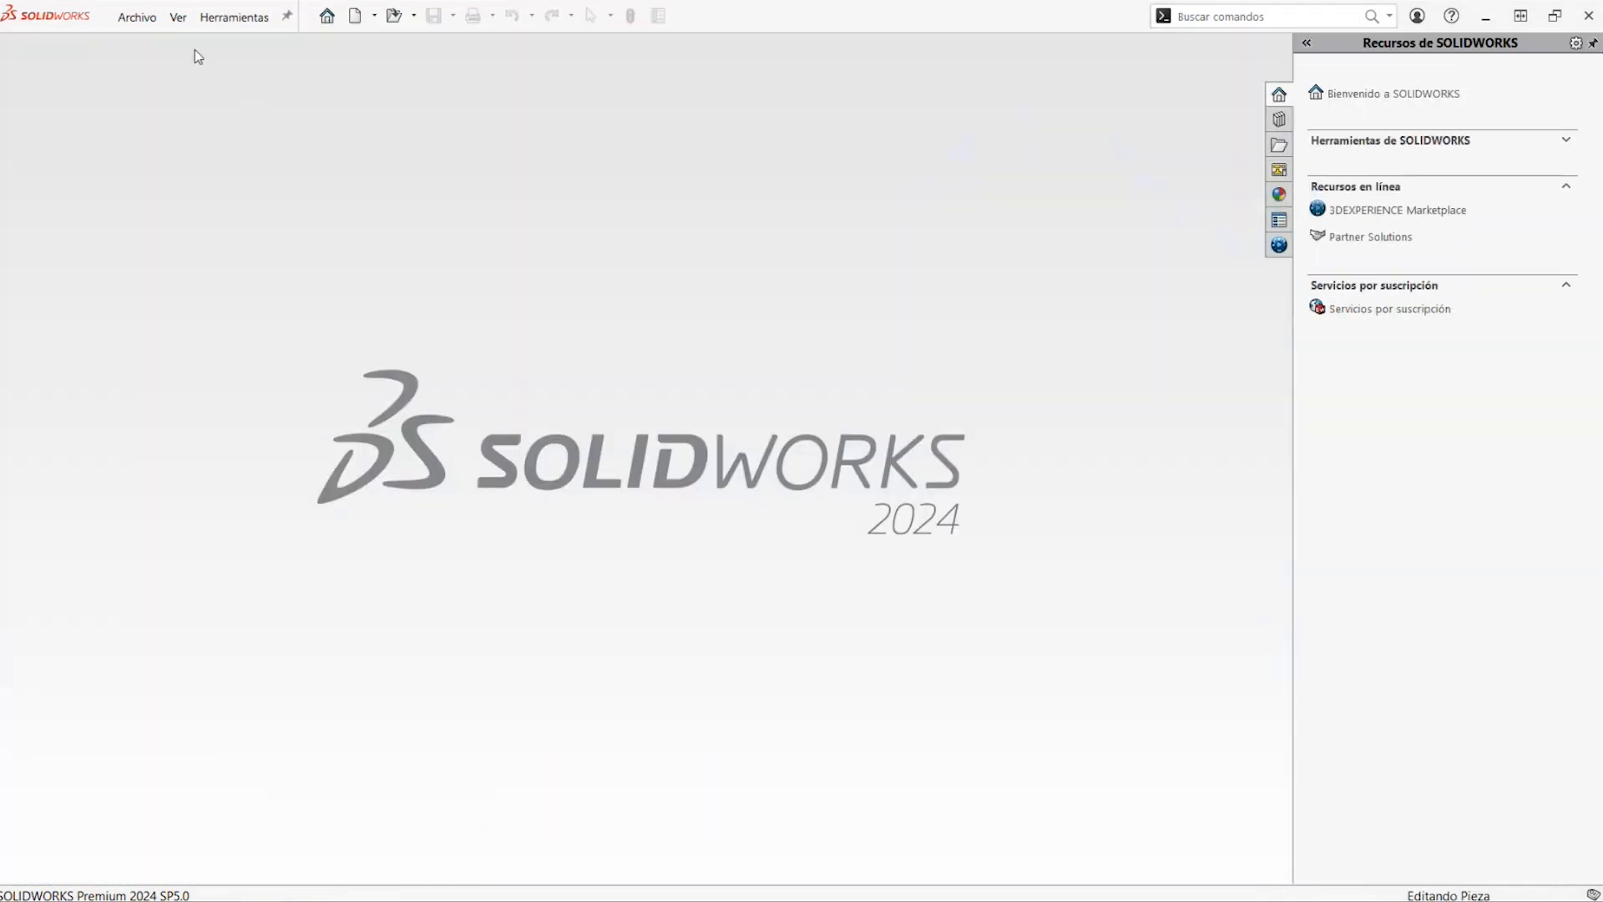
{"action": "left_click", "coordinate": [414, 15]}
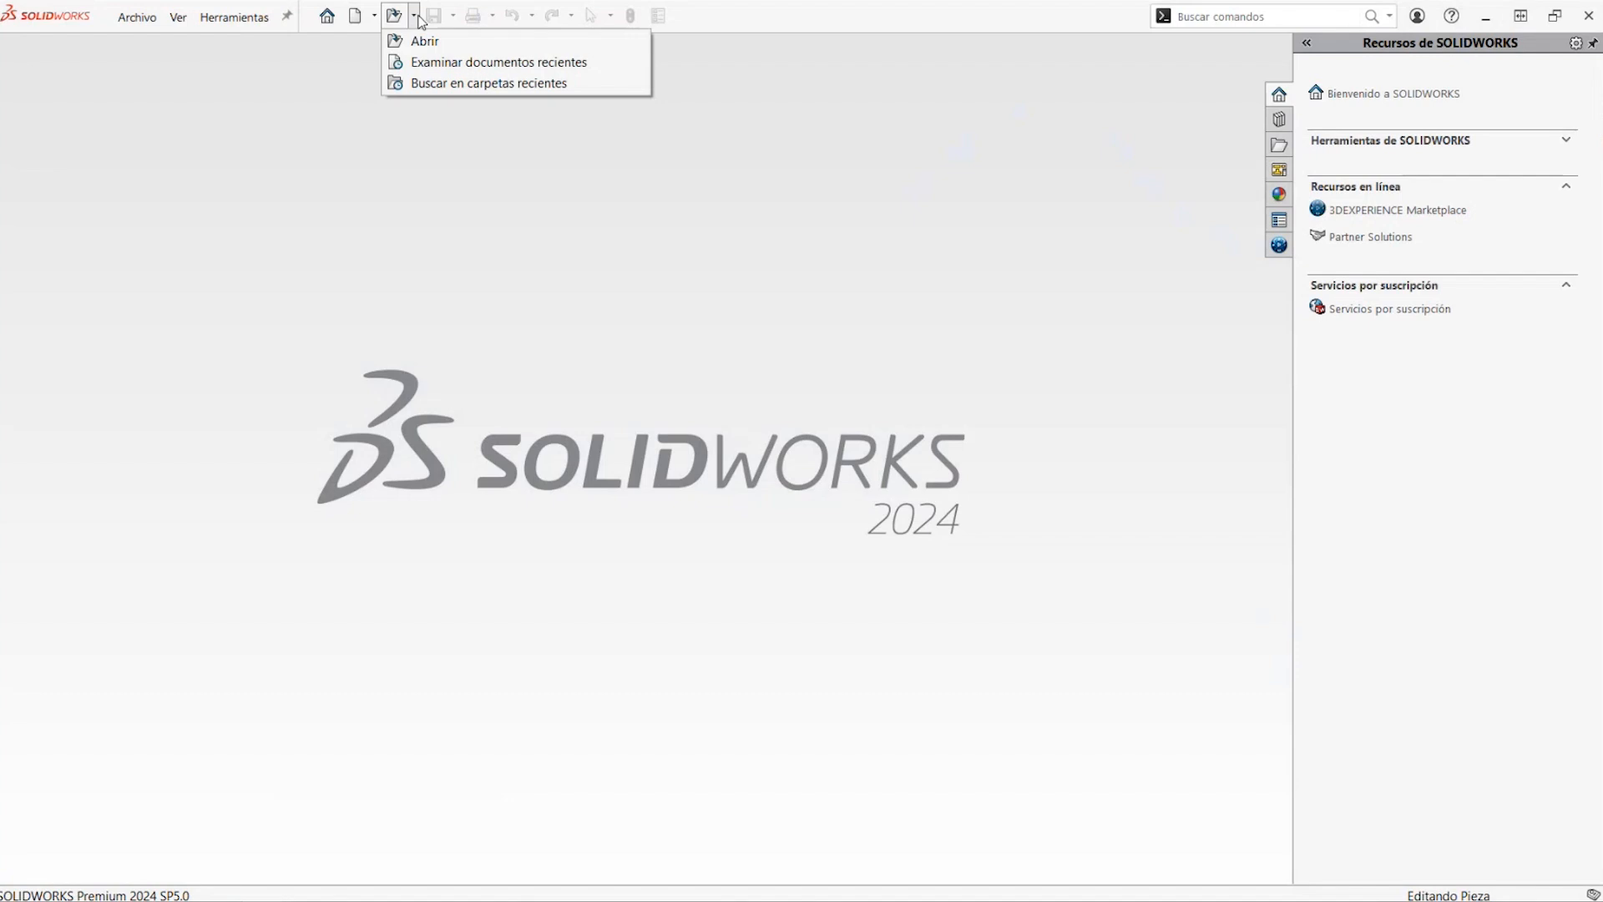
{"action": "left_click", "coordinate": [430, 67]}
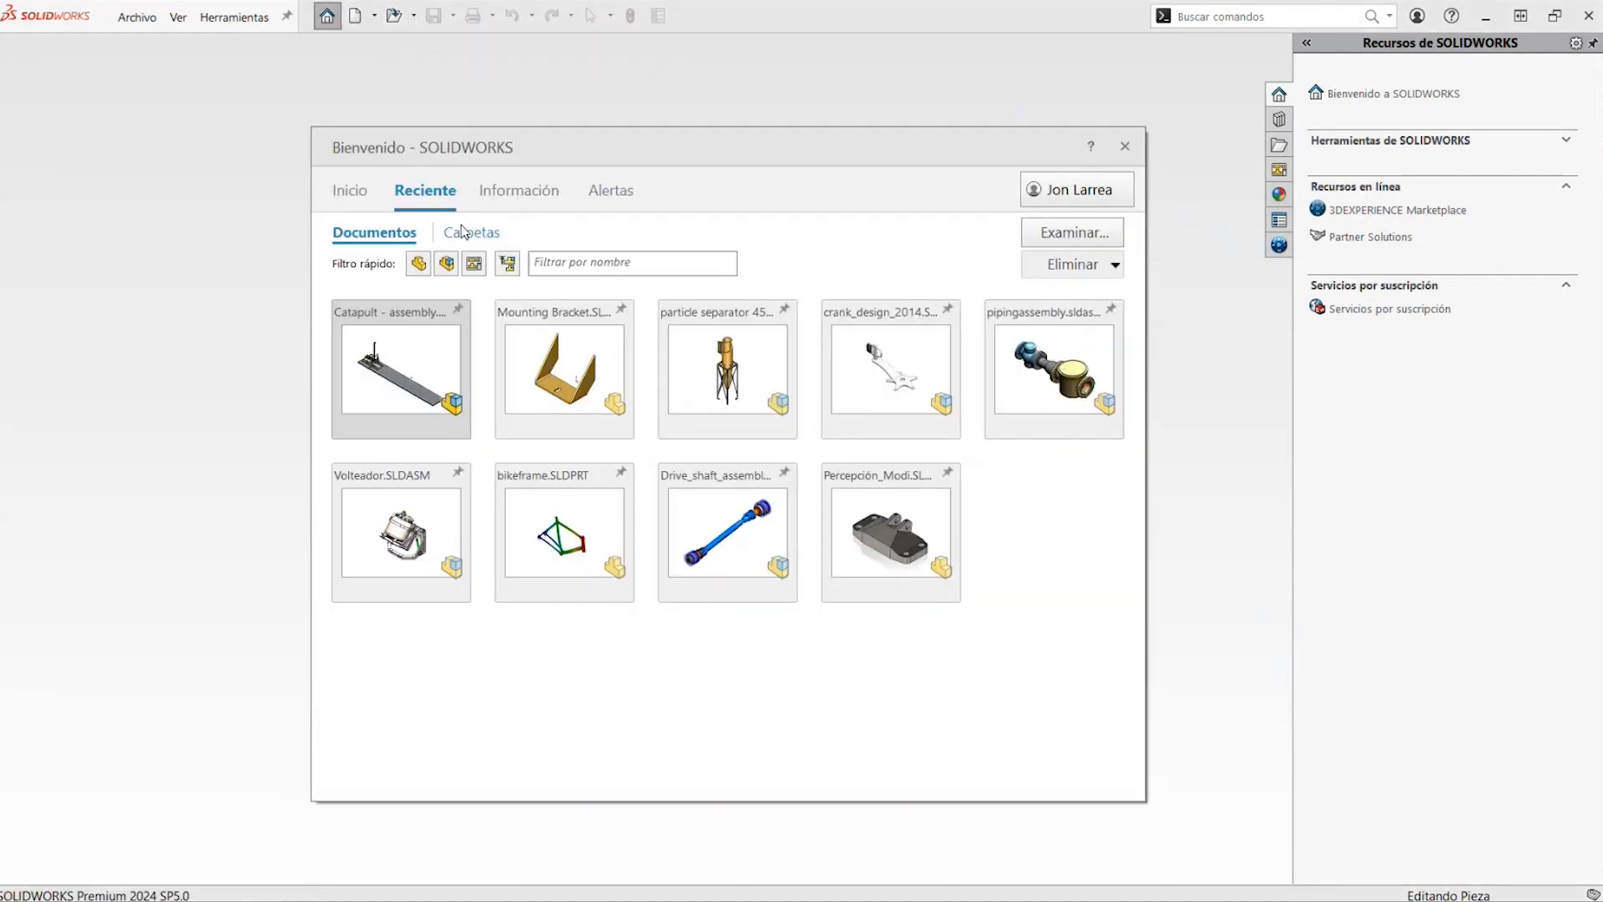
{"action": "left_click", "coordinate": [725, 370]}
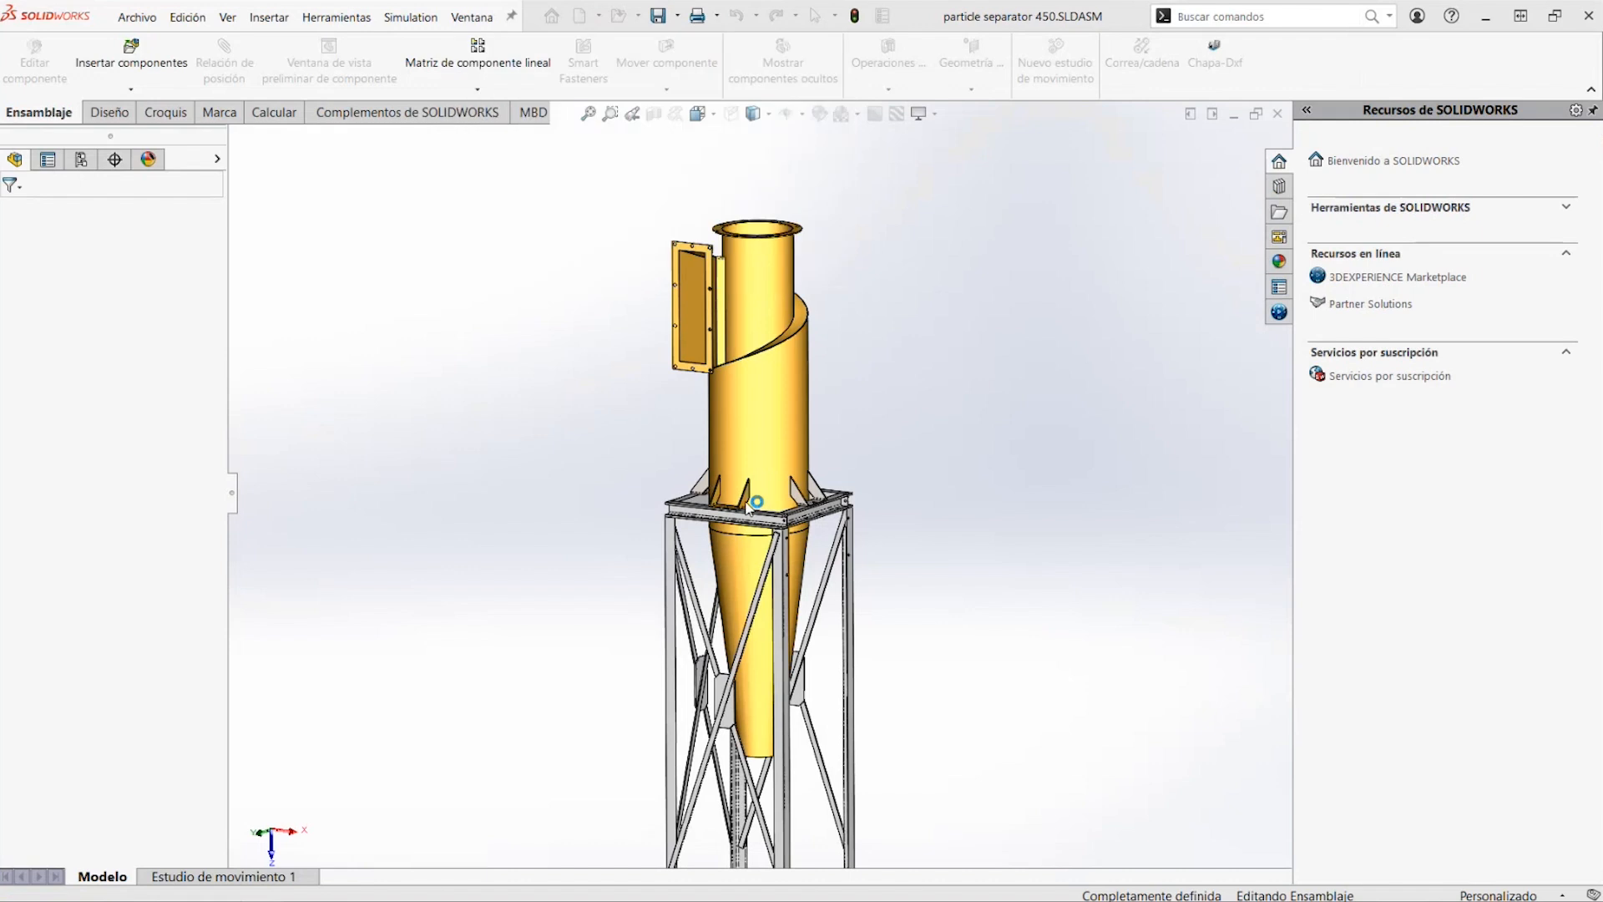
Inspect the separator's mounting brackets and support frame, and open the study Análisis estático 2
{"action": "scroll", "coordinate": [731, 522], "scroll_direction": "down", "scroll_amount": 10}
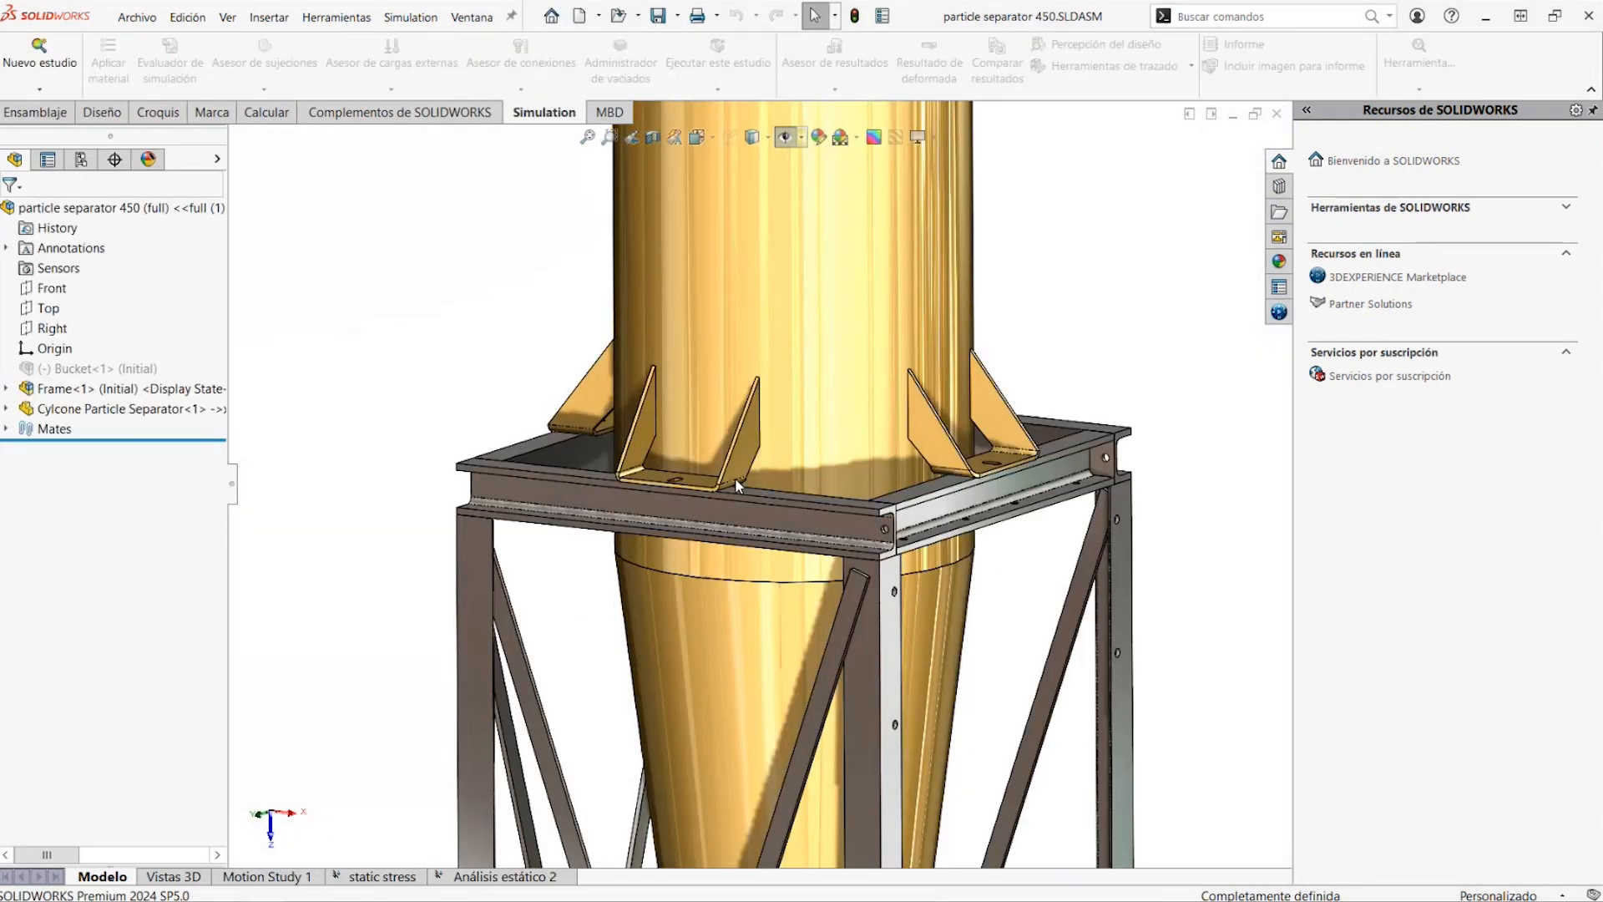
{"action": "scroll", "coordinate": [663, 427], "scroll_direction": "up", "scroll_amount": 10}
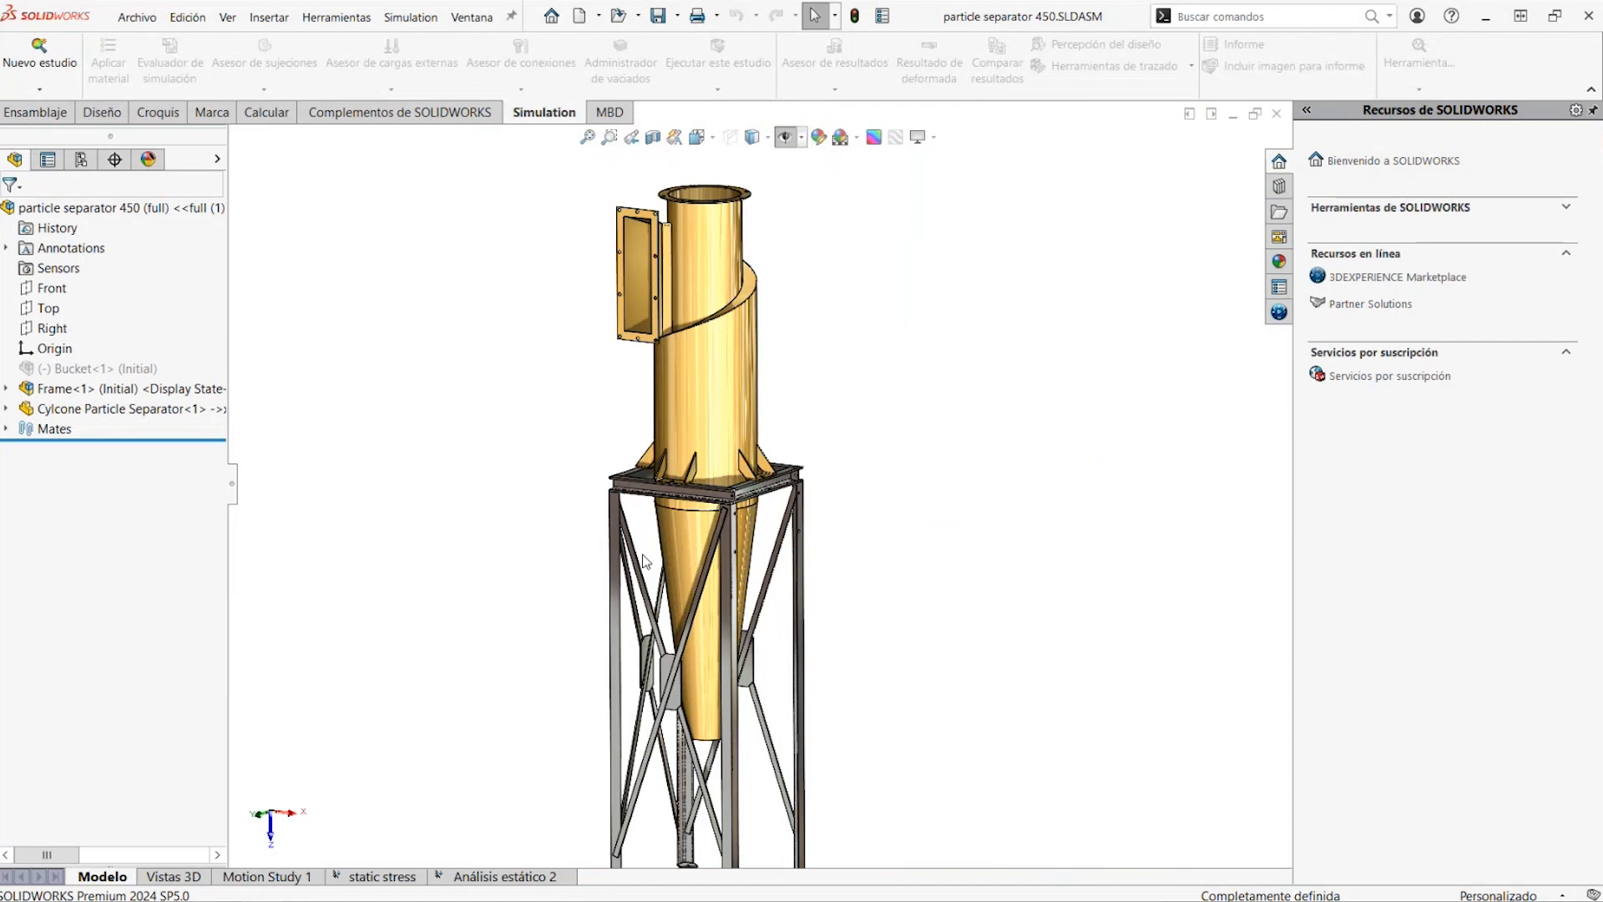
{"action": "scroll", "coordinate": [640, 571], "scroll_direction": "up", "scroll_amount": 2}
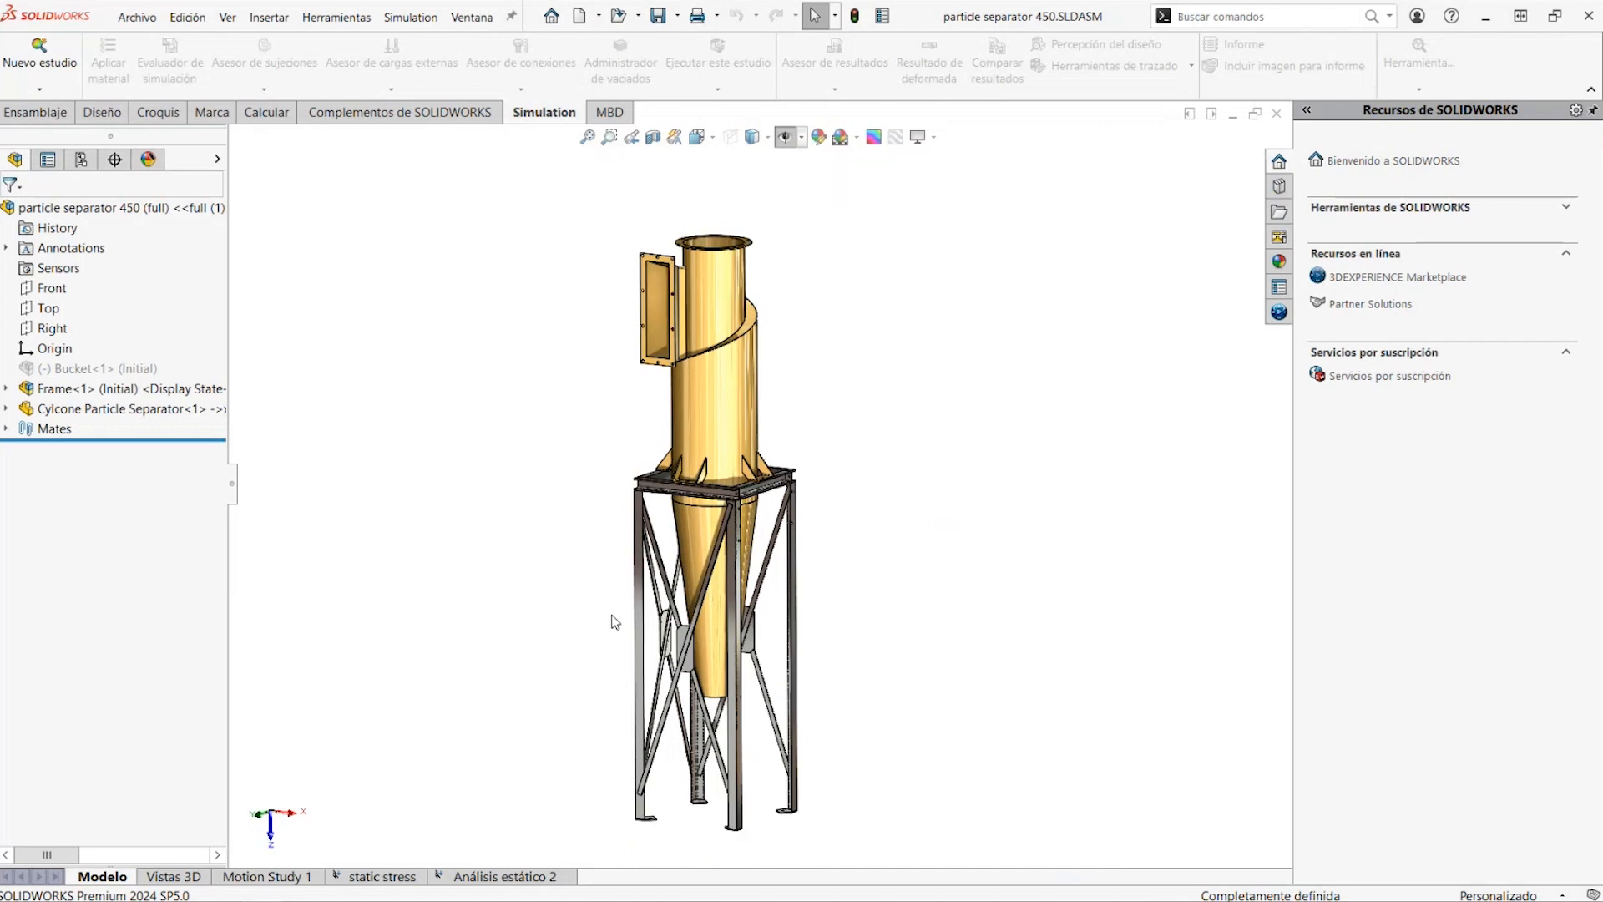
{"action": "left_click", "coordinate": [512, 877]}
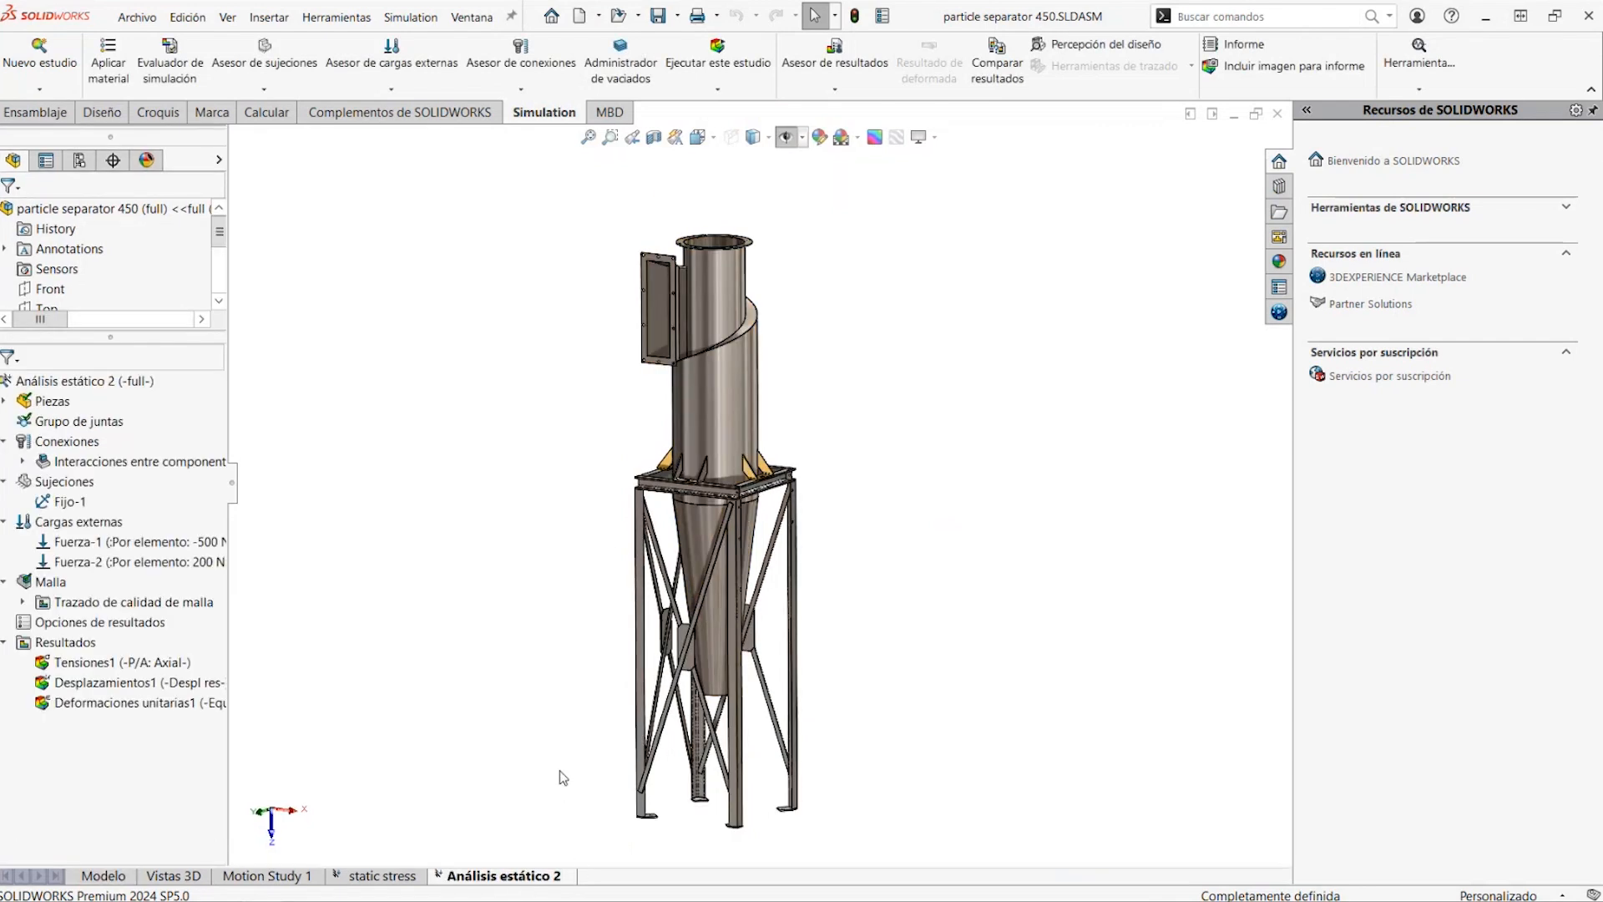
Examine the study's parts by highlighting one frame beam and the separator body Sólido 4, and collapse the parts list
{"action": "left_click", "coordinate": [11, 404]}
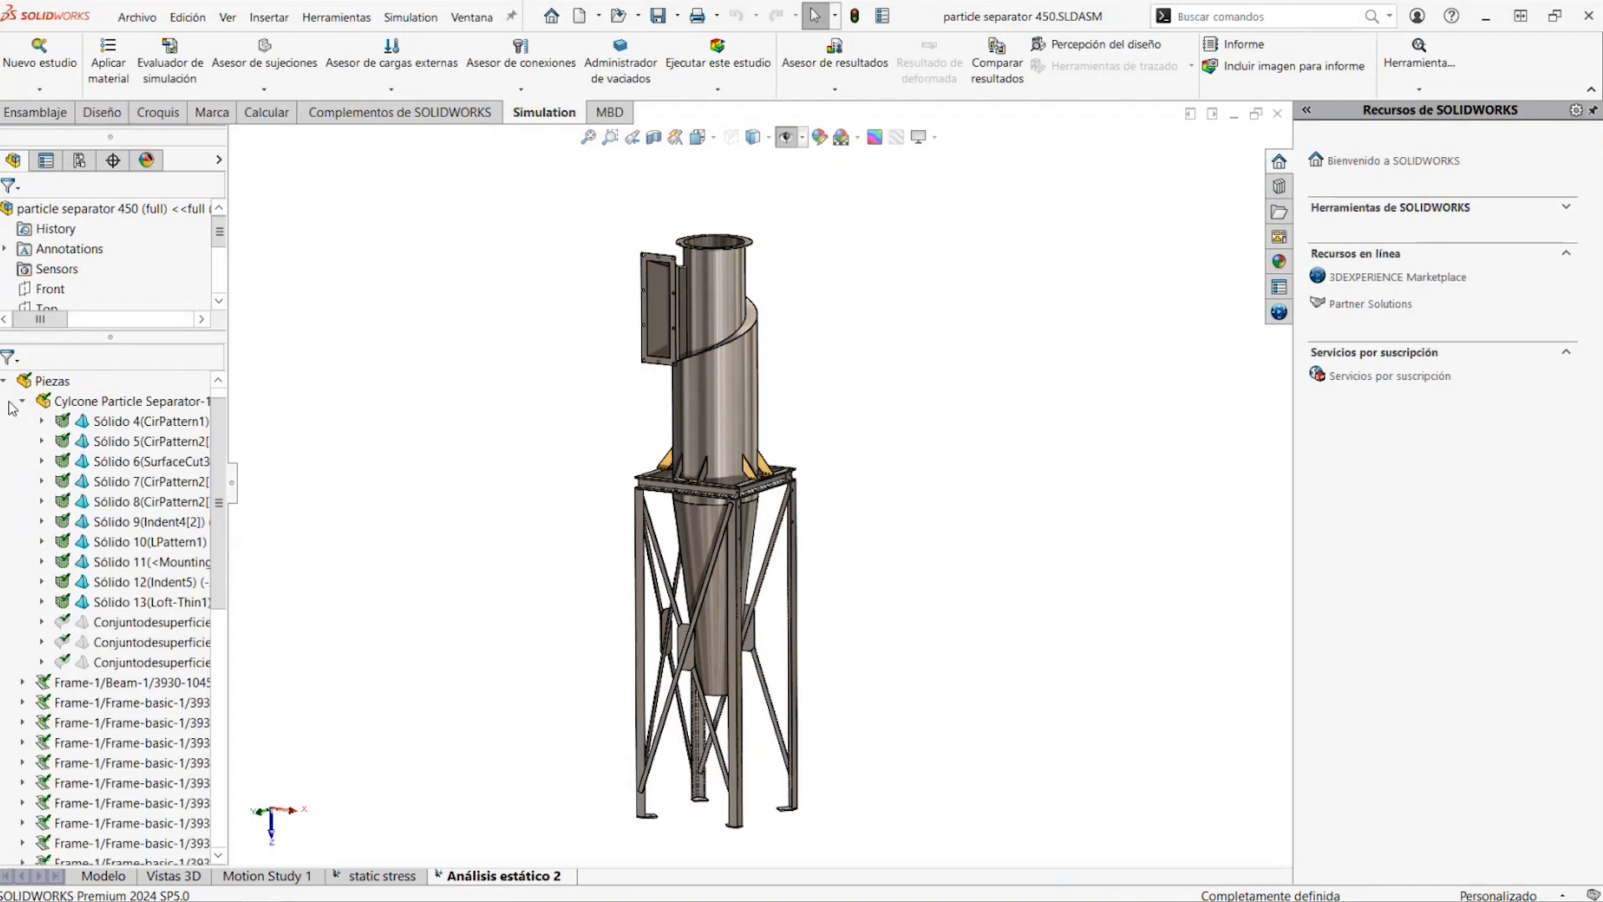
{"action": "left_click_drag", "start_coordinate": [216, 533], "coordinate": [216, 659]}
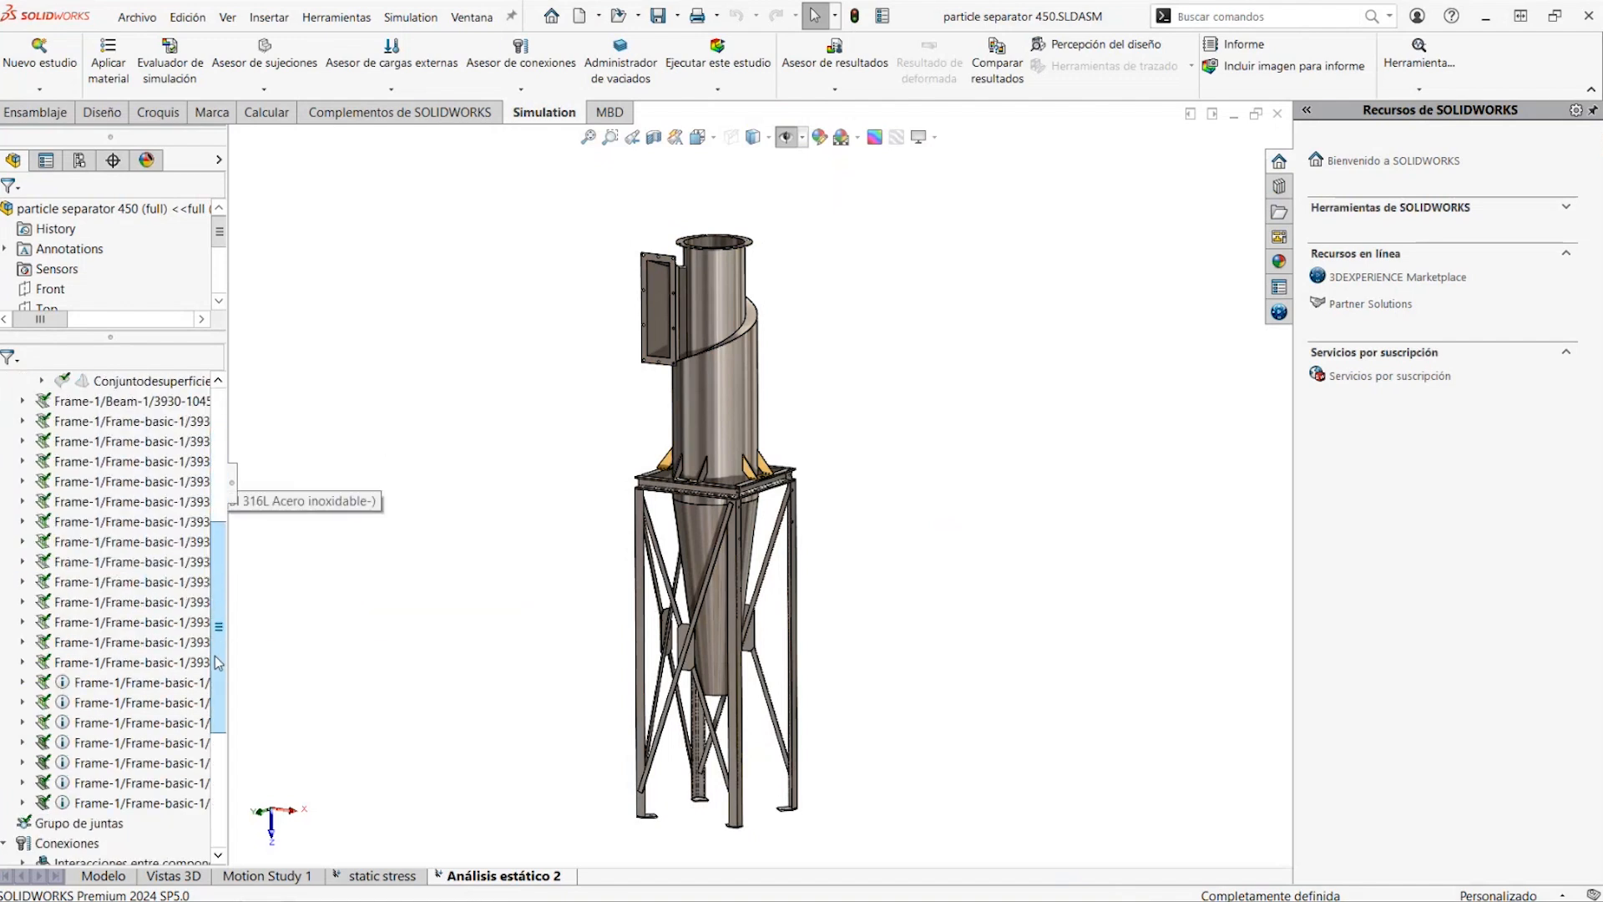
{"action": "left_click", "coordinate": [109, 441]}
{"action": "left_click_drag", "start_coordinate": [220, 543], "coordinate": [222, 412]}
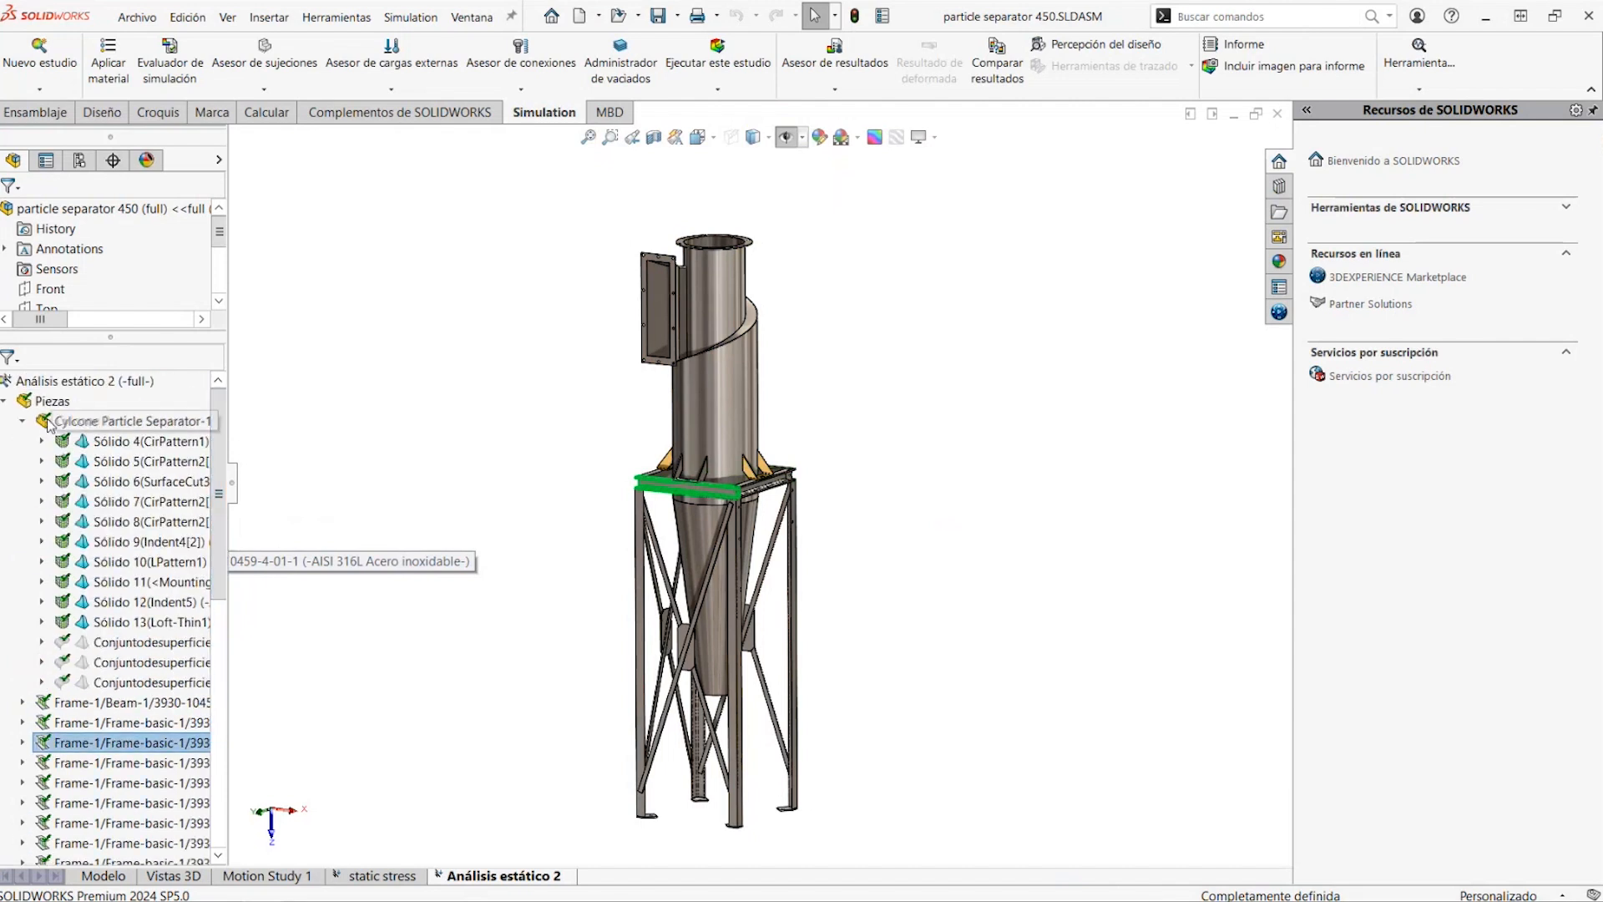
{"action": "left_click", "coordinate": [125, 441]}
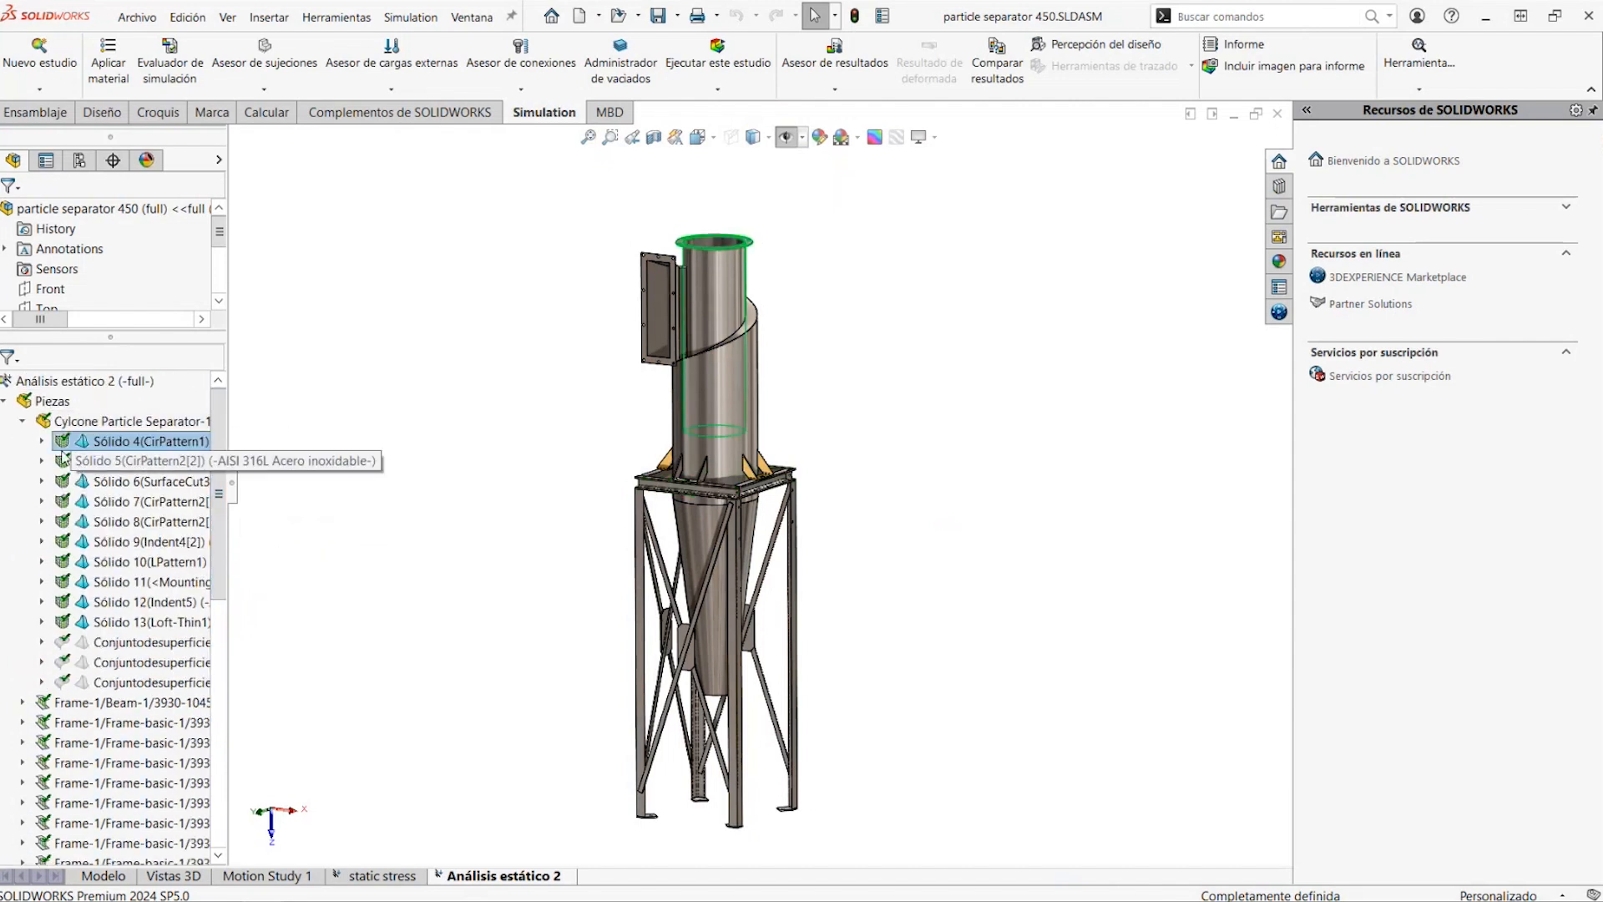
{"action": "left_click", "coordinate": [23, 422]}
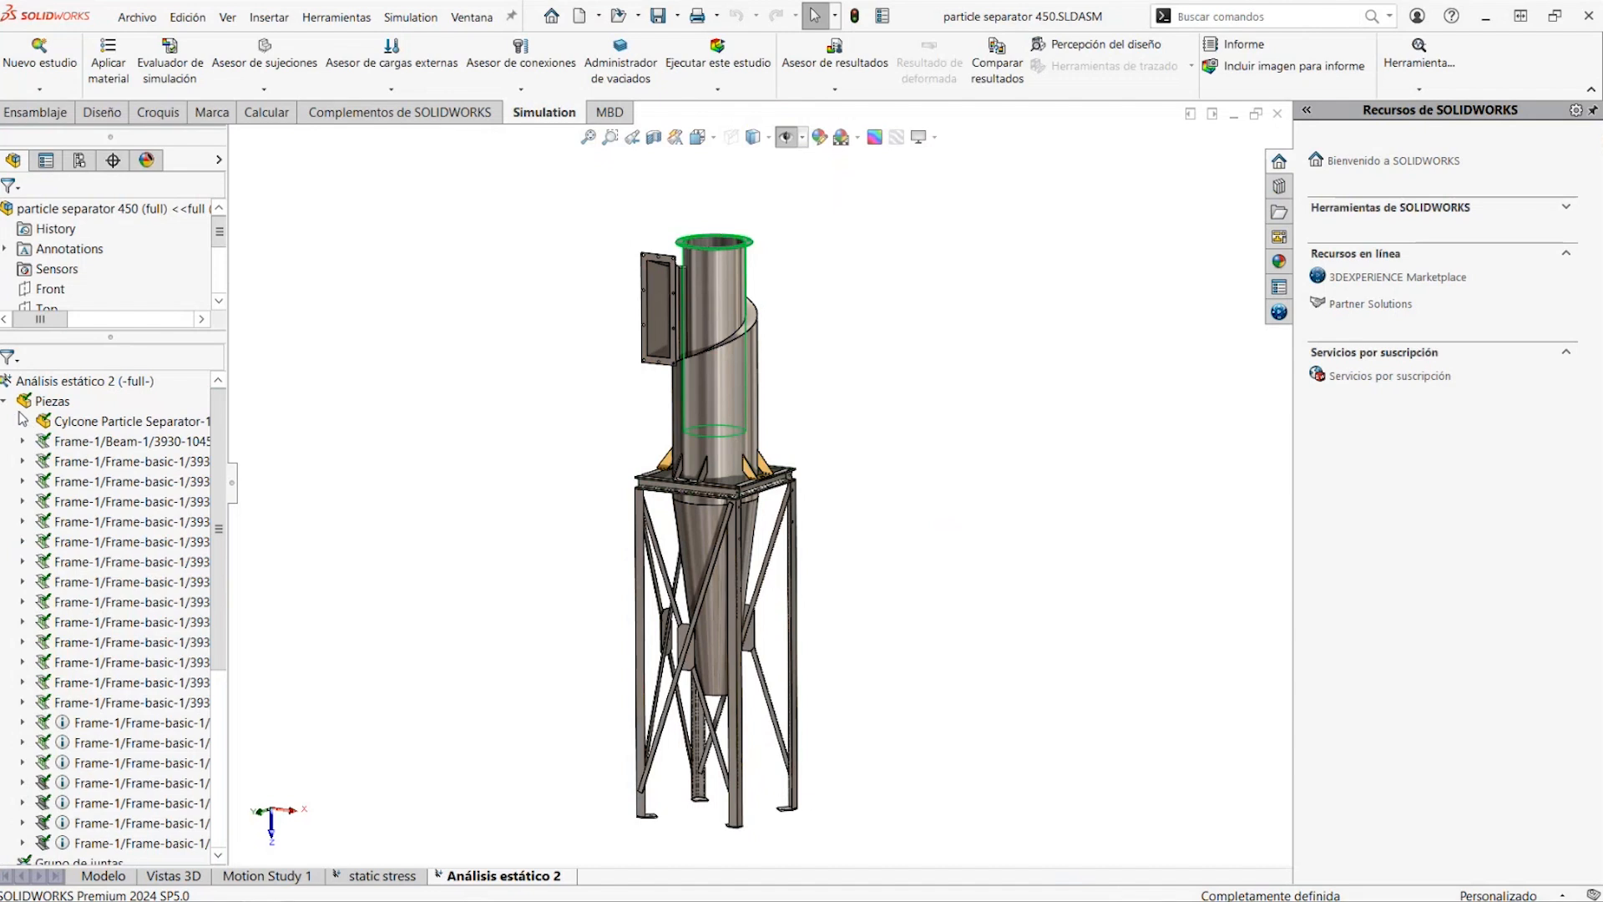
{"action": "left_click", "coordinate": [6, 402]}
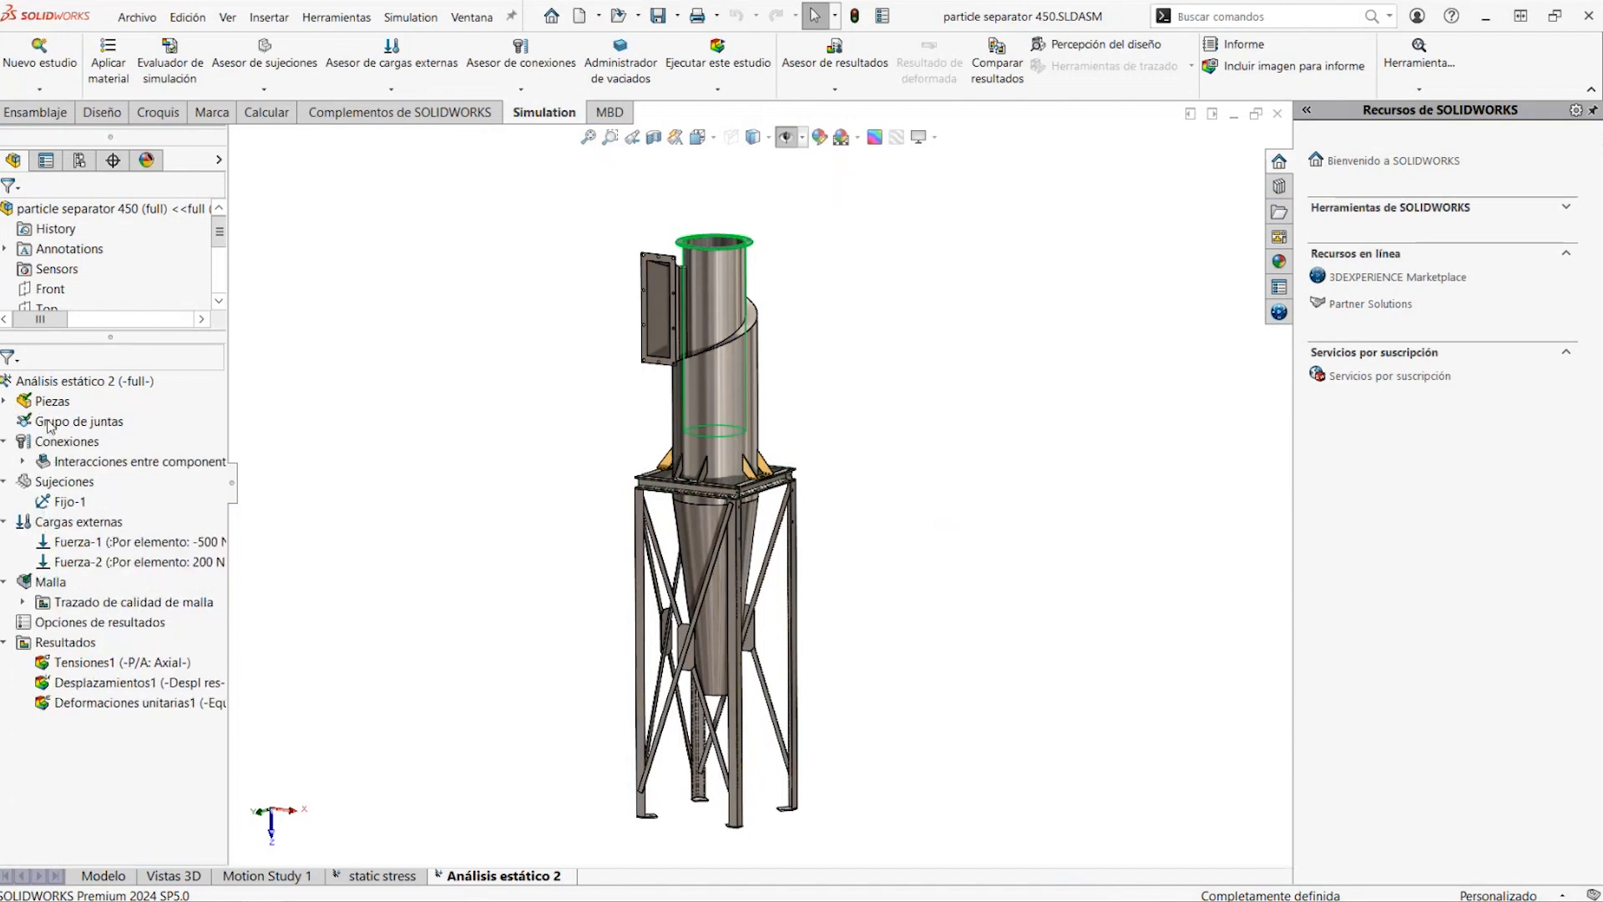
Review the fixture Fijo-1 and the definition of the load Fuerza-1 on the support frame, leaving its settings as they are
{"action": "left_click", "coordinate": [80, 501]}
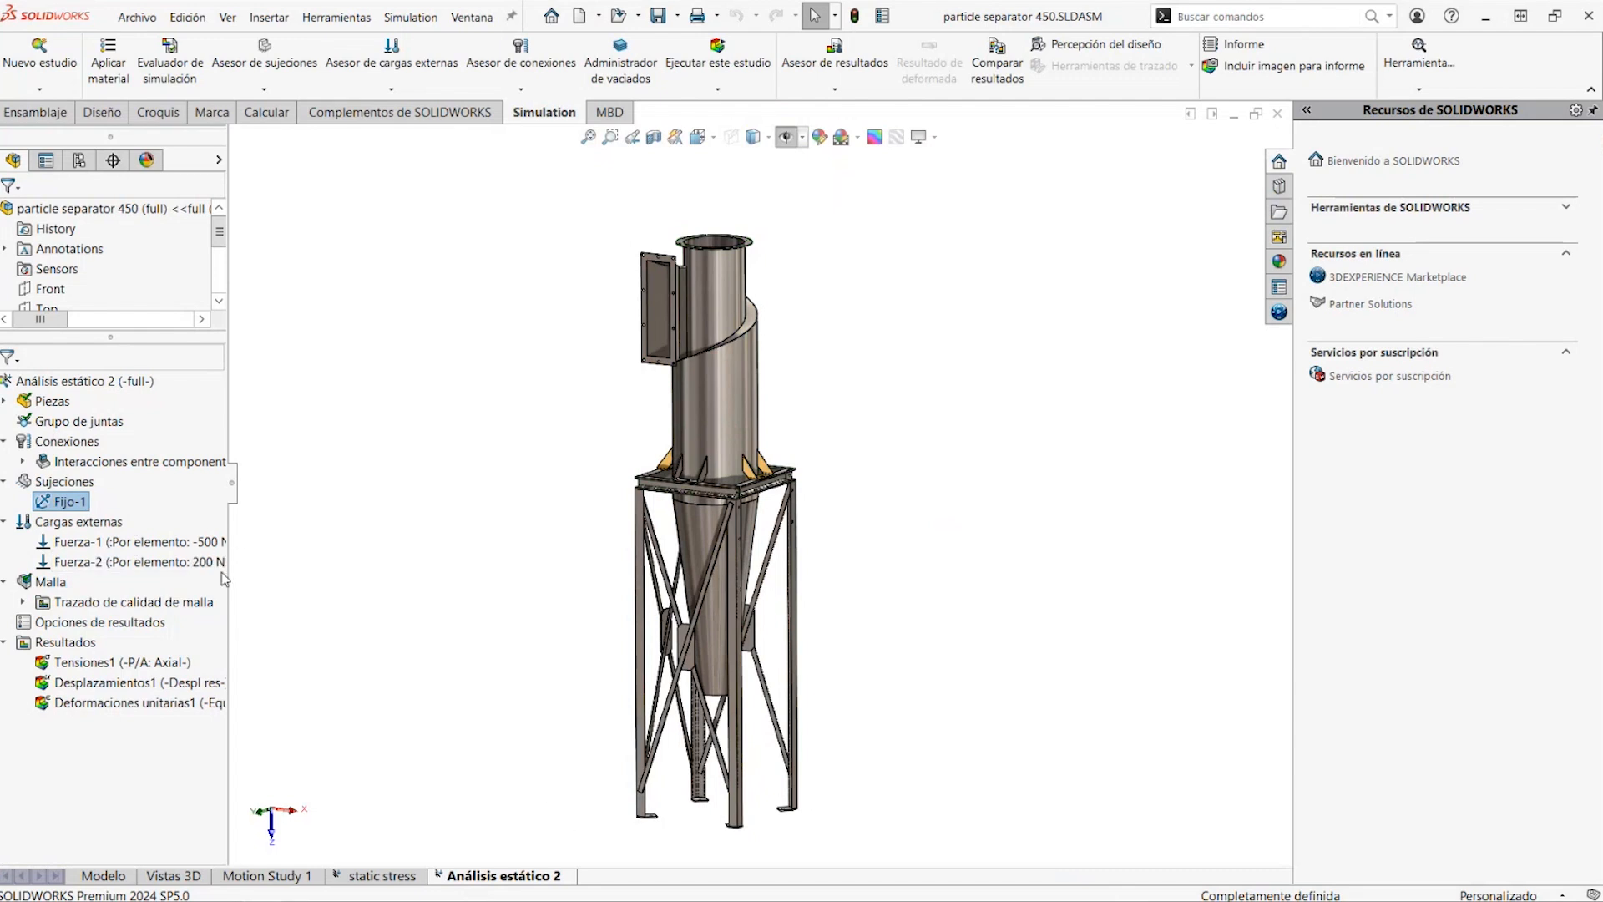
{"action": "right_click", "coordinate": [160, 551]}
{"action": "left_click", "coordinate": [213, 557]}
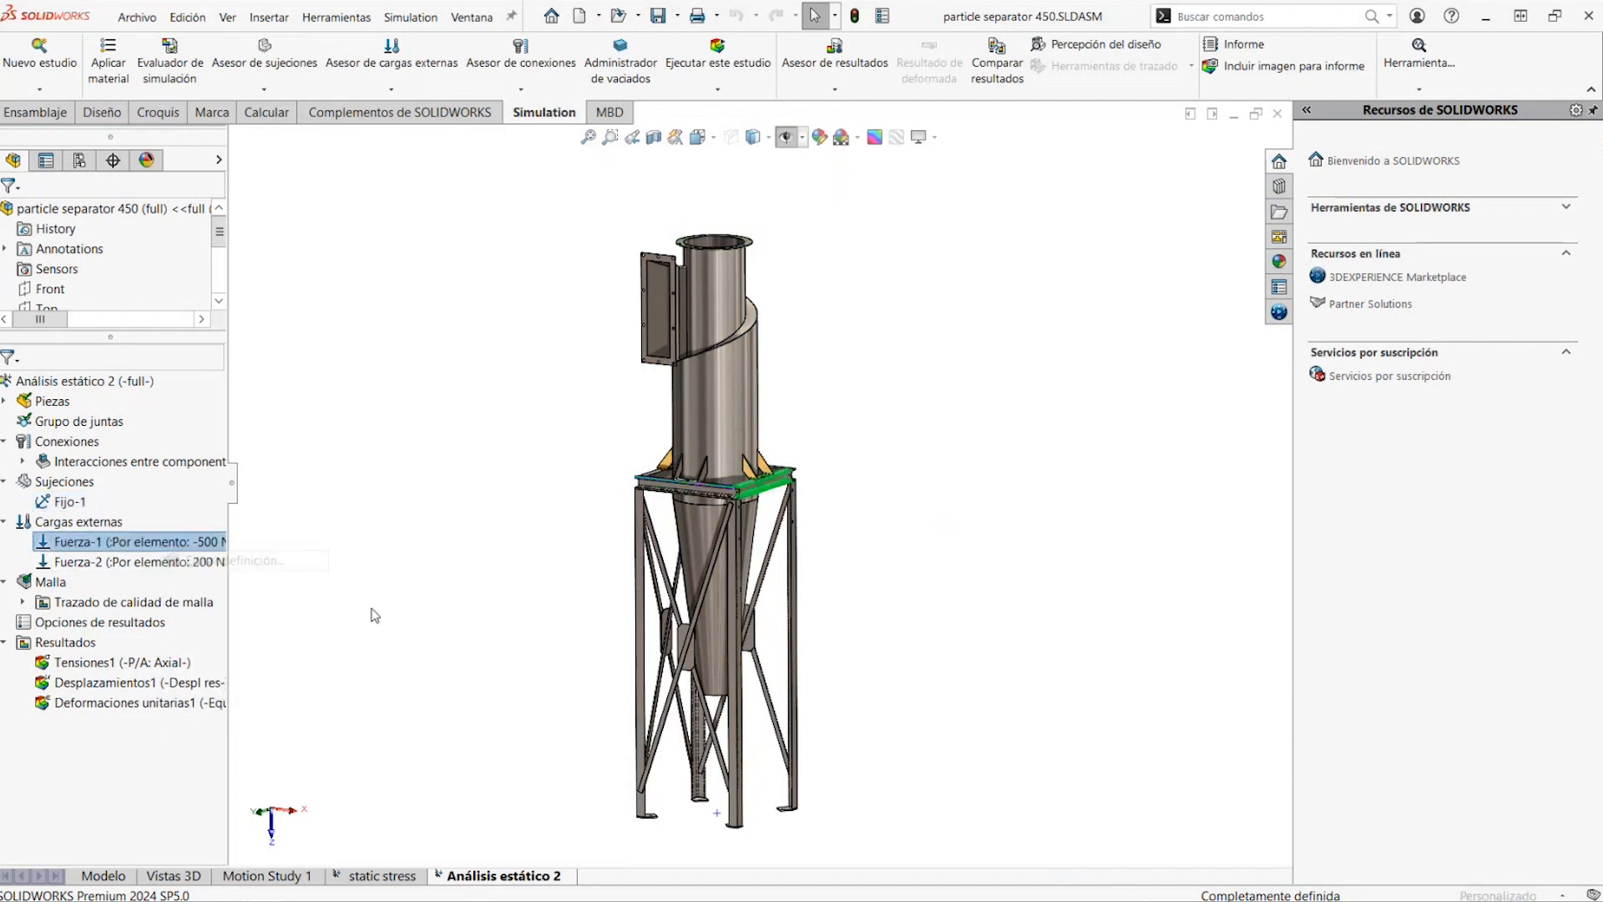
{"action": "scroll", "coordinate": [930, 548], "scroll_direction": "up", "scroll_amount": 5}
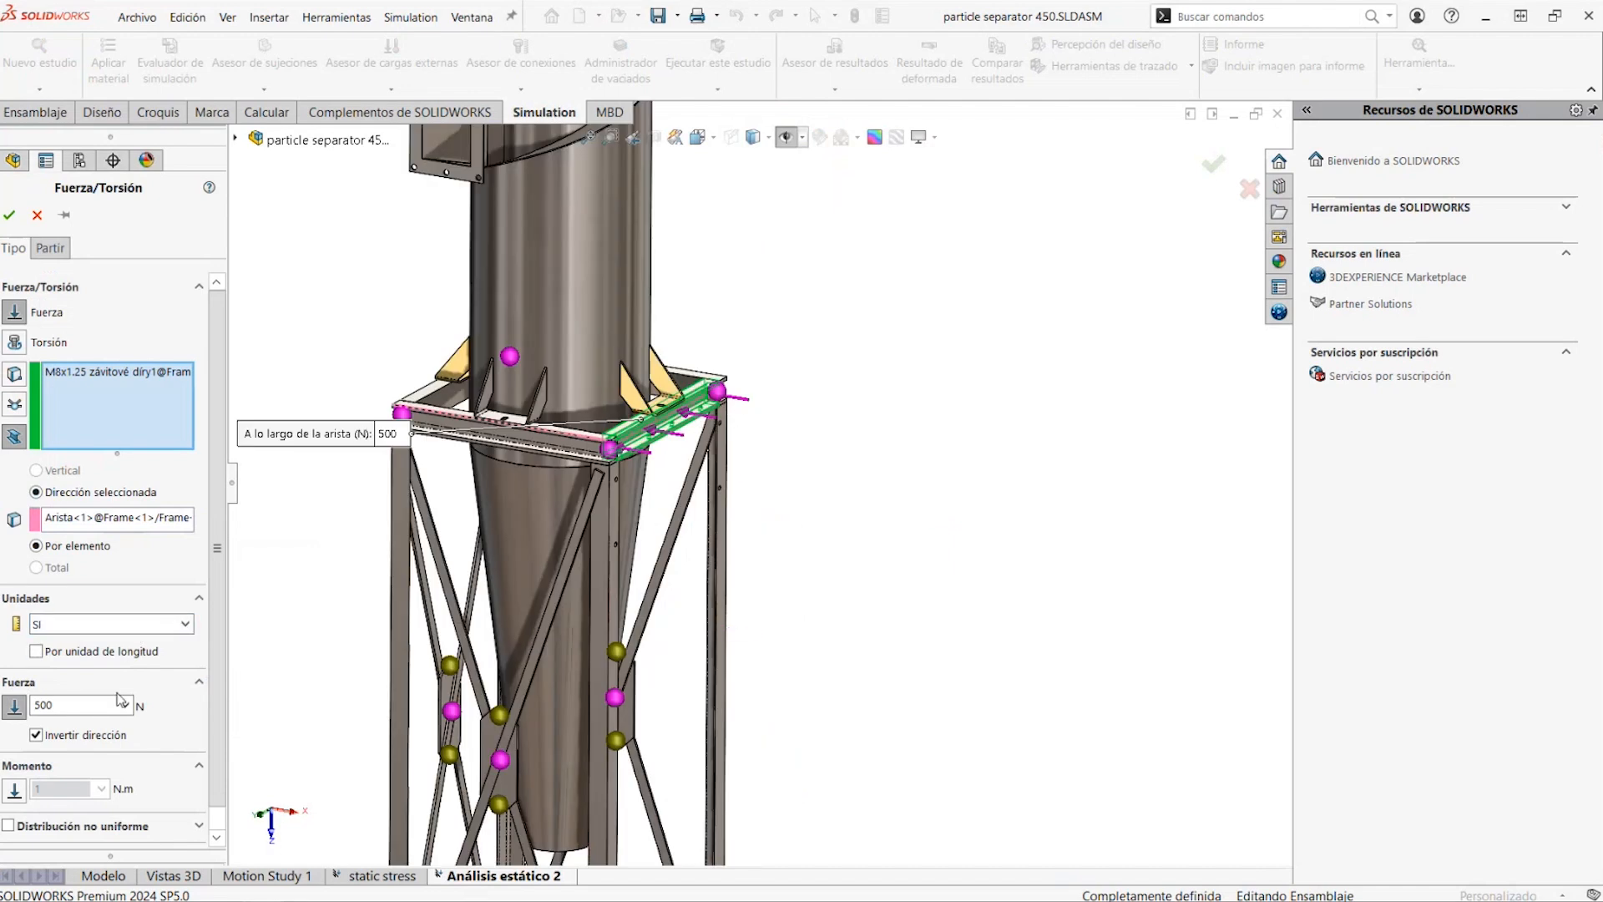
{"action": "left_click", "coordinate": [9, 216]}
{"action": "scroll", "coordinate": [739, 425], "scroll_direction": "down", "scroll_amount": 5}
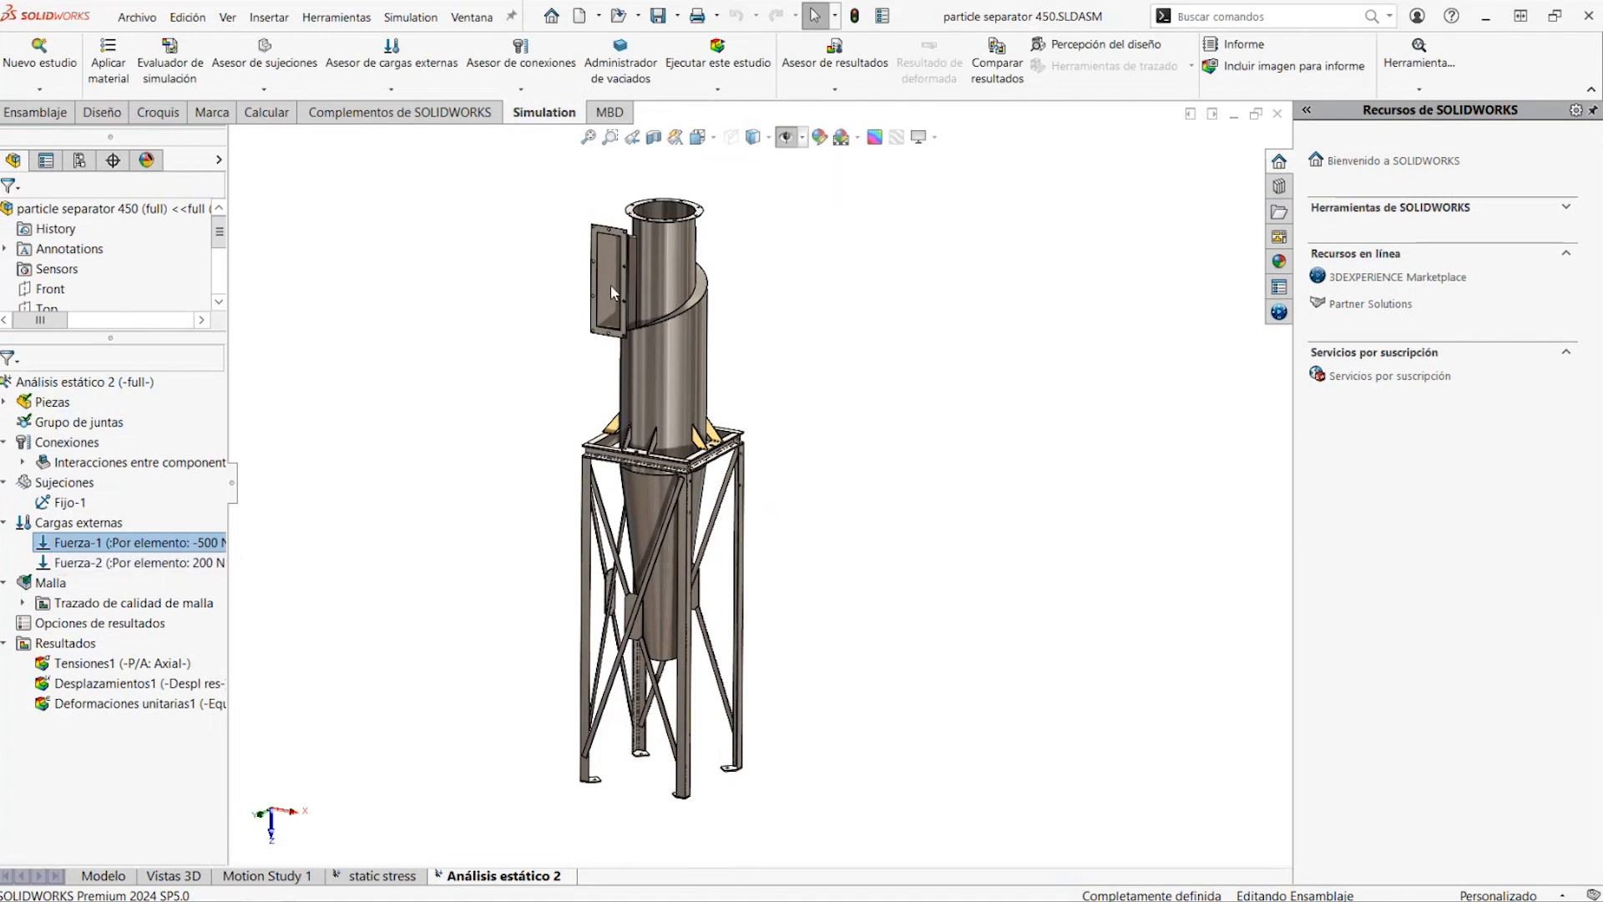
Run the study Análisis estático 2 and display its Desplazamientos1 result plot
{"action": "right_click", "coordinate": [86, 395]}
{"action": "left_click", "coordinate": [315, 397]}
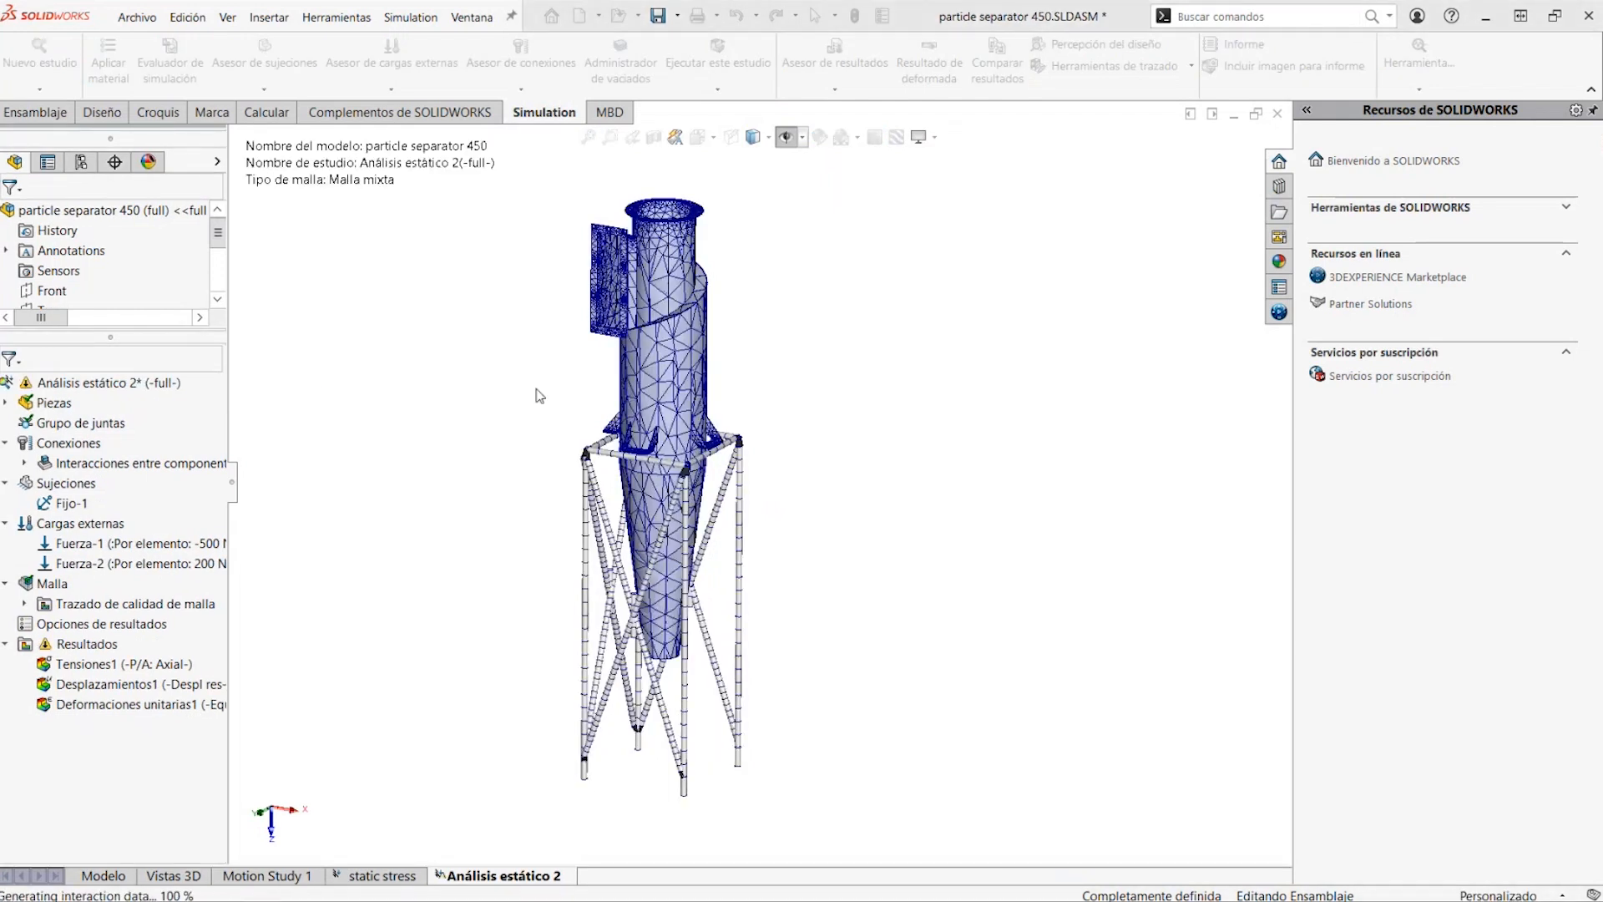
{"action": "left_click", "coordinate": [956, 508]}
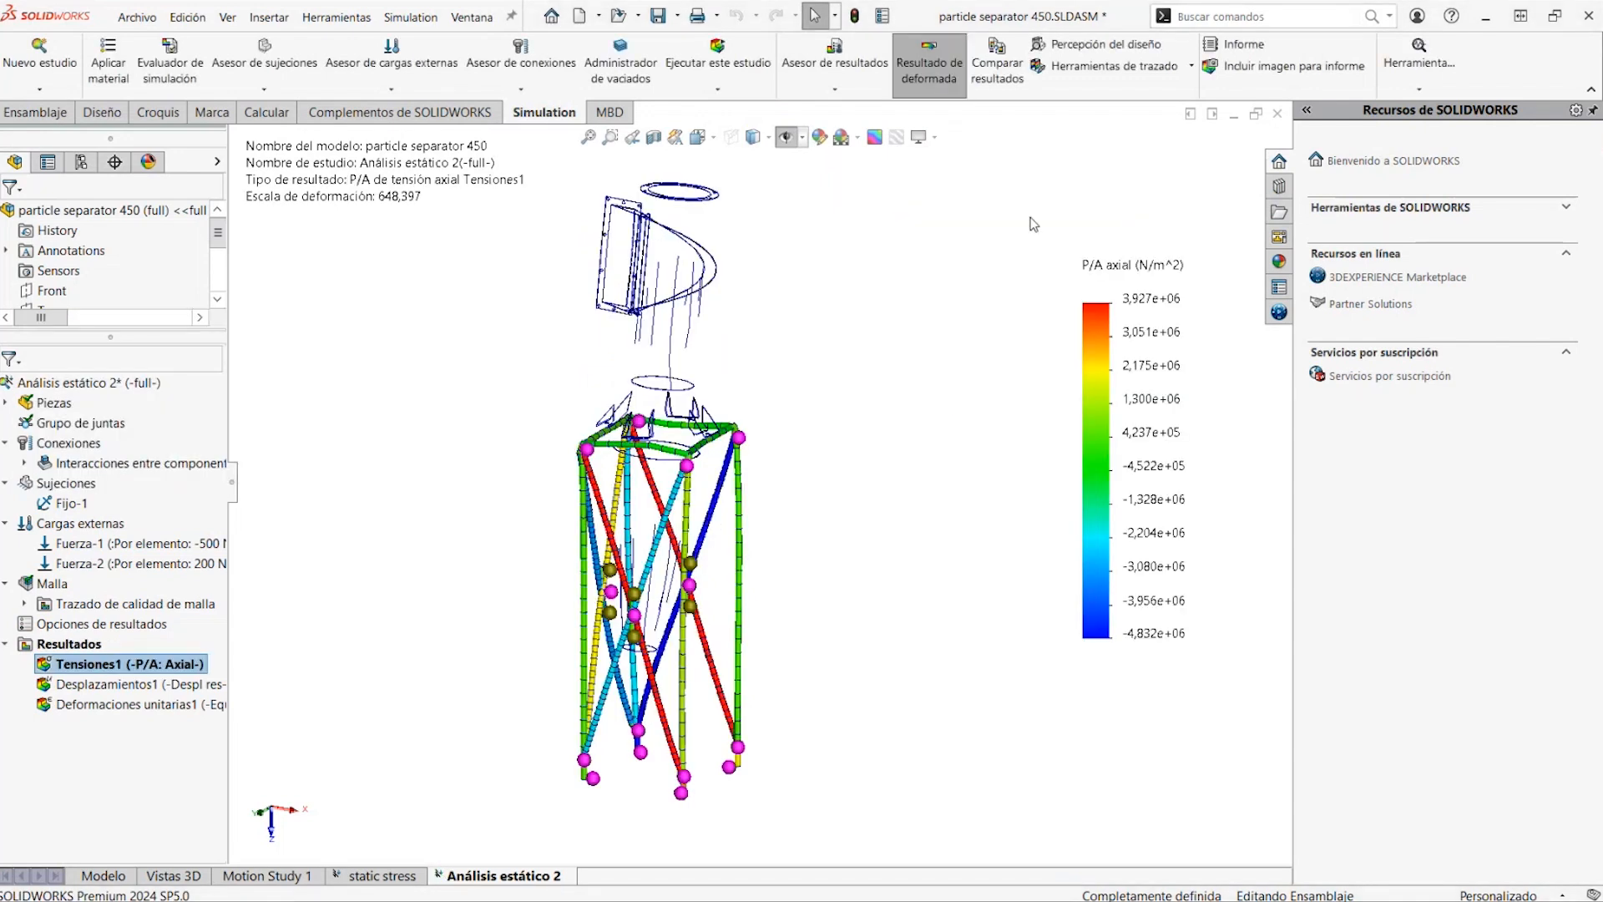
{"action": "double_click", "coordinate": [155, 692]}
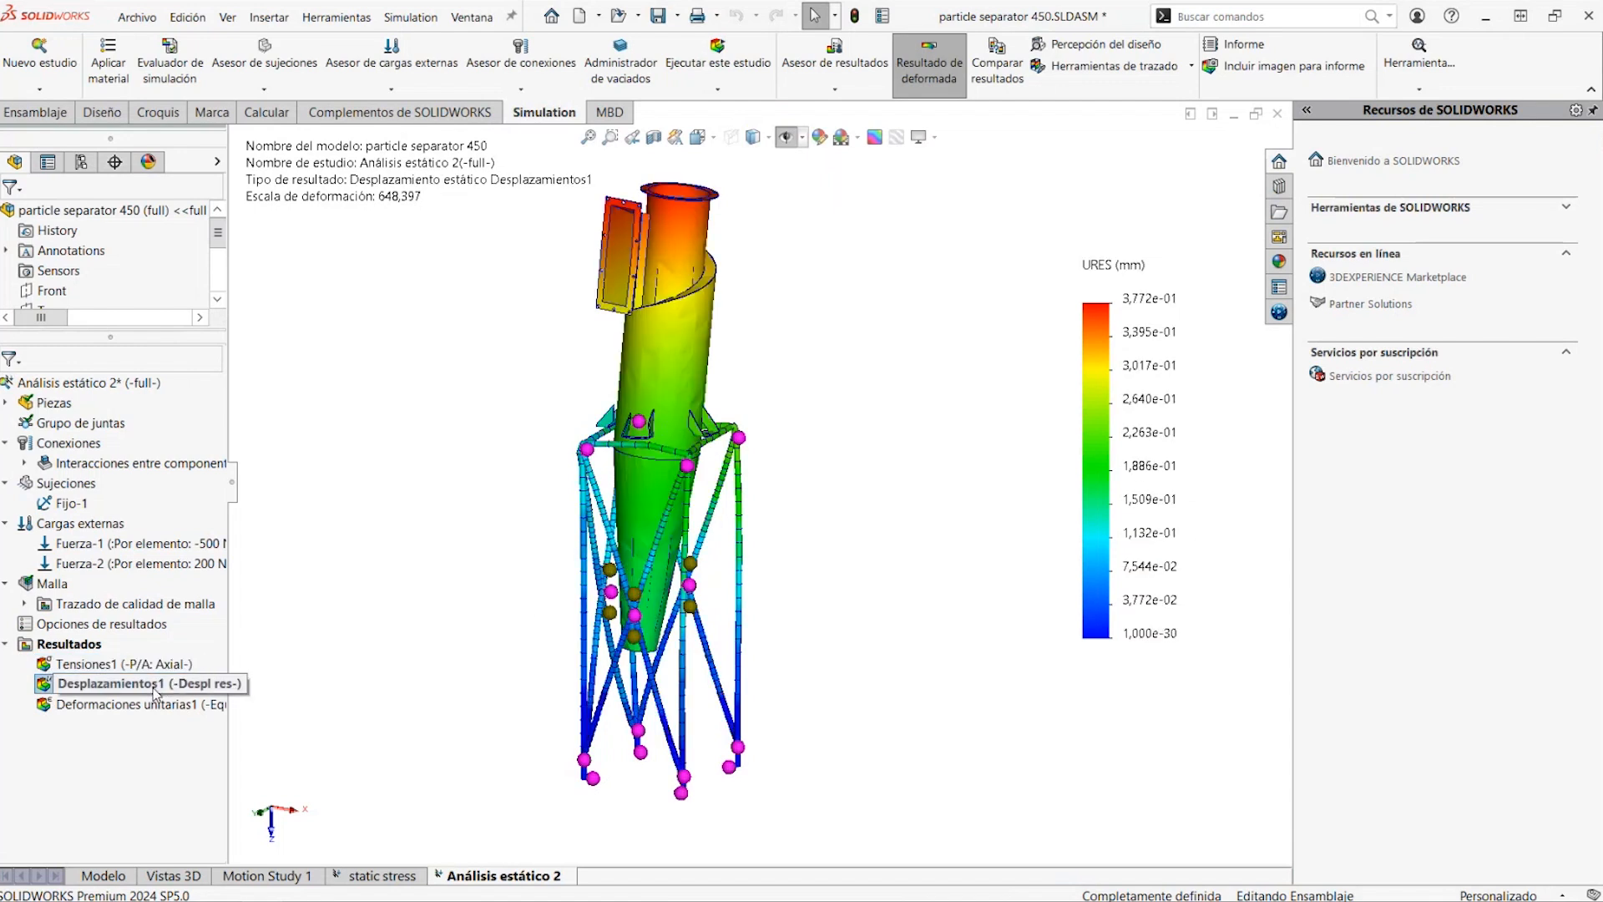
Add a safety factor plot to the results of Análisis estático 2 using the automatic criterion
{"action": "right_click", "coordinate": [72, 645]}
{"action": "left_click", "coordinate": [226, 193]}
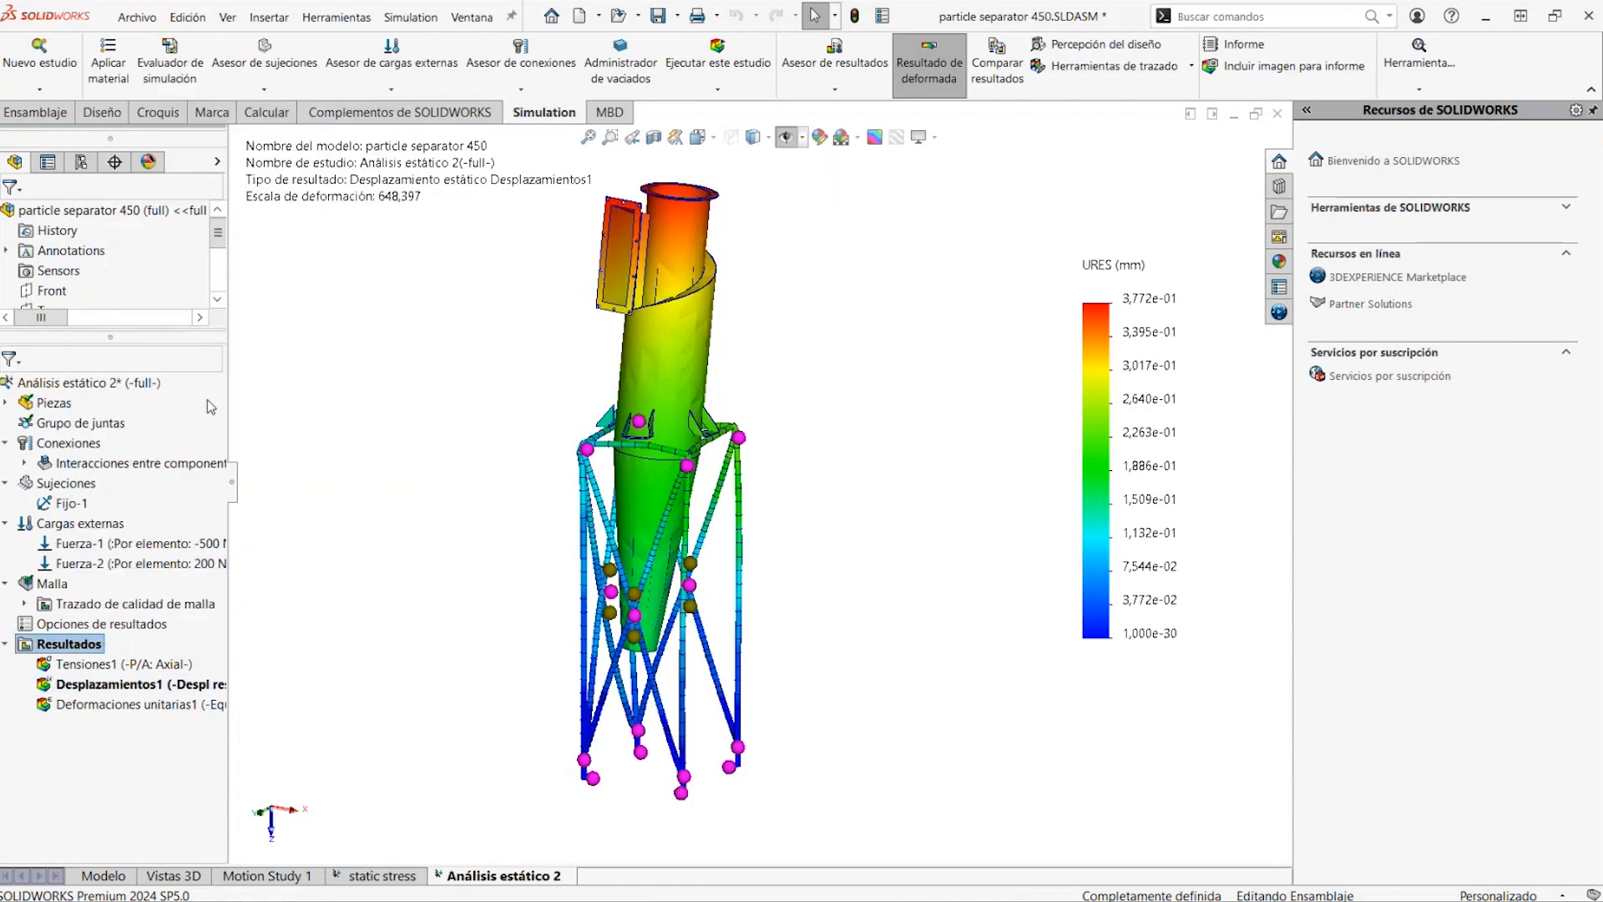
{"action": "left_click", "coordinate": [216, 215]}
{"action": "left_click", "coordinate": [215, 216]}
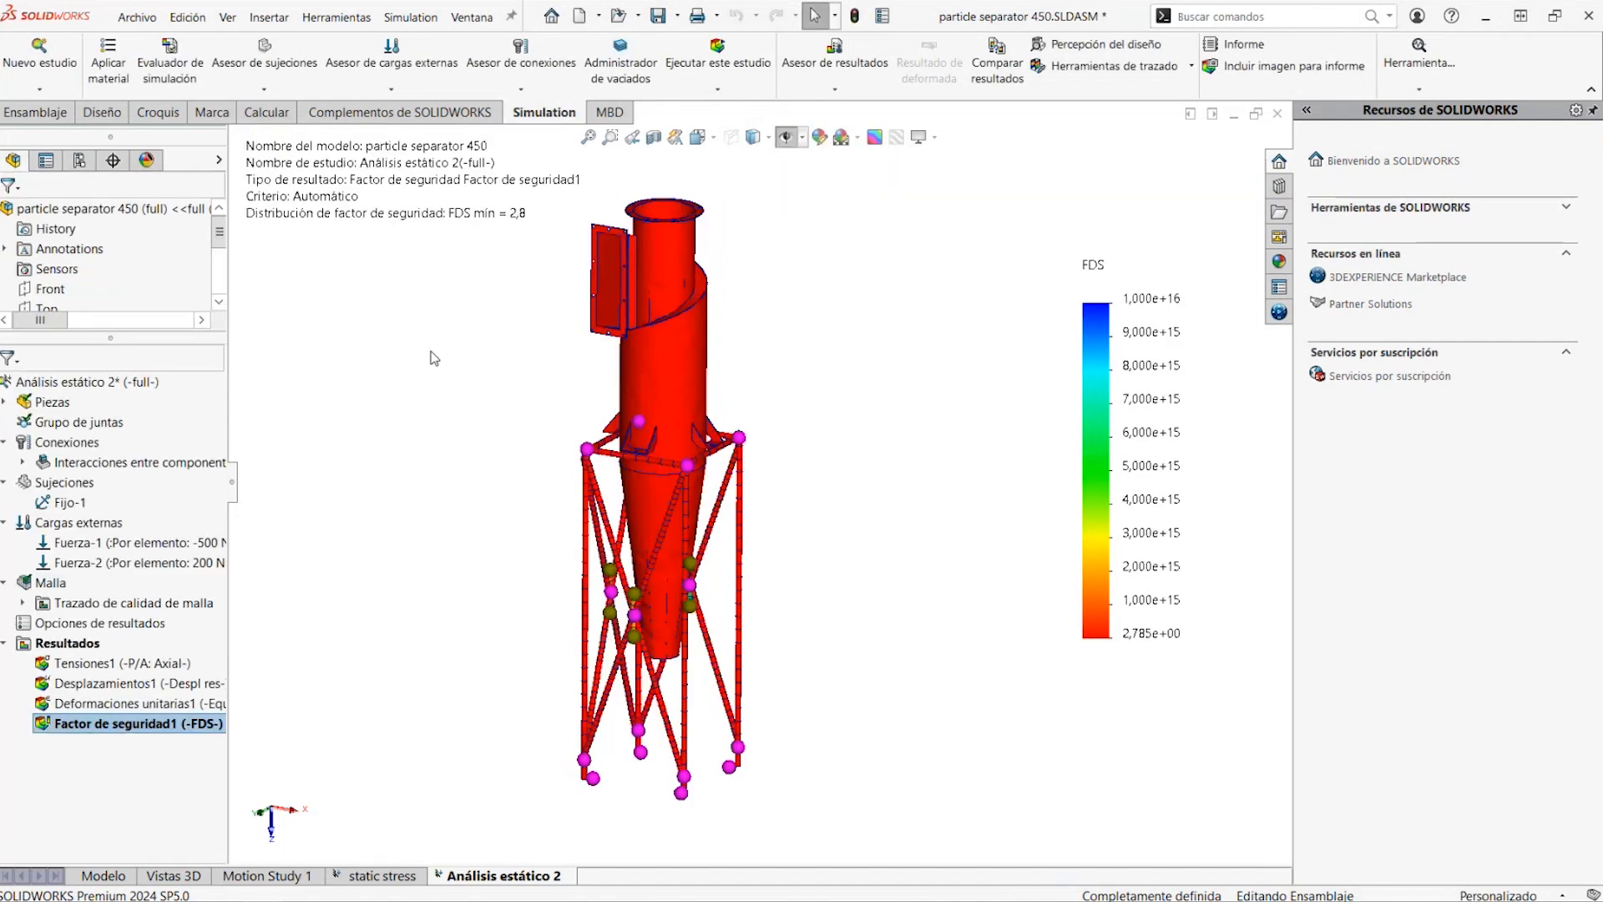
Animate the Desplazamientos1 plot, close the animation, and inspect the deformed mounting brackets where they meet the support frame
{"action": "double_click", "coordinate": [123, 682]}
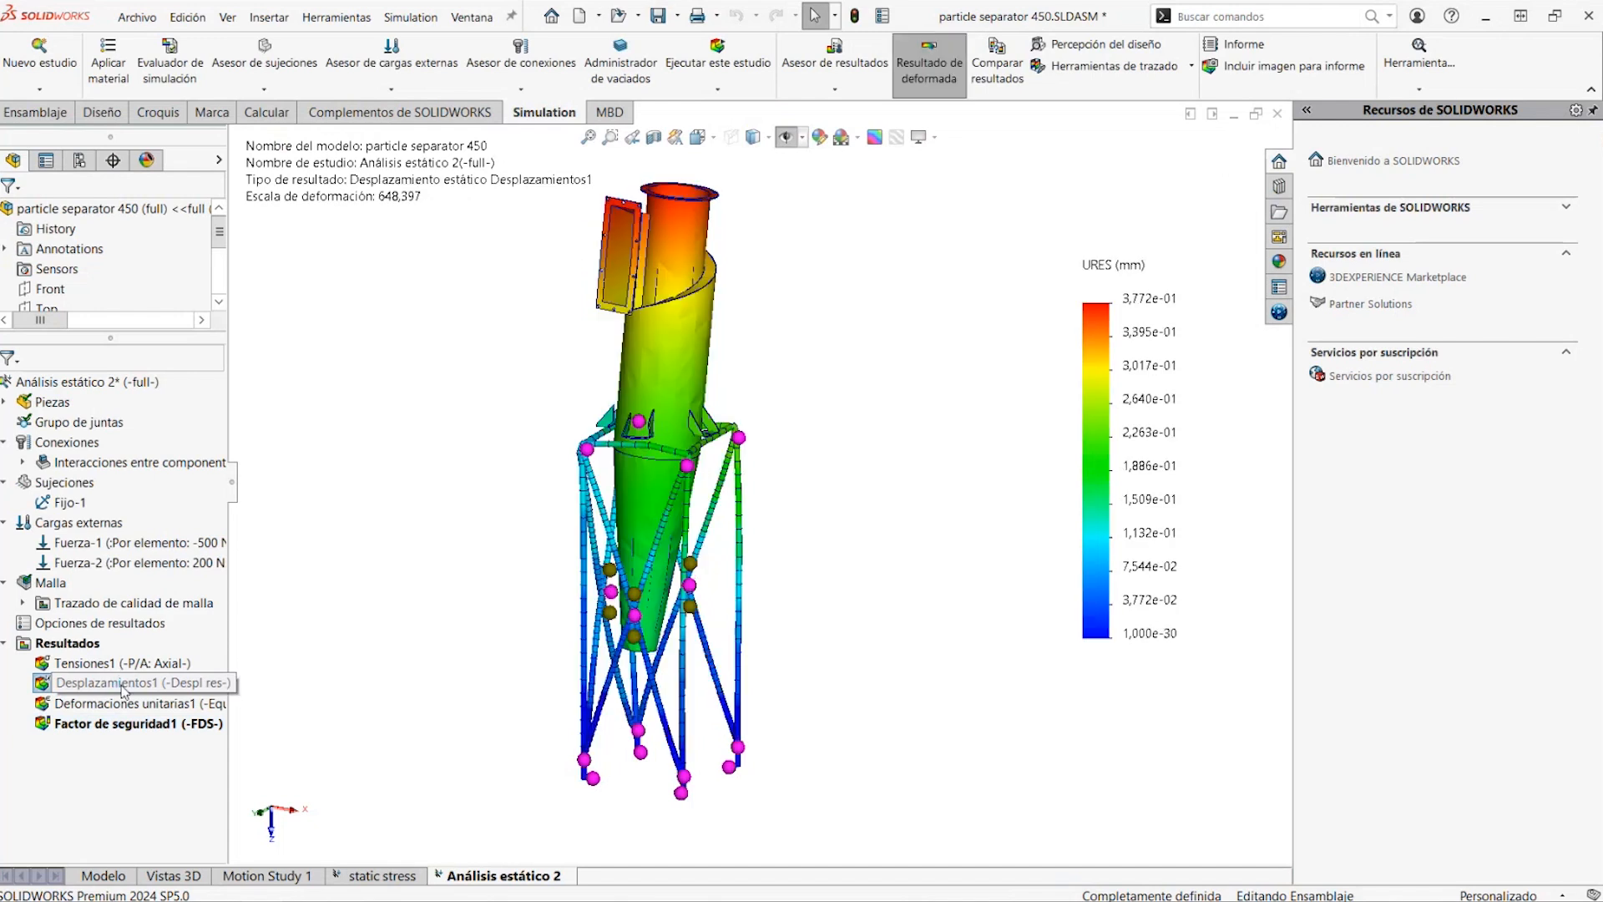
{"action": "right_click", "coordinate": [123, 686]}
{"action": "left_click", "coordinate": [170, 400]}
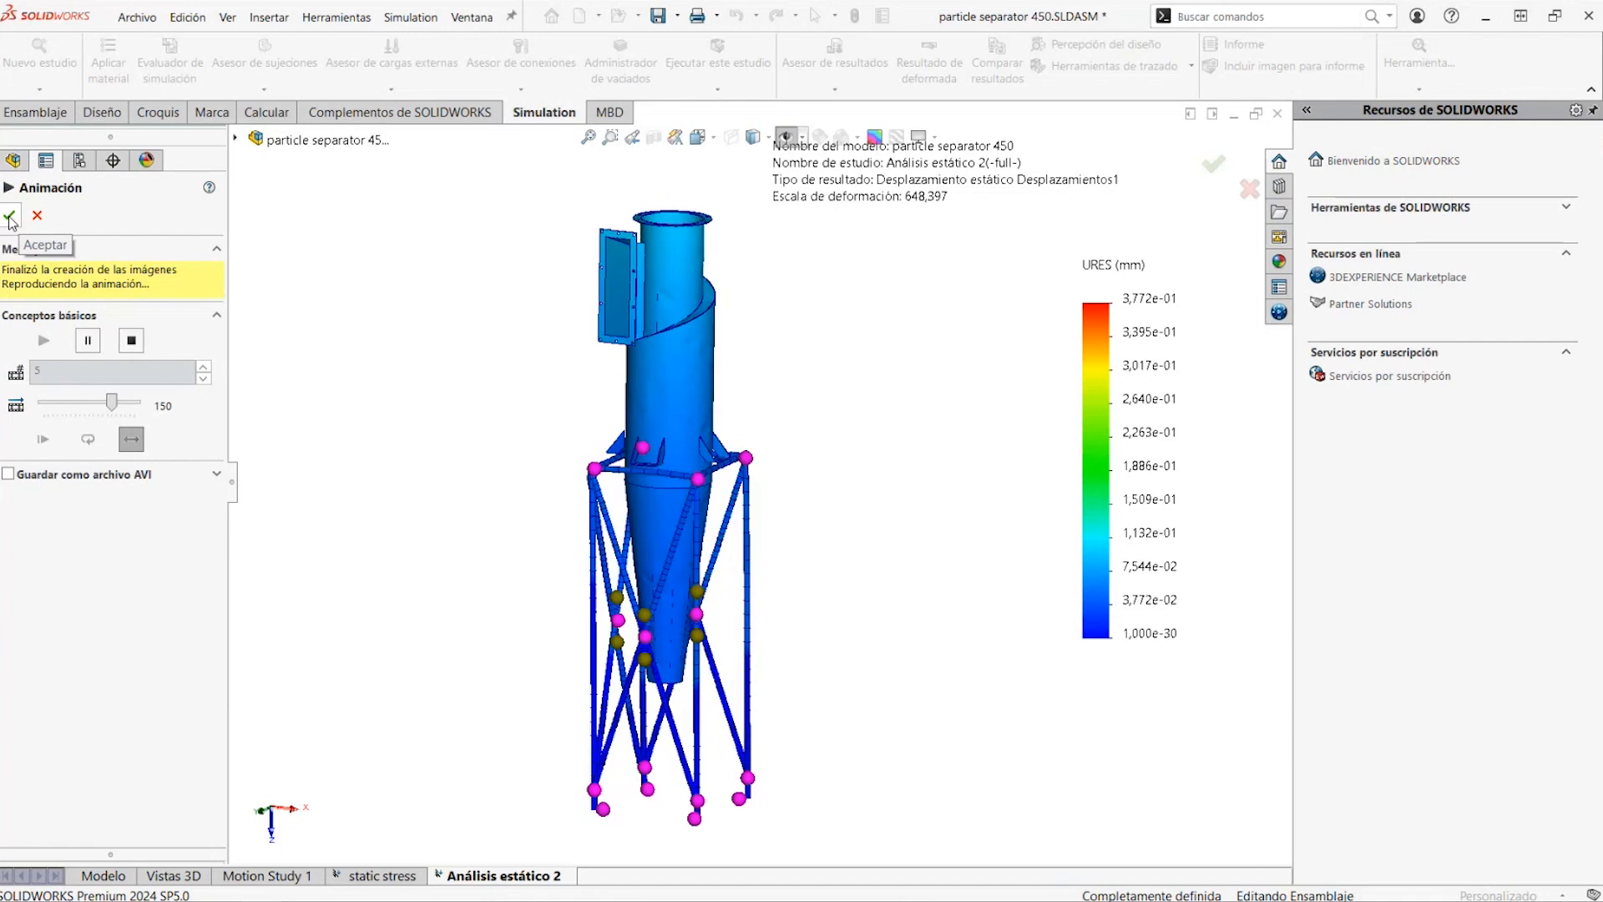
{"action": "left_click", "coordinate": [38, 216]}
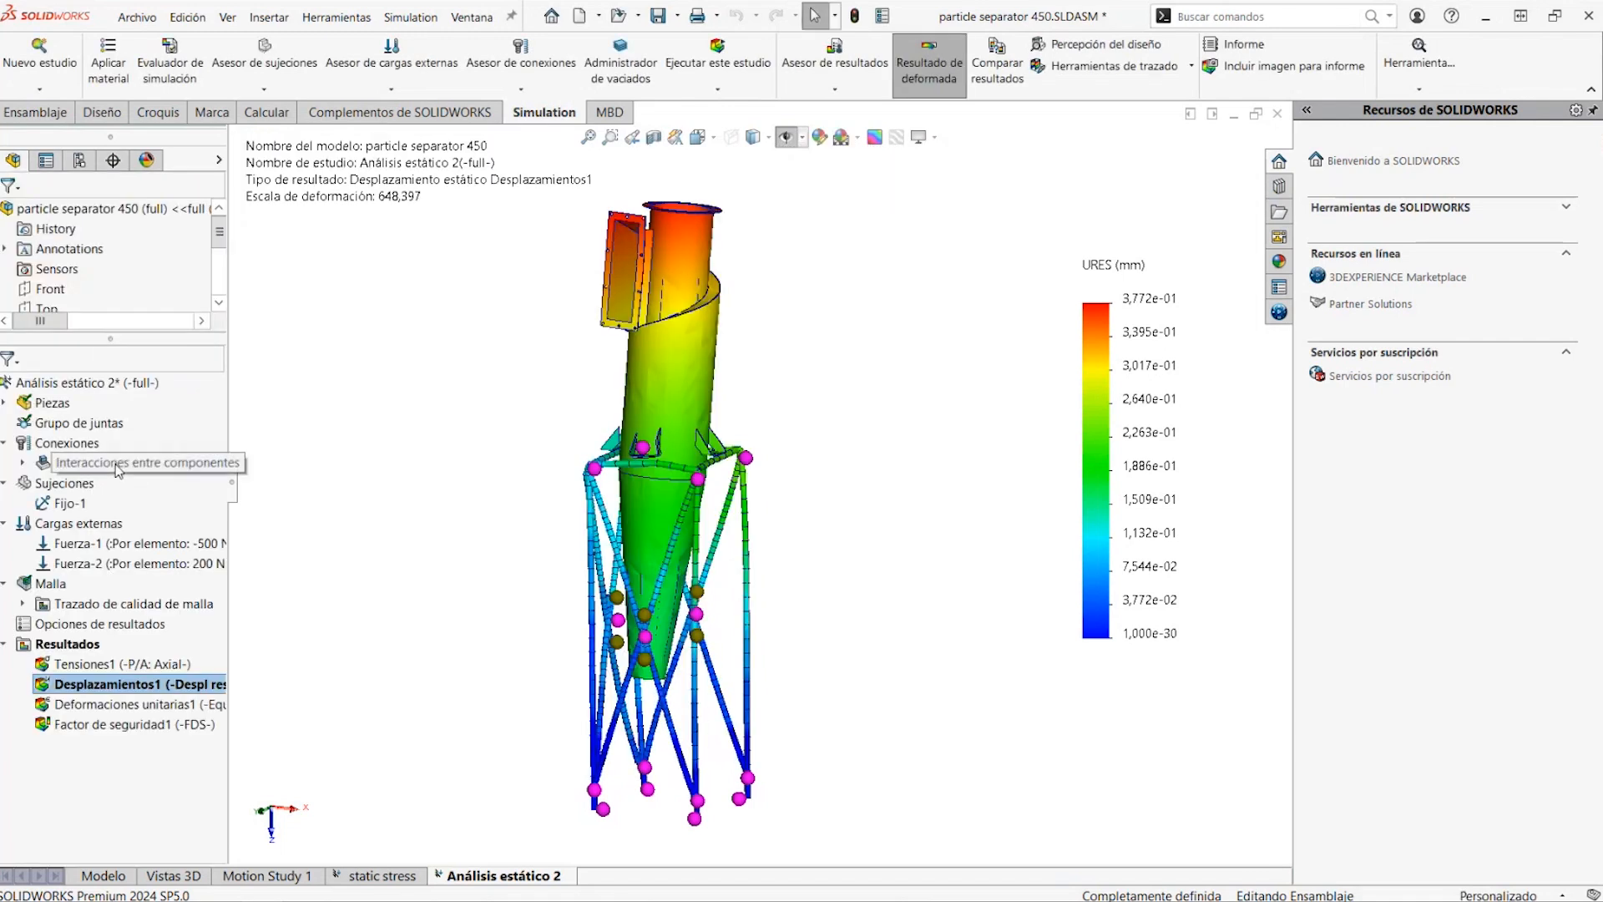
{"action": "left_click", "coordinate": [70, 445]}
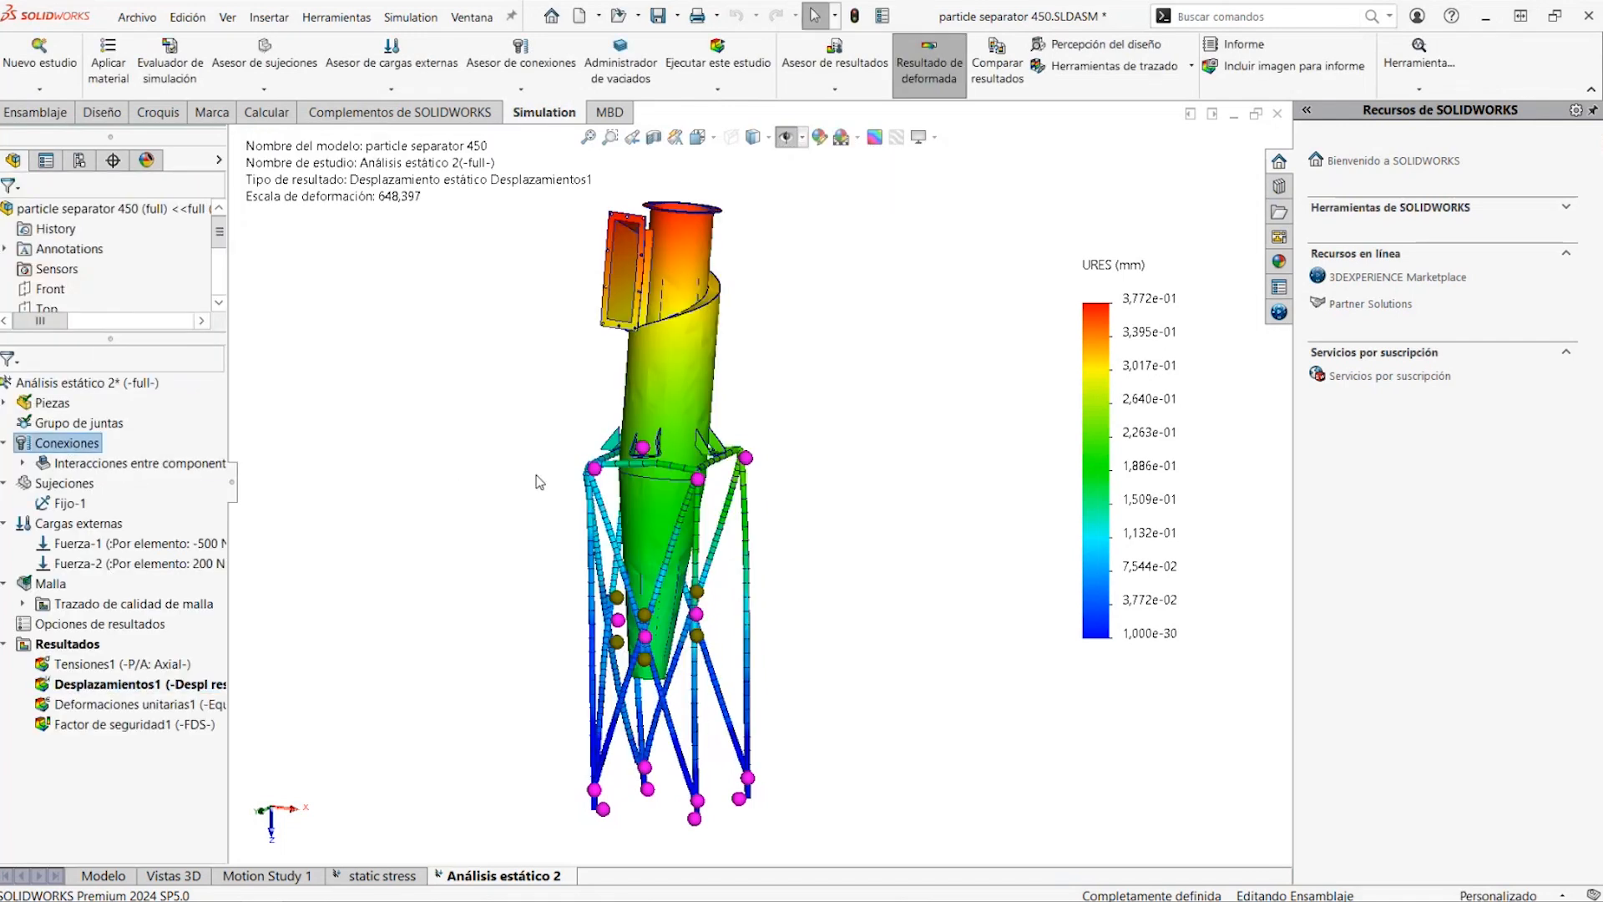
{"action": "scroll", "coordinate": [703, 469], "scroll_direction": "down", "scroll_amount": 5}
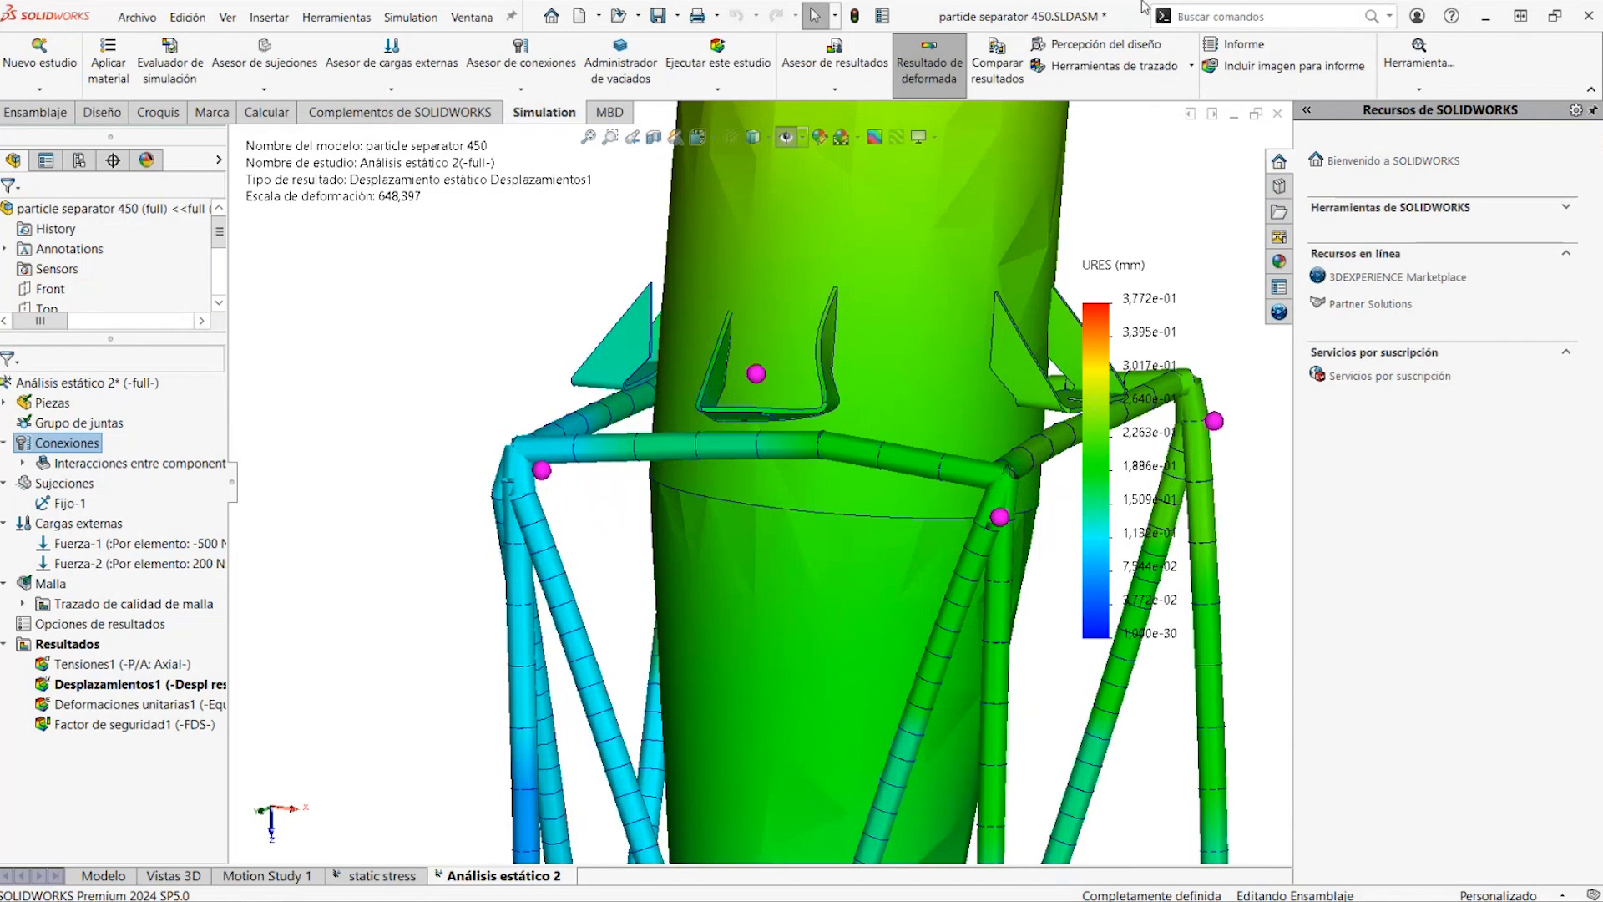
Close the particle separator assembly without saving and open the recent assembly pipingassembly
{"action": "left_click", "coordinate": [1278, 115]}
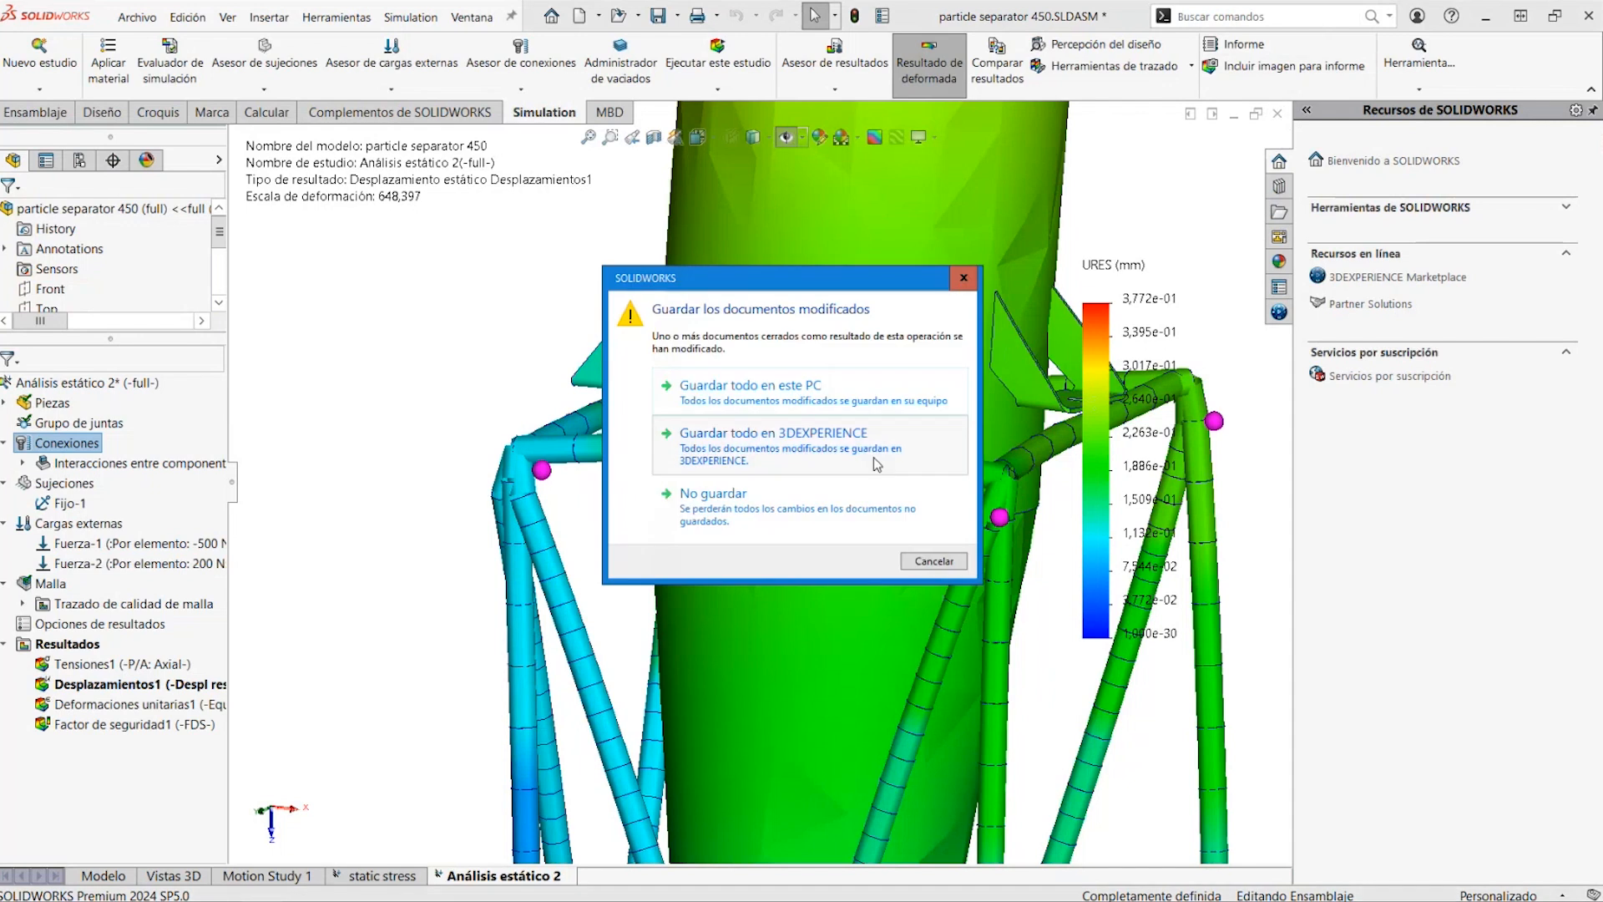
{"action": "left_click", "coordinate": [764, 519]}
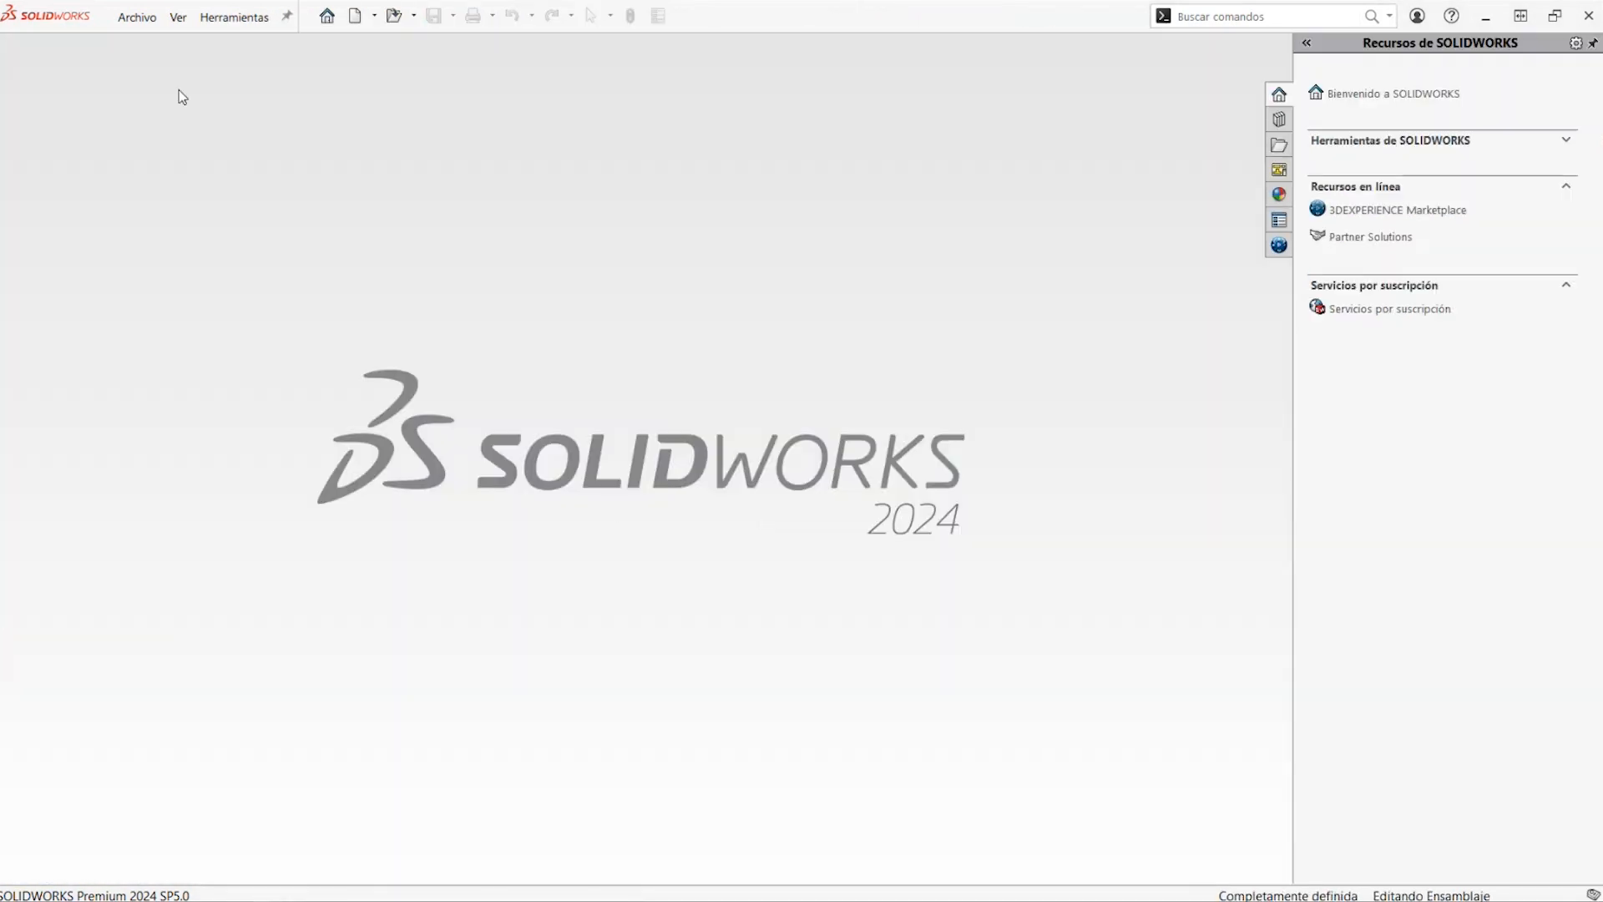
{"action": "left_click", "coordinate": [137, 19]}
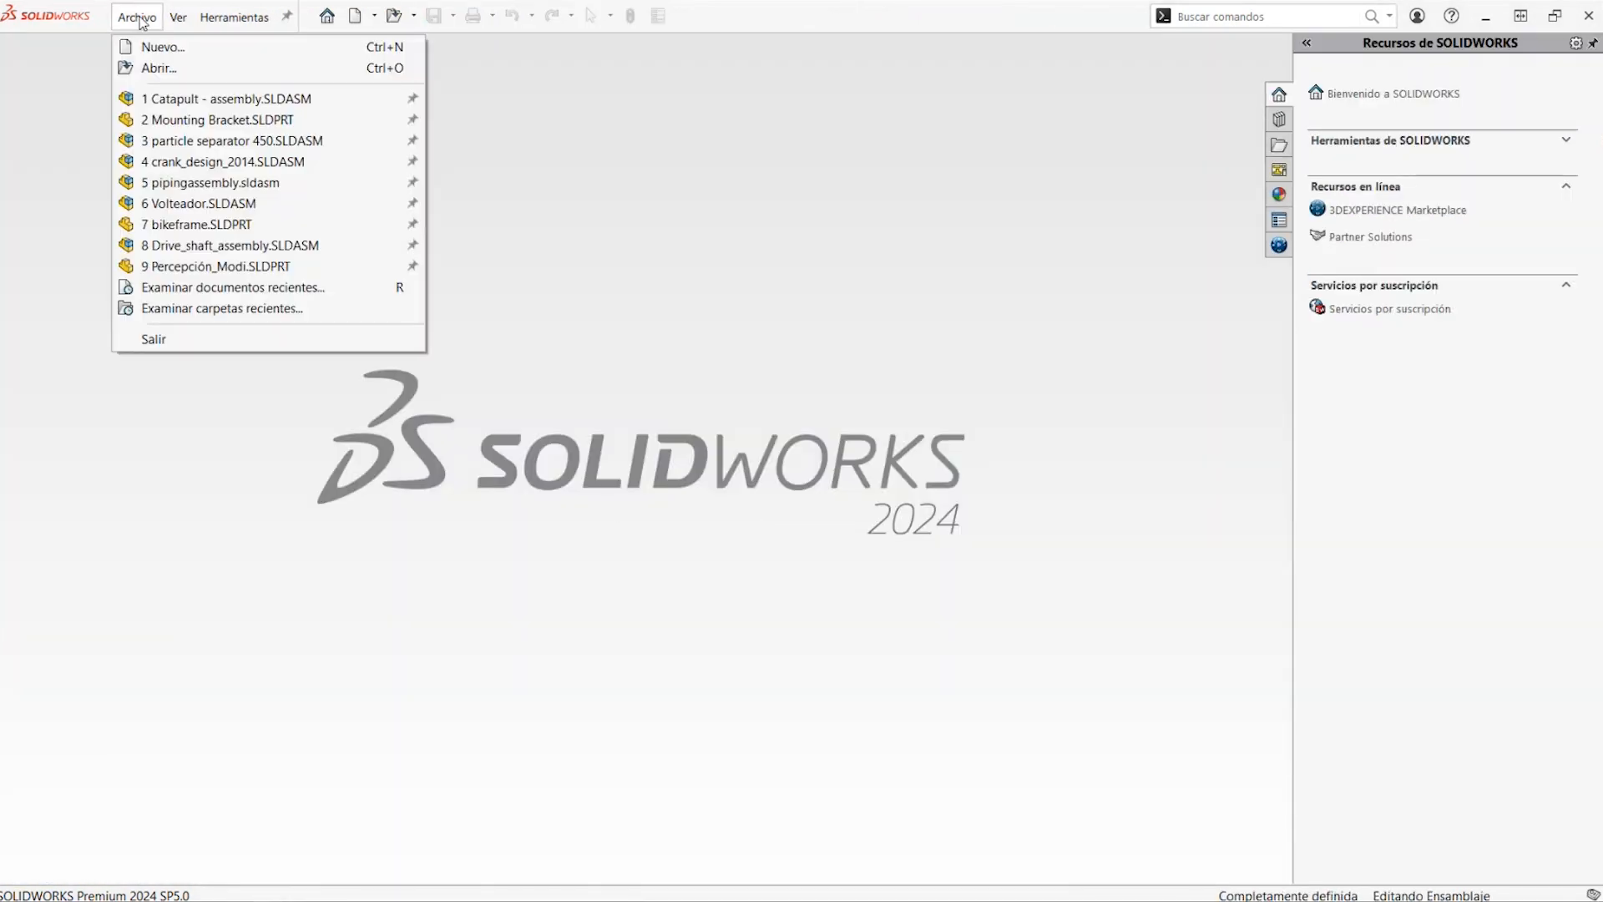
{"action": "left_click", "coordinate": [413, 15]}
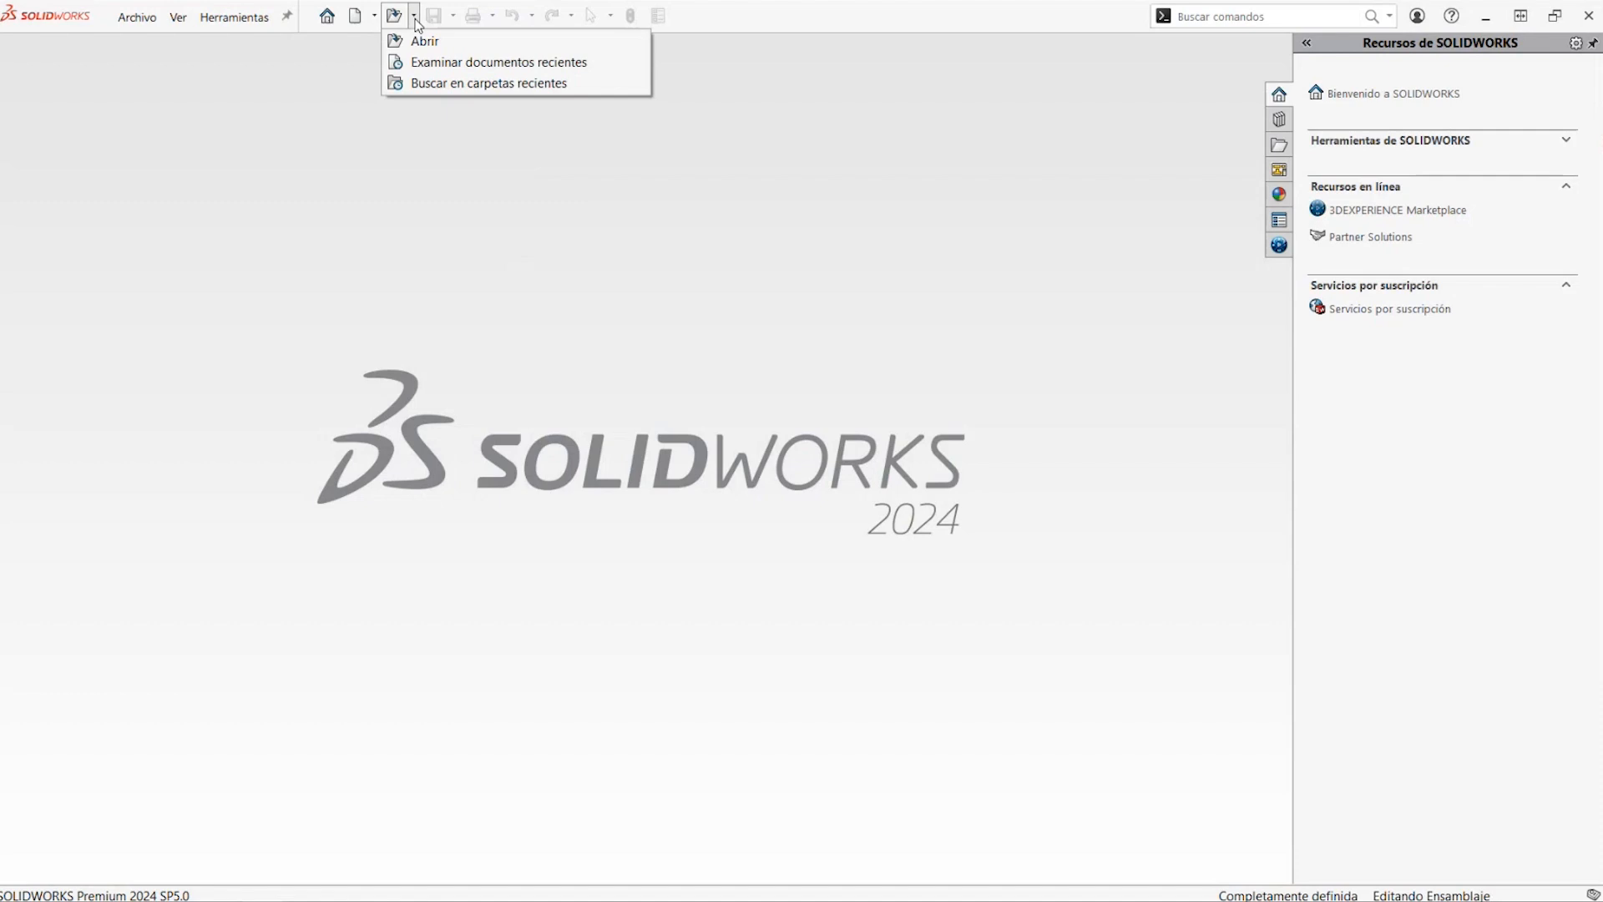
{"action": "left_click", "coordinate": [433, 62]}
{"action": "left_click", "coordinate": [1029, 361]}
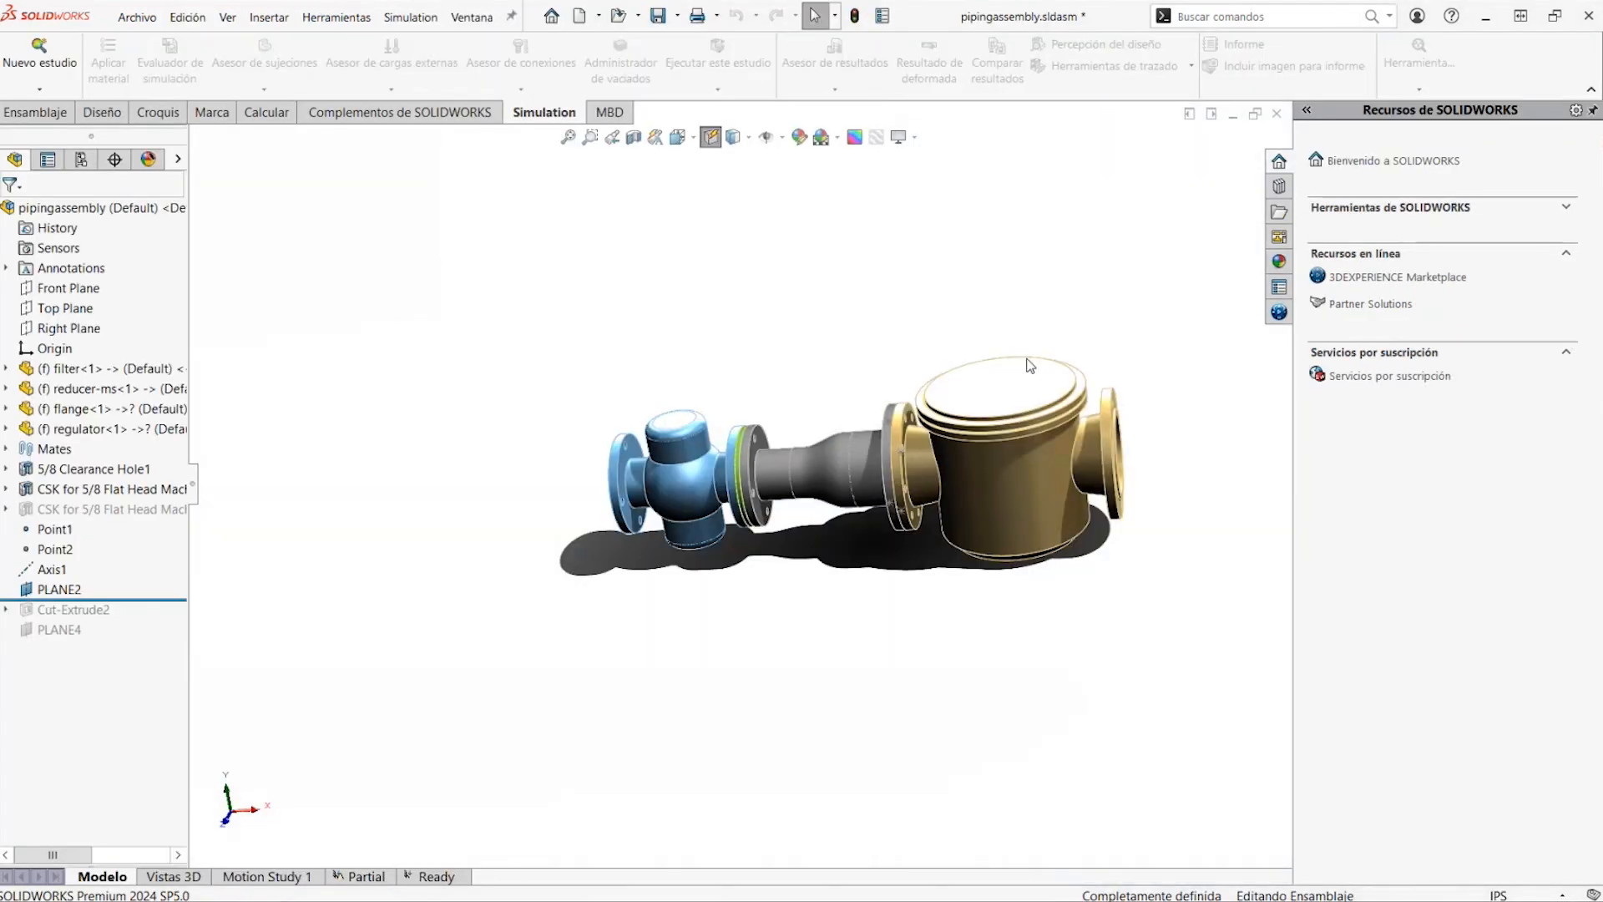
Inspect the piping assembly from another angle, open the study Ready, and widen the study tree to show the full names
{"action": "middle_click_drag", "start_coordinate": [998, 434], "coordinate": [1076, 422]}
{"action": "scroll", "coordinate": [1076, 427], "scroll_direction": "down", "scroll_amount": 2}
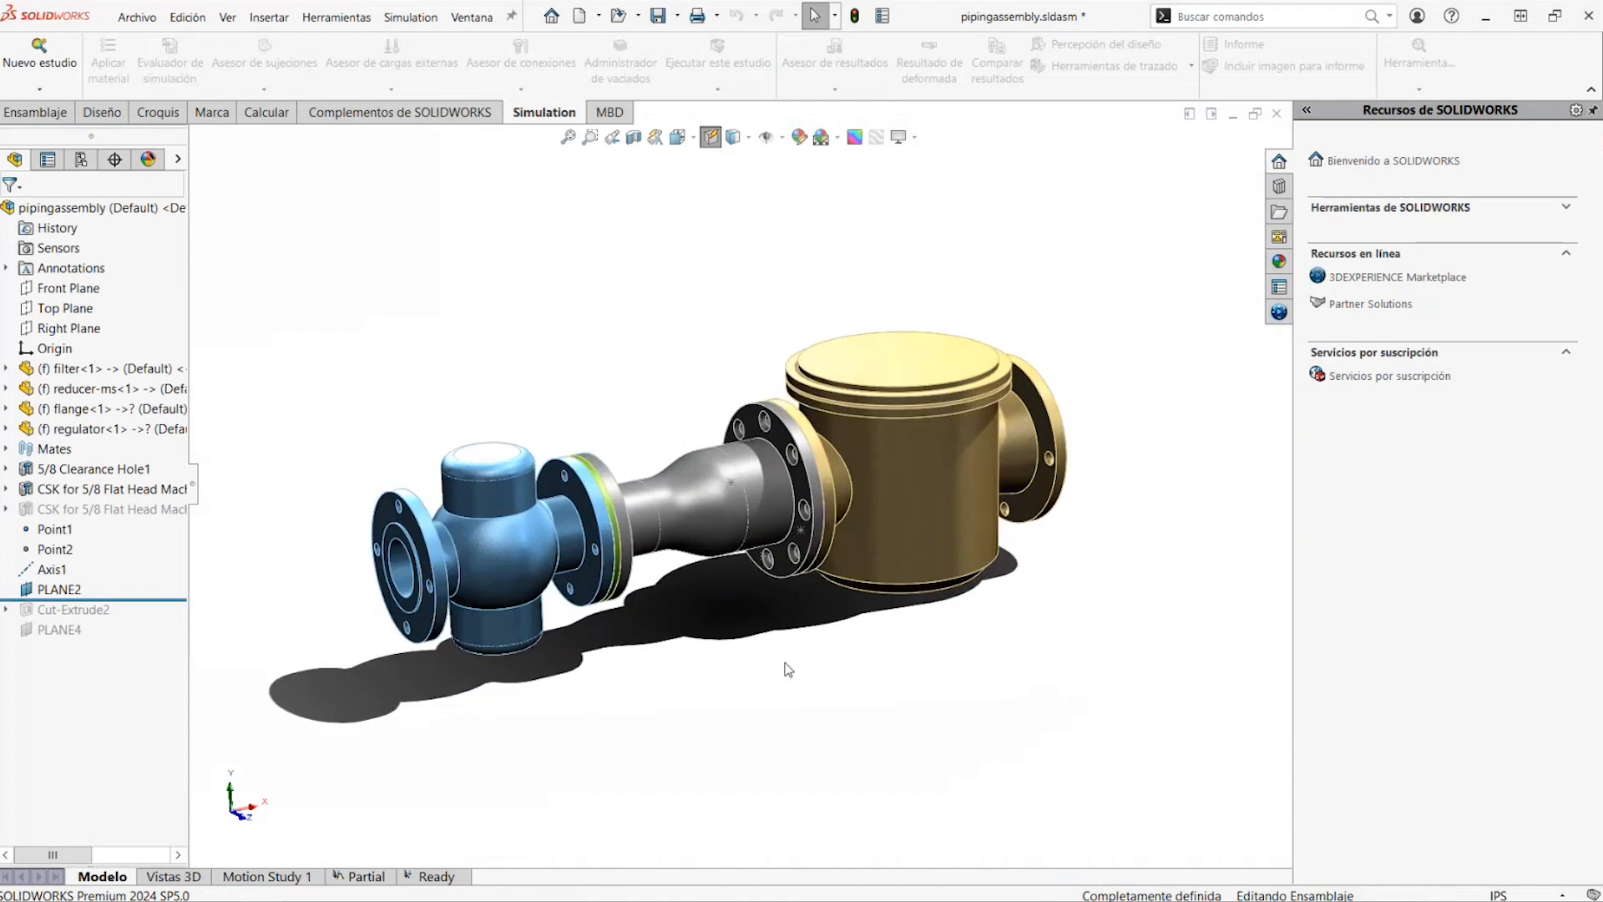
{"action": "middle_click_drag", "start_coordinate": [666, 503], "coordinate": [676, 504]}
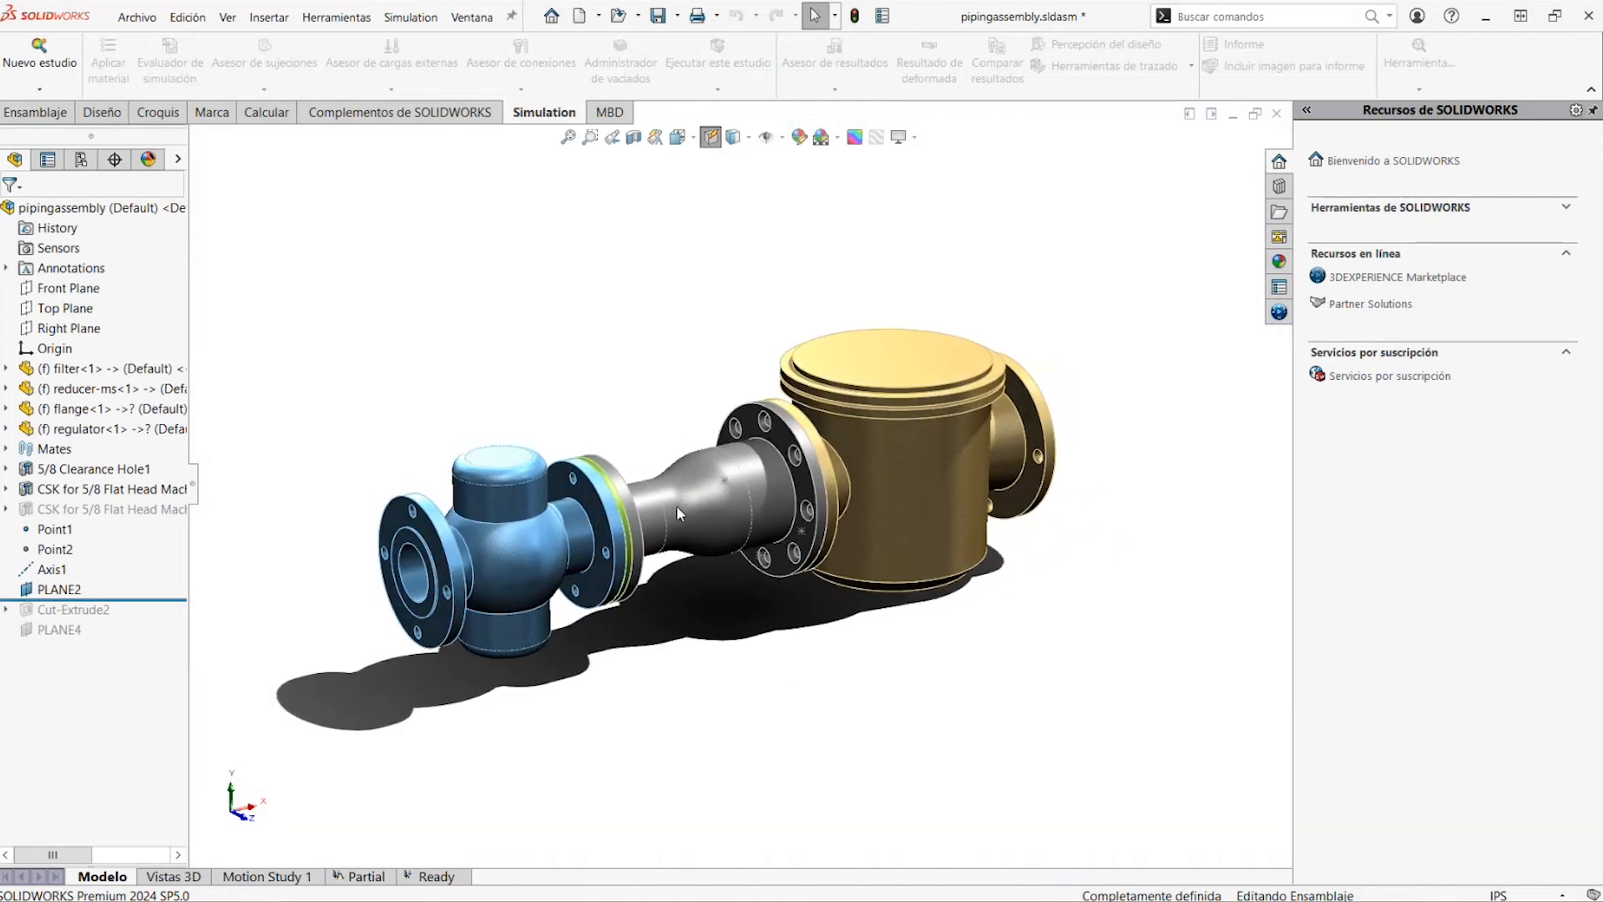
{"action": "left_click", "coordinate": [448, 878]}
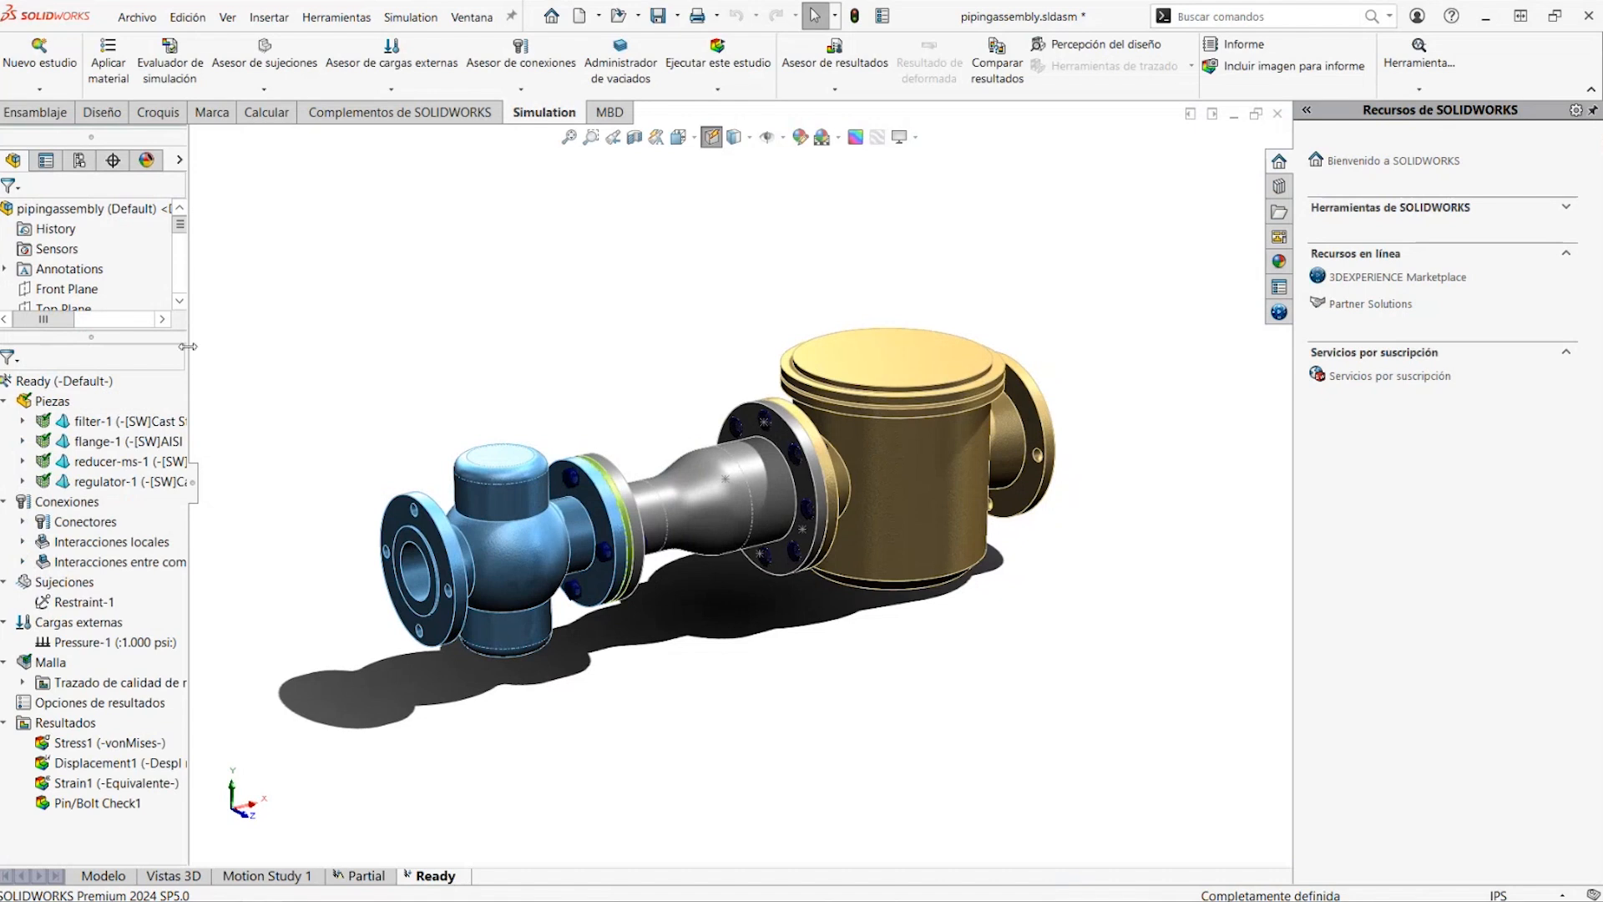
{"action": "left_click_drag", "start_coordinate": [187, 346], "coordinate": [281, 376]}
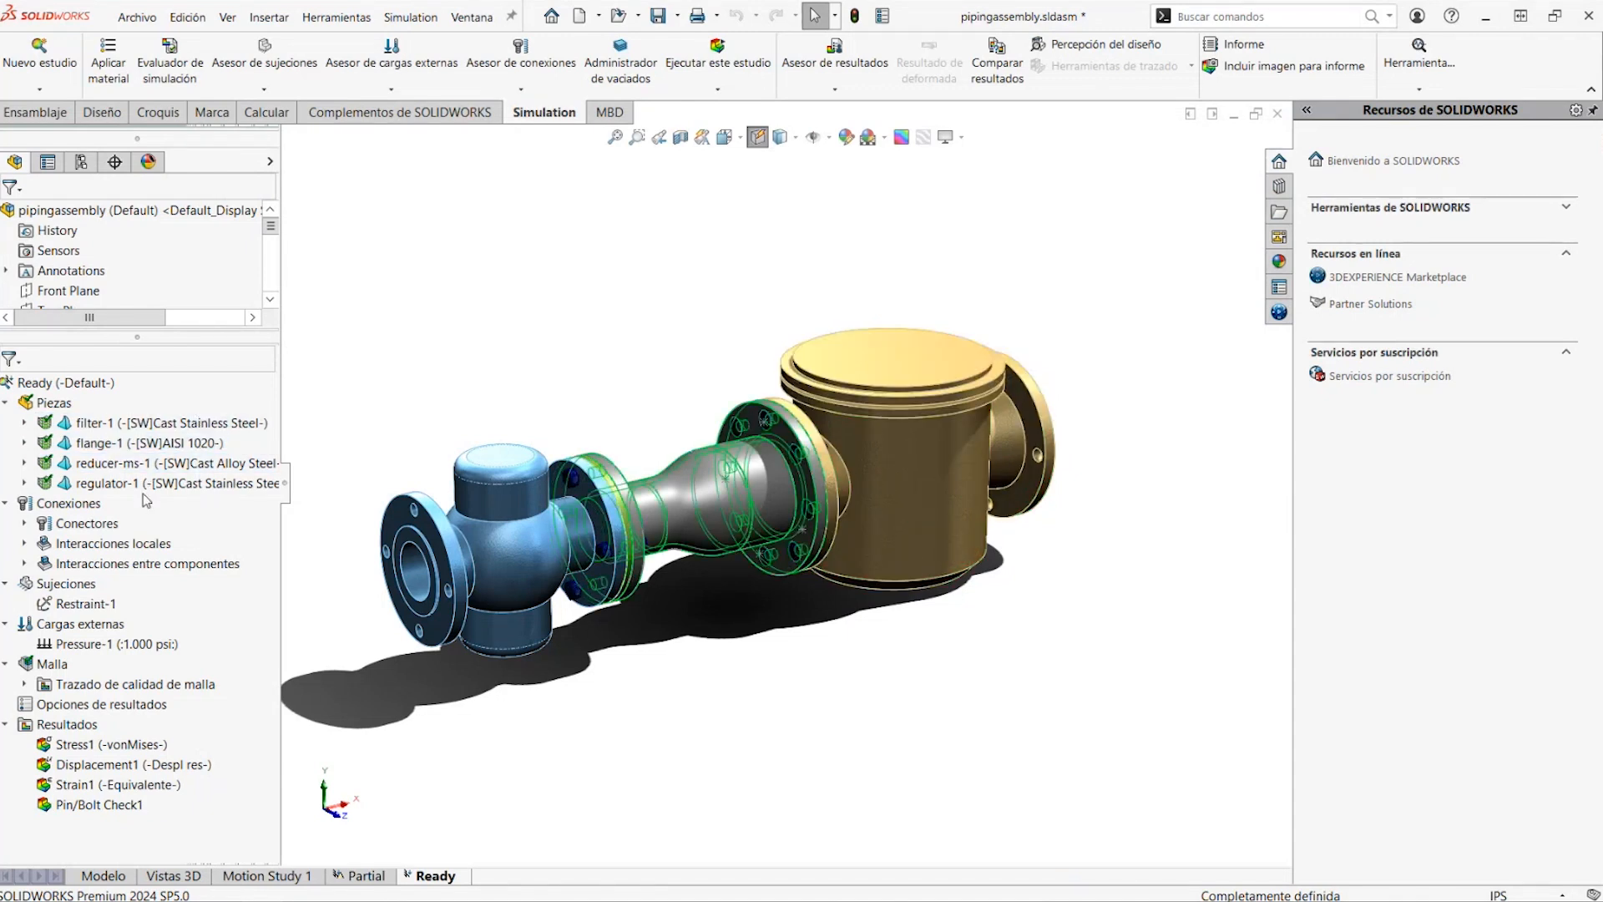
Expand the study's connectors, open the connections advisor from Bolt Series-1, and inspect the reducer's bolted flange
{"action": "left_click", "coordinate": [27, 524]}
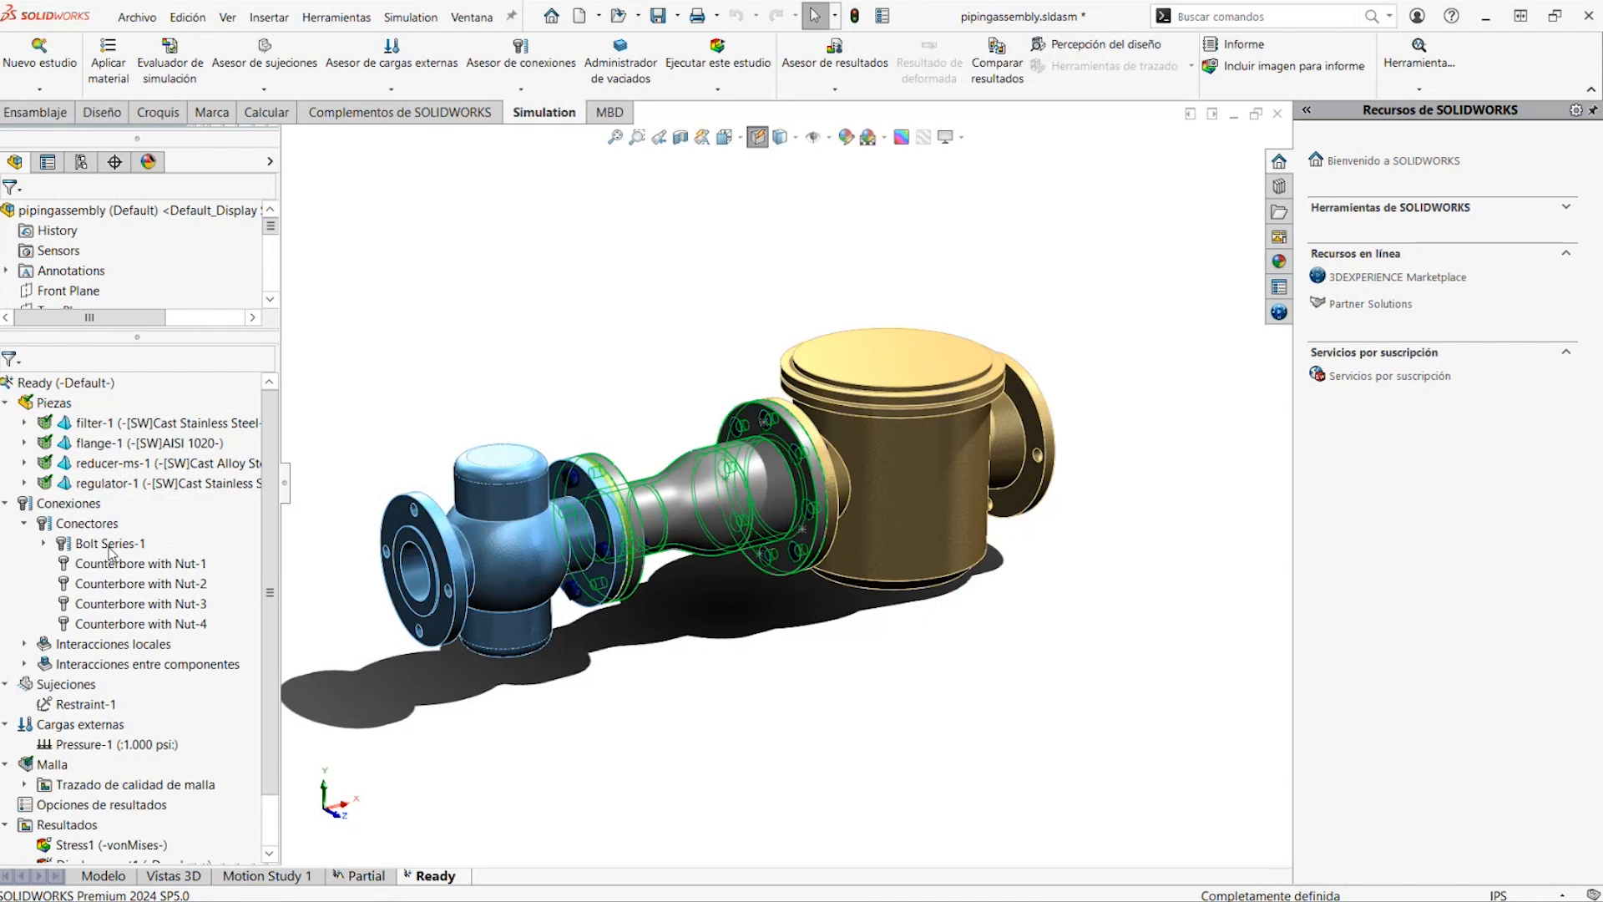
{"action": "right_click", "coordinate": [111, 551]}
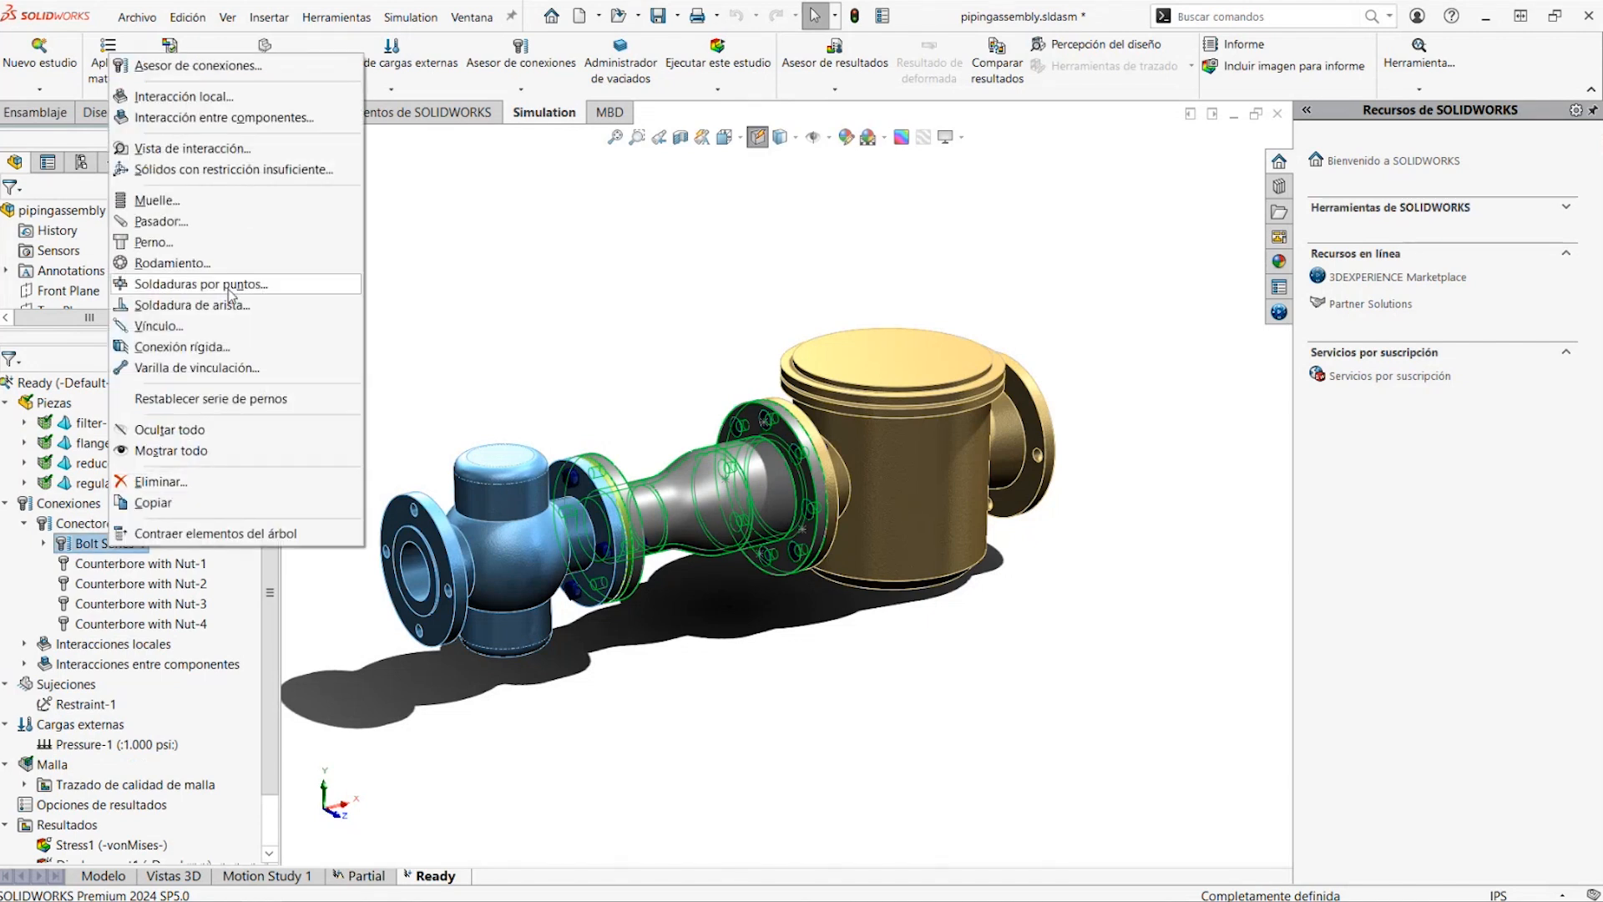
{"action": "left_click", "coordinate": [196, 65]}
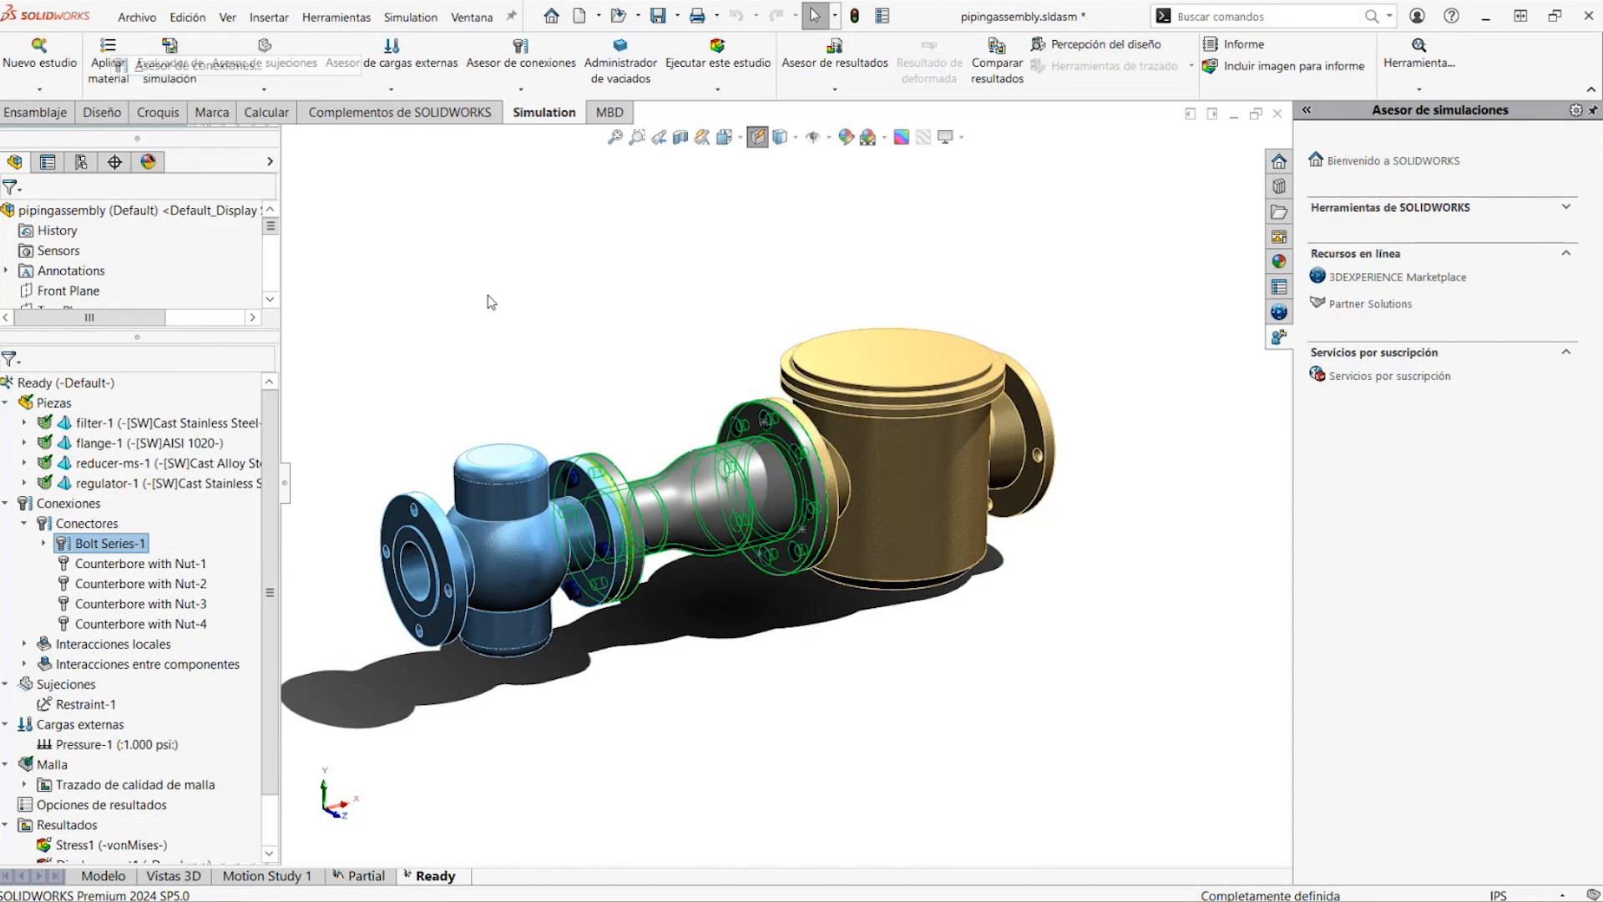
{"action": "scroll", "coordinate": [796, 459], "scroll_direction": "down", "scroll_amount": 6}
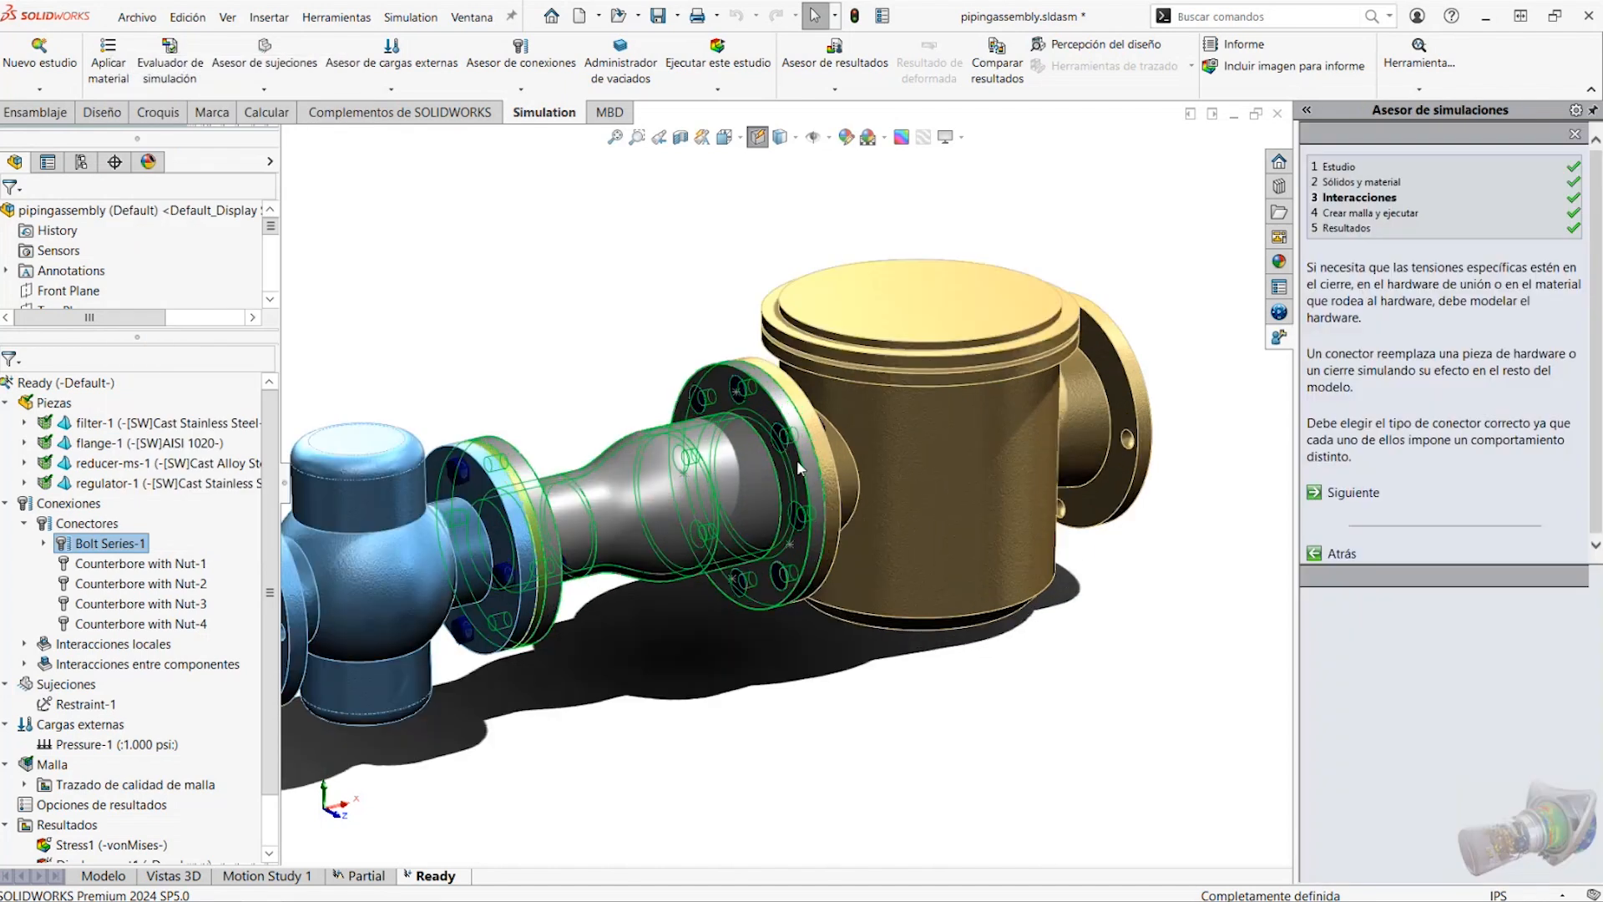
{"action": "middle_click_drag", "start_coordinate": [694, 375], "coordinate": [785, 433]}
{"action": "scroll", "coordinate": [797, 443], "scroll_direction": "up", "scroll_amount": 3}
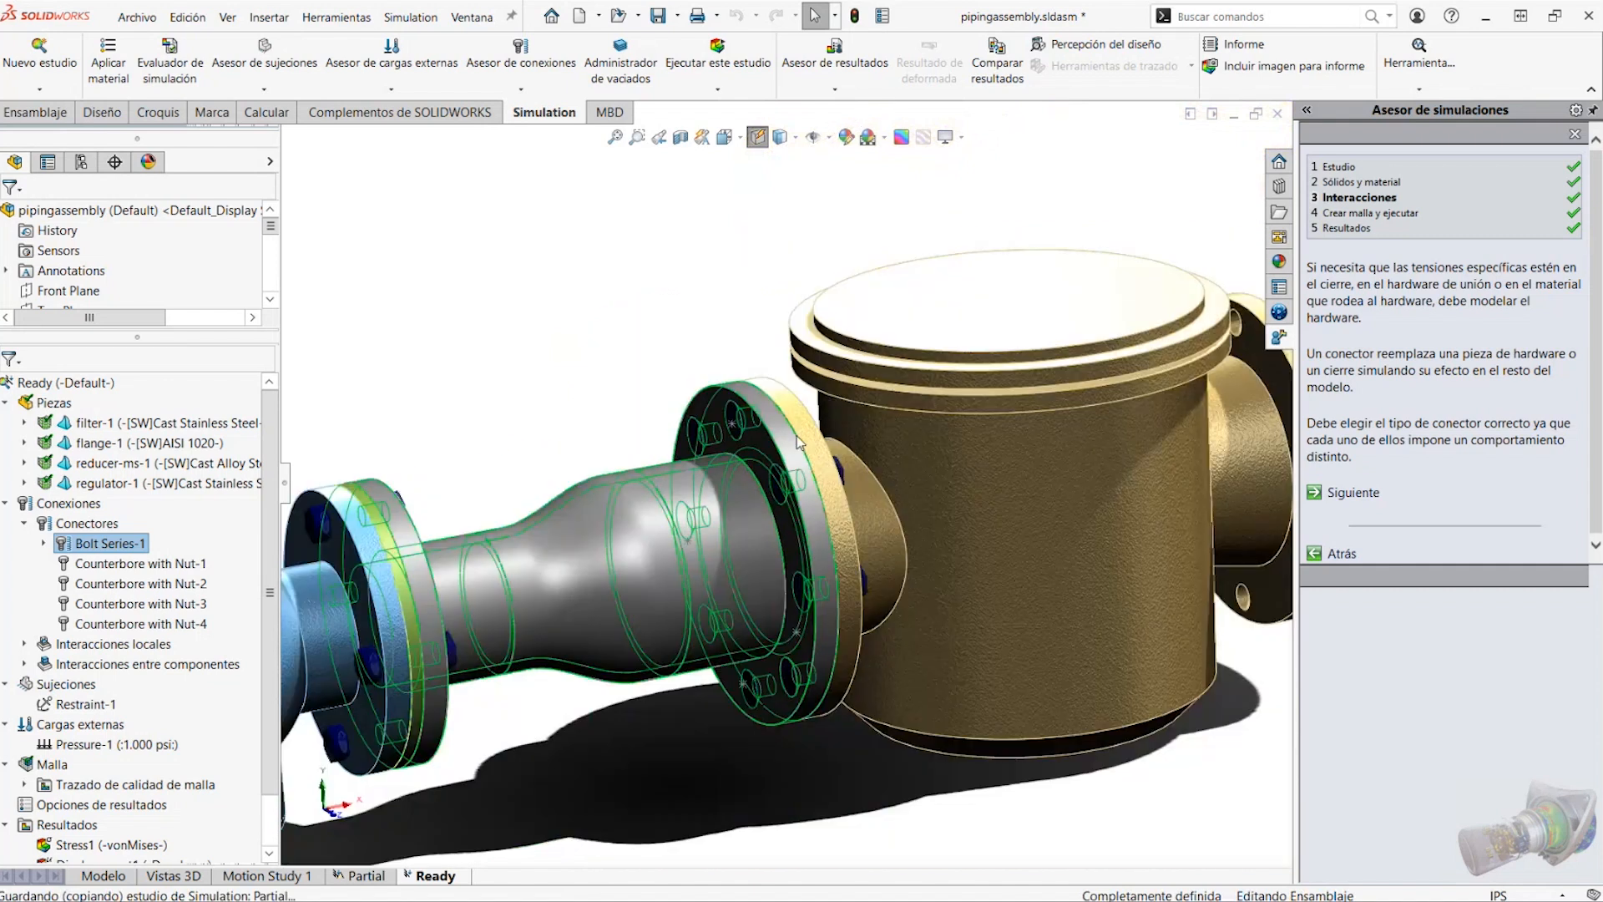
In the advisor, choose Pernos as the replaced hardware, view the contact interaction settings, and cancel the definition
{"action": "left_click", "coordinate": [1357, 493]}
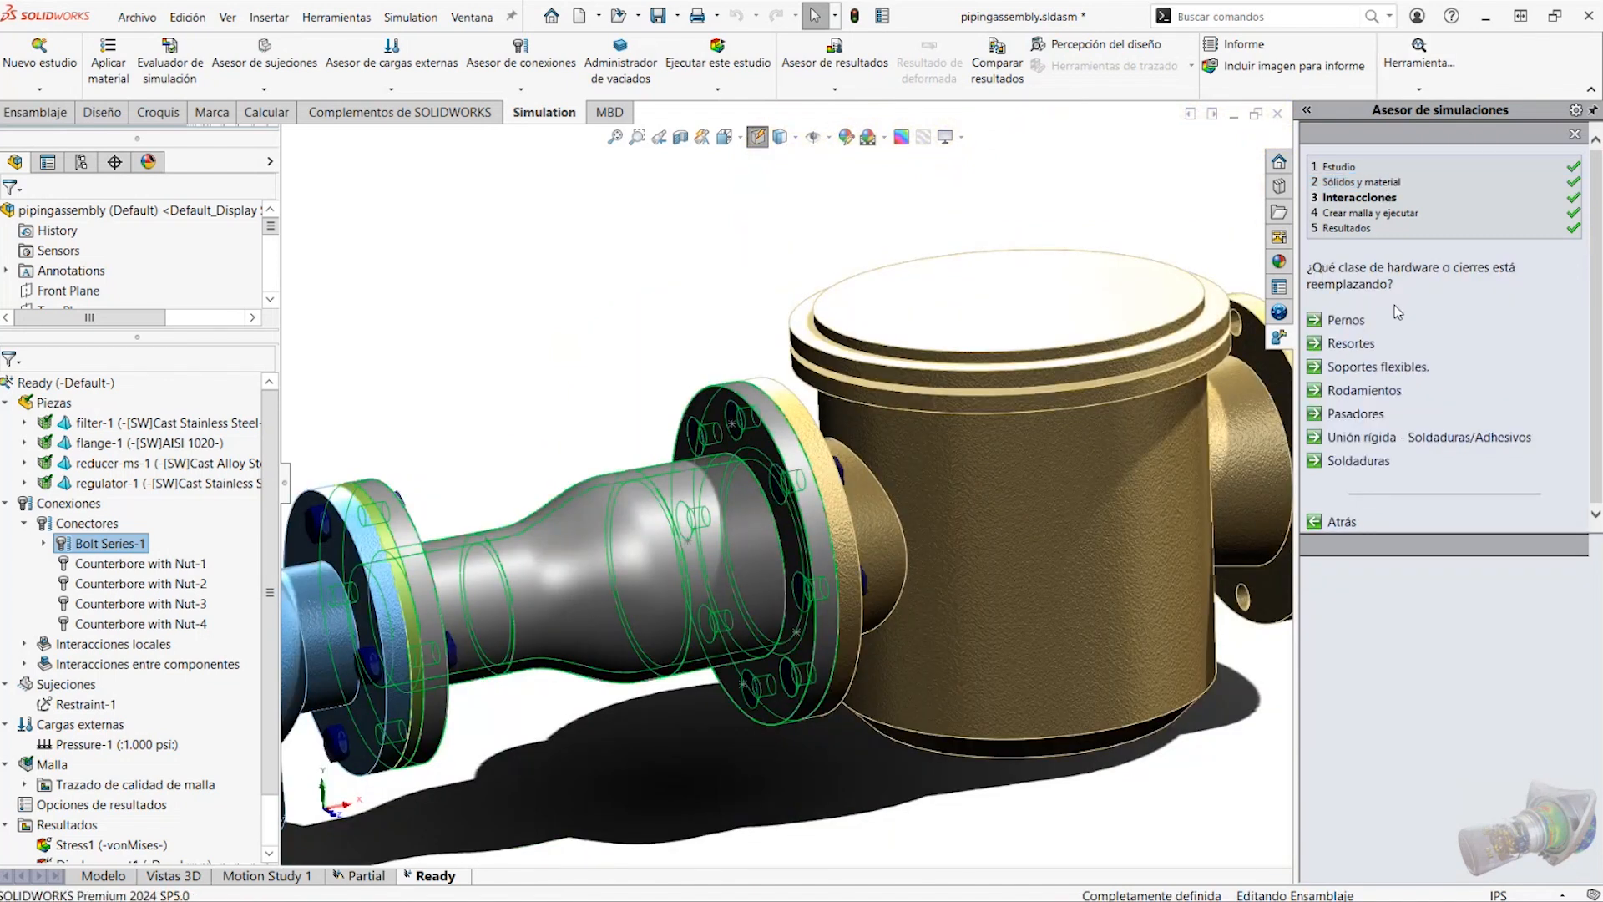
{"action": "left_click", "coordinate": [1346, 320]}
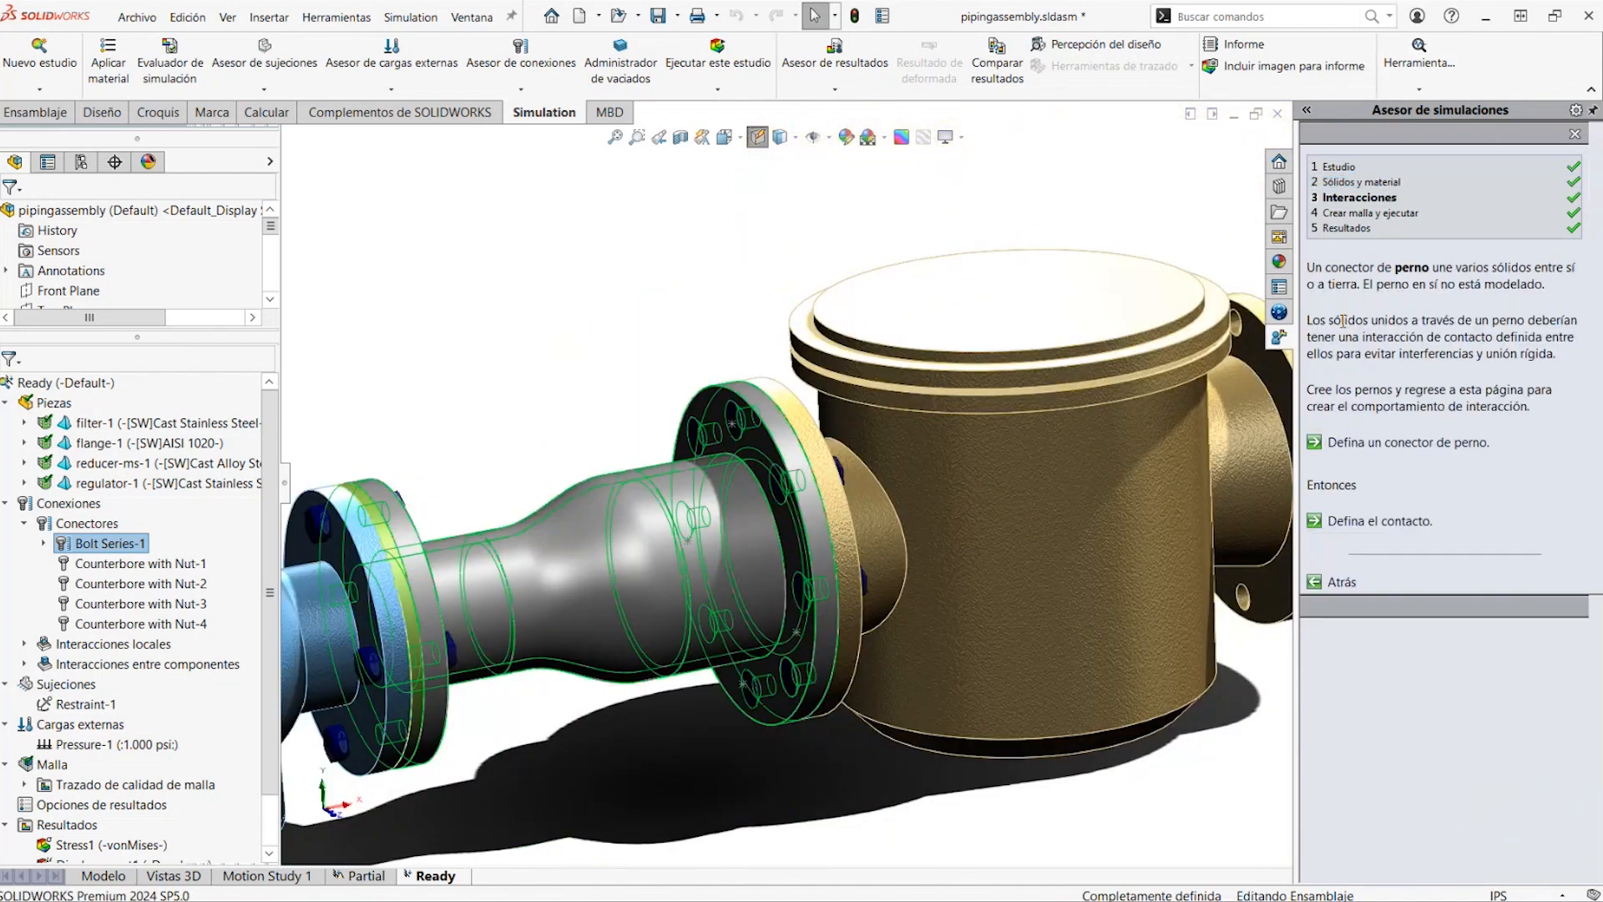
{"action": "left_click", "coordinate": [1357, 522]}
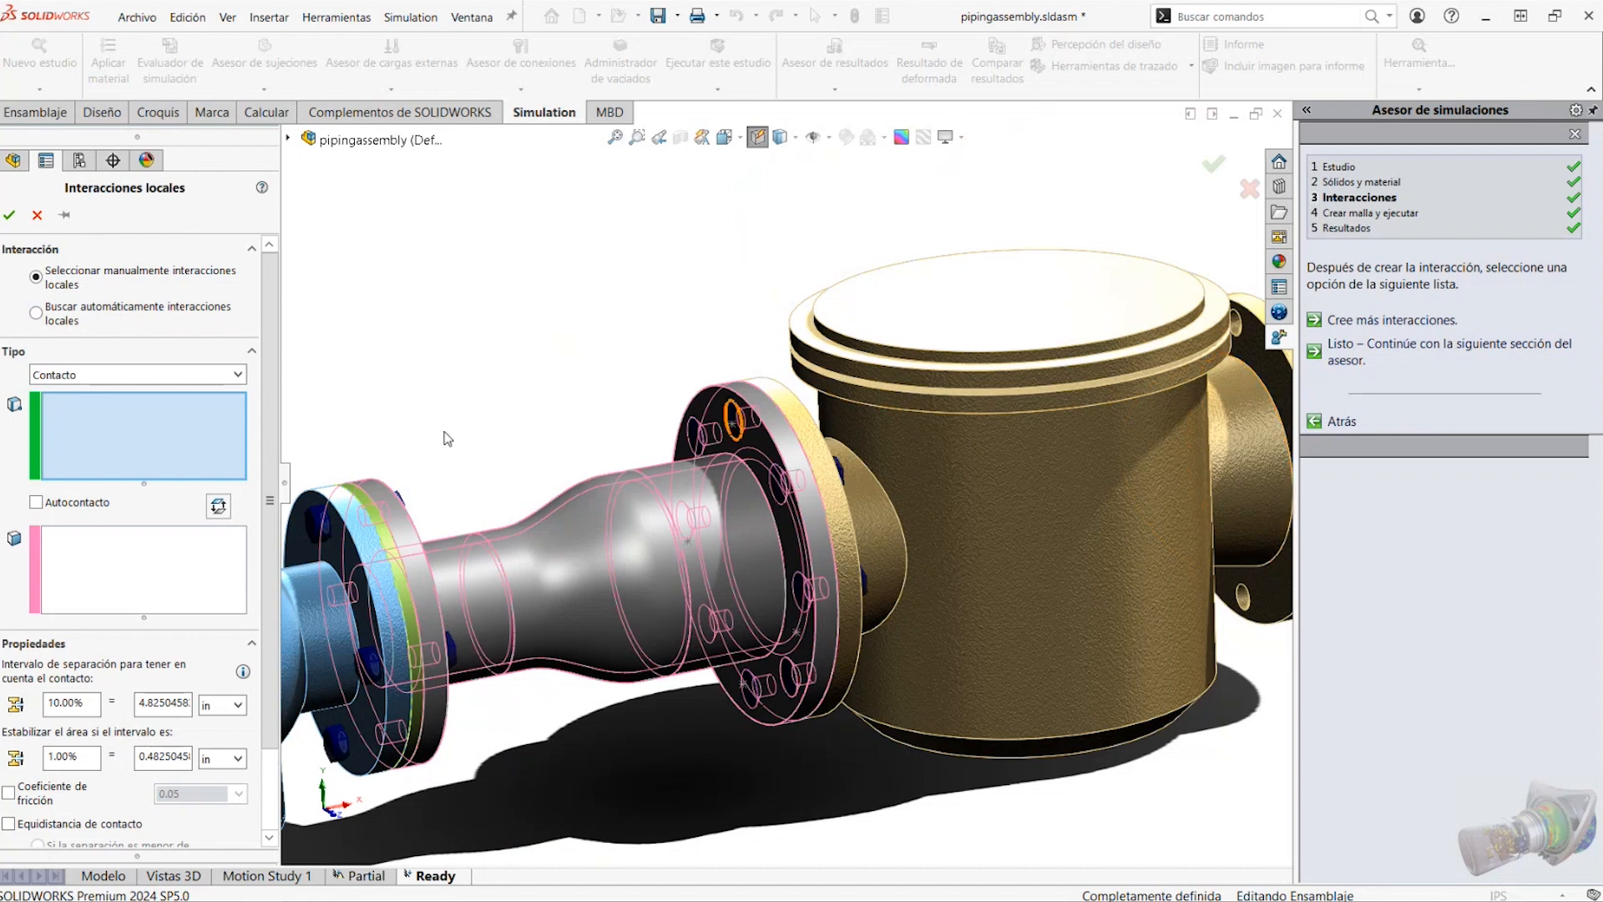
{"action": "left_click", "coordinate": [42, 217]}
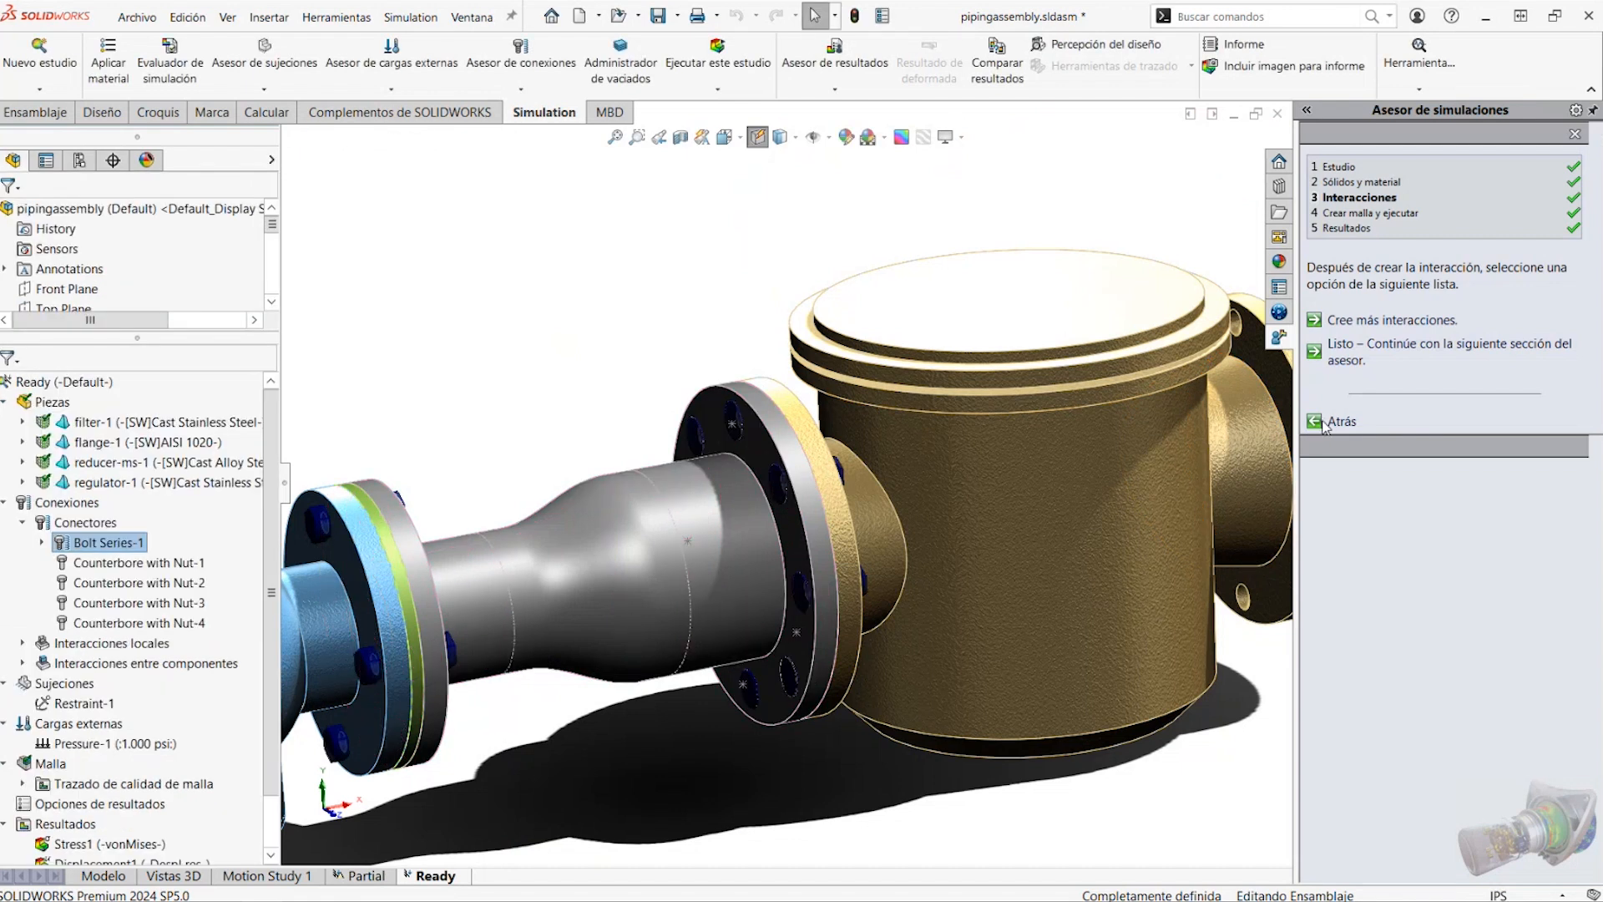
Return to the advisor's bolt guidance, review the options for a new Tornillo connector, and close it without defining one
{"action": "left_click", "coordinate": [1340, 423]}
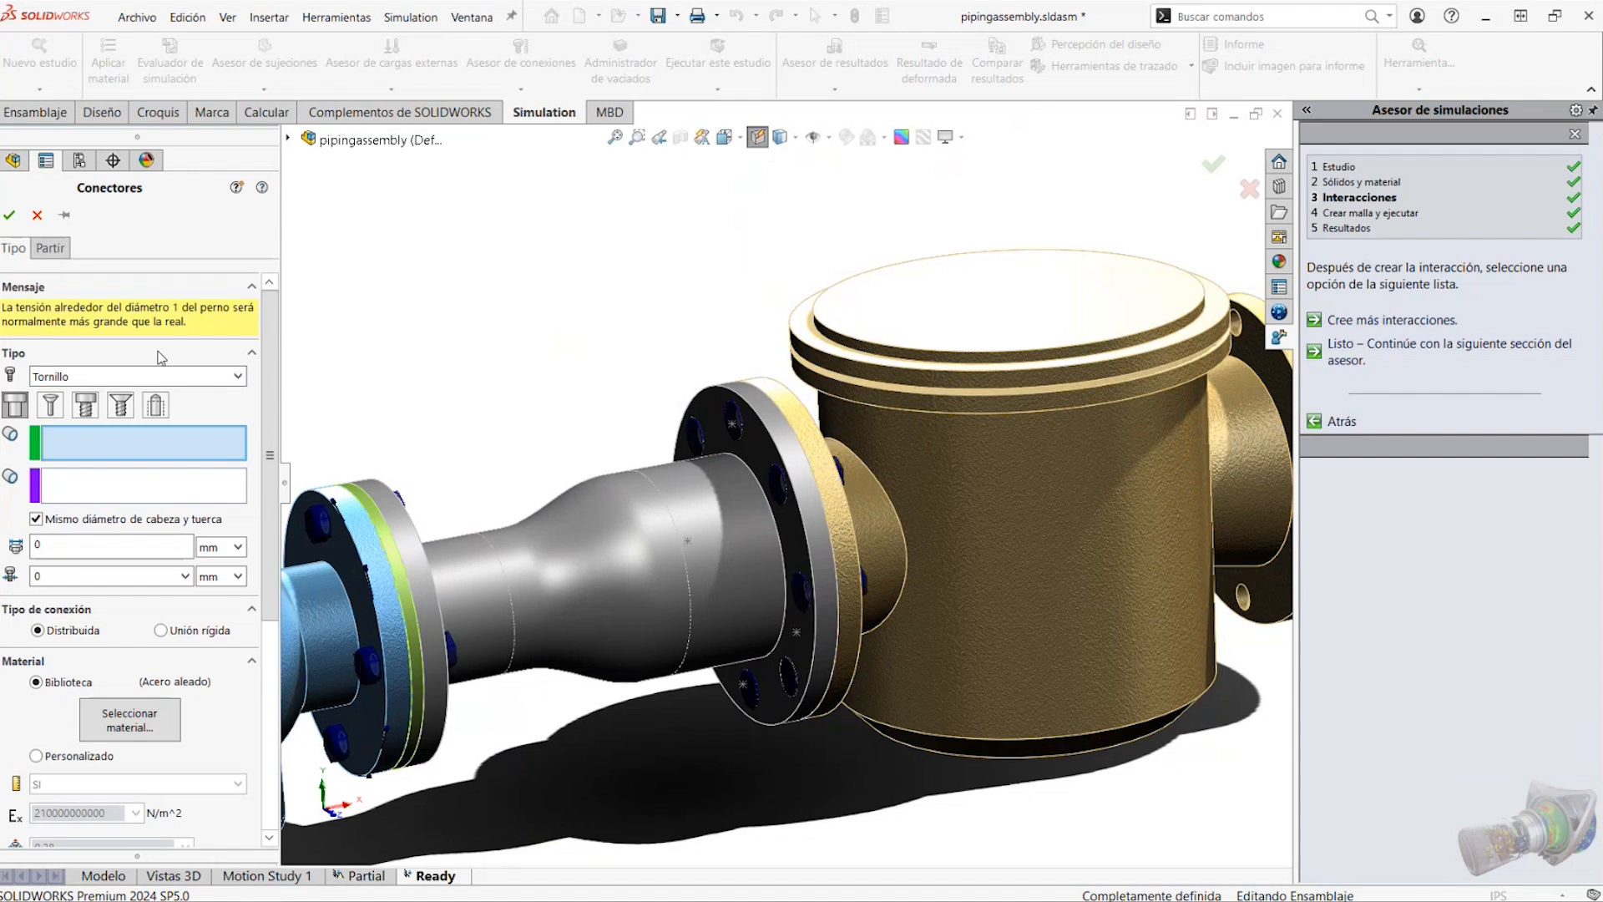
{"action": "mouse_move", "coordinate": [272, 373]}
{"action": "left_mouse_down"}
{"action": "mouse_move", "coordinate": [260, 549]}
{"action": "mouse_move", "coordinate": [260, 381]}
{"action": "left_mouse_up"}
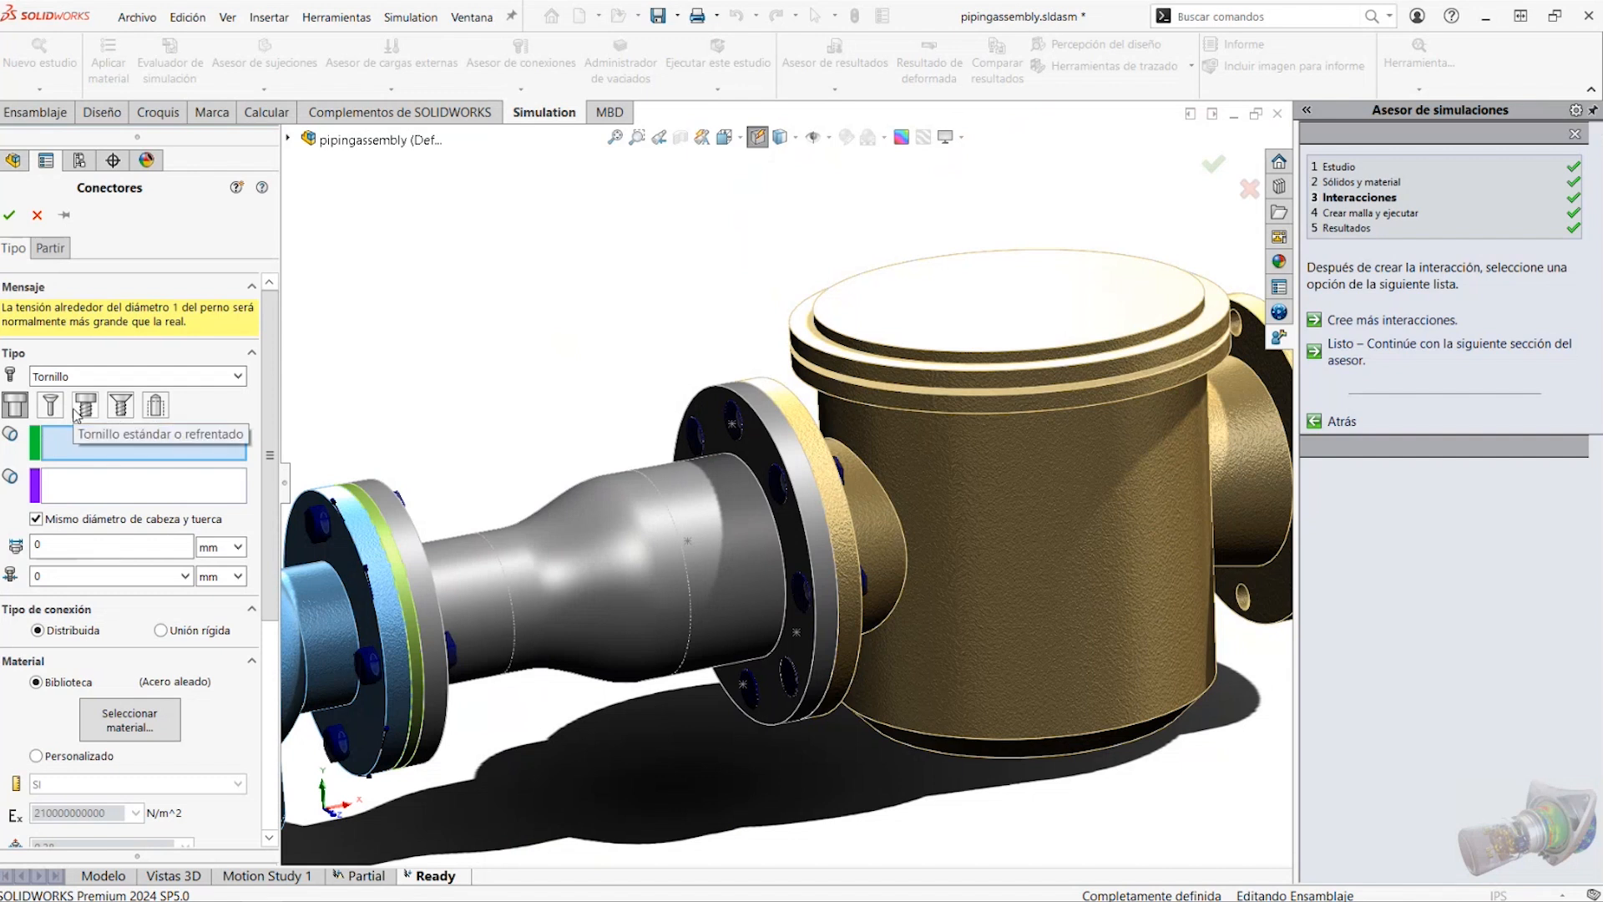
{"action": "left_click", "coordinate": [10, 215]}
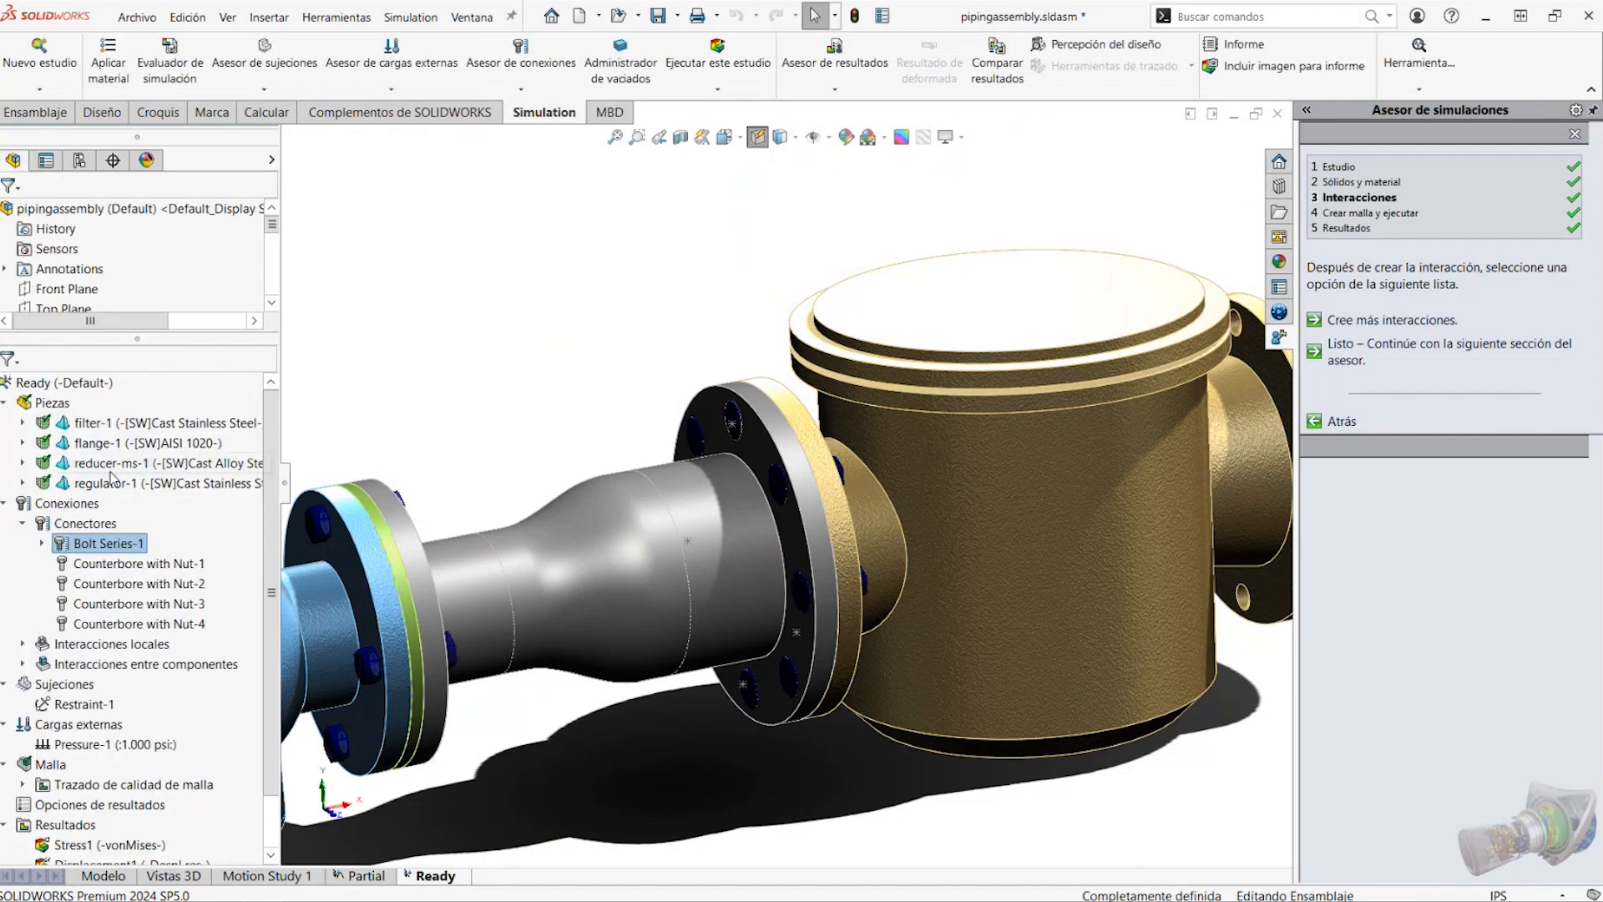
Expand Bolt Series-1, open the definition of Countersink with Nut-1, review its diameters, material, strength data and preload, and close it
{"action": "right_click", "coordinate": [122, 544]}
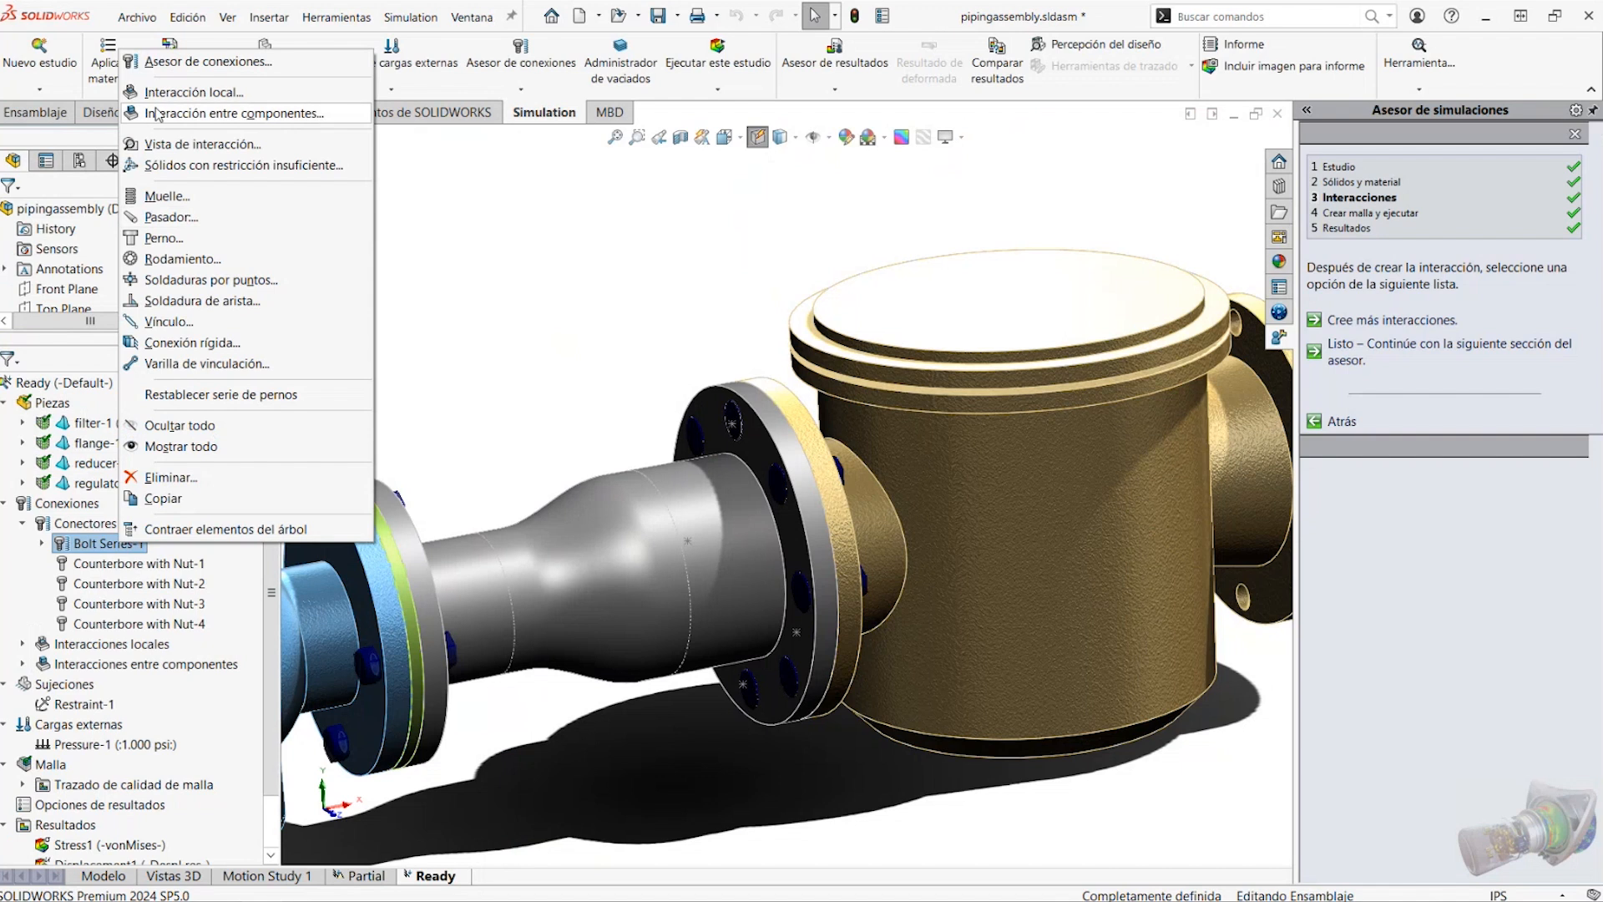
{"action": "left_click", "coordinate": [43, 543]}
{"action": "right_click", "coordinate": [118, 566]}
{"action": "left_click", "coordinate": [158, 591]}
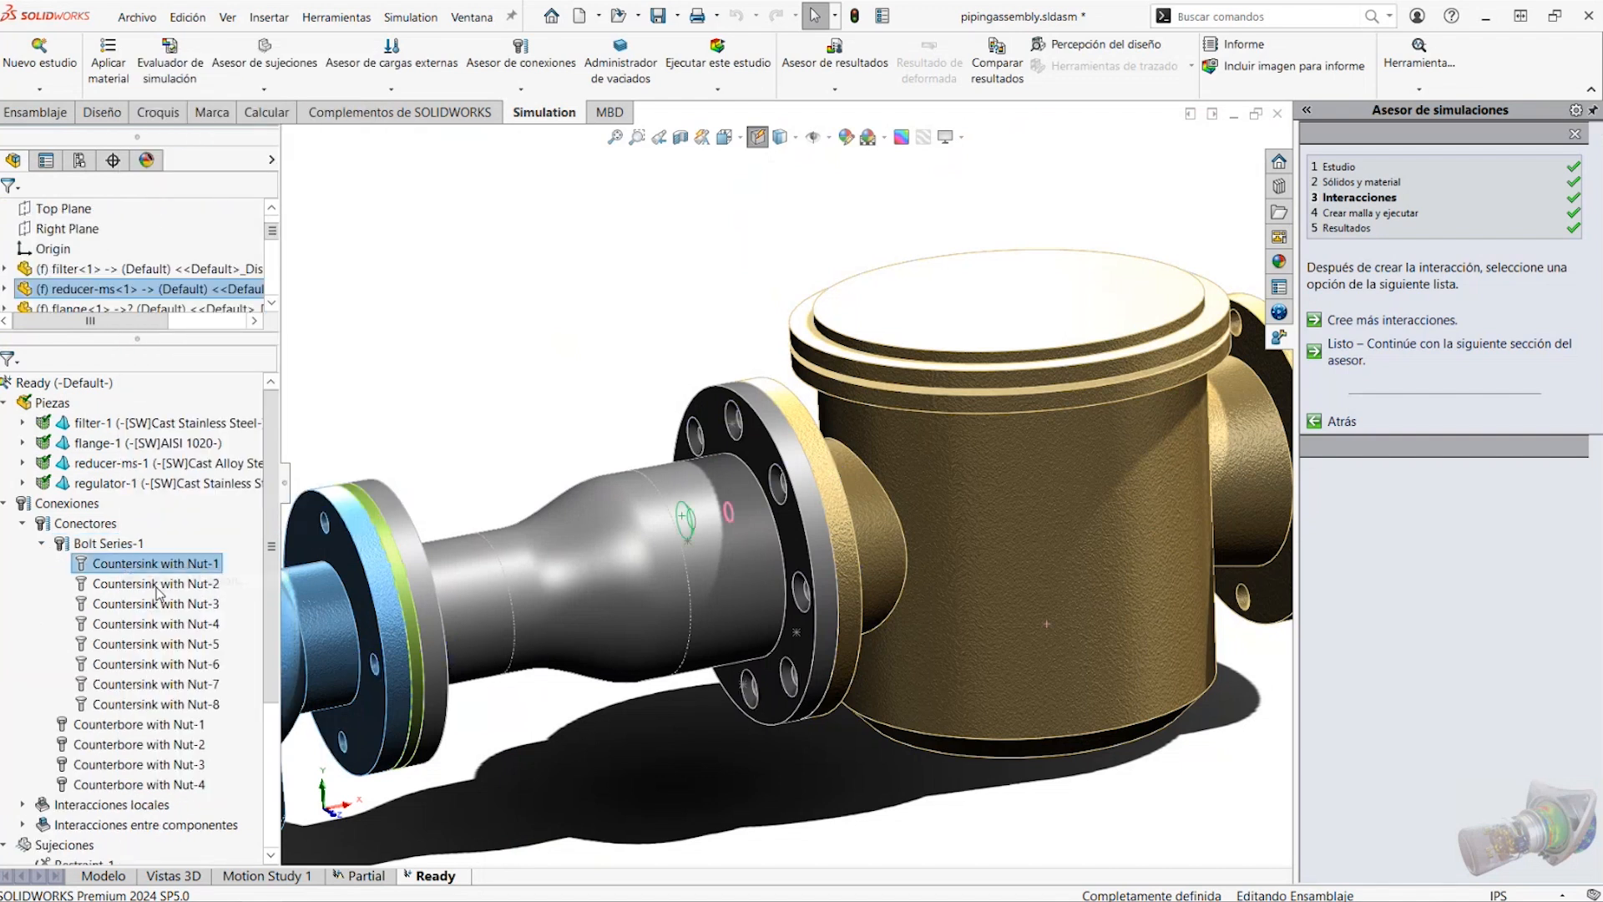
{"action": "middle_click_drag", "start_coordinate": [735, 316], "coordinate": [811, 401]}
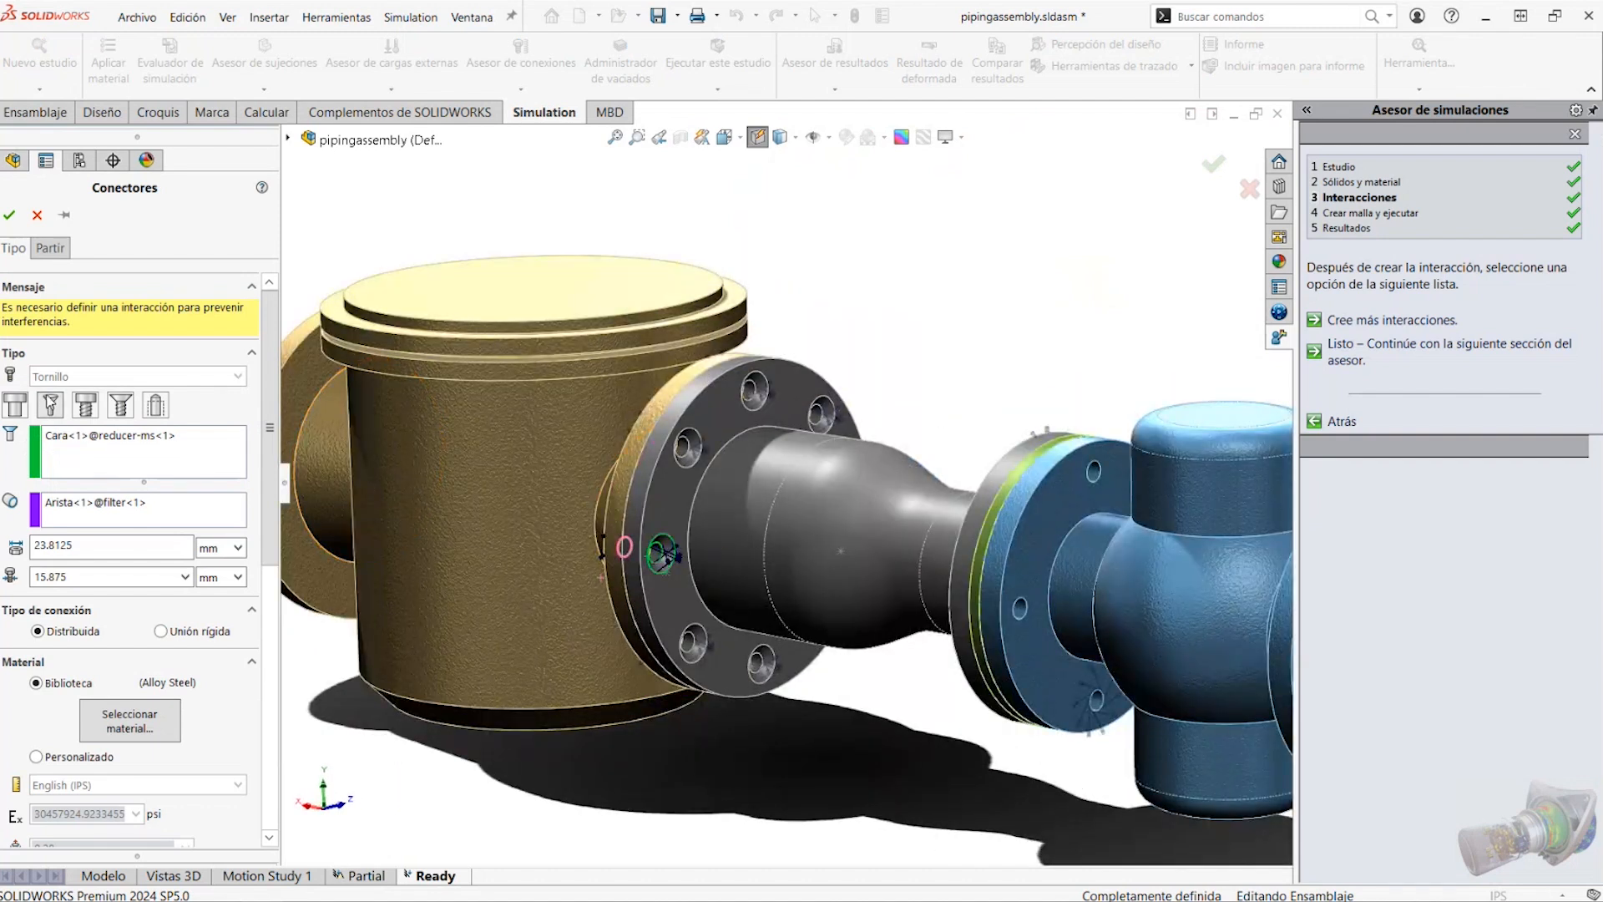
{"action": "left_click", "coordinate": [55, 401]}
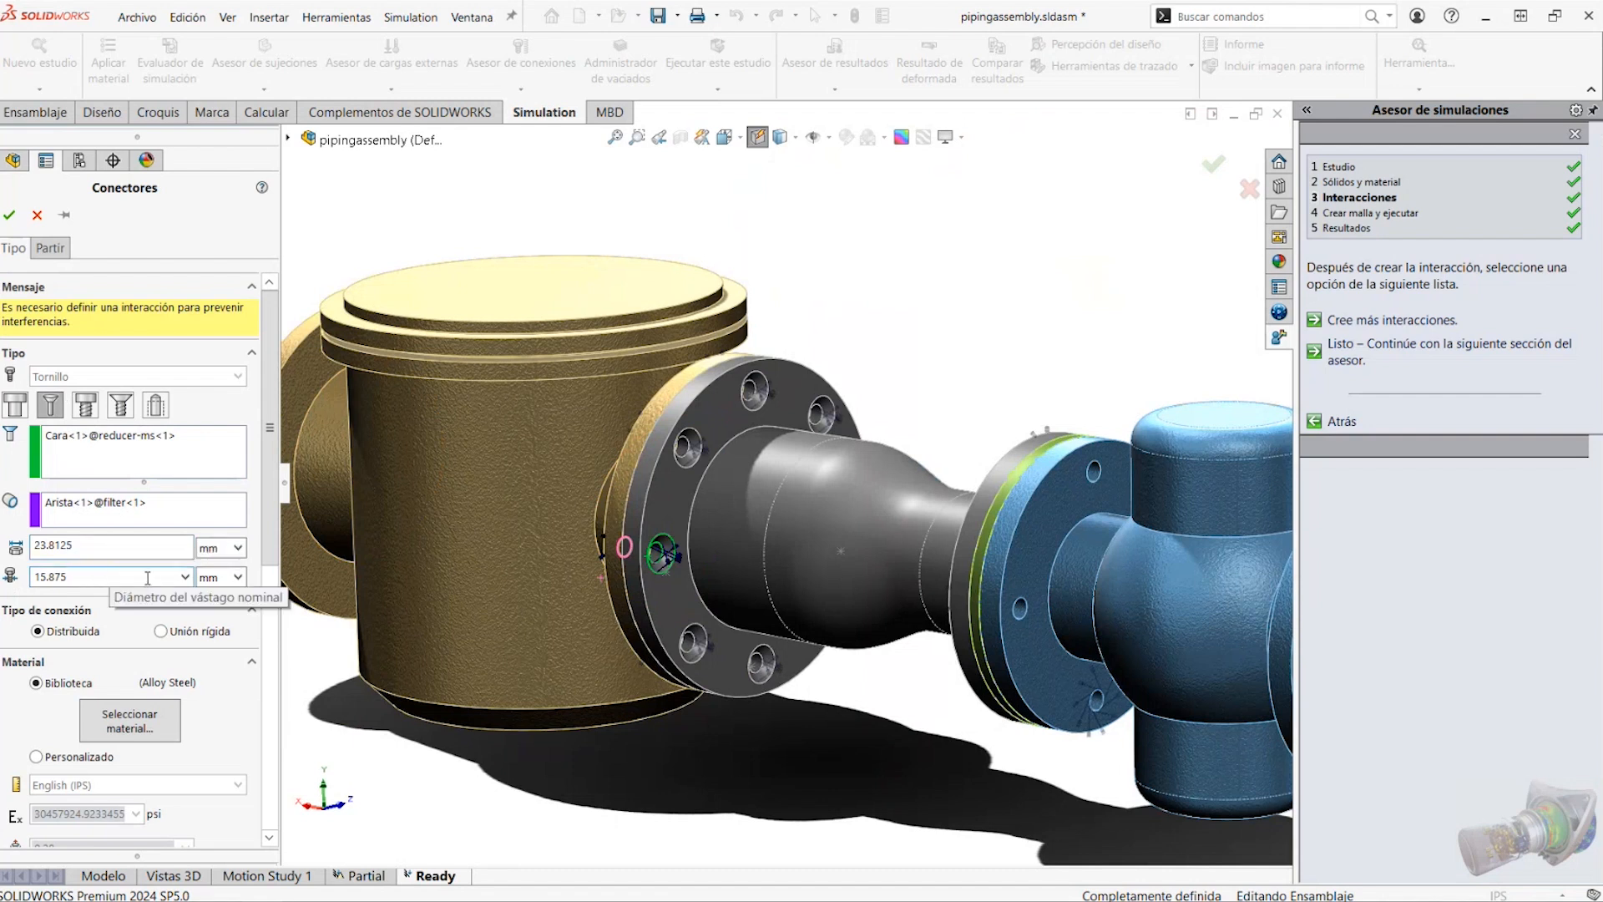
{"action": "left_click_drag", "start_coordinate": [273, 413], "coordinate": [281, 704]}
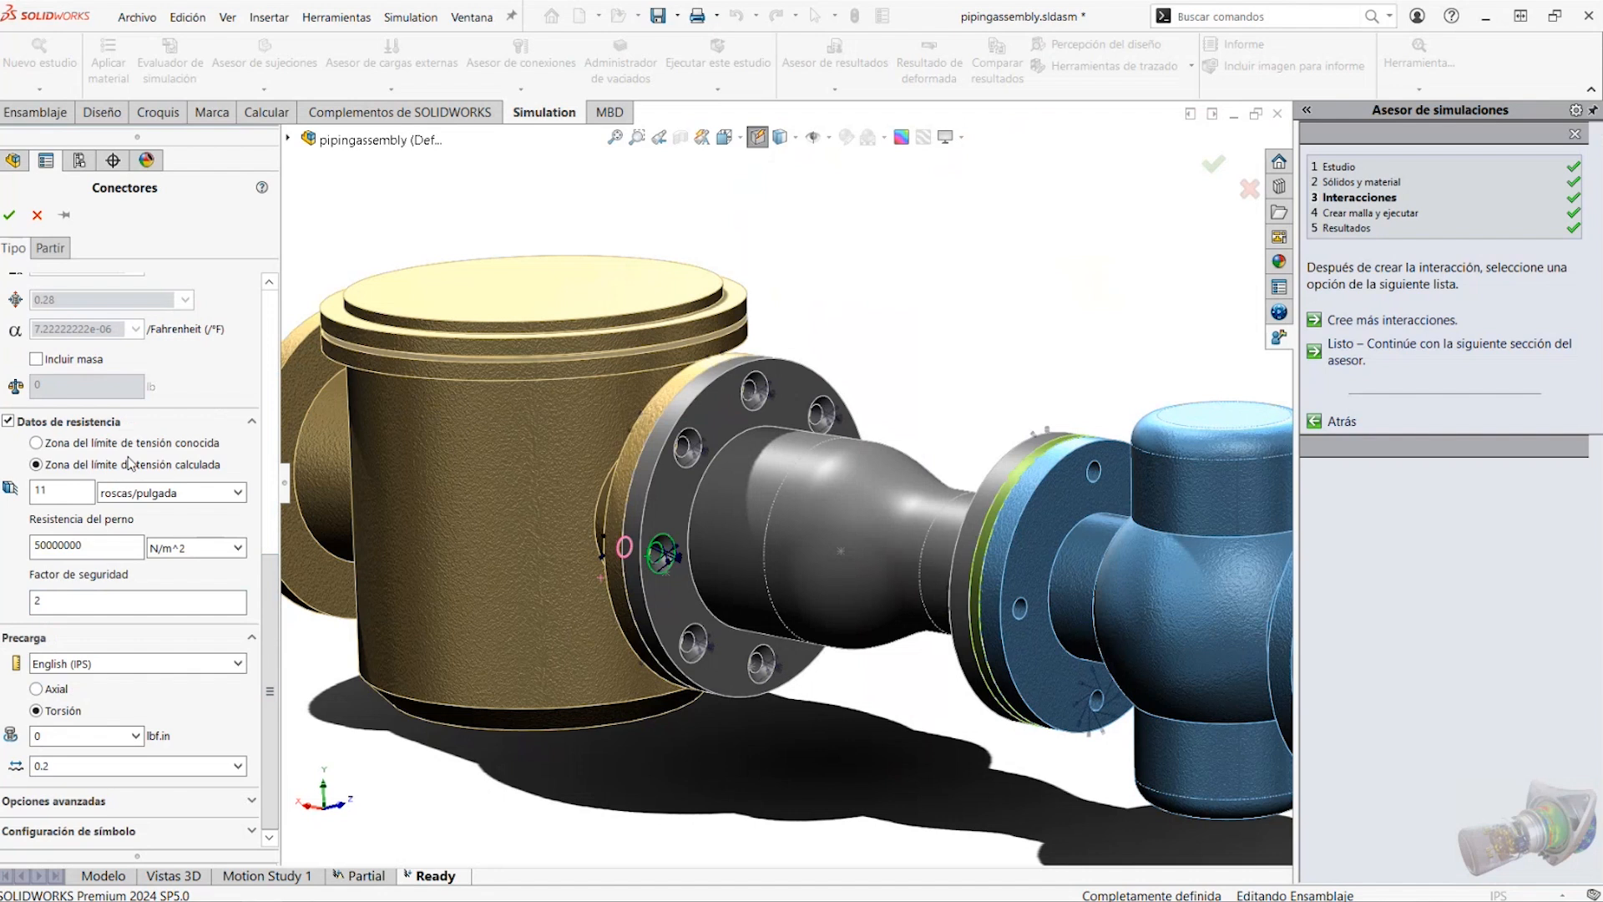
{"action": "left_click", "coordinate": [10, 214]}
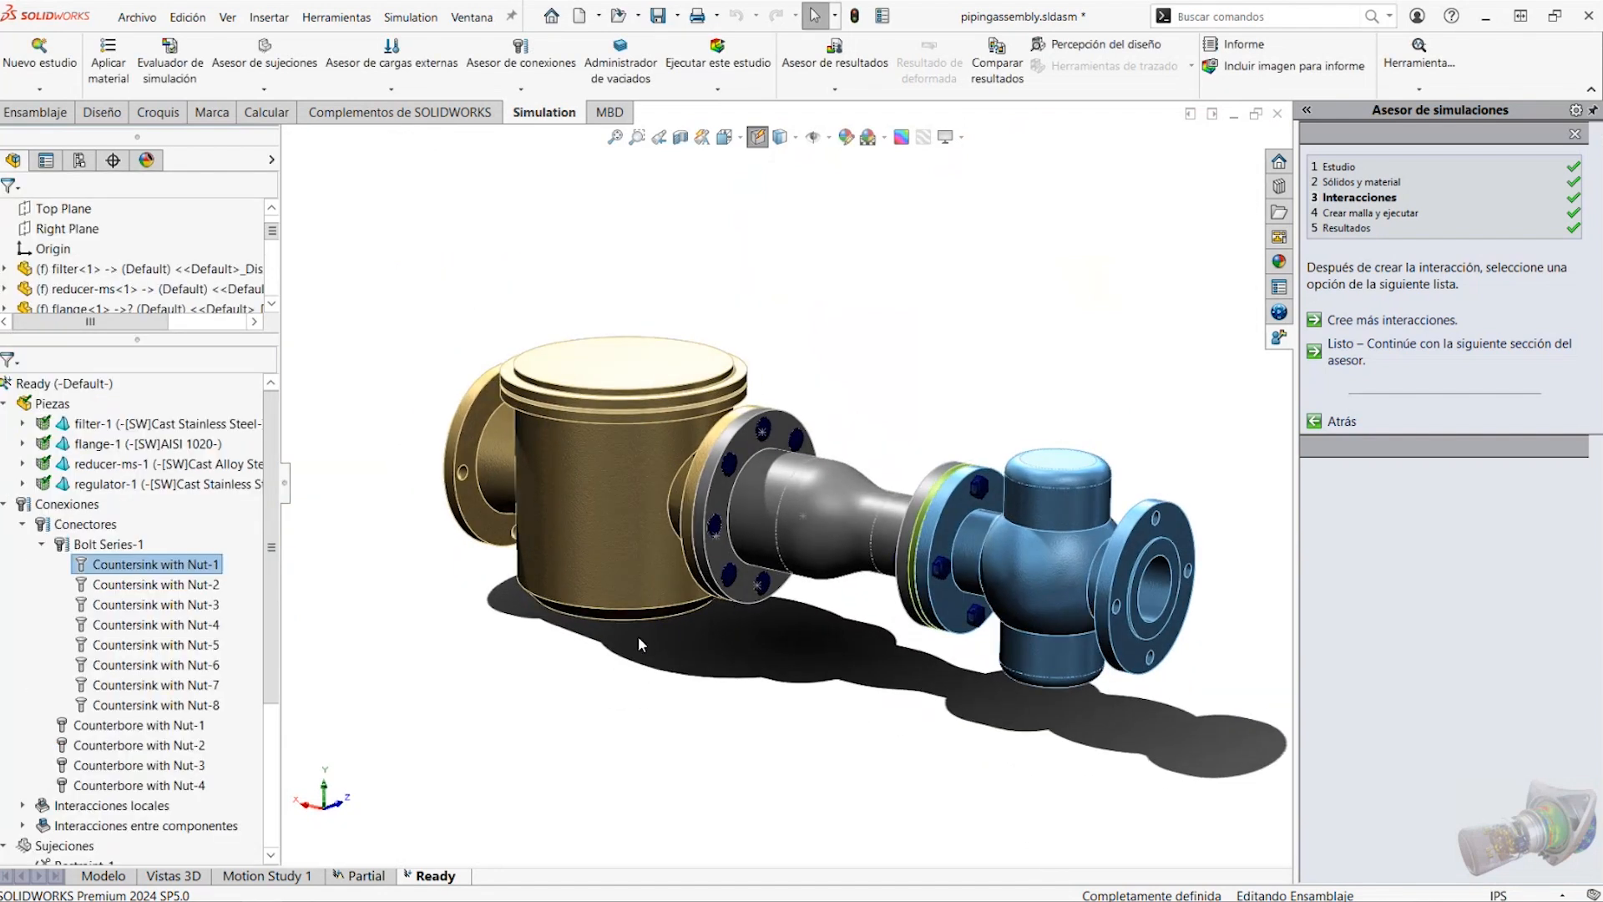
Collapse the bolt series and the connectors in the study tree, and try to display the Stress1 (-vonMises-) plot
{"action": "left_click", "coordinate": [44, 530]}
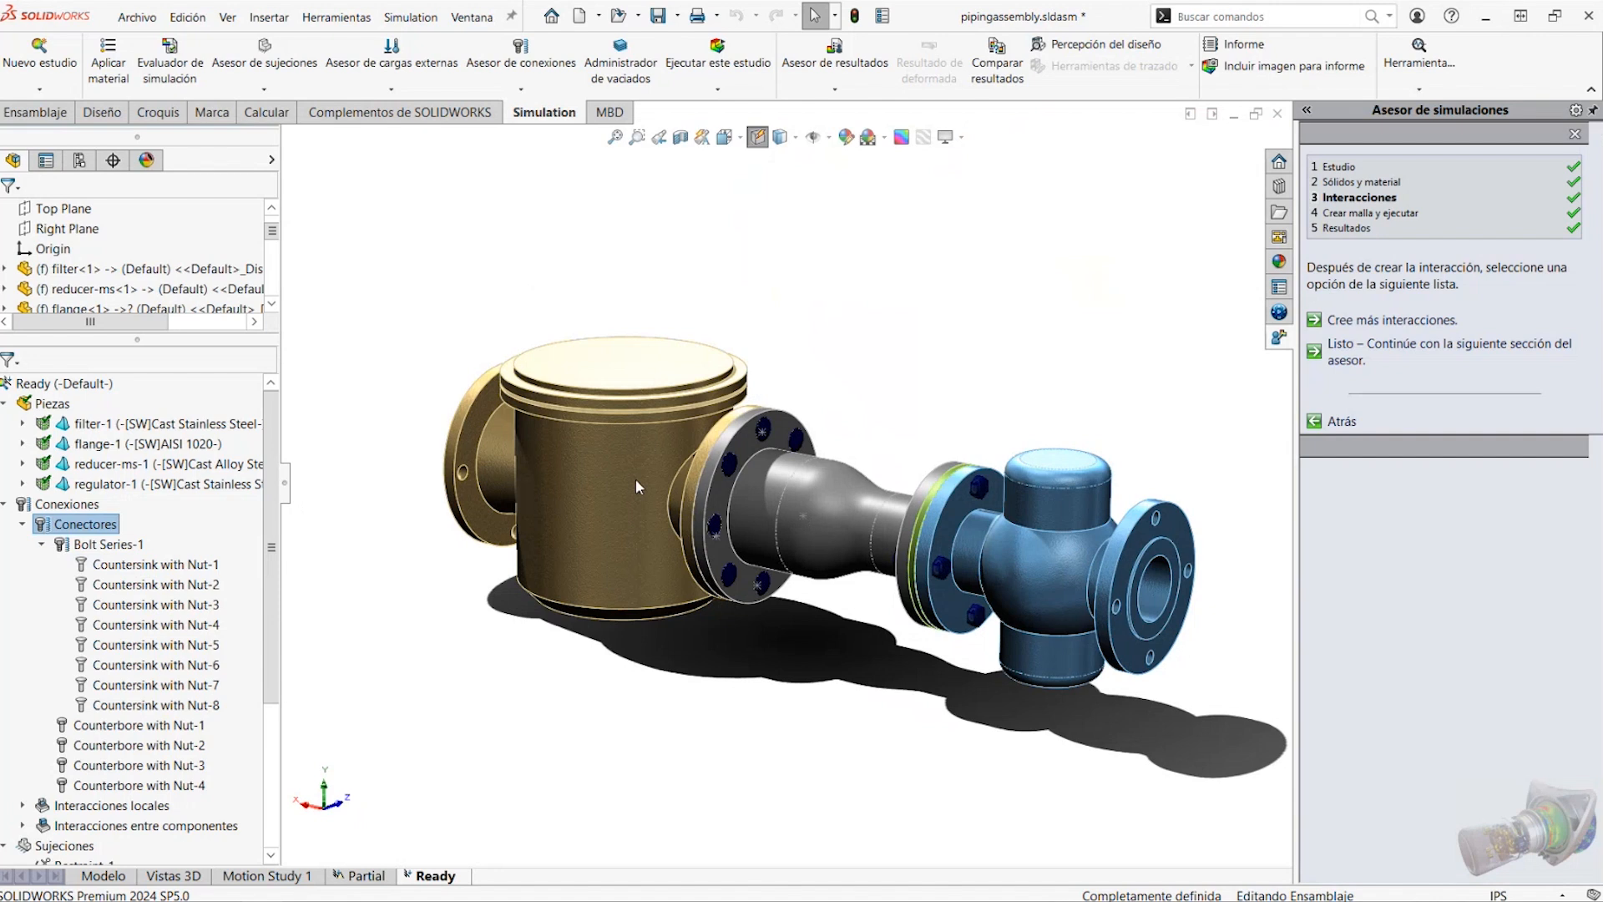
{"action": "left_click", "coordinate": [24, 524]}
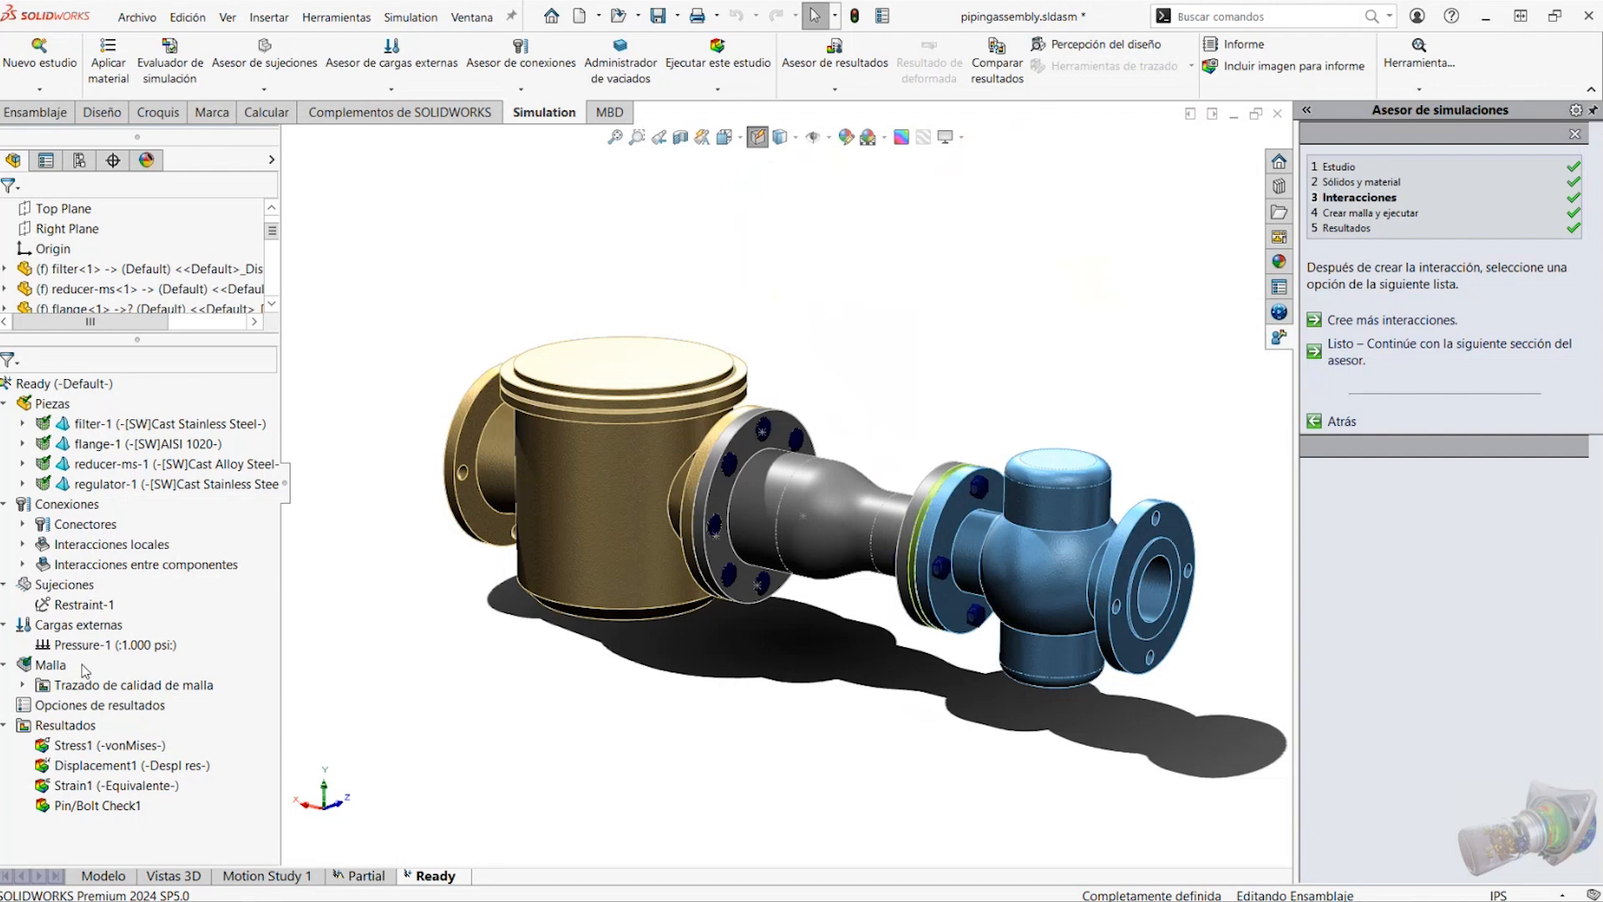
{"action": "double_click", "coordinate": [95, 746]}
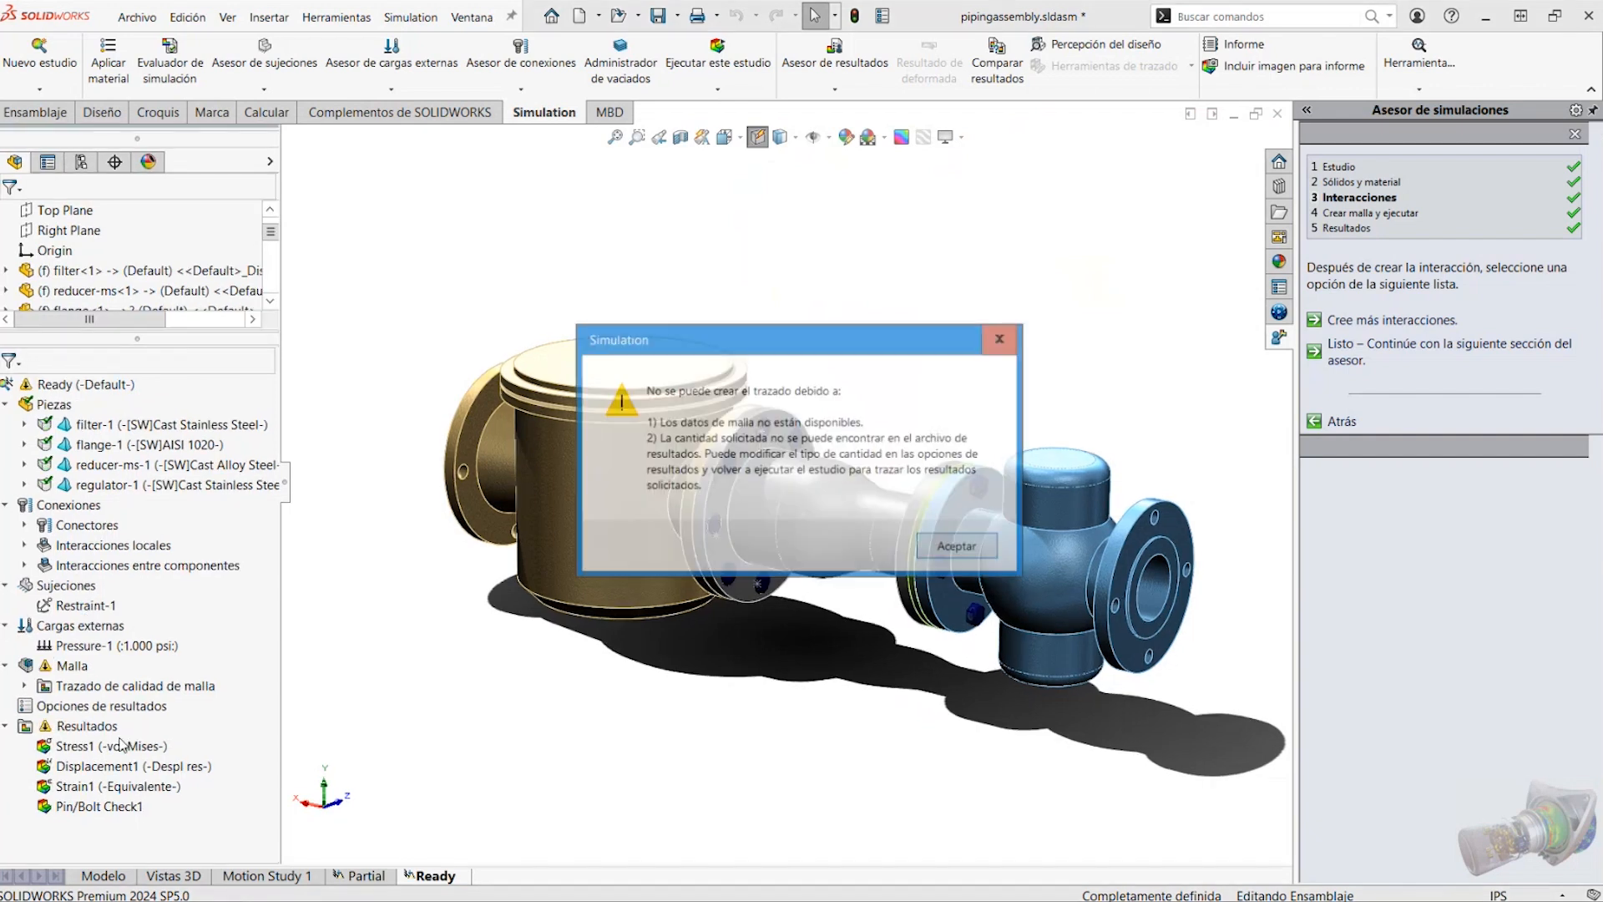
{"action": "left_click", "coordinate": [996, 549]}
Run the study Ready and open its Pin/Bolt Check1 result
{"action": "right_click", "coordinate": [126, 385]}
{"action": "left_click", "coordinate": [235, 426]}
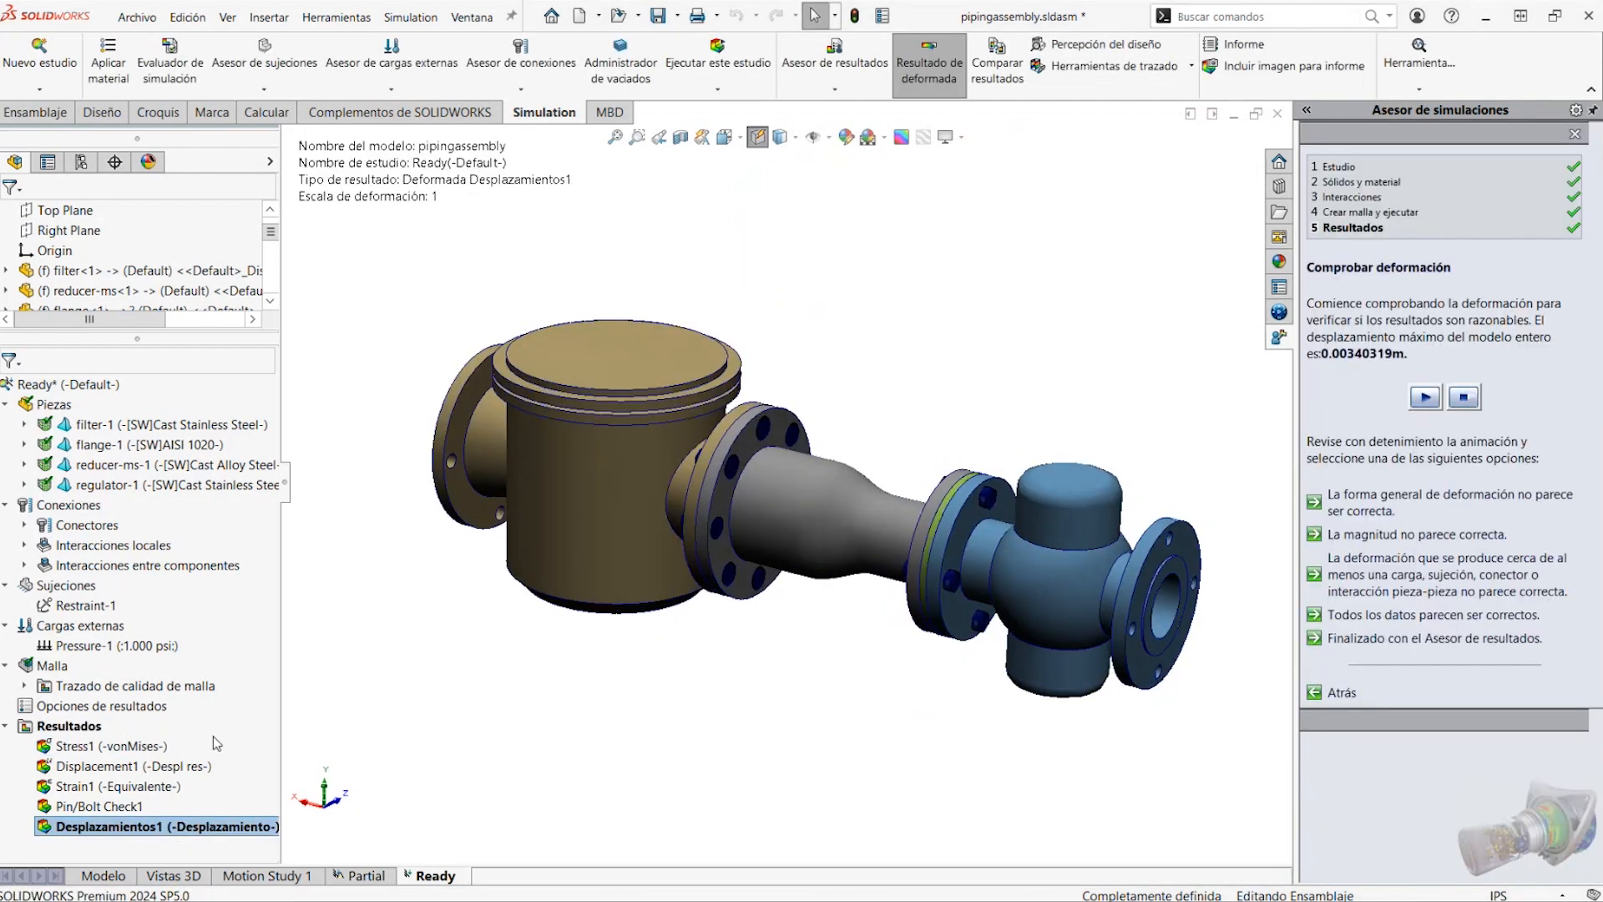
{"action": "double_click", "coordinate": [112, 808]}
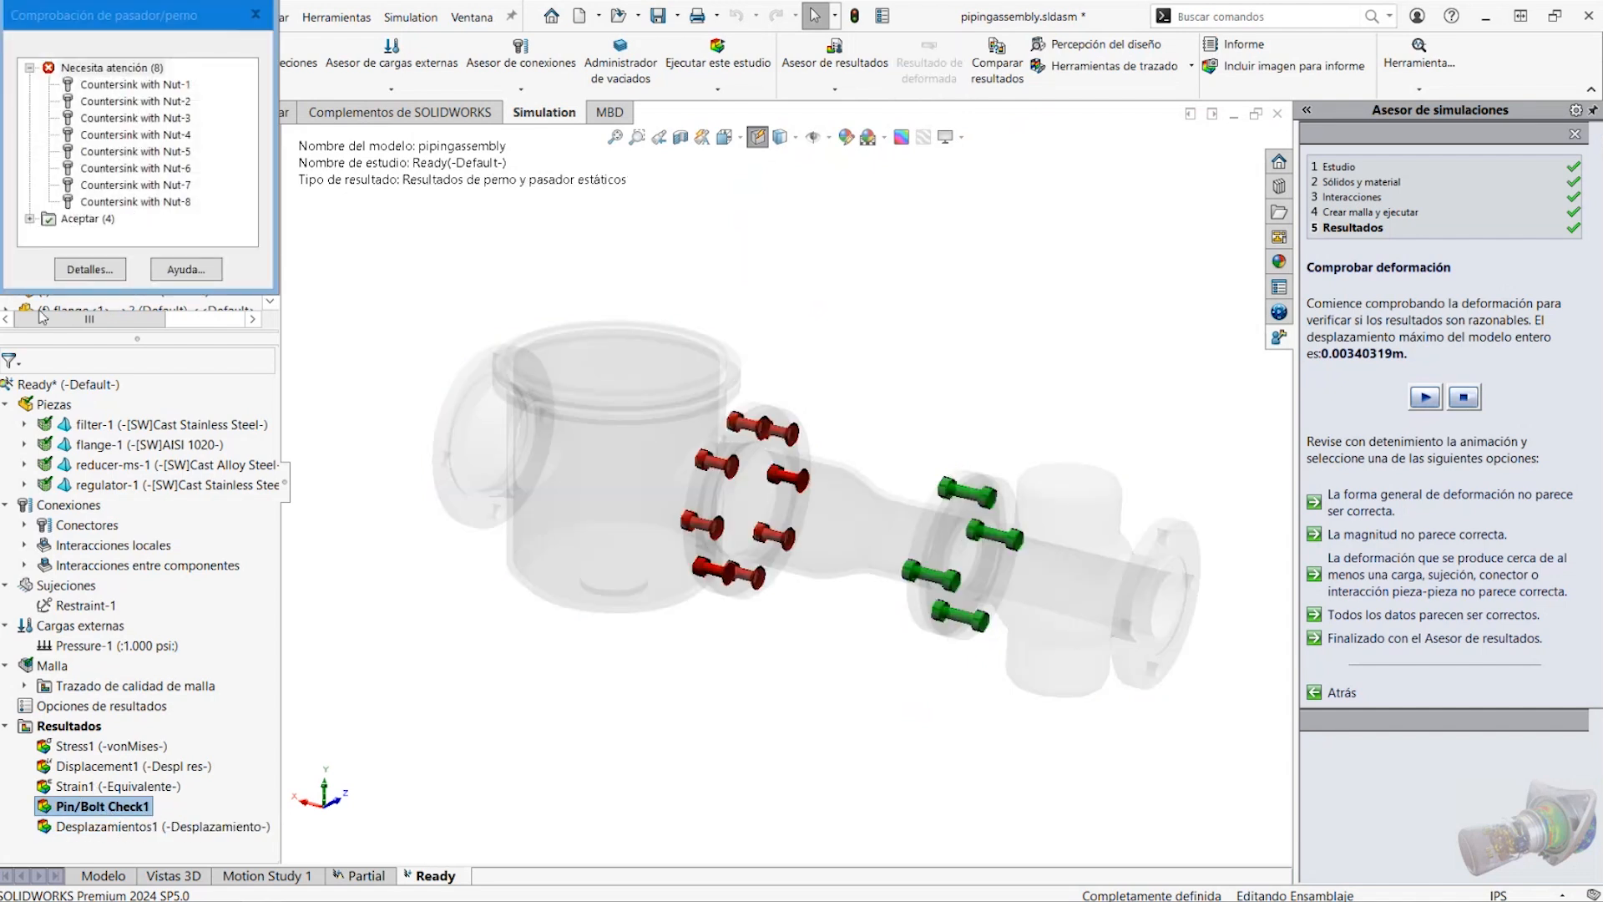
Expand the accepted bolts in the pin/bolt check and examine the safety factors of Countersink with Nut-2 to Nut-7
{"action": "left_click", "coordinate": [29, 219]}
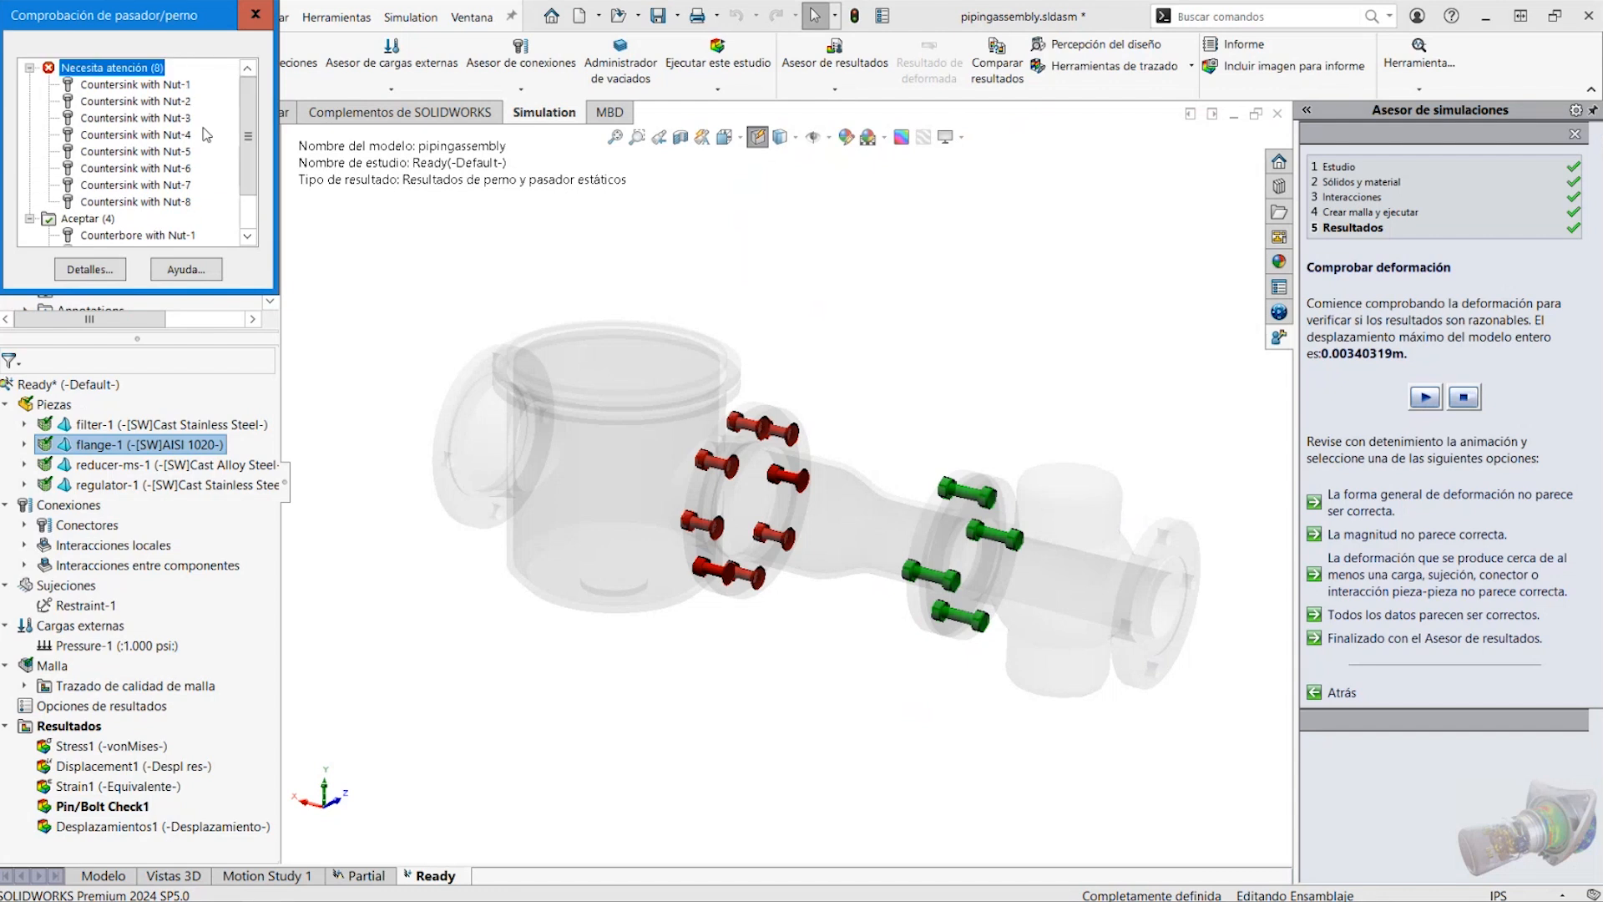
{"action": "left_click", "coordinate": [151, 105]}
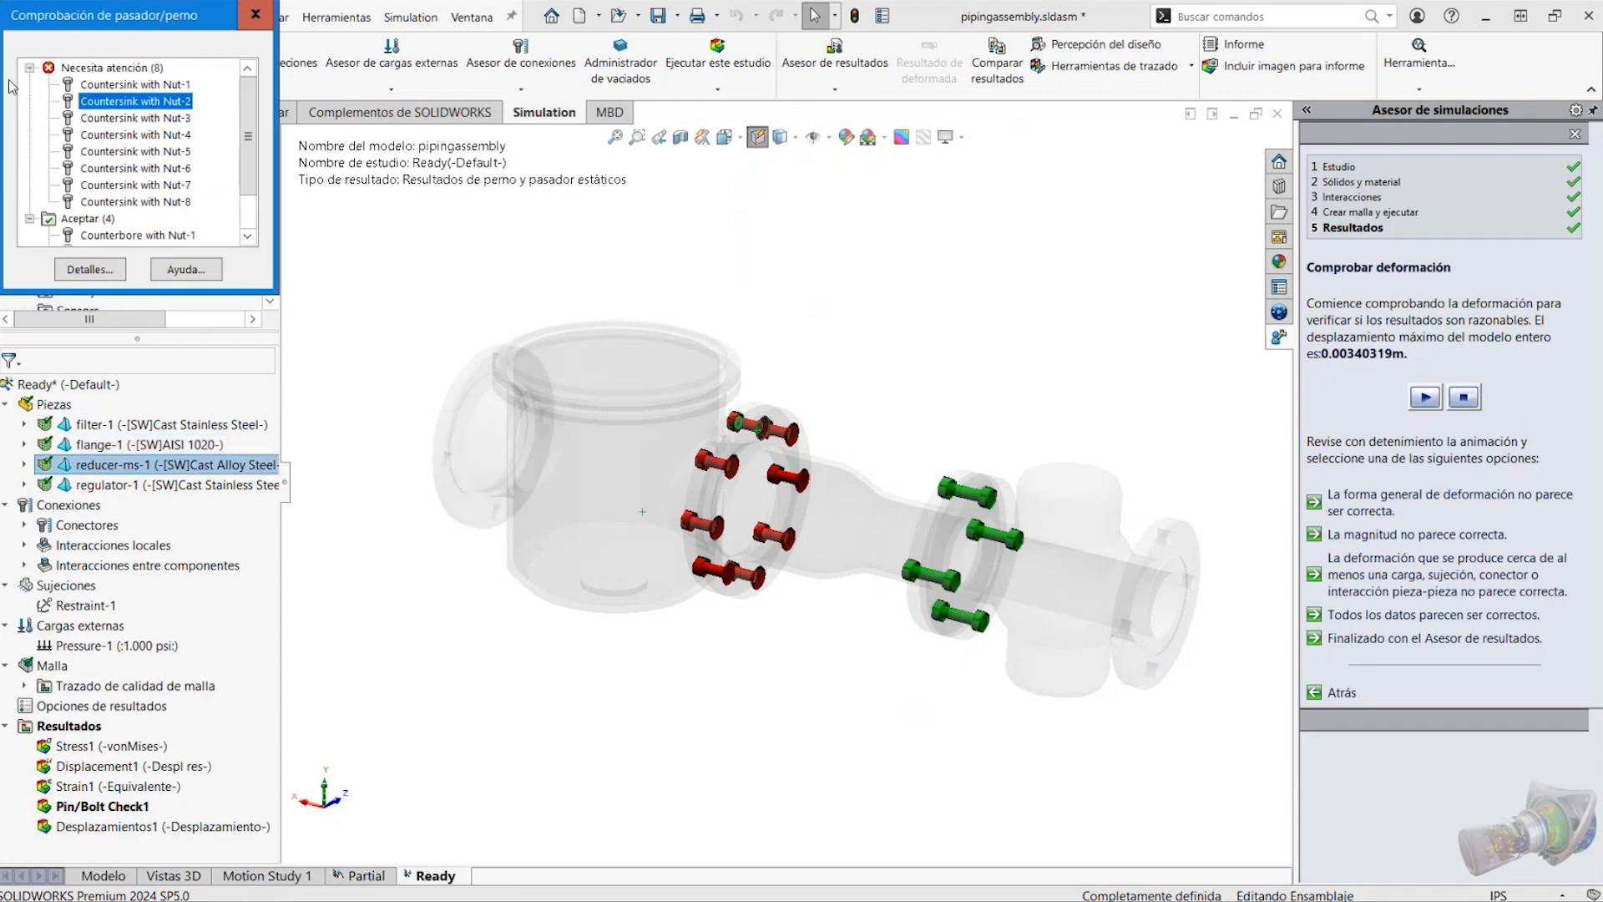
{"action": "left_click", "coordinate": [134, 119]}
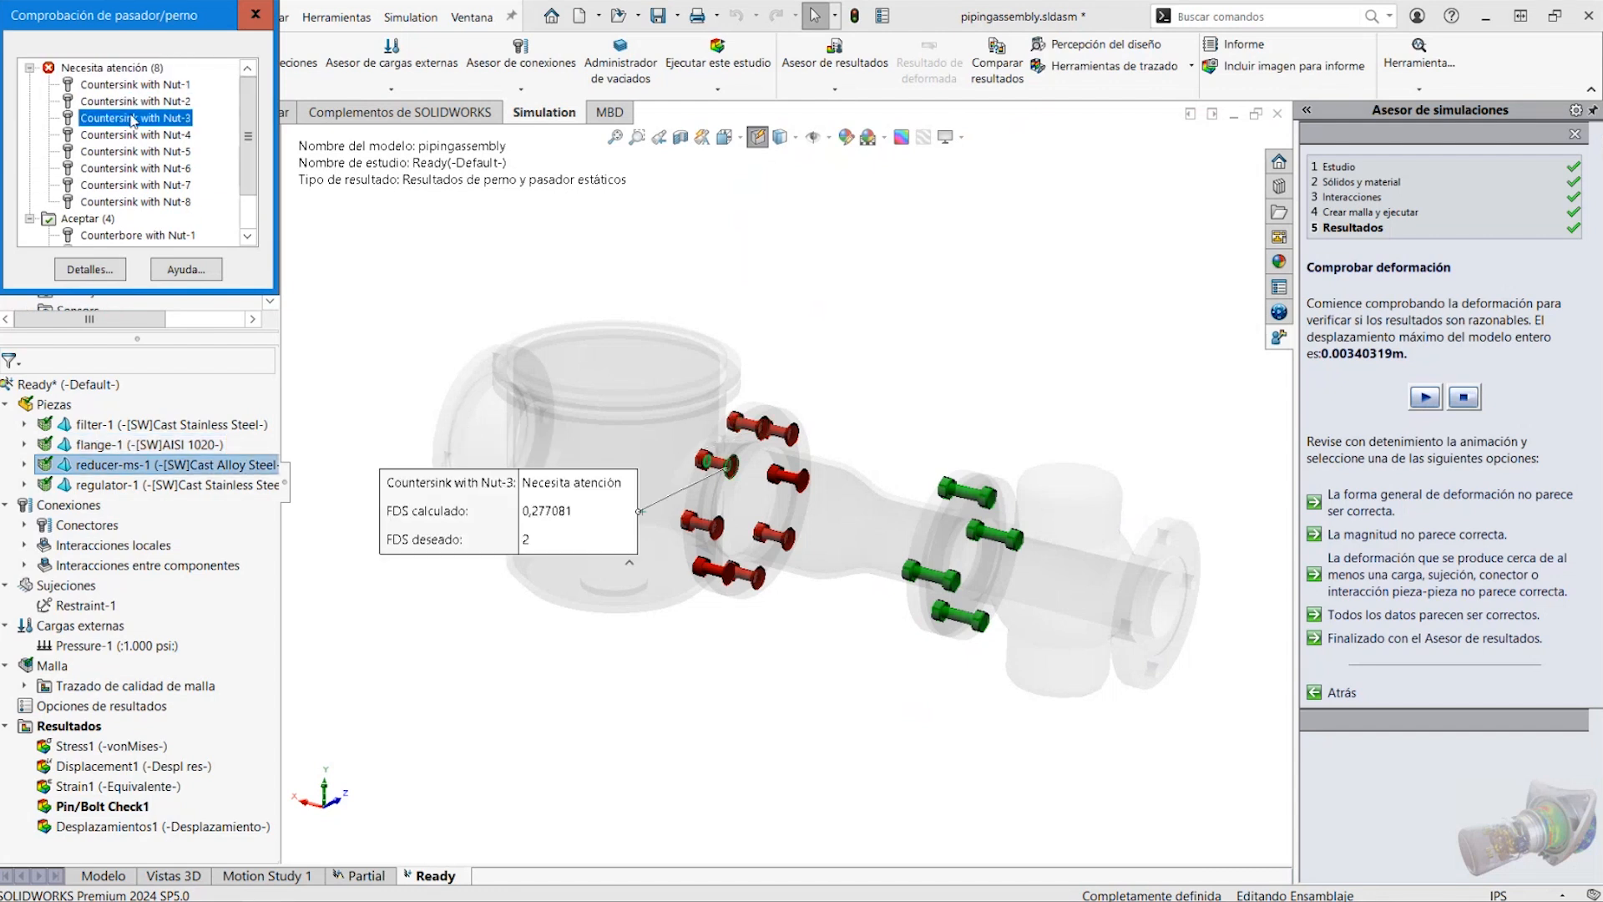
{"action": "left_click", "coordinate": [131, 135]}
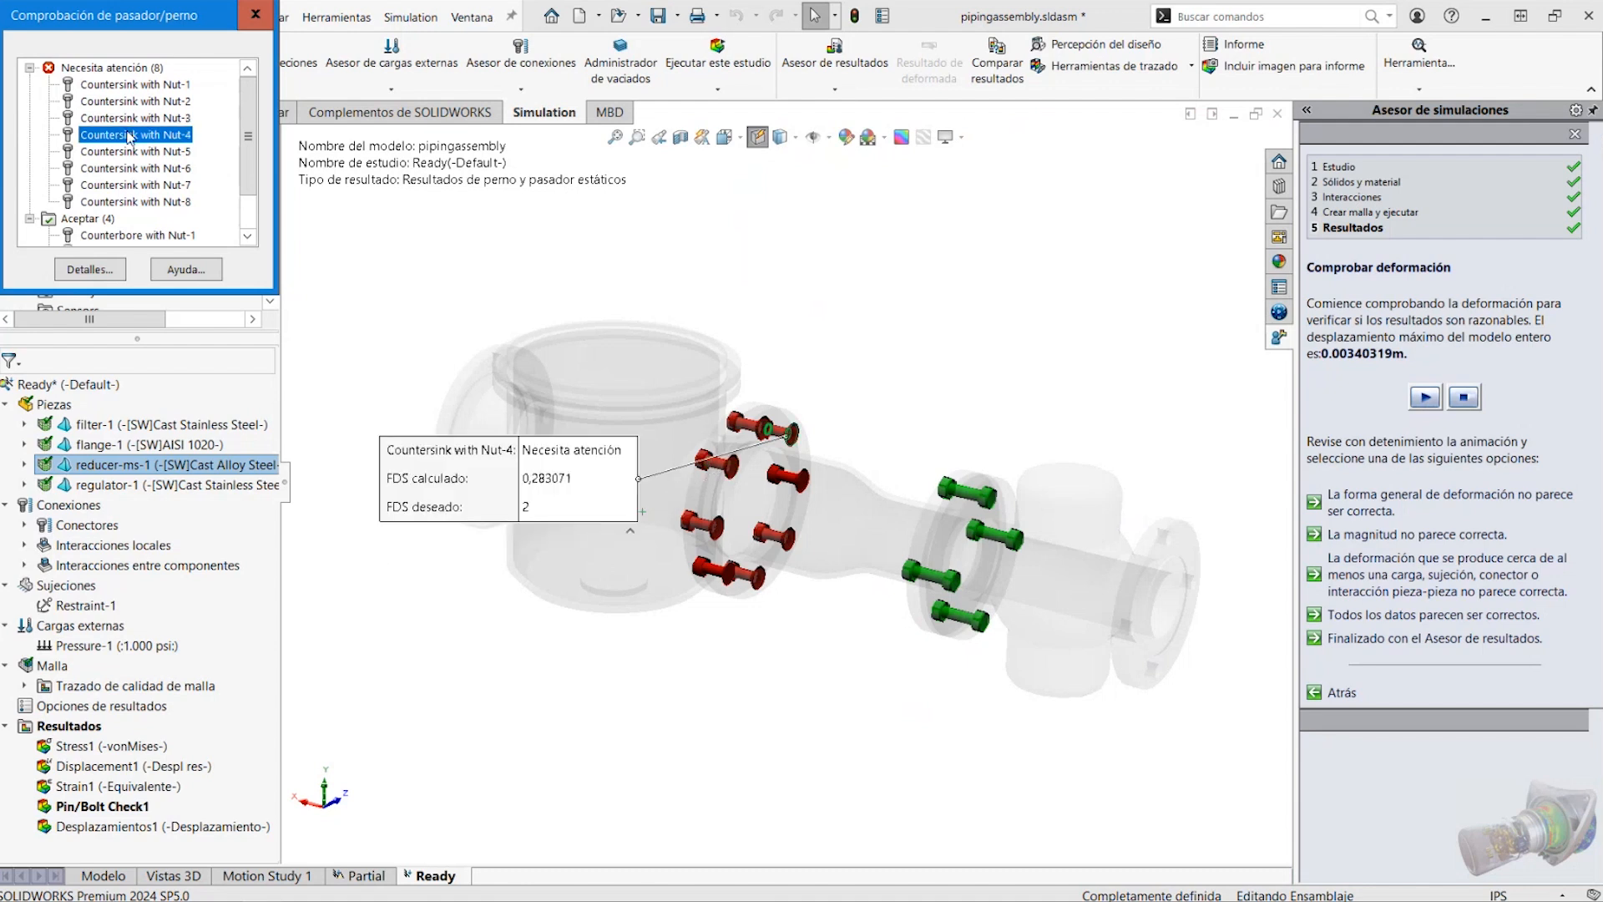
{"action": "left_click", "coordinate": [130, 154]}
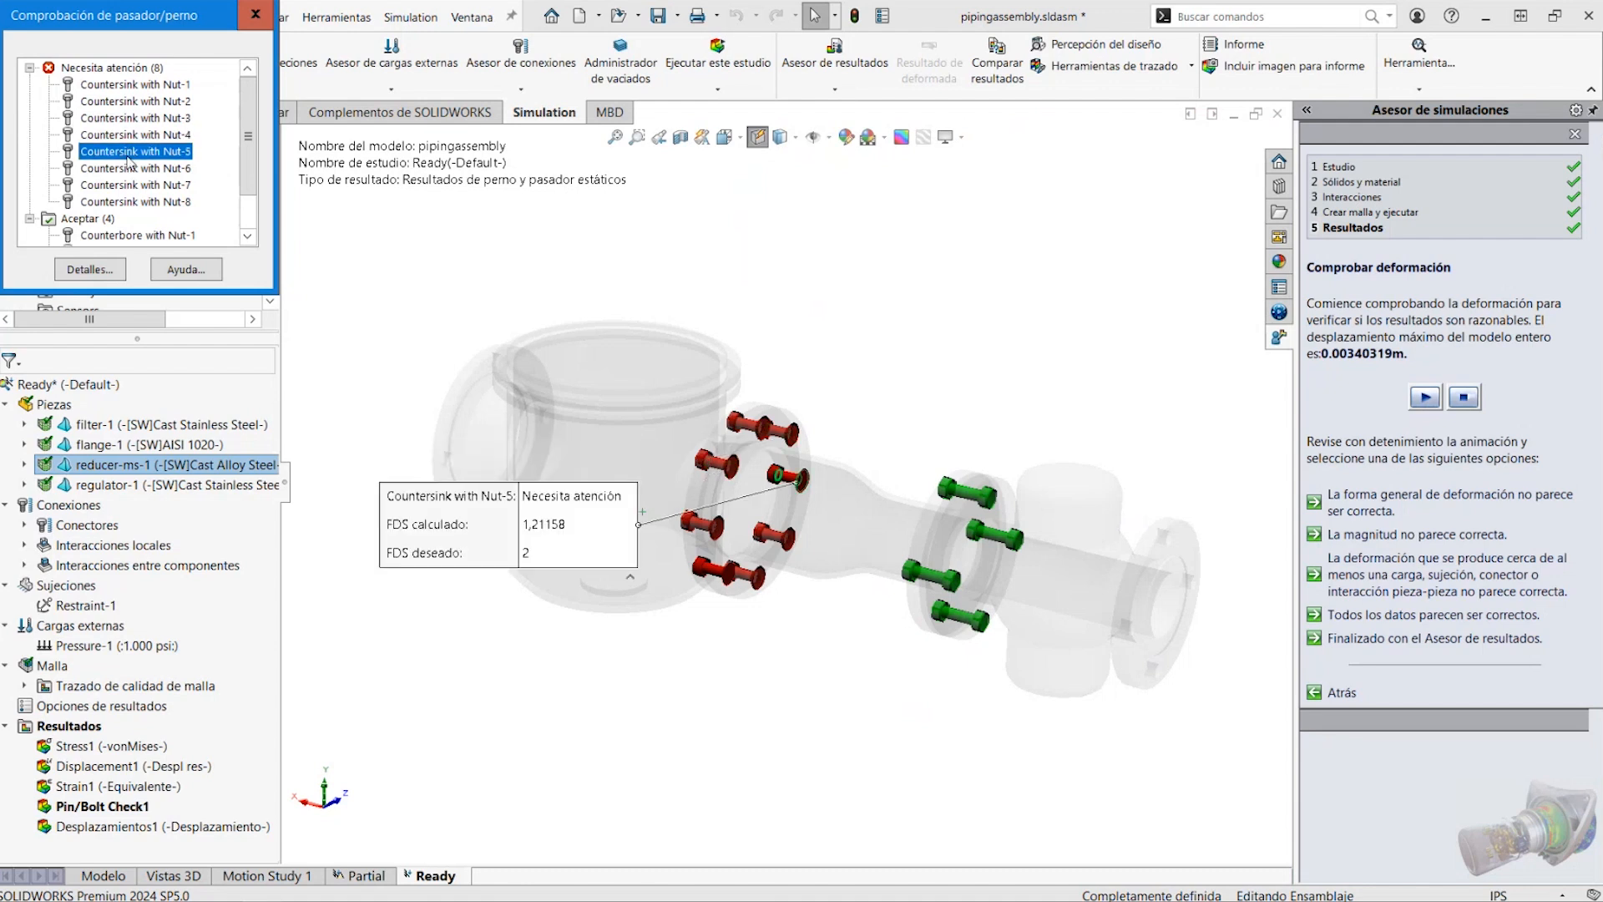
{"action": "left_click", "coordinate": [146, 103]}
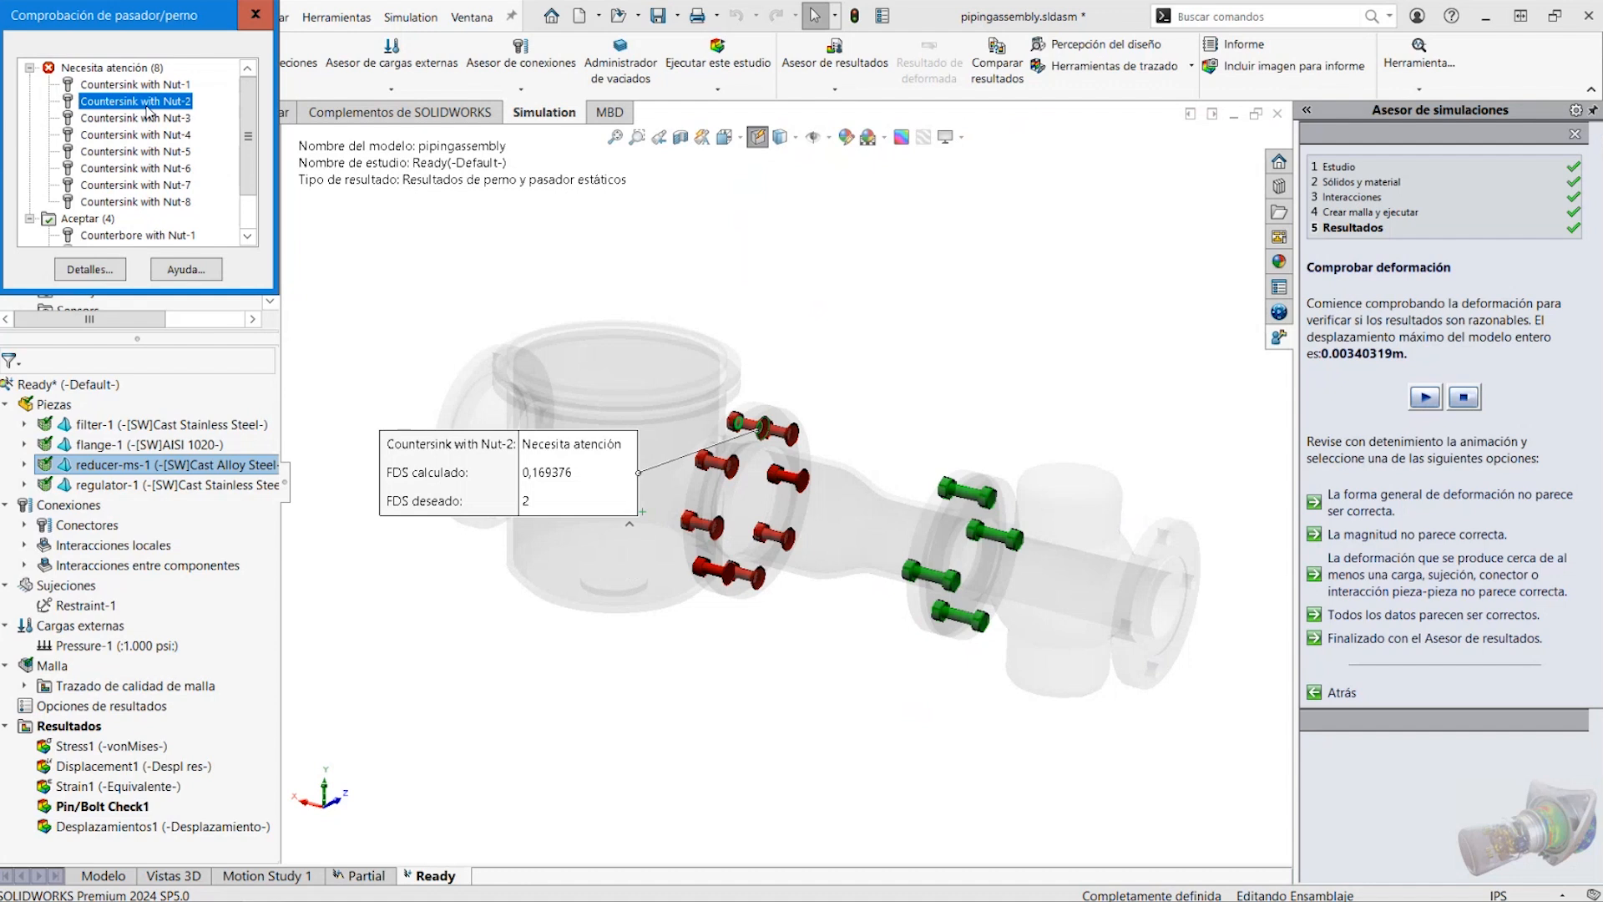
{"action": "left_click", "coordinate": [131, 185]}
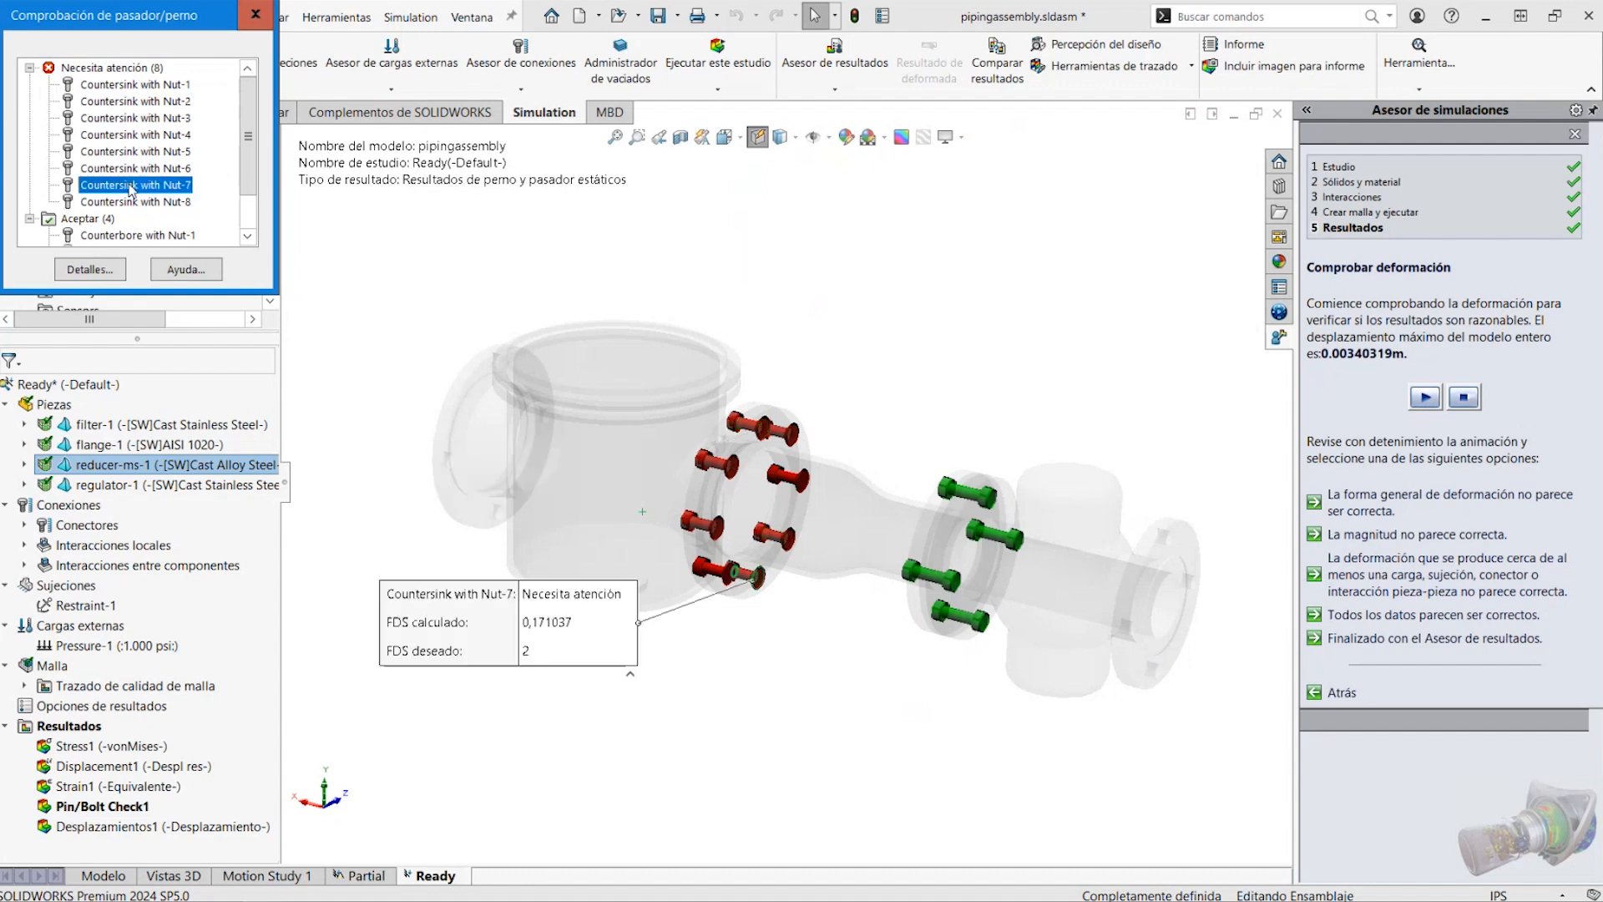
{"action": "left_click", "coordinate": [131, 170]}
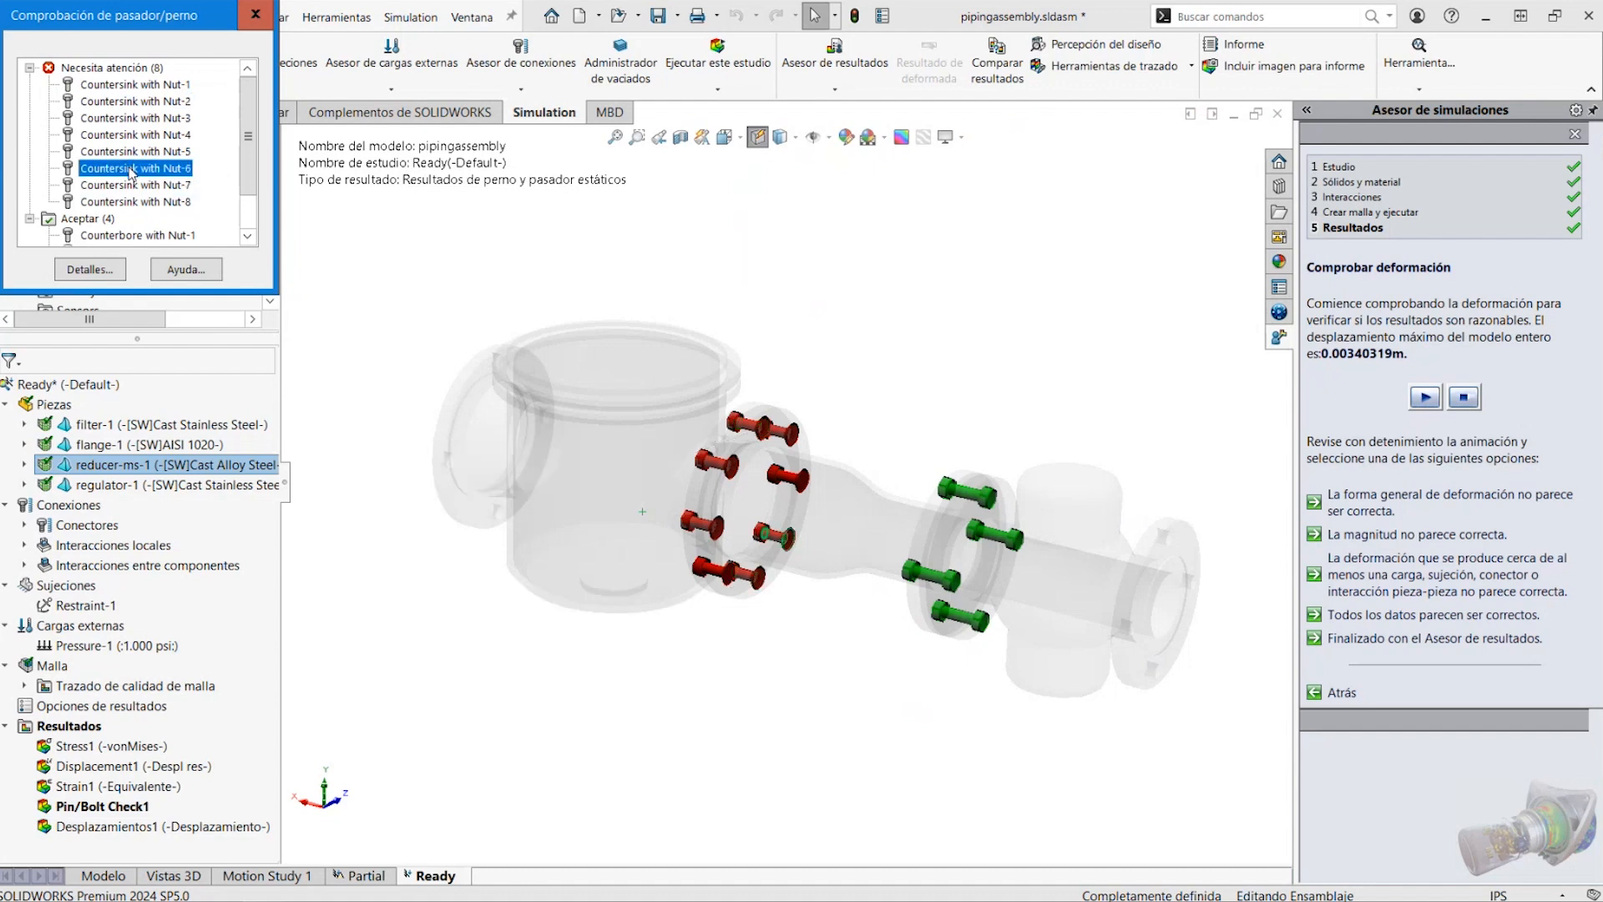
{"action": "left_click", "coordinate": [128, 159]}
Check the safety factors of the Counterbore with Nut connectors and of Countersink with Nut-1, and close the pin/bolt check
{"action": "scroll", "coordinate": [134, 172], "scroll_direction": "down", "scroll_amount": 1}
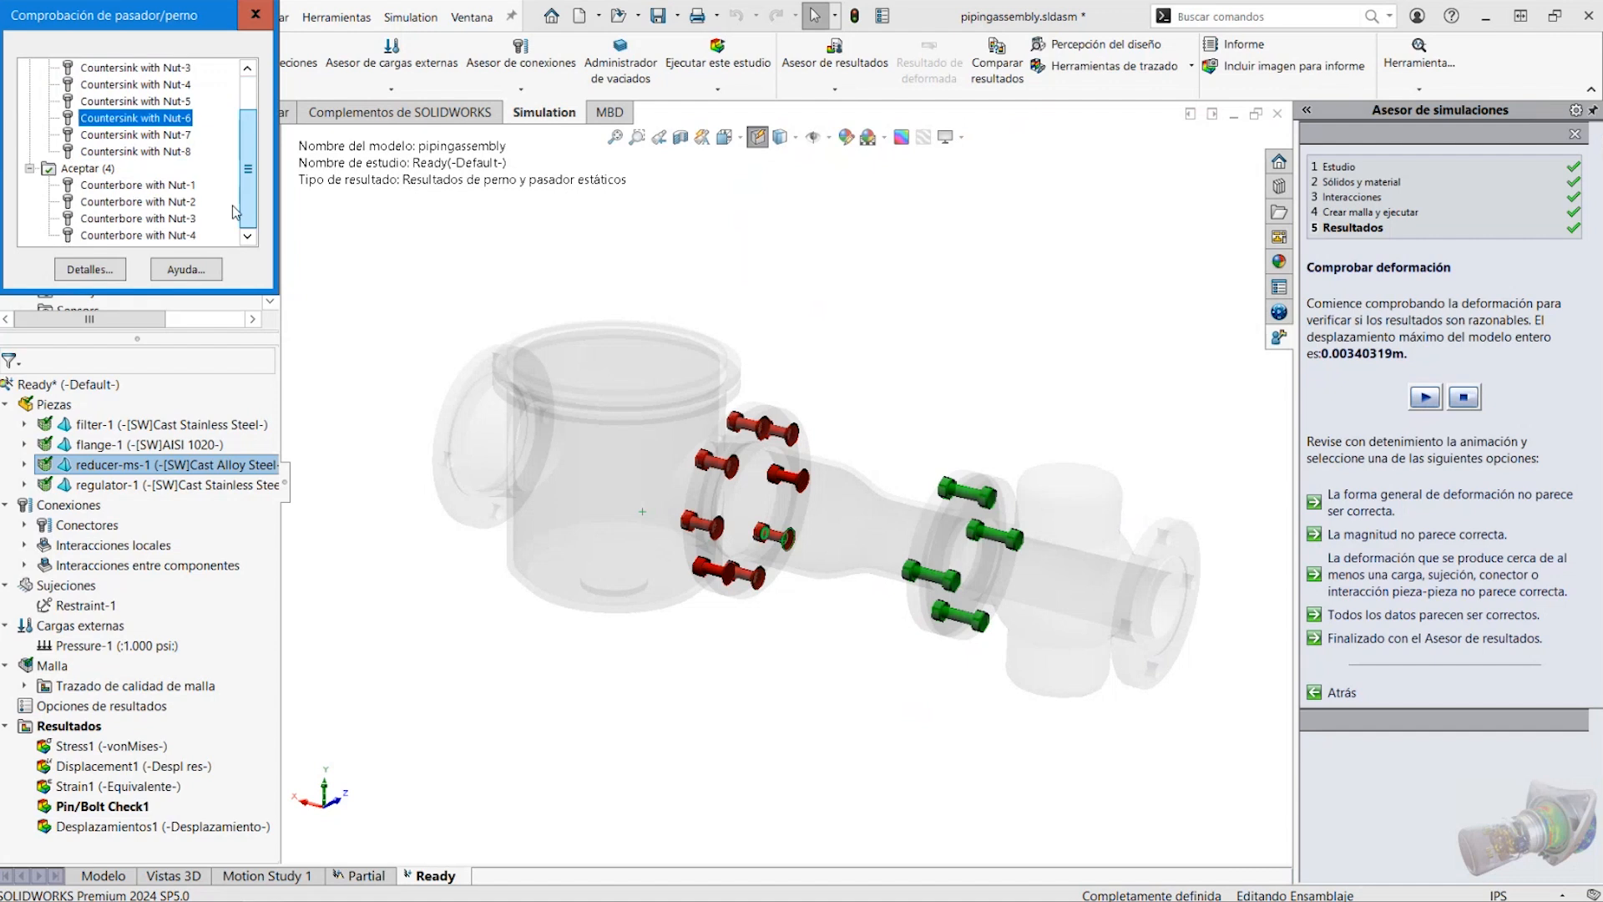
{"action": "left_click", "coordinate": [164, 186]}
{"action": "left_click", "coordinate": [164, 201]}
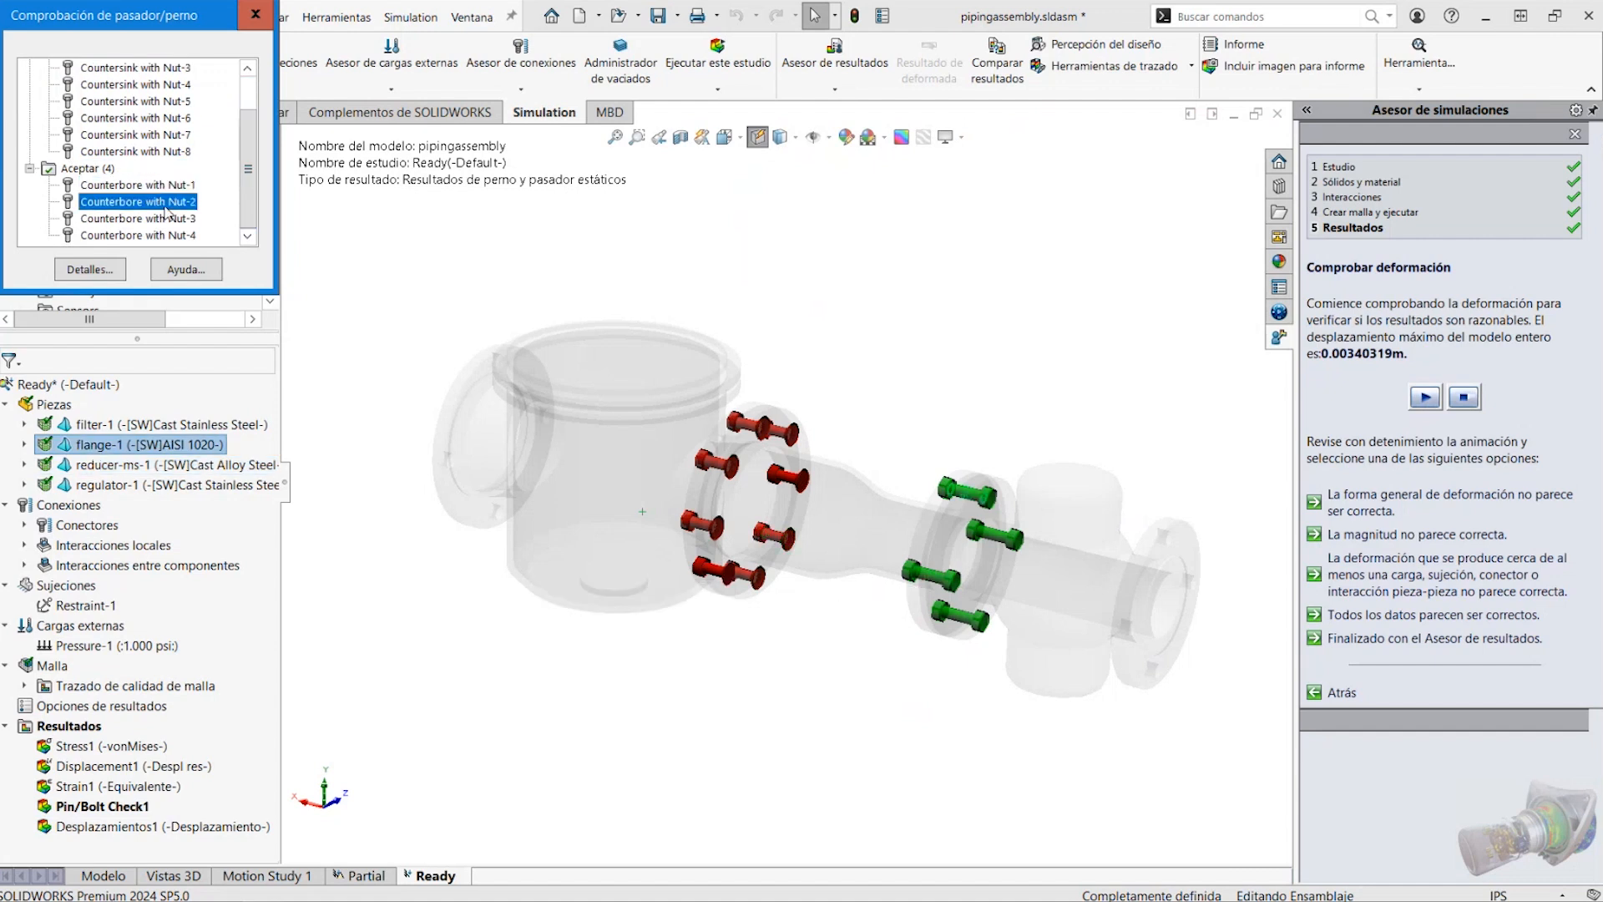
{"action": "left_click", "coordinate": [160, 219]}
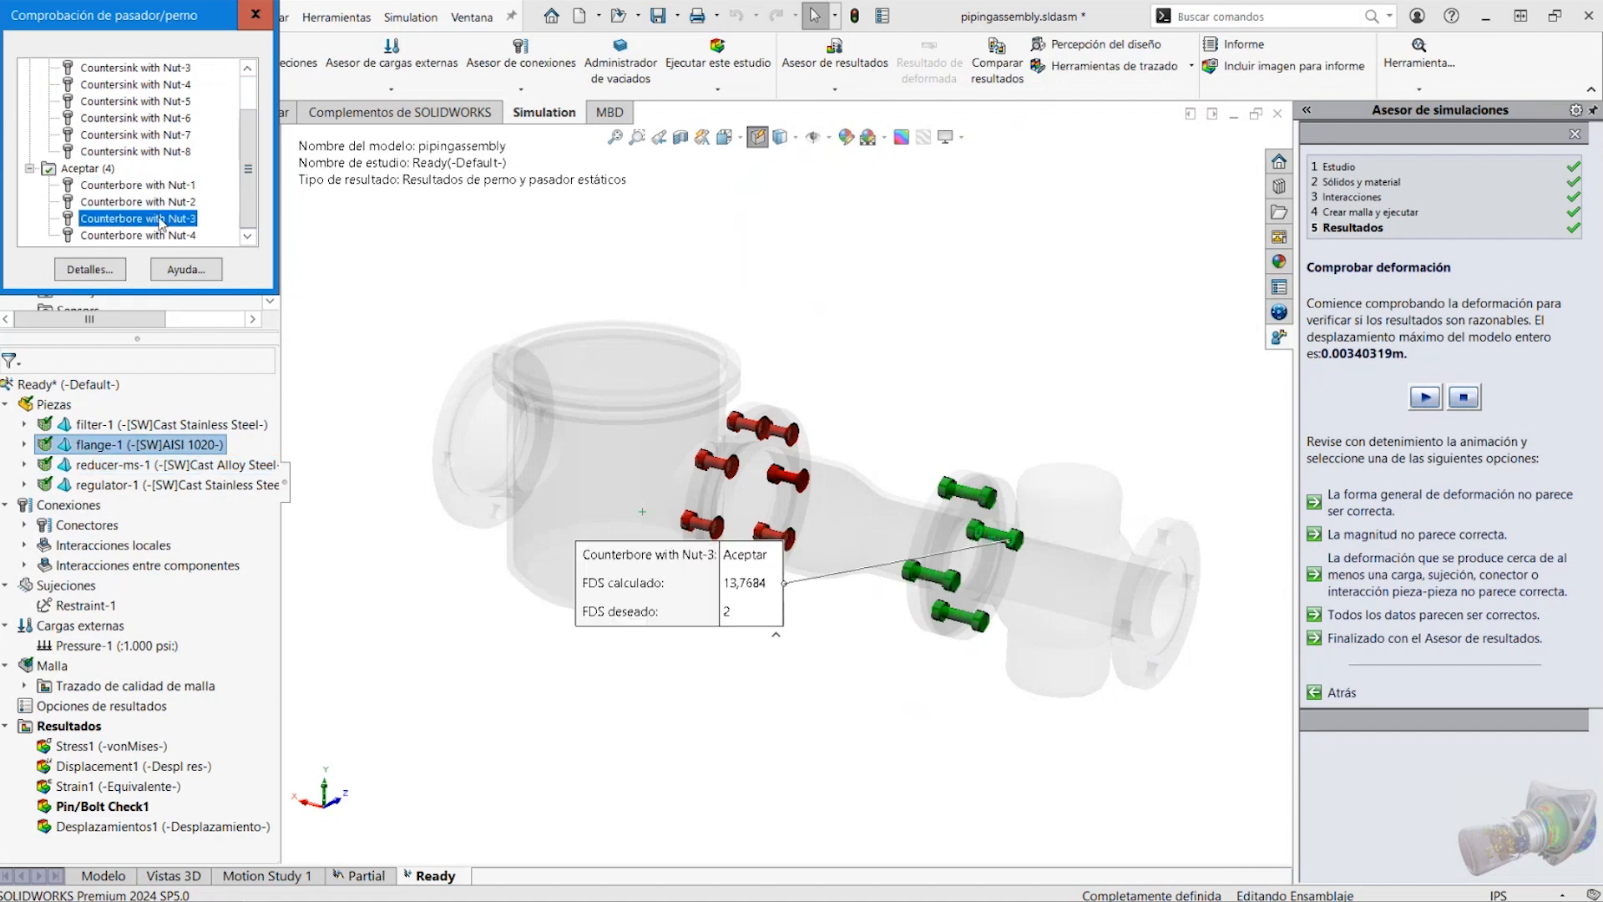
{"action": "left_click", "coordinate": [151, 235]}
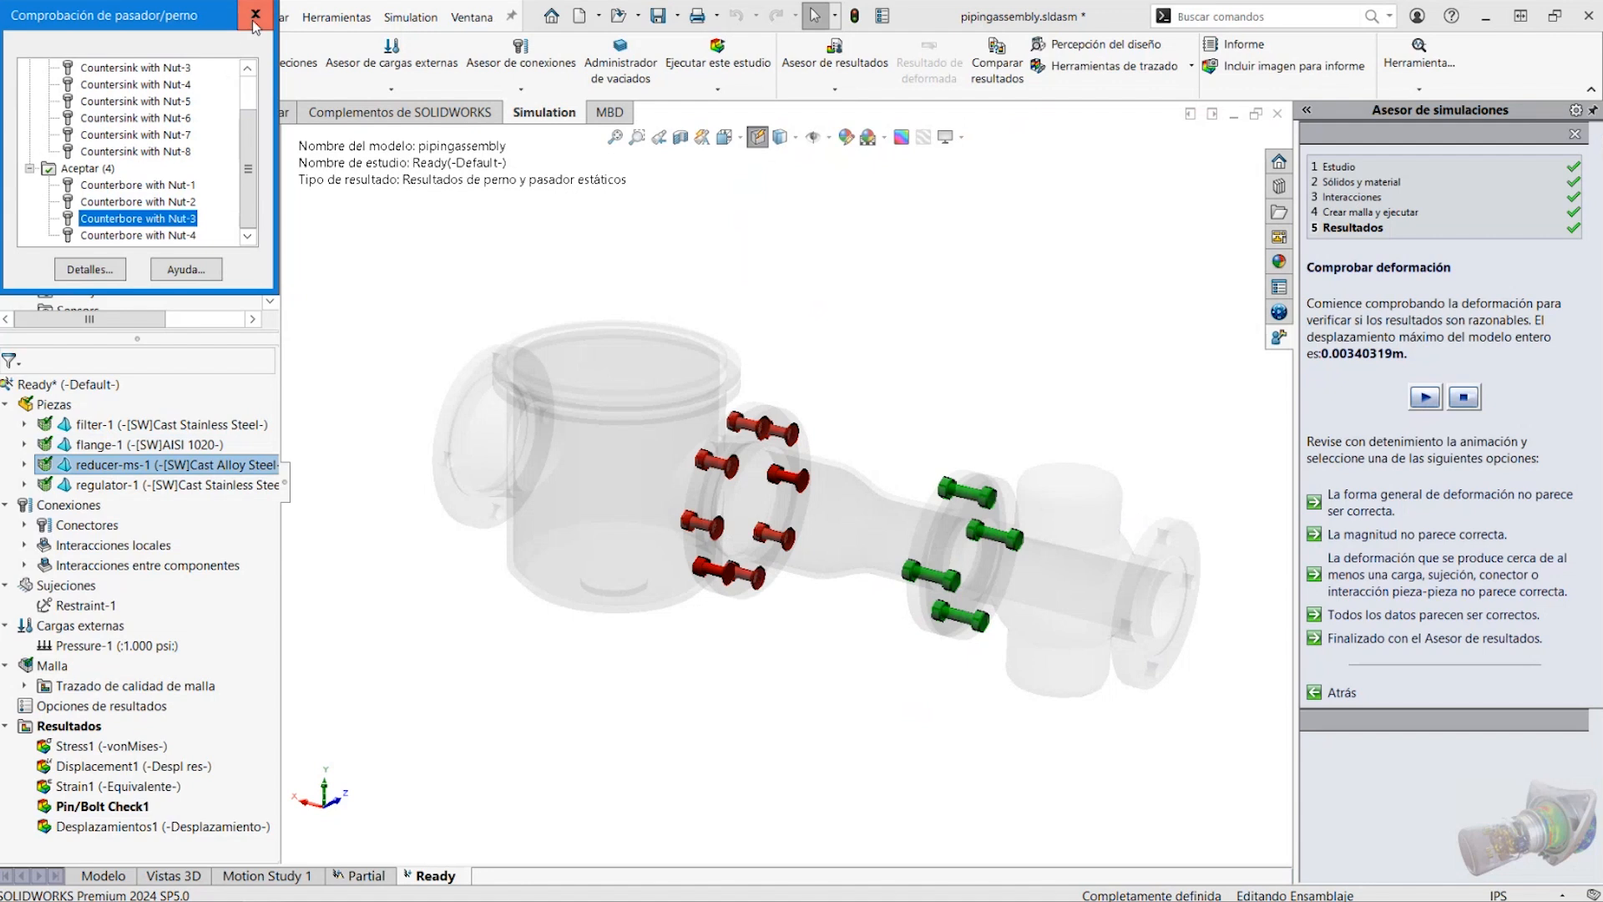
{"action": "left_click_drag", "start_coordinate": [244, 143], "coordinate": [244, 110]}
{"action": "left_click", "coordinate": [190, 84]}
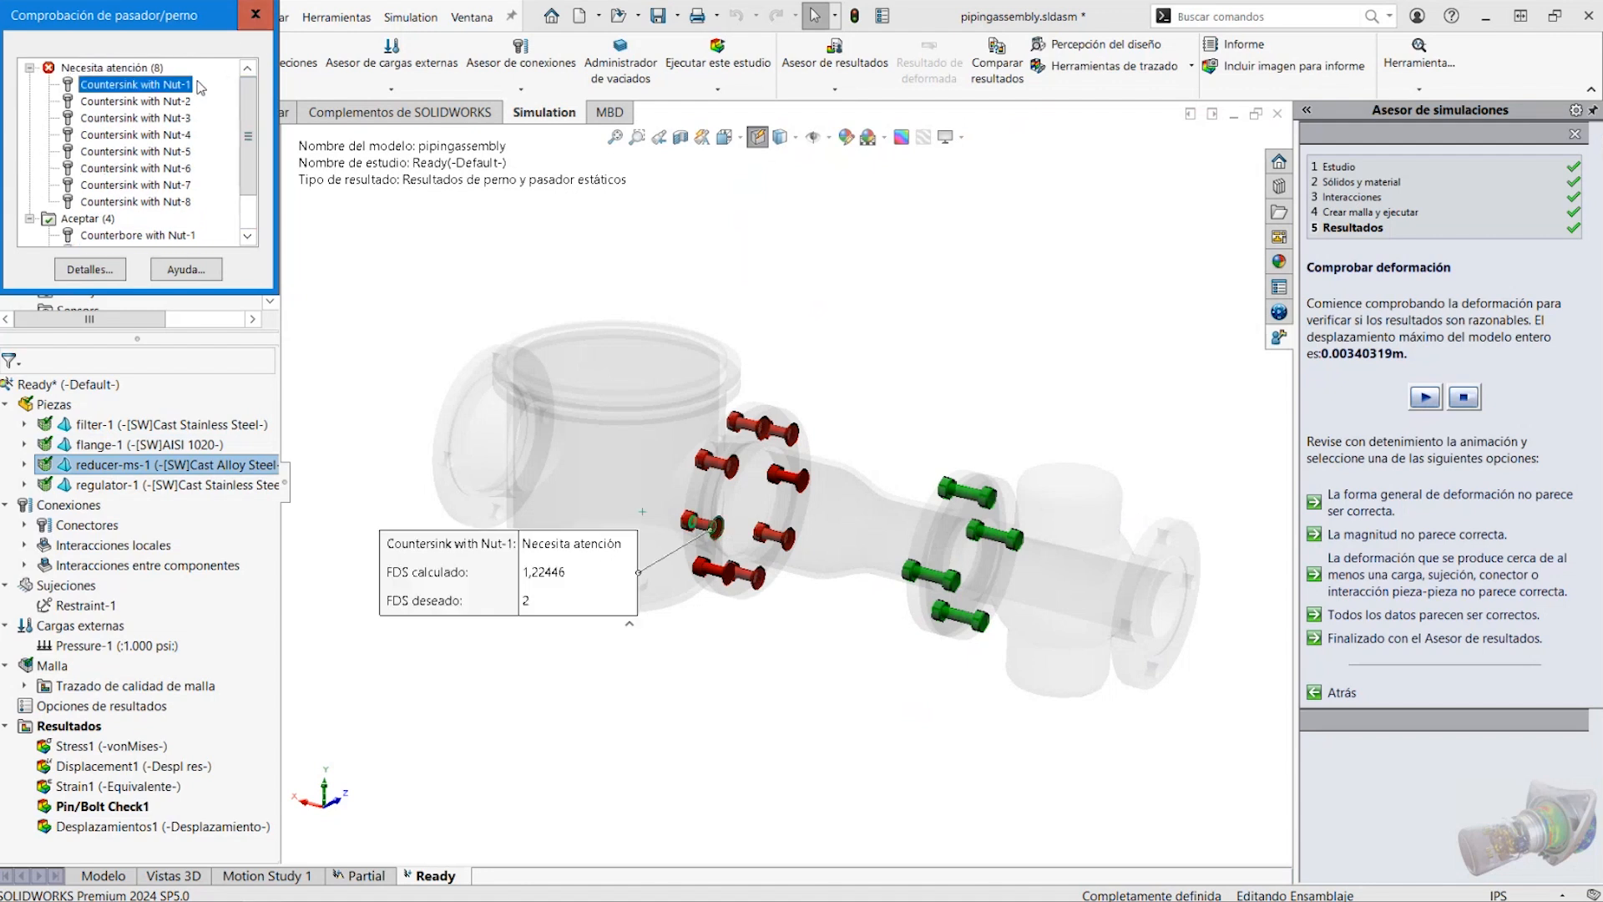
{"action": "left_click", "coordinate": [256, 15]}
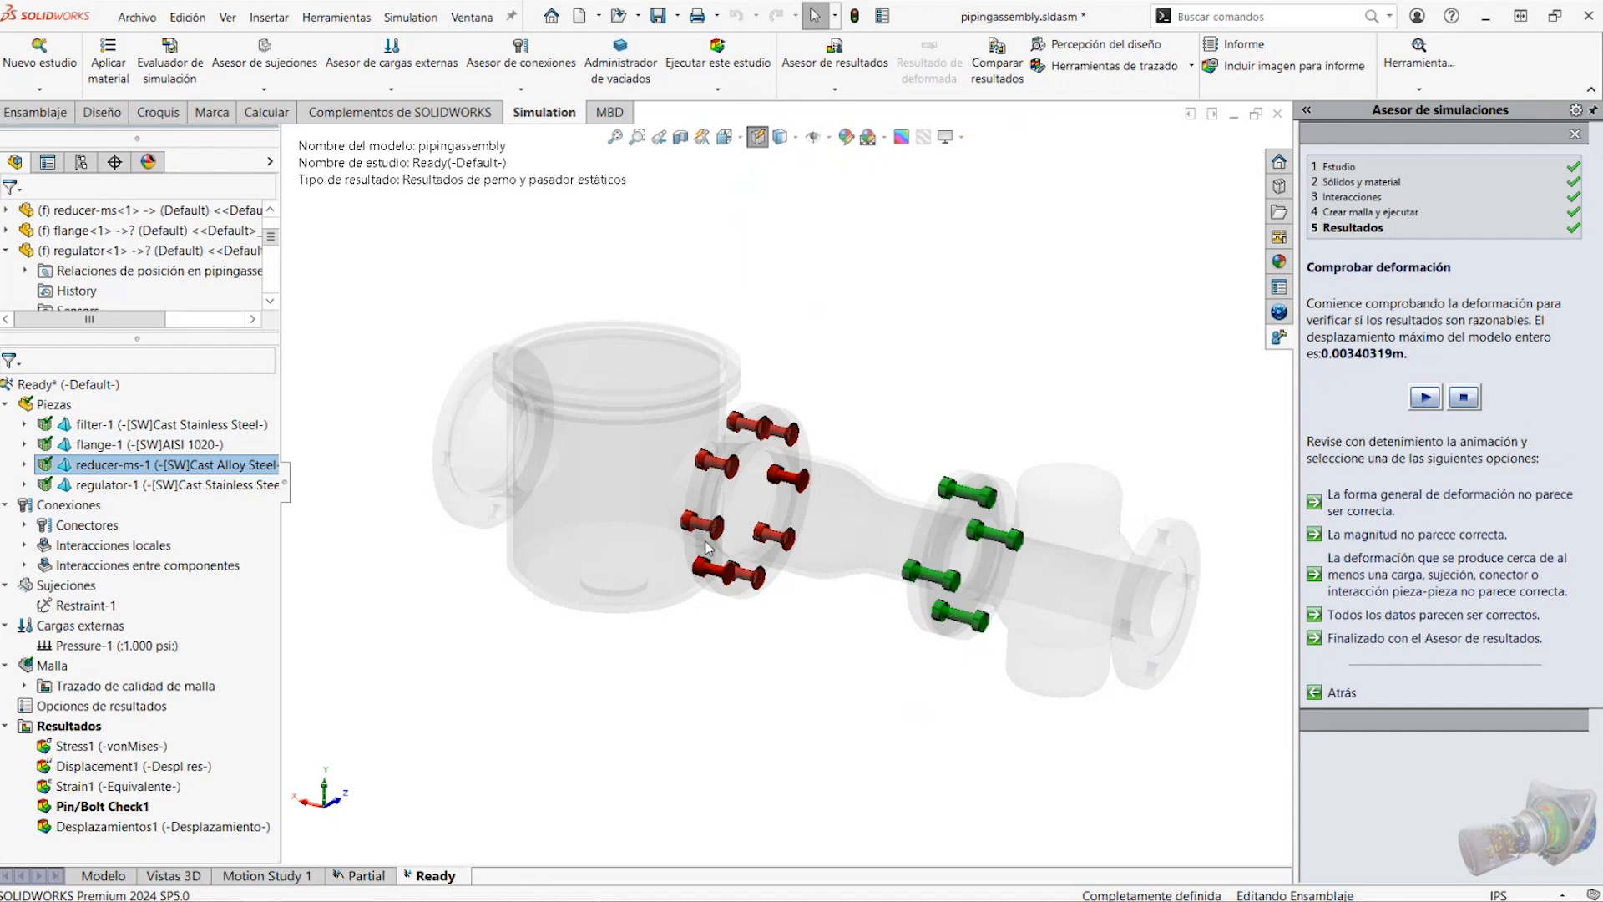
Take a closer look at the colour-coded bolts and start closing the piping assembly document
{"action": "scroll", "coordinate": [732, 548], "scroll_direction": "down", "scroll_amount": 2}
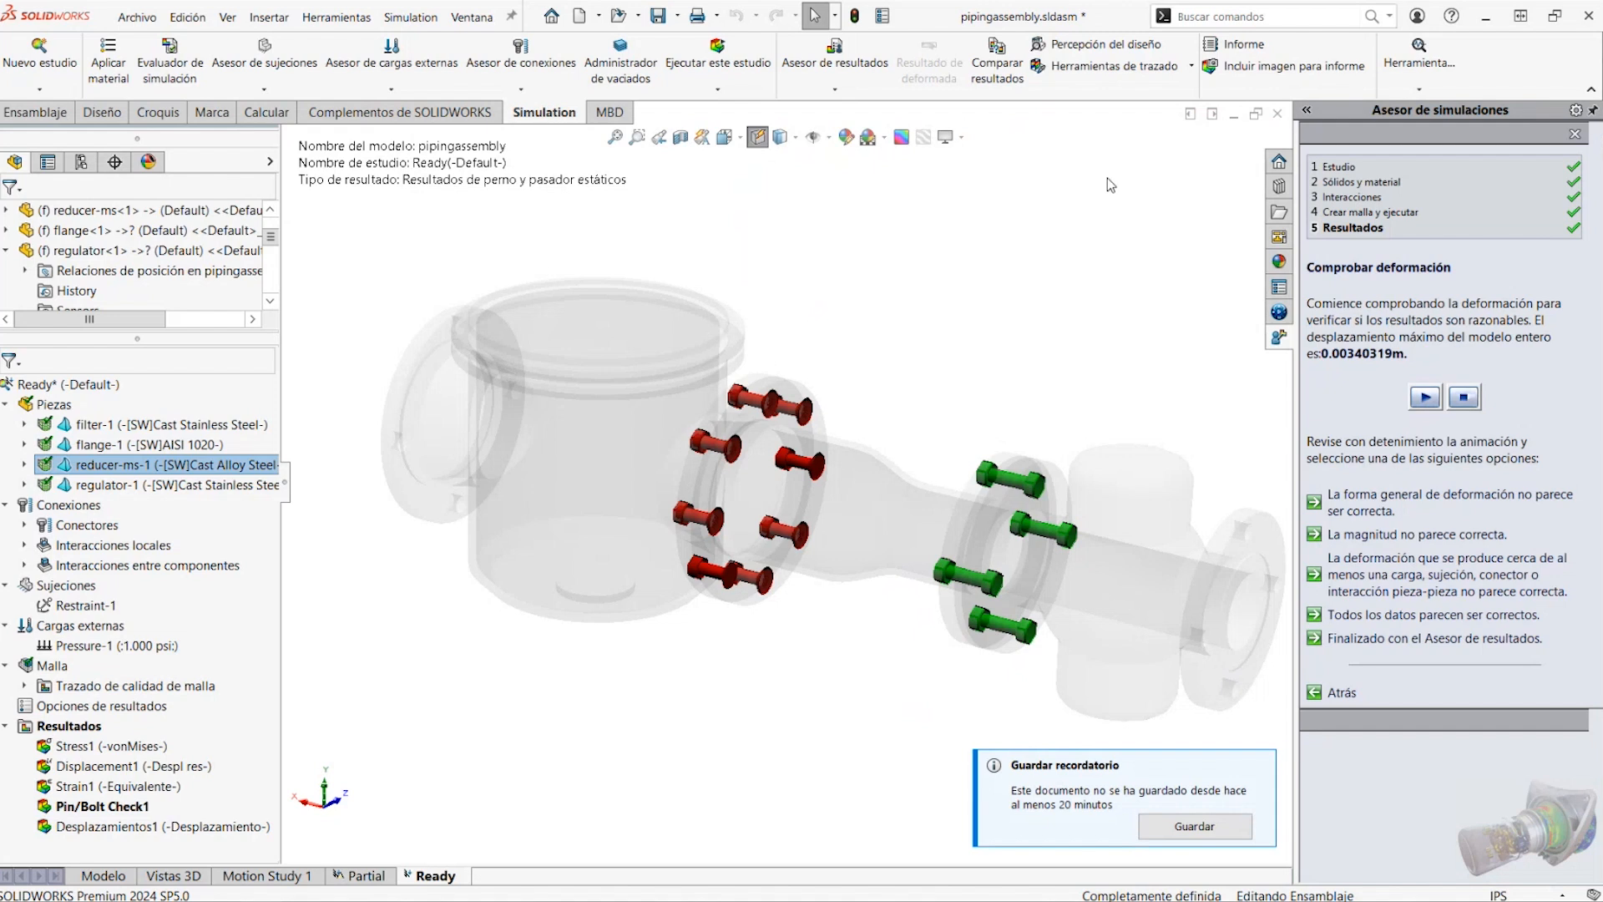
{"action": "left_click", "coordinate": [1278, 114]}
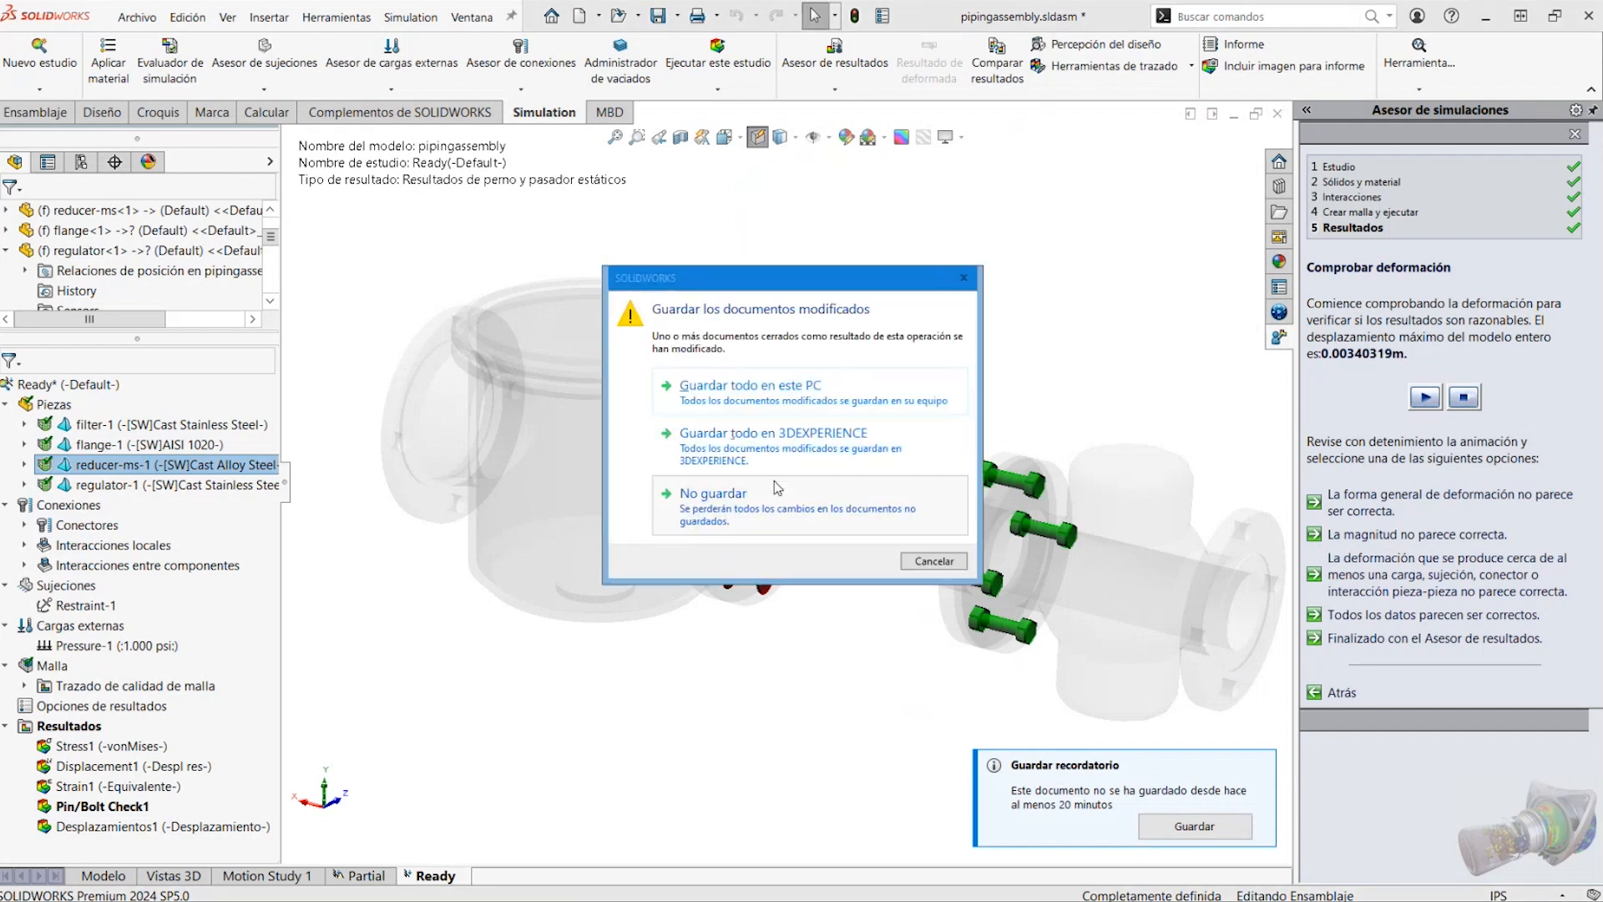
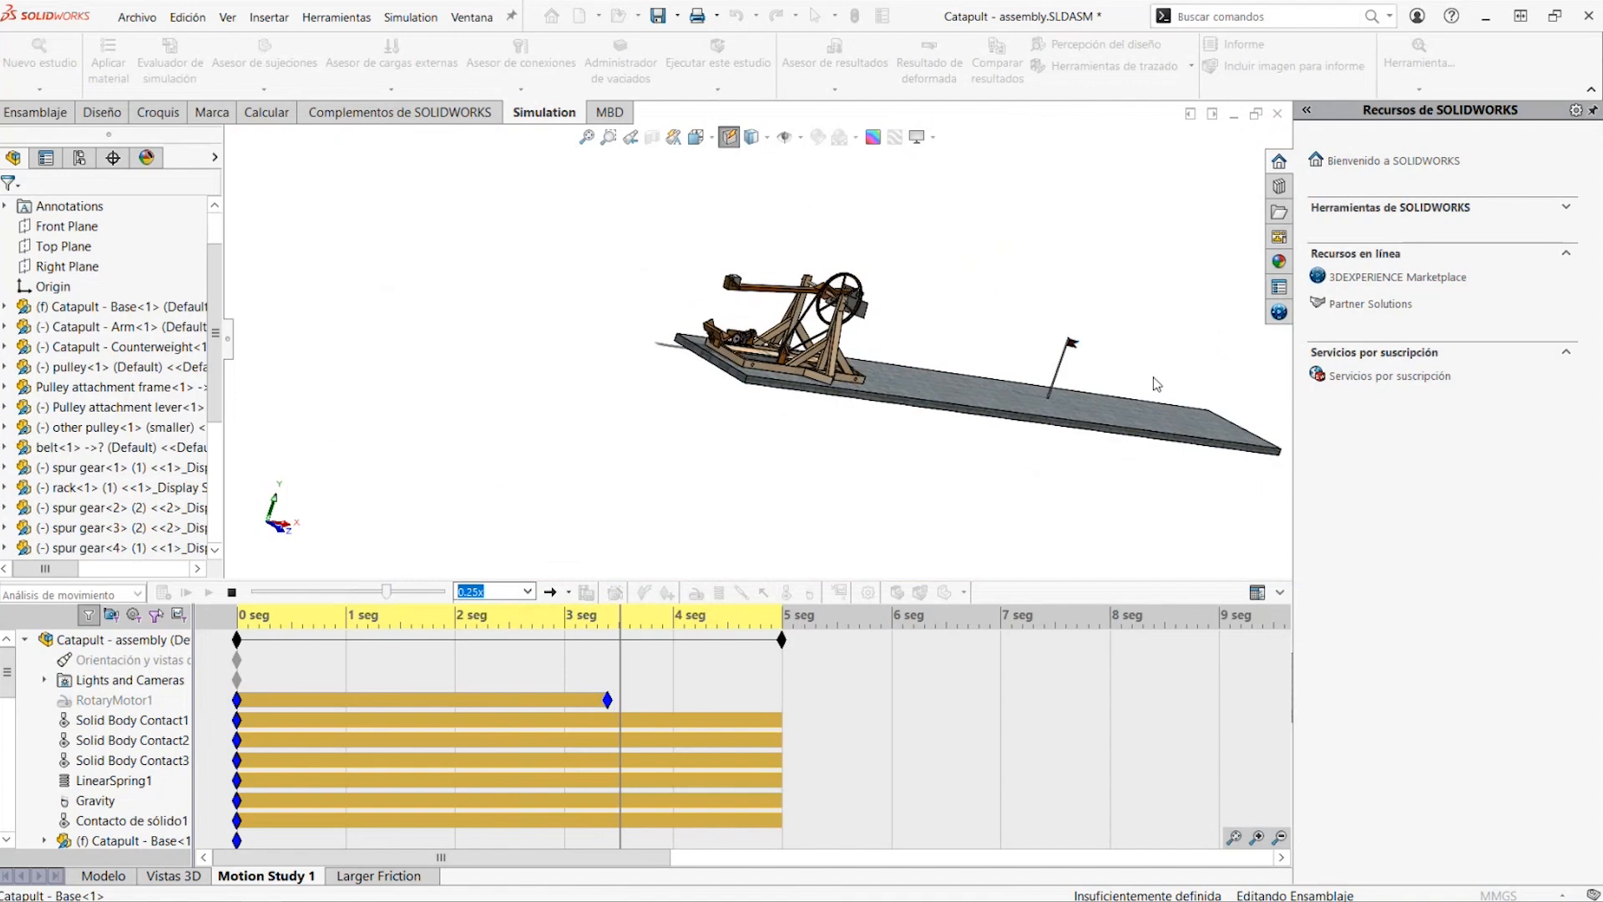
Watch the catapult's Motion Study 1 playback through to the end of its timeline while following the throw
{"action": "middle_click_drag", "start_coordinate": [1155, 377], "coordinate": [1049, 390]}
{"action": "scroll", "coordinate": [1086, 368], "scroll_direction": "down", "scroll_amount": 3}
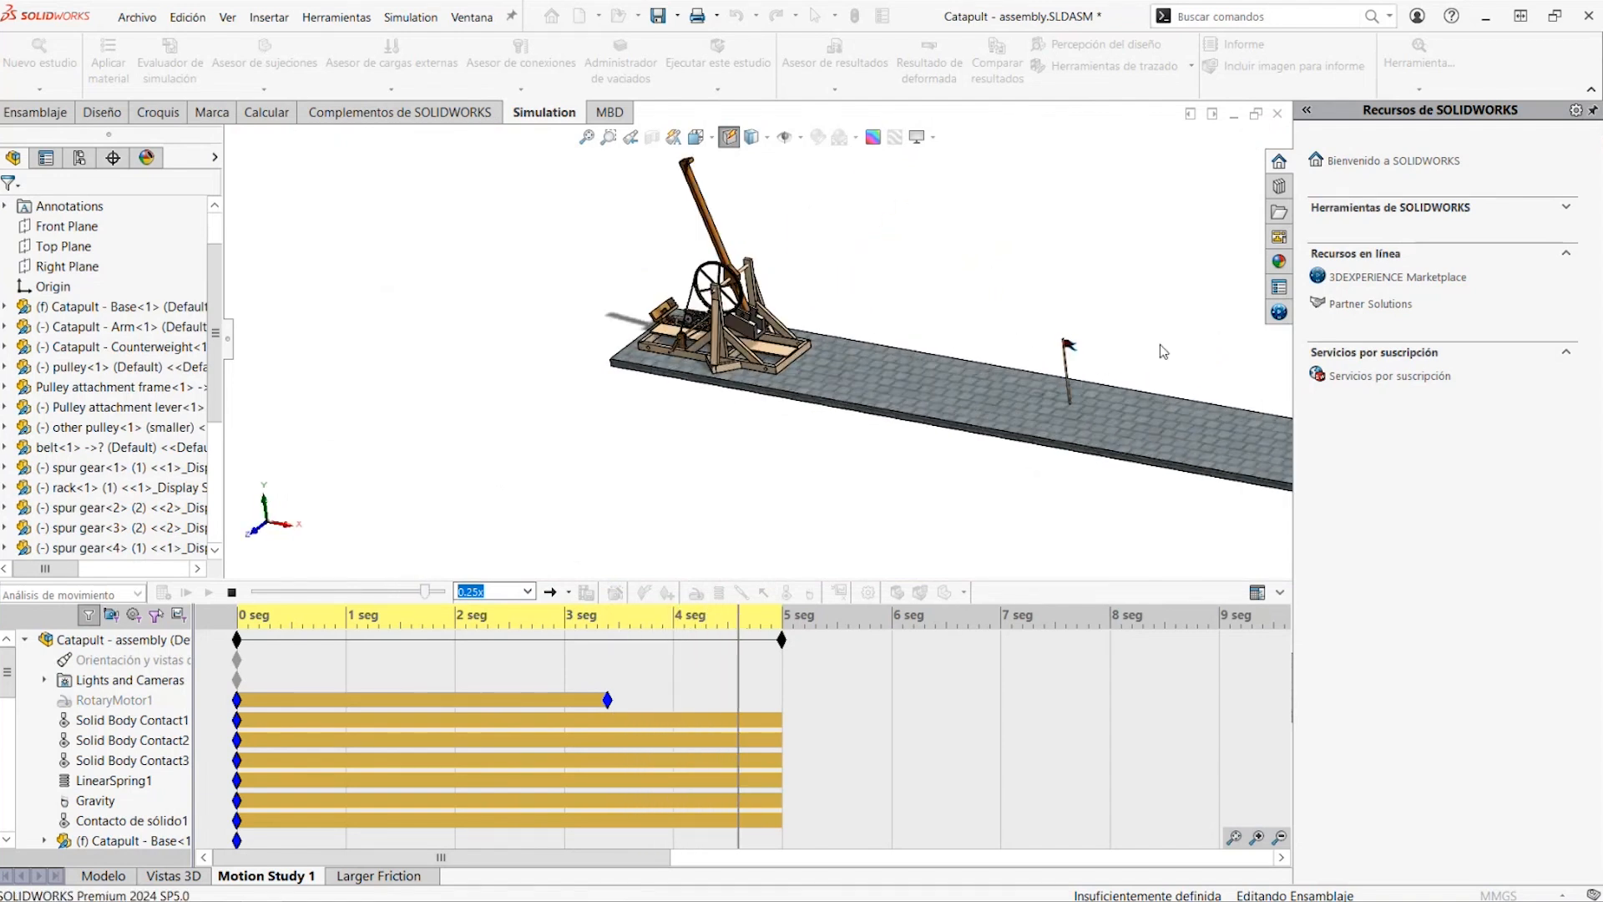
{"action": "scroll", "coordinate": [1107, 325], "scroll_direction": "up", "scroll_amount": 2}
{"action": "scroll", "coordinate": [1062, 289], "scroll_direction": "down", "scroll_amount": 1}
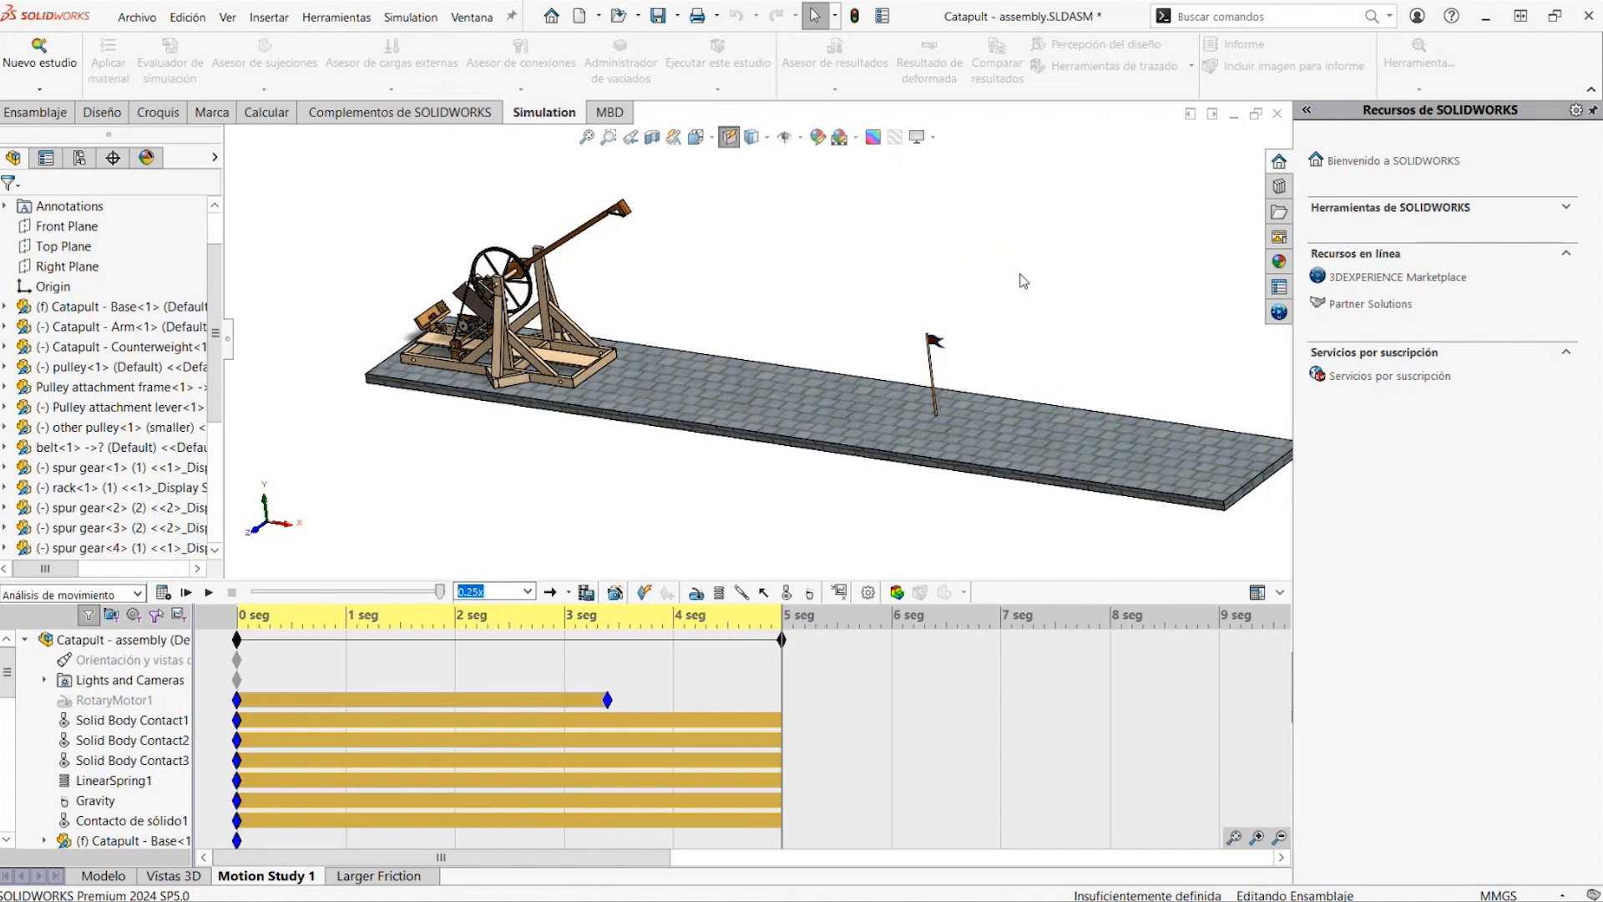
{"action": "scroll", "coordinate": [616, 192], "scroll_direction": "down", "scroll_amount": 2}
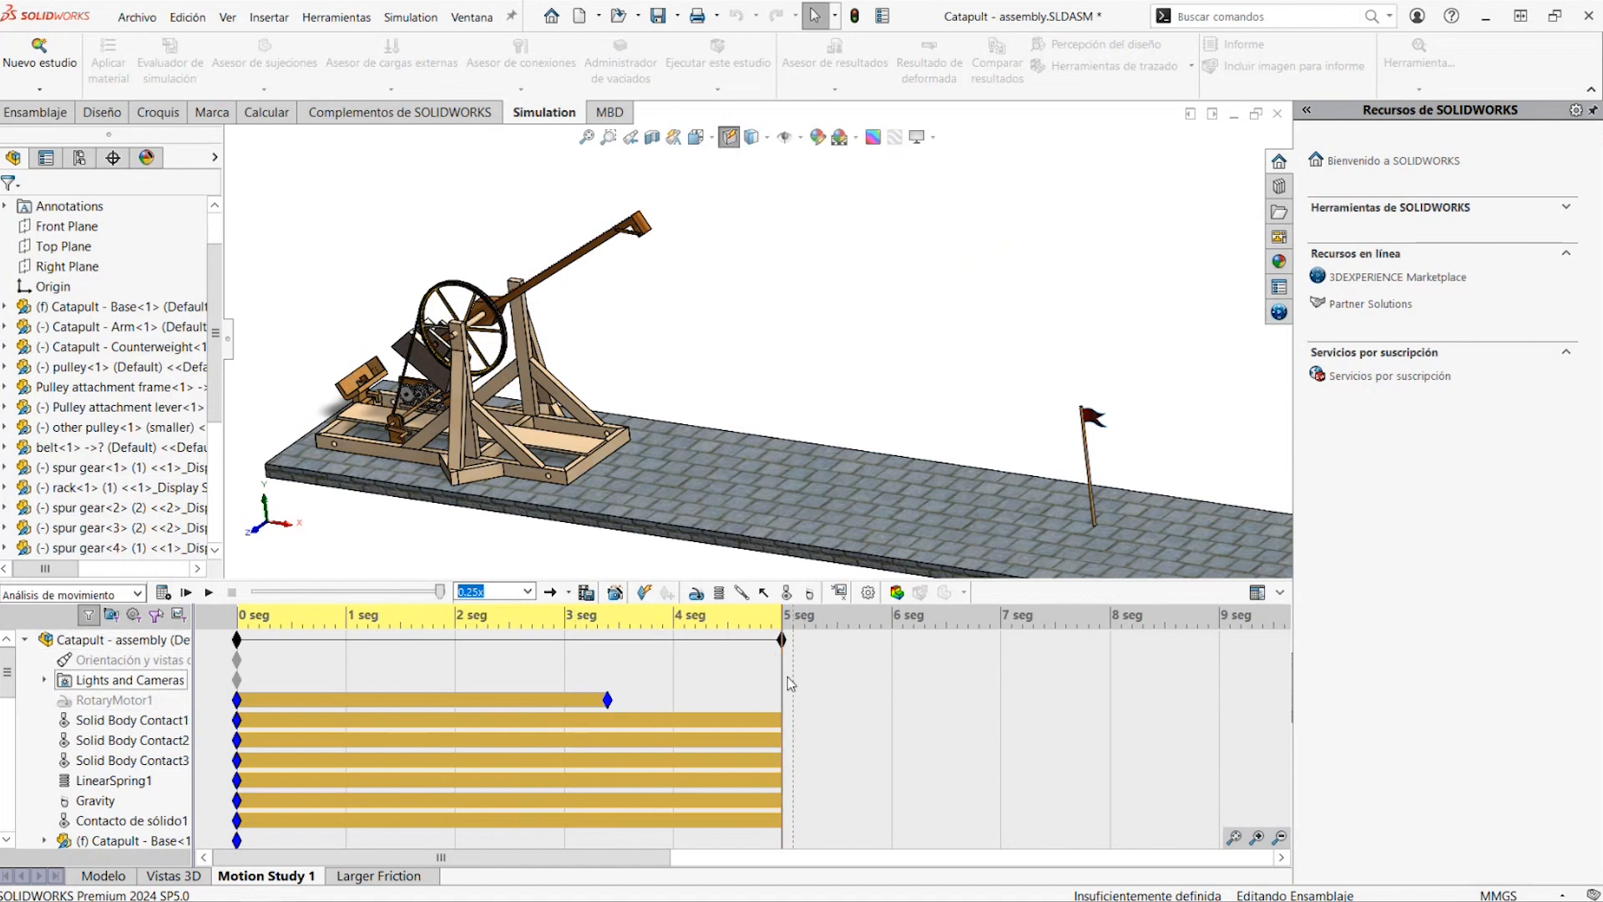
Rewind Motion Study 1 to about 2.9 s and replay the throw, following the projectile from the arm towards the flag
{"action": "left_click_drag", "start_coordinate": [783, 673], "coordinate": [554, 710]}
{"action": "scroll", "coordinate": [380, 437], "scroll_direction": "down", "scroll_amount": 5}
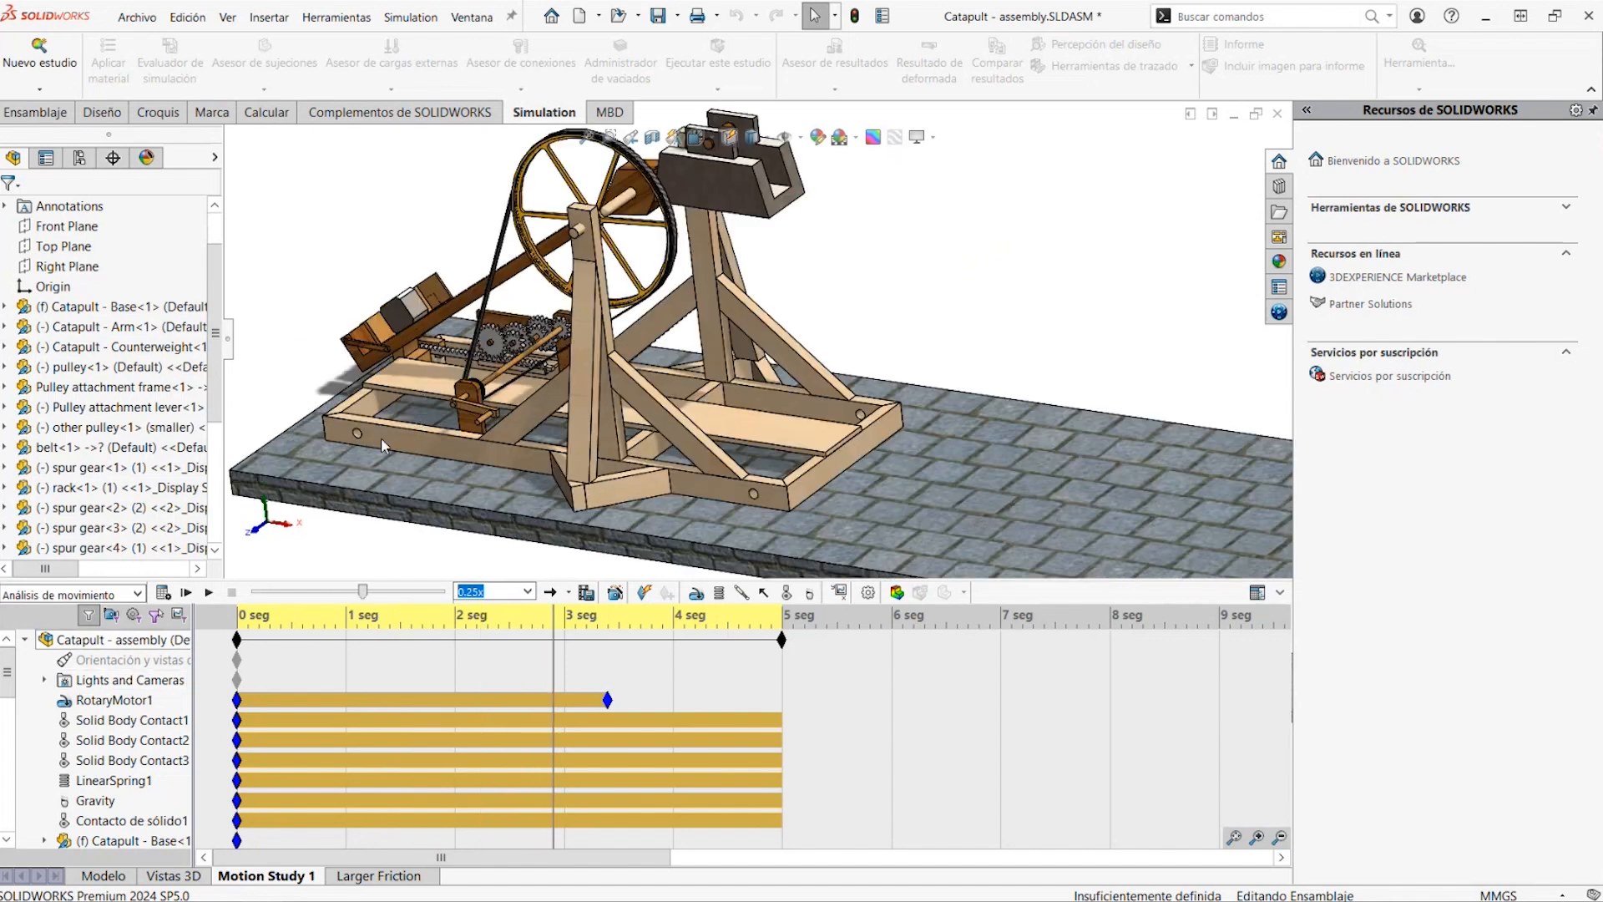
{"action": "scroll", "coordinate": [347, 336], "scroll_direction": "down", "scroll_amount": 5}
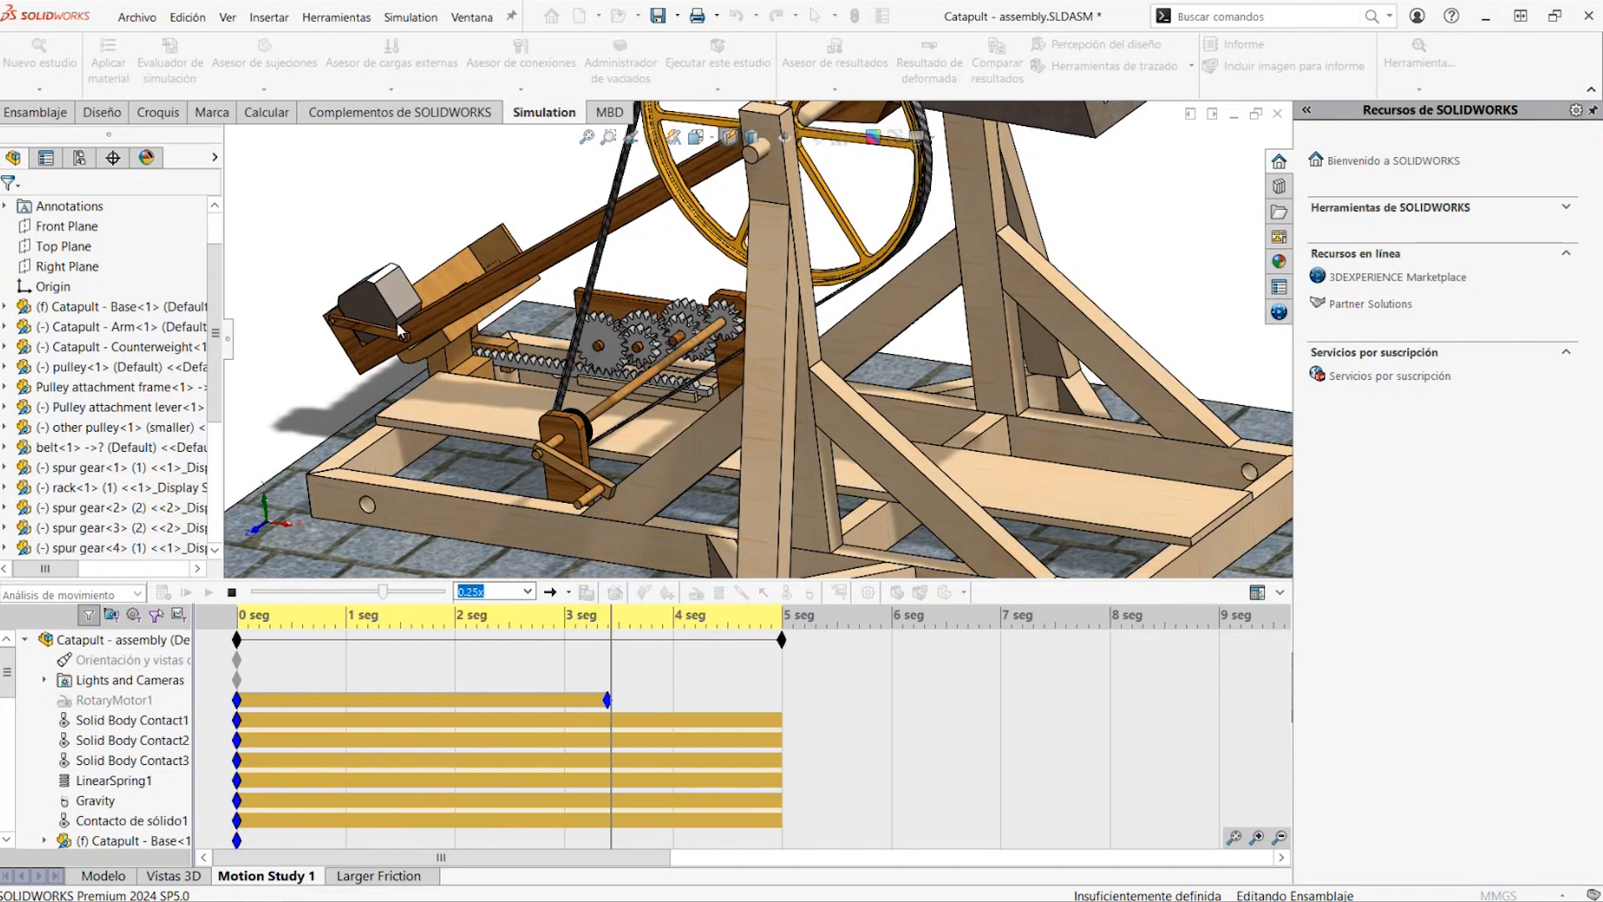
{"action": "scroll", "coordinate": [718, 334], "scroll_direction": "up", "scroll_amount": 10}
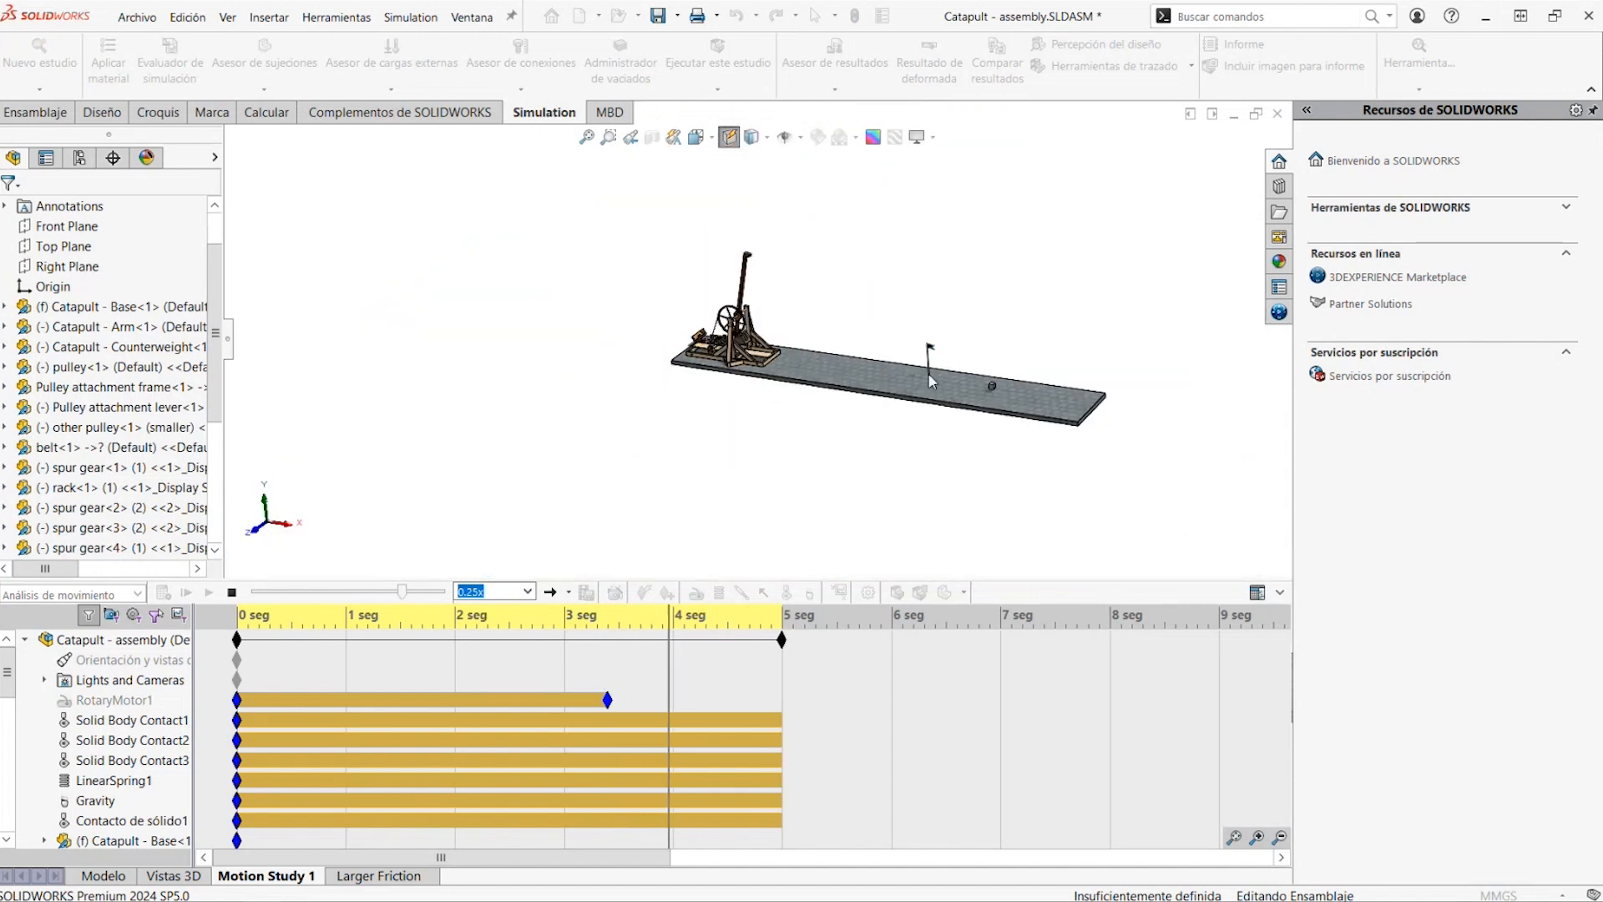
{"action": "scroll", "coordinate": [924, 380], "scroll_direction": "down", "scroll_amount": 5}
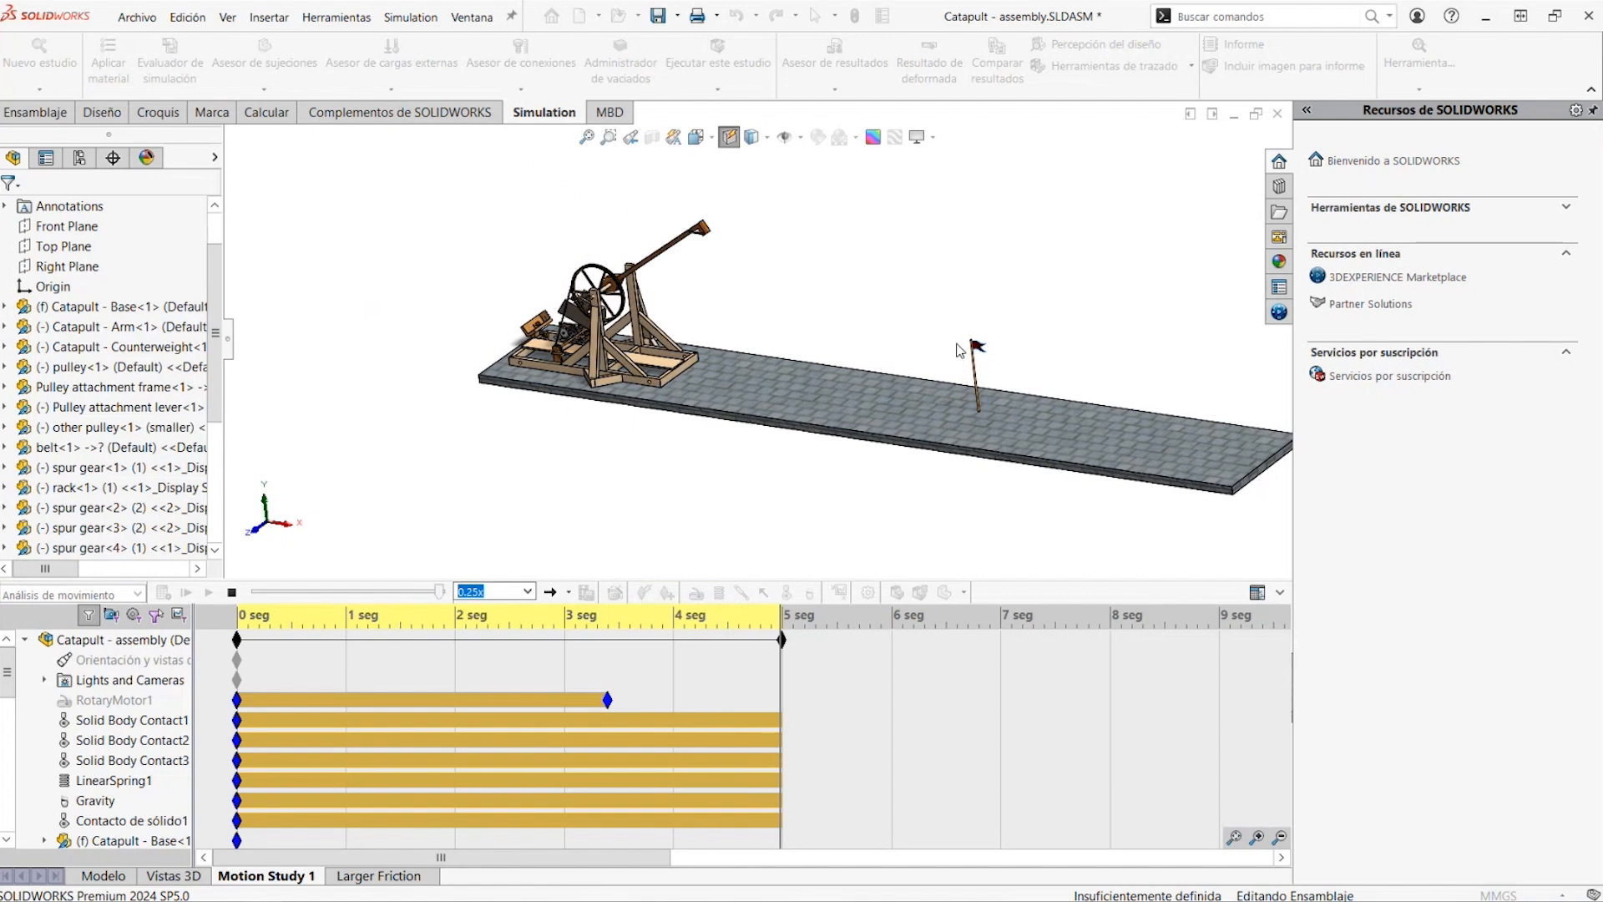
{"action": "scroll", "coordinate": [694, 255], "scroll_direction": "down", "scroll_amount": 3}
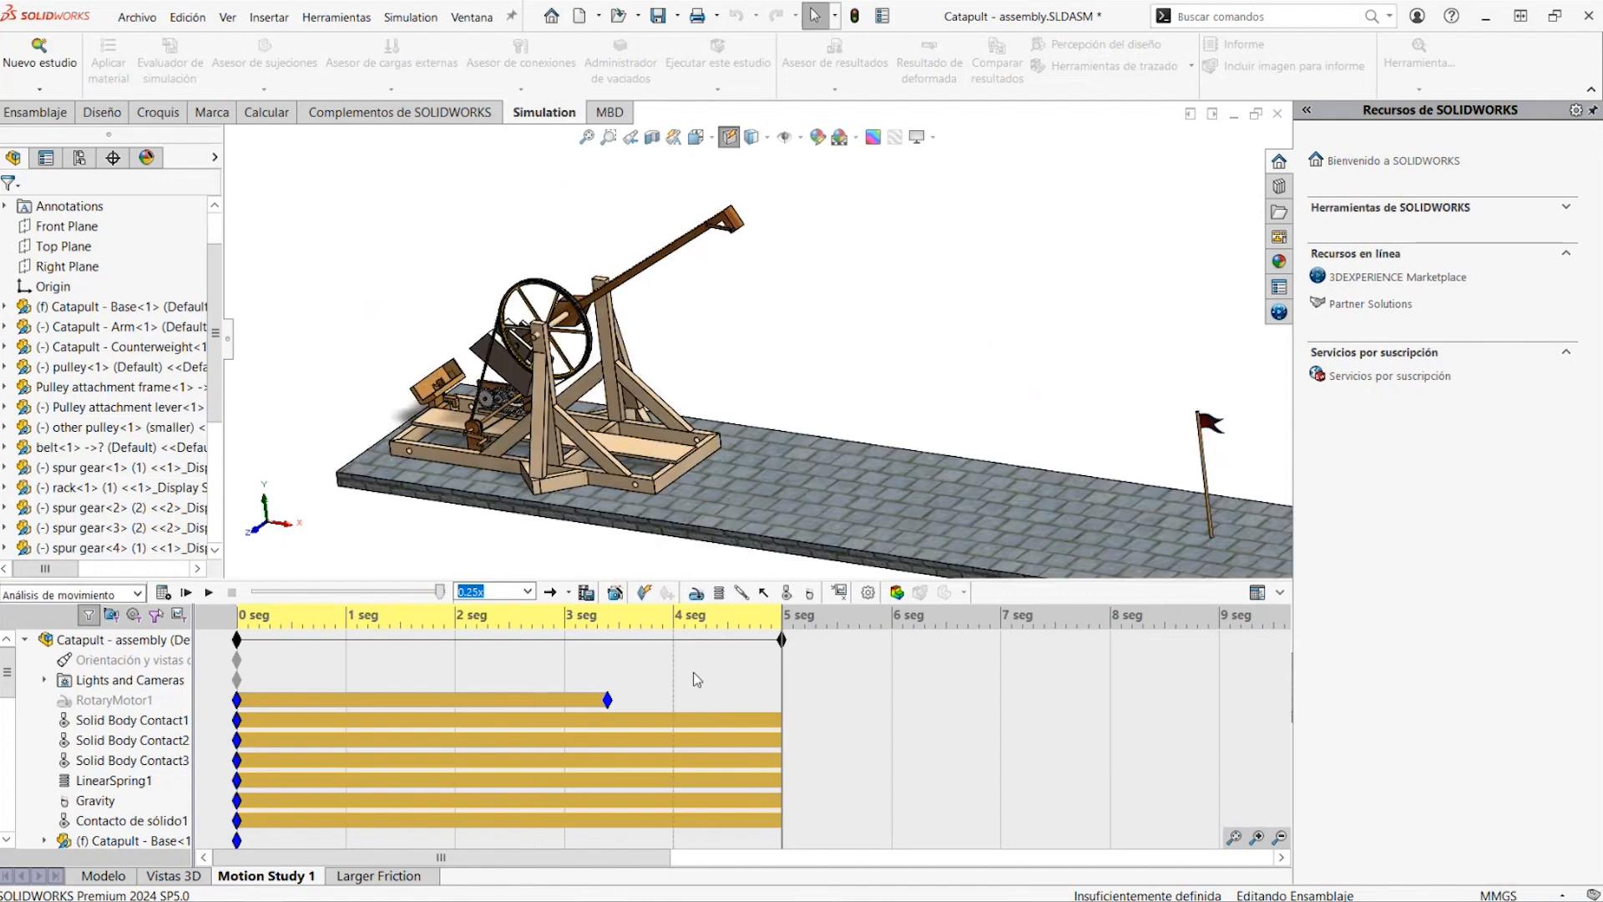
Return the motion study to about 2.9 s and review RotaryMotor1, Solid Body Contact1 to 3 and Gravity in the study tree
{"action": "left_click_drag", "start_coordinate": [782, 668], "coordinate": [554, 672]}
{"action": "left_click_drag", "start_coordinate": [435, 673], "coordinate": [350, 689]}
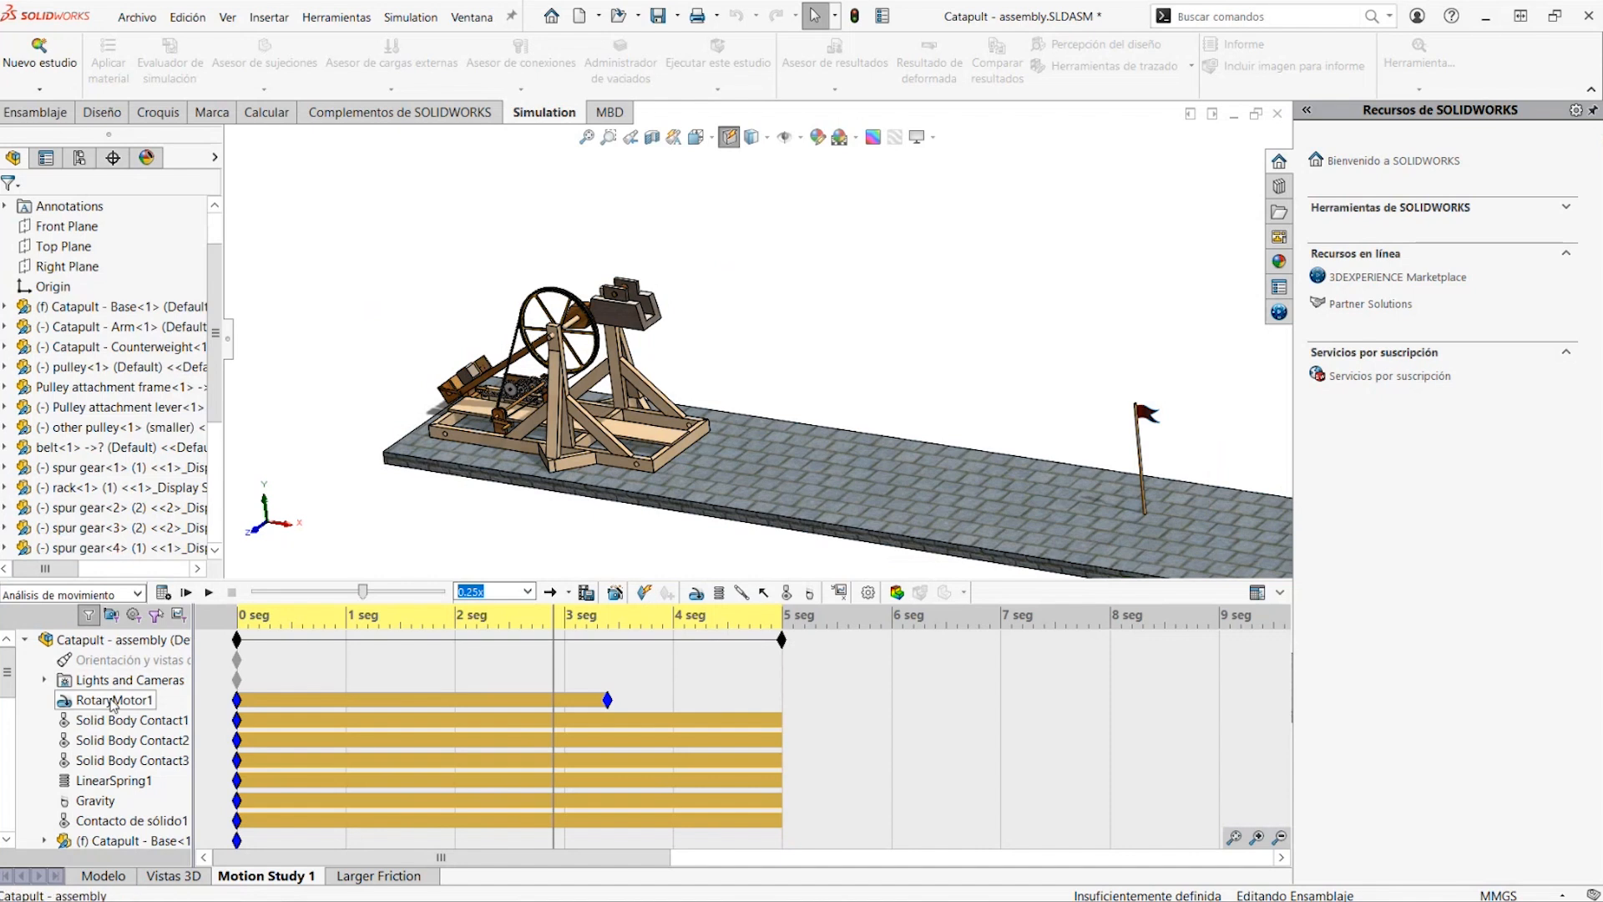
{"action": "scroll", "coordinate": [513, 369], "scroll_direction": "down", "scroll_amount": 5}
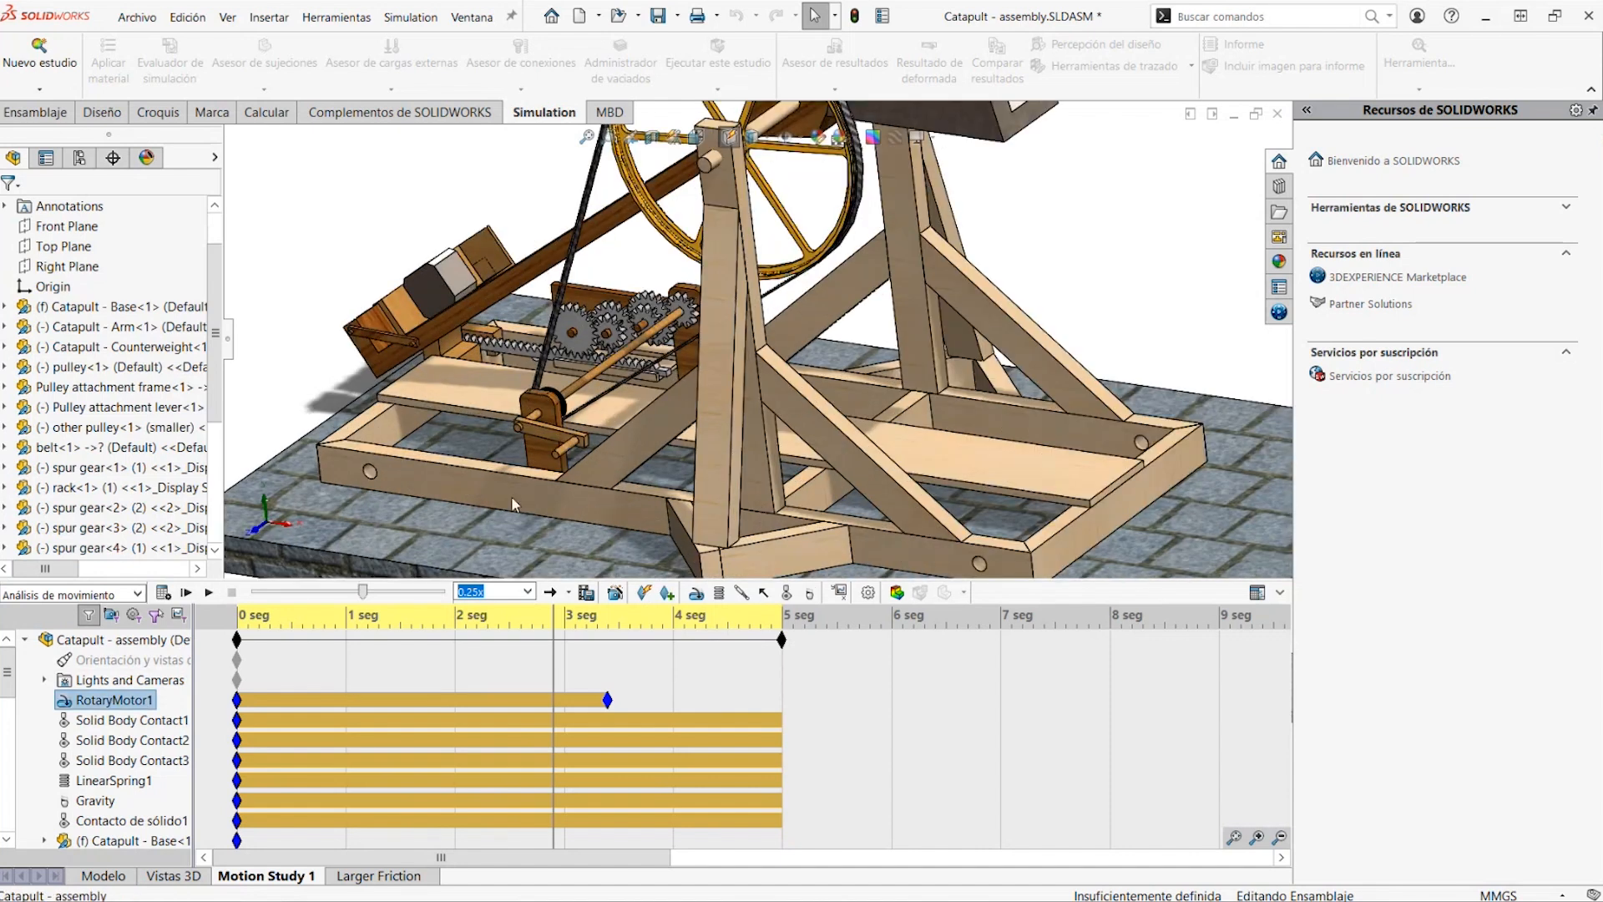
{"action": "left_click", "coordinate": [131, 721]}
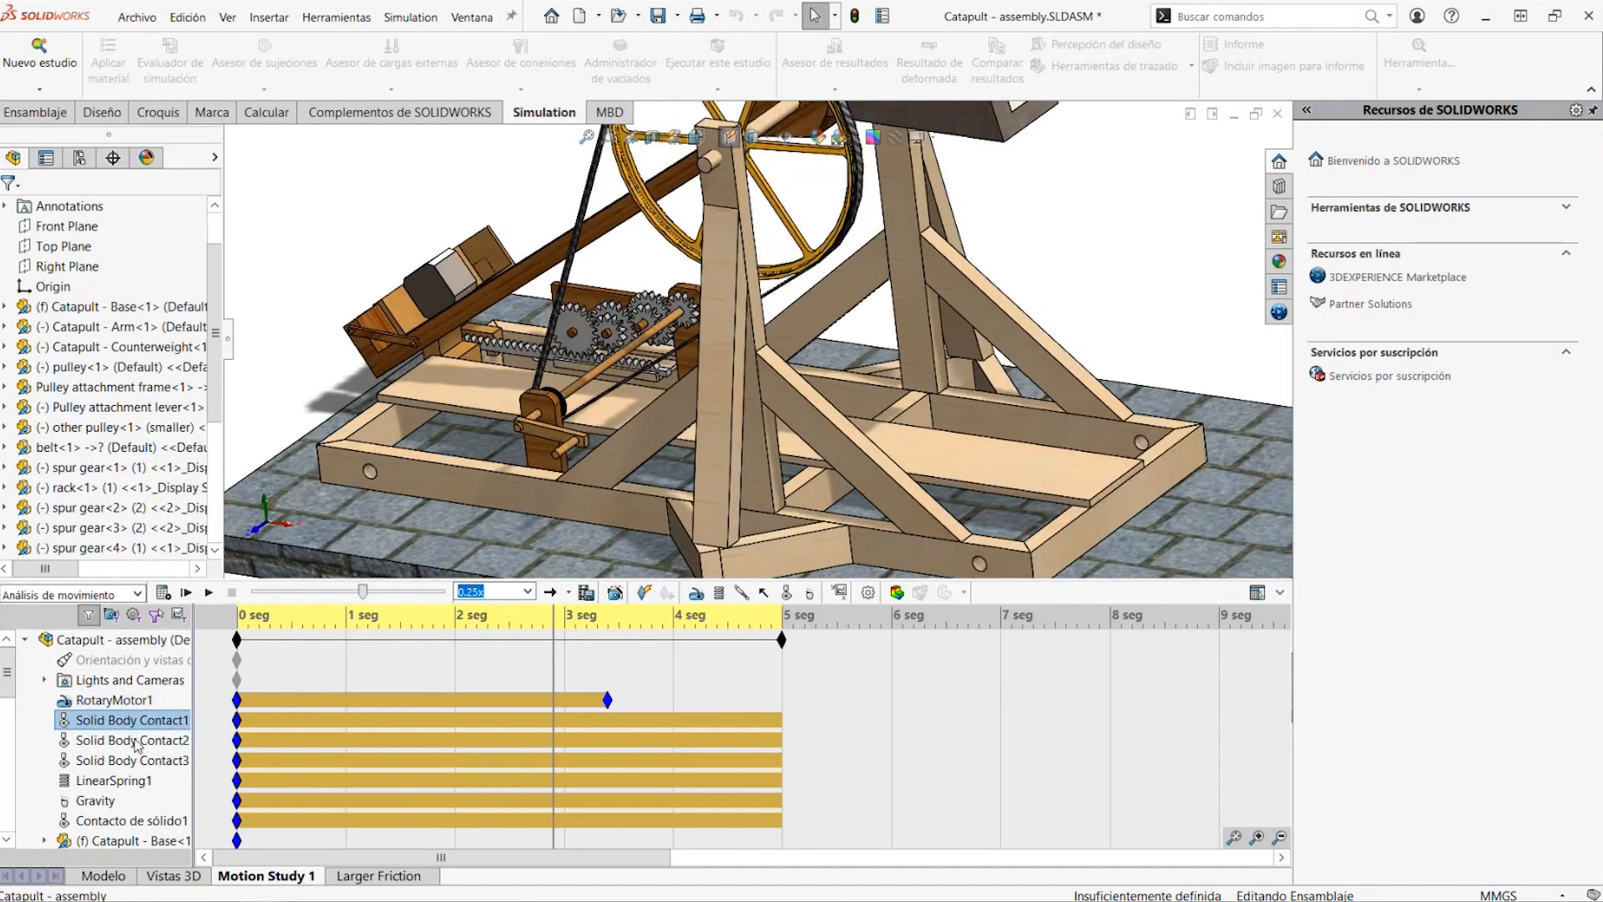
{"action": "left_click", "coordinate": [136, 741]}
{"action": "left_click", "coordinate": [144, 763]}
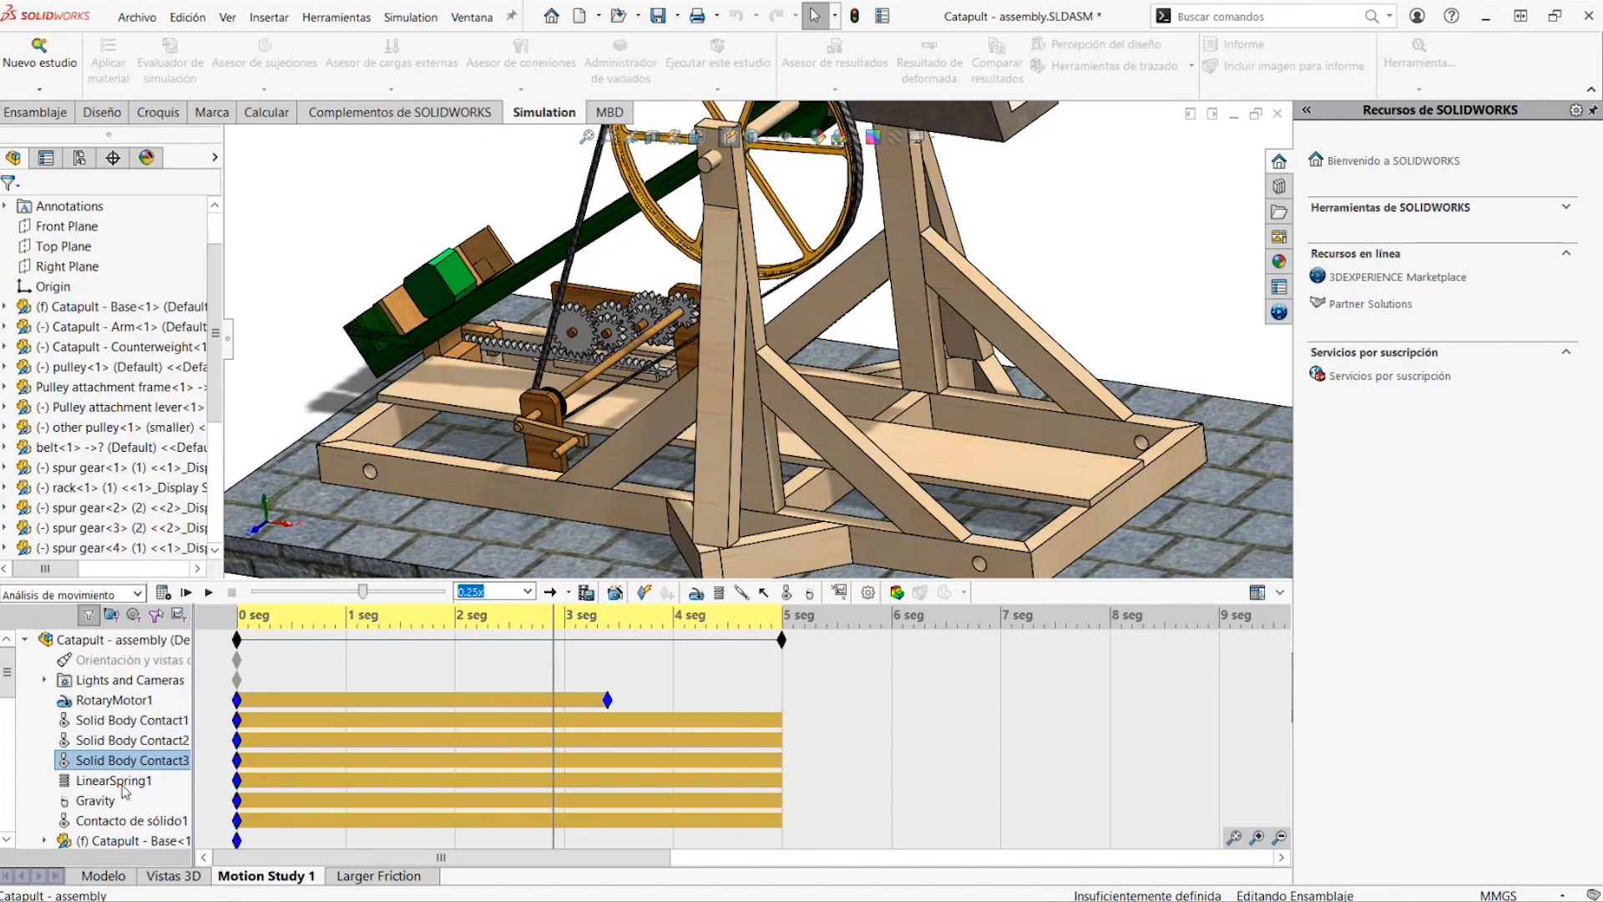
{"action": "left_click", "coordinate": [95, 801]}
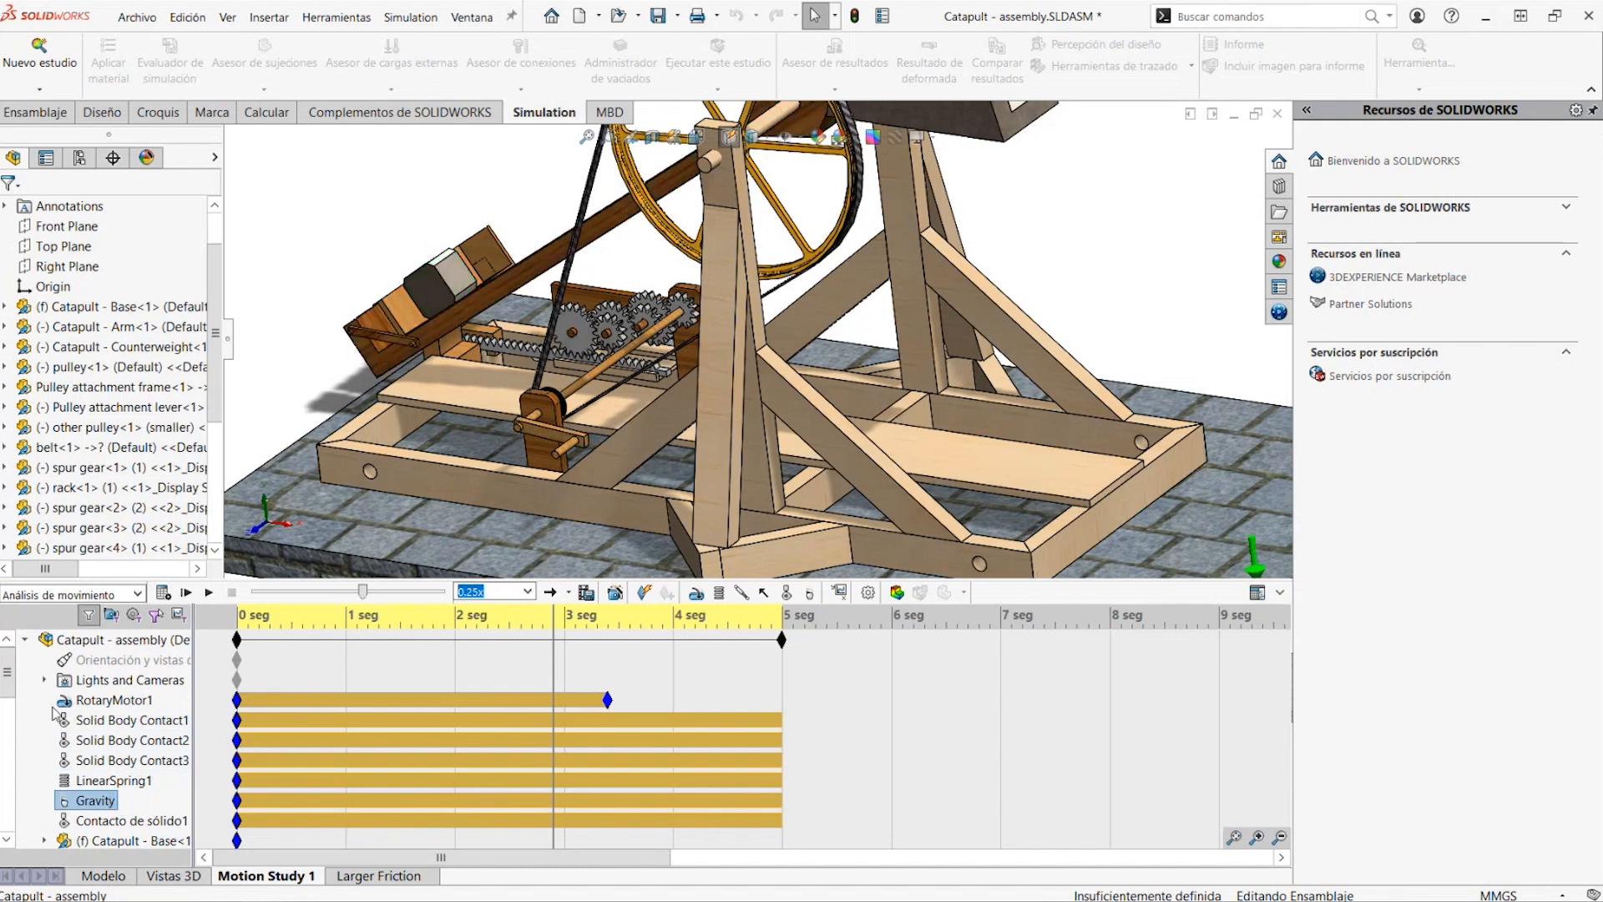
Look through the remaining motion study entries down to Results and examine the gear and rack mechanism up close
{"action": "scroll", "coordinate": [12, 676], "scroll_direction": "down", "scroll_amount": 2}
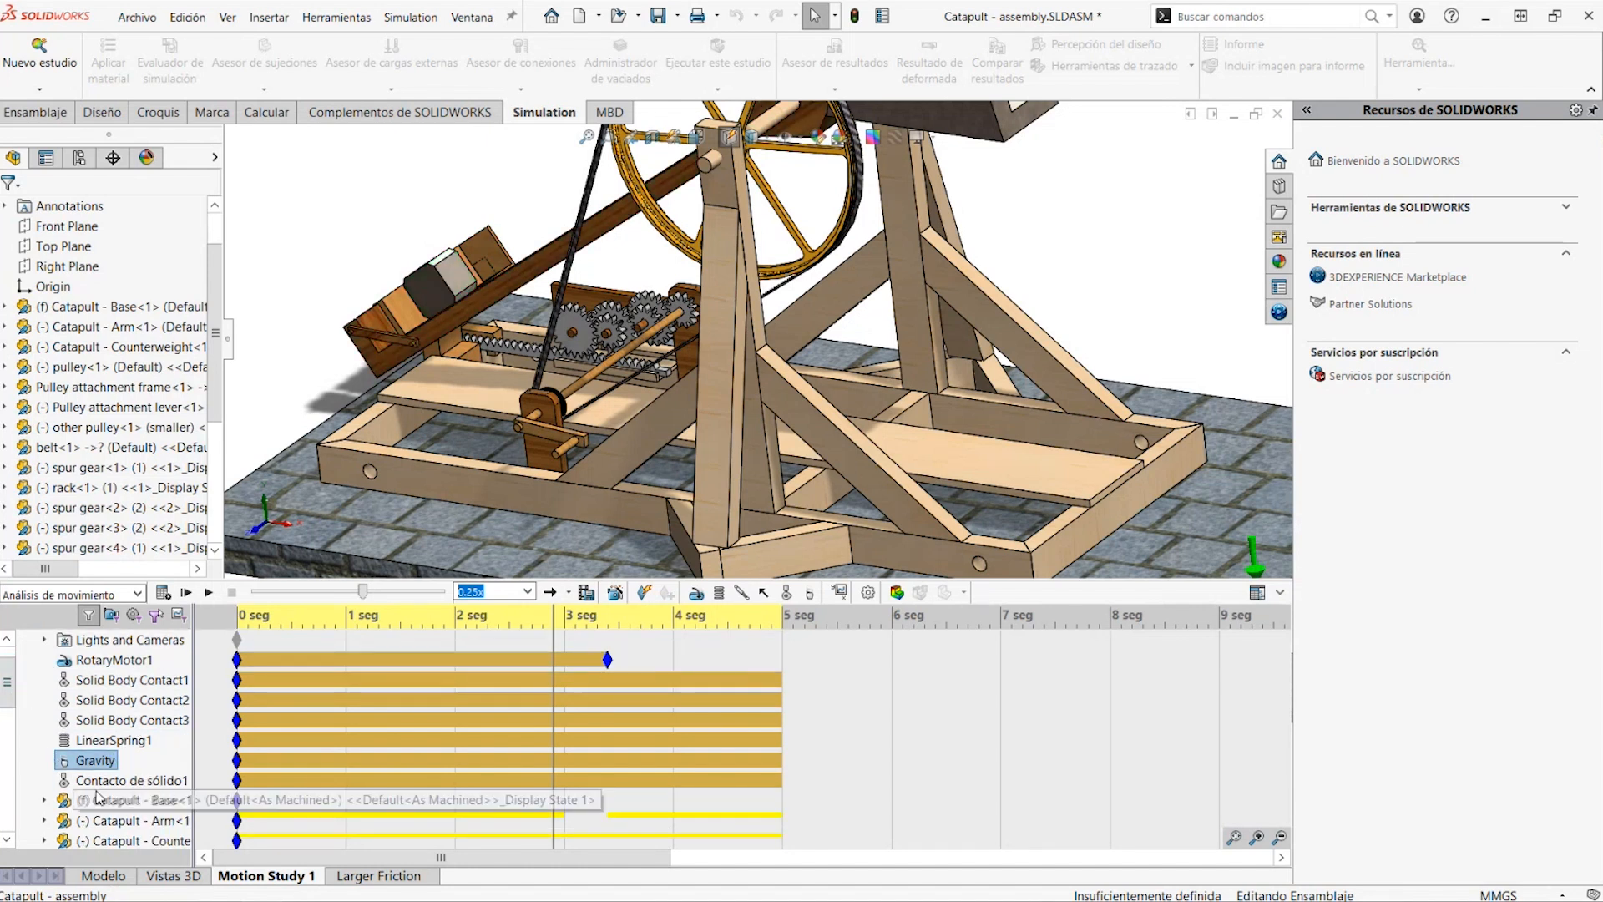
{"action": "left_click_drag", "start_coordinate": [9, 683], "coordinate": [21, 835]}
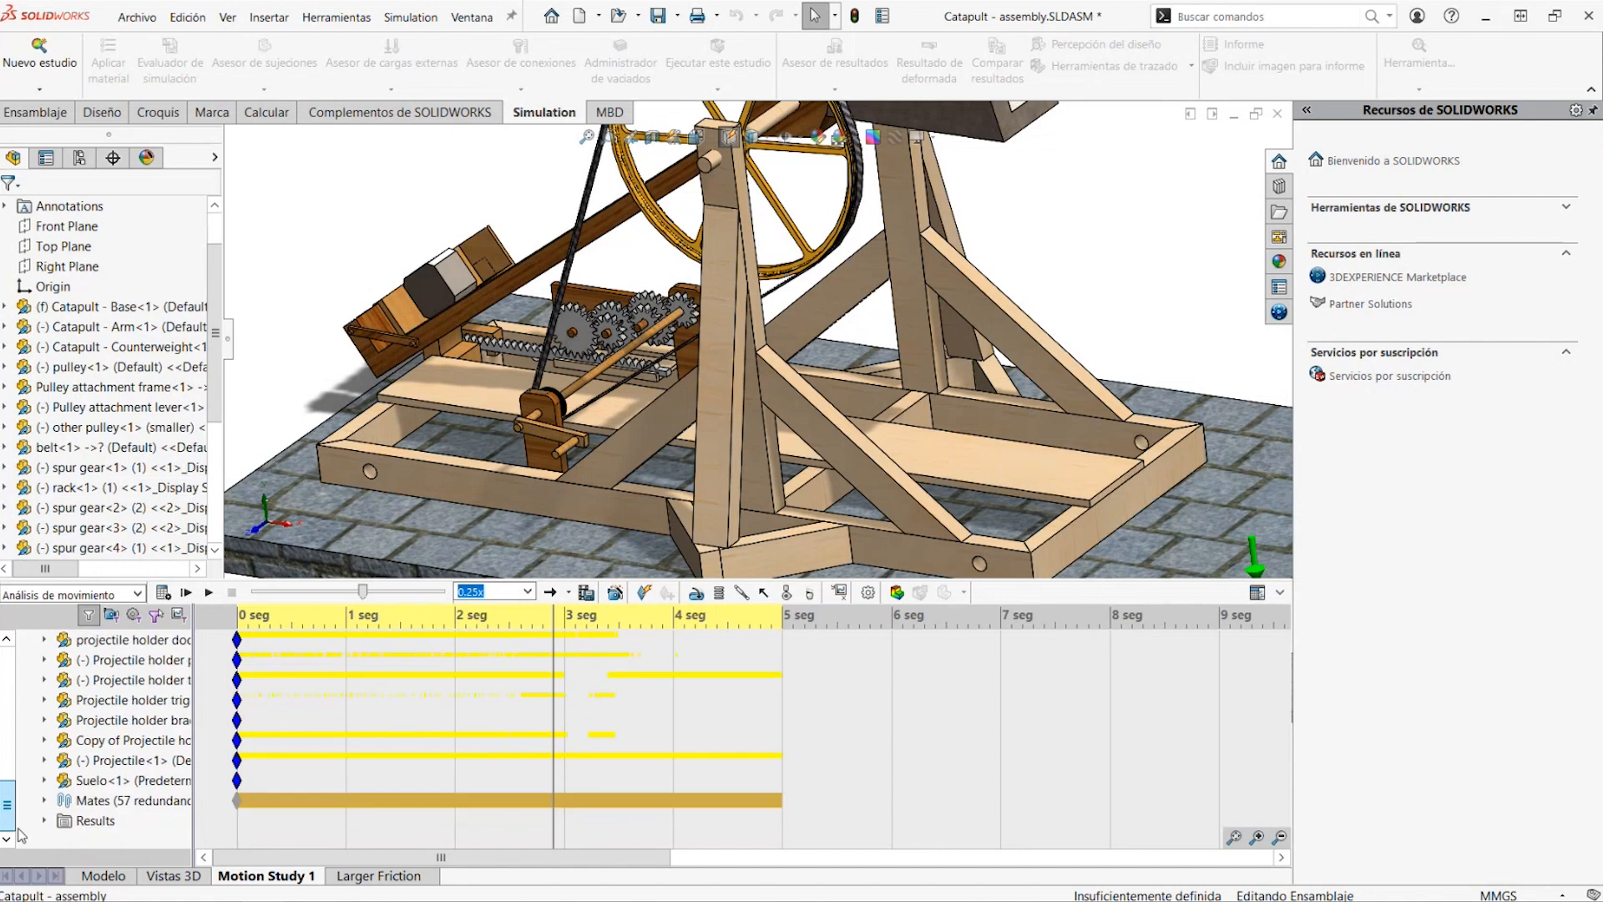
{"action": "scroll", "coordinate": [21, 838], "scroll_direction": "up", "scroll_amount": 7}
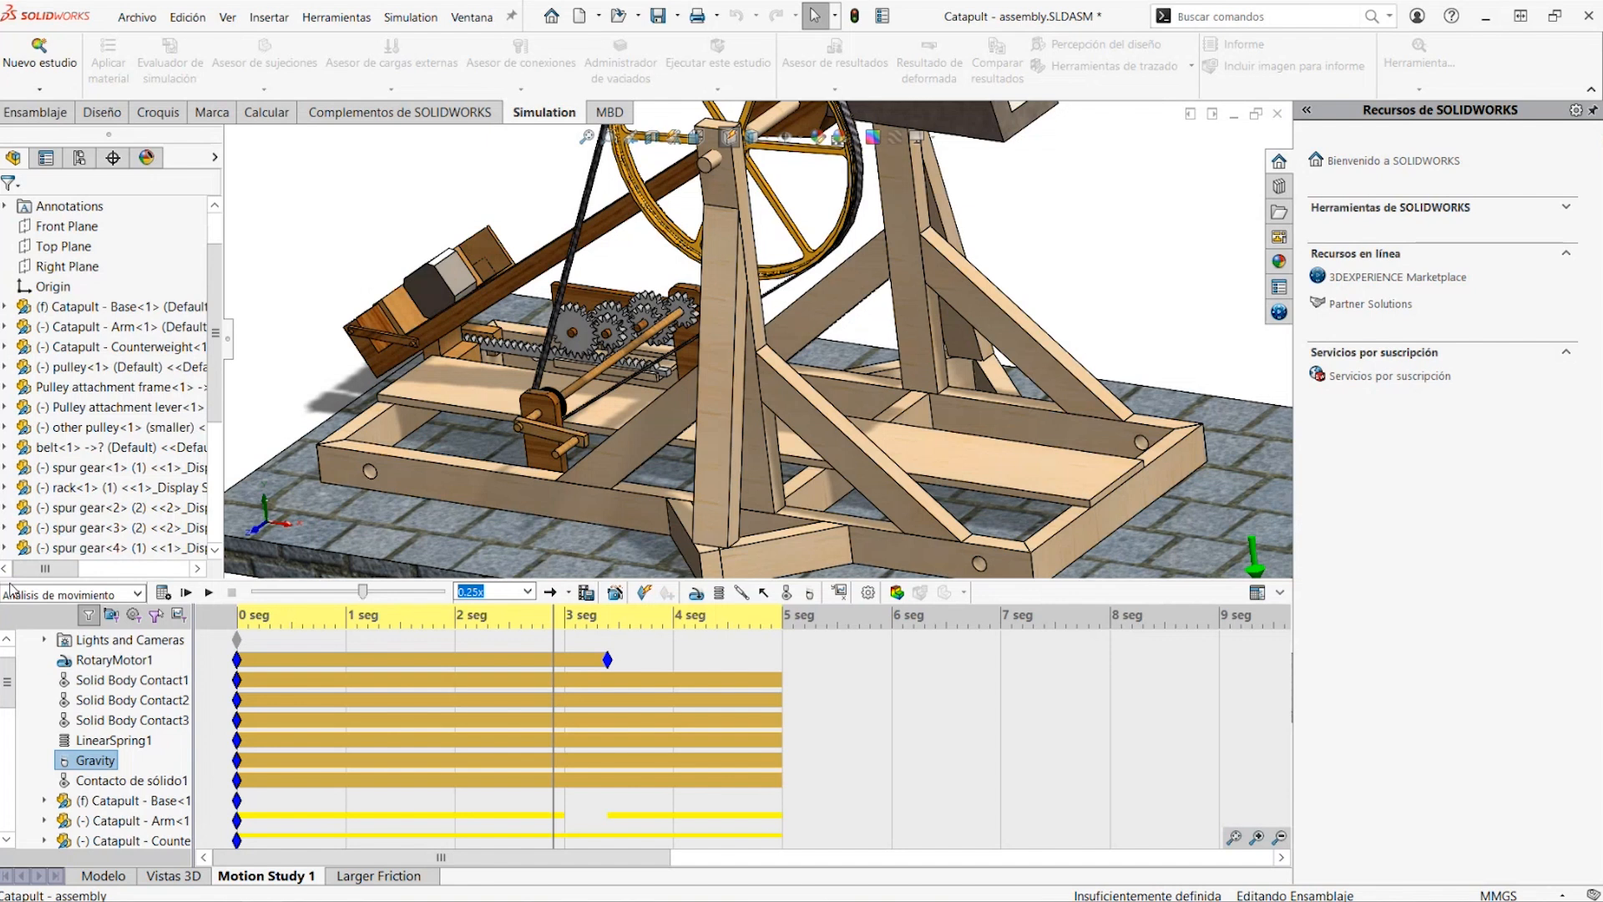
{"action": "scroll", "coordinate": [700, 319], "scroll_direction": "down", "scroll_amount": 3}
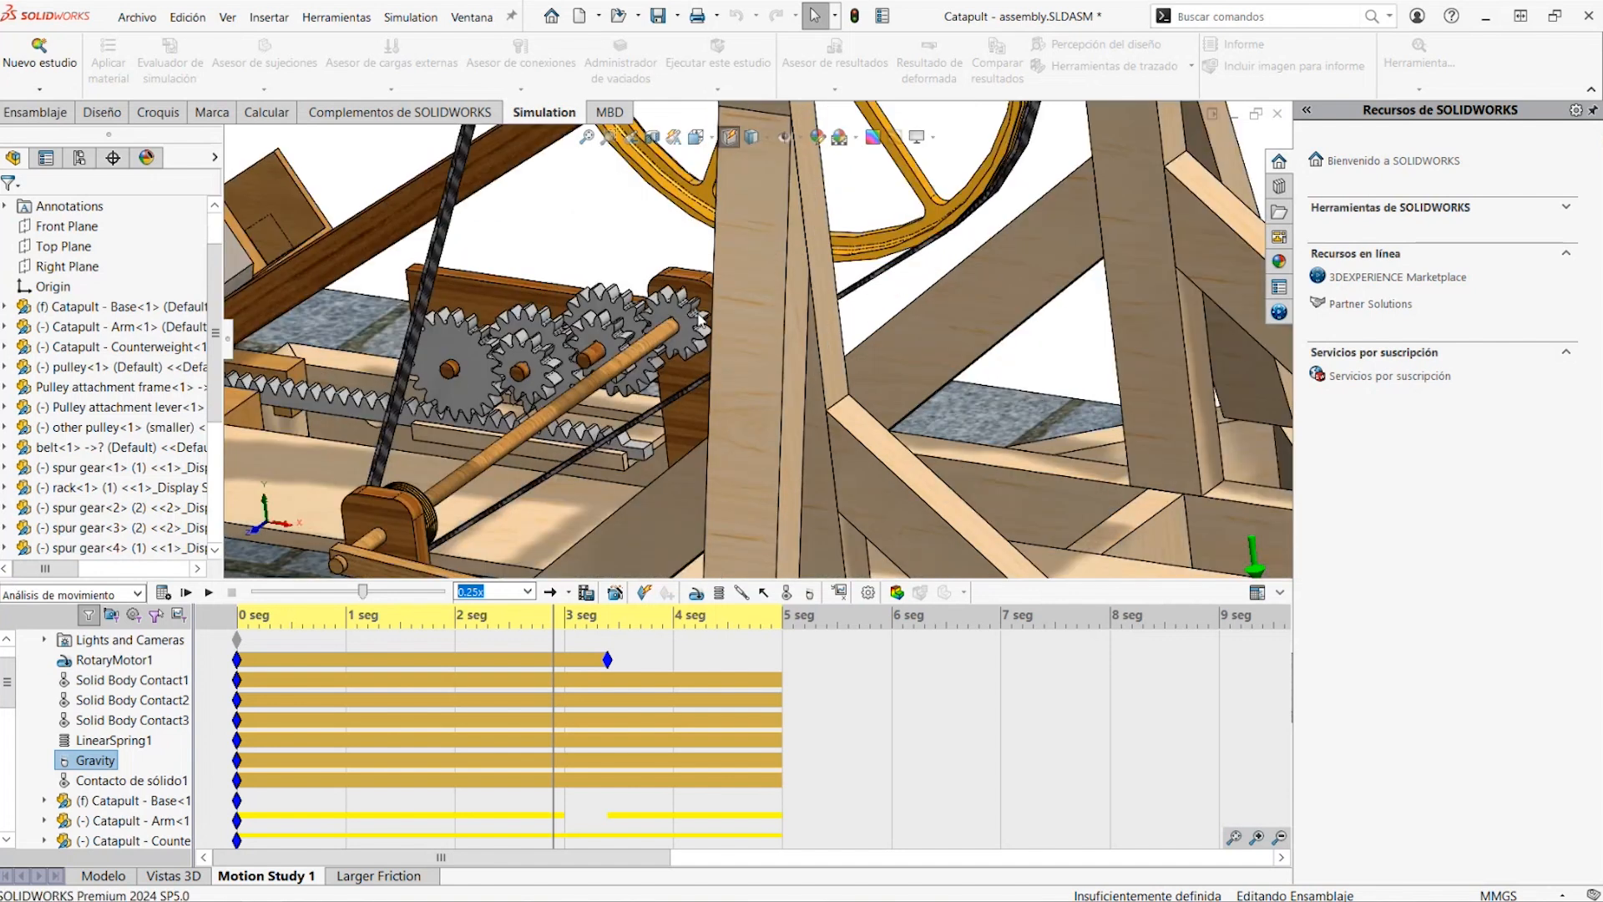
{"action": "scroll", "coordinate": [556, 360], "scroll_direction": "up", "scroll_amount": 5}
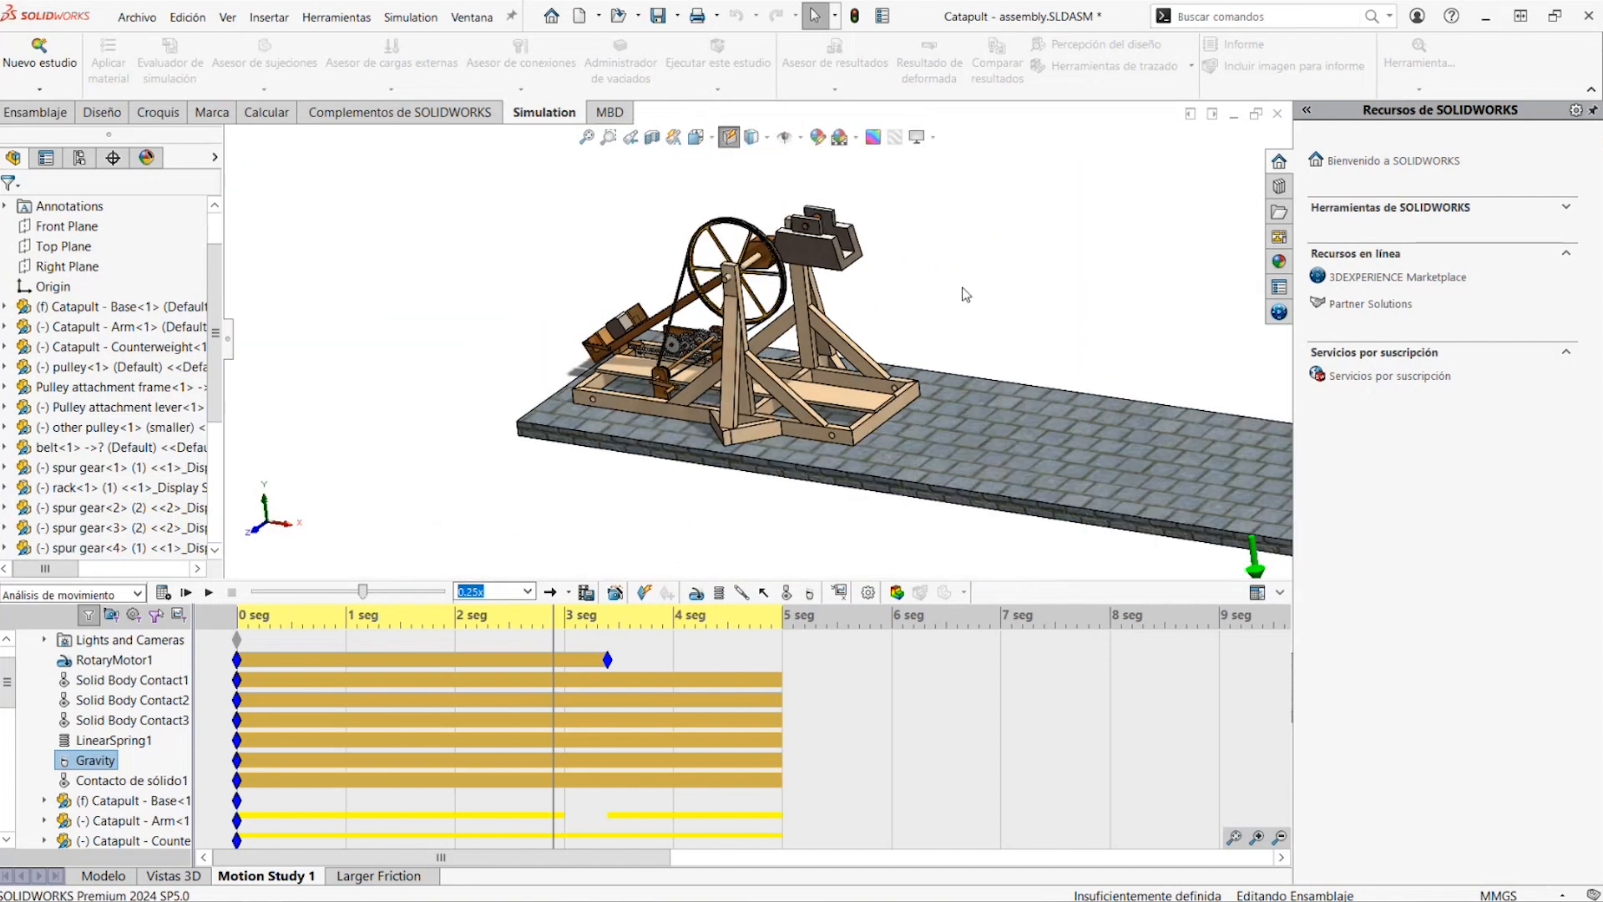
Rewind the motion study to 0 s and examine the tip of the catapult arm from the side and below
{"action": "left_click_drag", "start_coordinate": [548, 628], "coordinate": [189, 627]}
{"action": "scroll", "coordinate": [700, 339], "scroll_direction": "up", "scroll_amount": 5}
{"action": "scroll", "coordinate": [1071, 352], "scroll_direction": "down", "scroll_amount": 1}
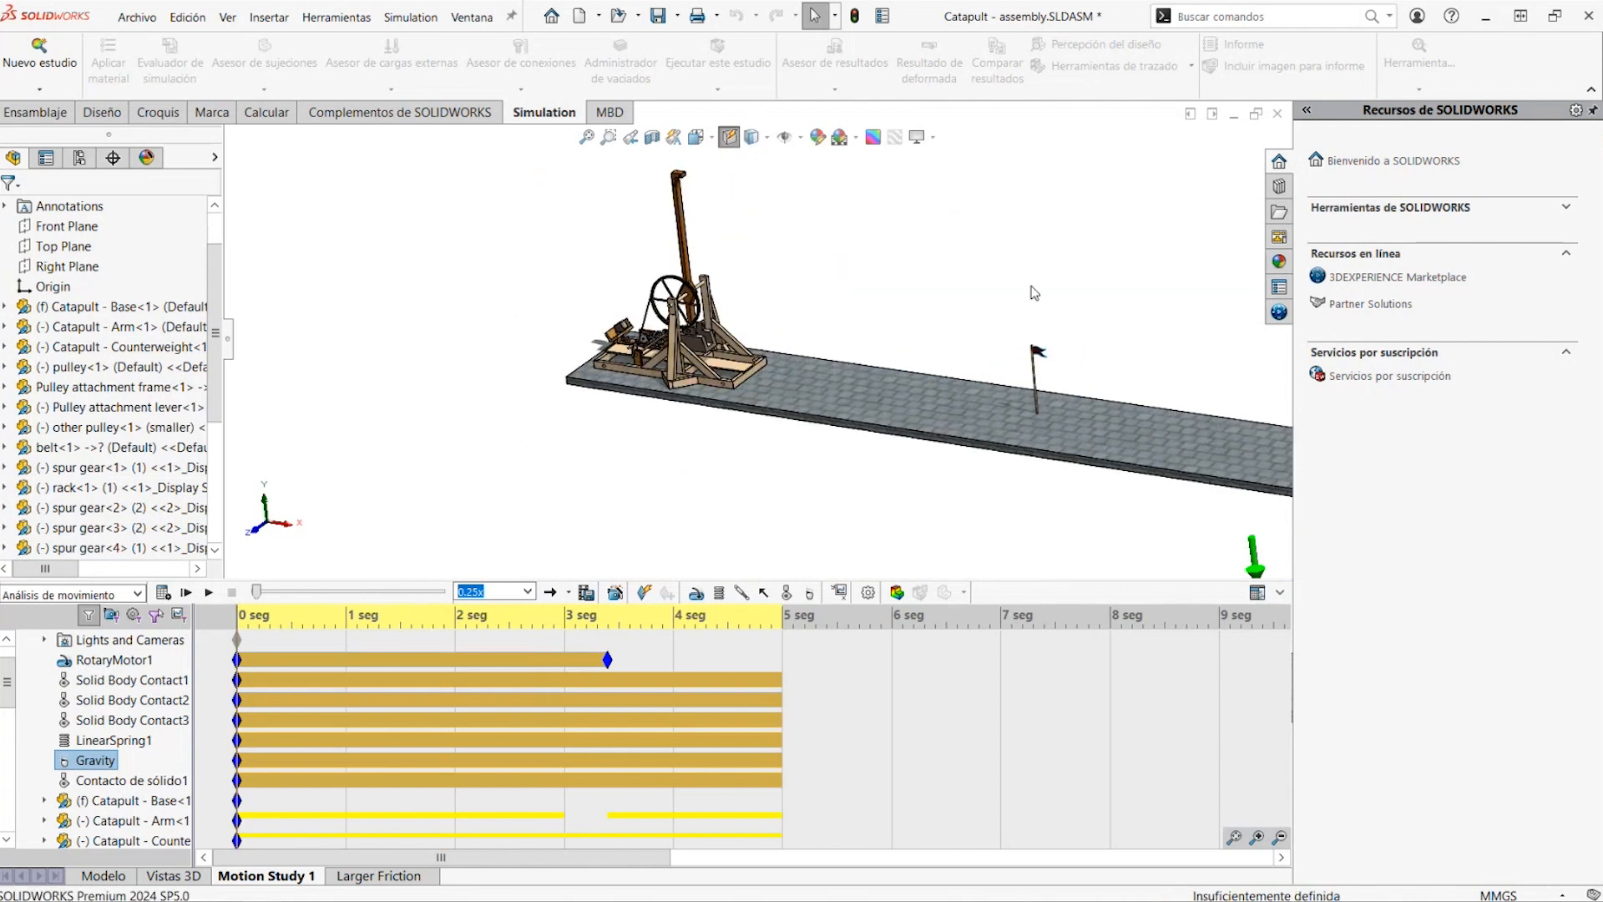
{"action": "middle_click_drag", "start_coordinate": [1066, 207], "coordinate": [1083, 220]}
{"action": "scroll", "coordinate": [1085, 226], "scroll_direction": "down", "scroll_amount": 2}
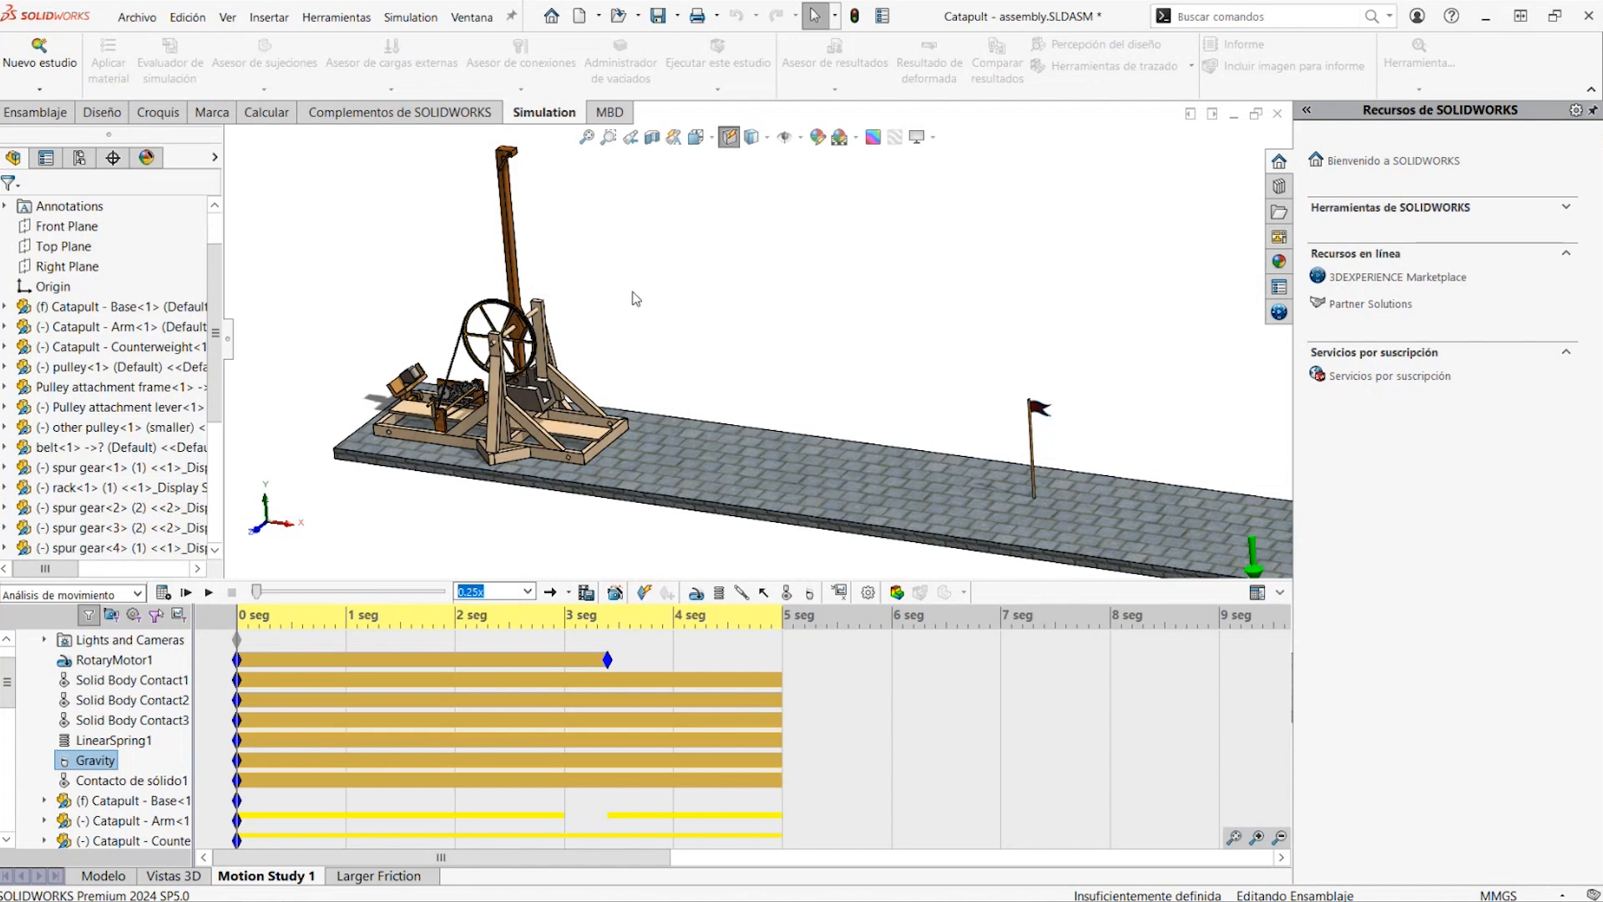
{"action": "scroll", "coordinate": [520, 194], "scroll_direction": "down", "scroll_amount": 4}
{"action": "scroll", "coordinate": [567, 202], "scroll_direction": "up", "scroll_amount": 4}
{"action": "scroll", "coordinate": [620, 219], "scroll_direction": "down", "scroll_amount": 9}
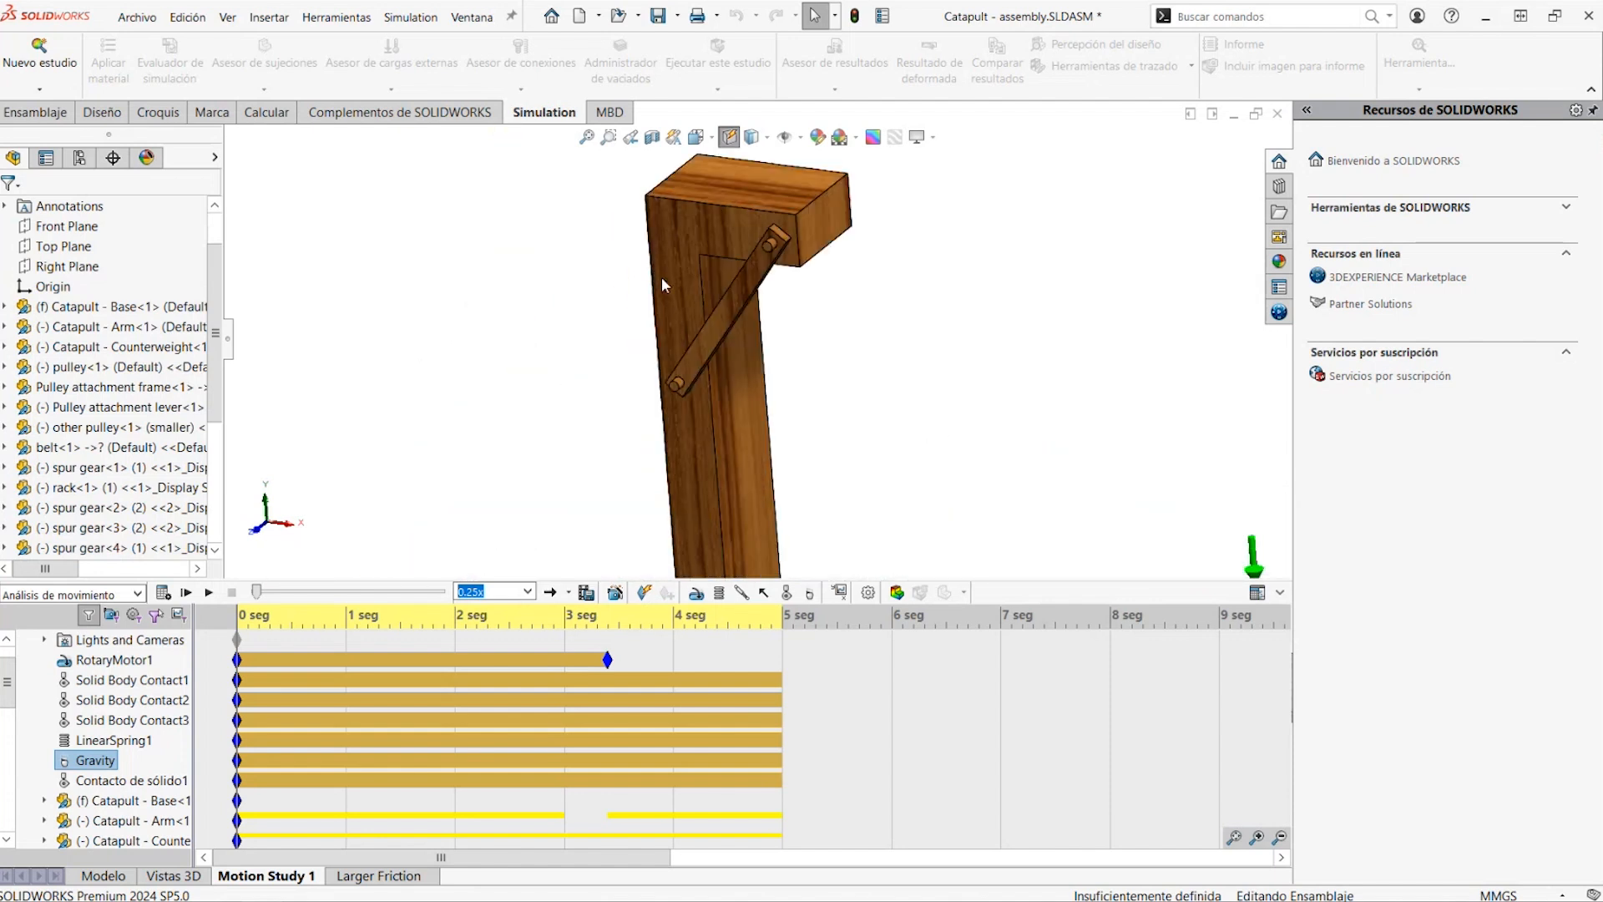
{"action": "middle_click_drag", "start_coordinate": [789, 243], "coordinate": [739, 409]}
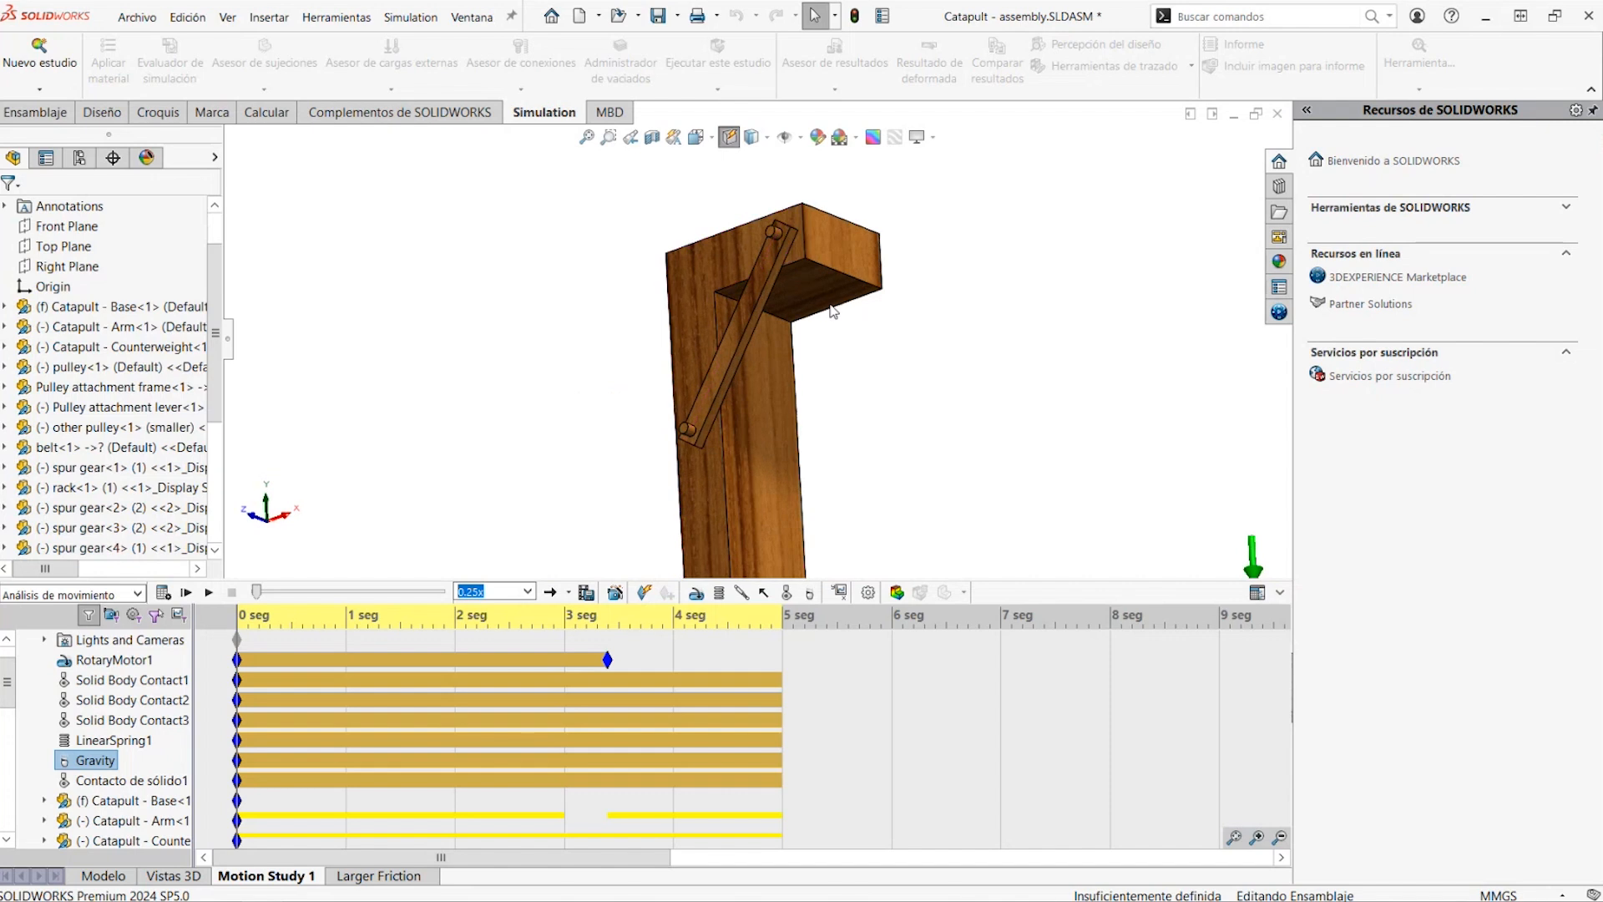
Set the angle dimension D3@Sketch3 at the tip of the catapult arm to 5° and rebuild the assembly
{"action": "left_click", "coordinate": [729, 474]}
{"action": "double_click", "coordinate": [830, 294]}
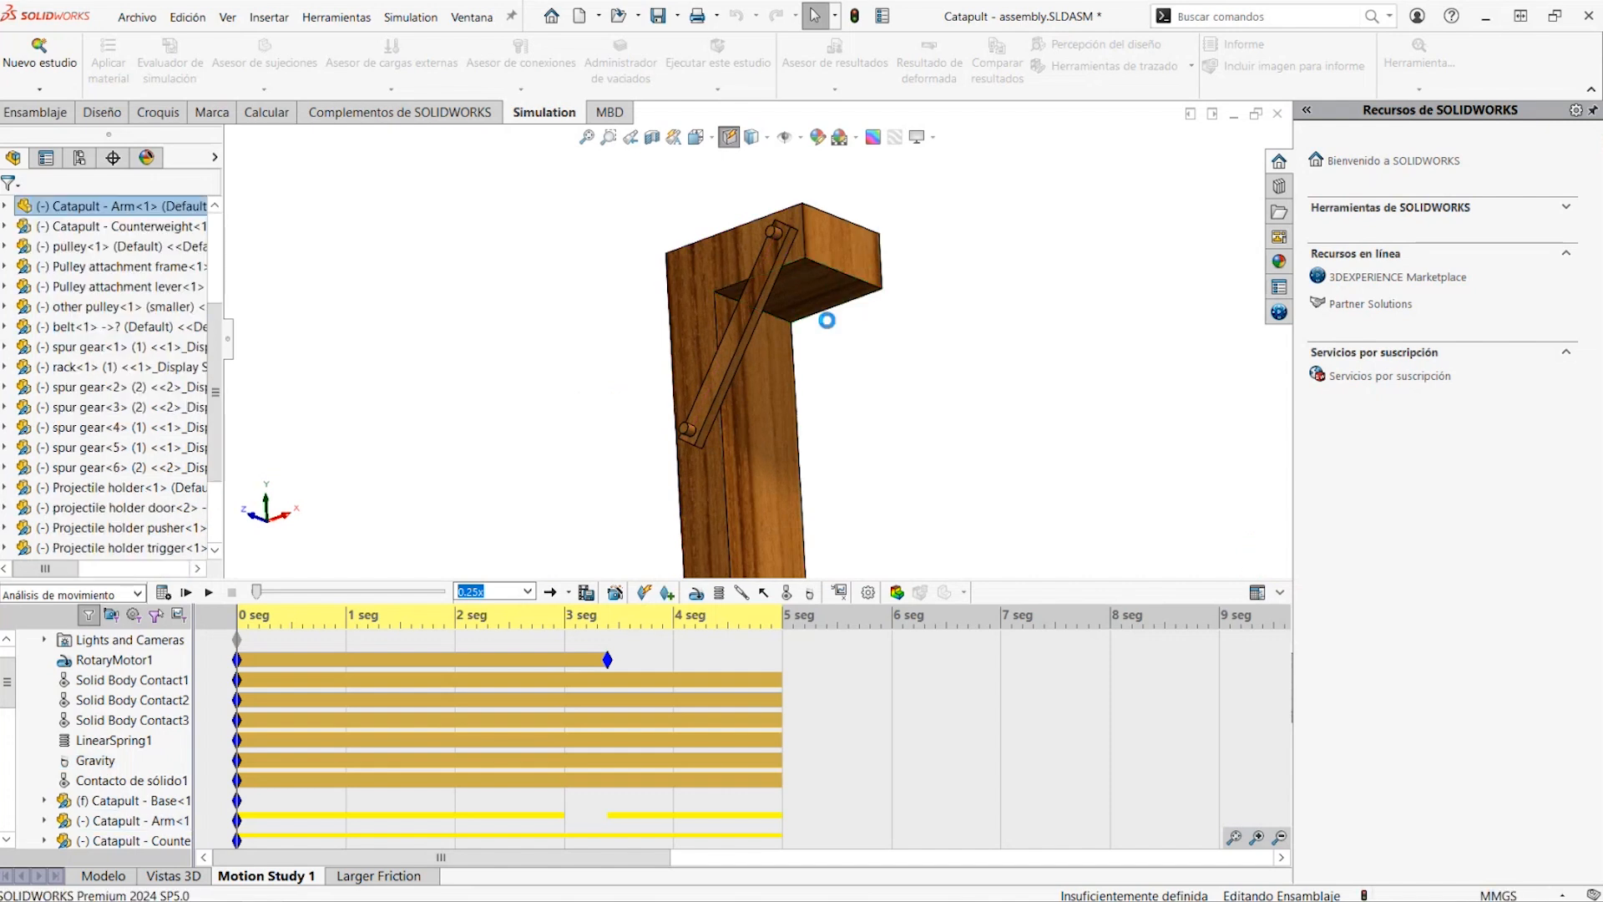
{"action": "scroll", "coordinate": [817, 354], "scroll_direction": "up", "scroll_amount": 7}
{"action": "middle_click_drag", "start_coordinate": [776, 354], "coordinate": [727, 371]}
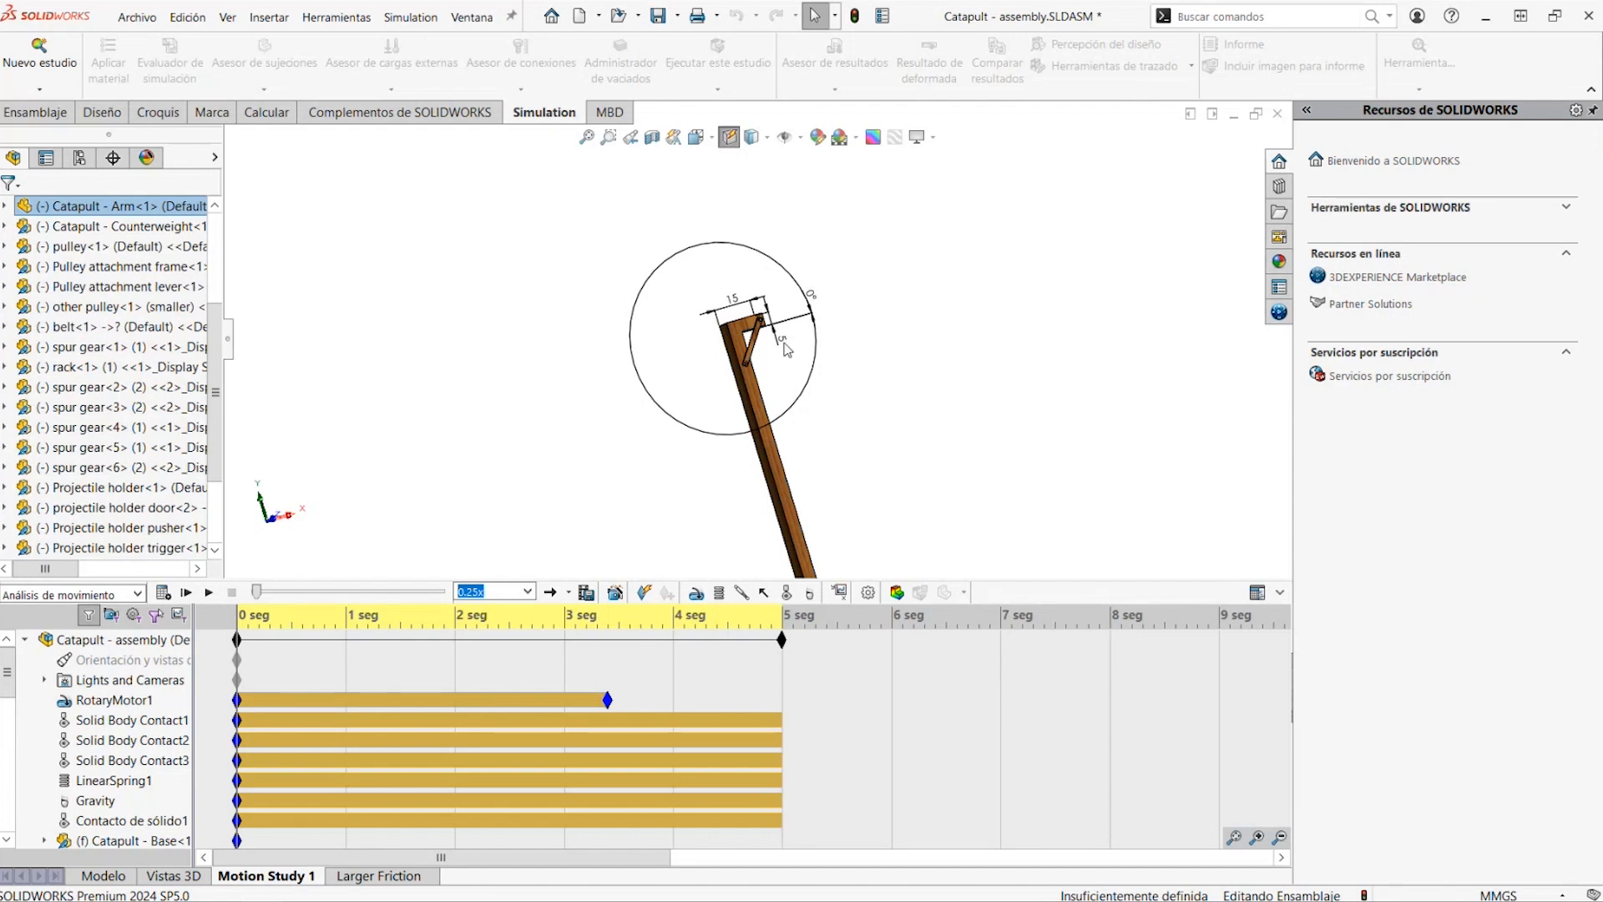
{"action": "left_click", "coordinate": [809, 297]}
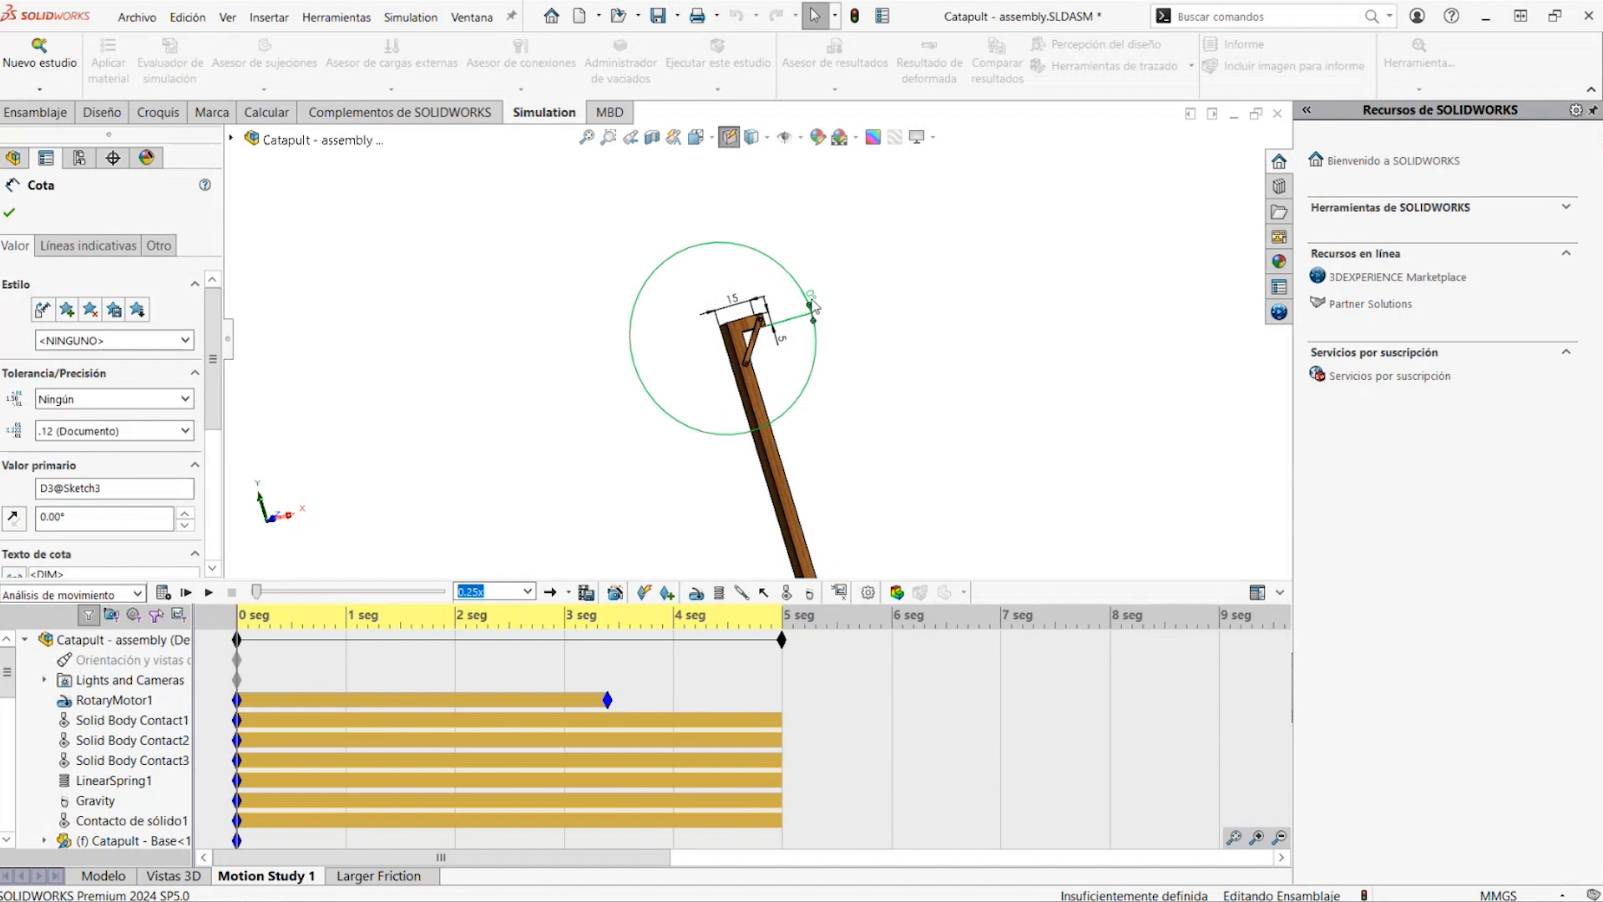
{"action": "double_click", "coordinate": [811, 299]}
{"action": "type", "text": "5"}
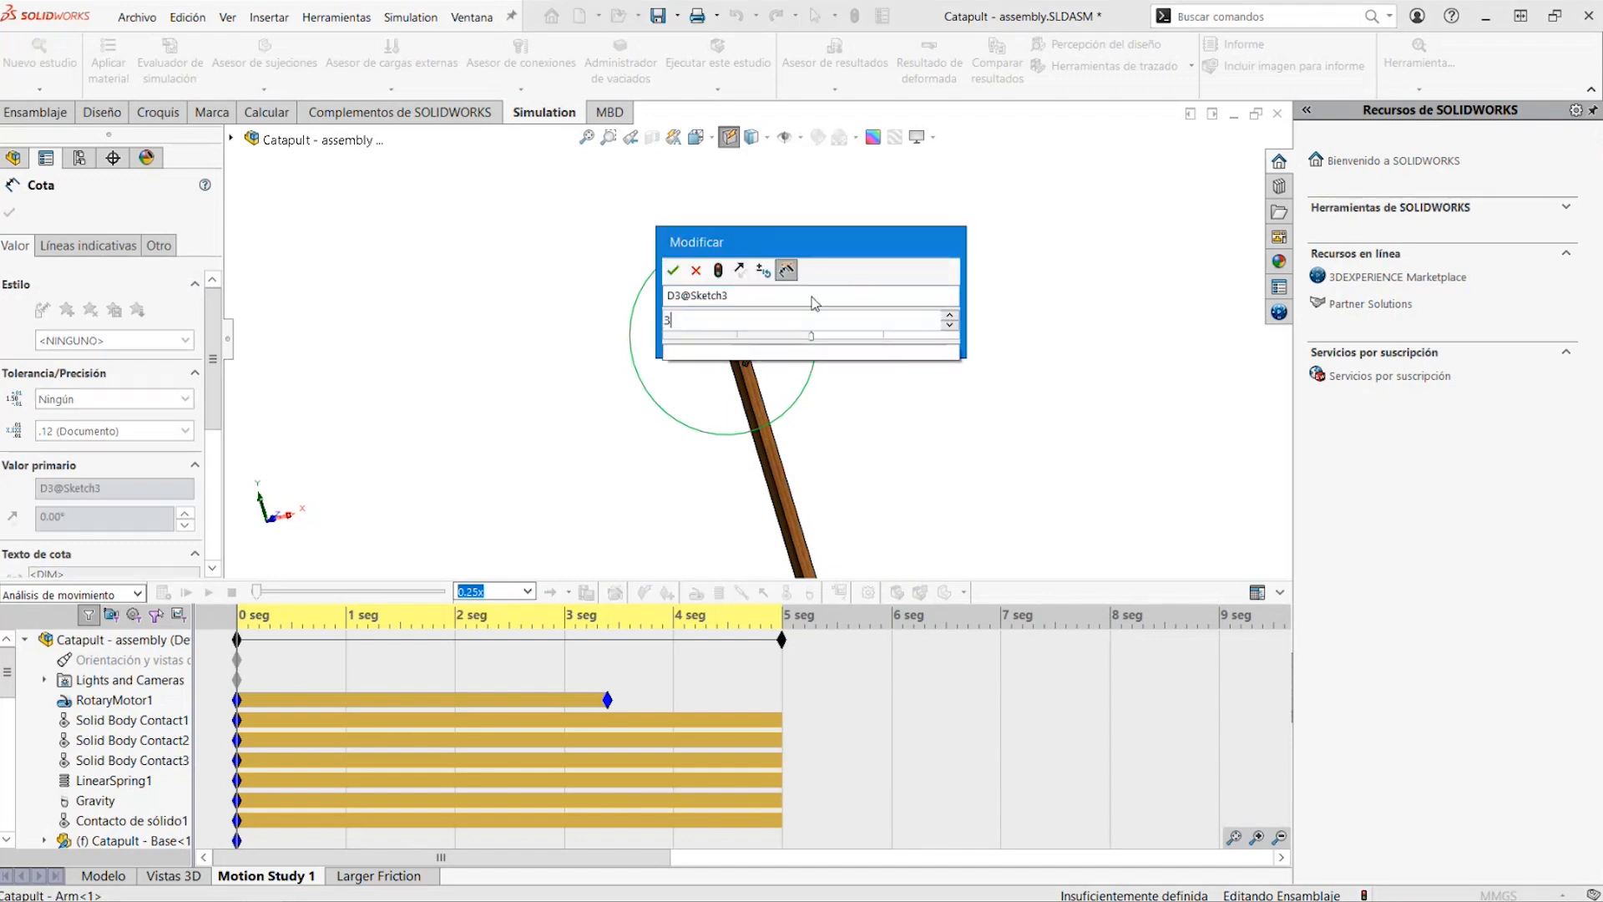
{"action": "key", "text": "Return"}
{"action": "key", "text": "ctrl+b"}
{"action": "scroll", "coordinate": [781, 334], "scroll_direction": "down", "scroll_amount": 5}
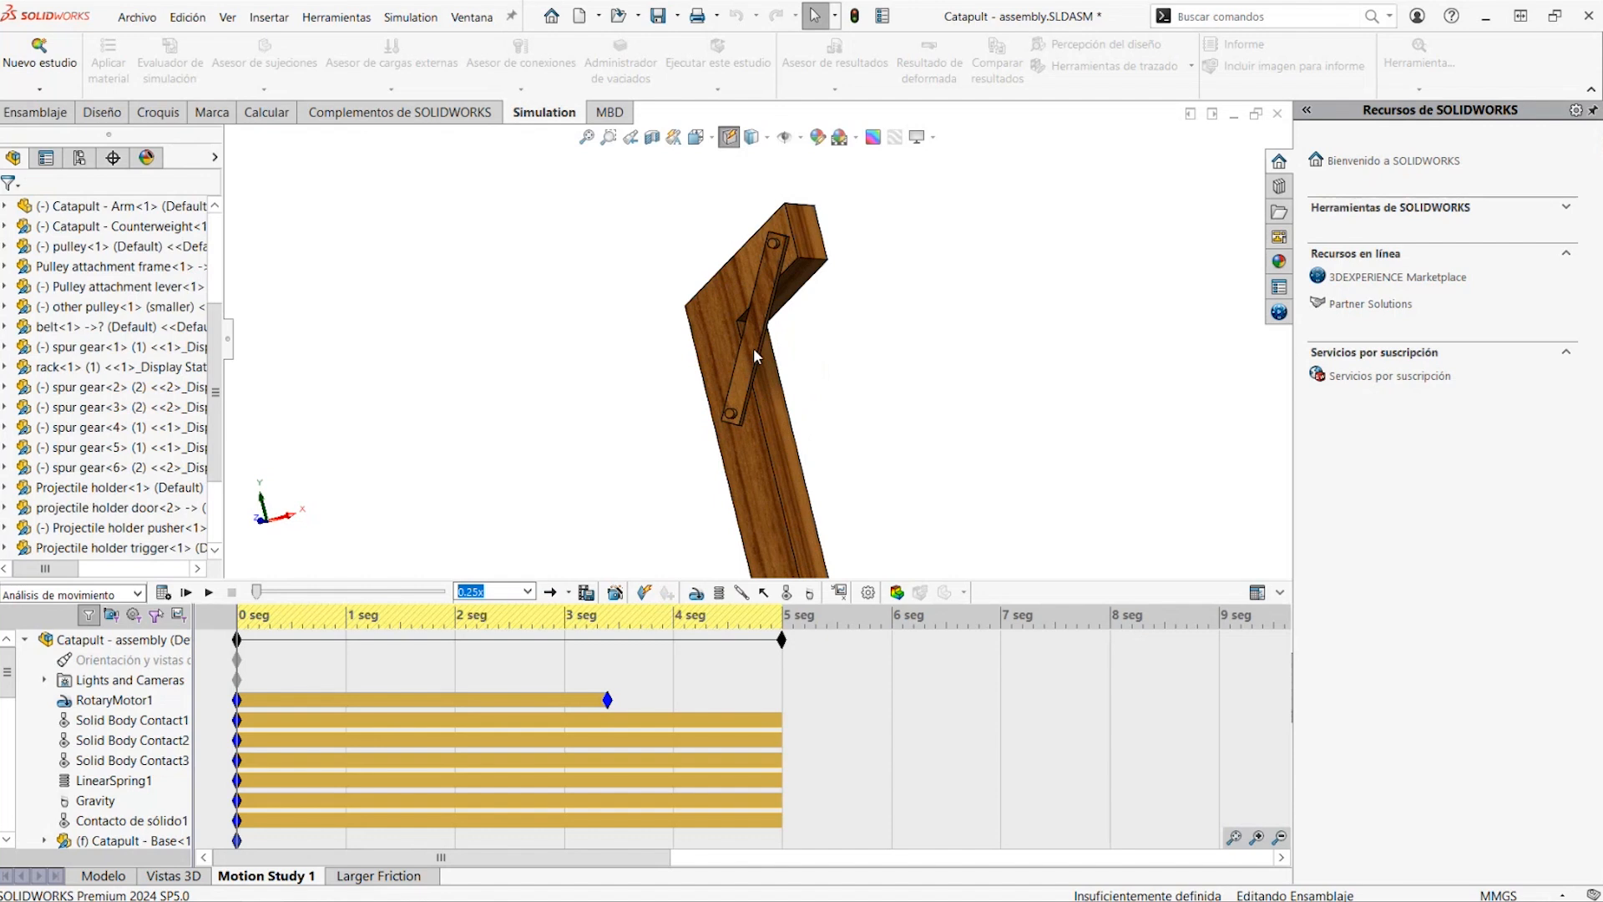
Start recalculating Motion Study 1 with the modified catapult arm
{"action": "scroll", "coordinate": [734, 445], "scroll_direction": "up", "scroll_amount": 10}
{"action": "middle_click_drag", "start_coordinate": [879, 362], "coordinate": [918, 307]}
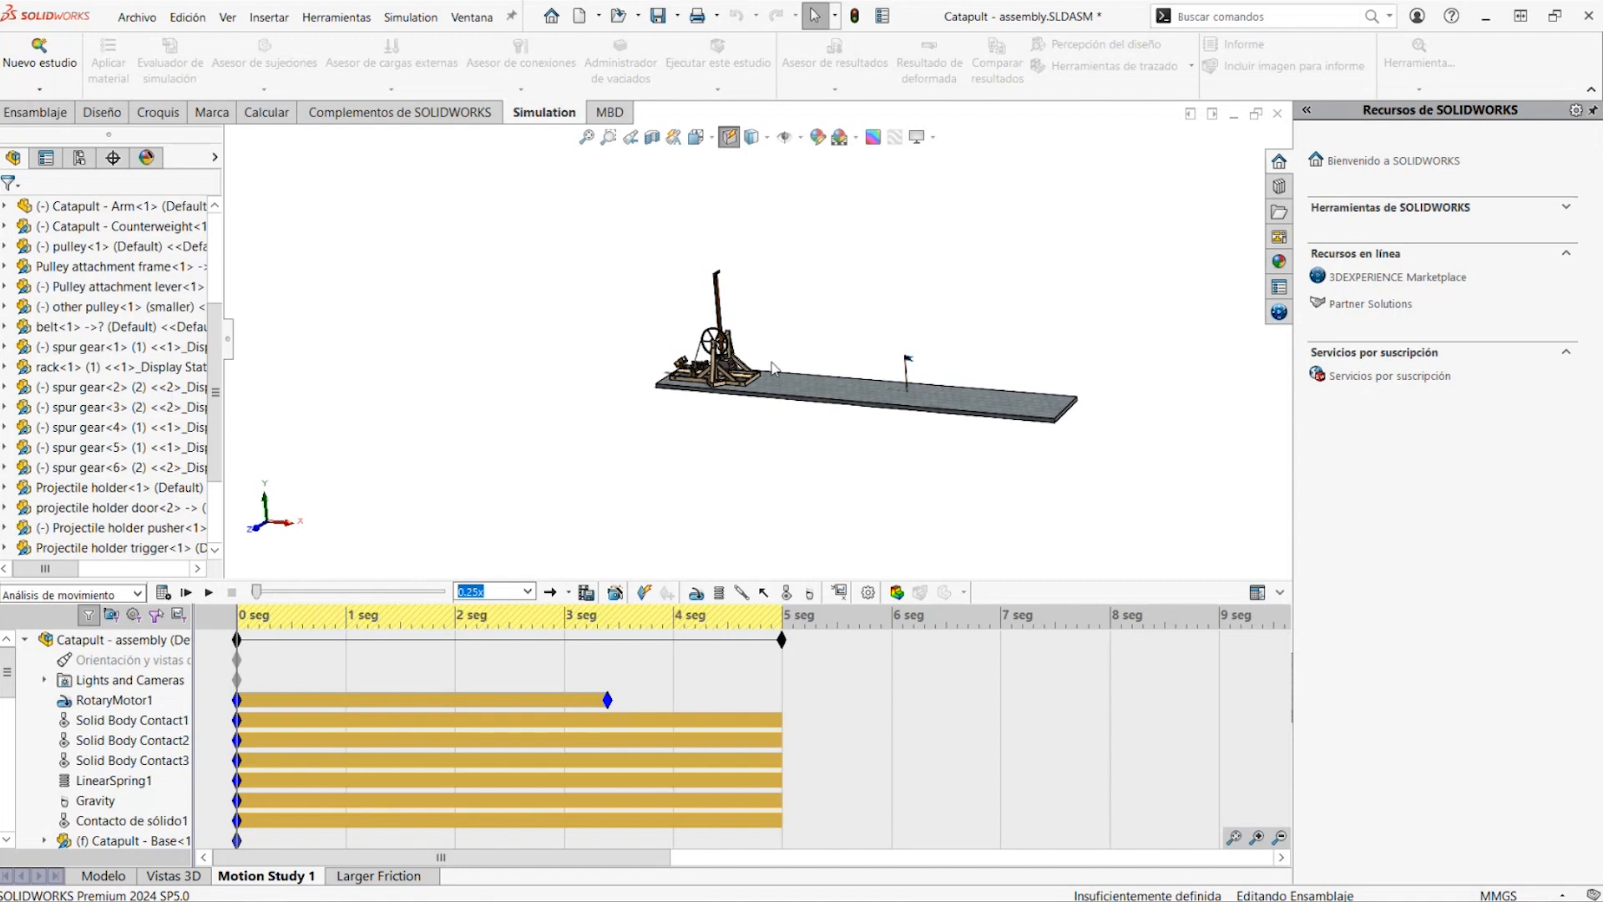
{"action": "scroll", "coordinate": [727, 271], "scroll_direction": "down", "scroll_amount": 3}
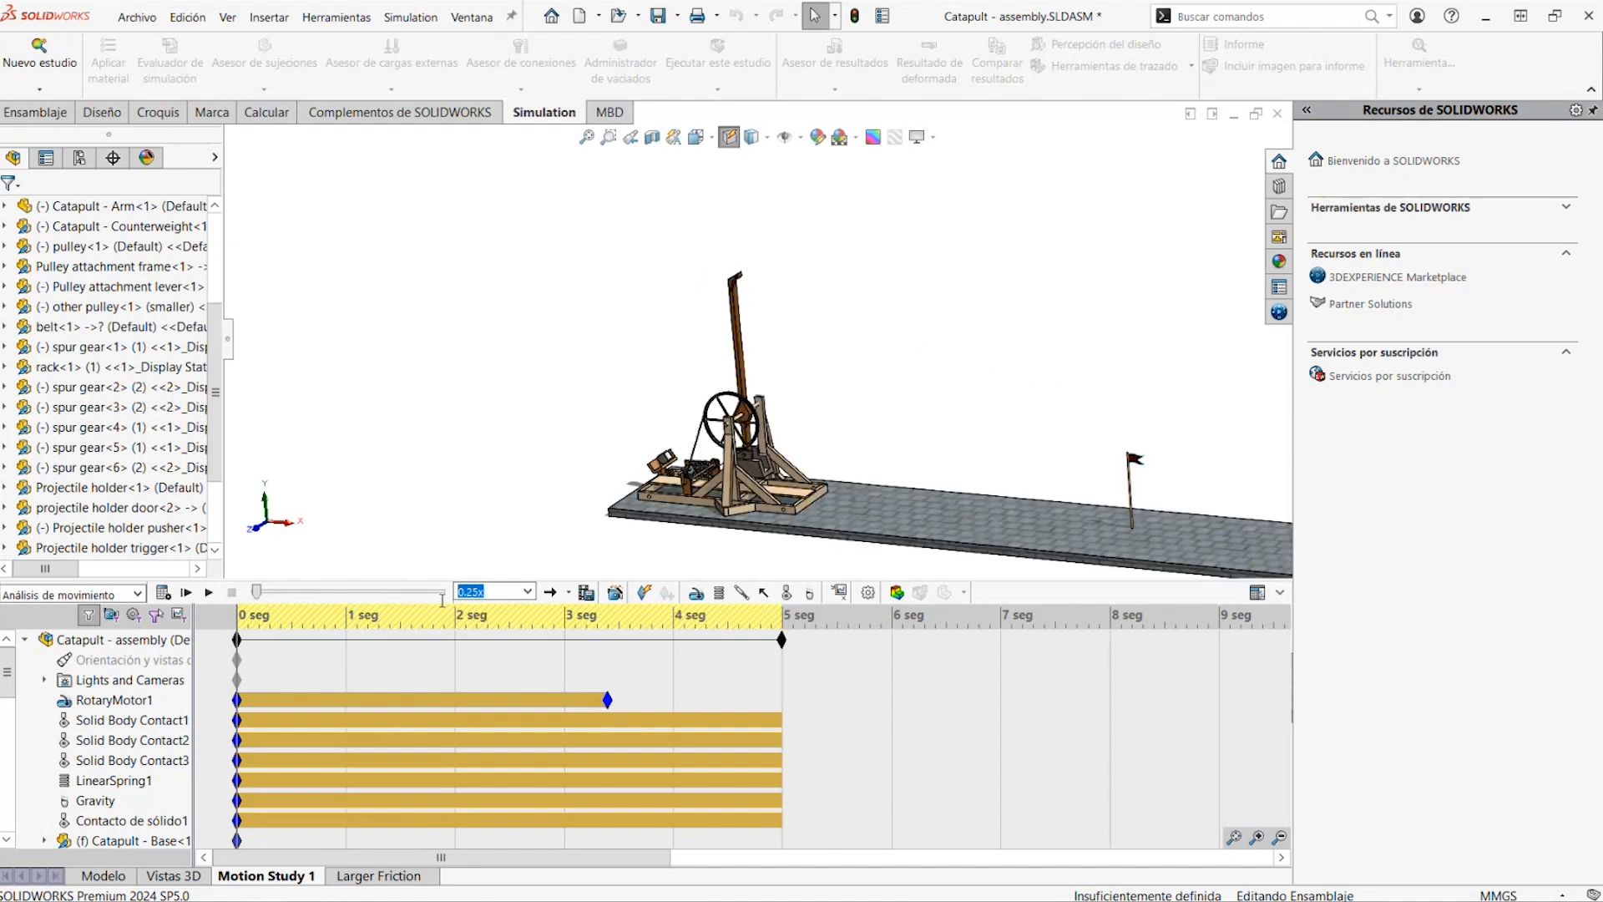
{"action": "left_click", "coordinate": [161, 594]}
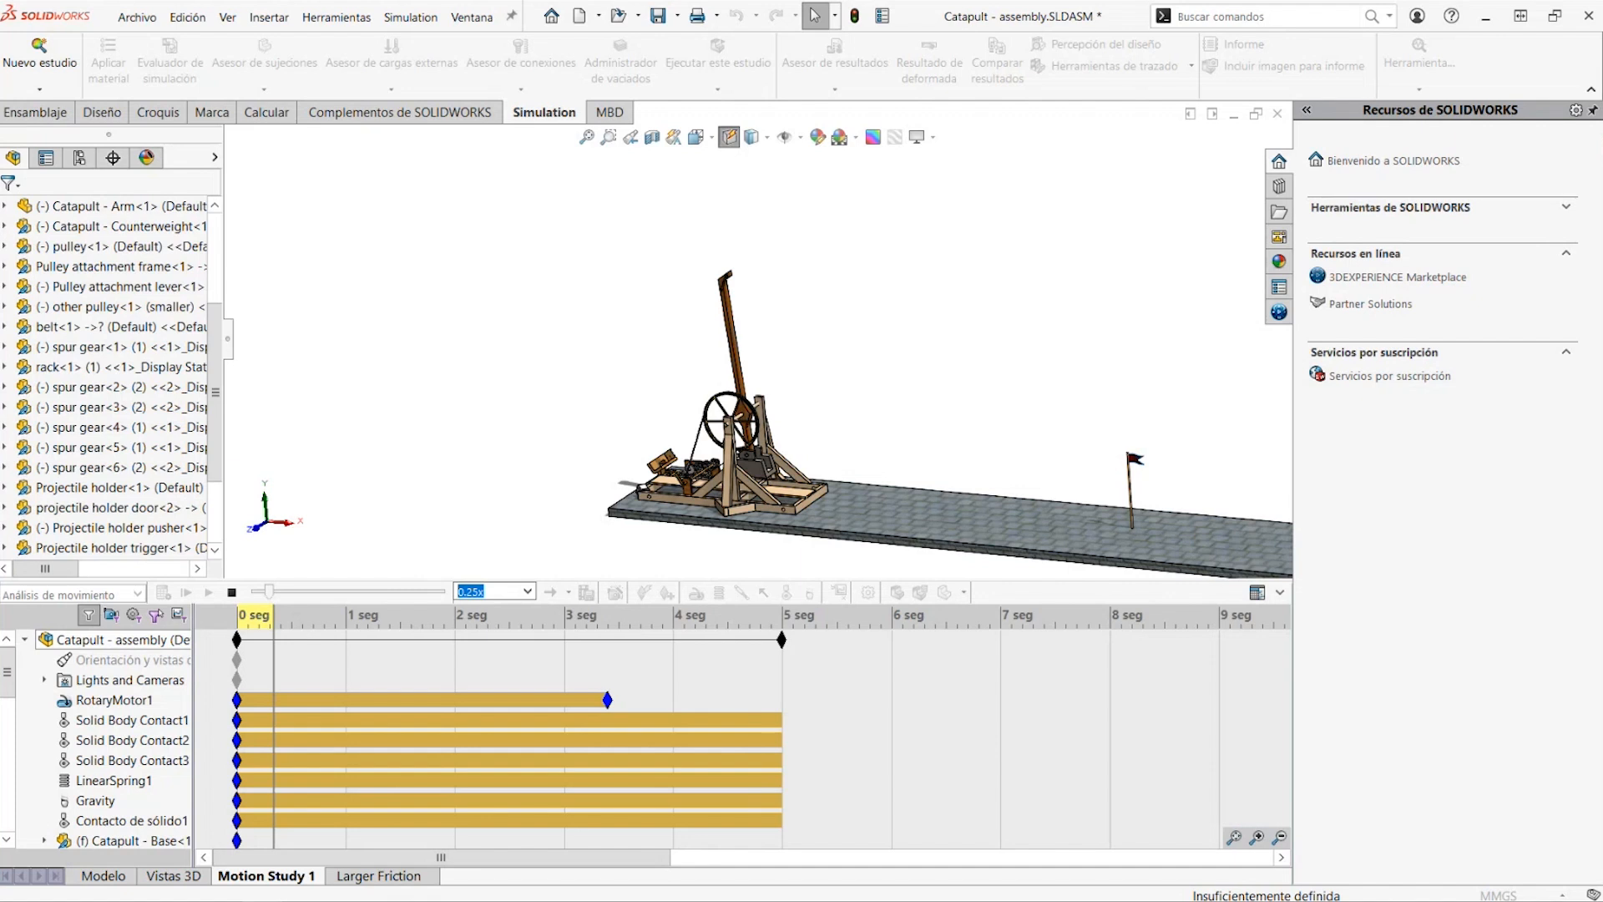
Stop the running motion calculation and return the time bar to 0 s
{"action": "mouse_move", "coordinate": [110, 266]}
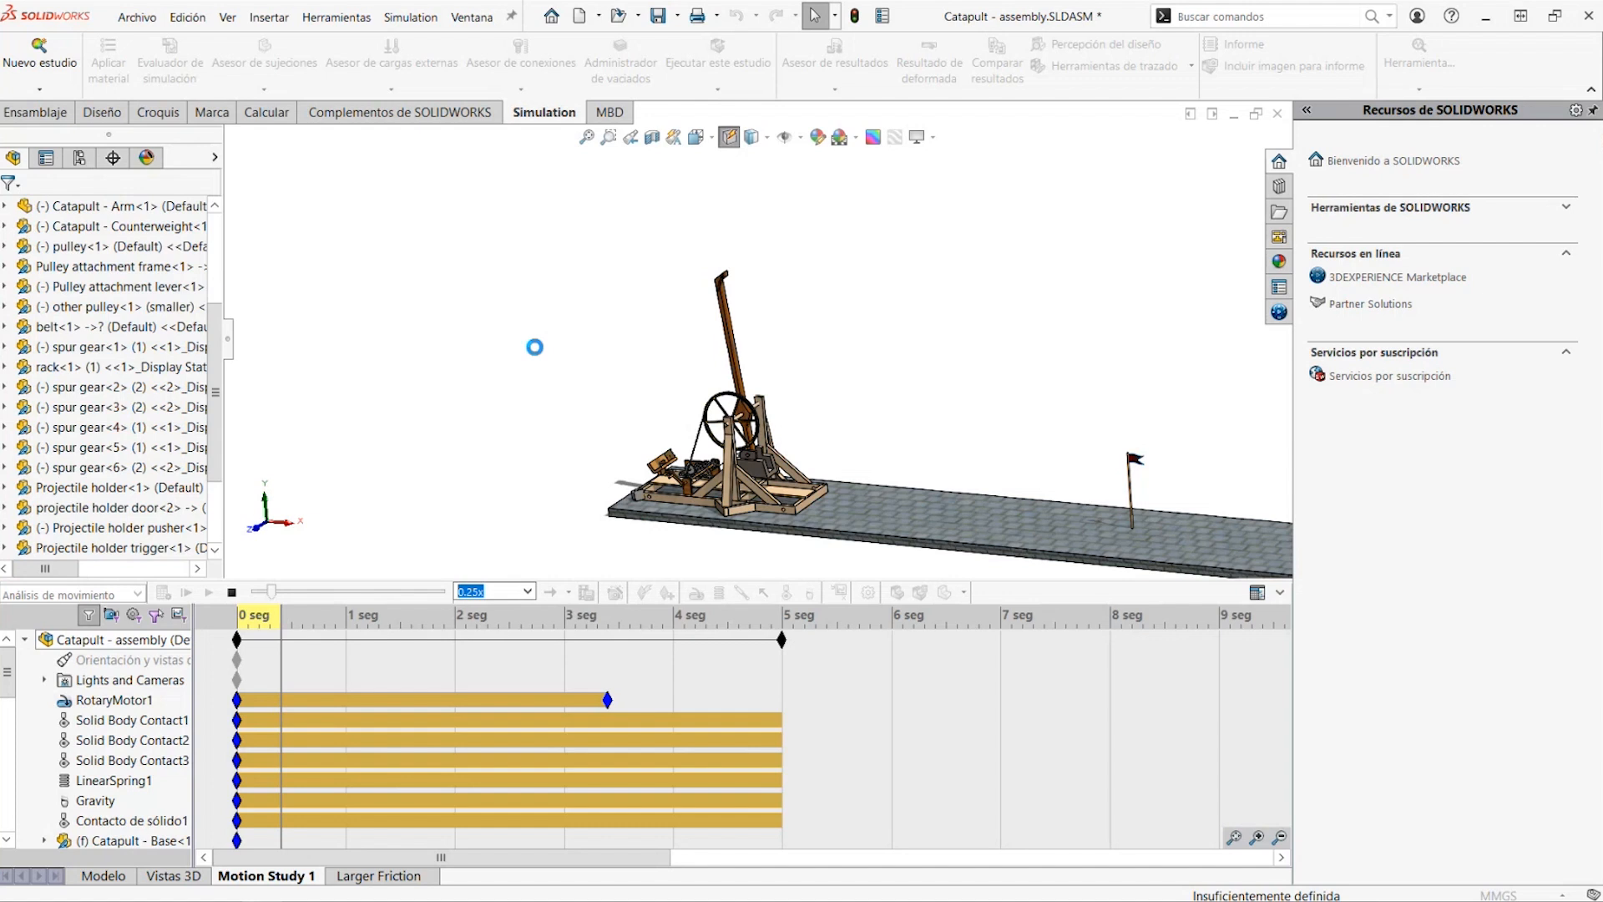
{"action": "left_click", "coordinate": [232, 592]}
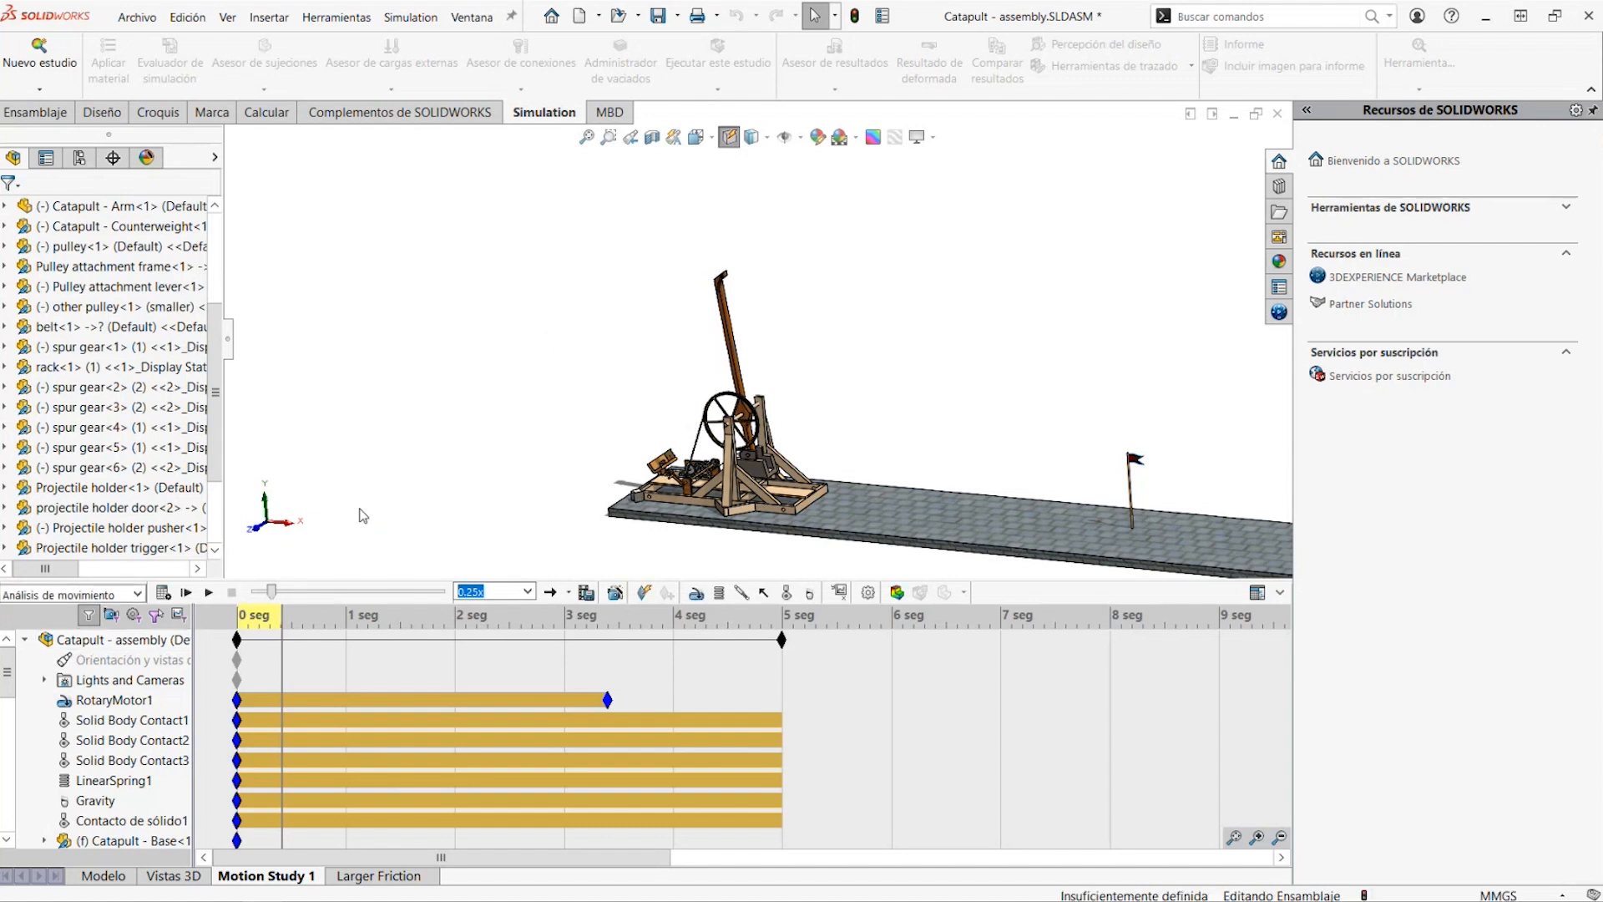
{"action": "left_click_drag", "start_coordinate": [284, 651], "coordinate": [237, 652]}
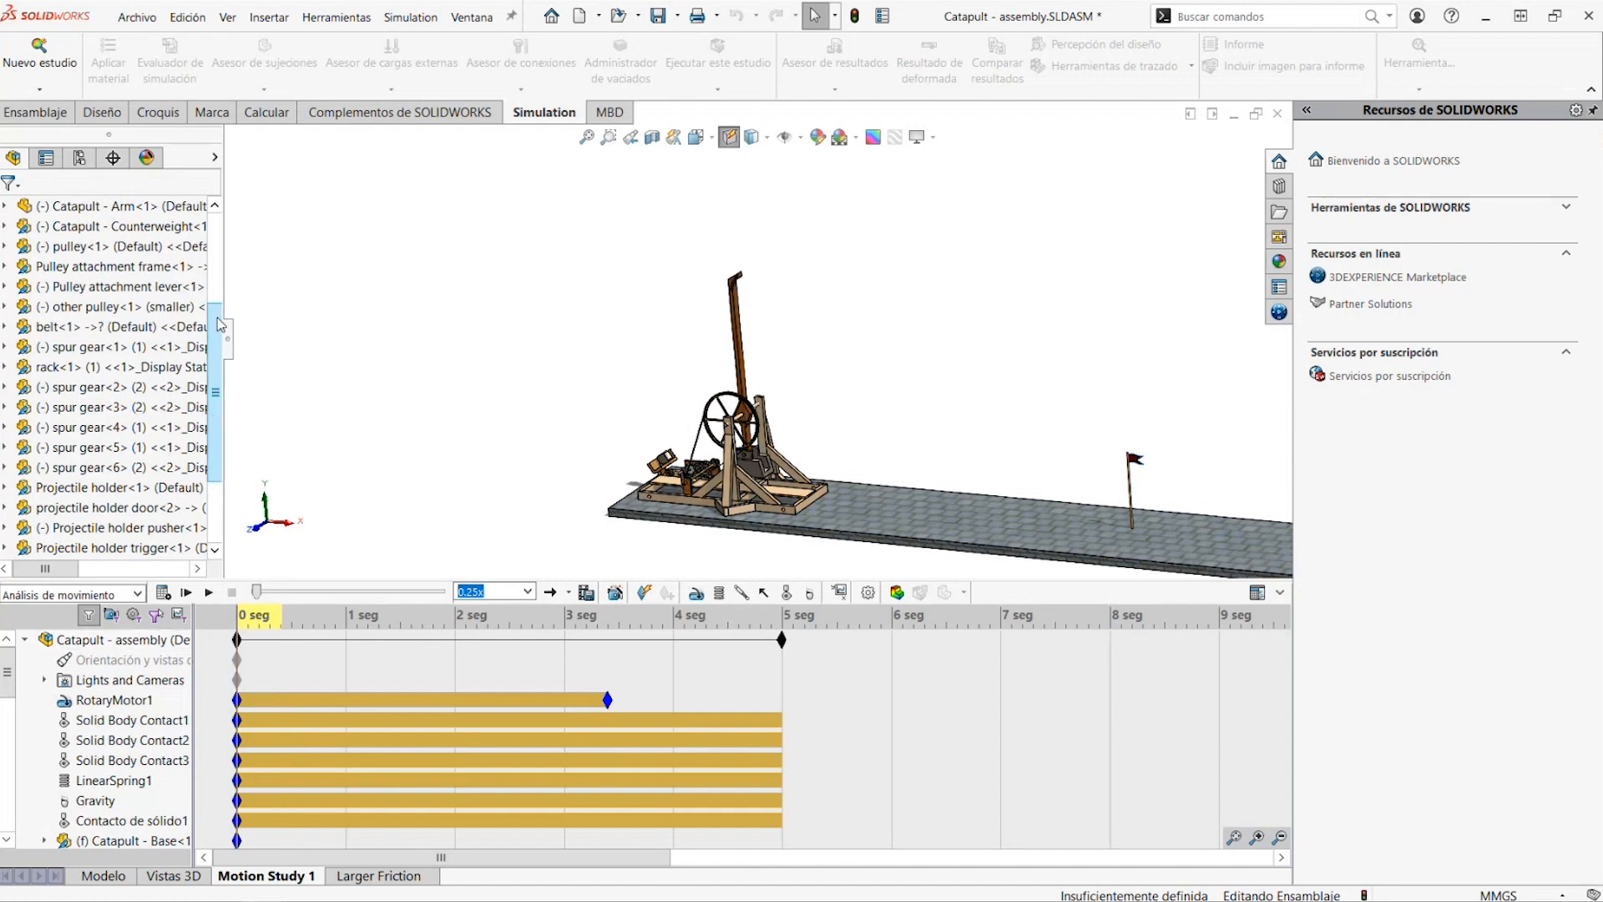
Set all lightweight components of the Catapult assembly to resolved
{"action": "left_click_drag", "start_coordinate": [207, 322], "coordinate": [160, 216]}
{"action": "right_click", "coordinate": [159, 207]}
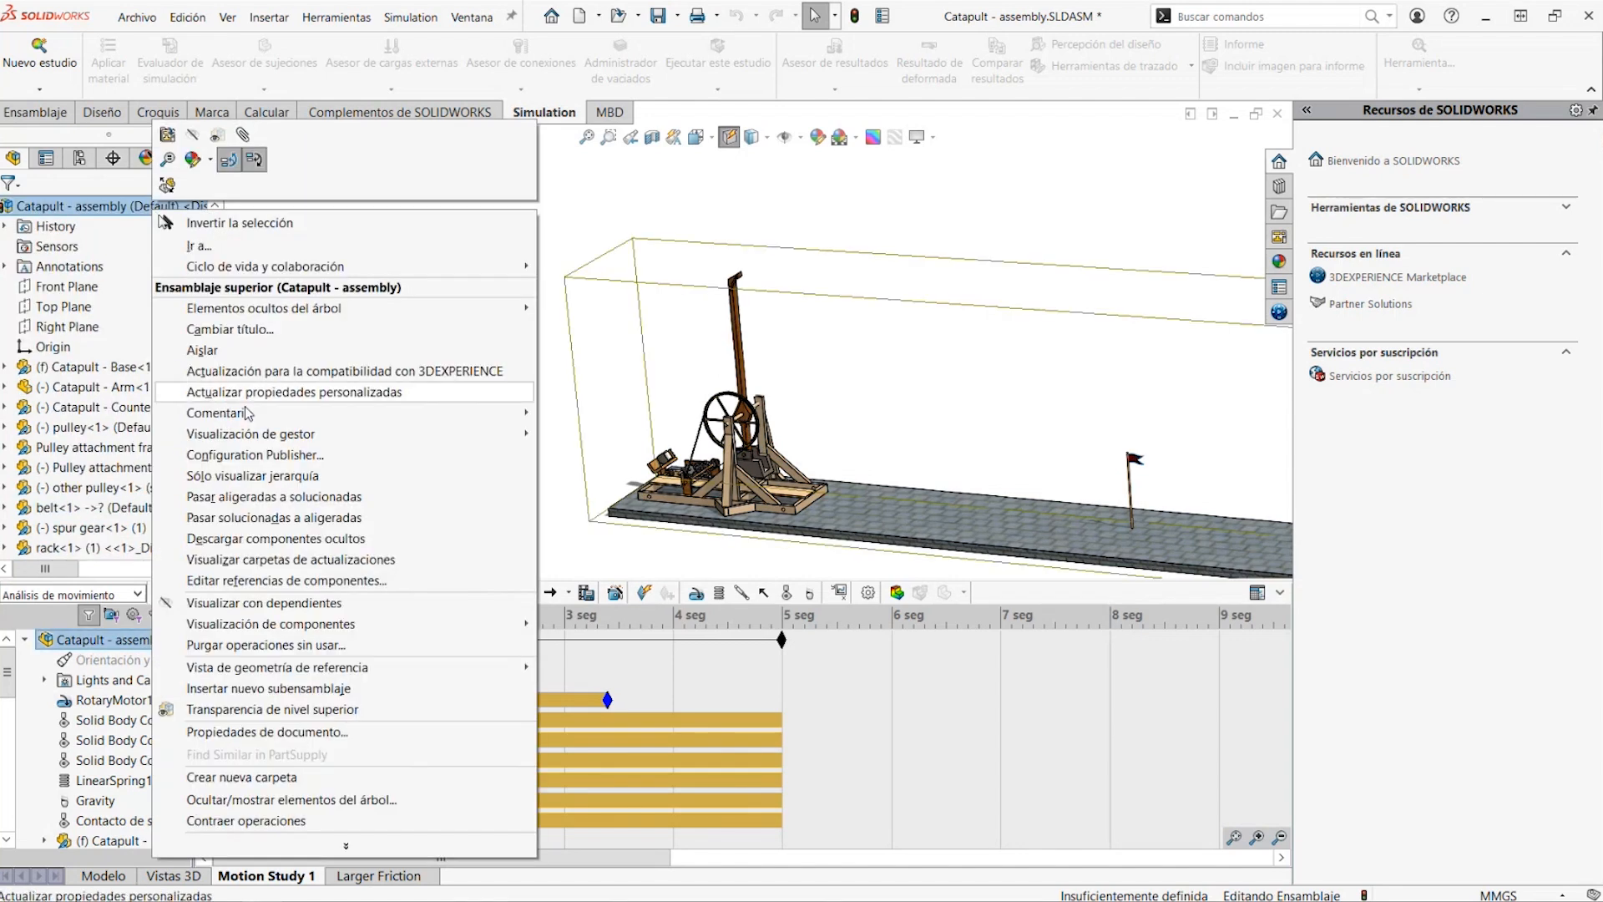
{"action": "left_click", "coordinate": [275, 496]}
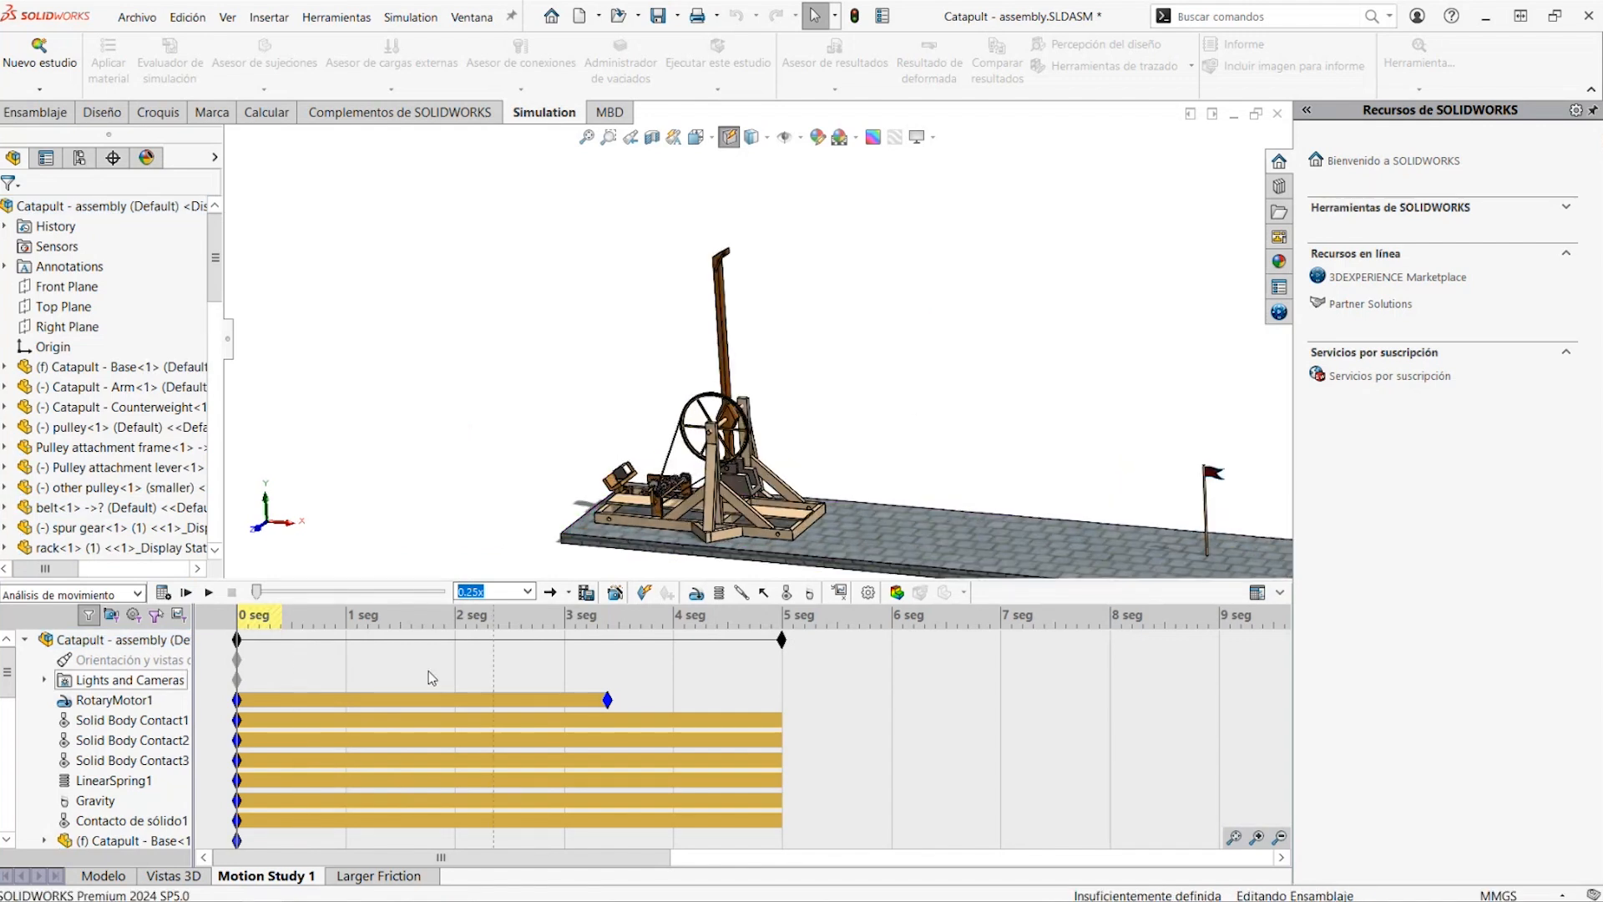
Calculate Motion Study 1 of the catapult with all components resolved and follow the throw
{"action": "left_click", "coordinate": [164, 593]}
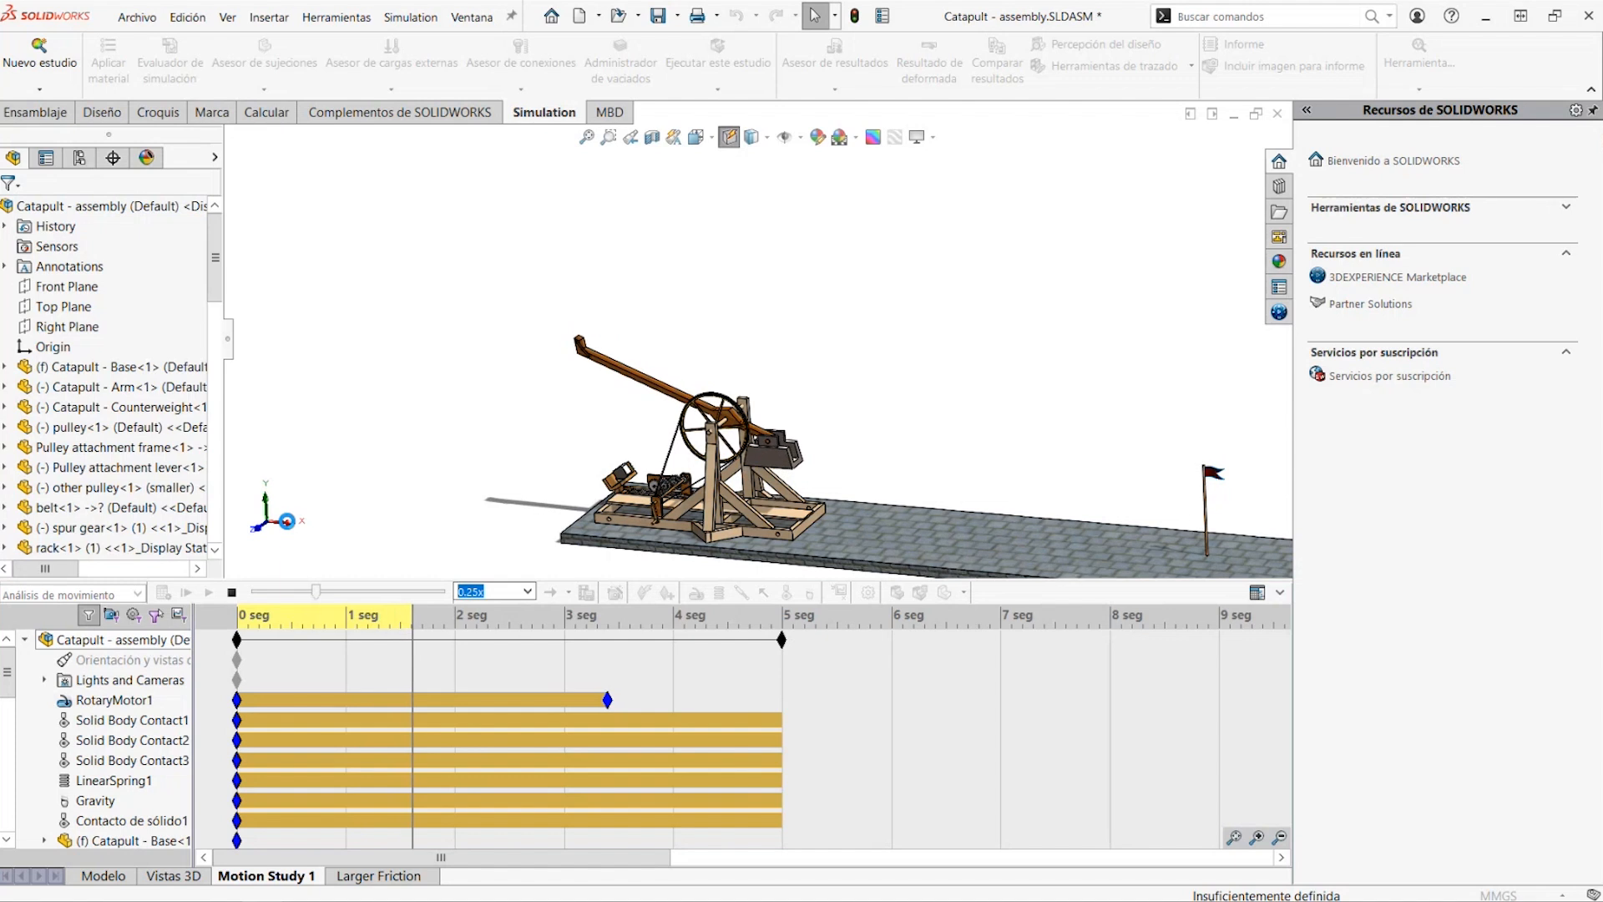
{"action": "scroll", "coordinate": [658, 469], "scroll_direction": "down", "scroll_amount": 6}
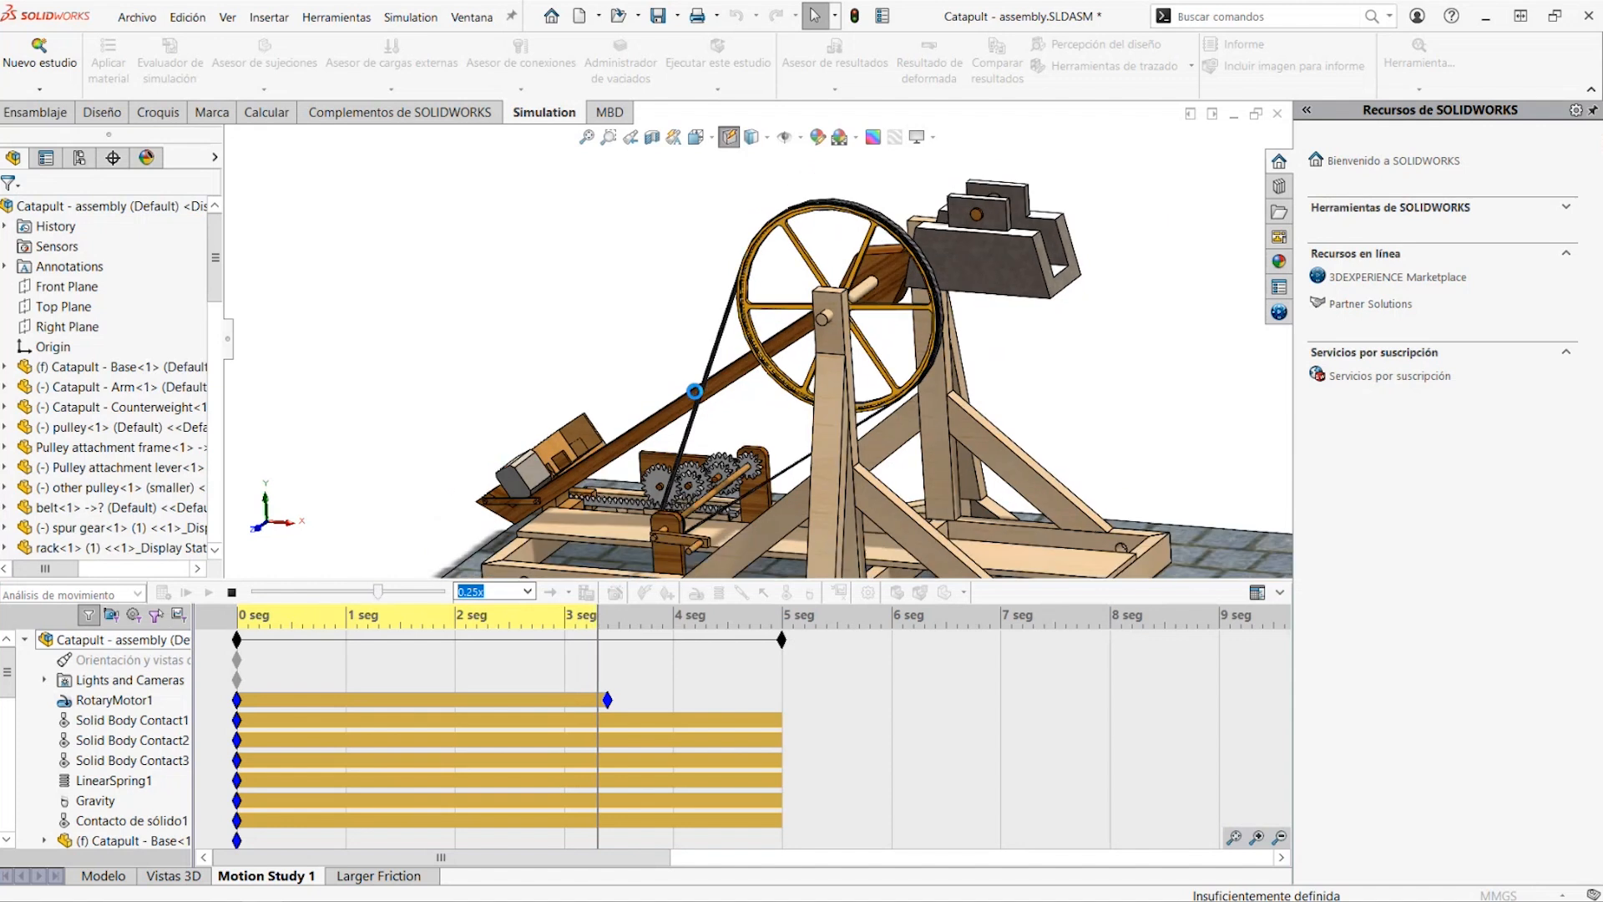
{"action": "scroll", "coordinate": [735, 399], "scroll_direction": "down", "scroll_amount": 1}
{"action": "scroll", "coordinate": [735, 398], "scroll_direction": "down", "scroll_amount": 3}
{"action": "scroll", "coordinate": [1128, 397], "scroll_direction": "down", "scroll_amount": 3}
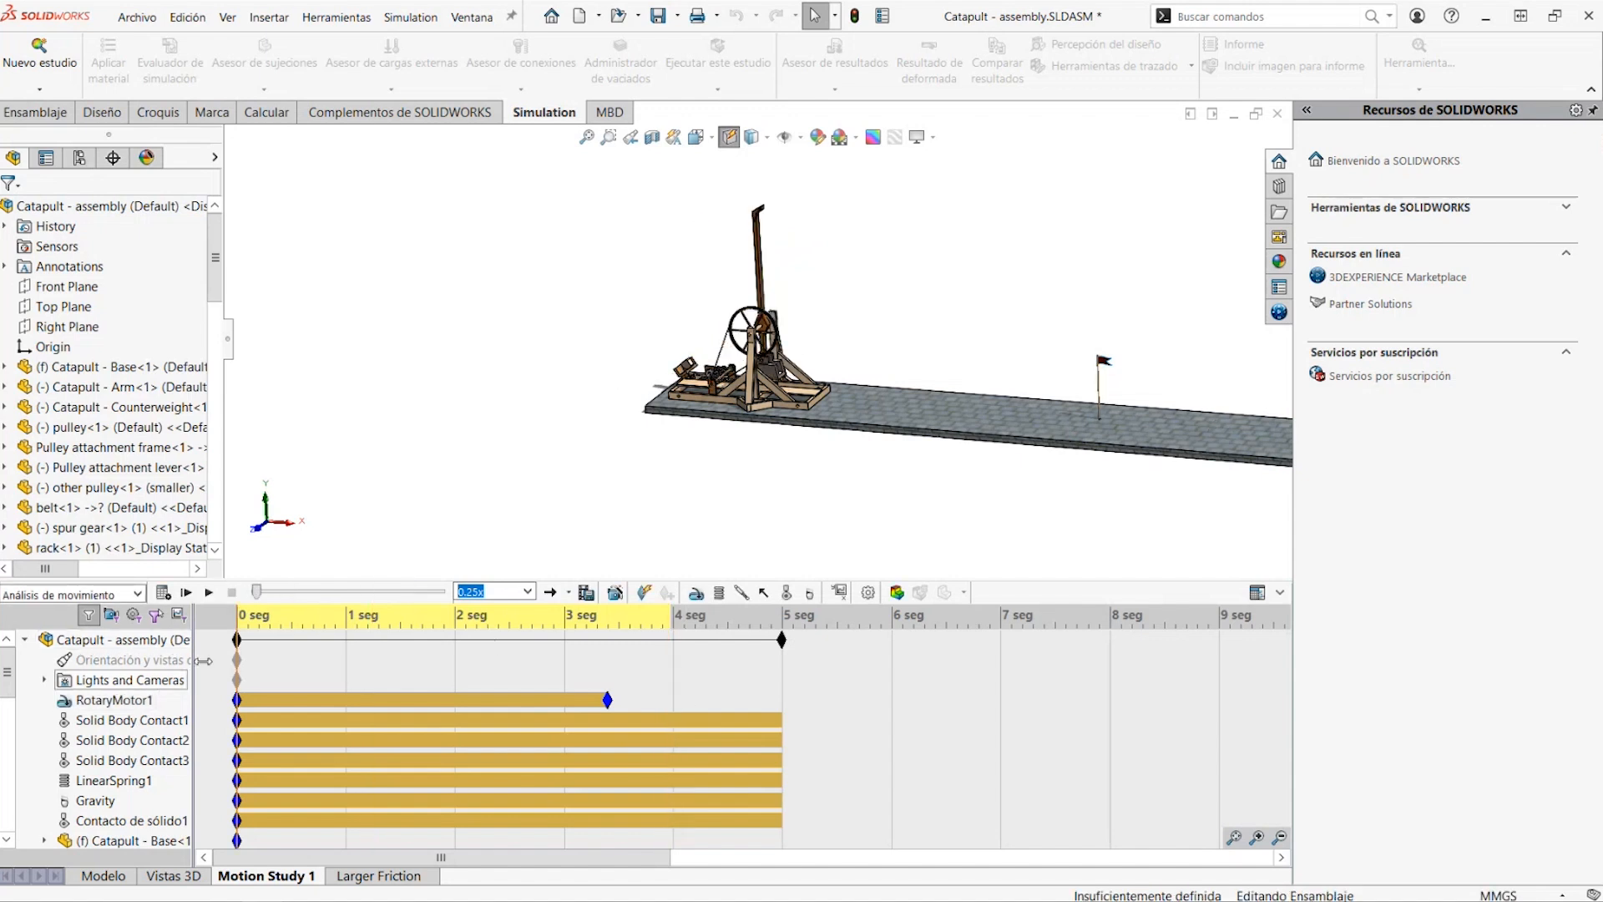
Open the Catapult - Counterweight part from the assembly and set its material to Plomo puro
{"action": "scroll", "coordinate": [816, 344], "scroll_direction": "down", "scroll_amount": 5}
{"action": "left_click", "coordinate": [777, 541]}
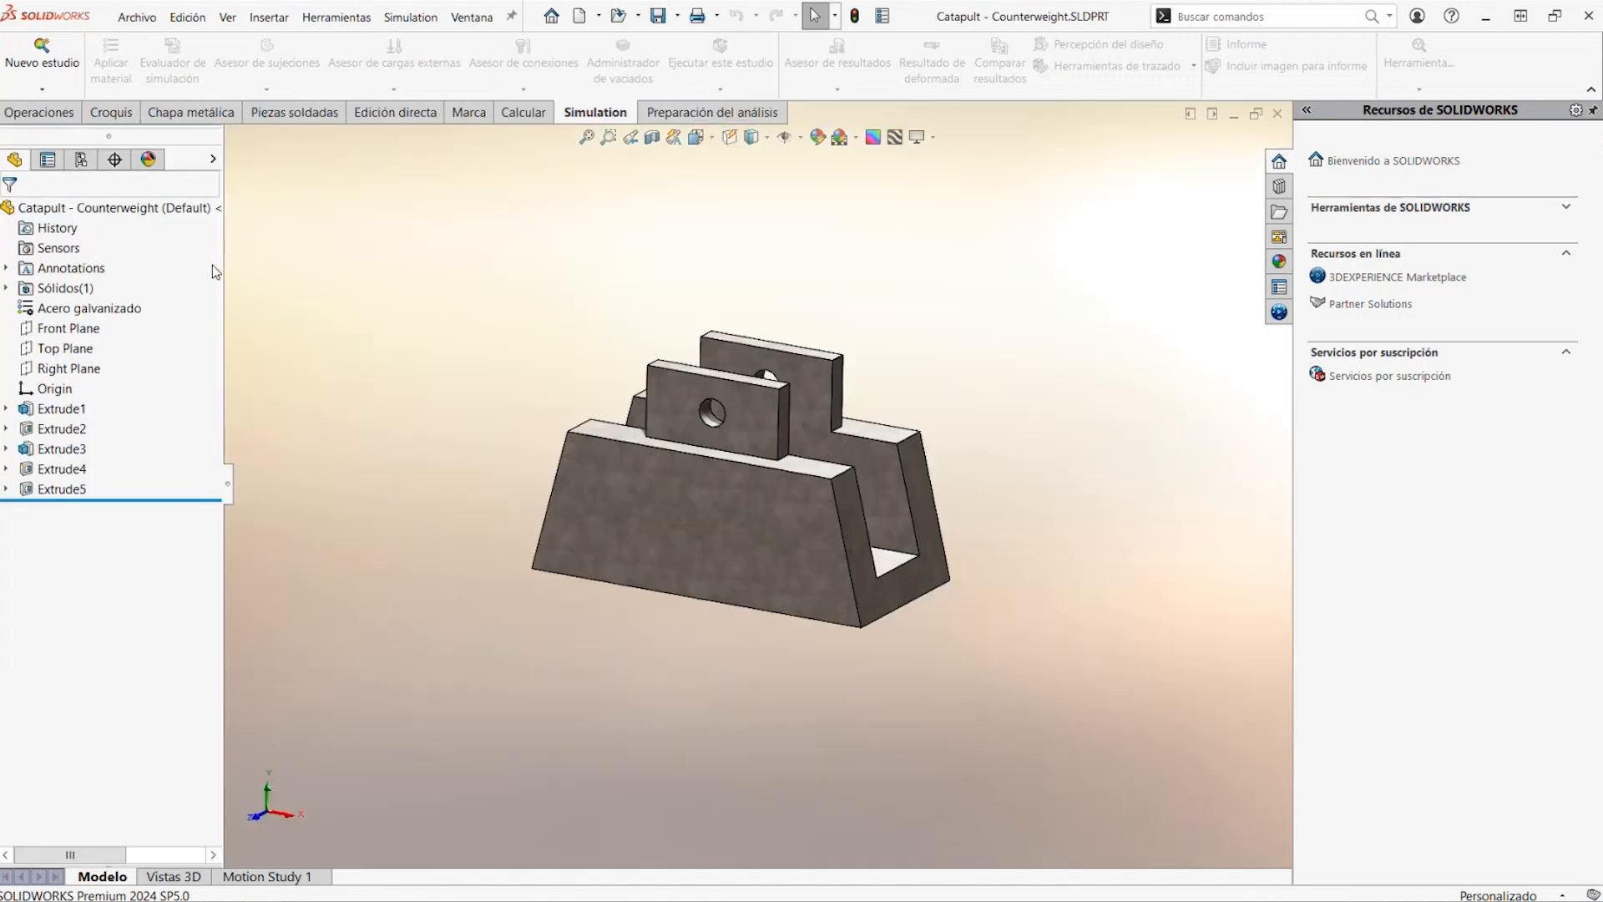
{"action": "right_click", "coordinate": [77, 309]}
{"action": "left_click", "coordinate": [134, 321]}
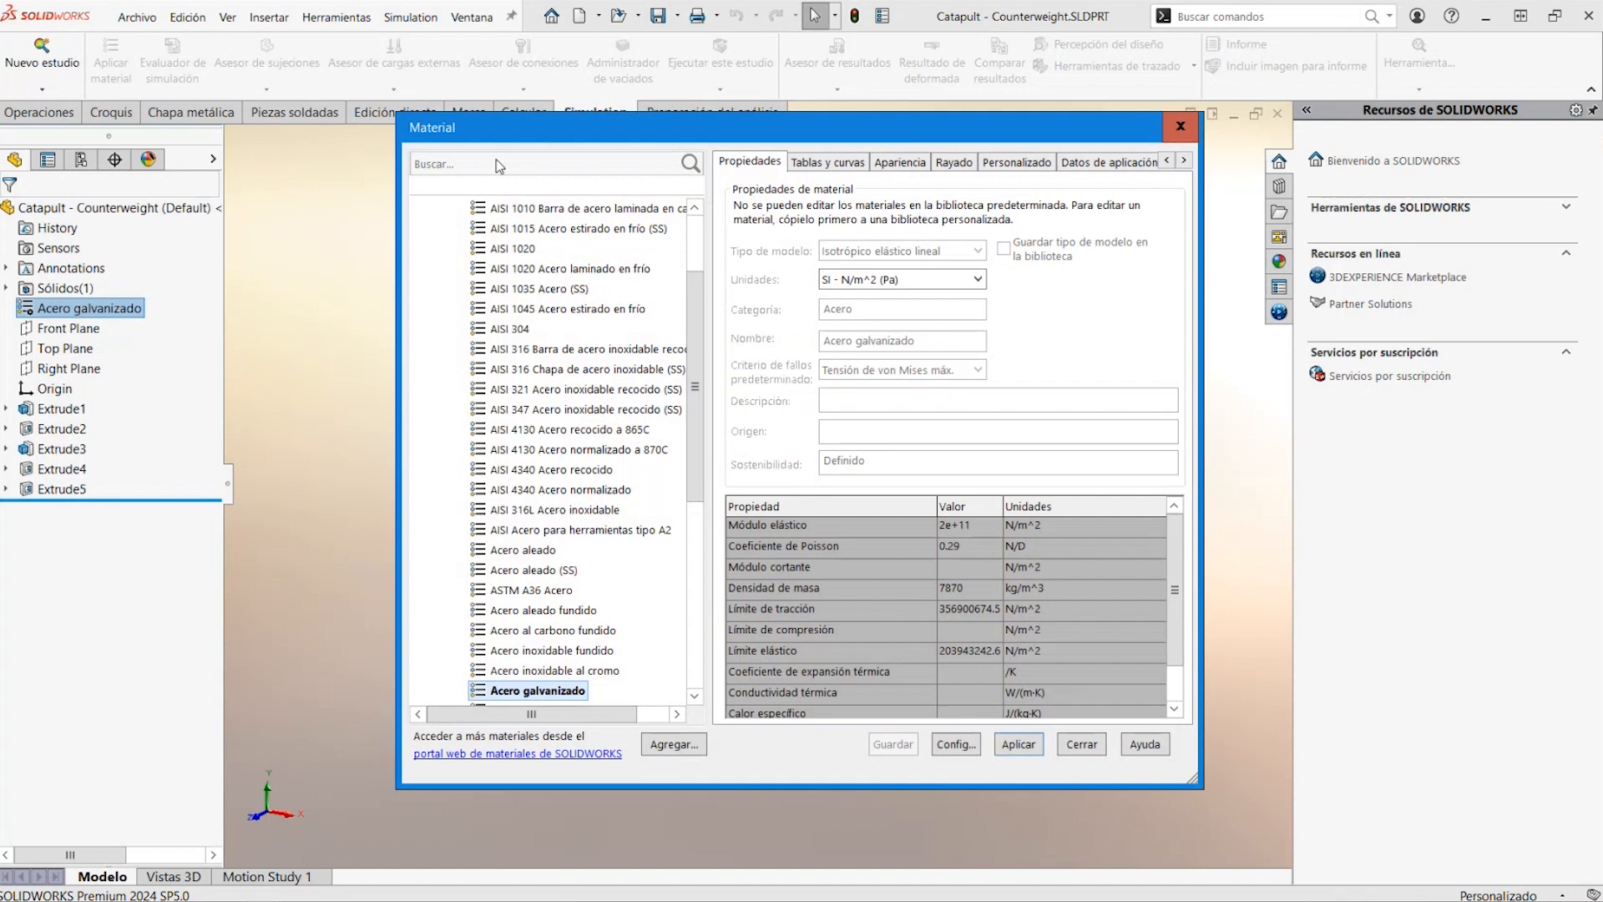
{"action": "left_click", "coordinate": [498, 165]}
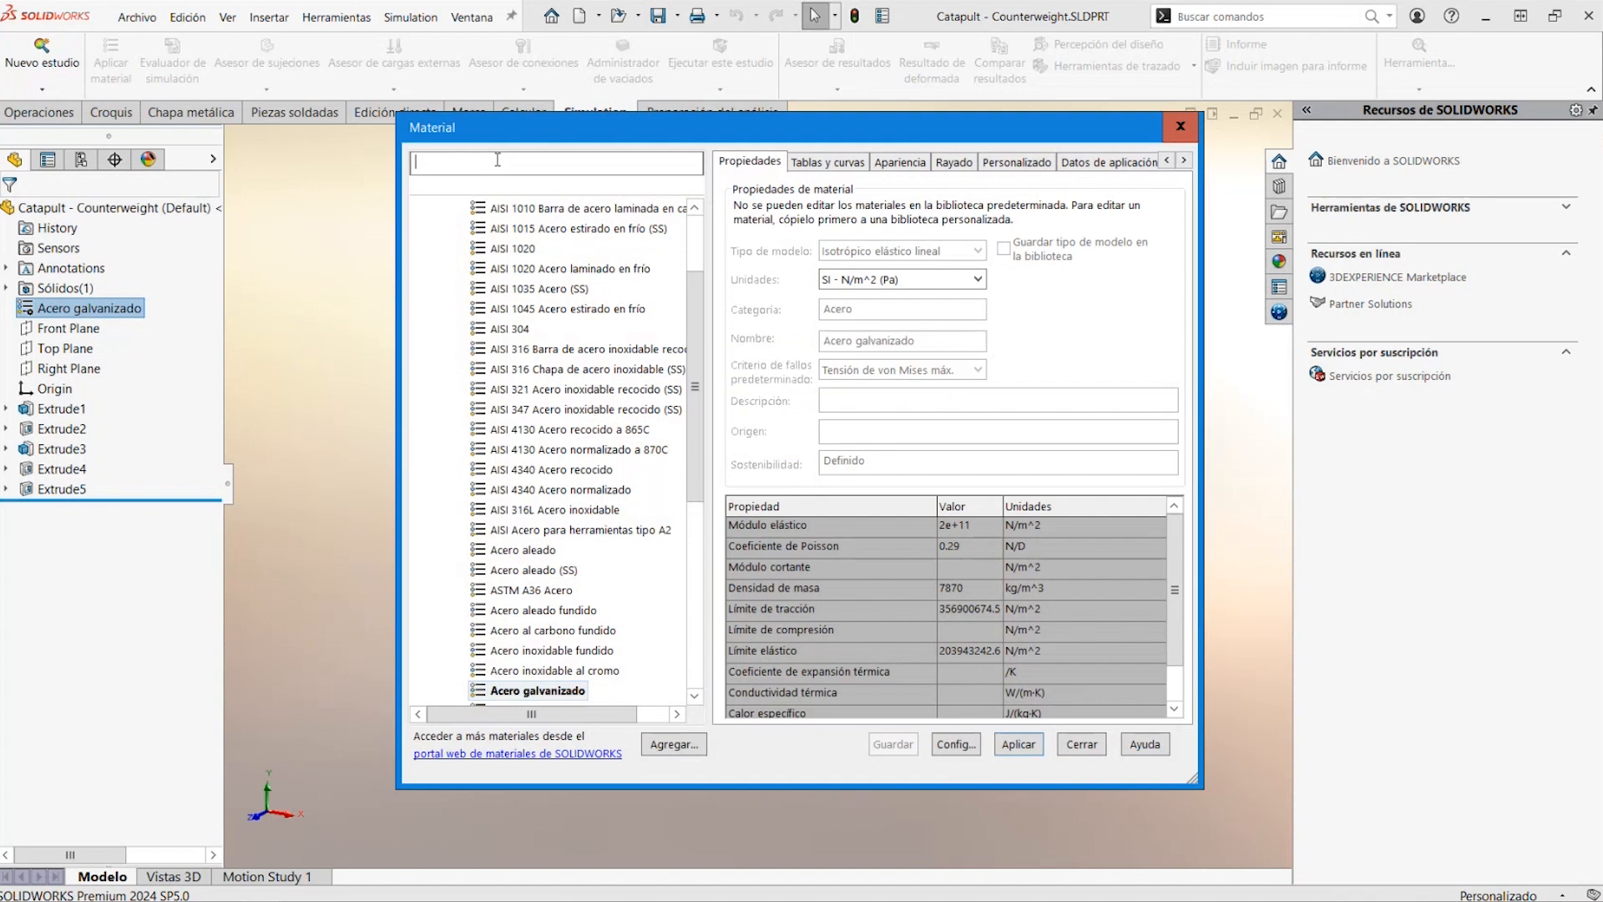
{"action": "type", "text": "PLO"}
{"action": "left_click", "coordinate": [548, 310]}
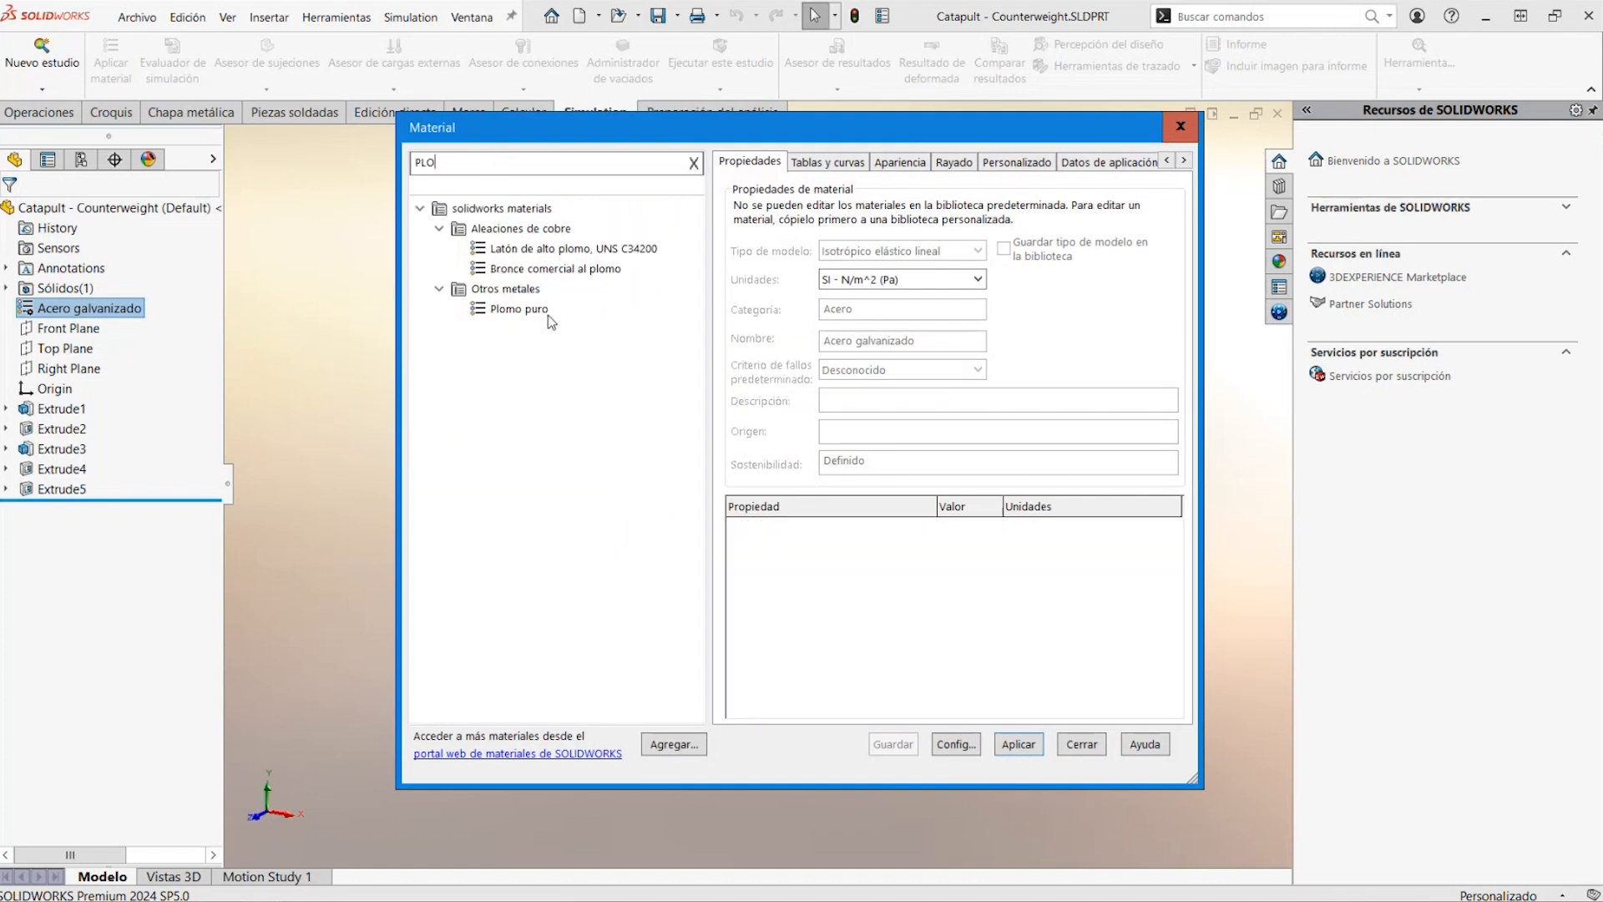
{"action": "left_click", "coordinate": [1011, 745]}
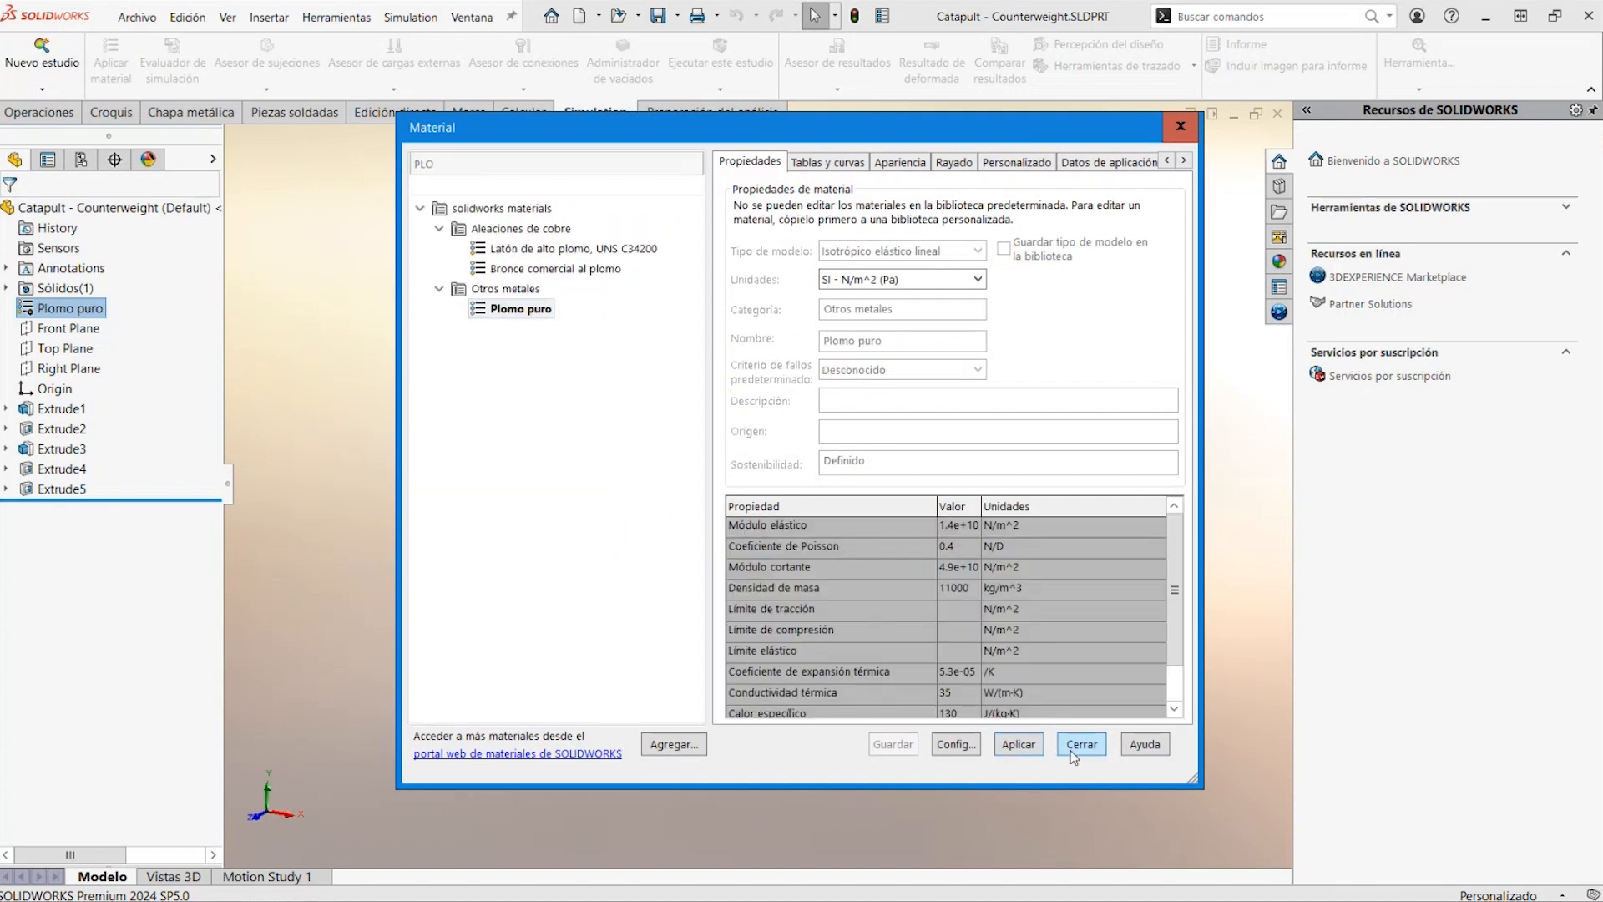
{"action": "left_click", "coordinate": [1083, 745]}
Close the counterweight part, saving all modified documents on this PC, and return to the Catapult assembly
{"action": "left_click", "coordinate": [1279, 116]}
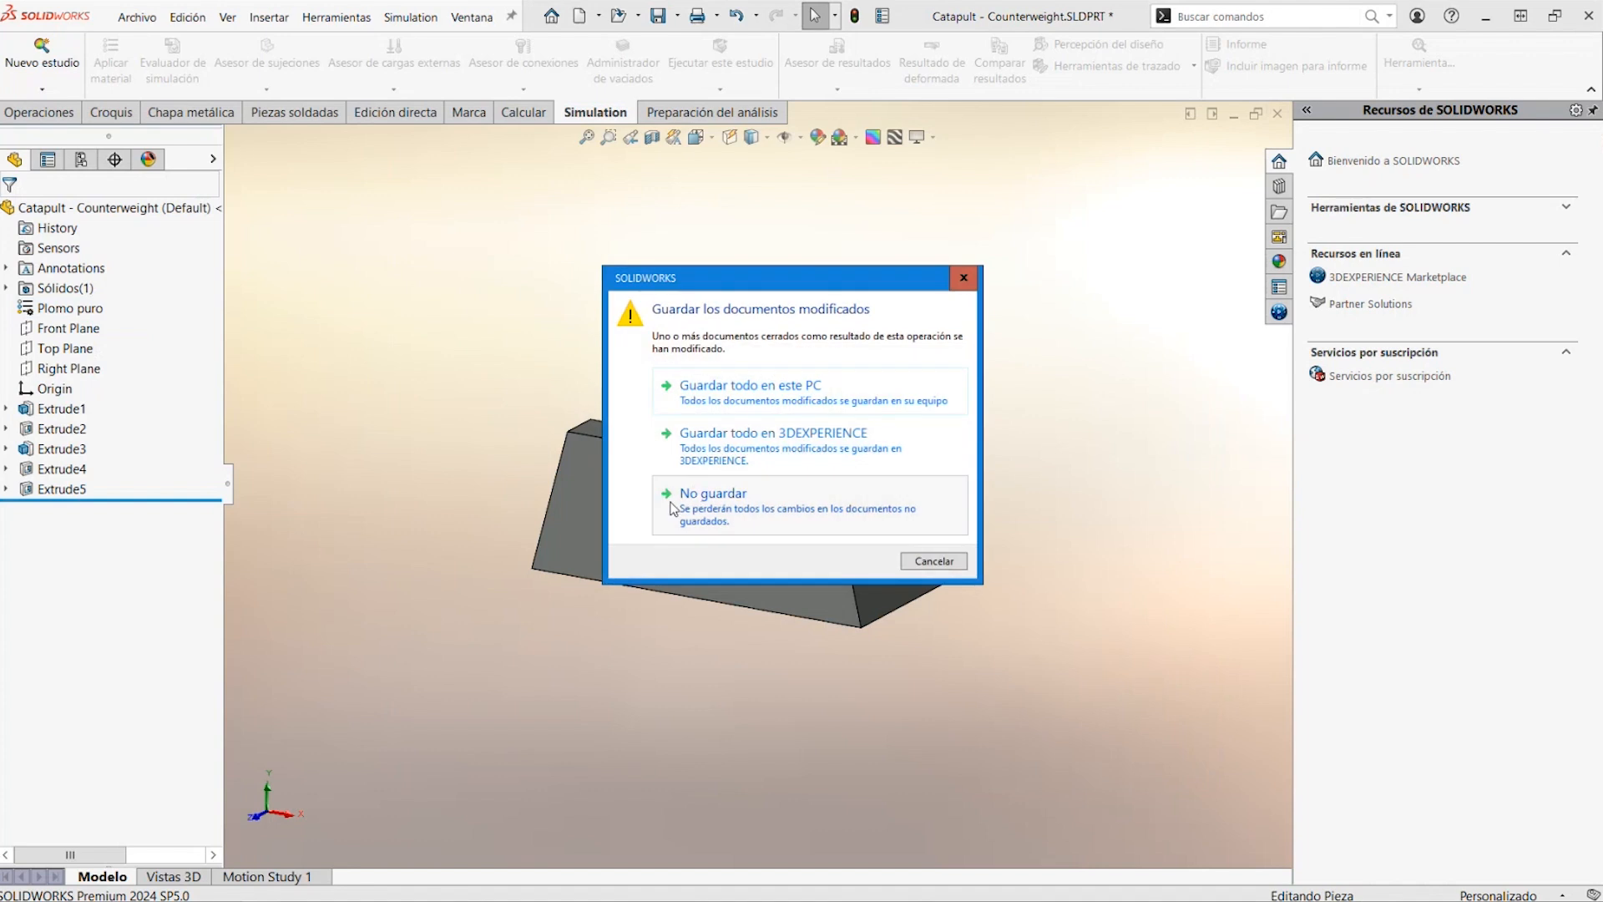
{"action": "left_click", "coordinate": [702, 396]}
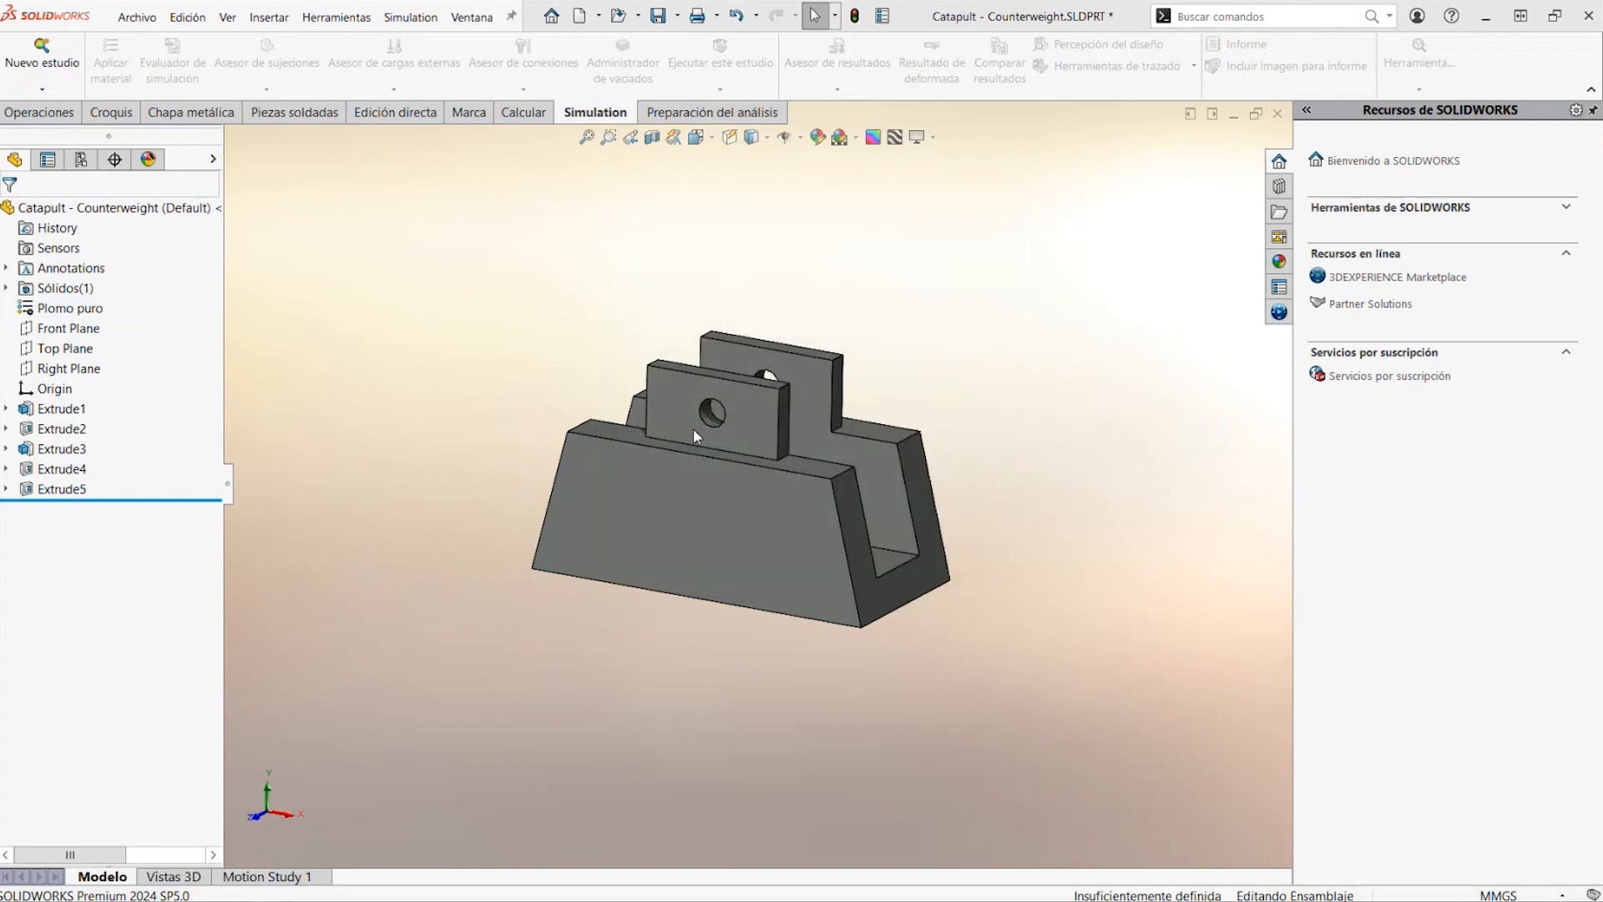
{"action": "scroll", "coordinate": [619, 515], "scroll_direction": "down", "scroll_amount": 2}
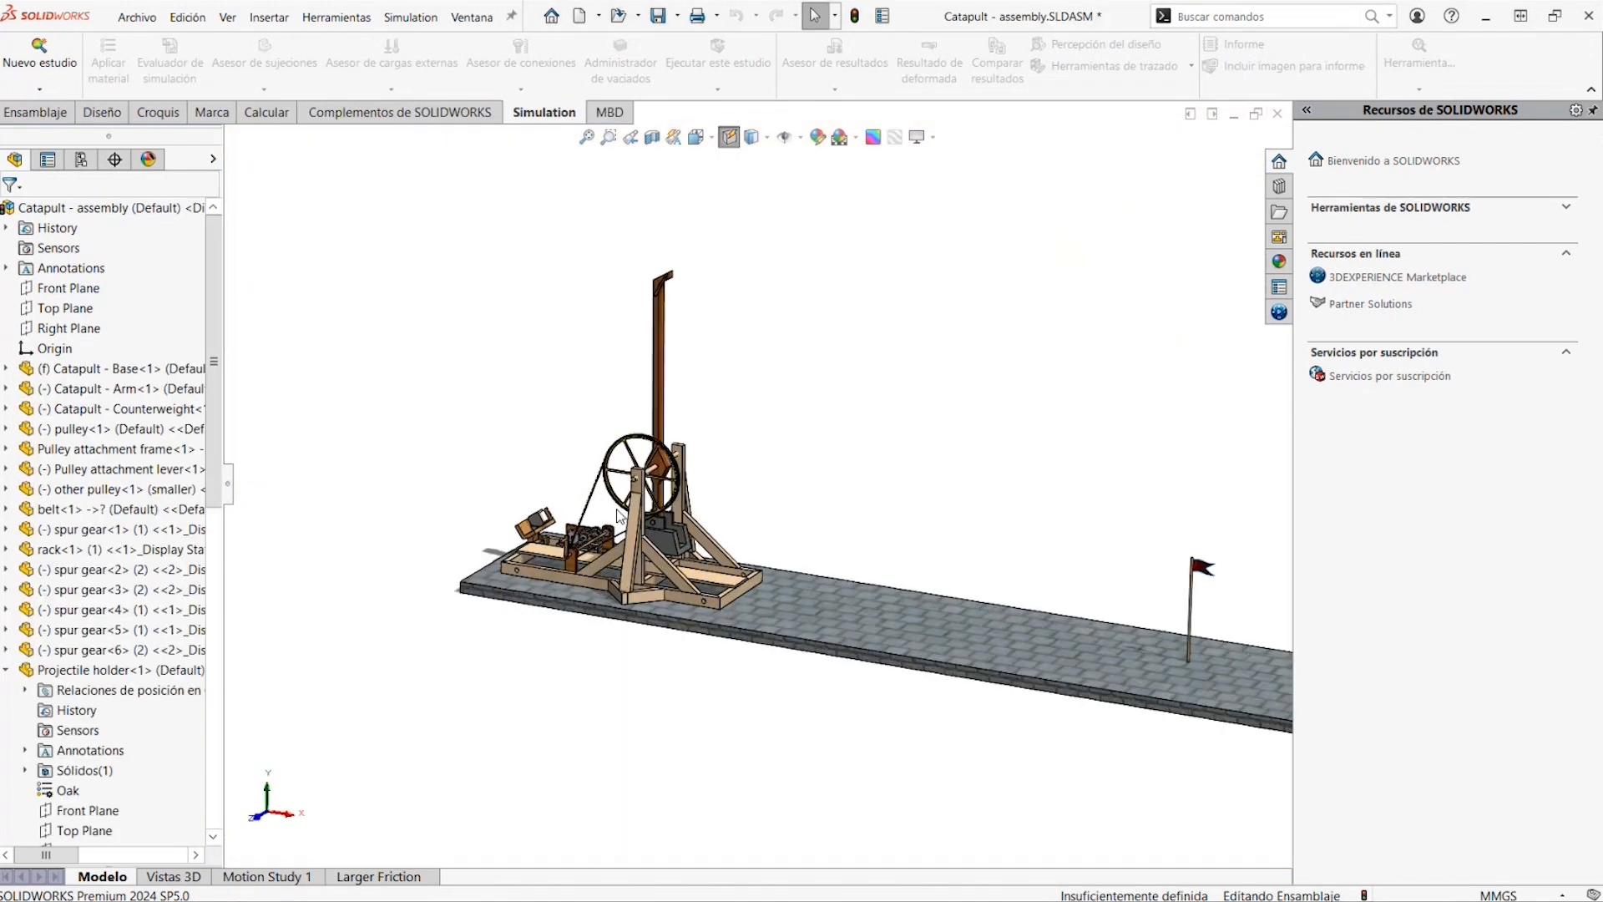
Recalculate Motion Study 1 with the lead counterweight and follow the throw along the track
{"action": "left_click", "coordinate": [268, 877]}
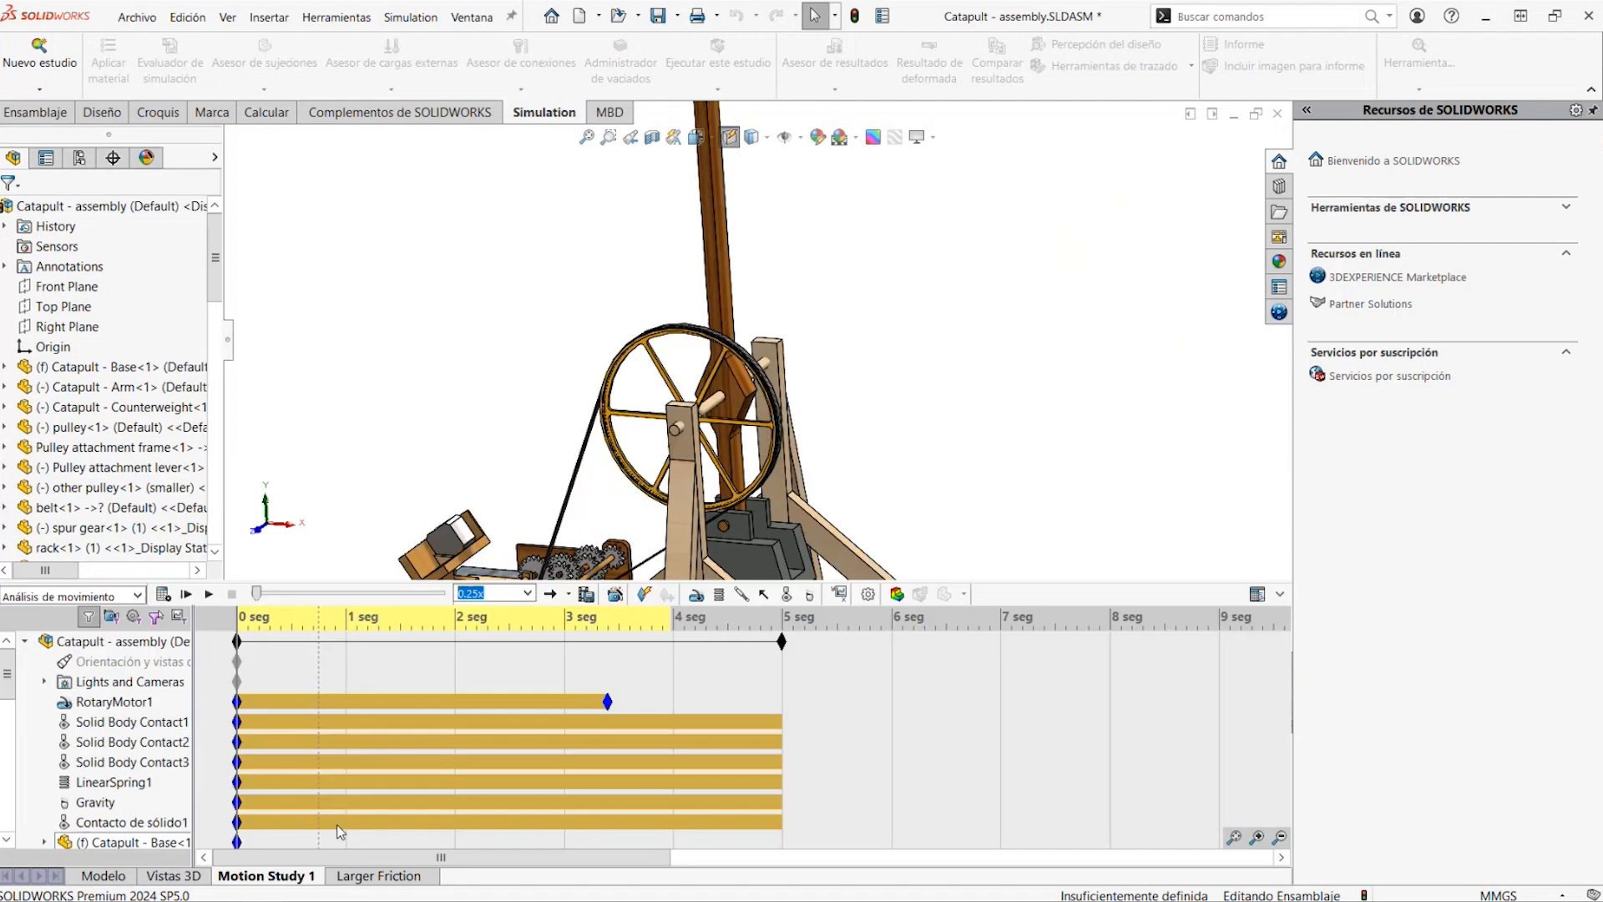
{"action": "scroll", "coordinate": [814, 425], "scroll_direction": "up", "scroll_amount": 3}
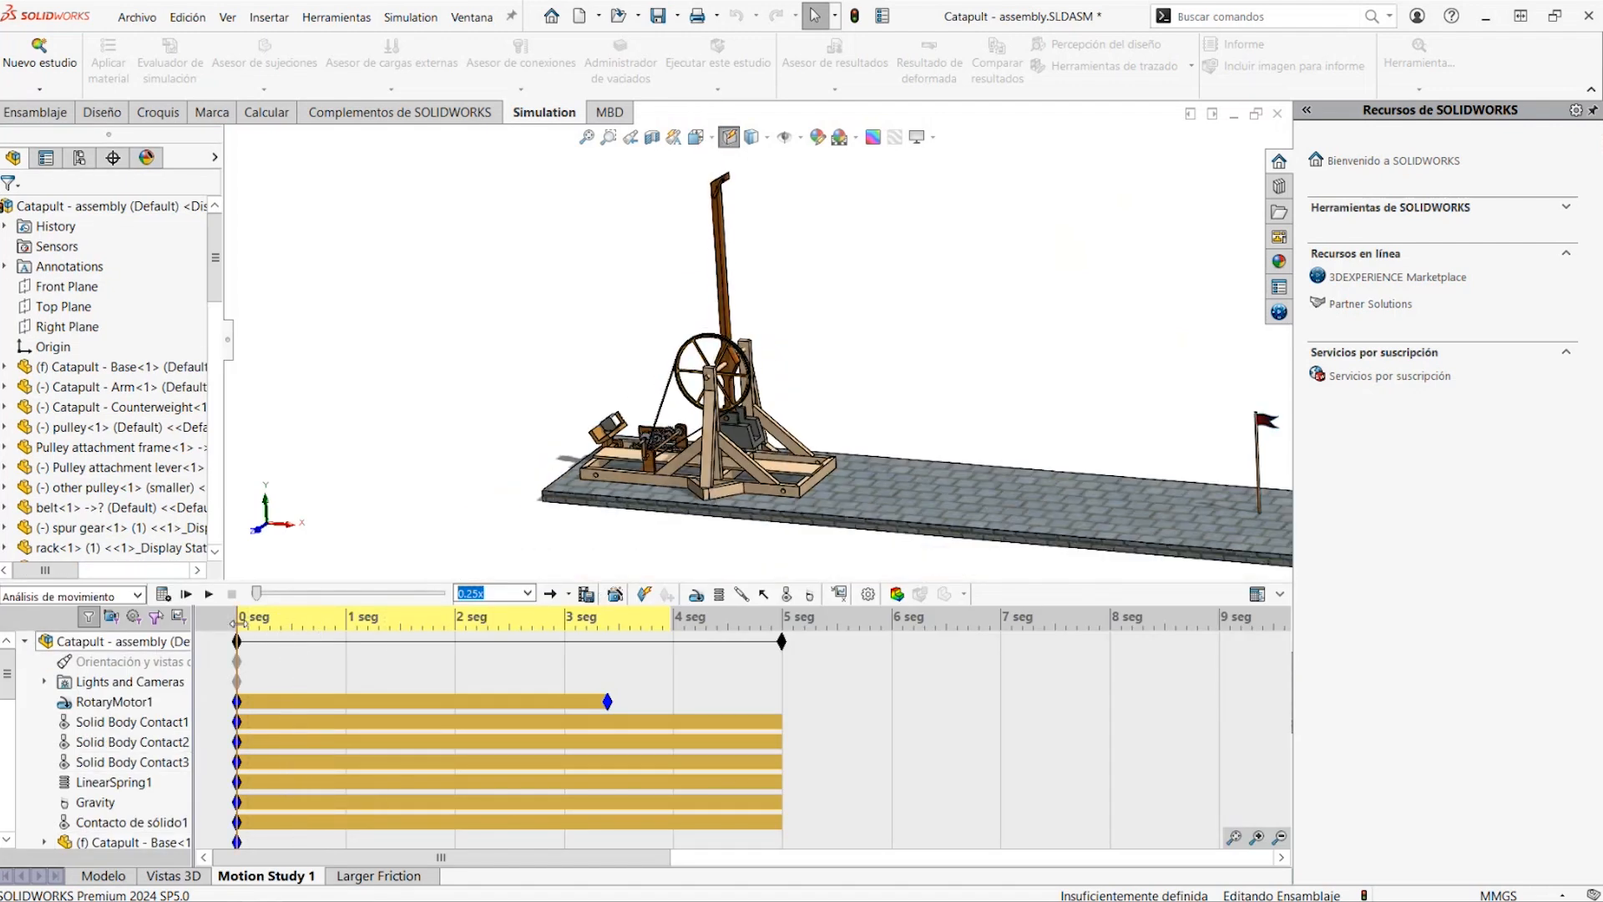
{"action": "scroll", "coordinate": [880, 411], "scroll_direction": "up", "scroll_amount": 3}
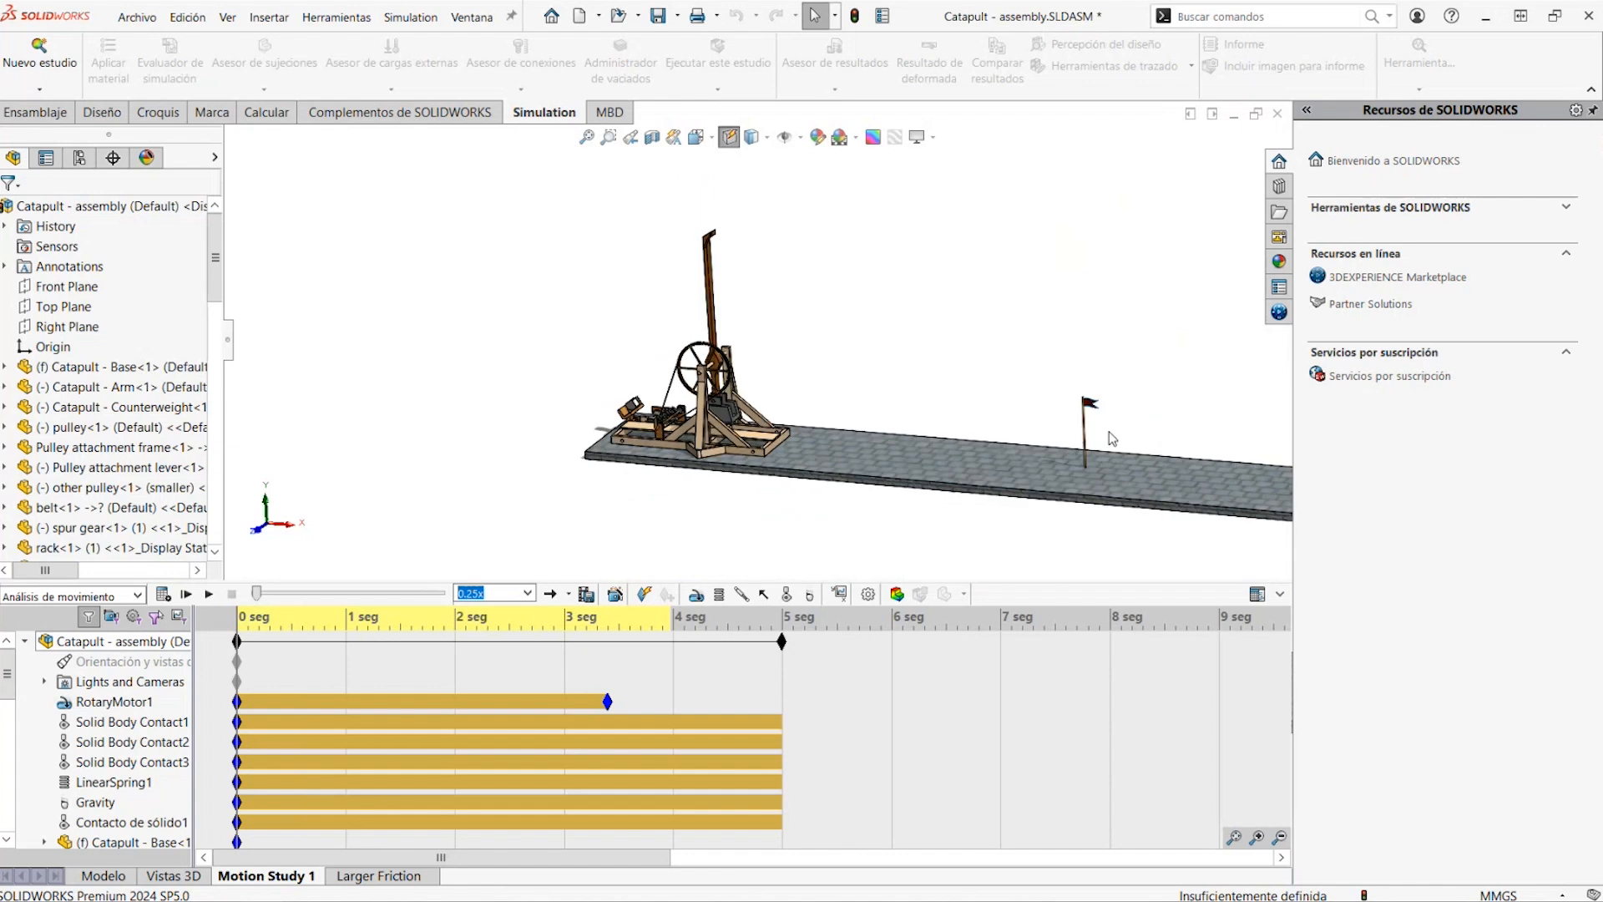
{"action": "left_click", "coordinate": [163, 594]}
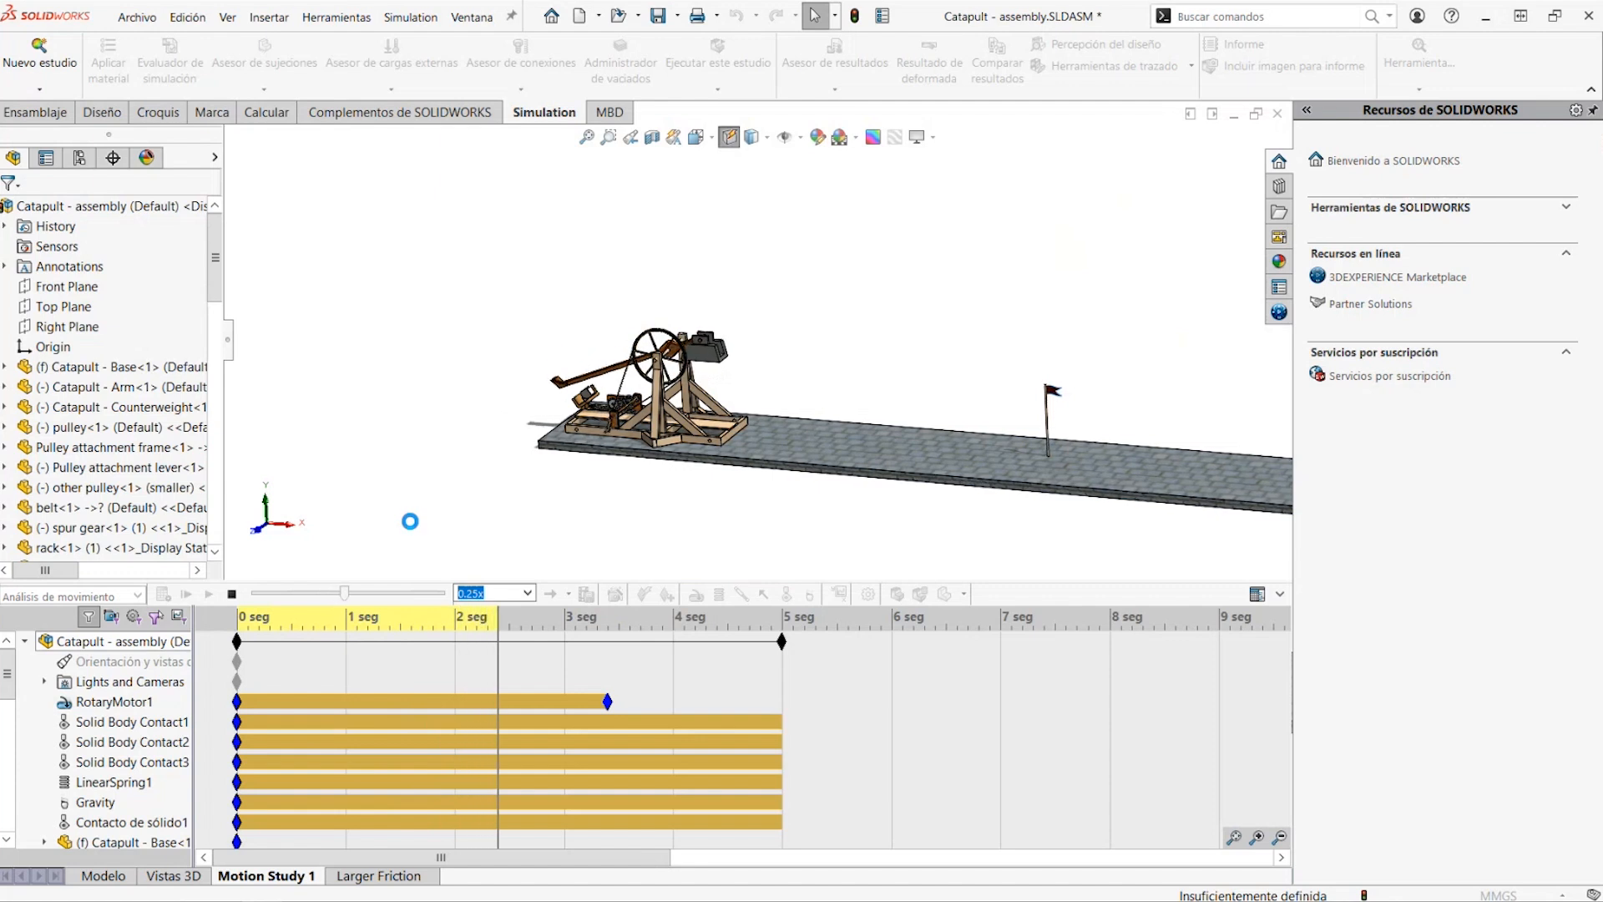
{"action": "scroll", "coordinate": [1266, 448], "scroll_direction": "up", "scroll_amount": 2}
{"action": "scroll", "coordinate": [1192, 365], "scroll_direction": "down", "scroll_amount": 2}
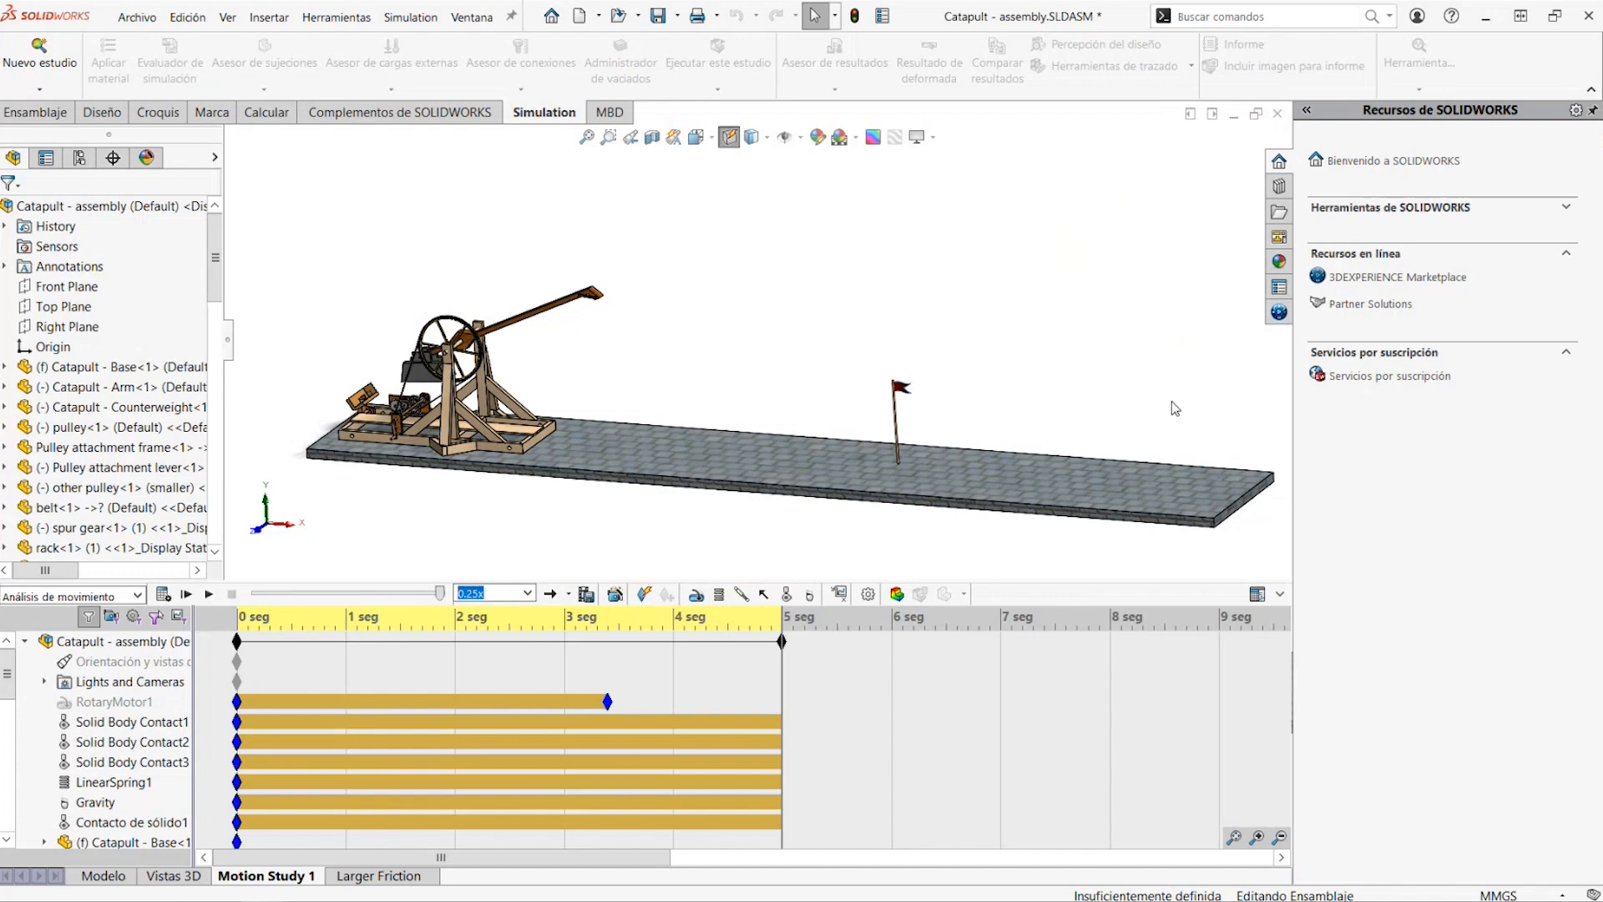
{"action": "left_click", "coordinate": [840, 595]}
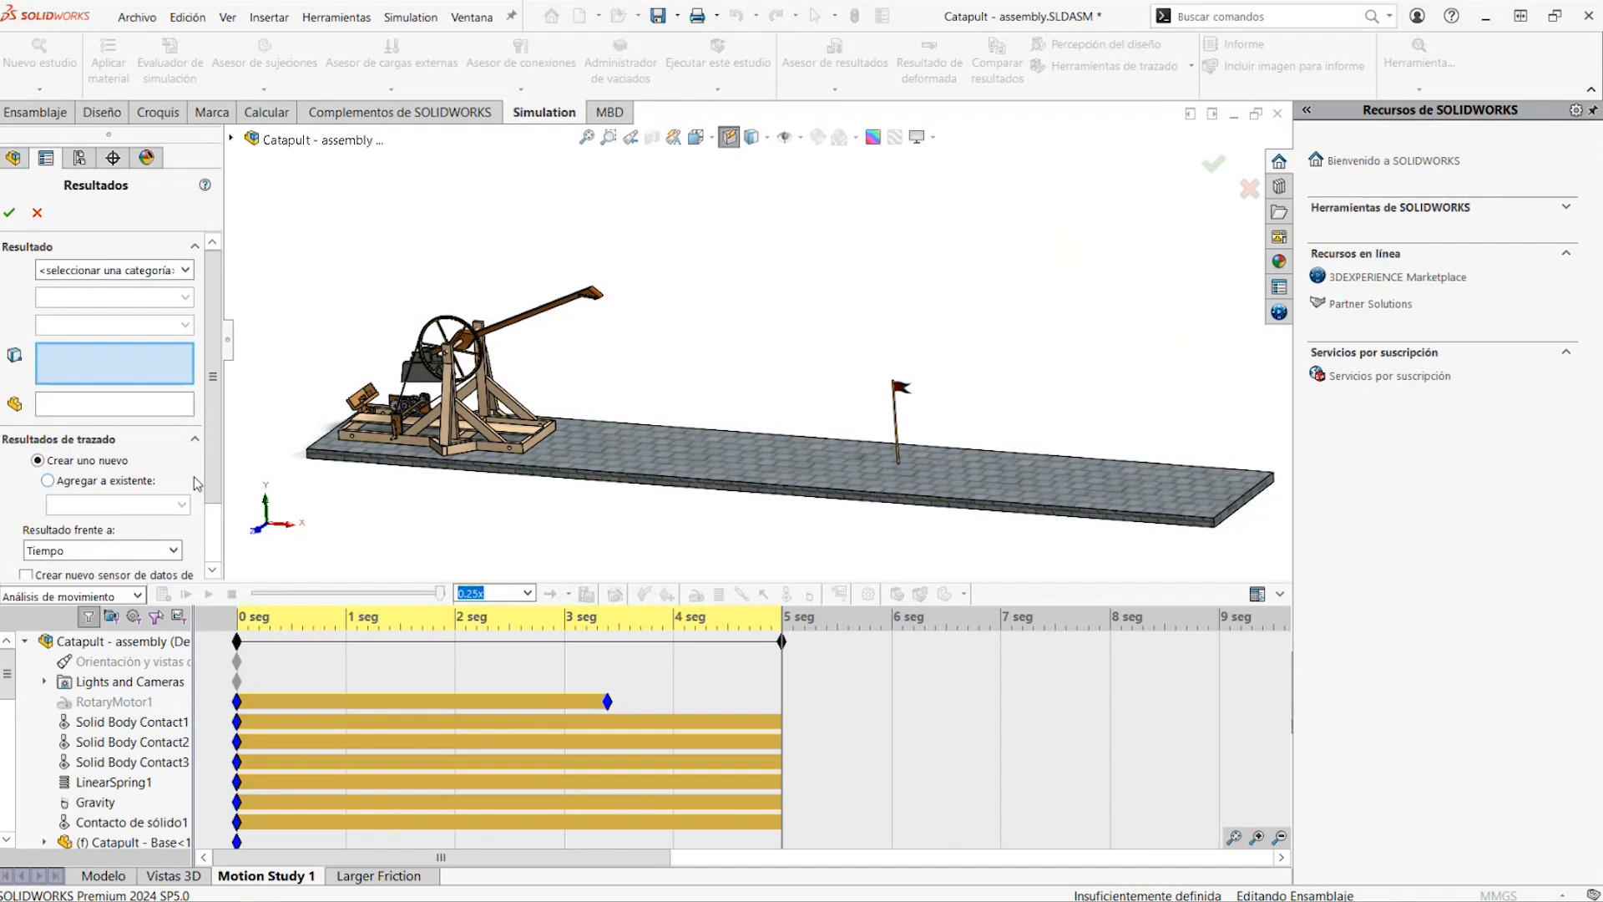
{"action": "left_click", "coordinate": [37, 212]}
{"action": "left_click", "coordinate": [107, 685]}
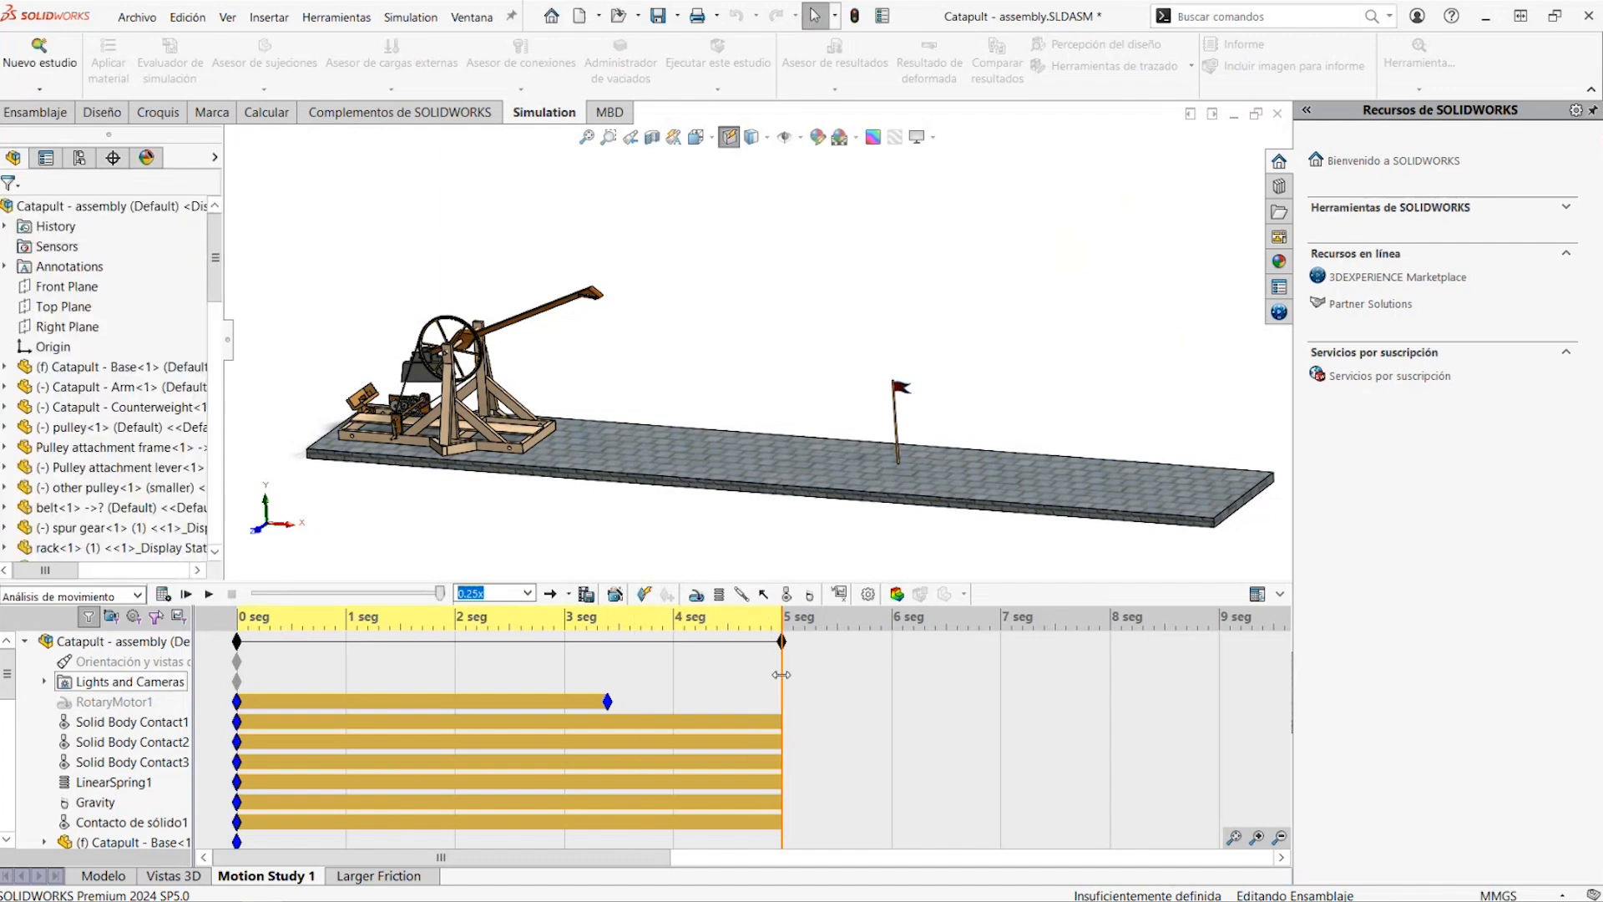
Create a results plot of RotaryMotor1 for Fuerzas, Fuerza de torsión, Magnitud against Tiempo
{"action": "left_click_drag", "start_coordinate": [781, 675], "coordinate": [472, 718]}
{"action": "left_click", "coordinate": [131, 703]}
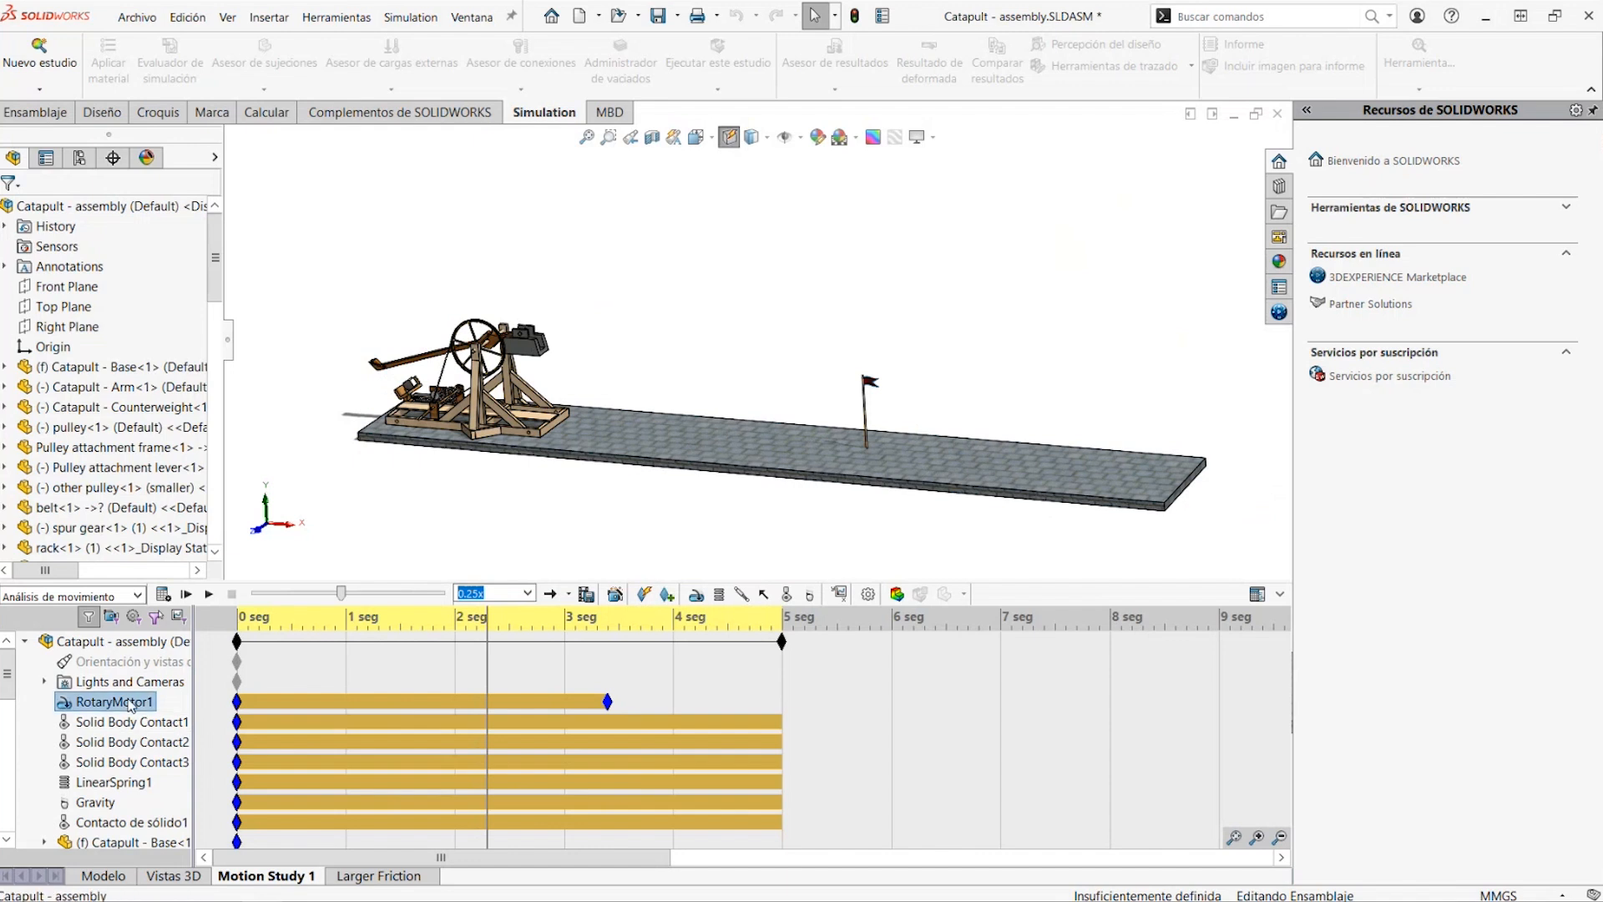
{"action": "left_click", "coordinate": [839, 596]}
{"action": "left_click", "coordinate": [91, 272]}
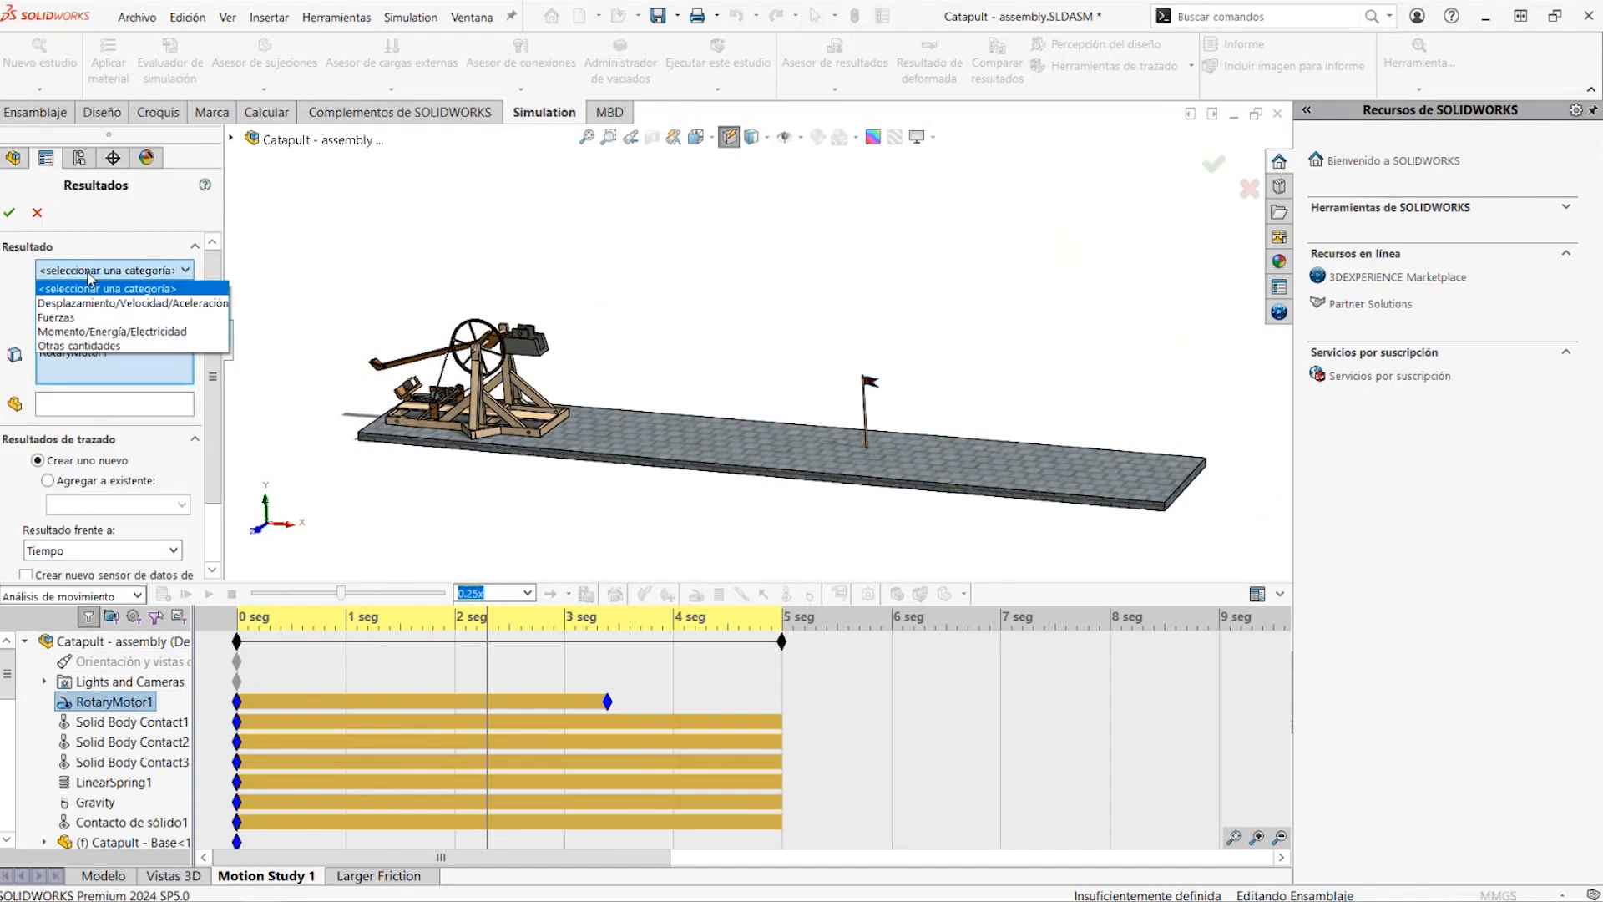
{"action": "left_click", "coordinate": [107, 319]}
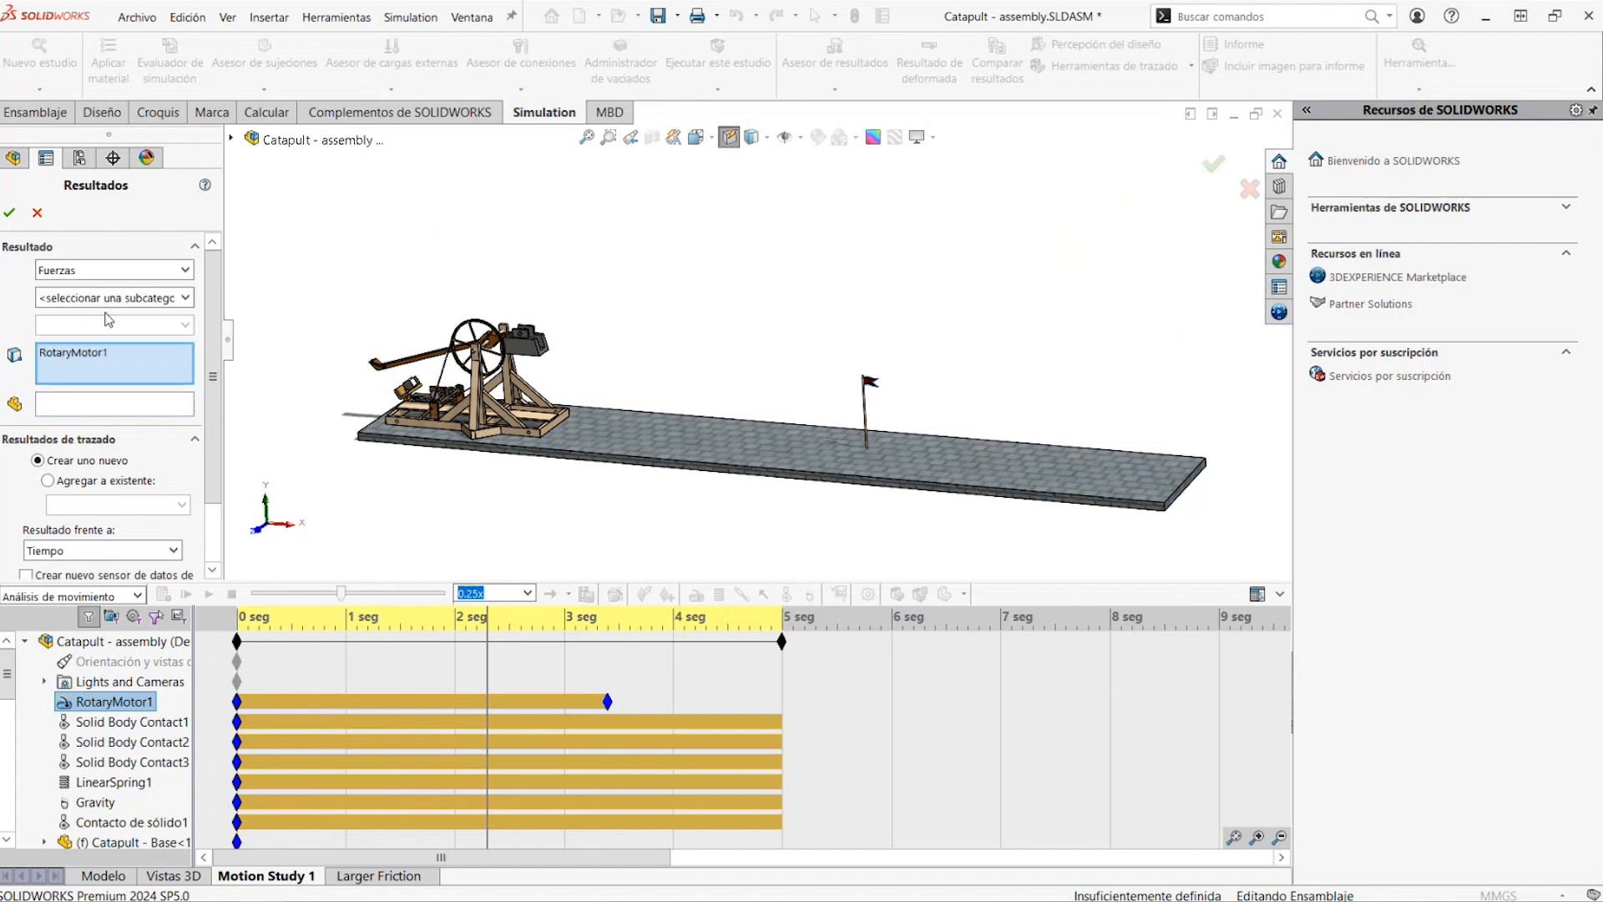
{"action": "left_click", "coordinate": [109, 298]}
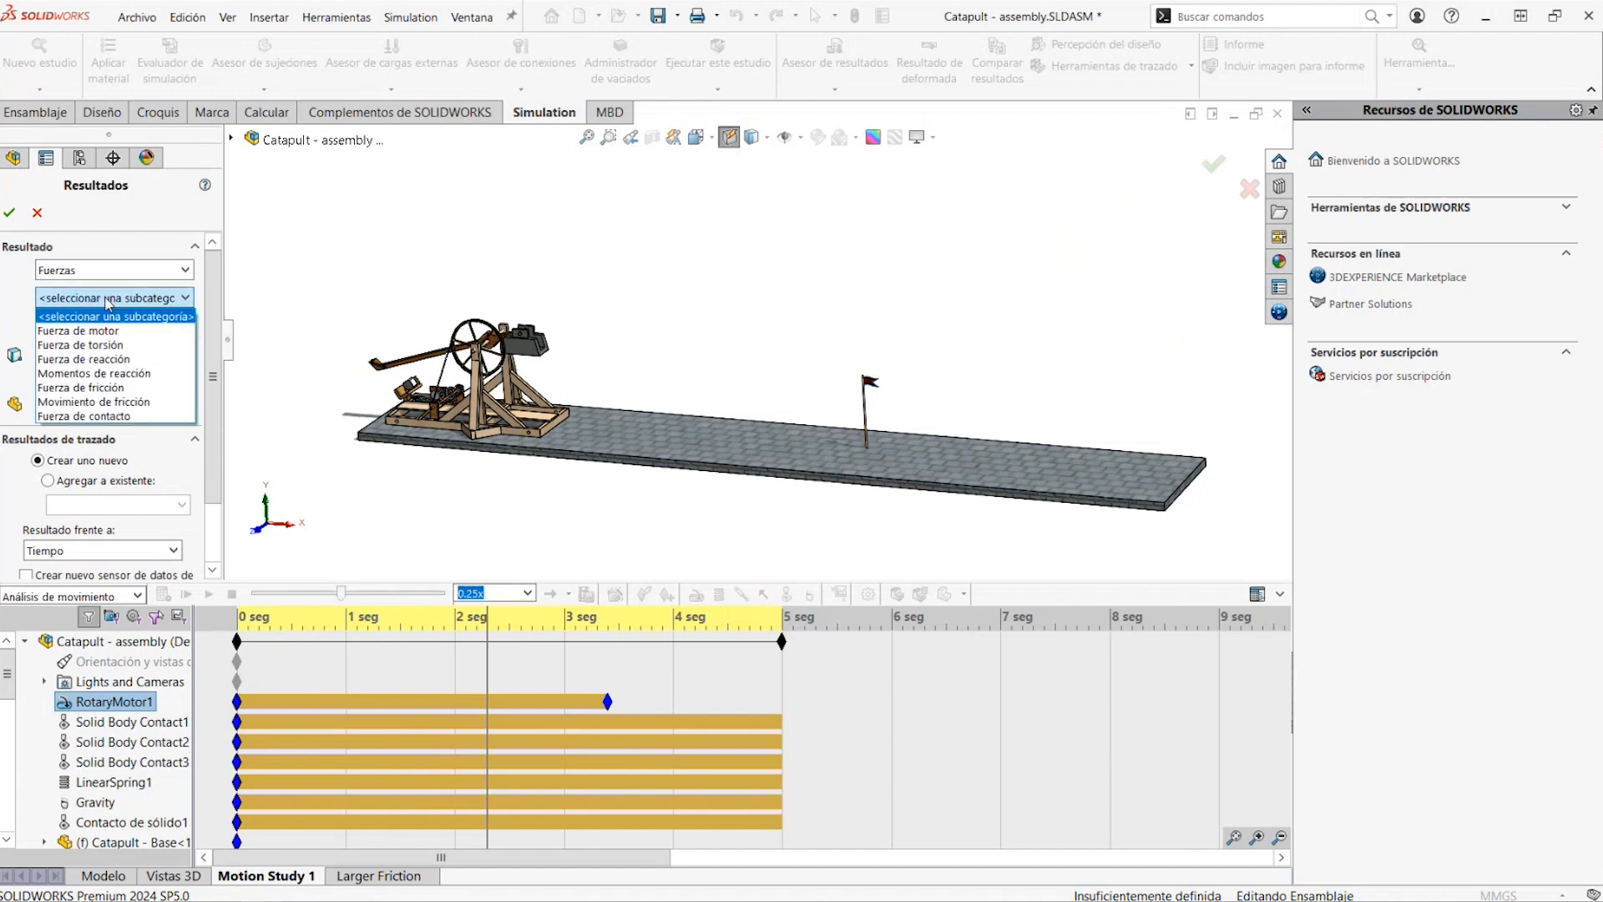
{"action": "left_click", "coordinate": [109, 343]}
{"action": "left_click", "coordinate": [109, 325]}
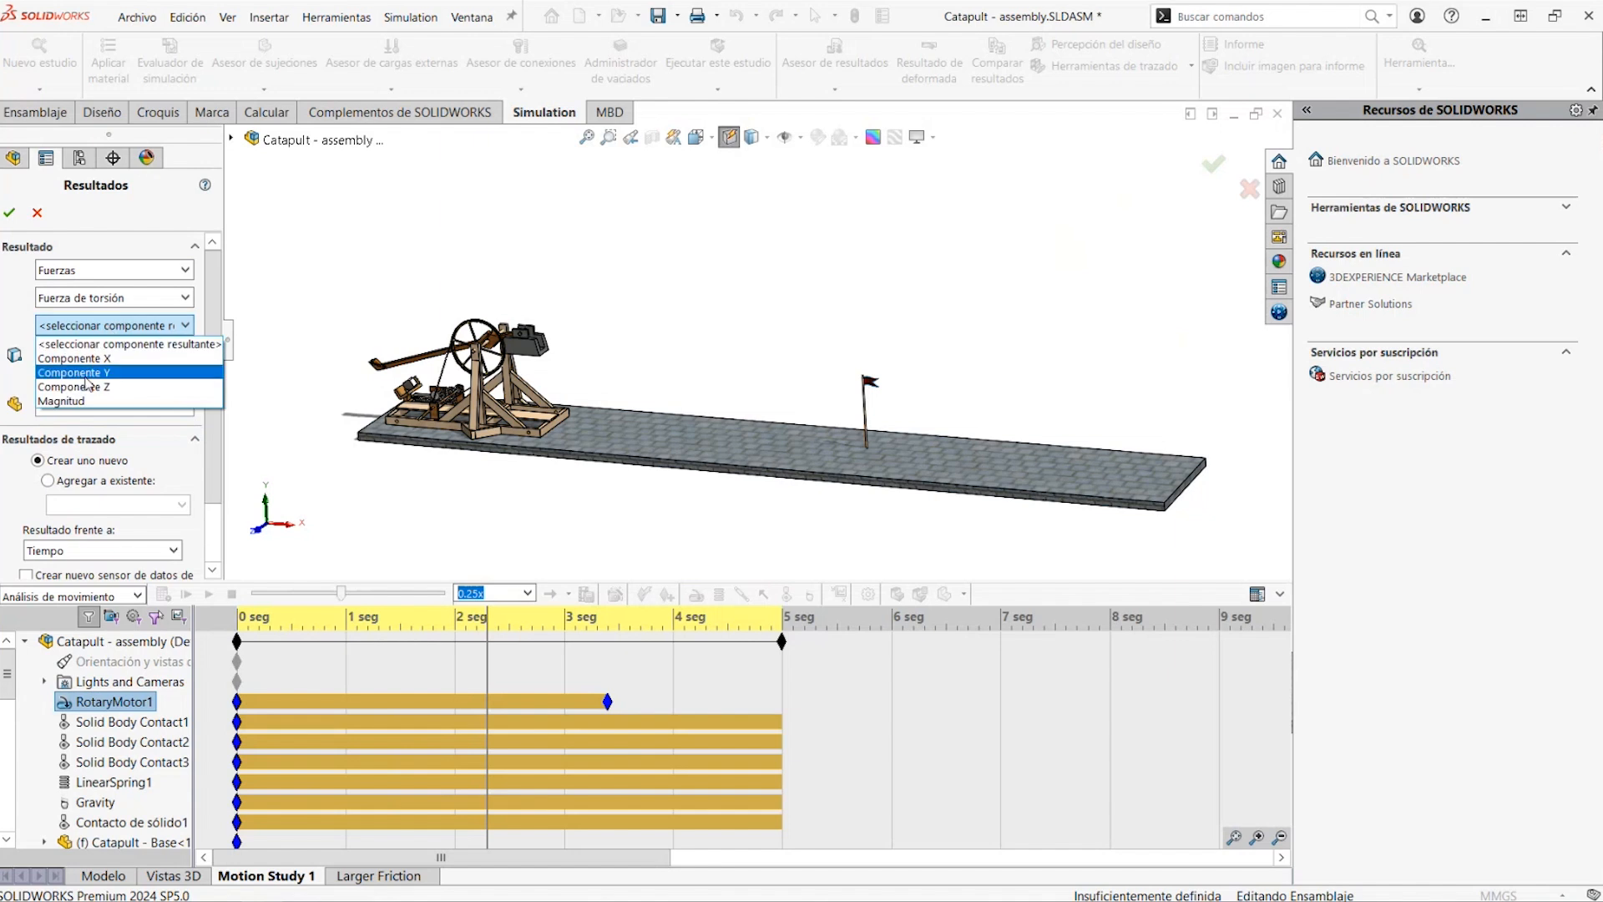
{"action": "left_click", "coordinate": [92, 406]}
{"action": "left_click", "coordinate": [11, 214]}
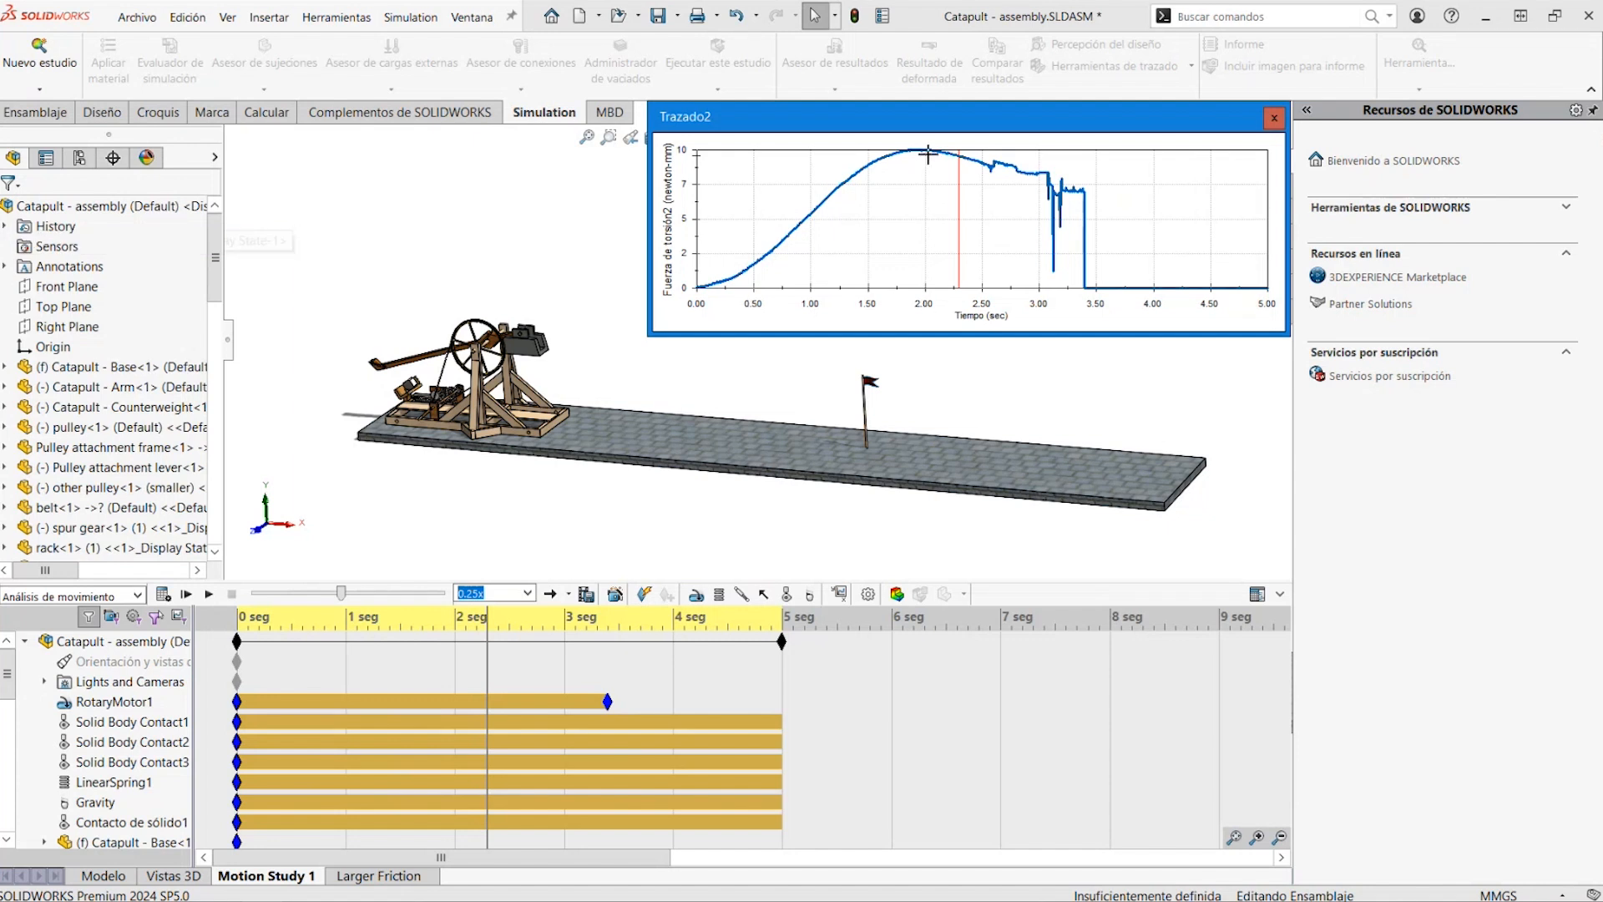
Move the time bar to 2 s to examine the motor torque plot, and close the plot
{"action": "left_click_drag", "start_coordinate": [488, 656], "coordinate": [454, 657]}
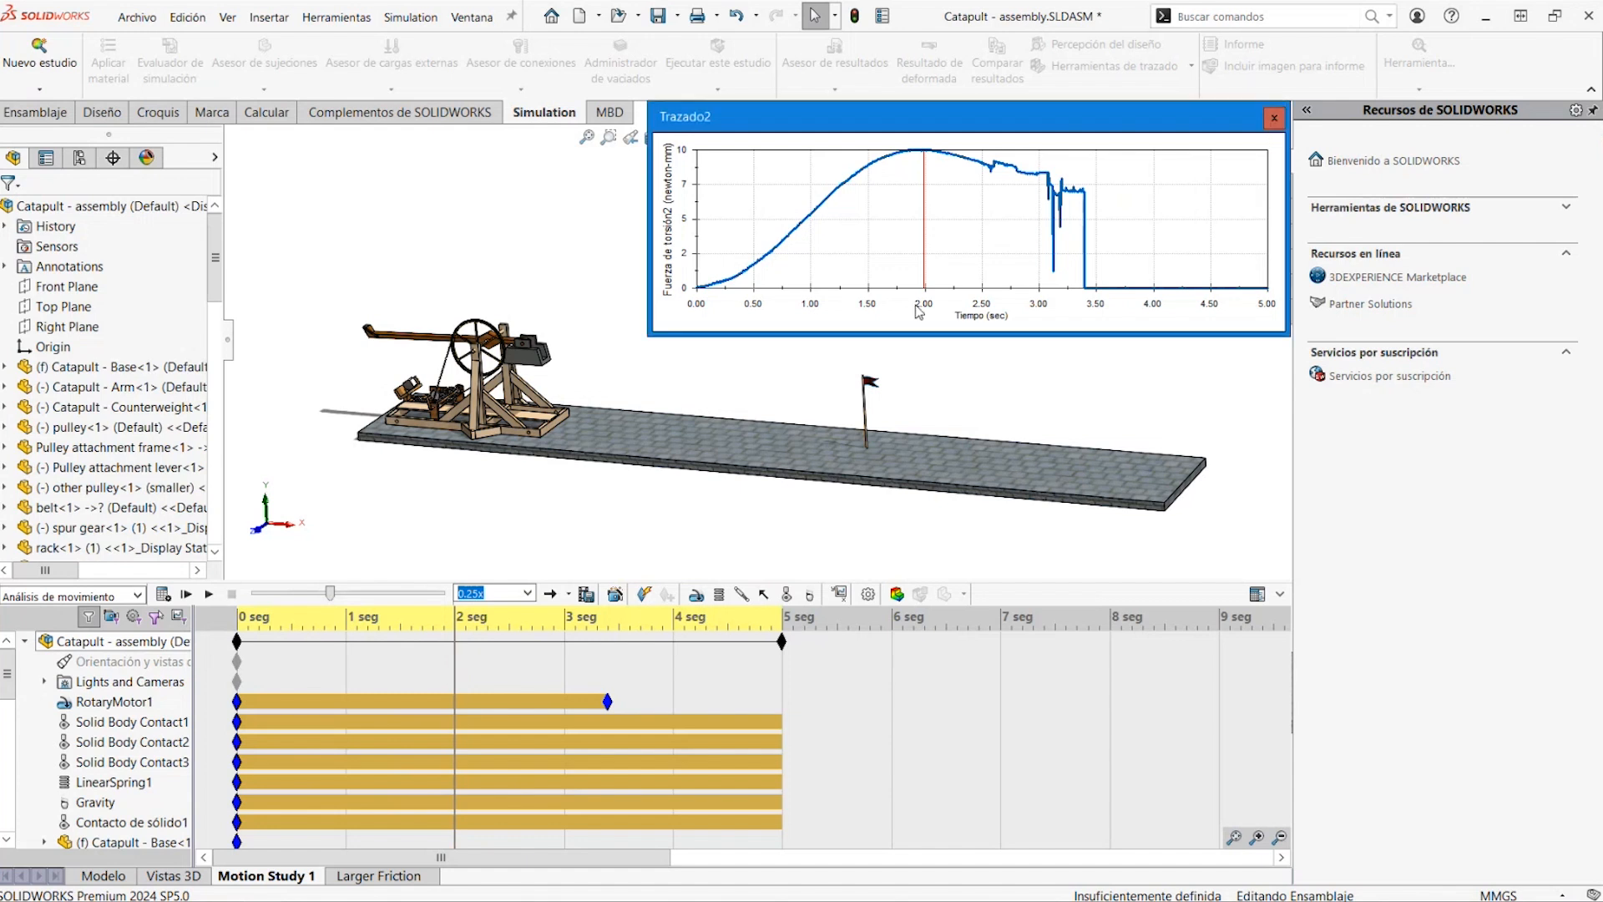
{"action": "left_click", "coordinate": [1274, 117]}
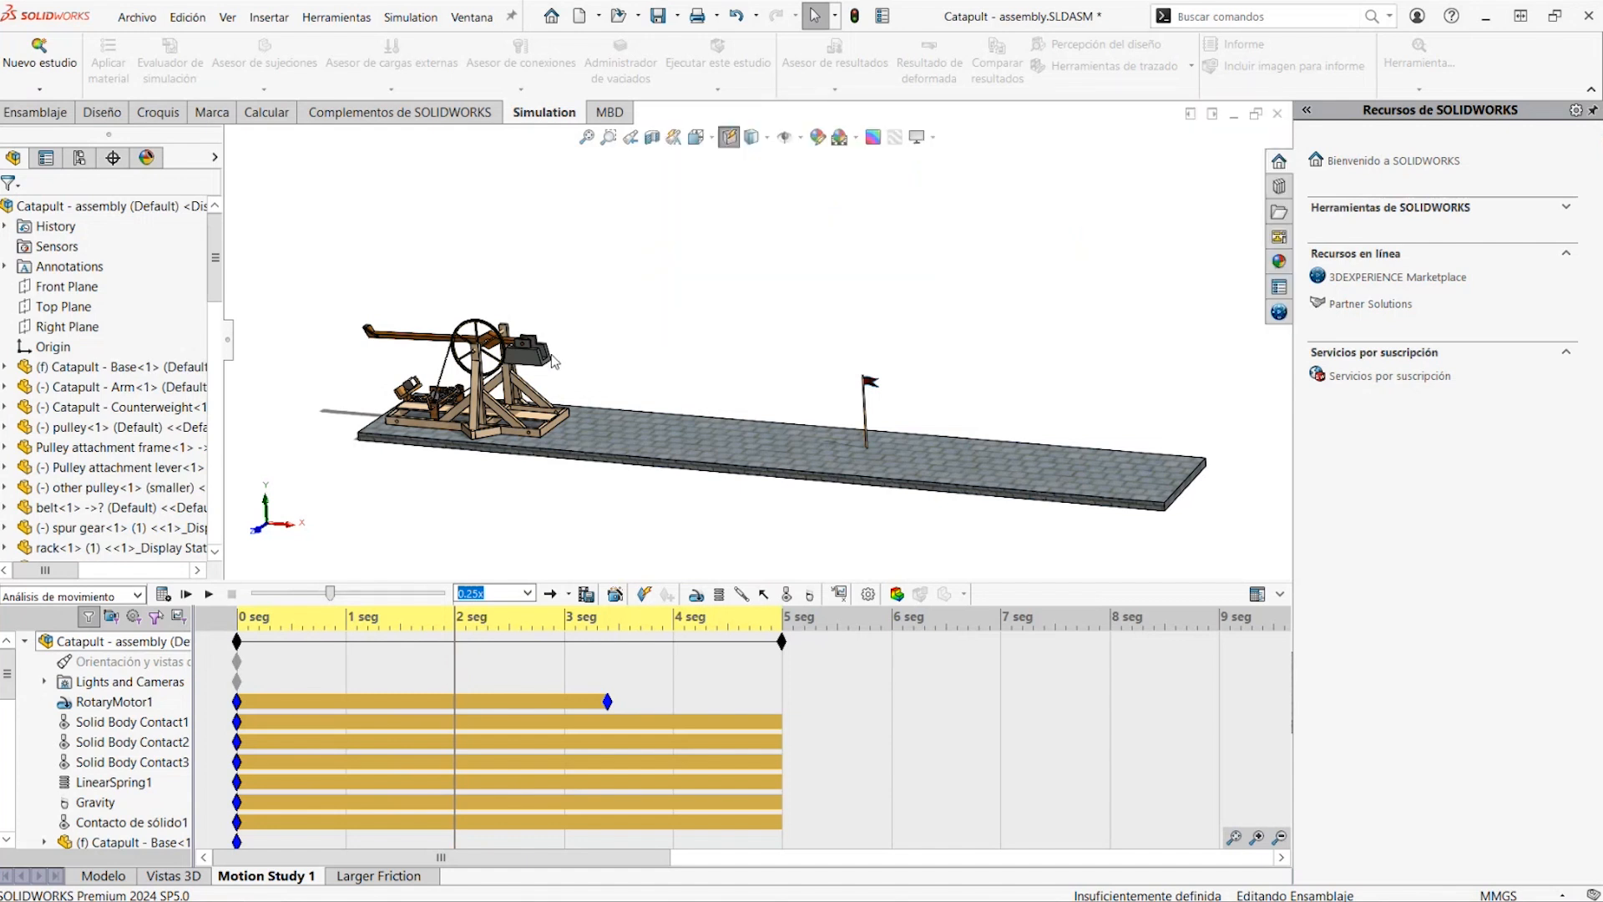
View the Larger Friction motion study and close the Catapult assembly without saving its changes
{"action": "left_click", "coordinate": [376, 877]}
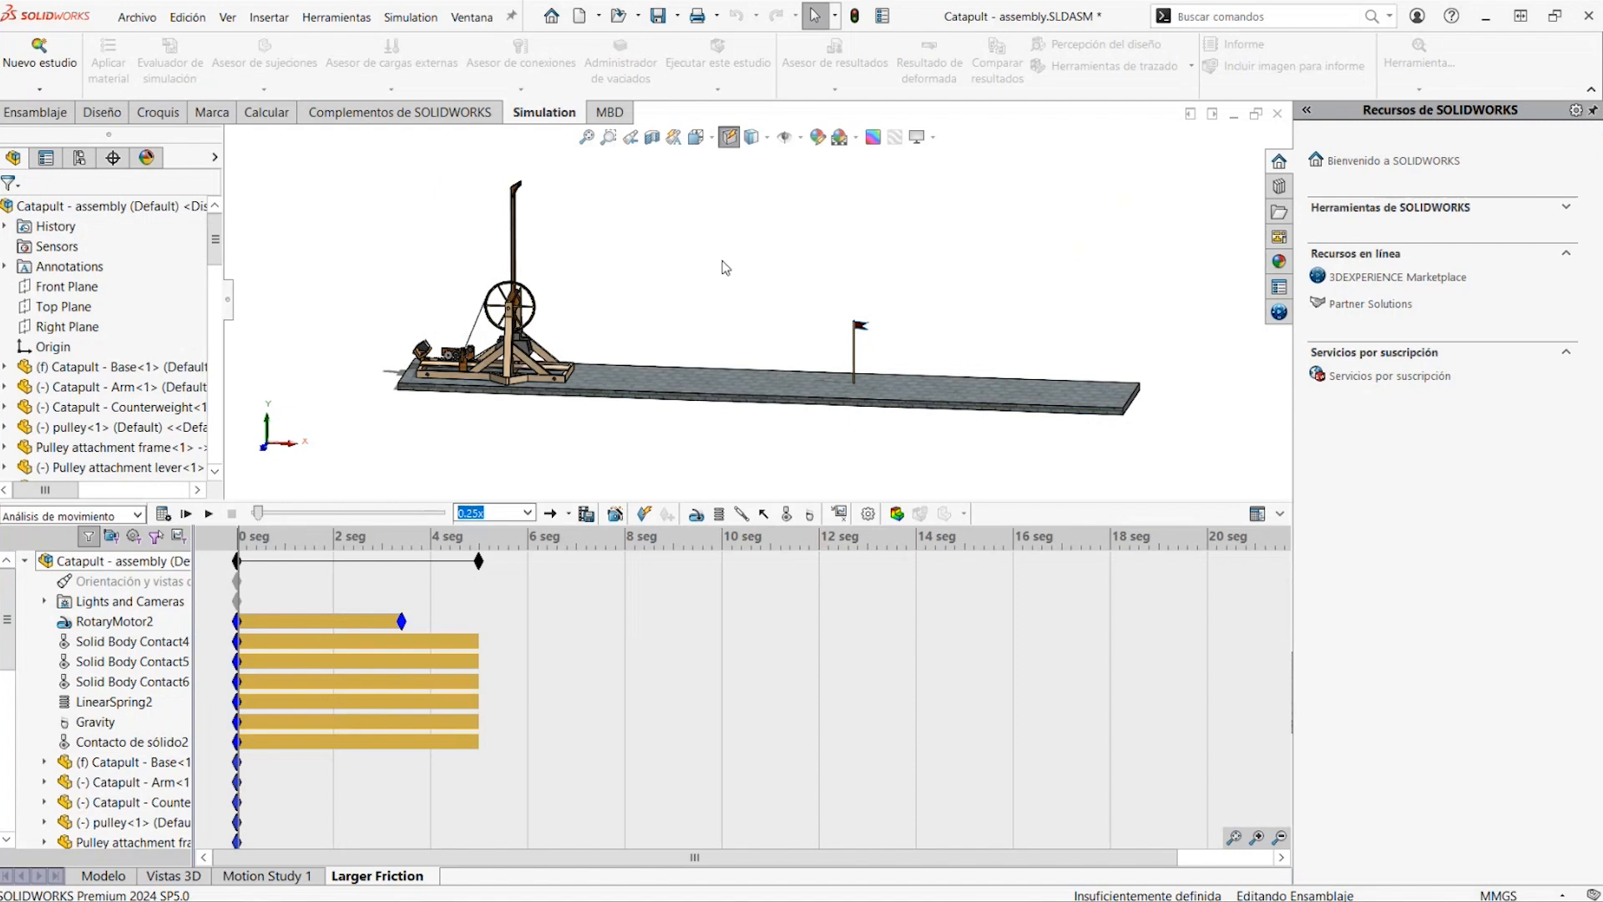
{"action": "scroll", "coordinate": [456, 357], "scroll_direction": "down", "scroll_amount": 6}
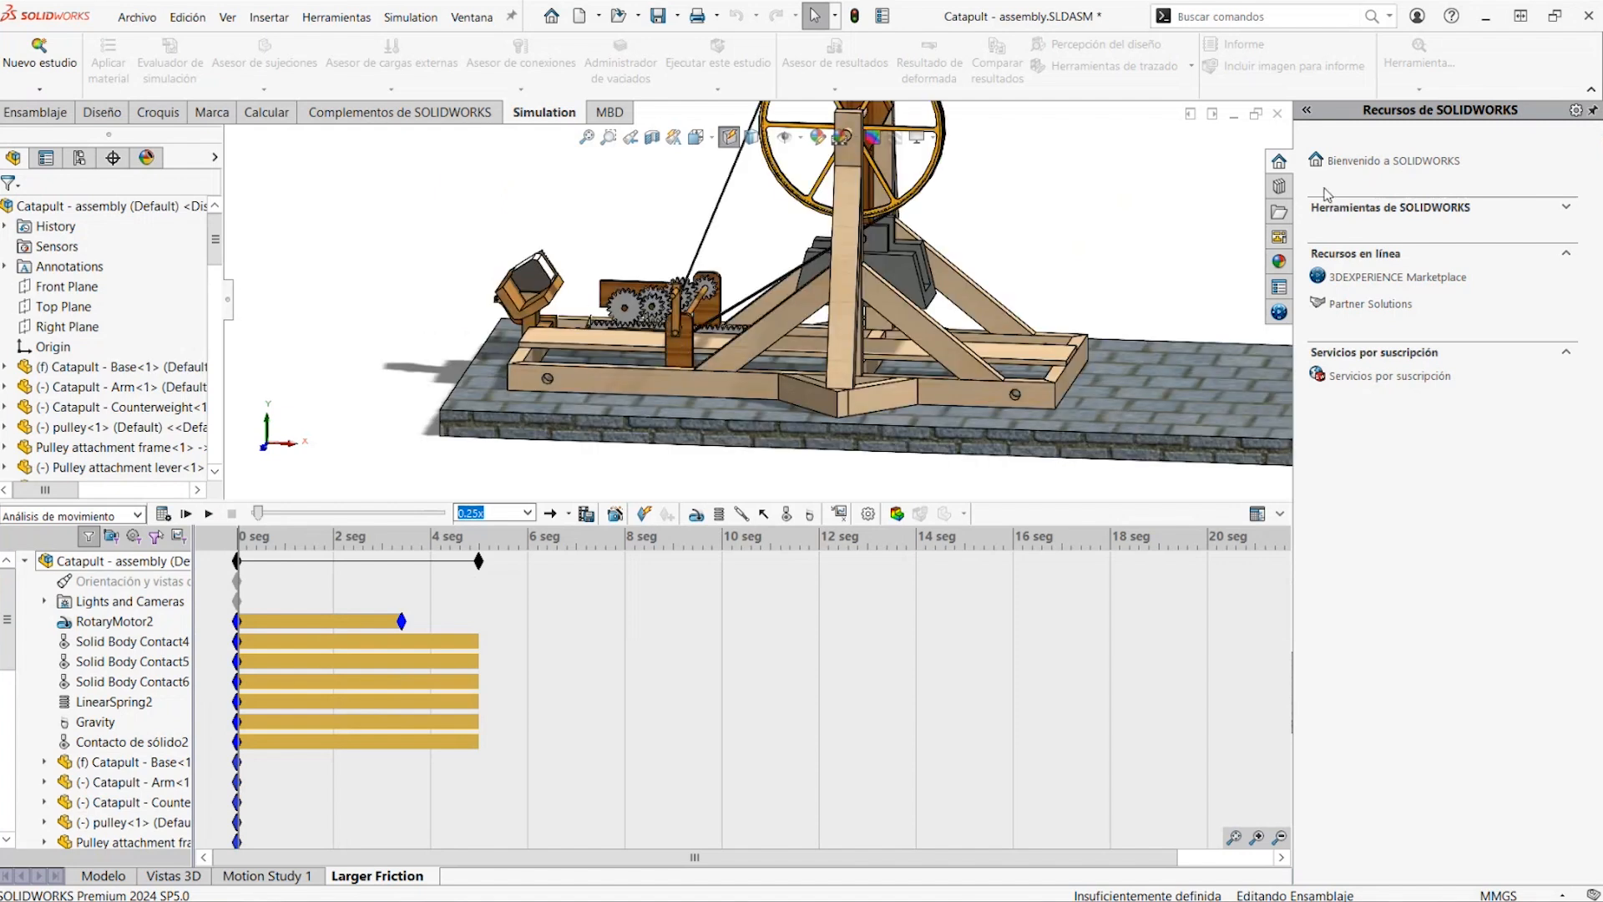
{"action": "left_click", "coordinate": [1278, 114]}
{"action": "left_click", "coordinate": [760, 516]}
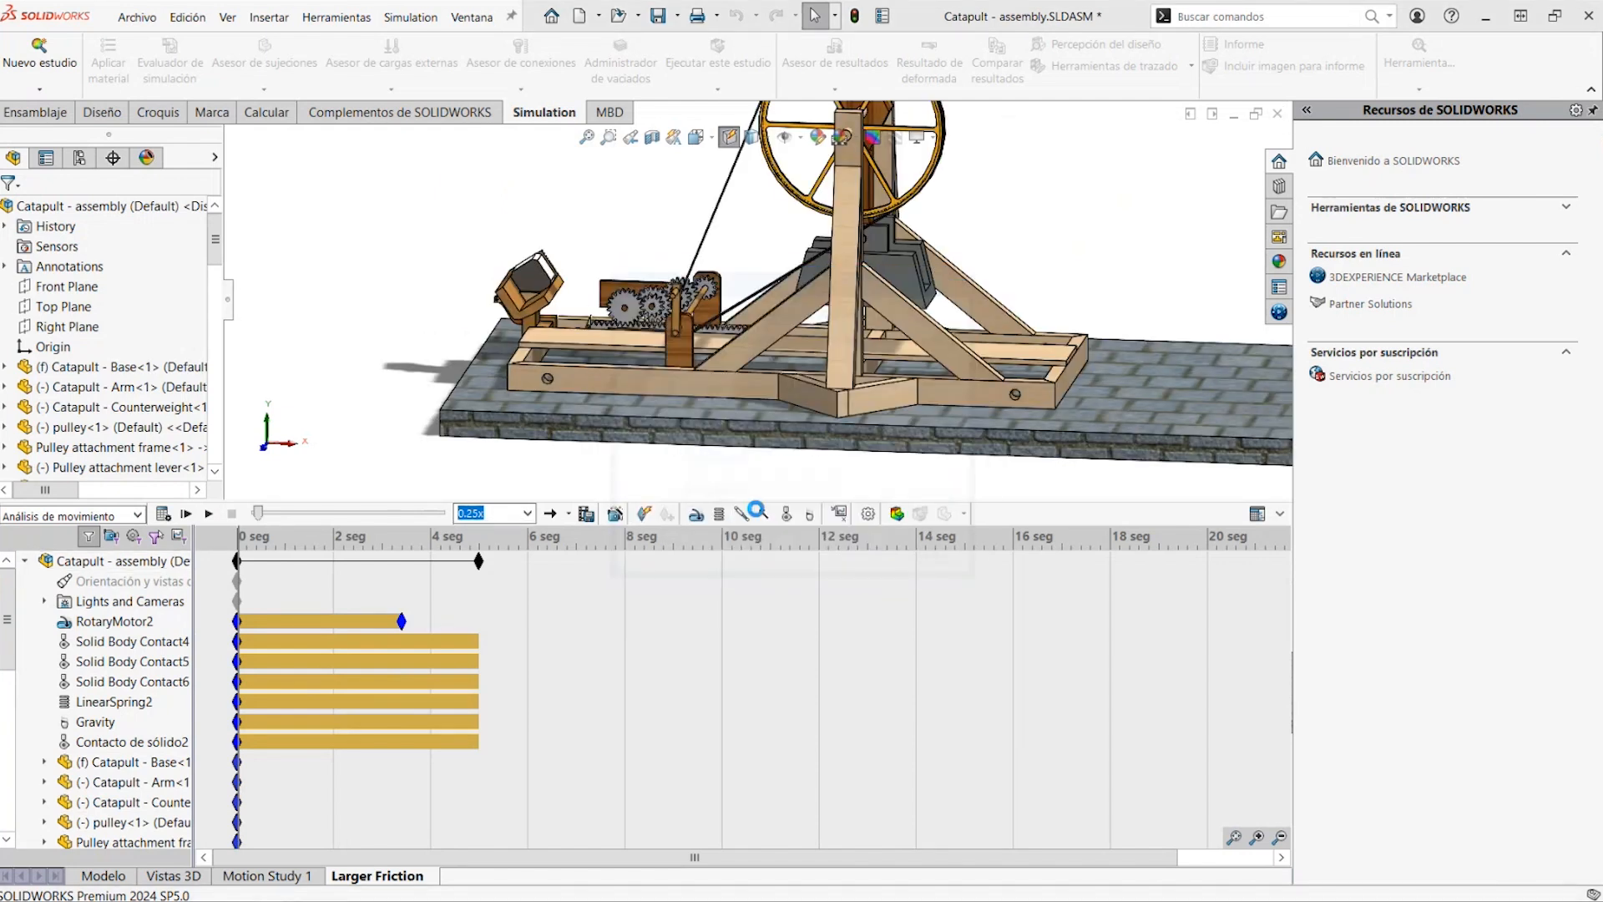
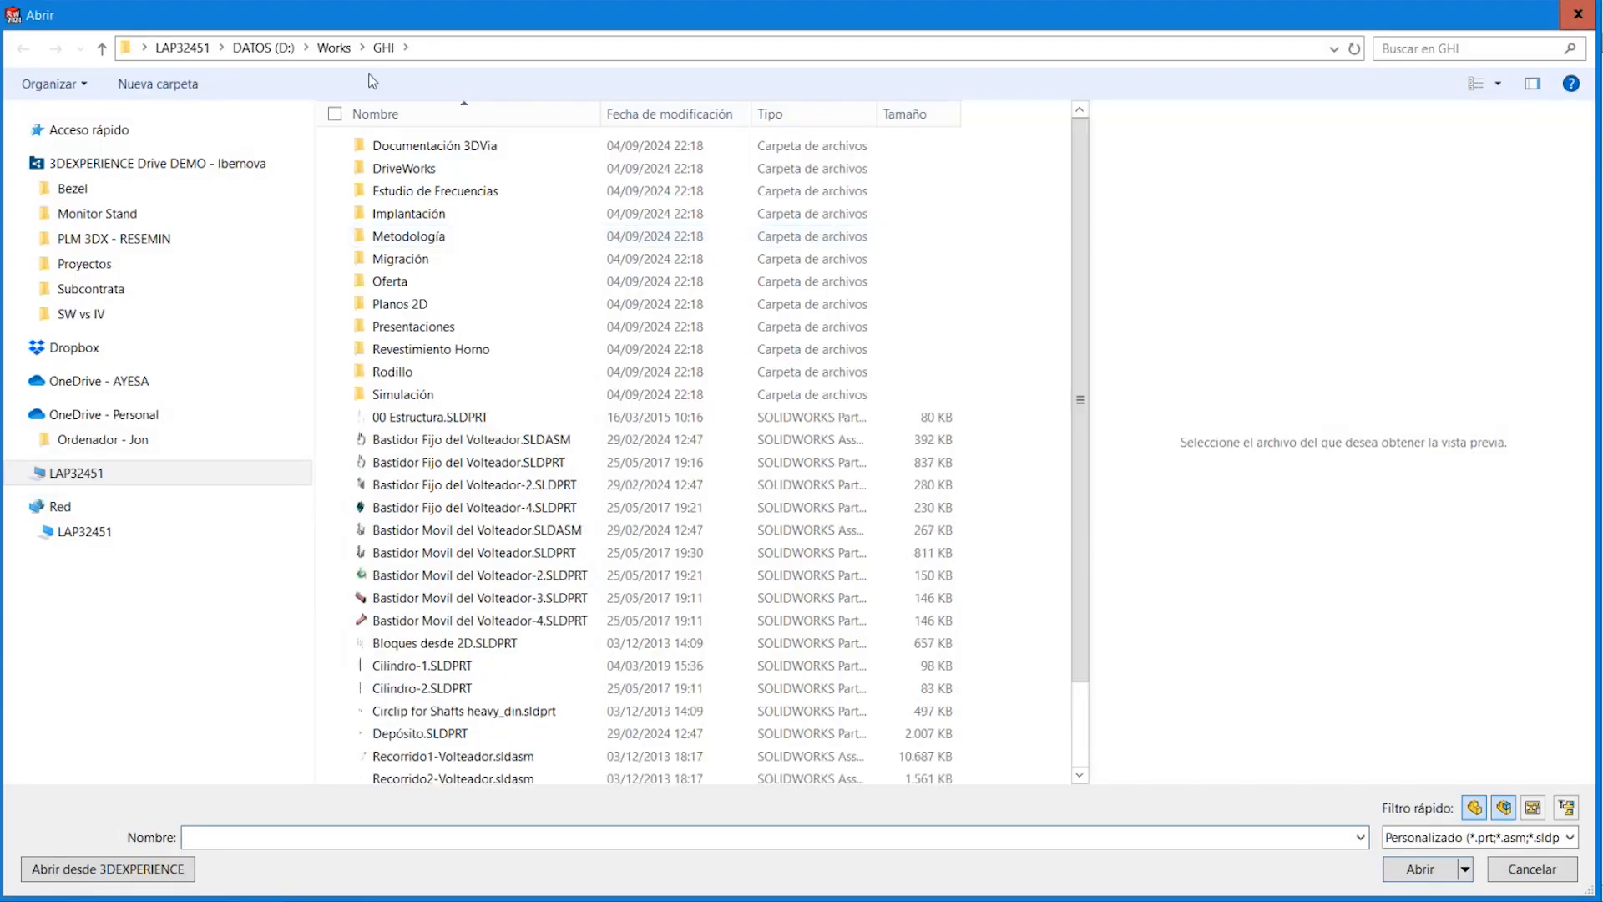
Open Volteador.SLDASM from the 02 Volteador folder of Presentaciones\152 SolidWorks Designer Pack 2025 28_05_2025
{"action": "left_click", "coordinate": [340, 47]}
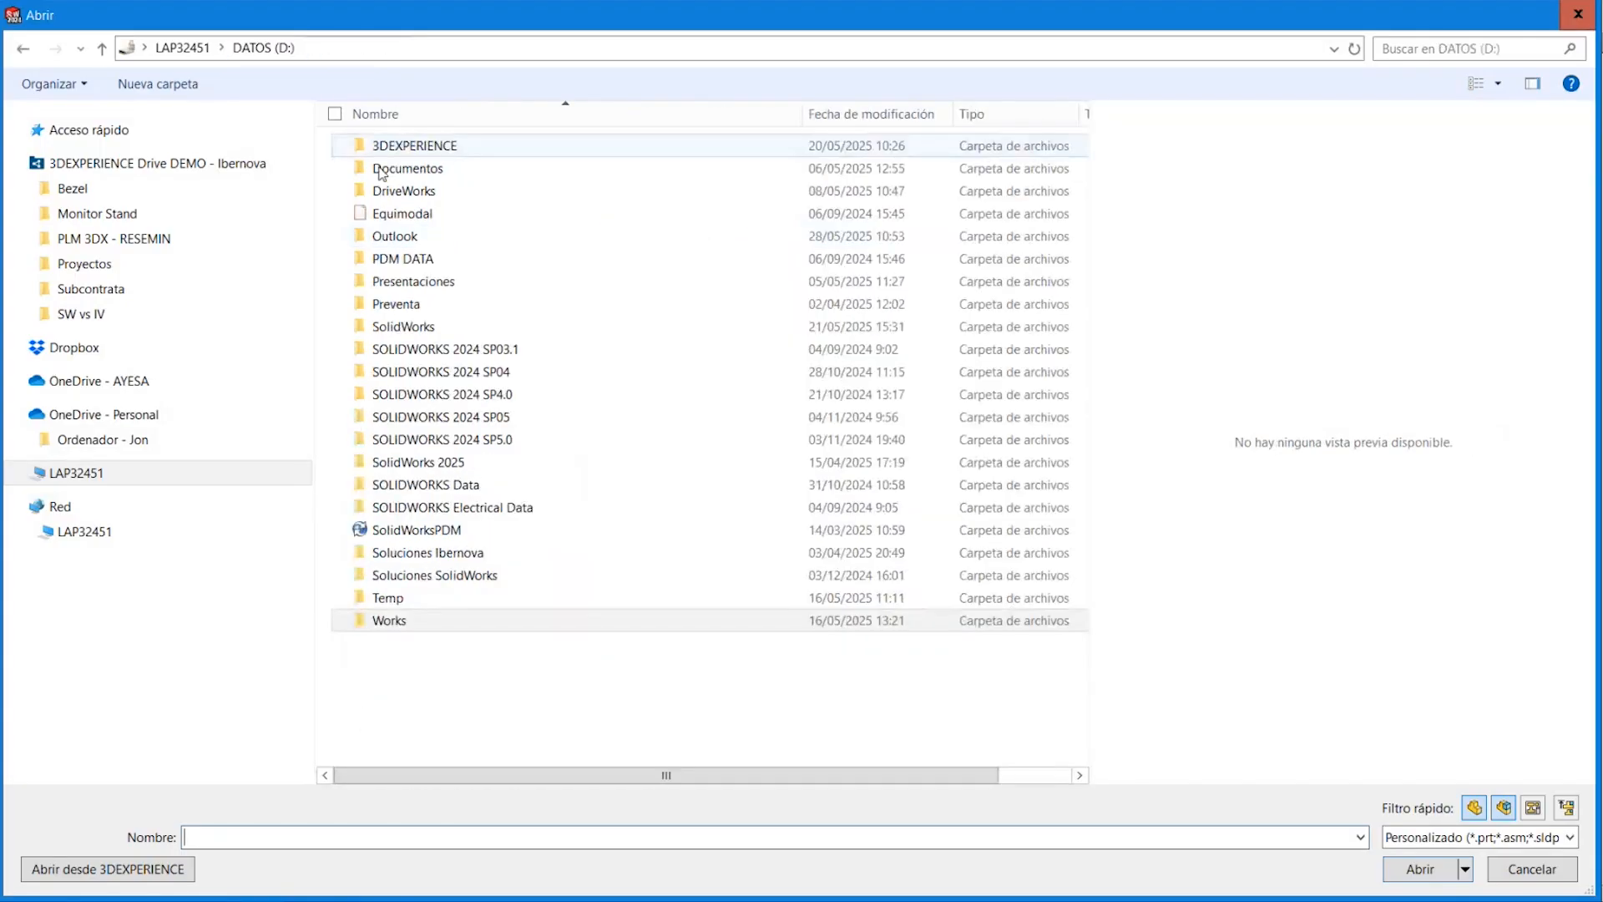
{"action": "double_click", "coordinate": [412, 281]}
{"action": "double_click", "coordinate": [430, 236]}
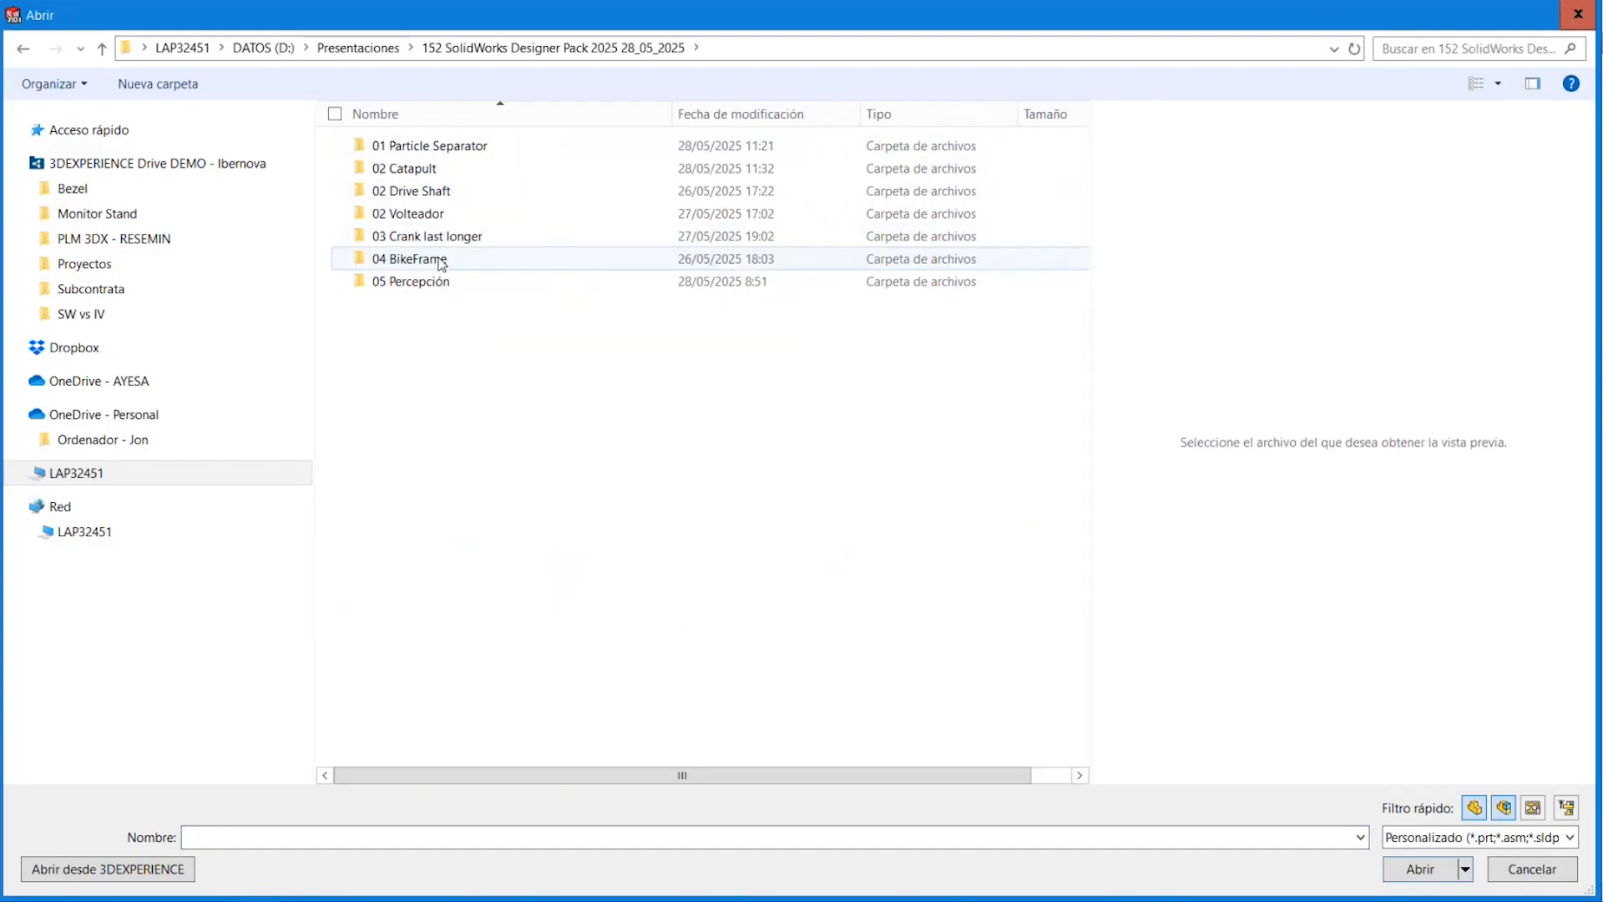
{"action": "double_click", "coordinate": [439, 215]}
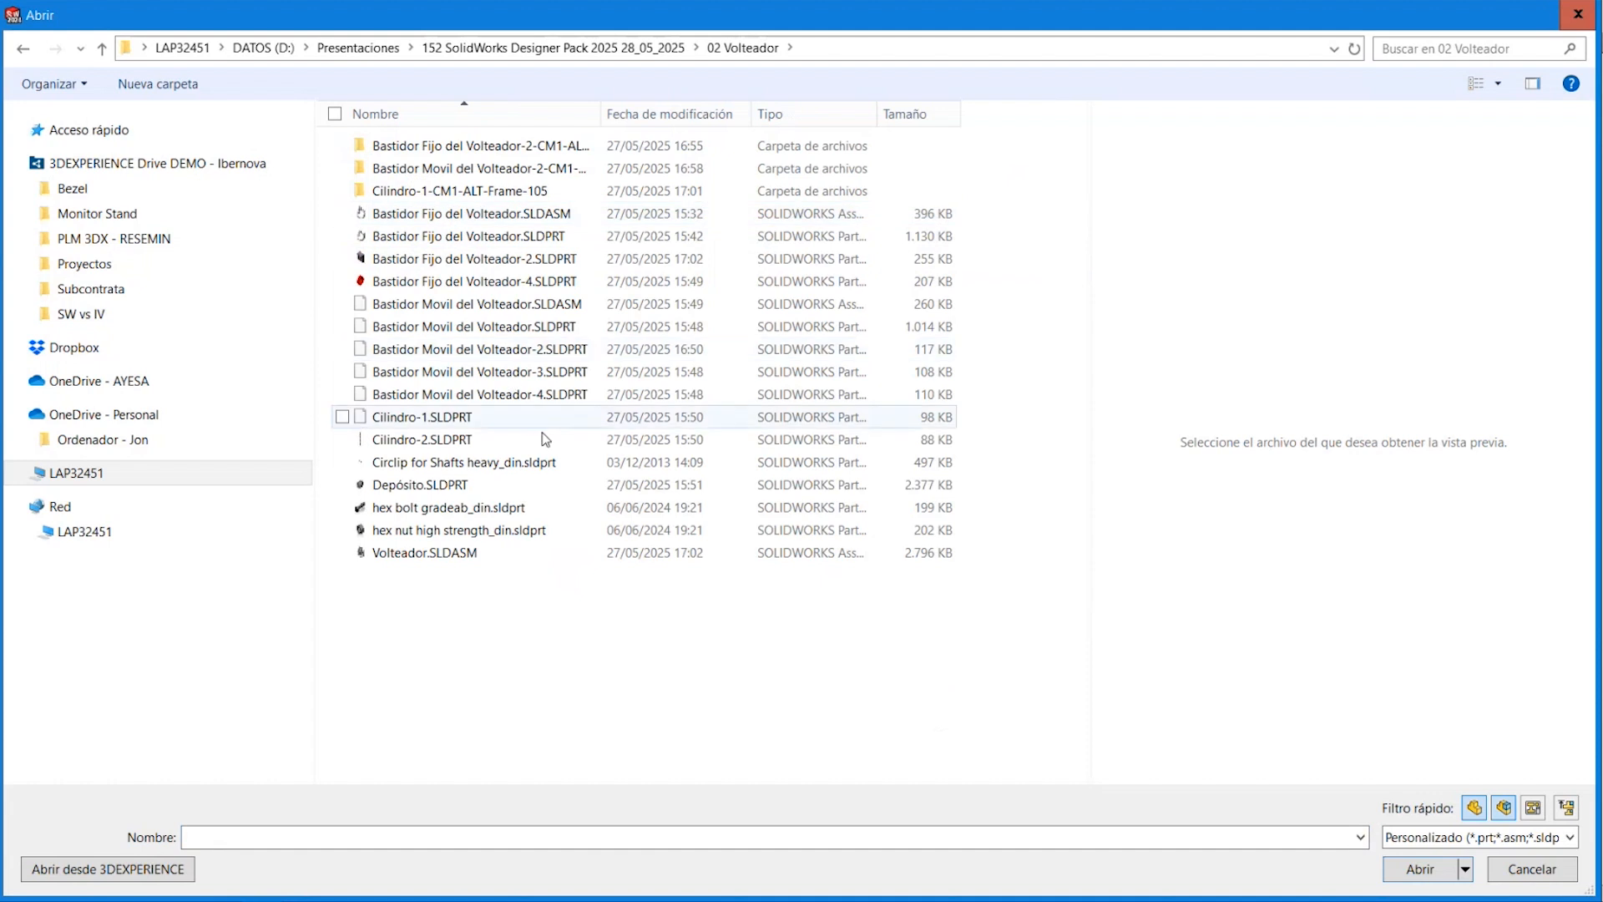
{"action": "double_click", "coordinate": [449, 553]}
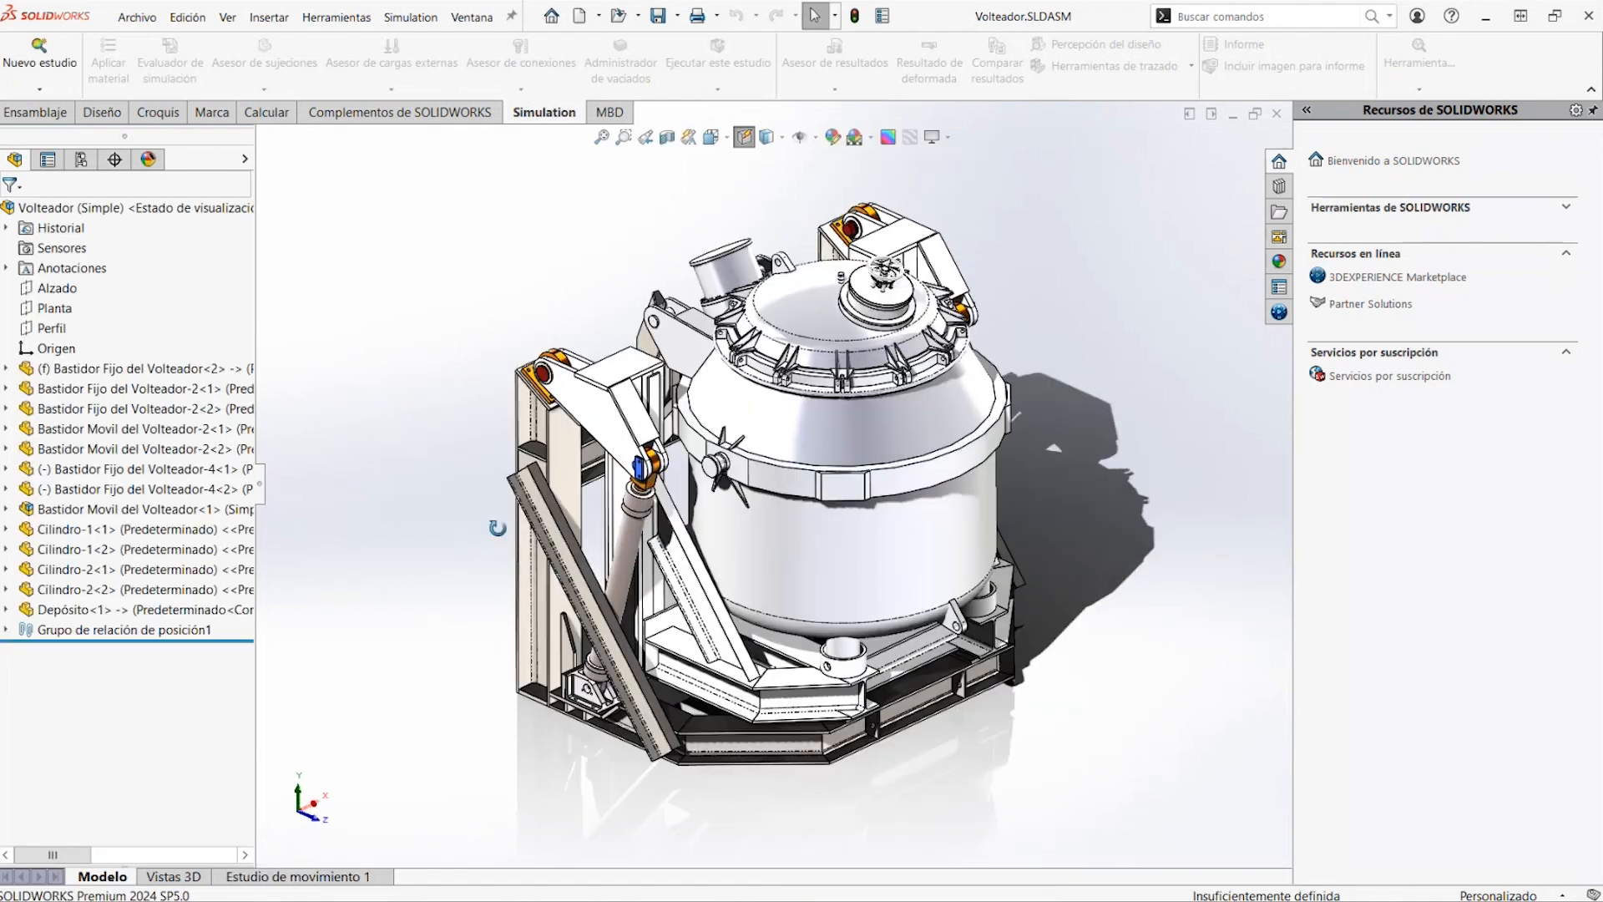
Play Estudio de movimiento 1 to watch the tank tilt, and return the time bar to the start
{"action": "left_click", "coordinate": [320, 875]}
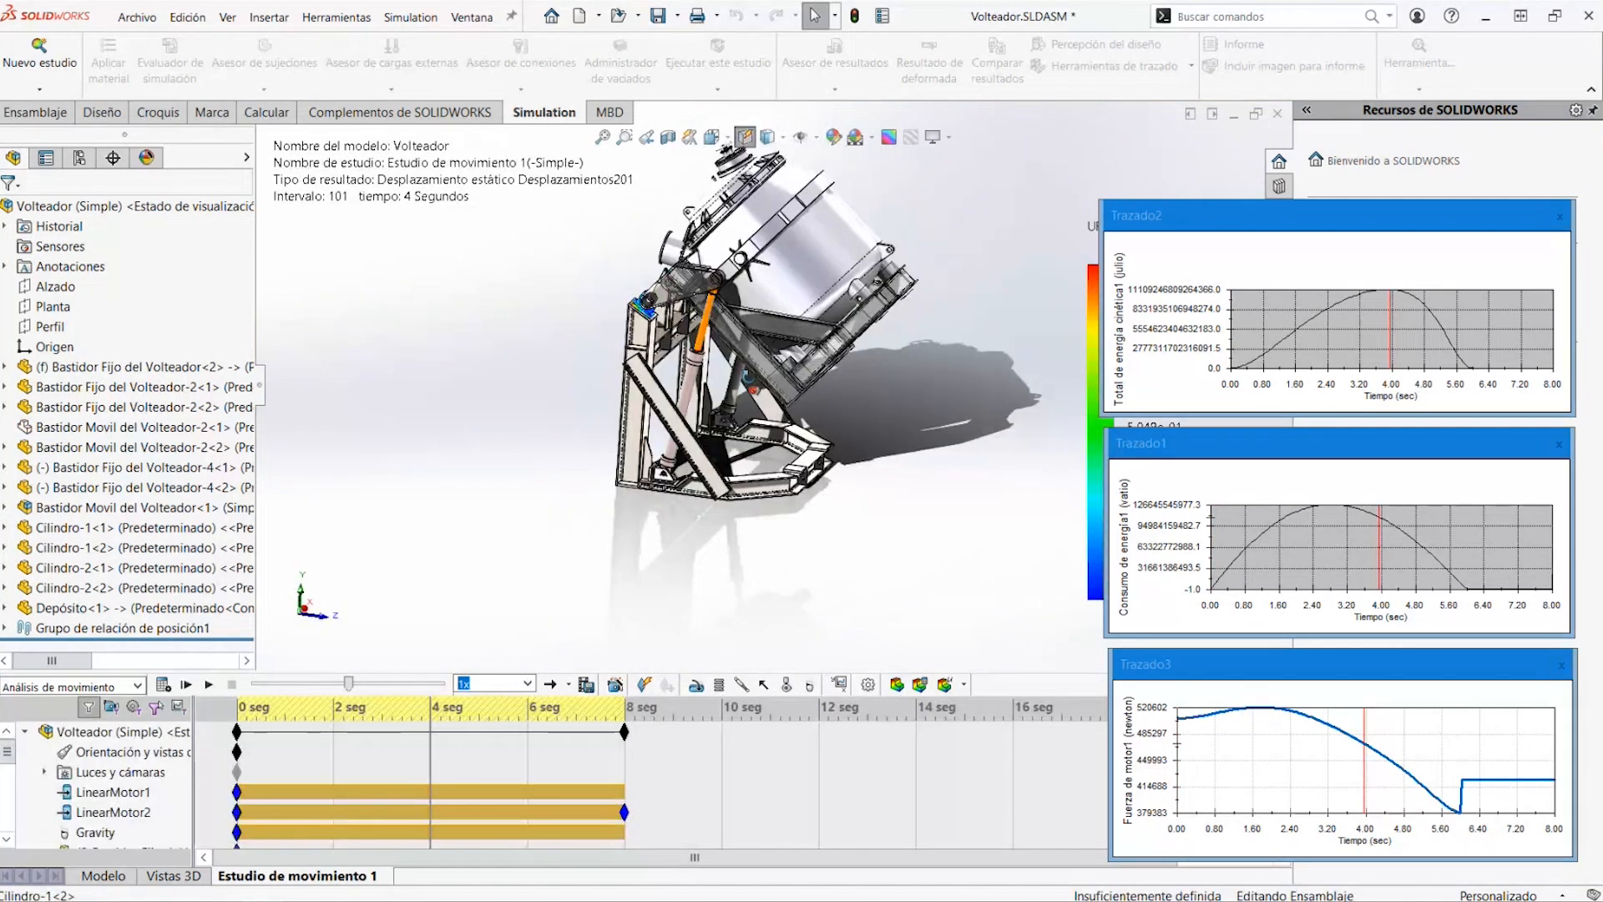
{"action": "scroll", "coordinate": [714, 227], "scroll_direction": "down", "scroll_amount": 5}
{"action": "left_click", "coordinate": [209, 684]}
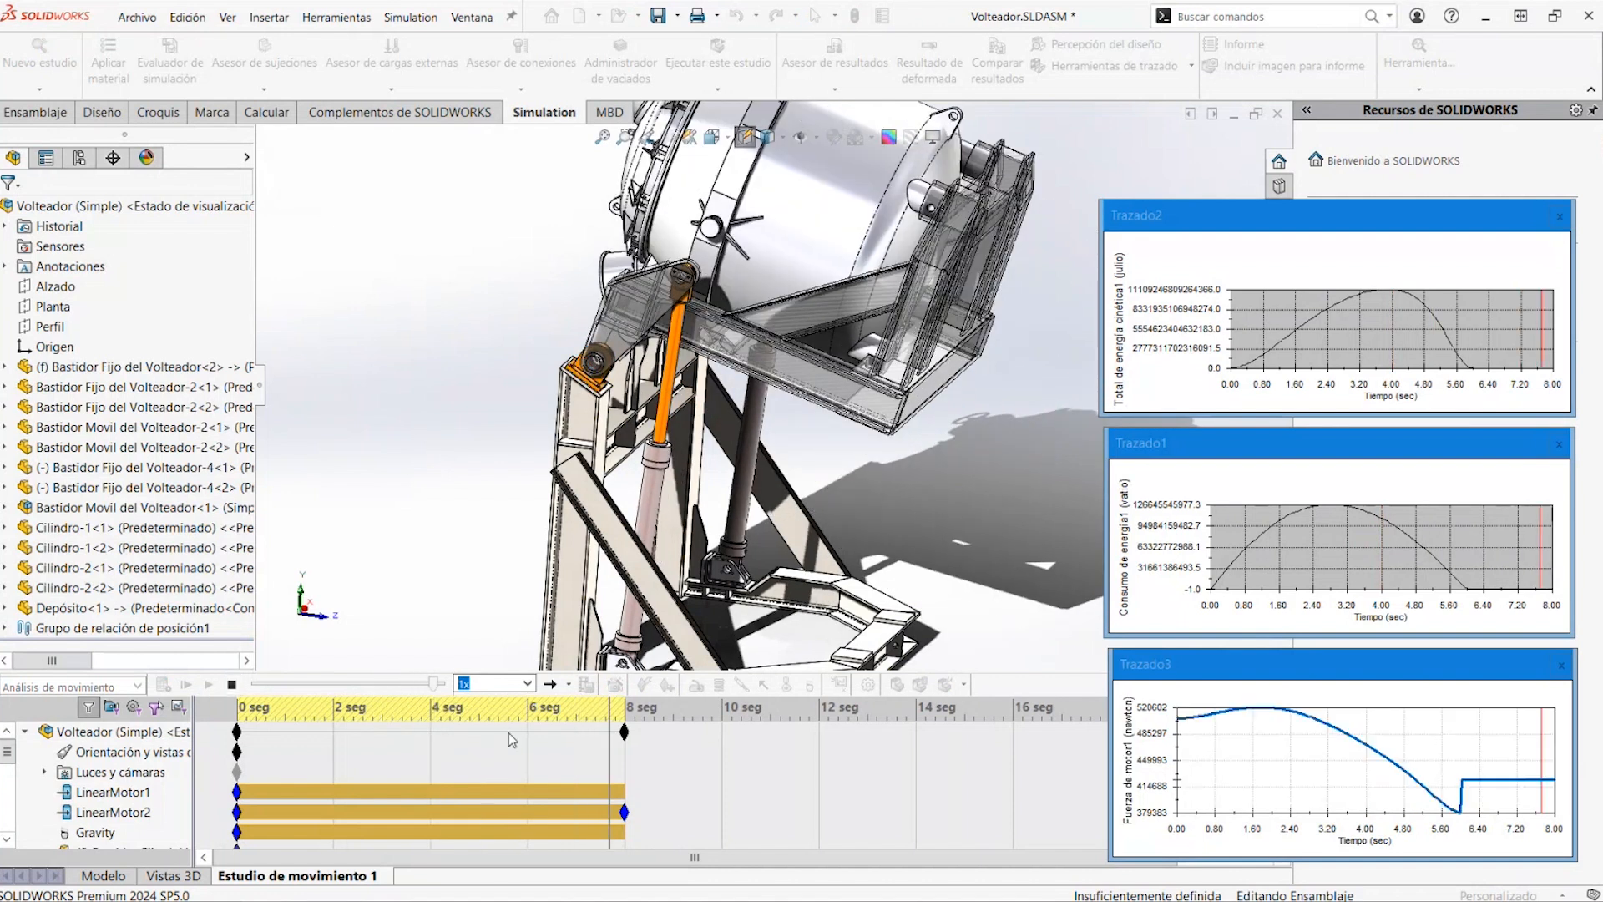
{"action": "left_click_drag", "start_coordinate": [622, 749], "coordinate": [248, 734]}
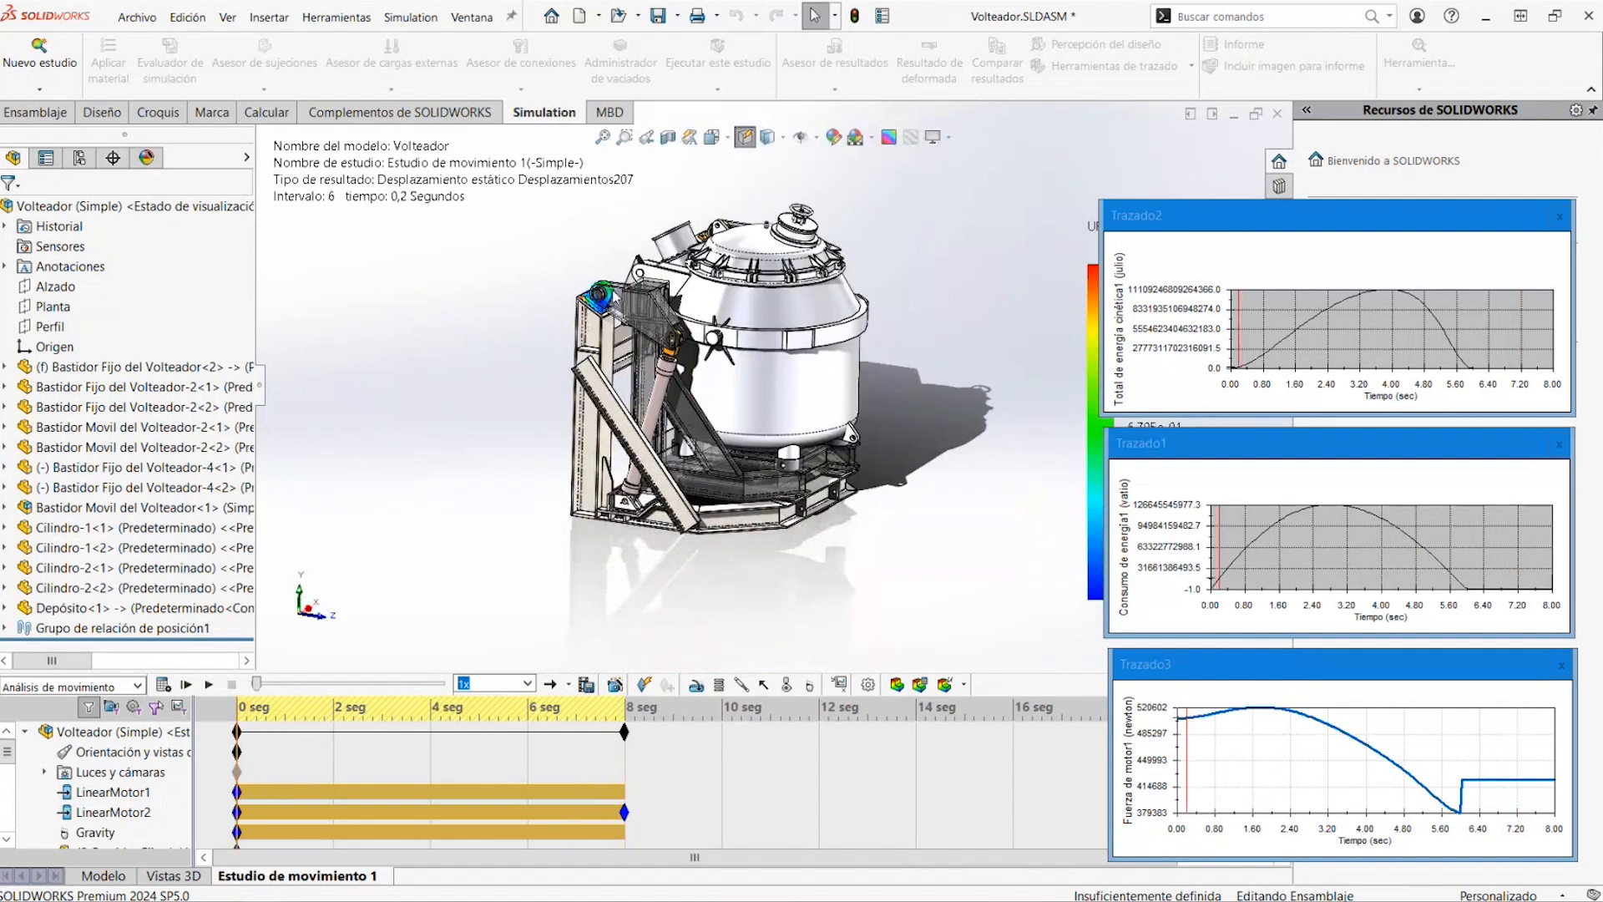
Examine the displacement plot on the pivot bearing support close up and replay the tilting motion
{"action": "scroll", "coordinate": [619, 264], "scroll_direction": "down", "scroll_amount": 5}
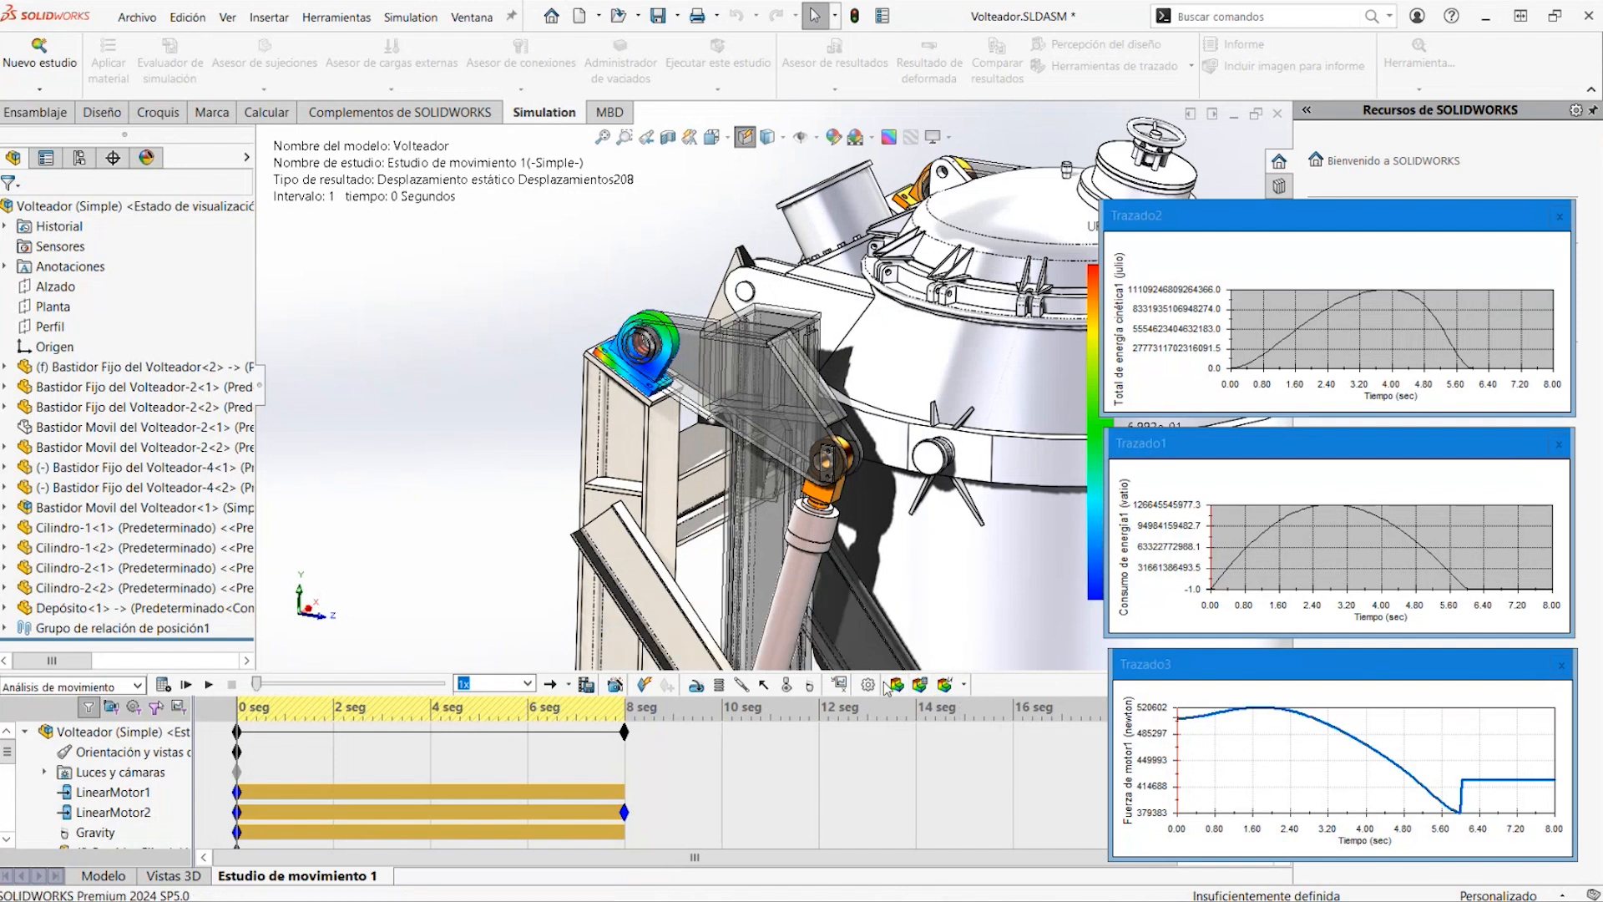
{"action": "scroll", "coordinate": [630, 420], "scroll_direction": "down", "scroll_amount": 5}
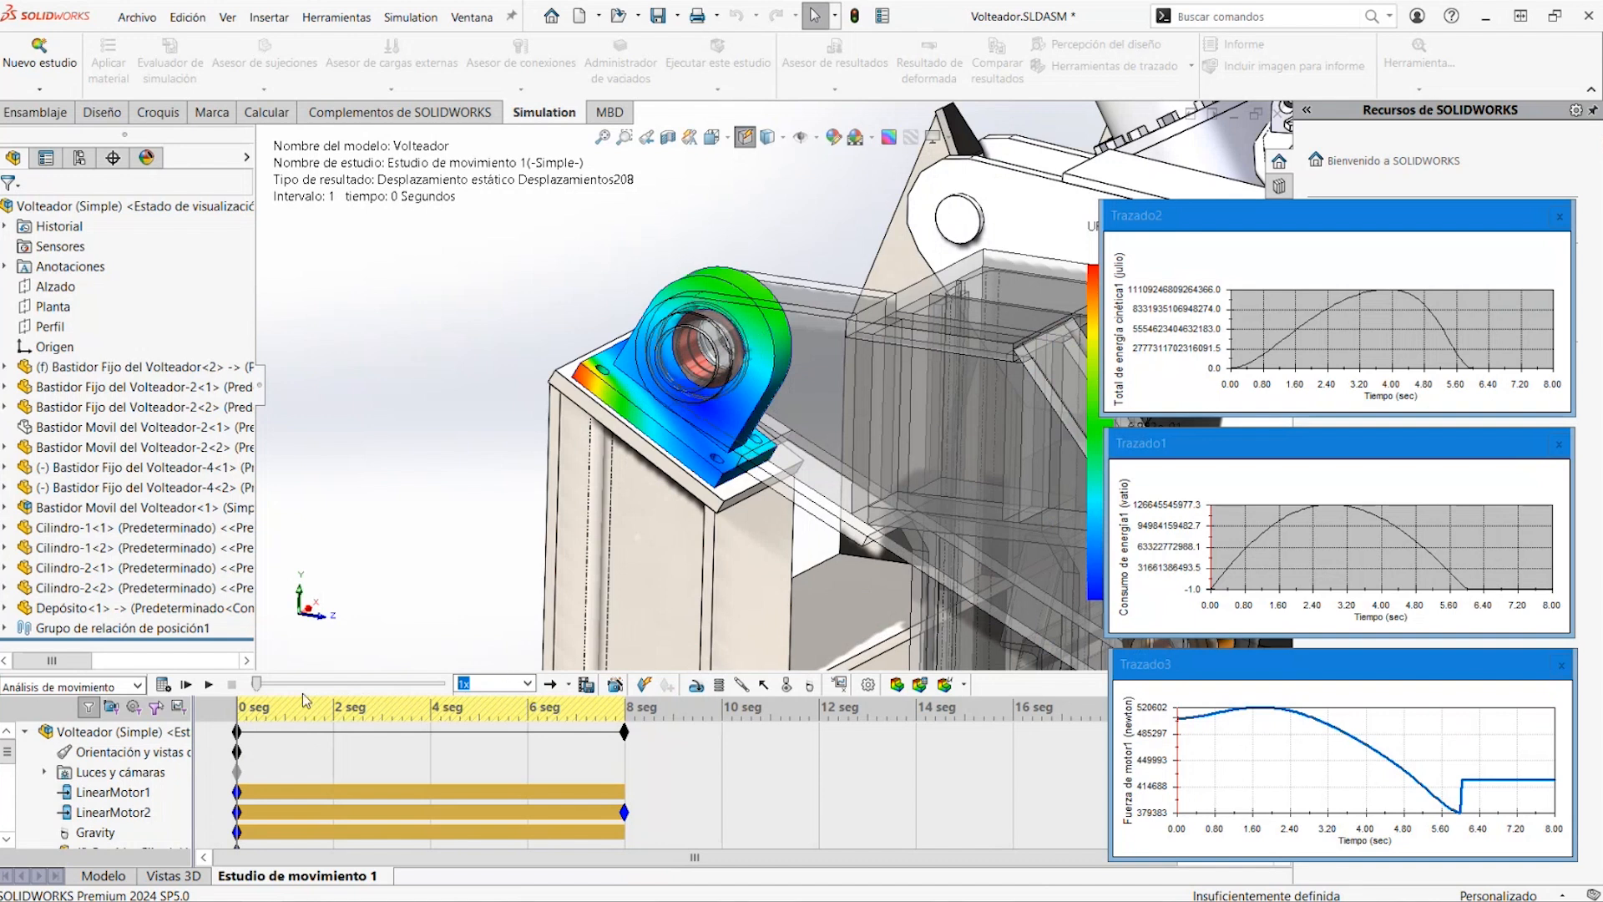
{"action": "left_click", "coordinate": [208, 684]}
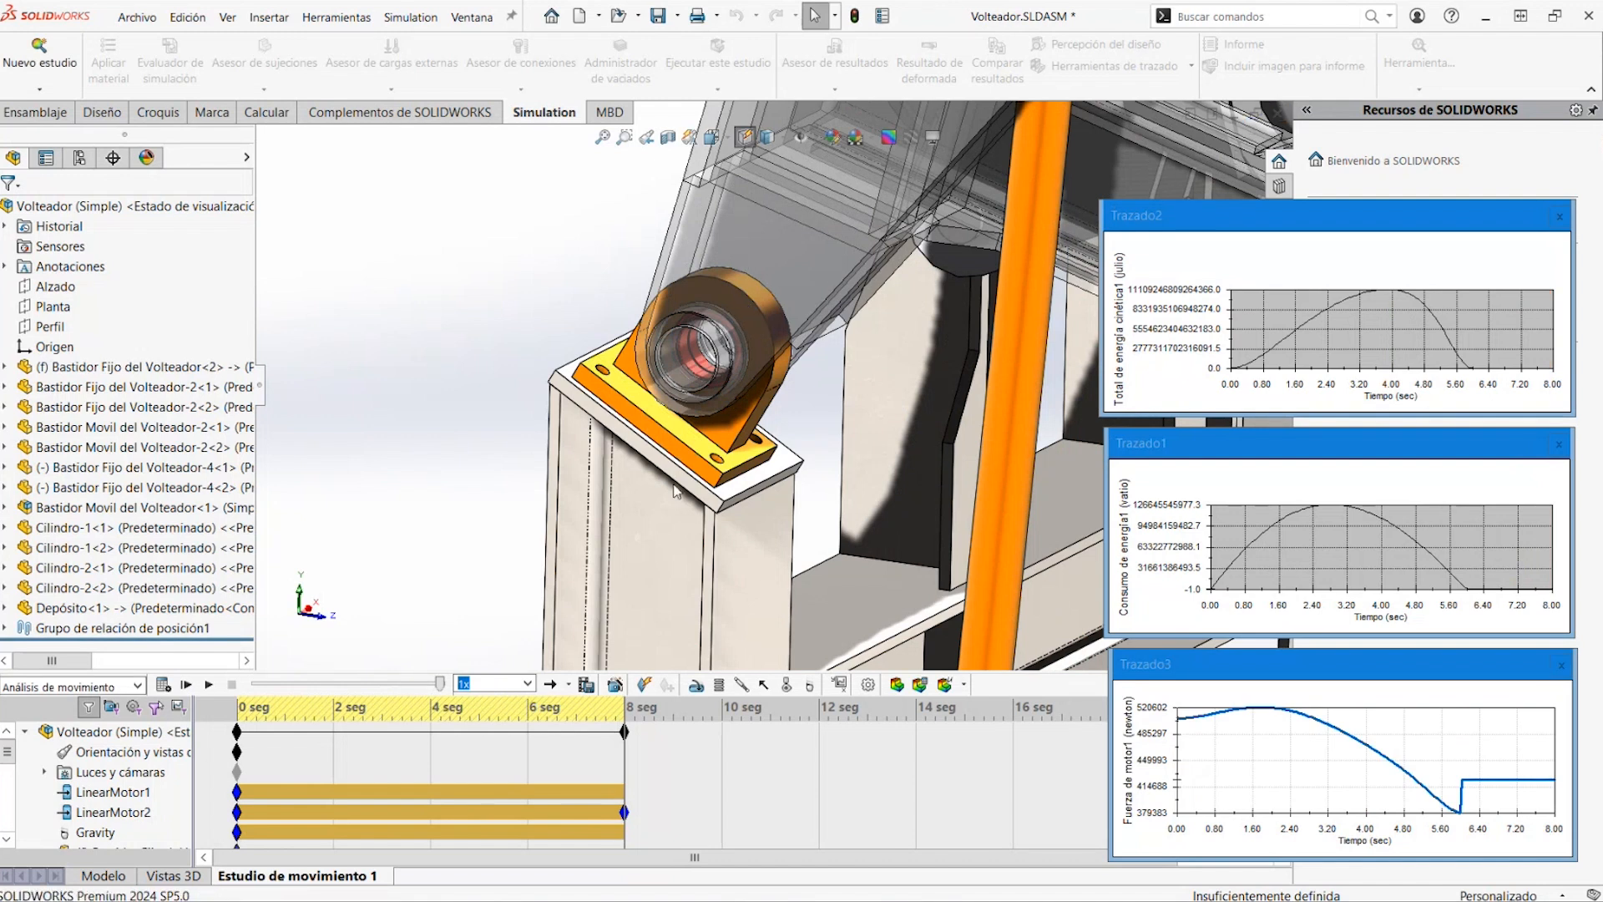
Close the Volteador assembly and open crank_design_2014.SLDASM from the recent documents
{"action": "left_click", "coordinate": [1275, 120]}
{"action": "left_click", "coordinate": [739, 508]}
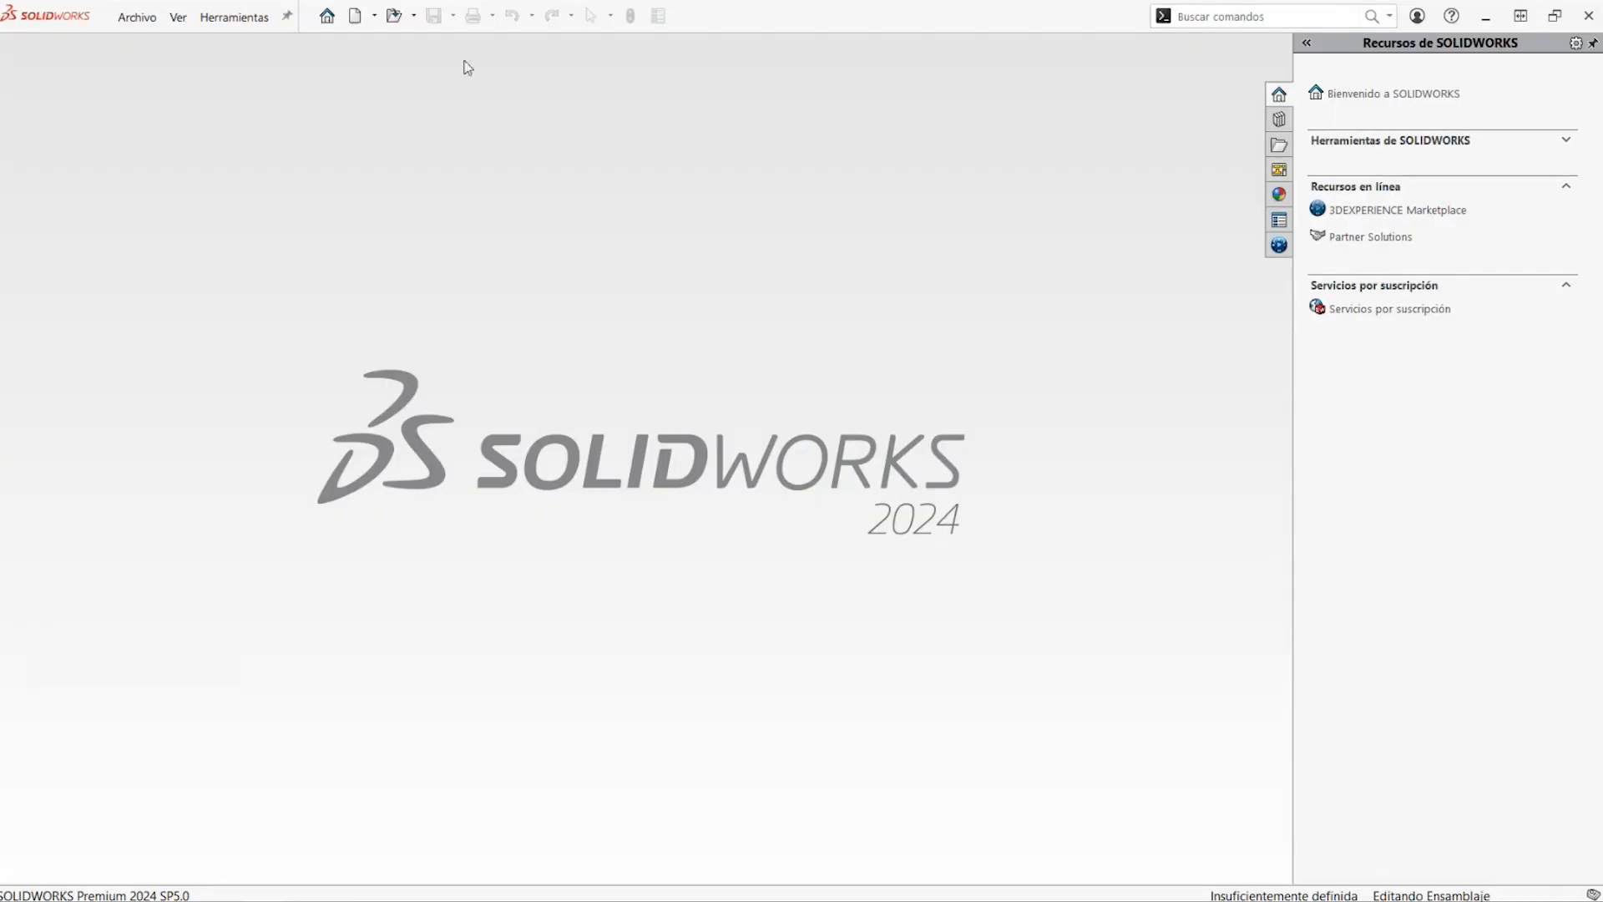
{"action": "left_click", "coordinate": [137, 18]}
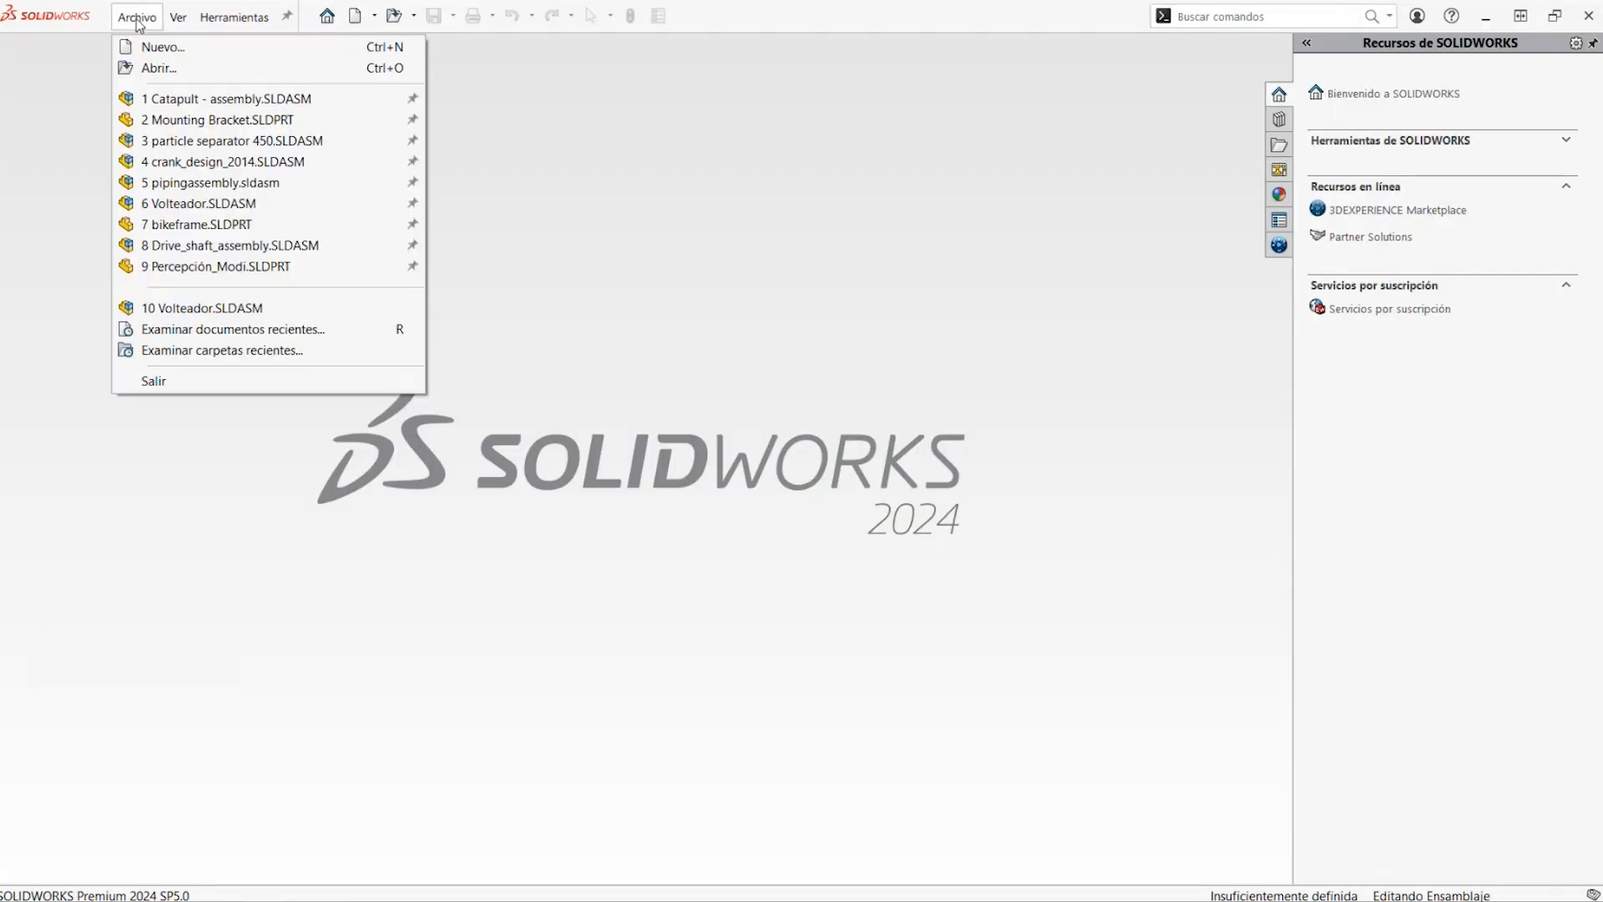
{"action": "left_click", "coordinate": [414, 18]}
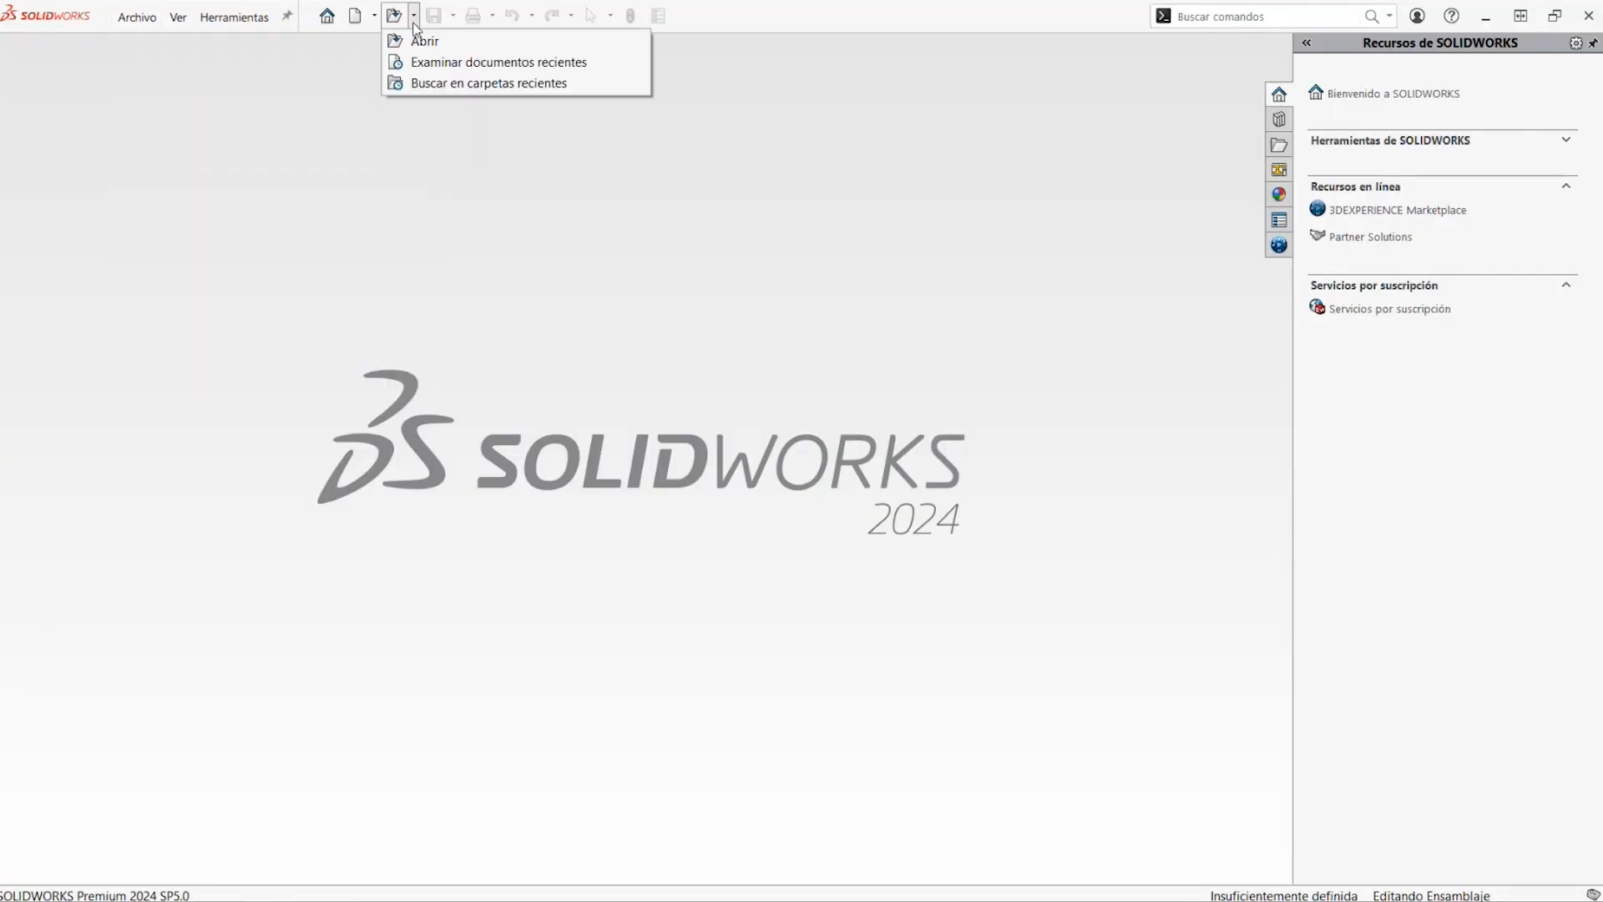
{"action": "left_click", "coordinate": [447, 65]}
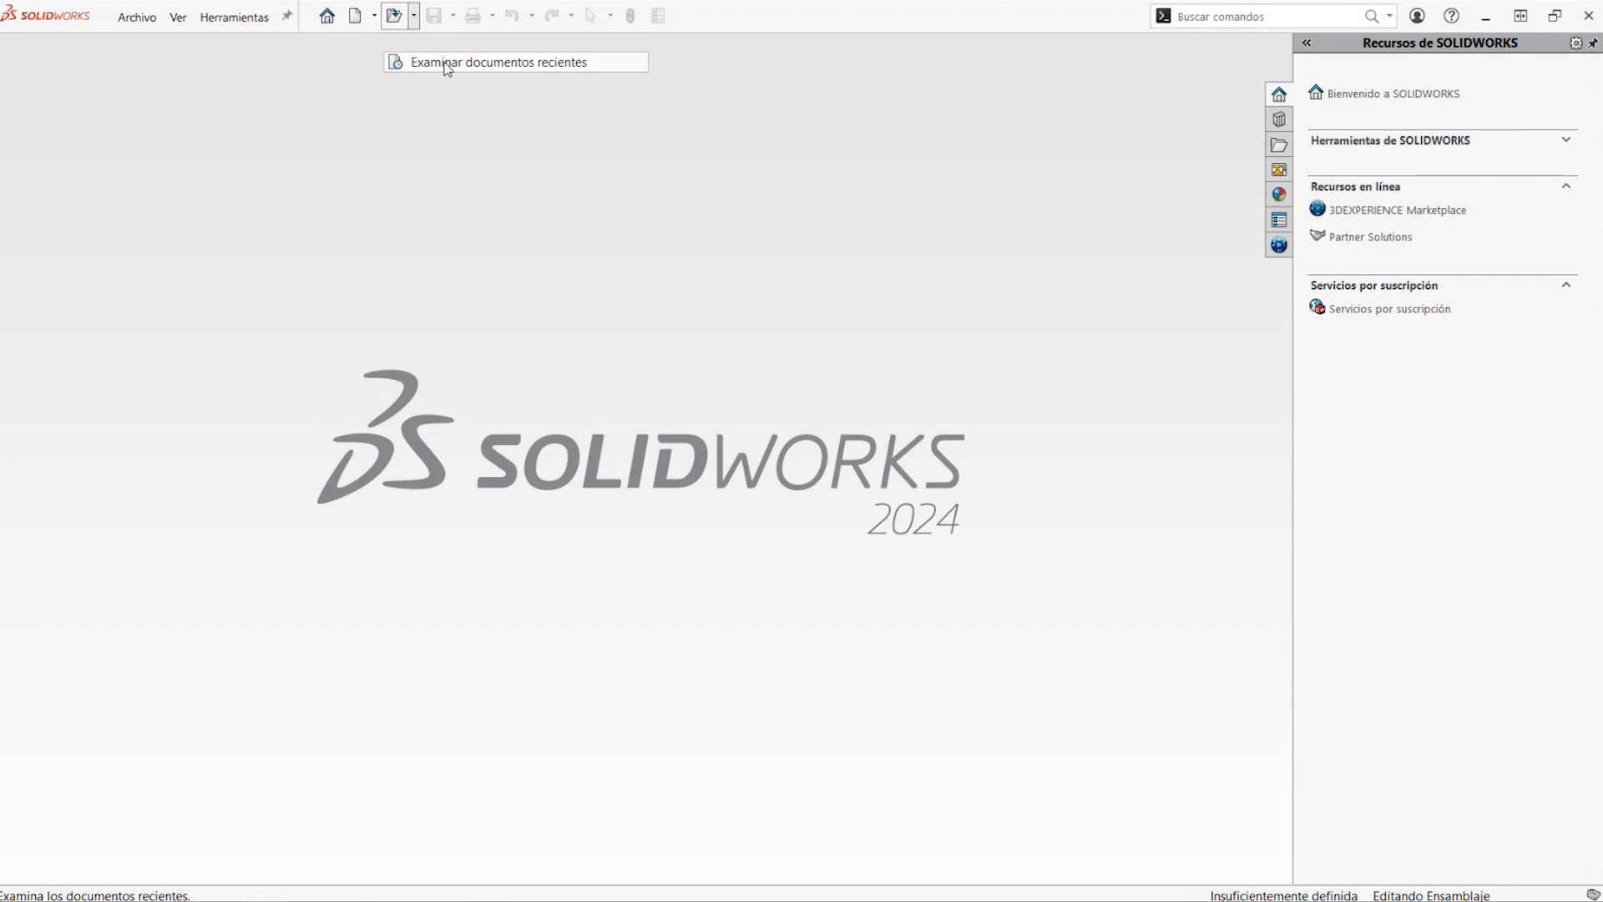
{"action": "left_click", "coordinate": [824, 367]}
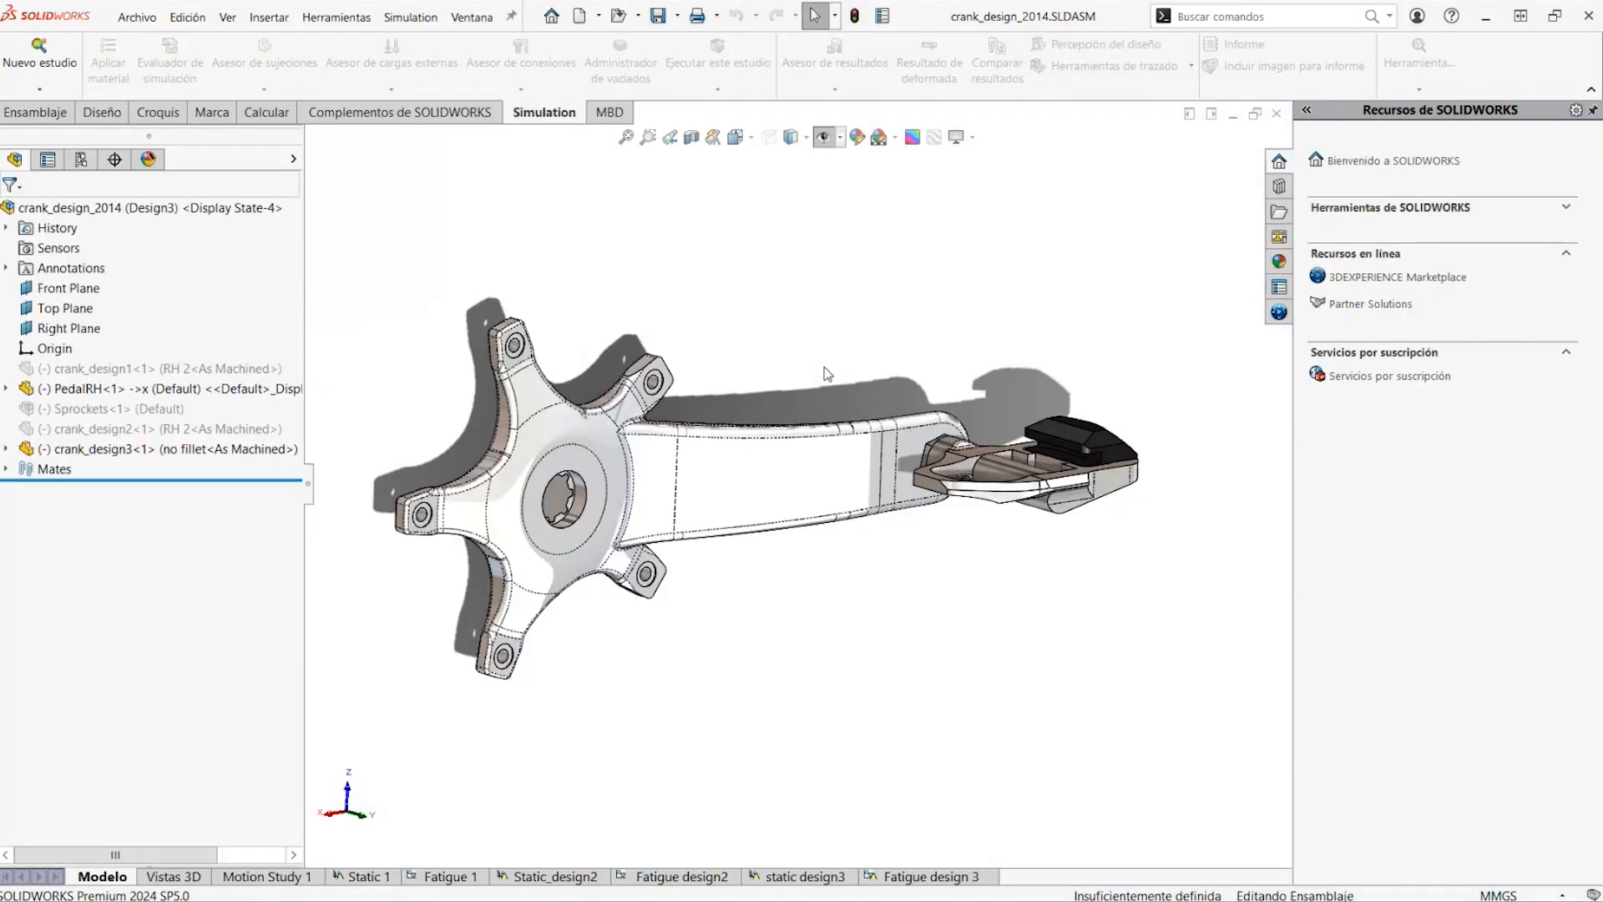
Activate the Default configuration of the crank assembly and inspect its recessed crank arm
{"action": "middle_click_drag", "start_coordinate": [830, 317], "coordinate": [830, 335]}
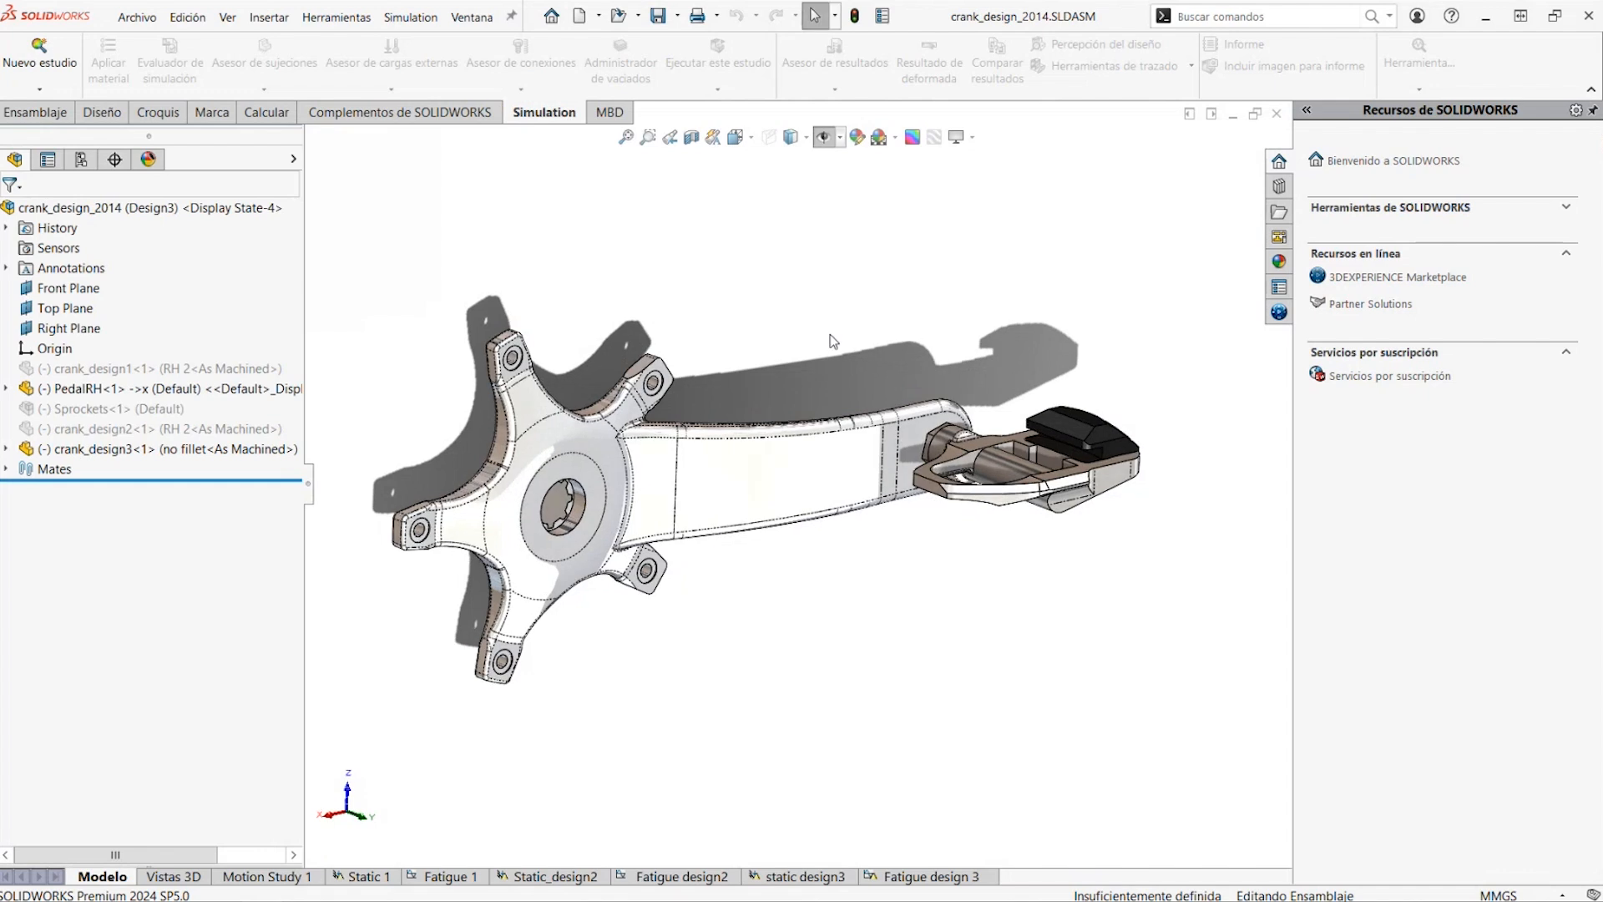
{"action": "left_click", "coordinate": [81, 159]}
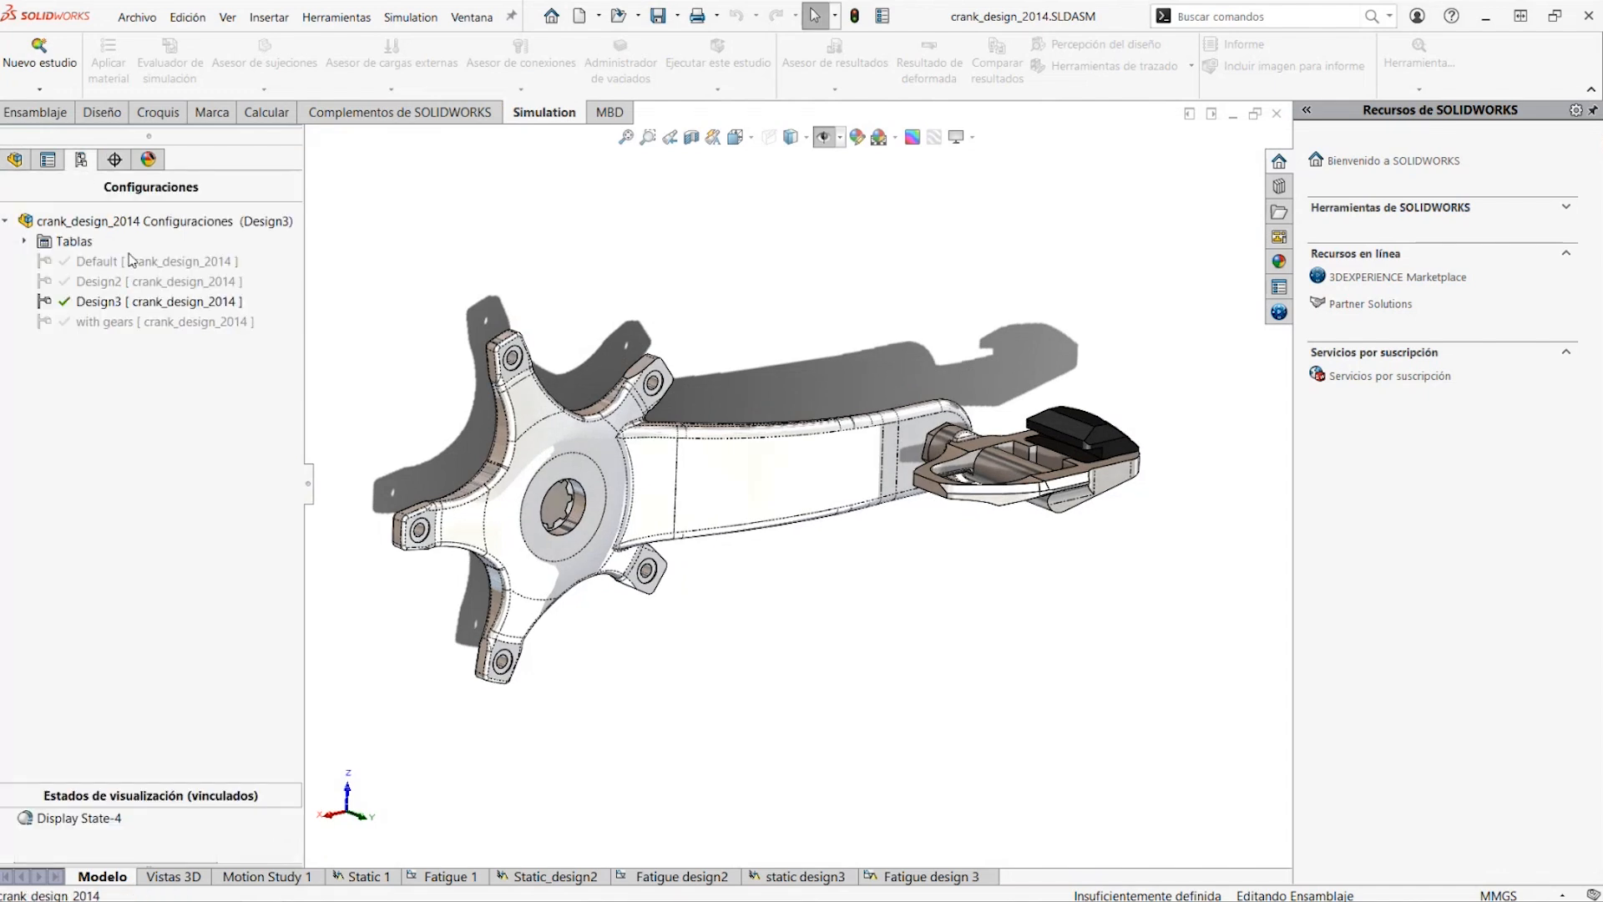
{"action": "double_click", "coordinate": [128, 255]}
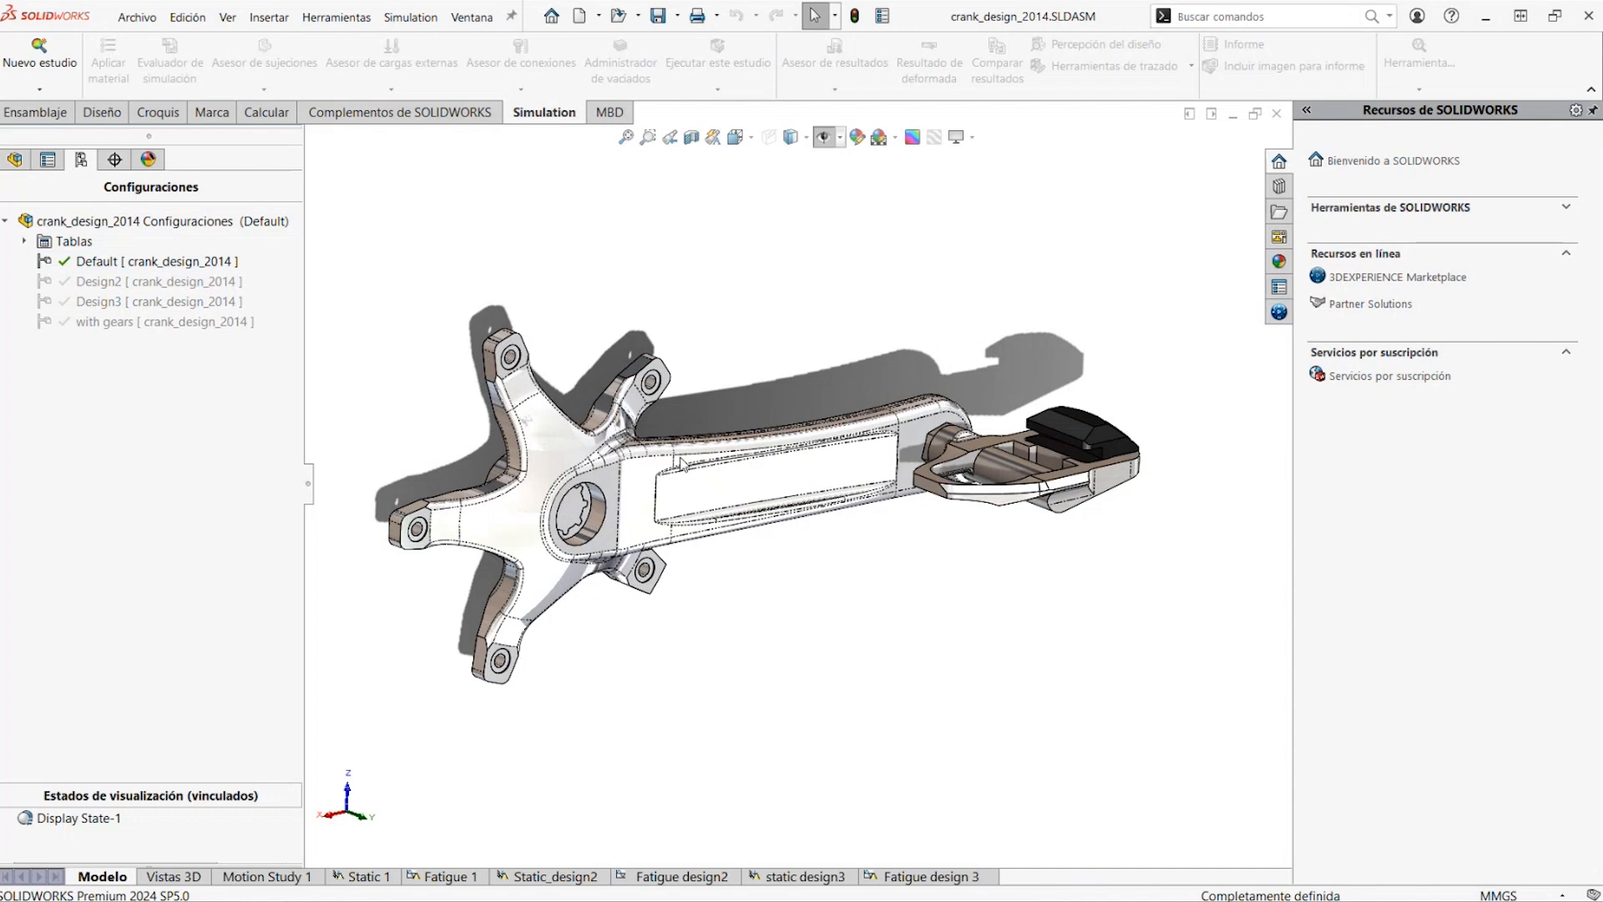
{"action": "scroll", "coordinate": [684, 465], "scroll_direction": "down", "scroll_amount": 3}
{"action": "middle_click_drag", "start_coordinate": [683, 464], "coordinate": [841, 537]}
{"action": "scroll", "coordinate": [841, 537], "scroll_direction": "up", "scroll_amount": 2}
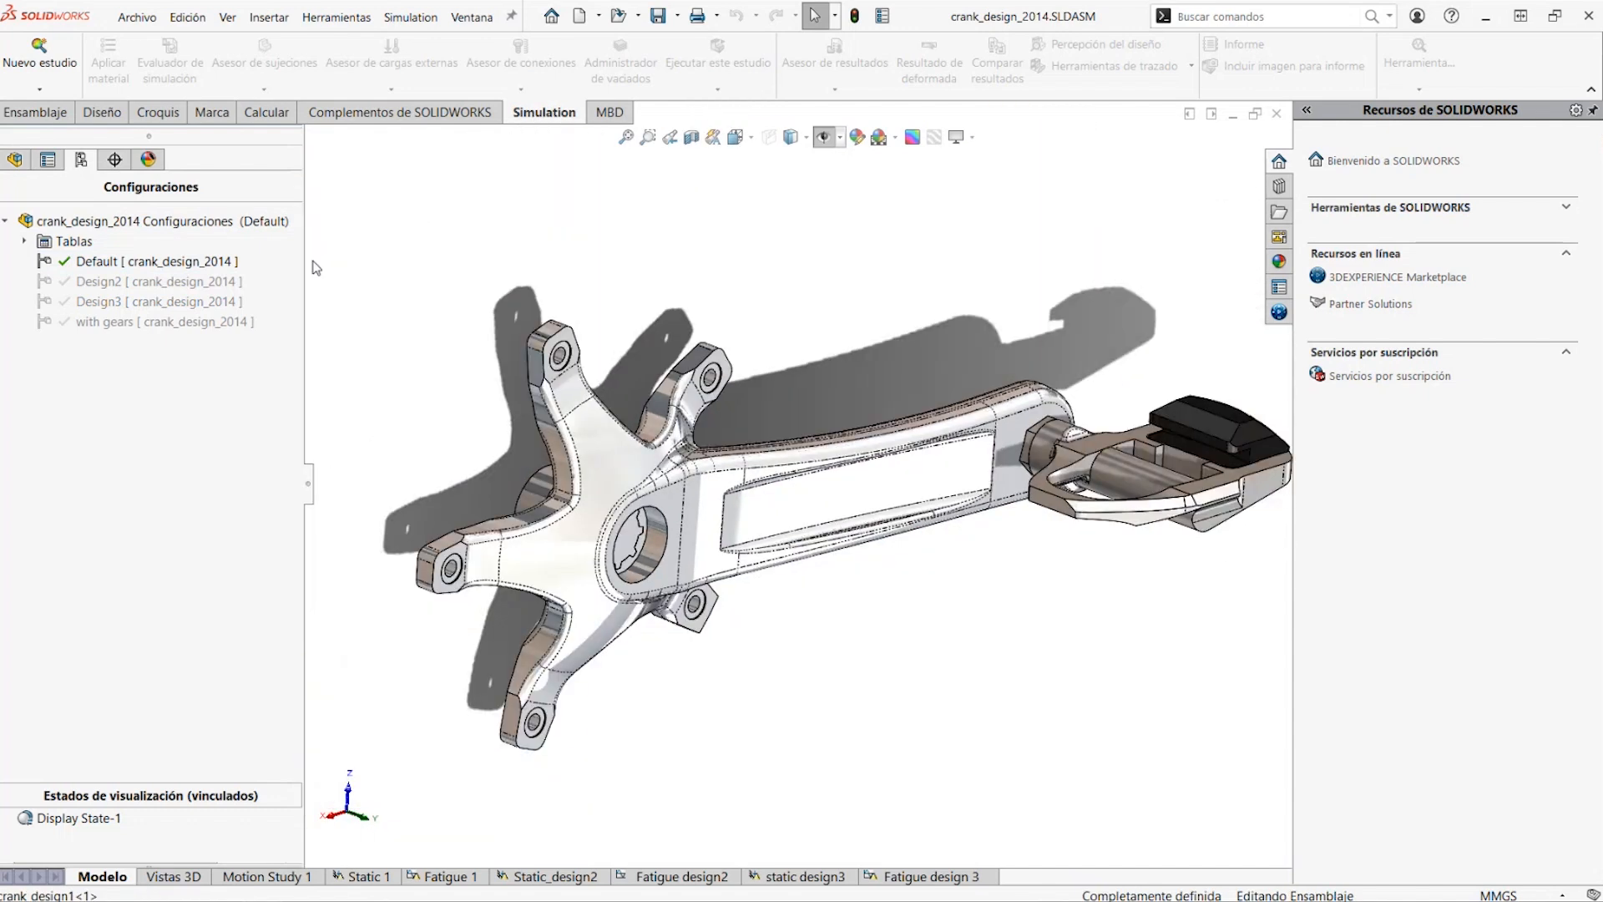
Switch between the Design2, Design3 and Default configurations to compare the crank designs, ending on Design3
{"action": "double_click", "coordinate": [144, 283]}
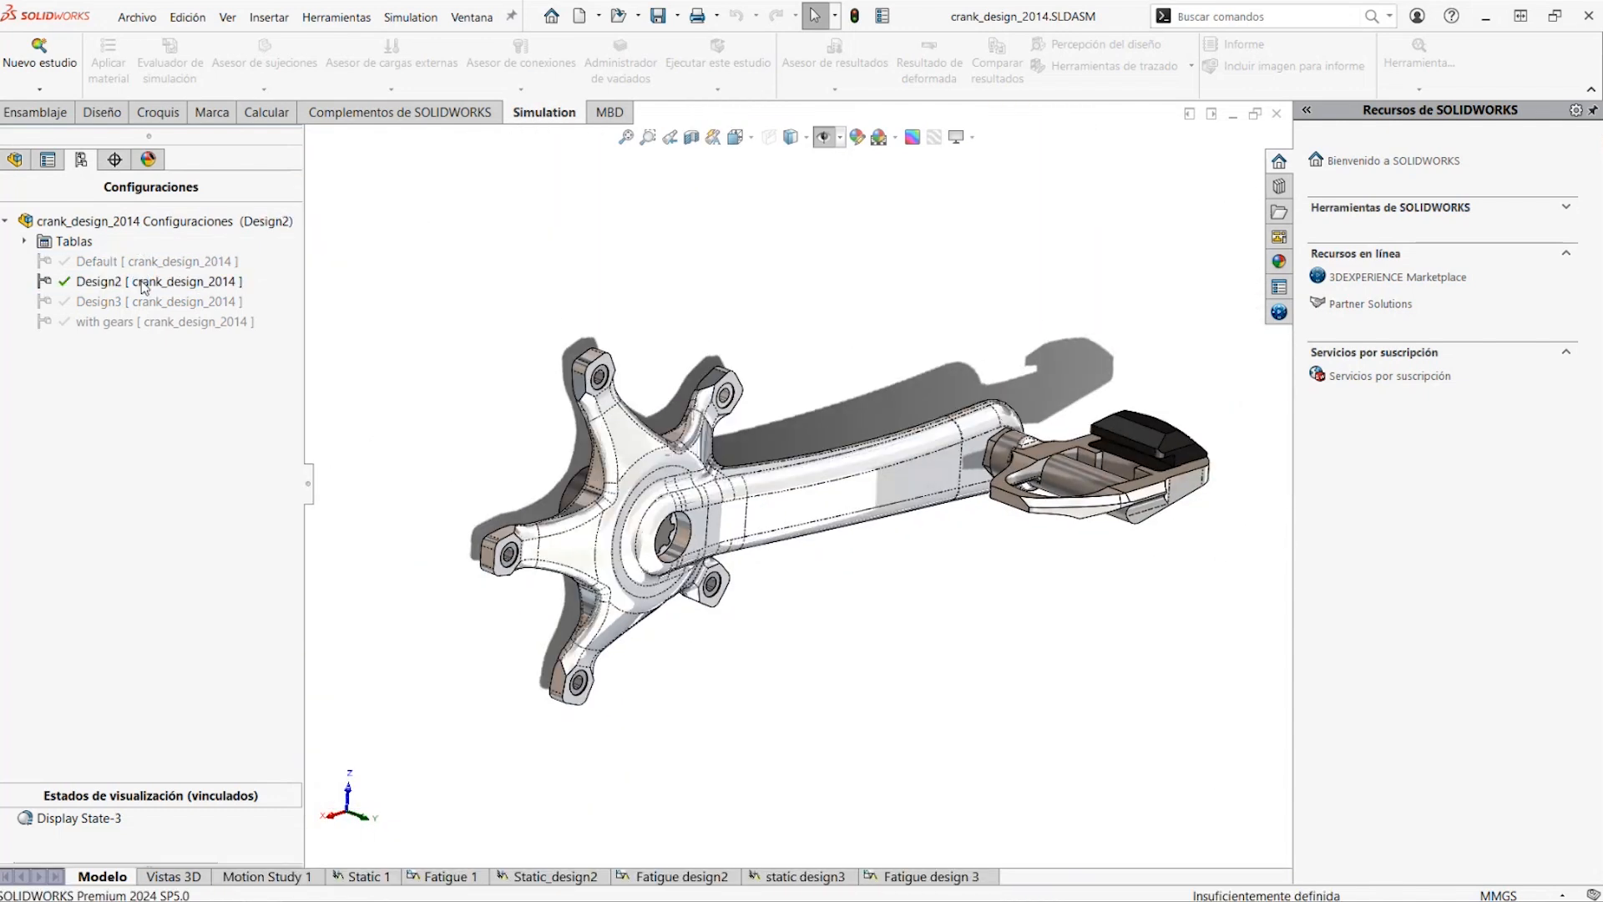
{"action": "double_click", "coordinate": [140, 303]}
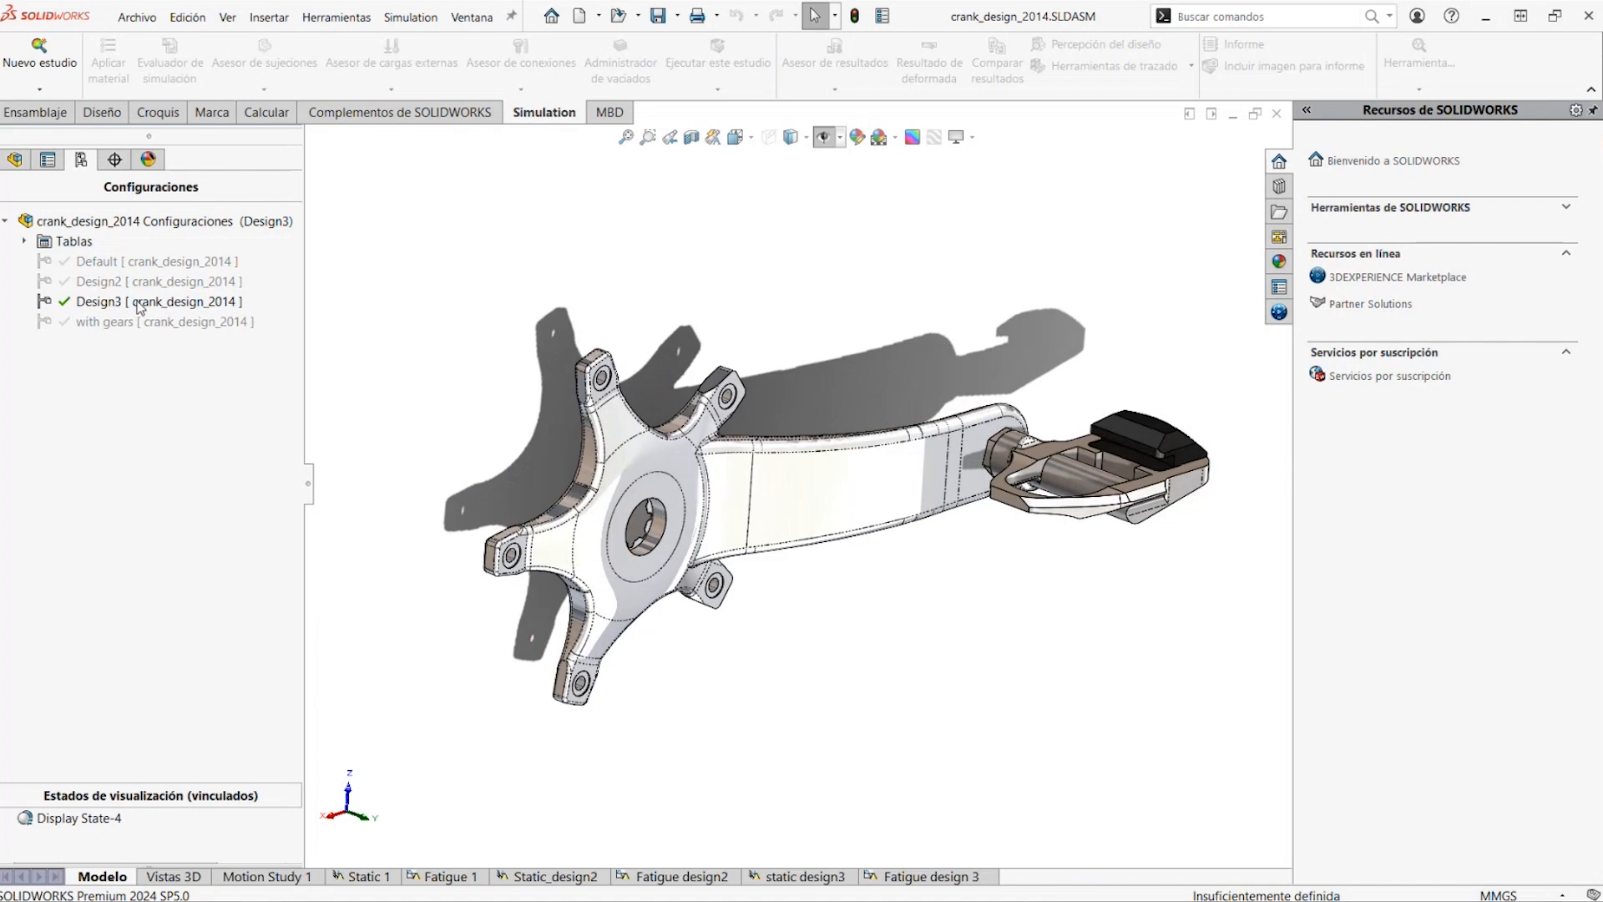
{"action": "double_click", "coordinate": [136, 282]}
{"action": "double_click", "coordinate": [137, 262]}
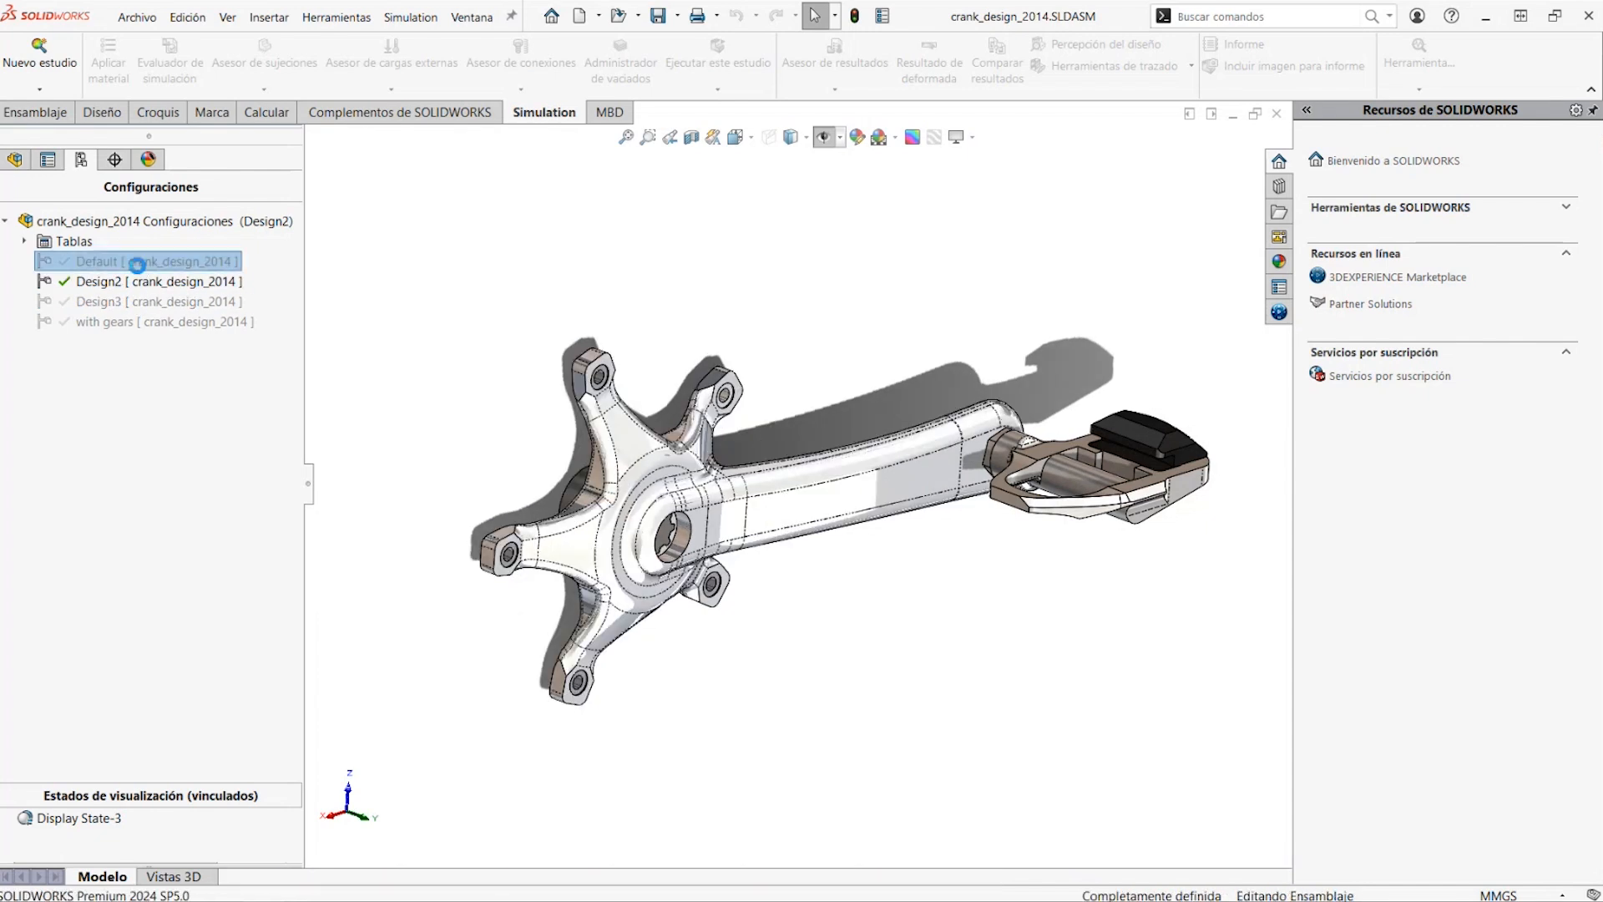
{"action": "double_click", "coordinate": [131, 282]}
{"action": "double_click", "coordinate": [132, 303]}
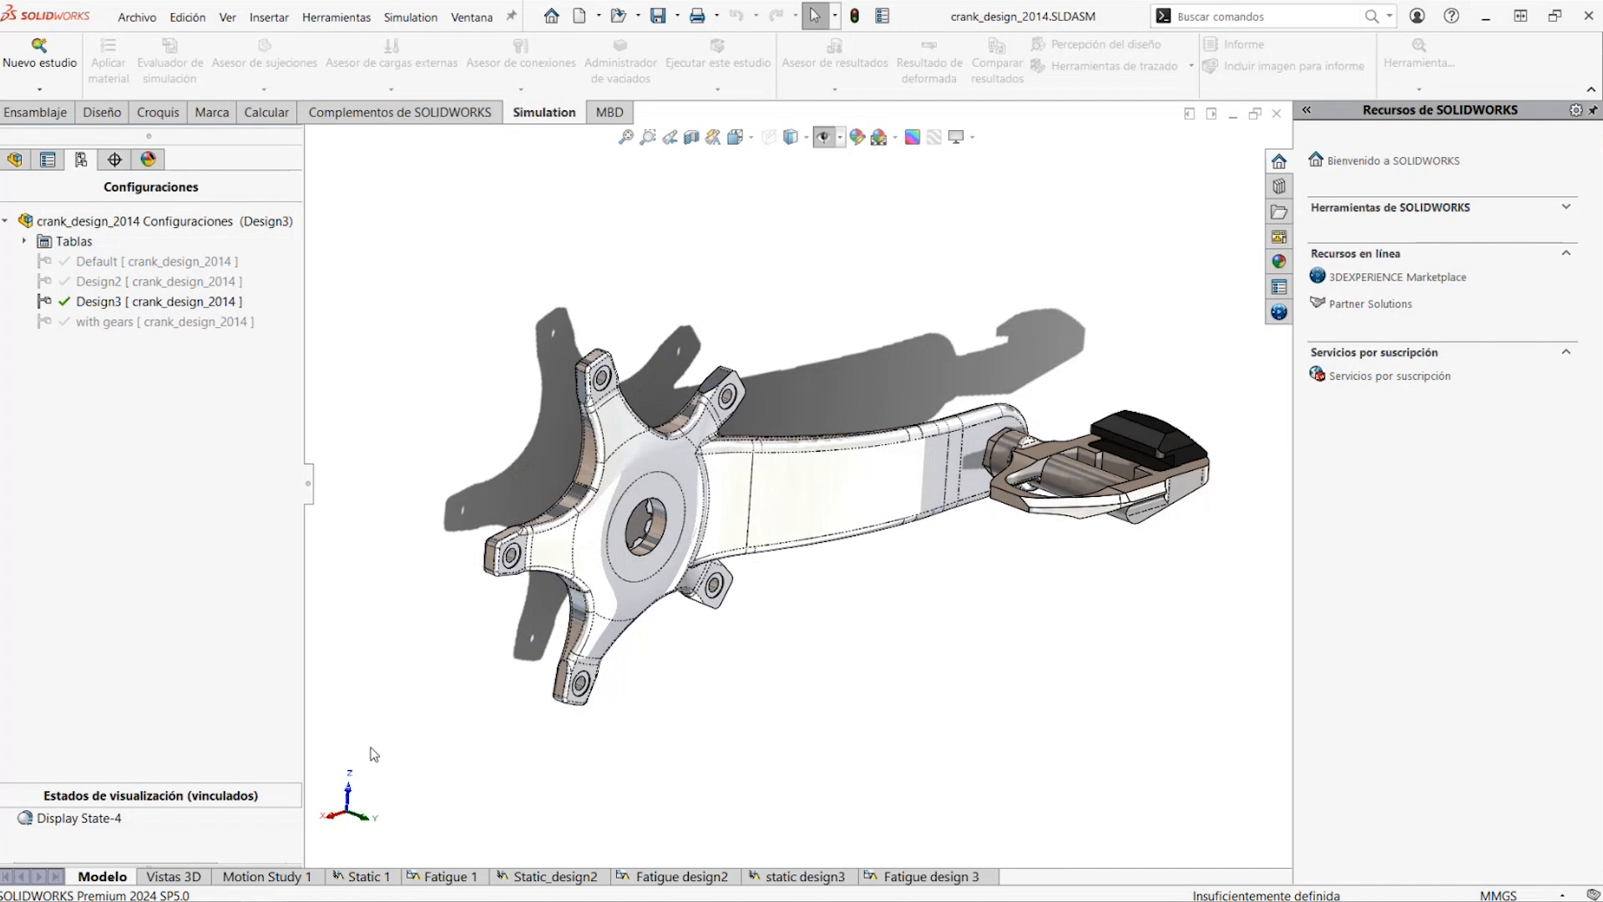
Open the Static 1 study and activate its associated Default configuration
{"action": "left_click", "coordinate": [384, 879]}
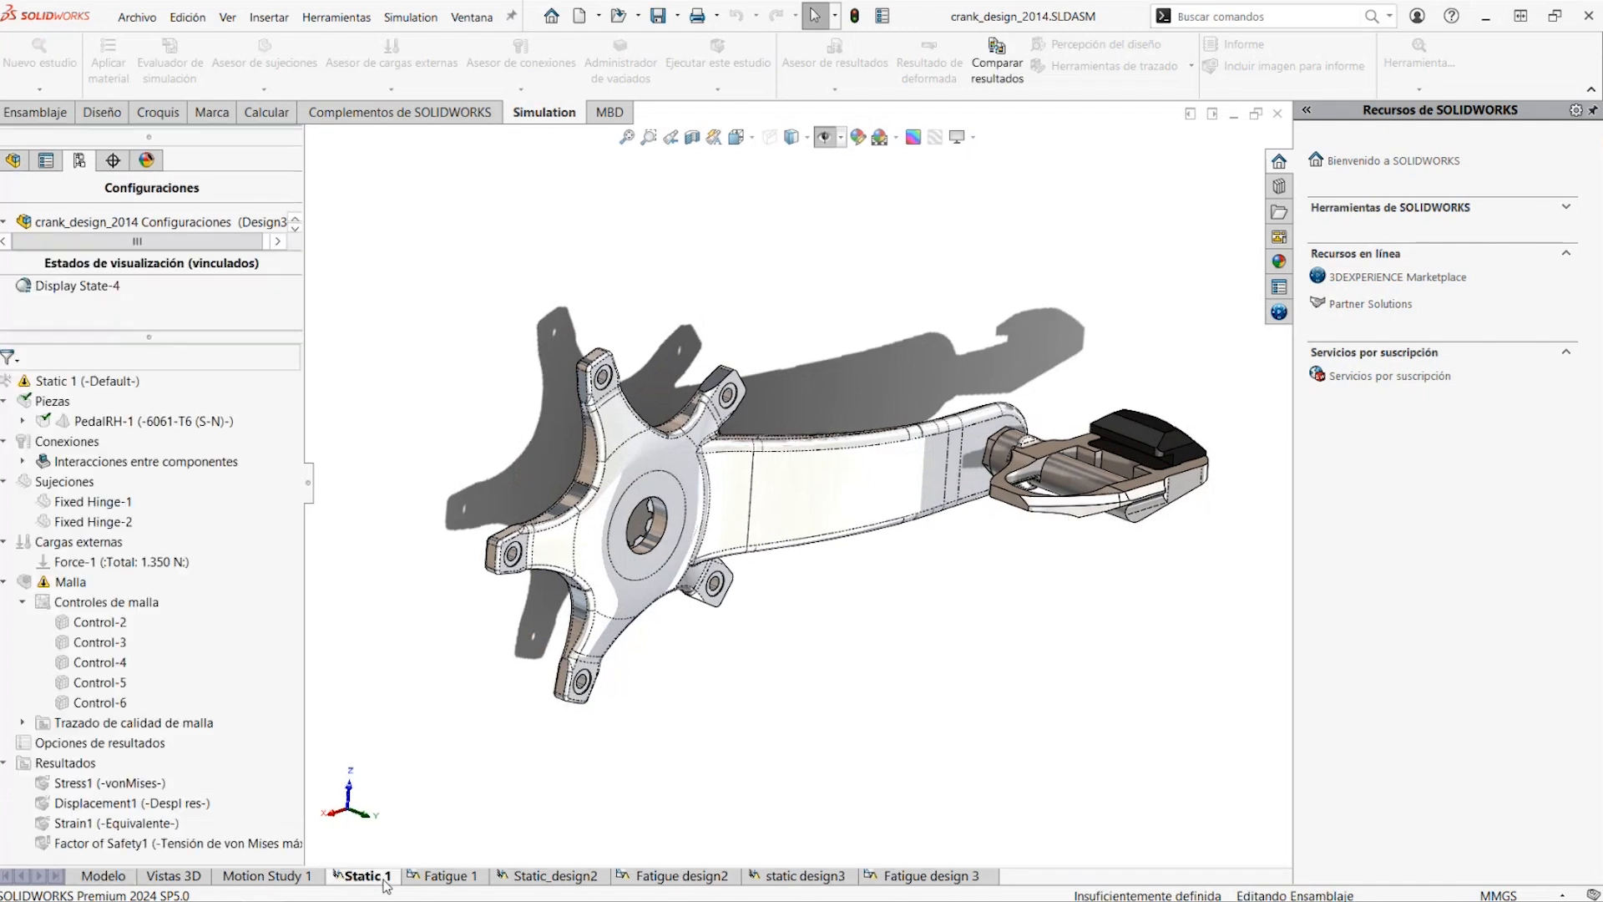
{"action": "right_click", "coordinate": [111, 386]}
{"action": "left_click", "coordinate": [152, 425]}
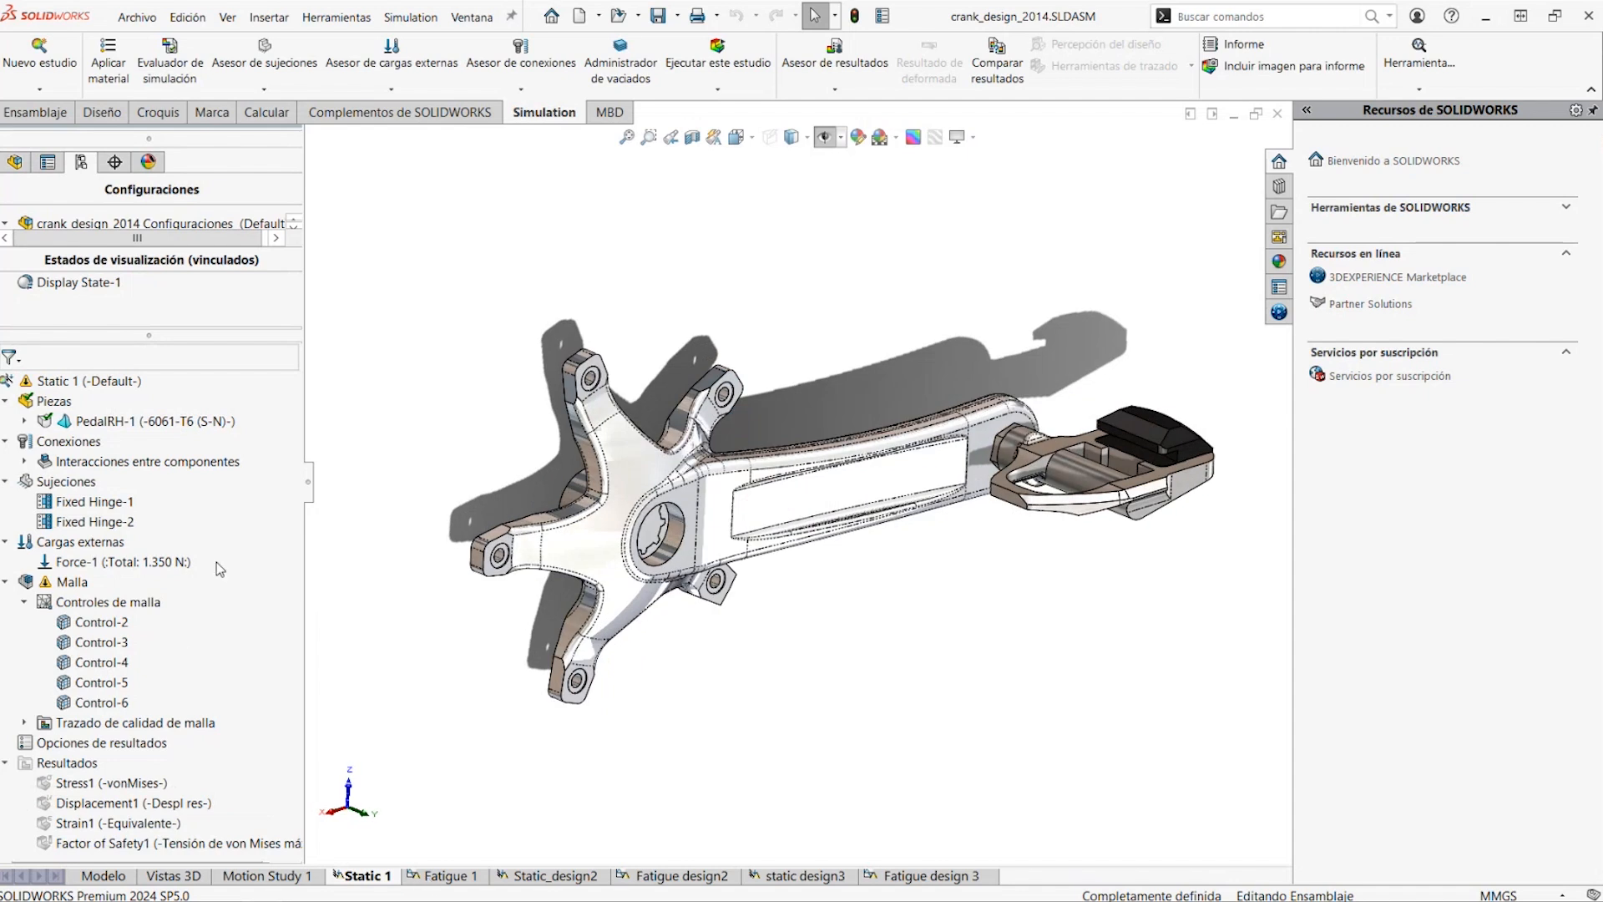
Try to run the Static 1 study and dismiss the simulation messages
{"action": "right_click", "coordinate": [122, 386]}
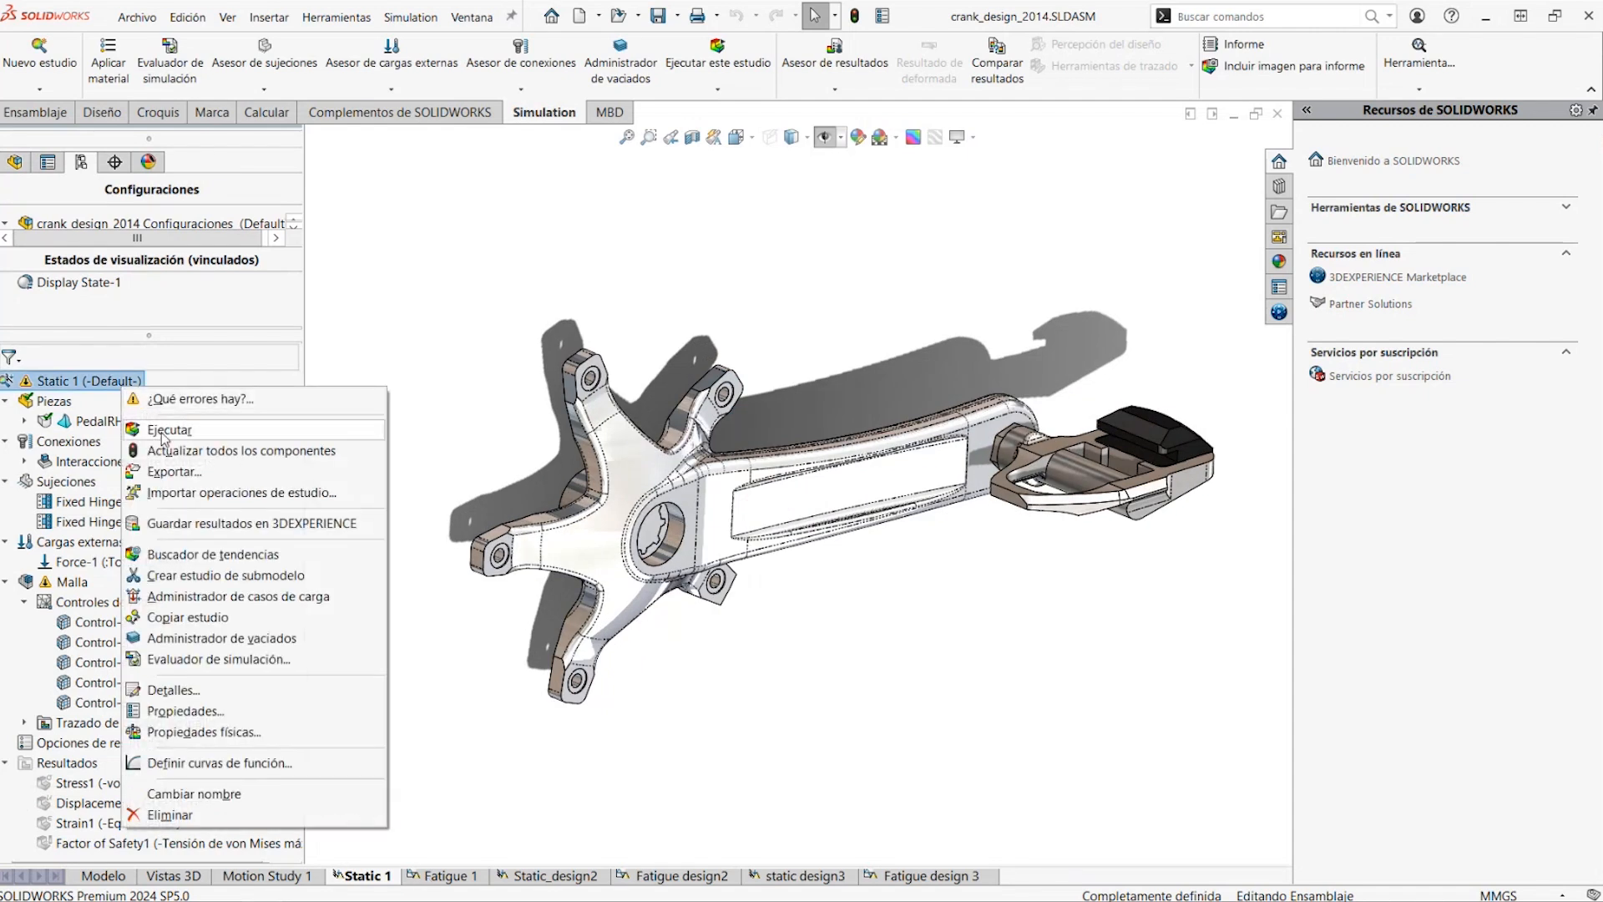
{"action": "left_click", "coordinate": [158, 432]}
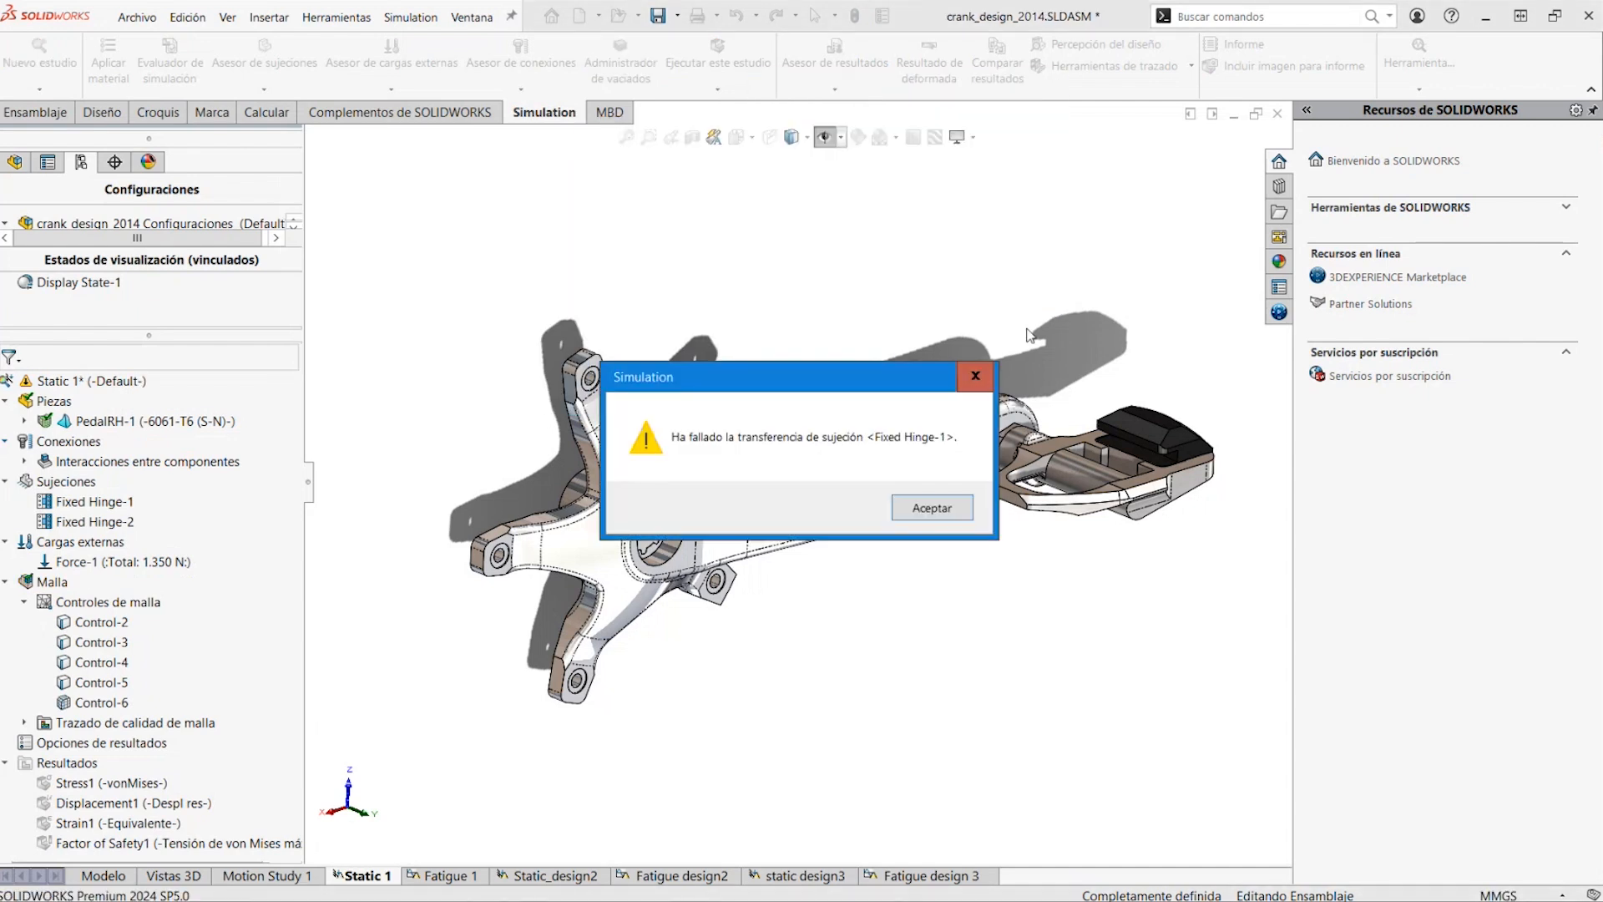
{"action": "left_click", "coordinate": [916, 512]}
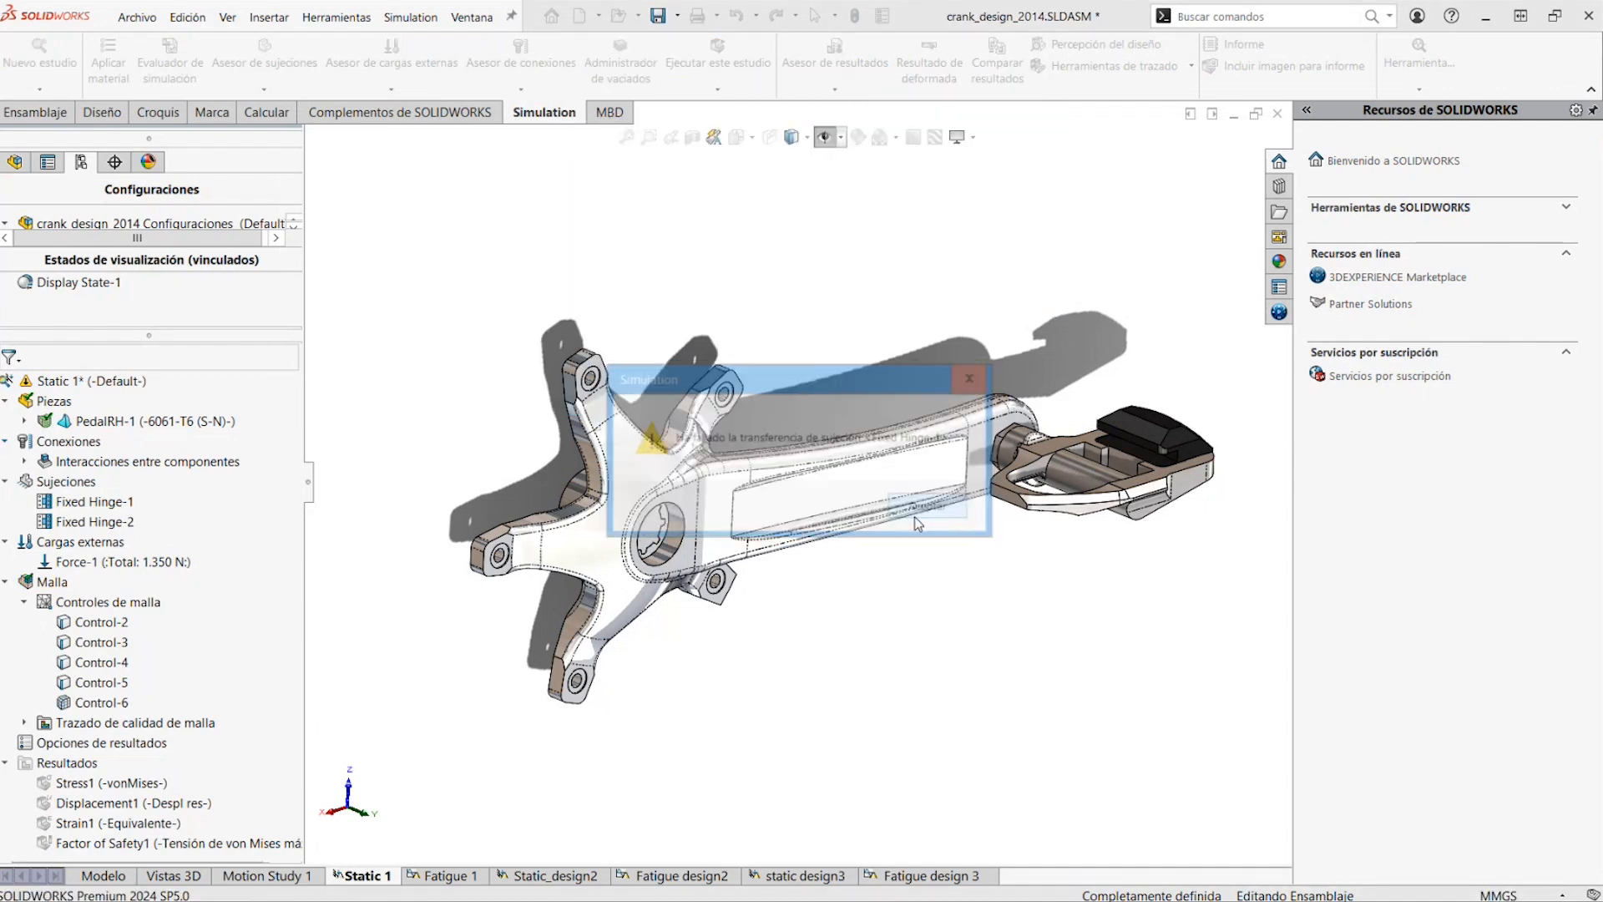
{"action": "left_click", "coordinate": [922, 512]}
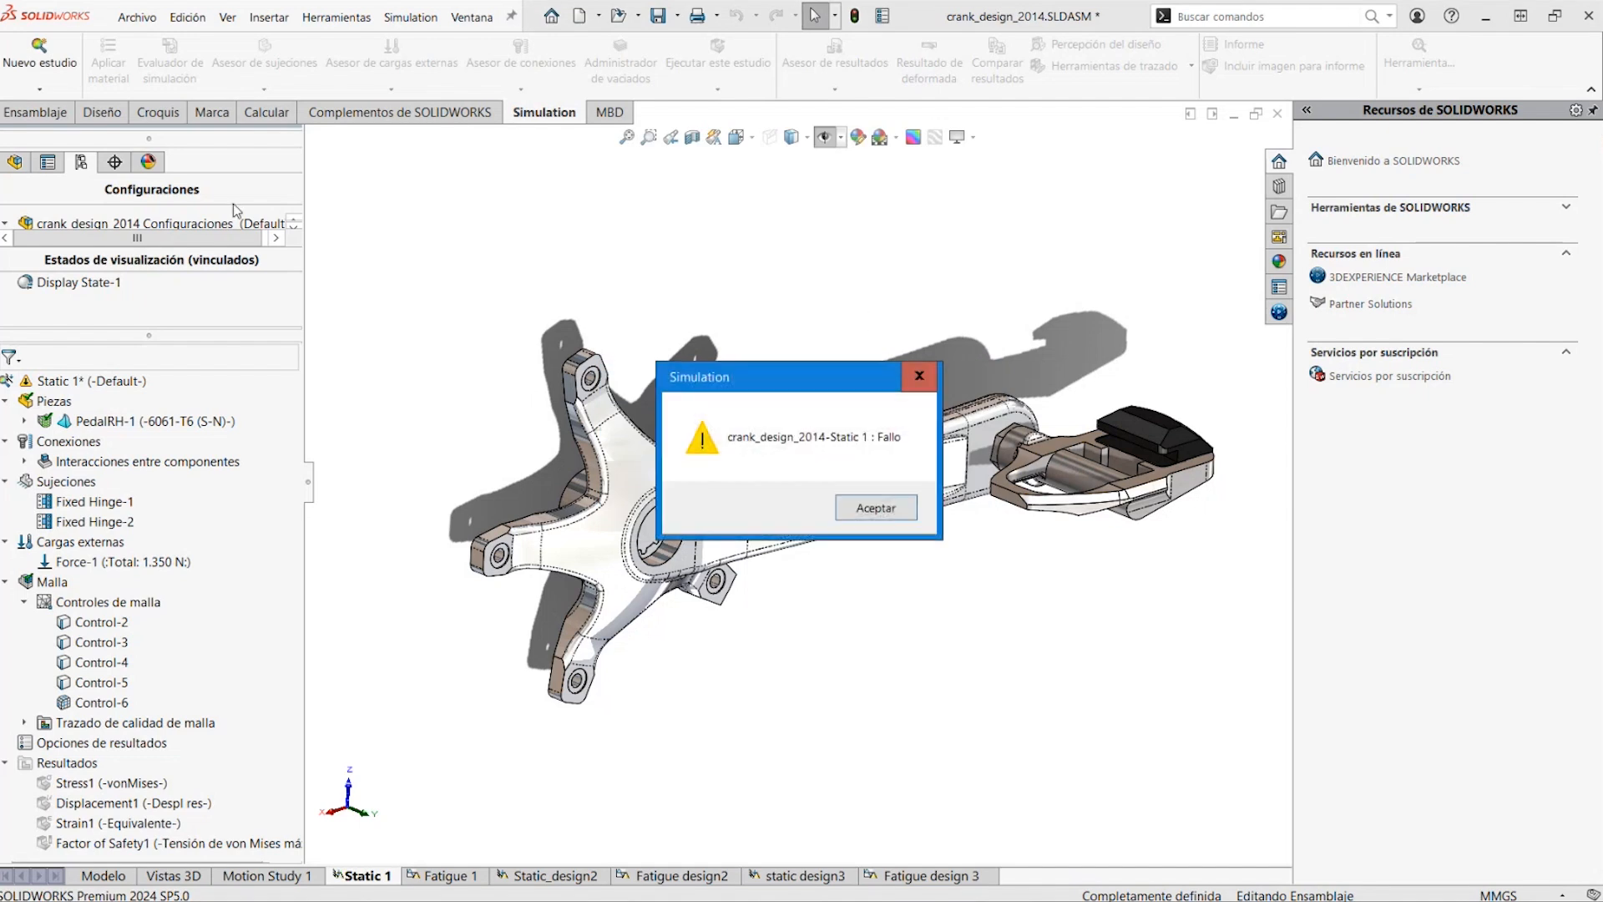
{"action": "left_click", "coordinate": [887, 501]}
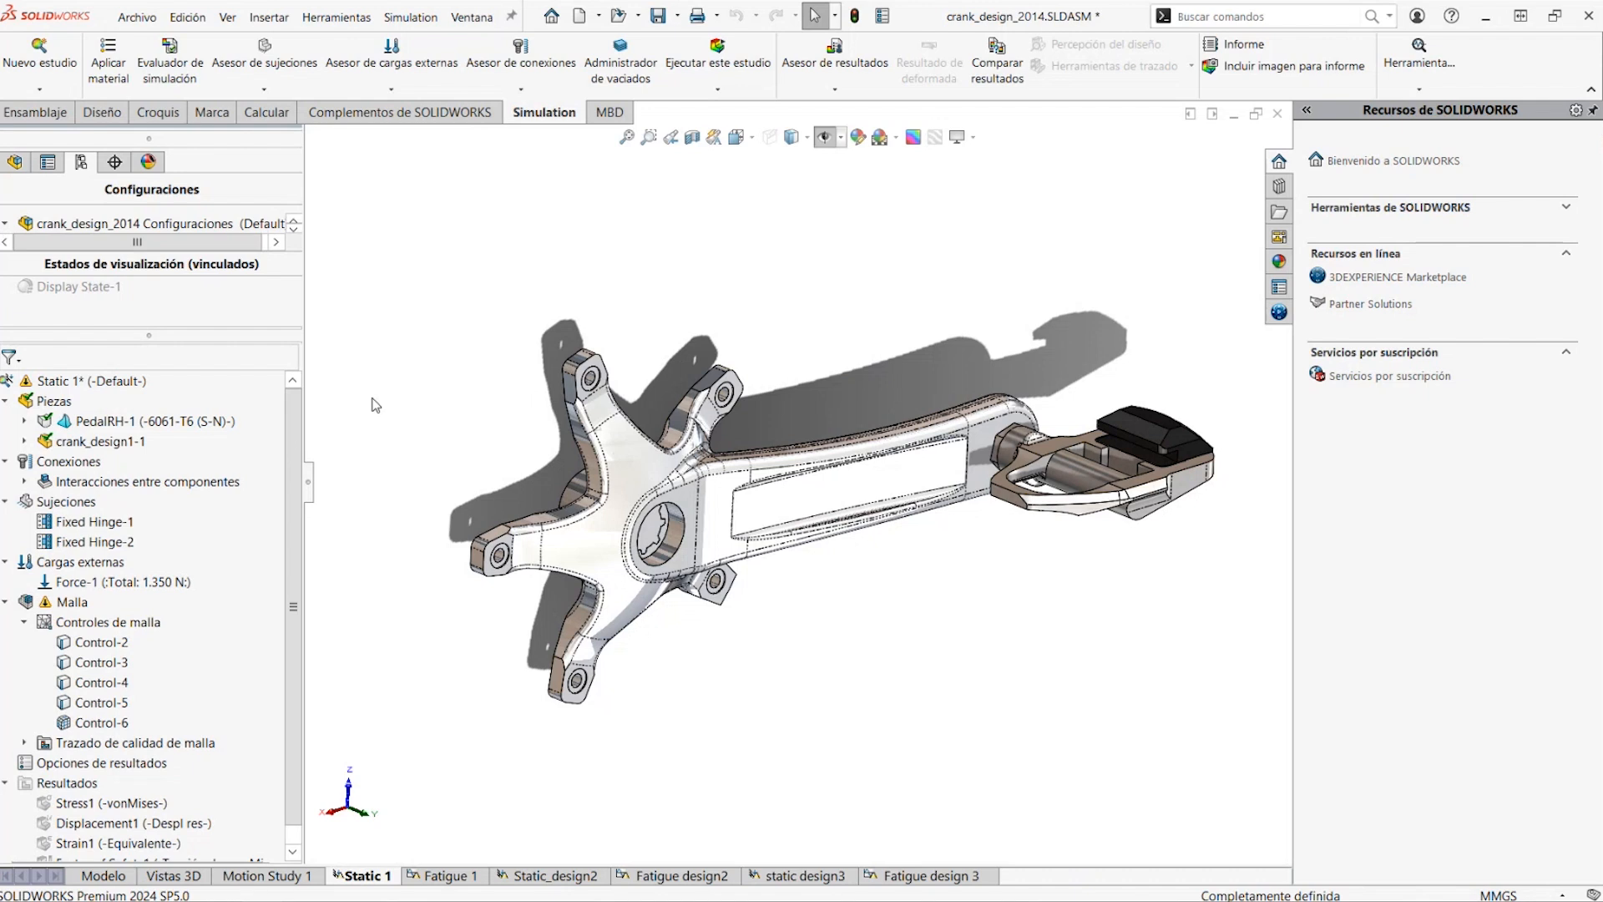
Run the Static 1 study again and move the maximum von Mises stress callout clear above the crank arm
{"action": "right_click", "coordinate": [99, 390]}
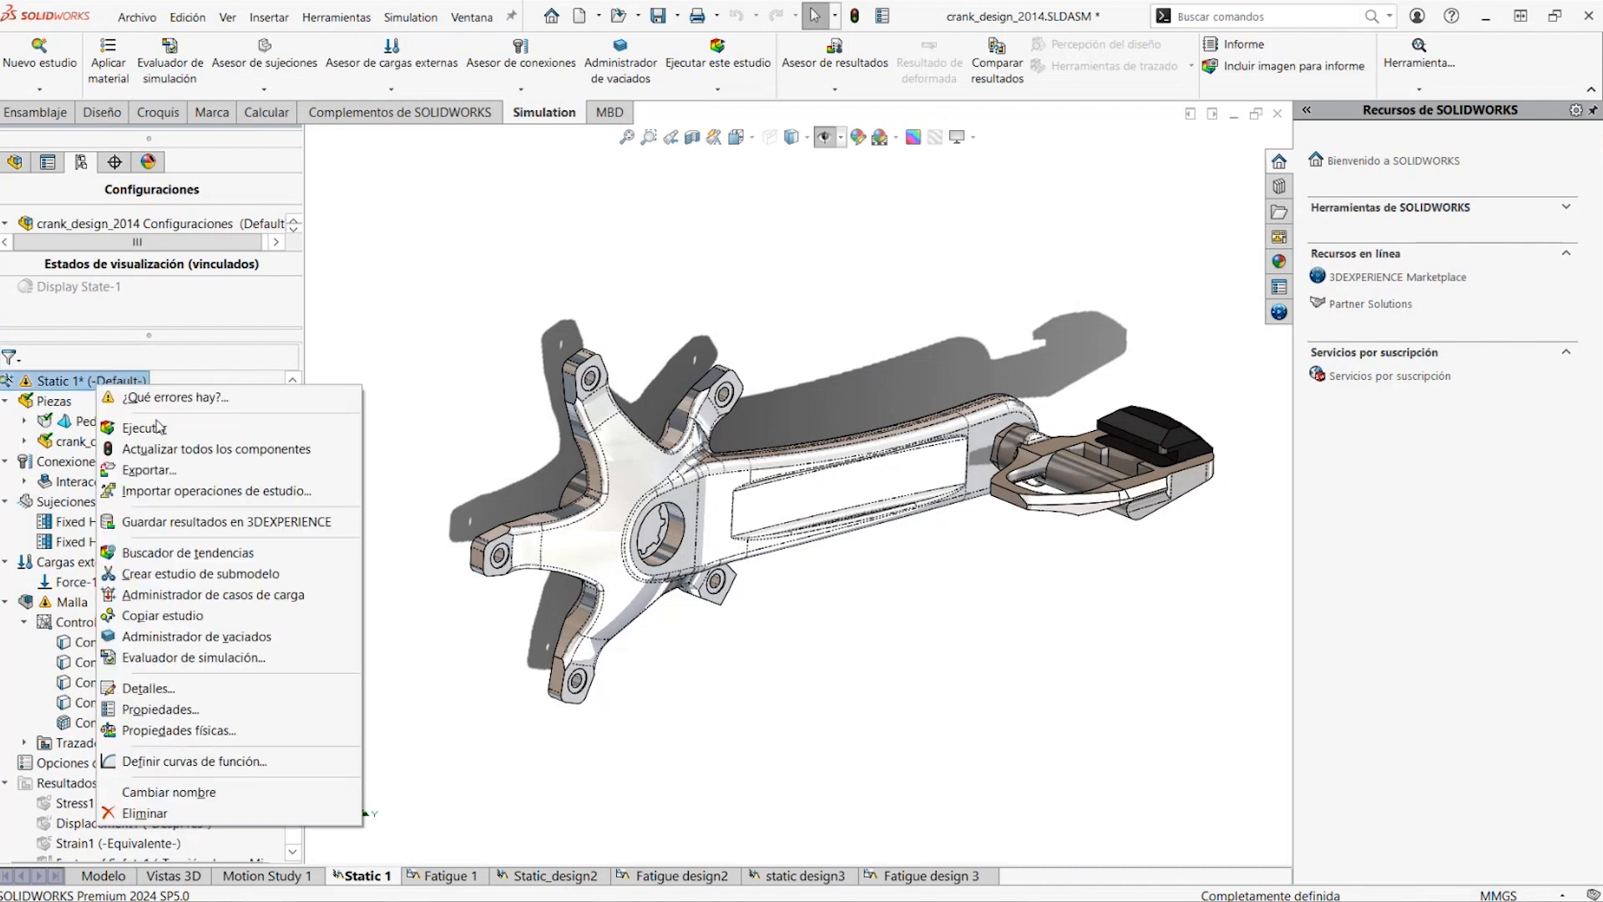
{"action": "left_click", "coordinate": [159, 428]}
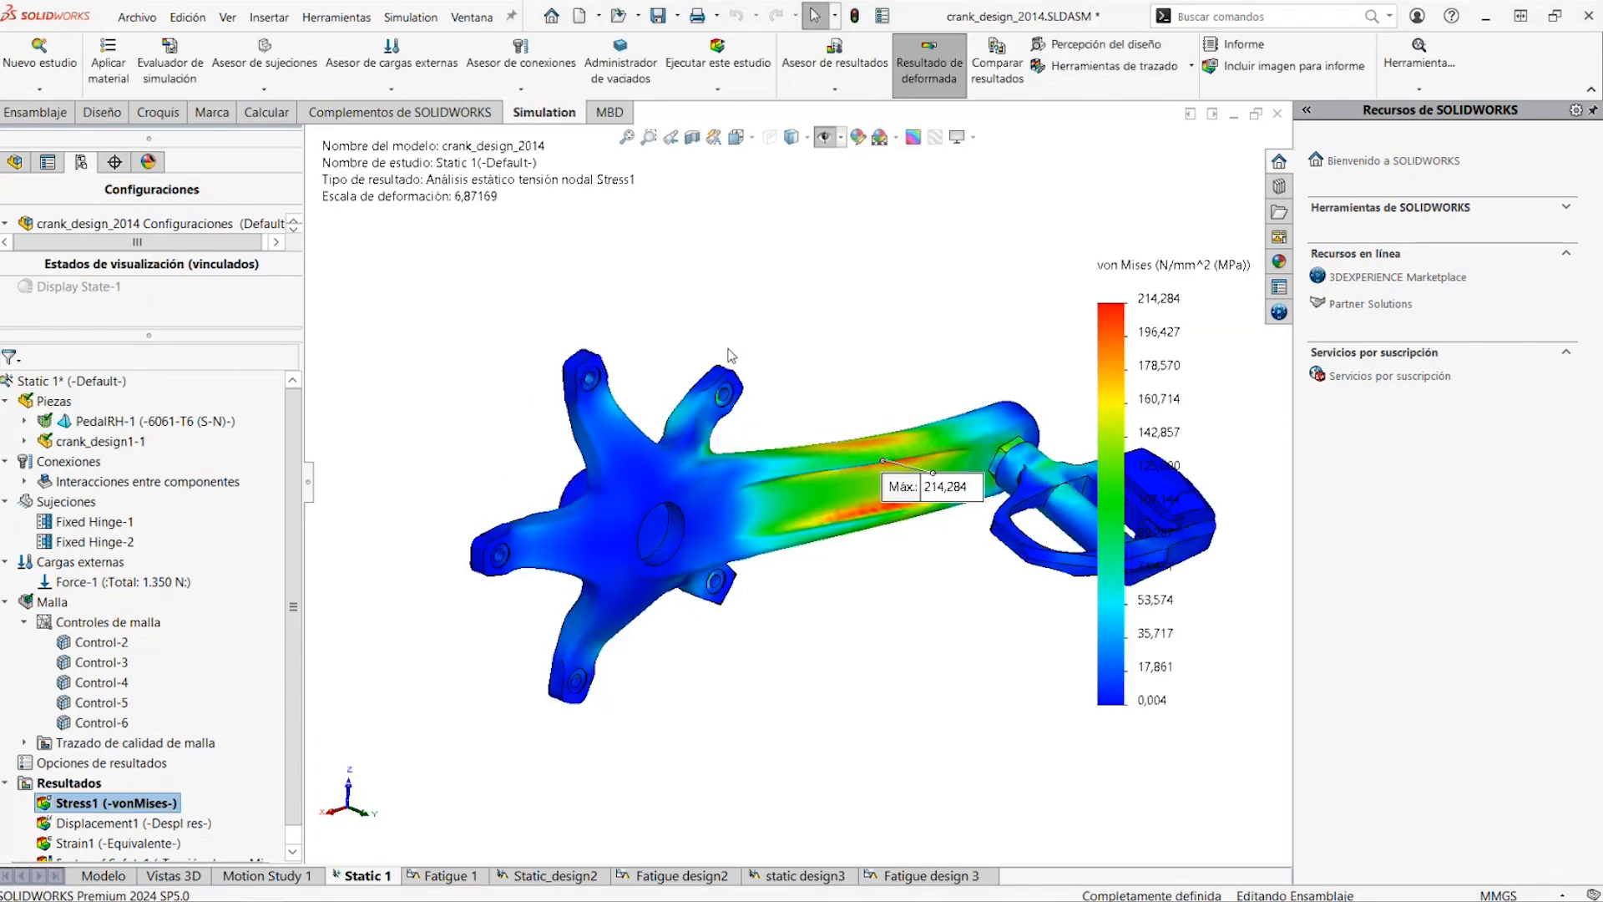
{"action": "scroll", "coordinate": [937, 482], "scroll_direction": "up", "scroll_amount": 3}
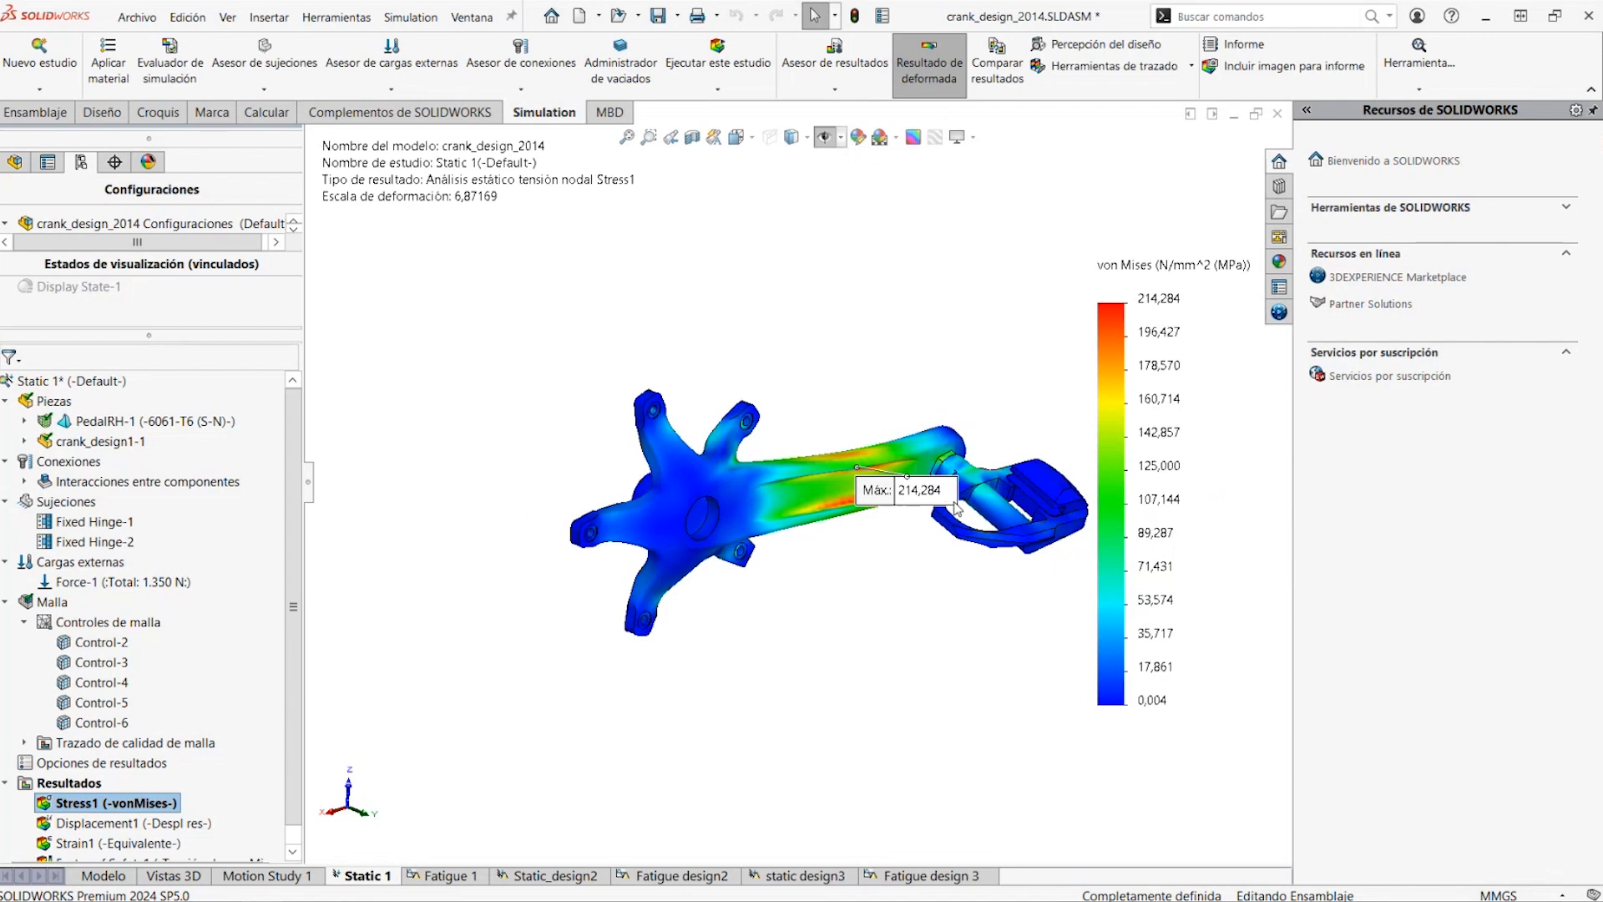
{"action": "scroll", "coordinate": [951, 502], "scroll_direction": "down", "scroll_amount": 2}
{"action": "left_click_drag", "start_coordinate": [835, 476], "coordinate": [891, 331]}
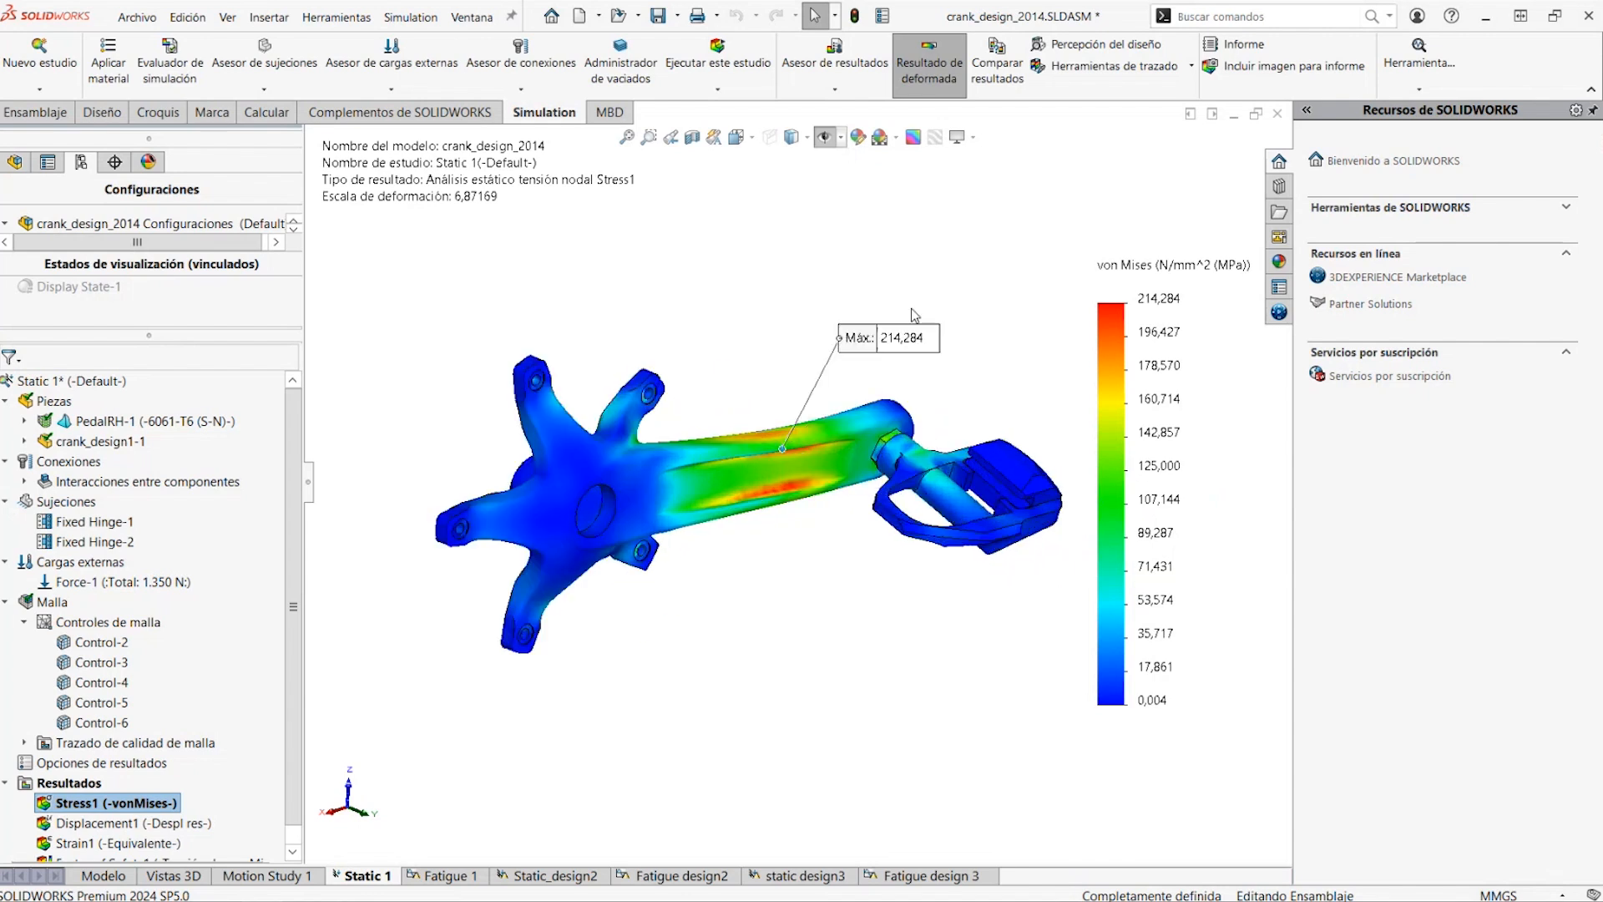
{"action": "scroll", "coordinate": [142, 752], "scroll_direction": "down", "scroll_amount": 1}
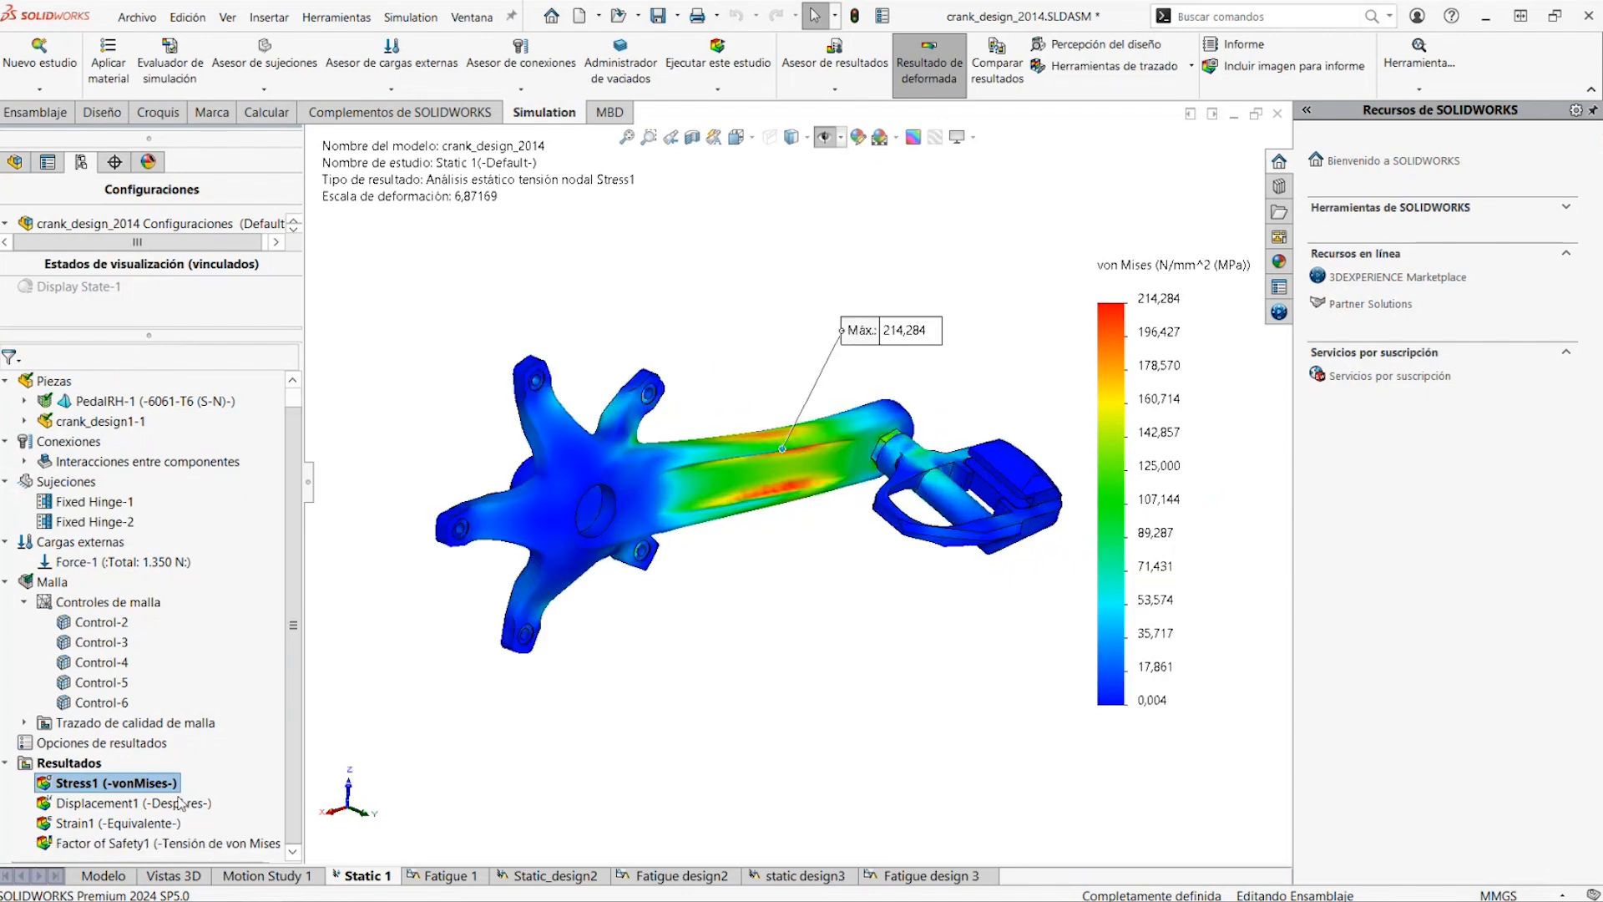
Display the Displacement1 plot of Static 1 and review the Factor of Safety1 definition through its third page, leaving it unchanged
{"action": "double_click", "coordinate": [141, 803]}
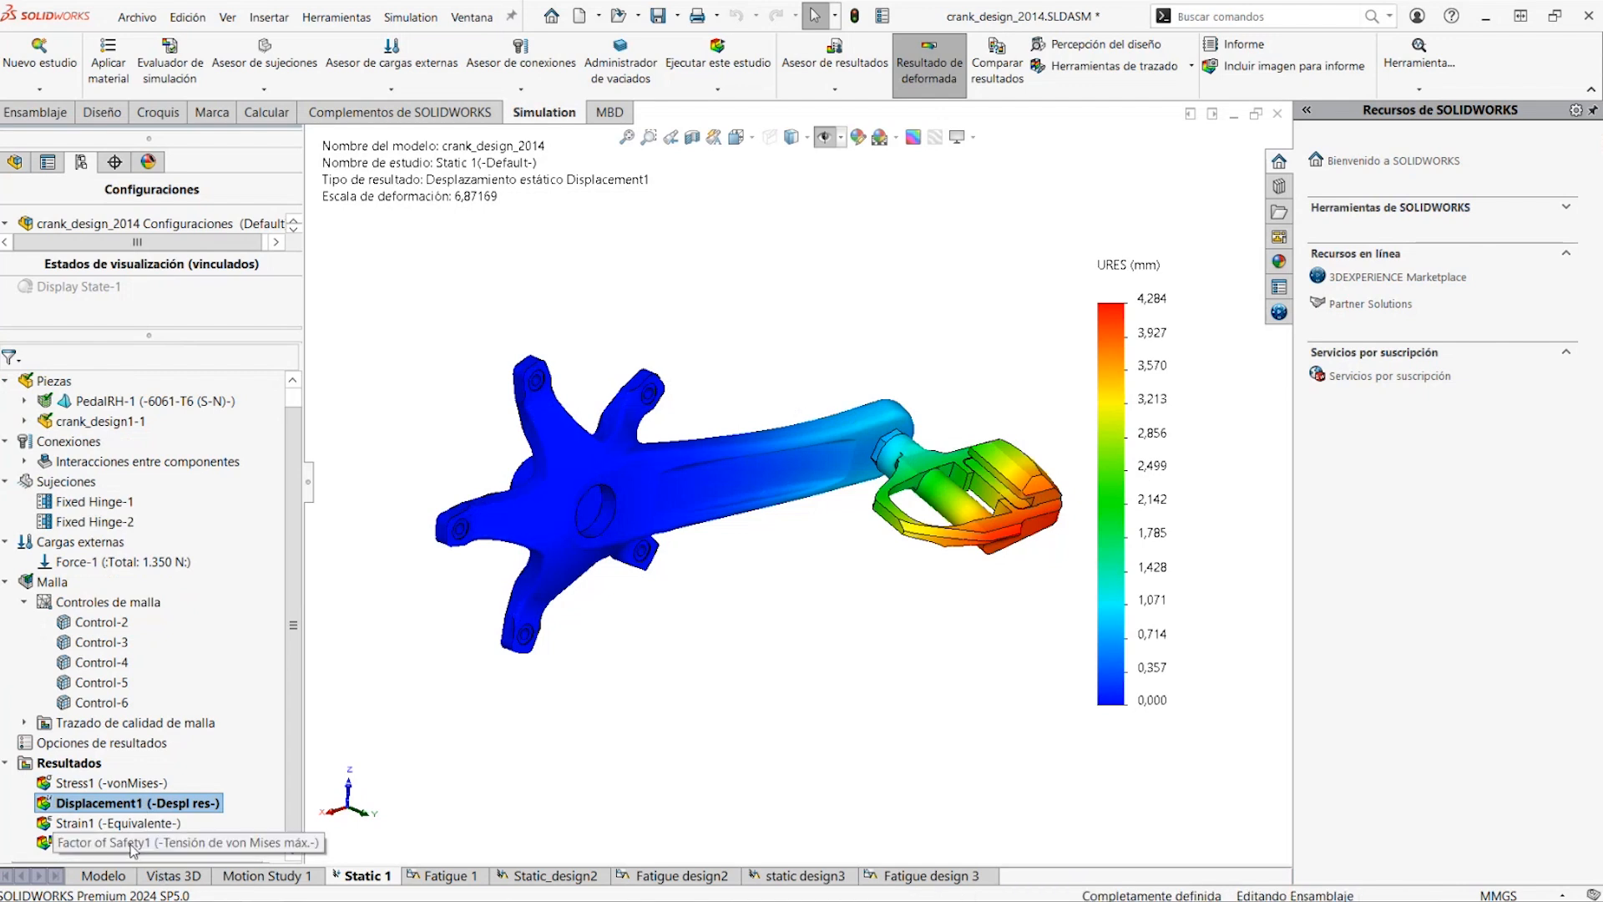
{"action": "right_click", "coordinate": [131, 846]}
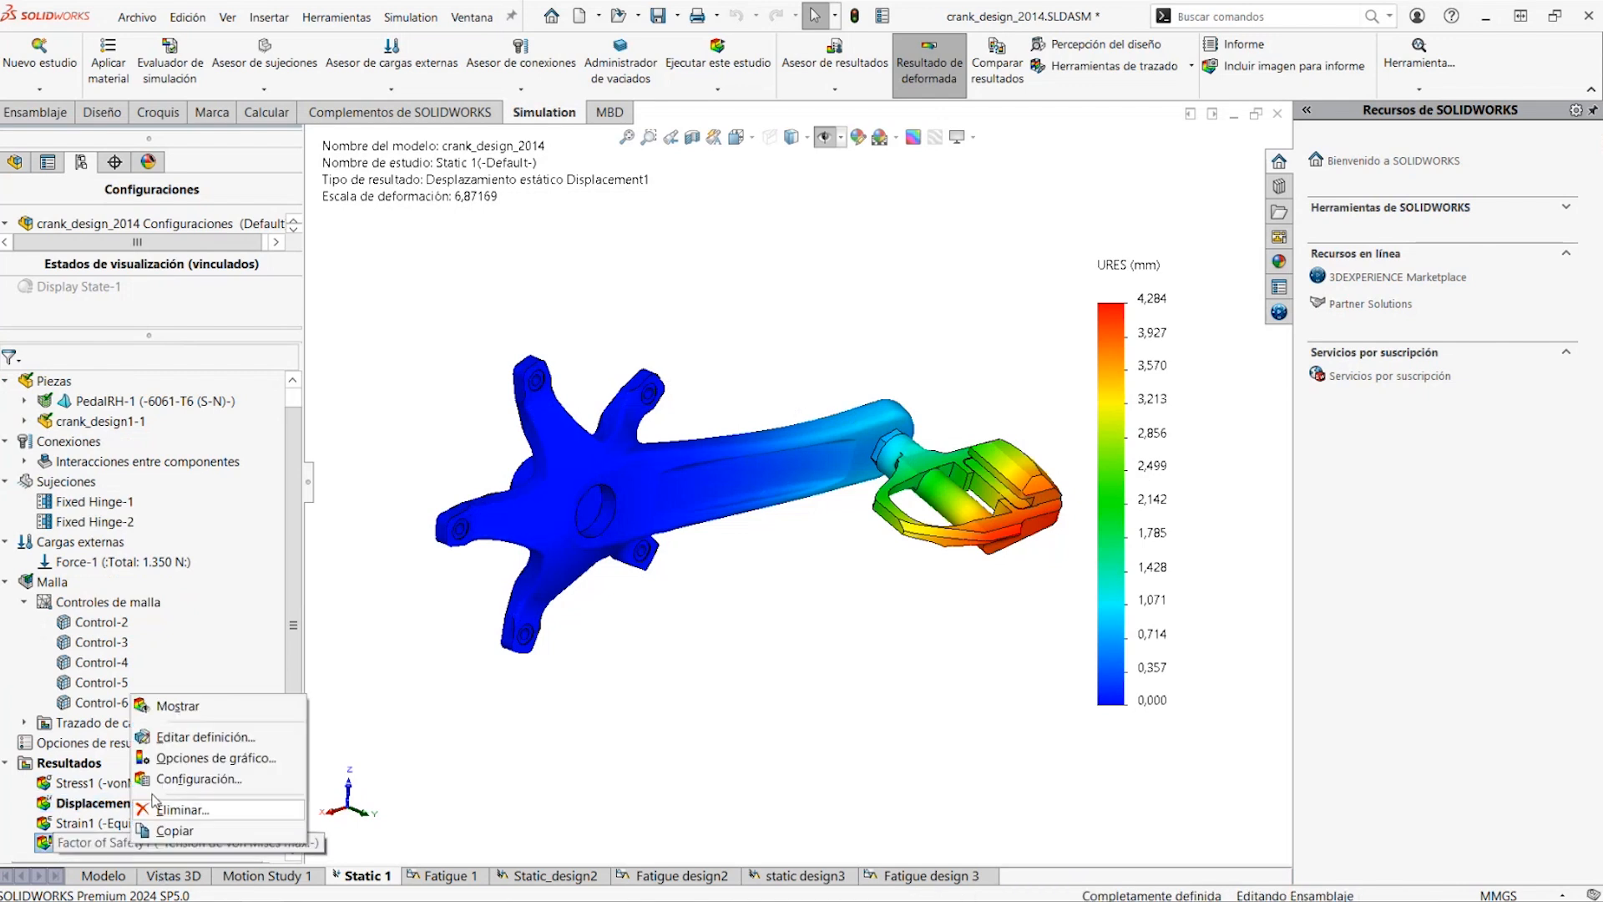
{"action": "left_click", "coordinate": [188, 740]}
{"action": "left_click", "coordinate": [291, 215]}
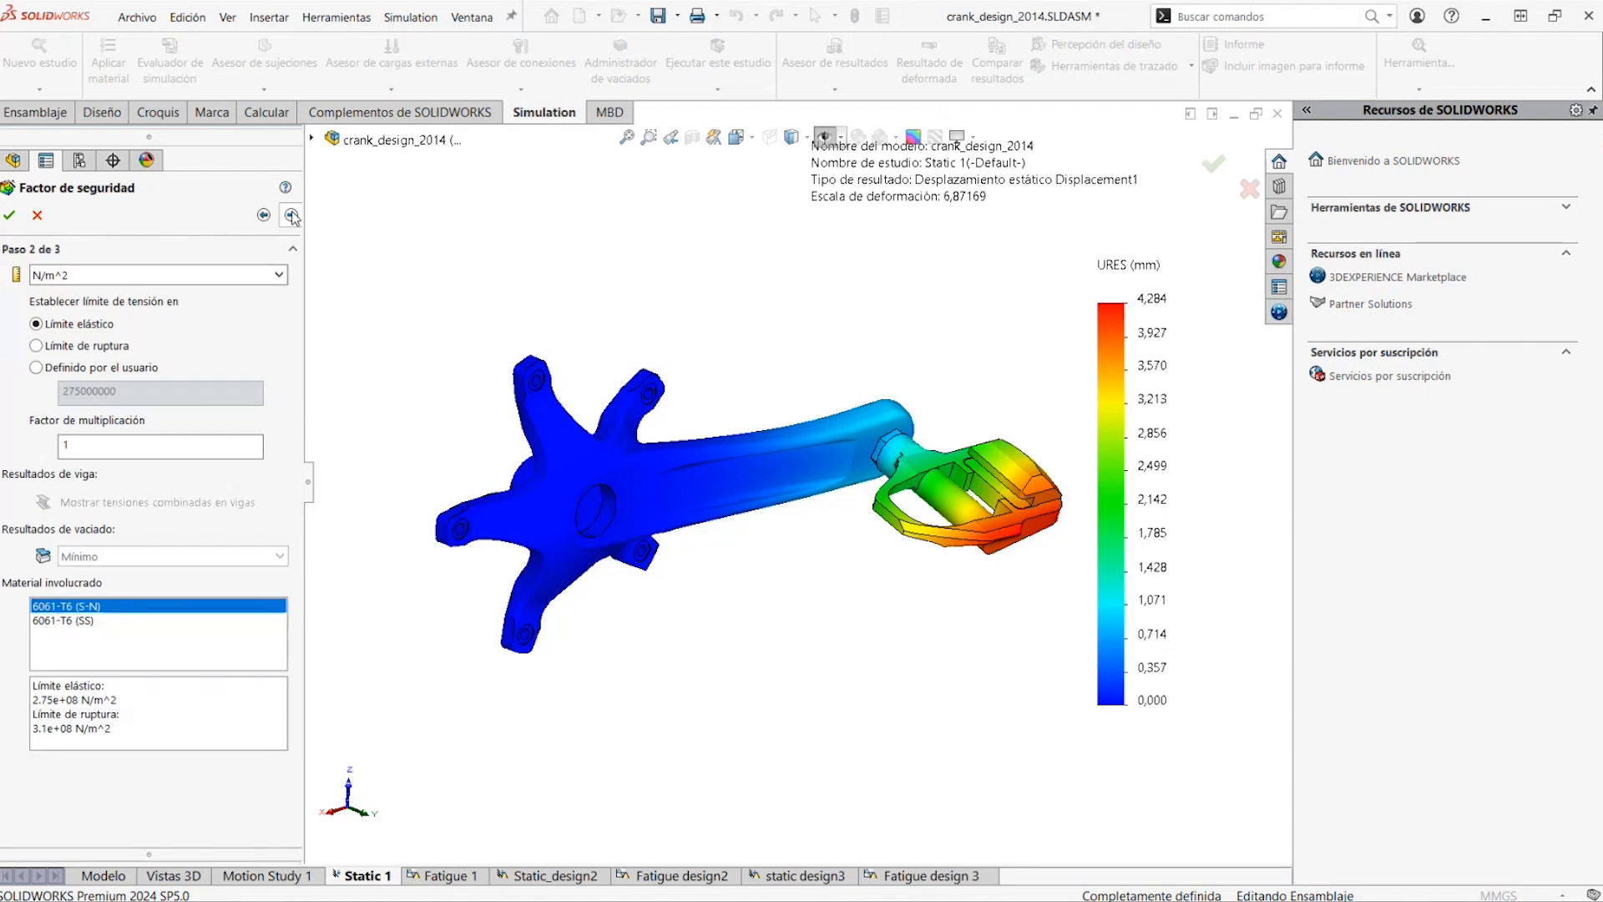
{"action": "left_click", "coordinate": [290, 216]}
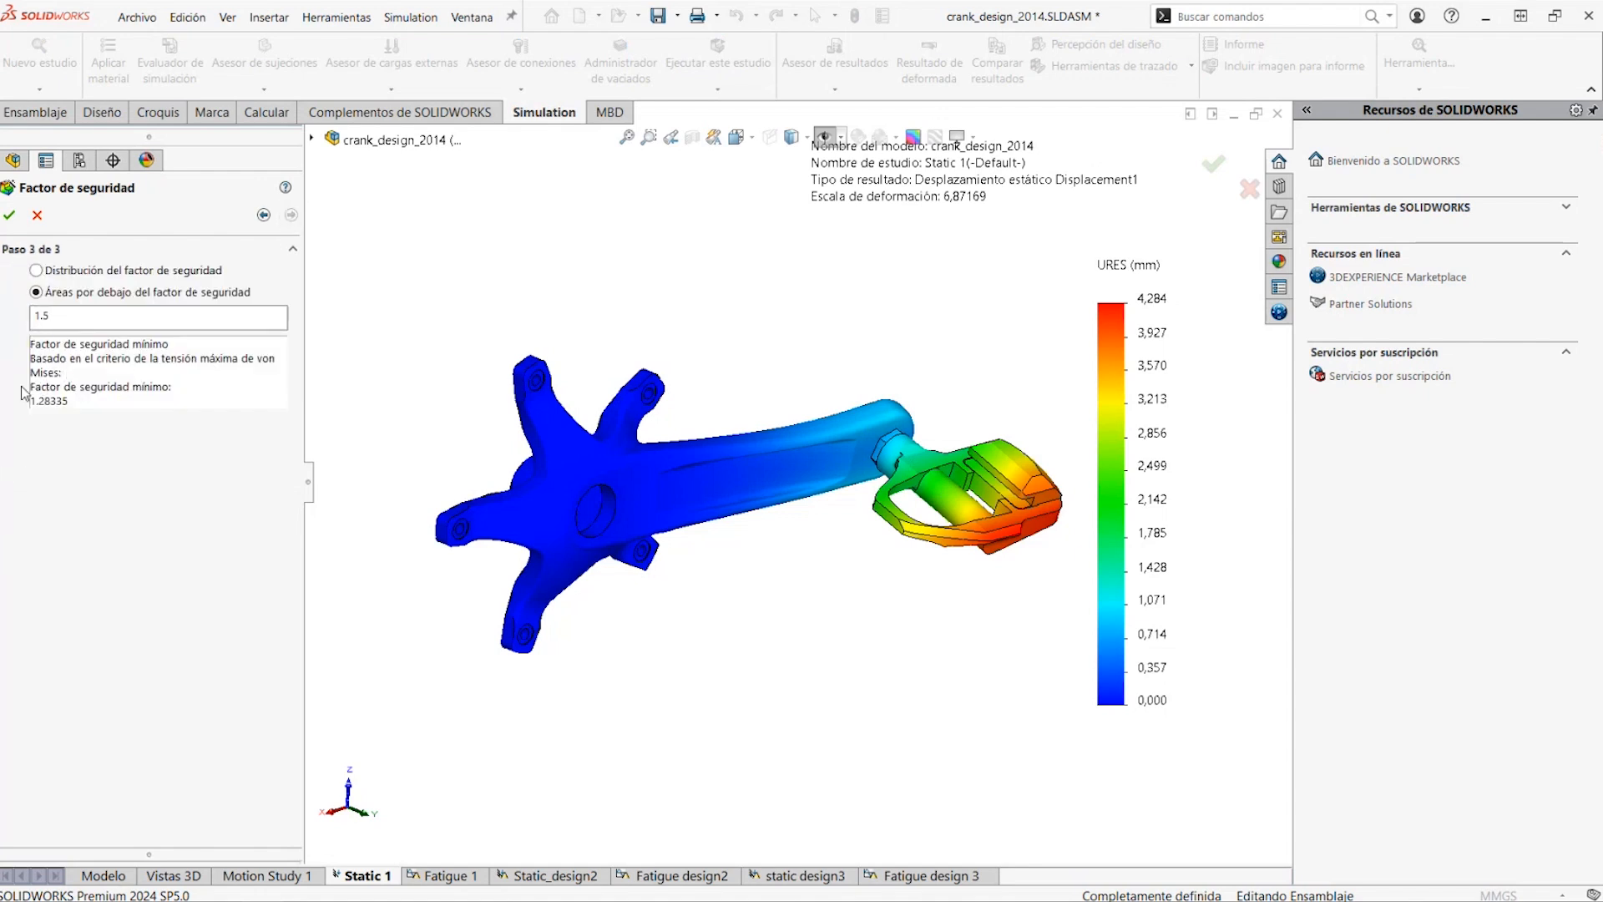
{"action": "left_click", "coordinate": [38, 216]}
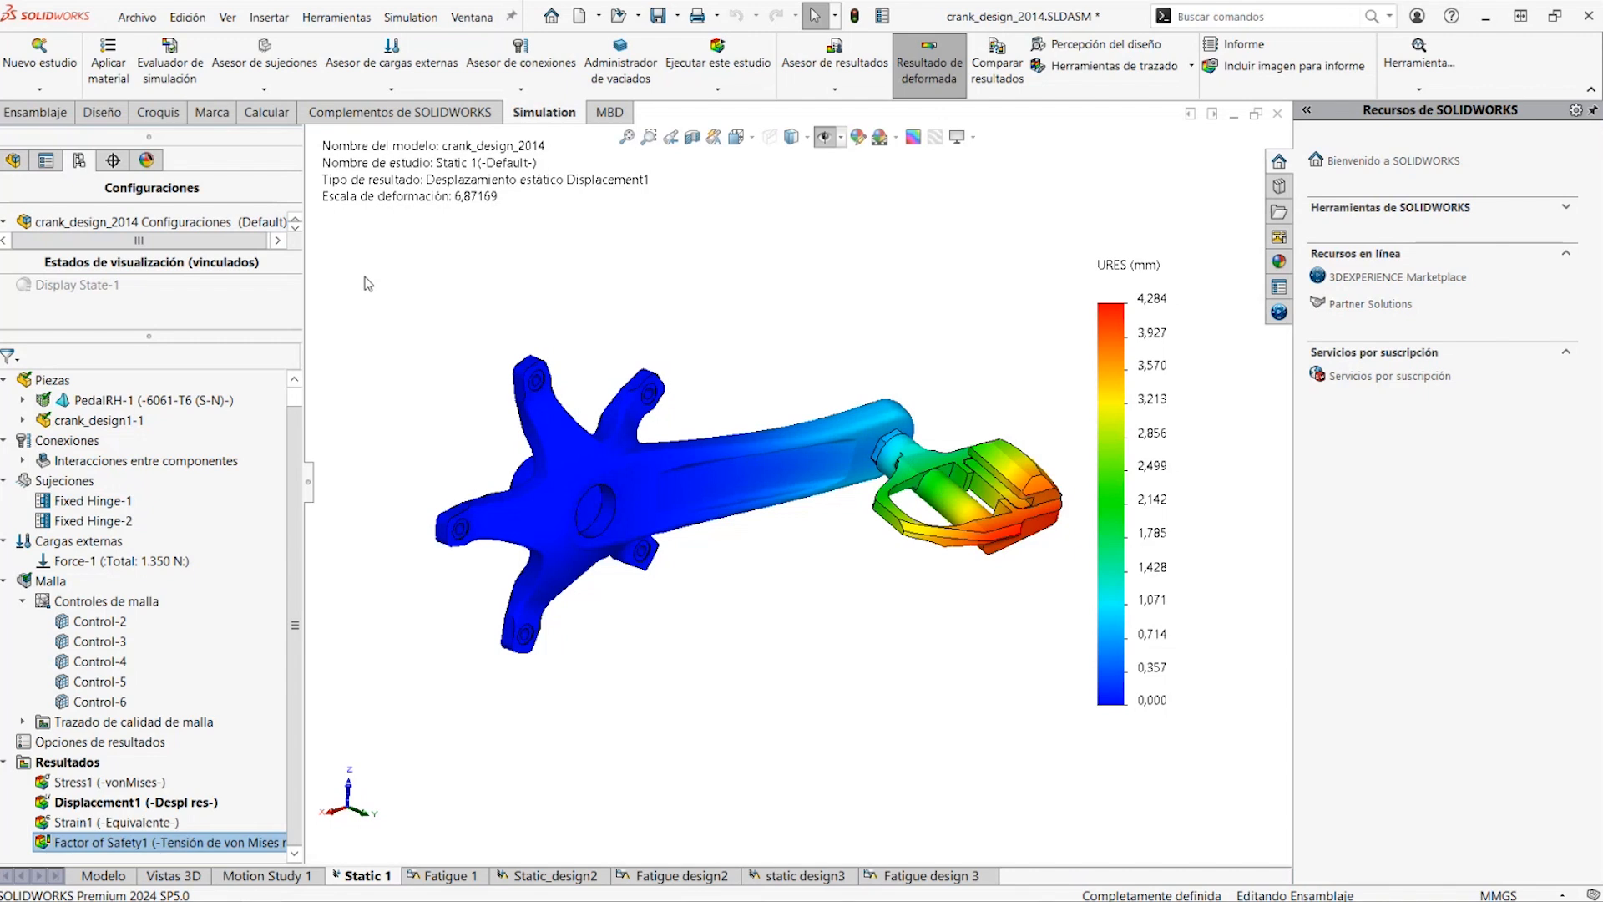
Open the Fatigue 1 study and run it
{"action": "left_click", "coordinate": [443, 875]}
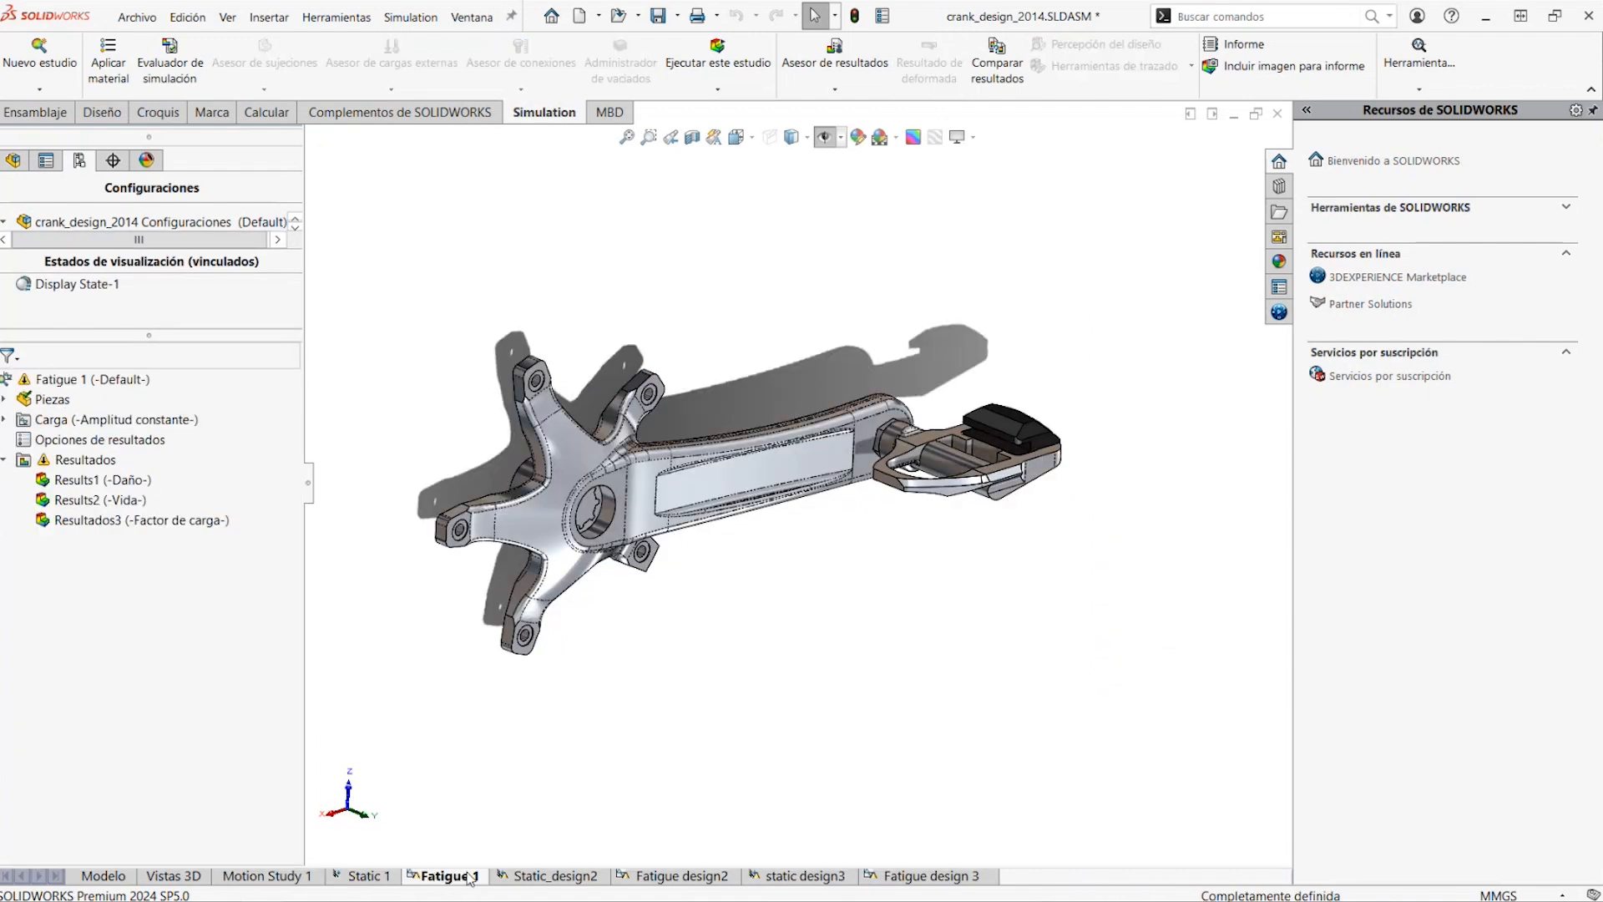
{"action": "right_click", "coordinate": [98, 381]}
{"action": "left_click", "coordinate": [117, 423]}
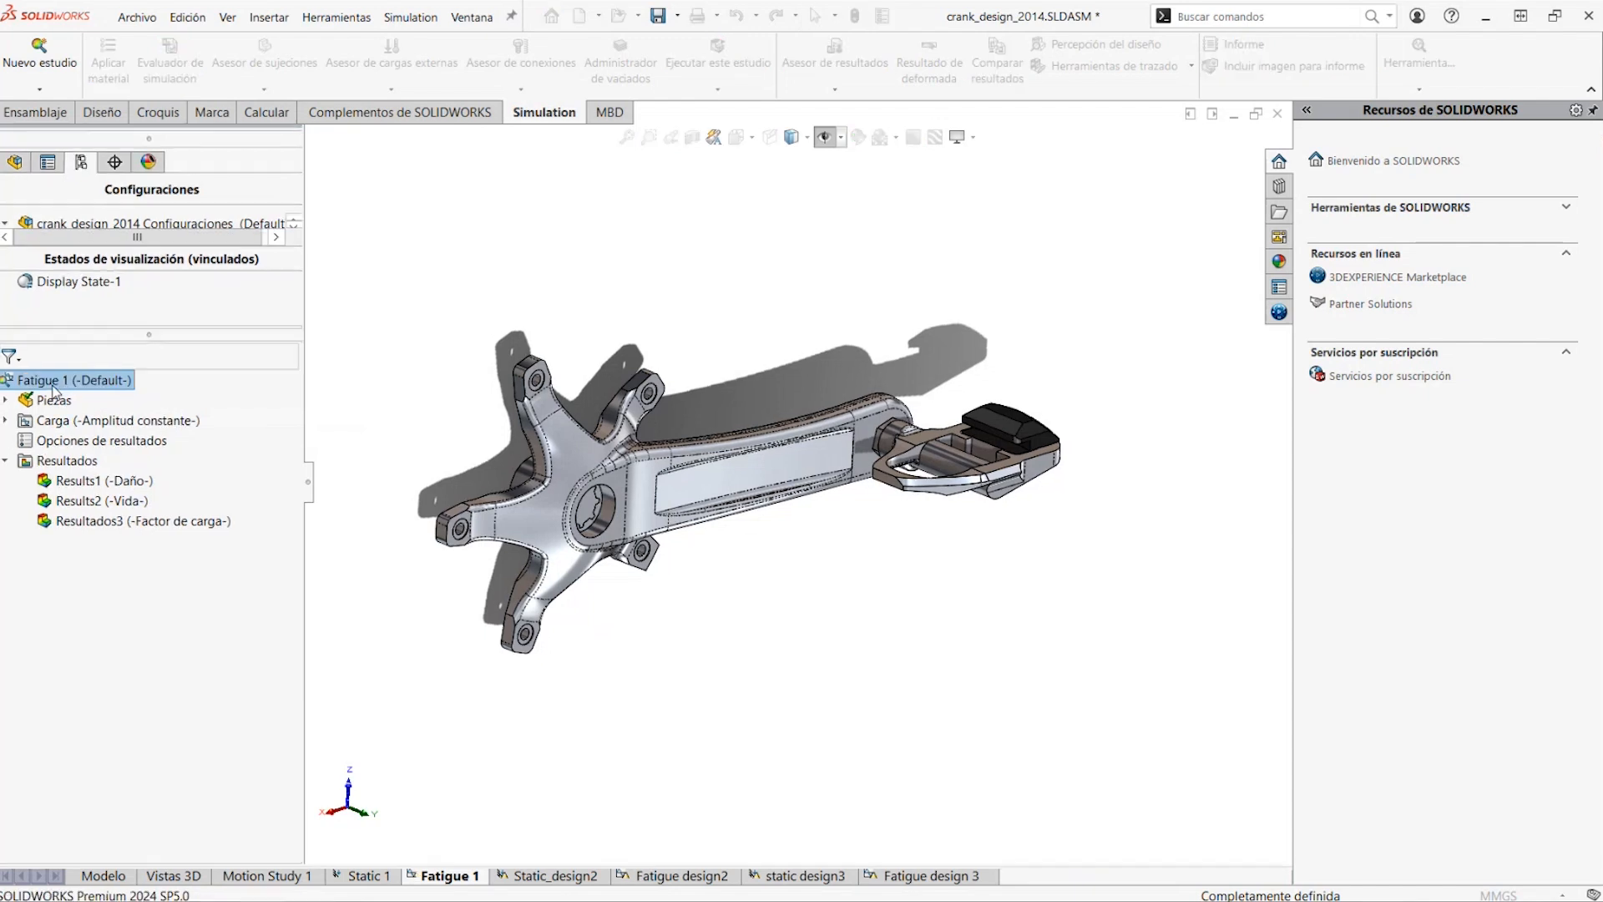
Inspect the cycle count, loading type and associated study in the Event-1 definition of the constant amplitude load
{"action": "left_click", "coordinate": [5, 420]}
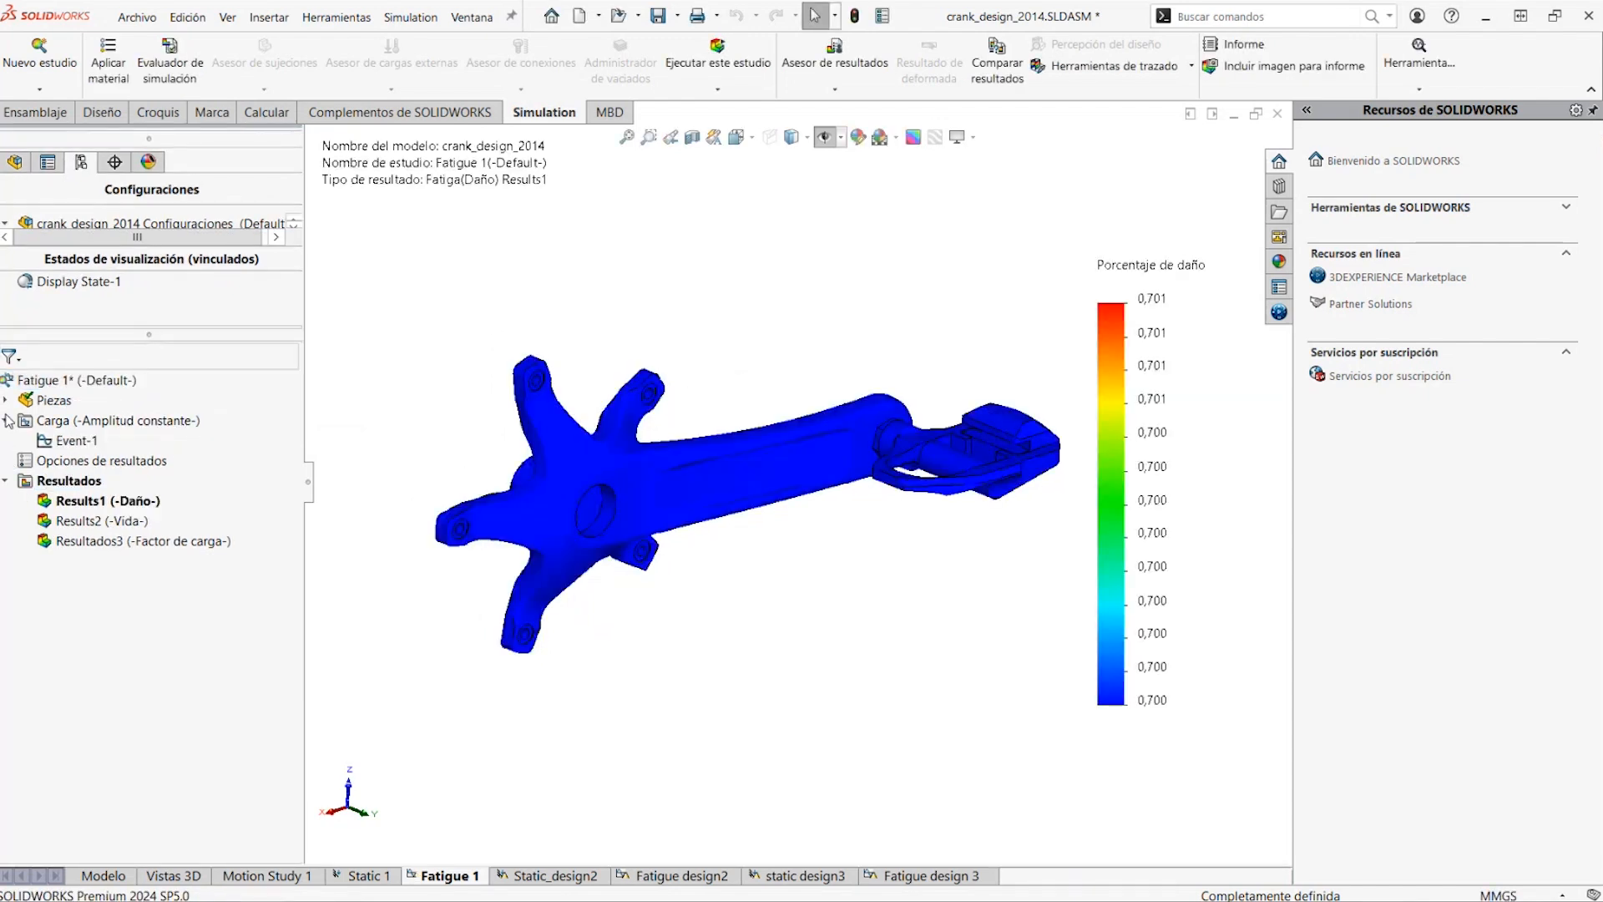
{"action": "right_click", "coordinate": [71, 441]}
{"action": "left_click", "coordinate": [126, 484]}
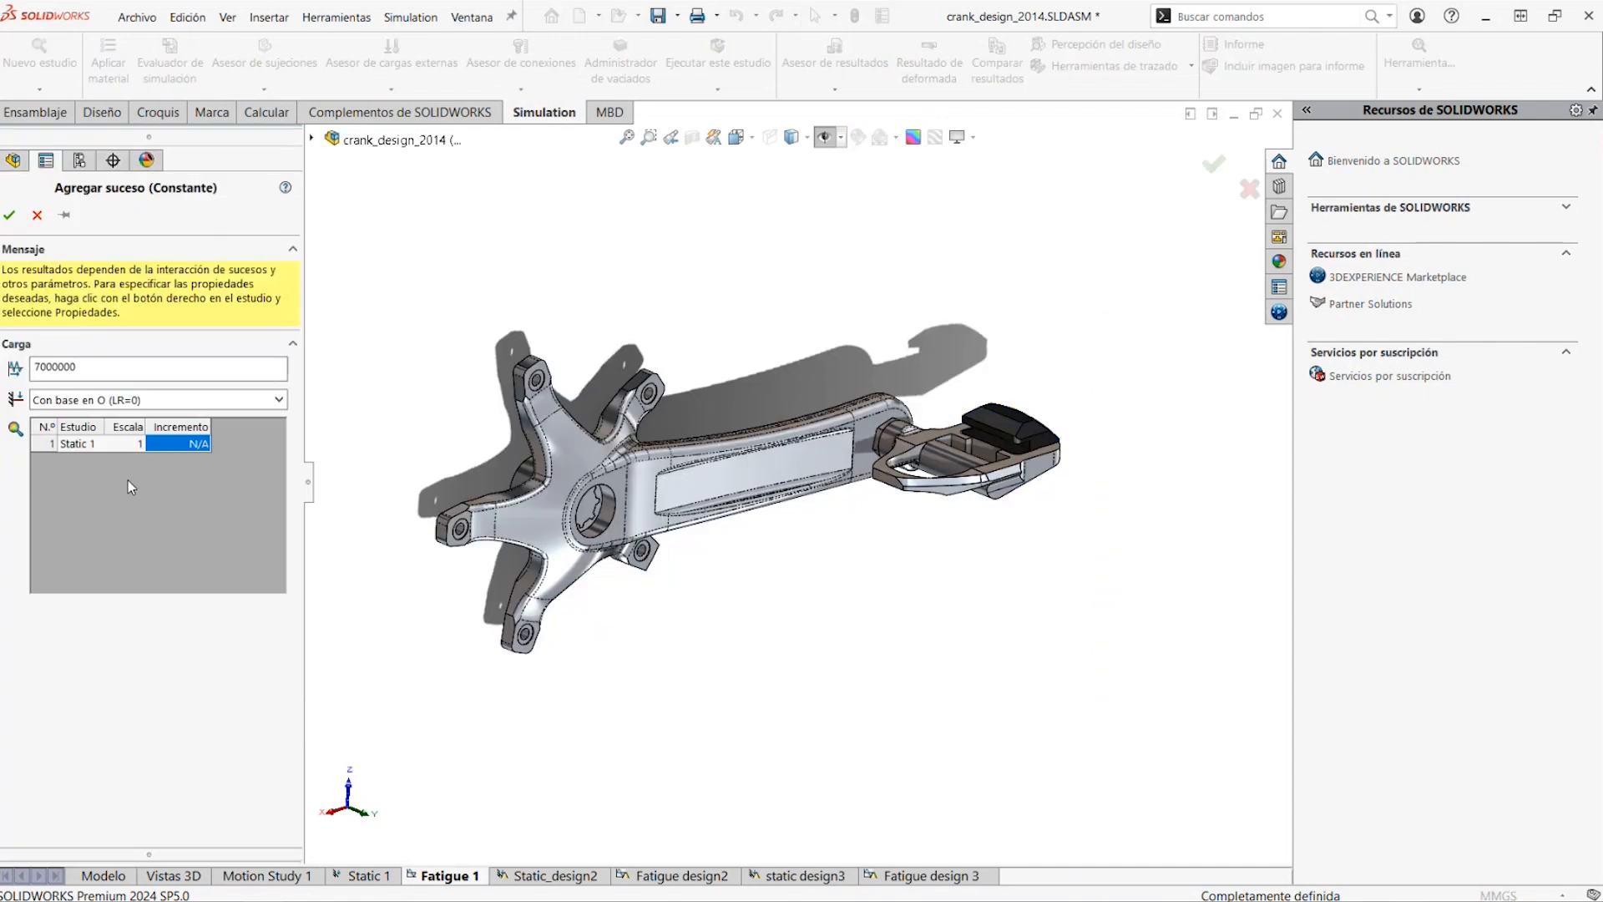
{"action": "left_click", "coordinate": [52, 371]}
{"action": "left_click", "coordinate": [9, 216]}
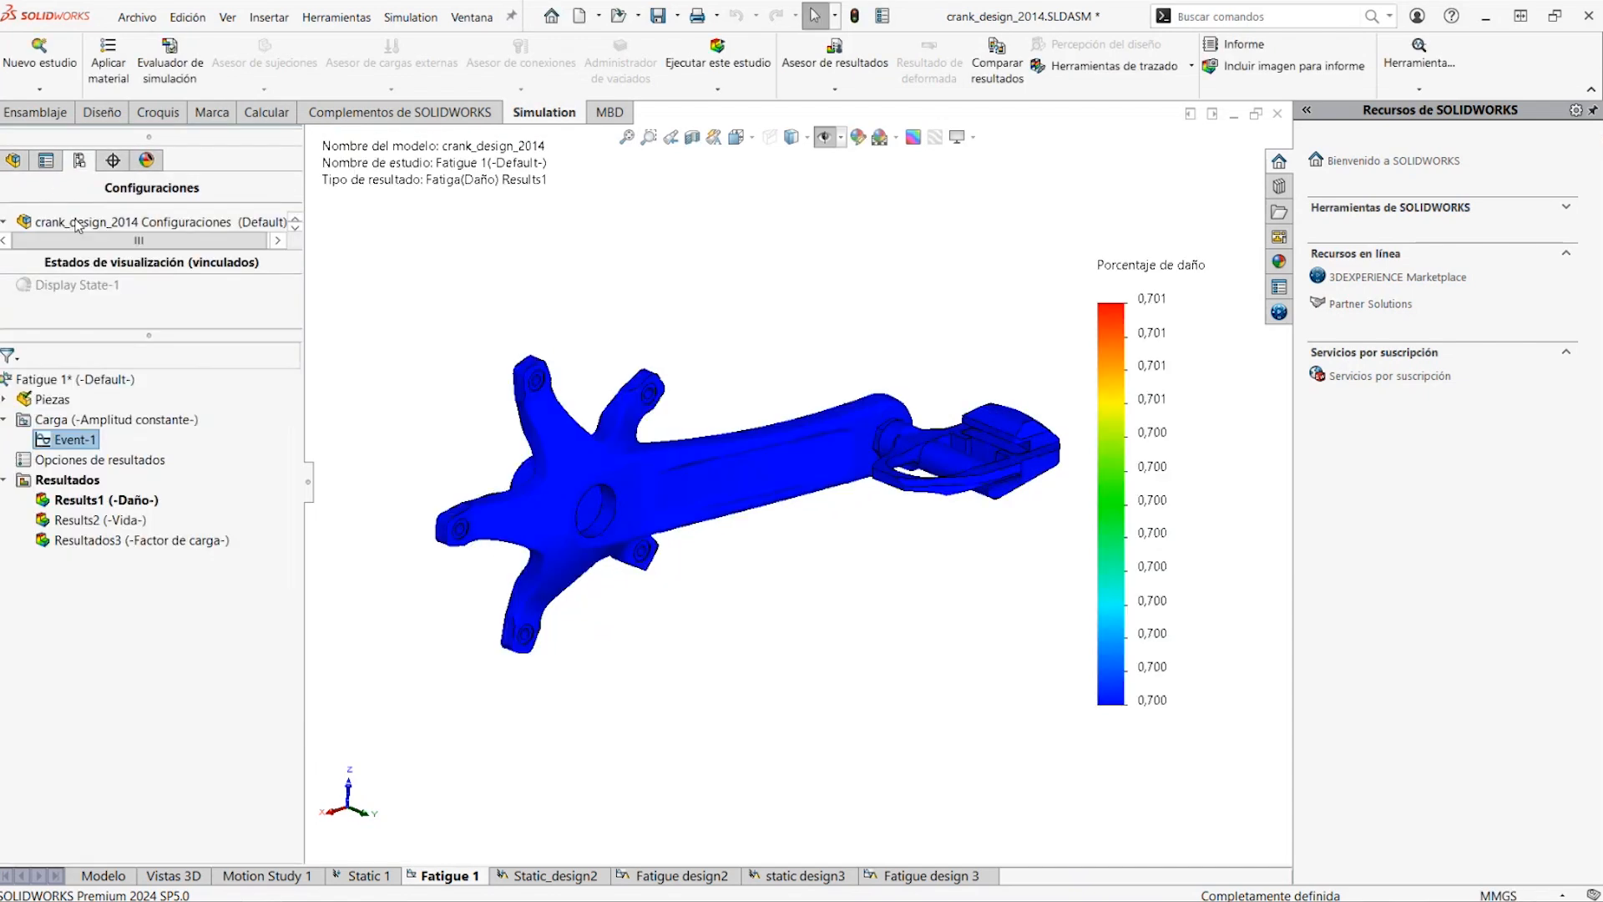
Display the Results2 life plot and the Results1 damage plot of the Fatigue 1 study
{"action": "double_click", "coordinate": [100, 523]}
{"action": "double_click", "coordinate": [100, 504]}
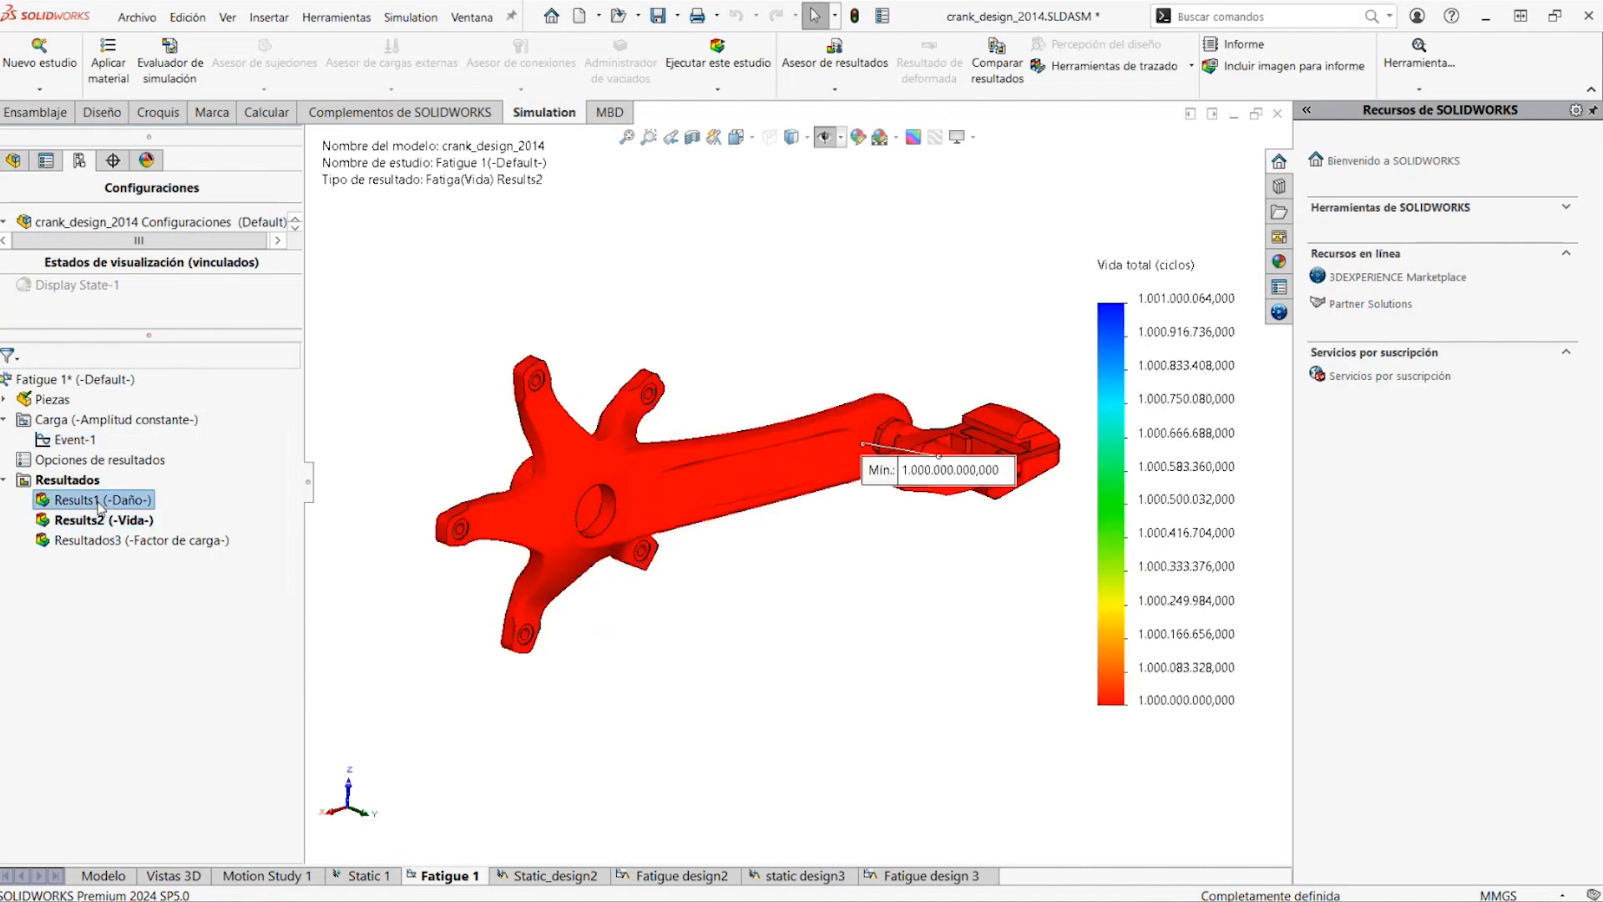
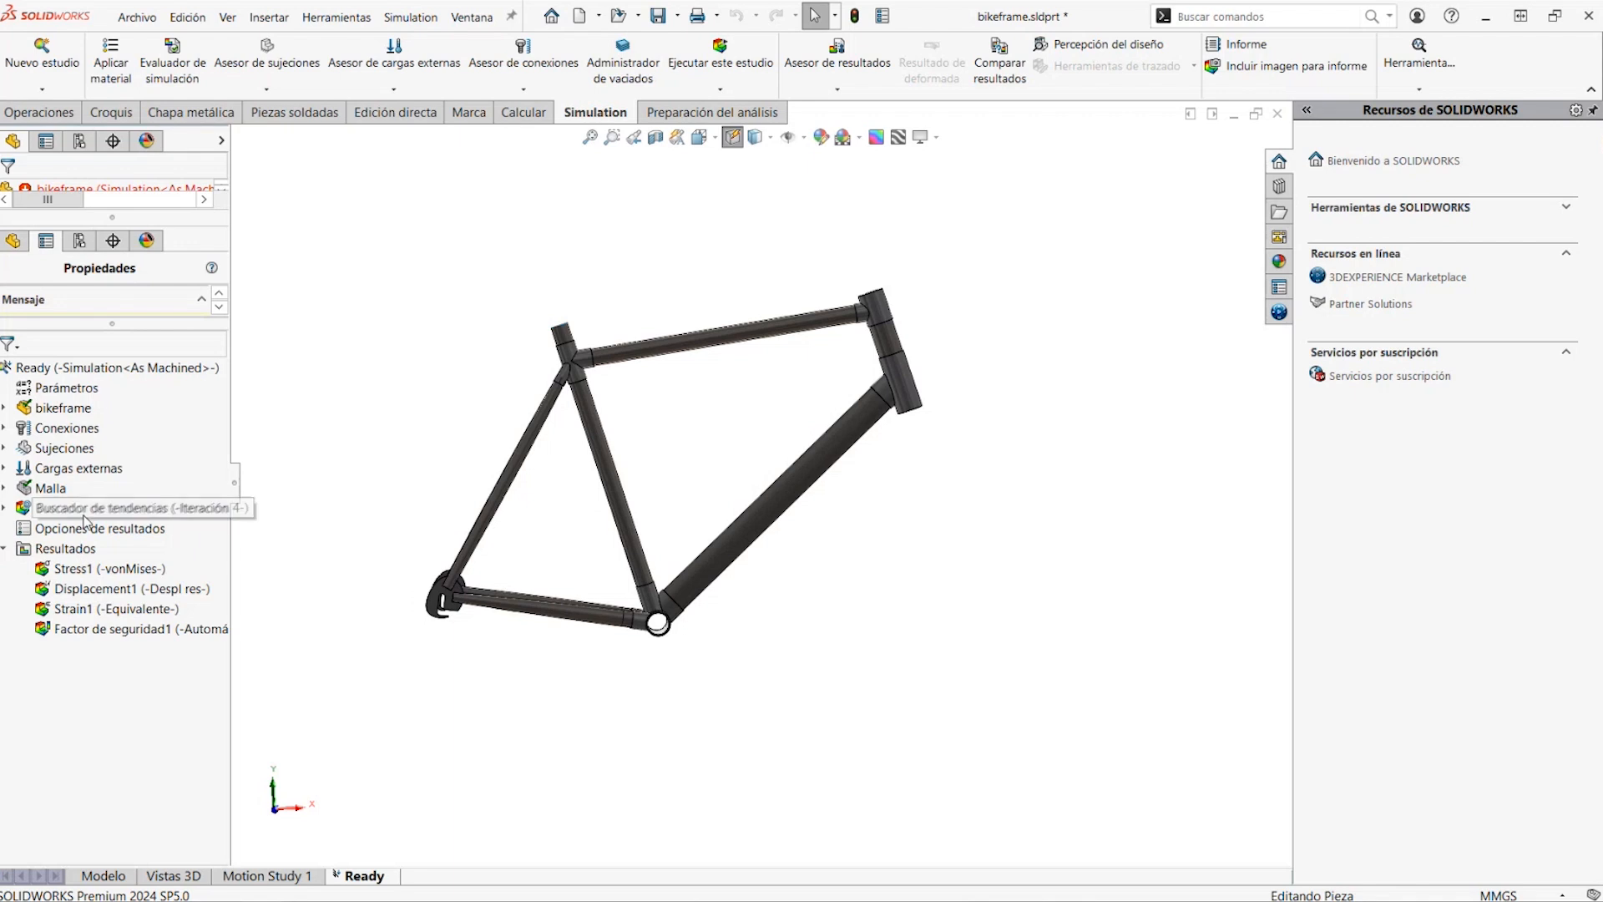
Expand the Buscador de tendencias of the Ready study and delete Iteración 2 with its data
{"action": "right_click", "coordinate": [83, 509]}
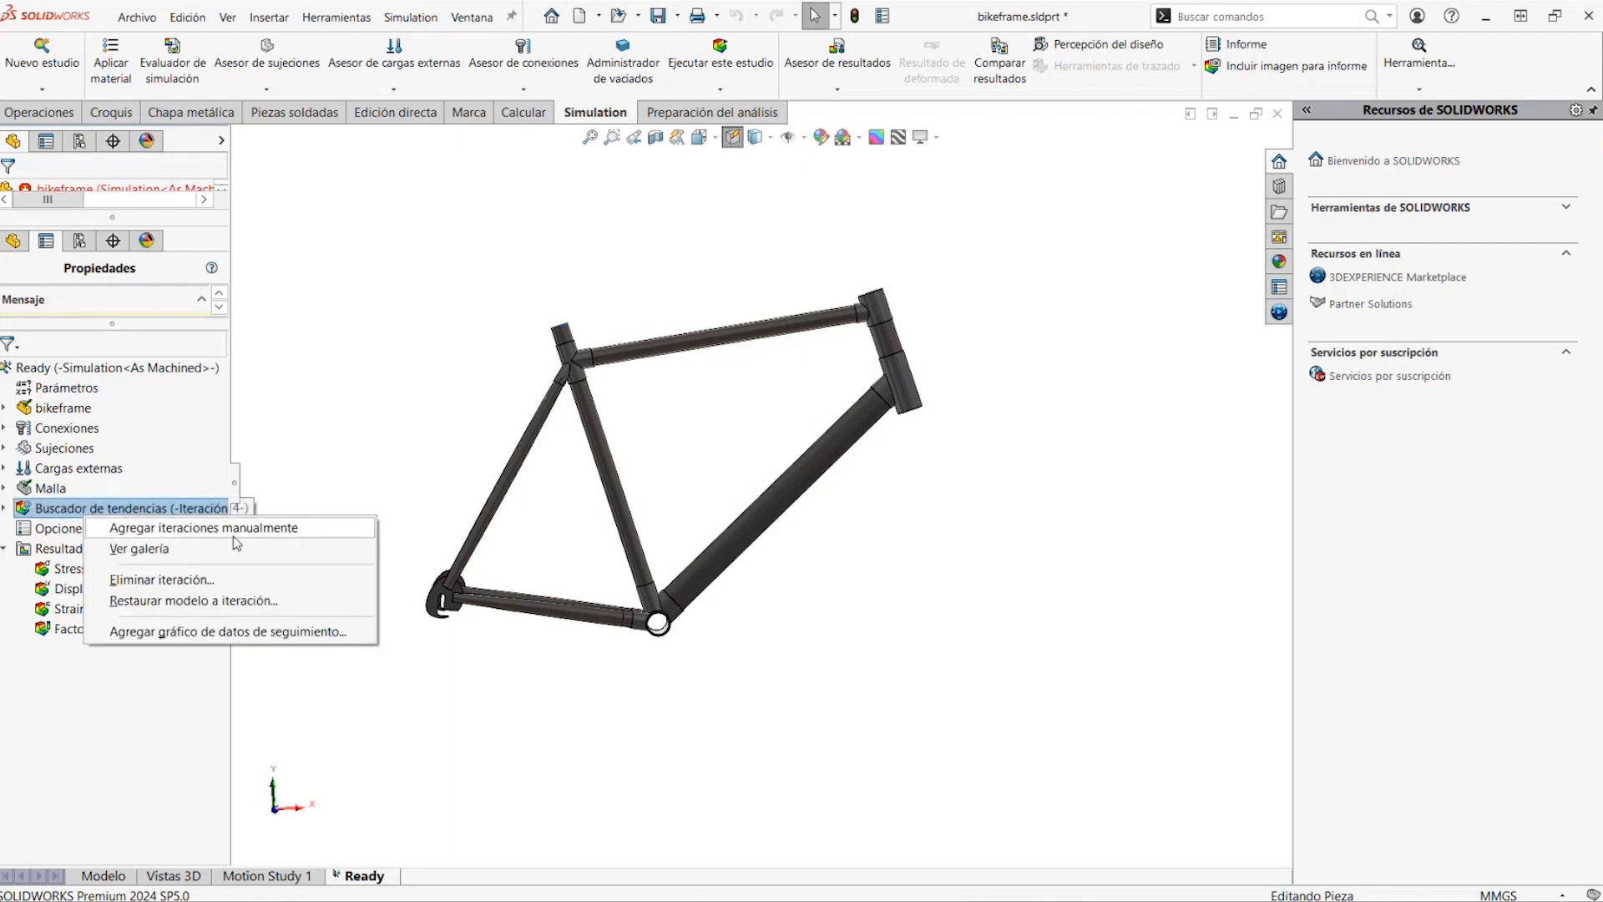
{"action": "left_click", "coordinate": [8, 511]}
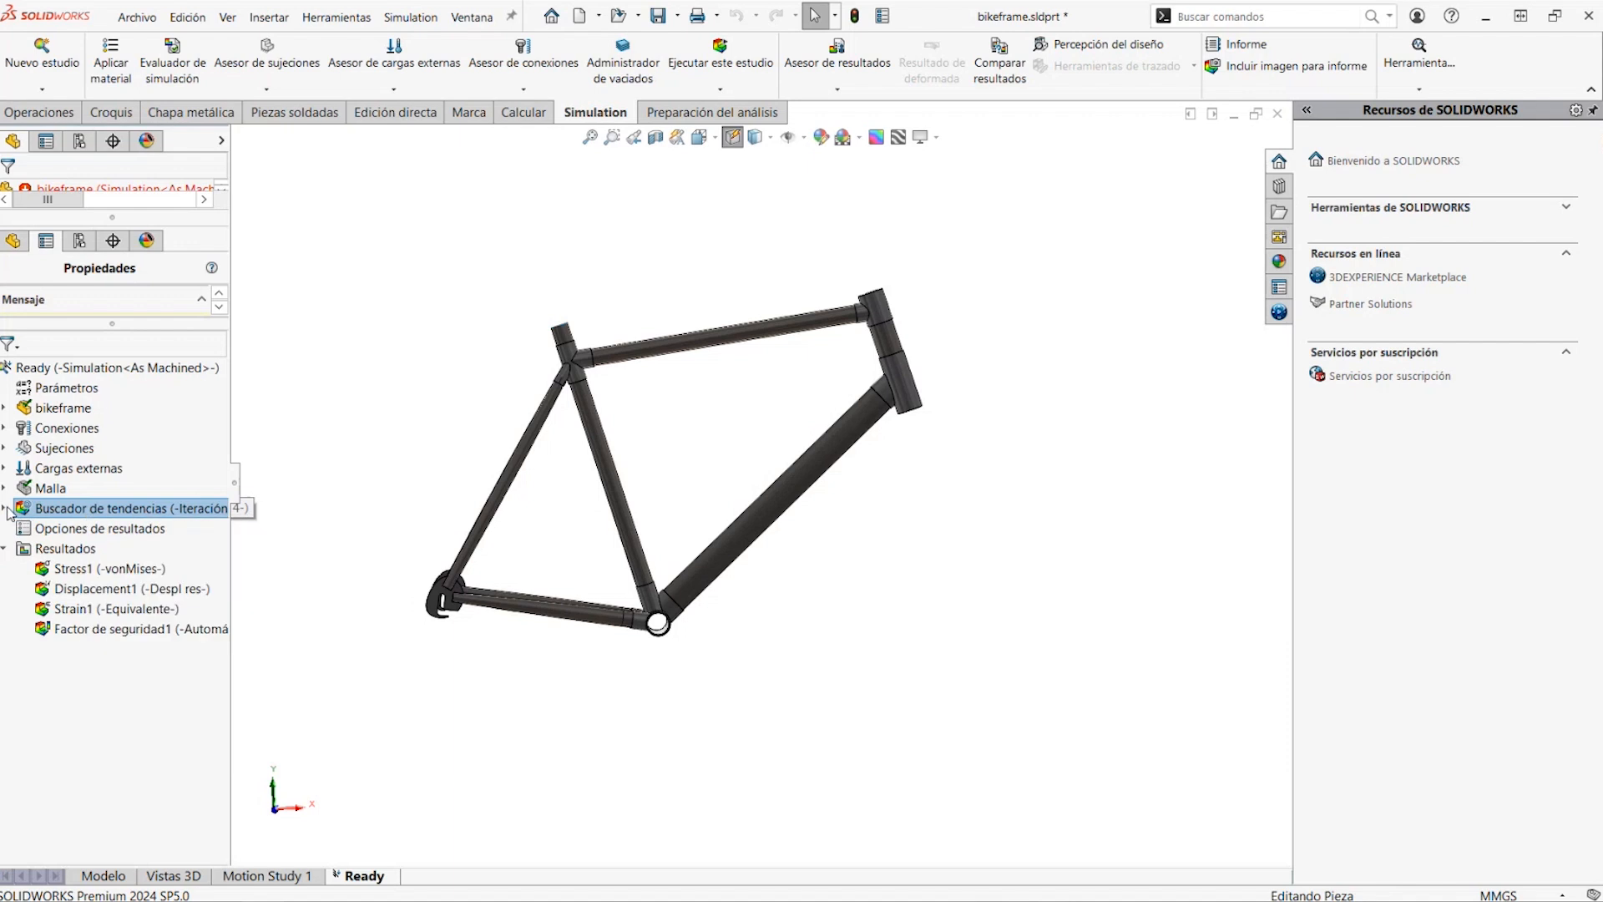
{"action": "left_click", "coordinate": [5, 509]}
{"action": "left_click", "coordinate": [83, 550]}
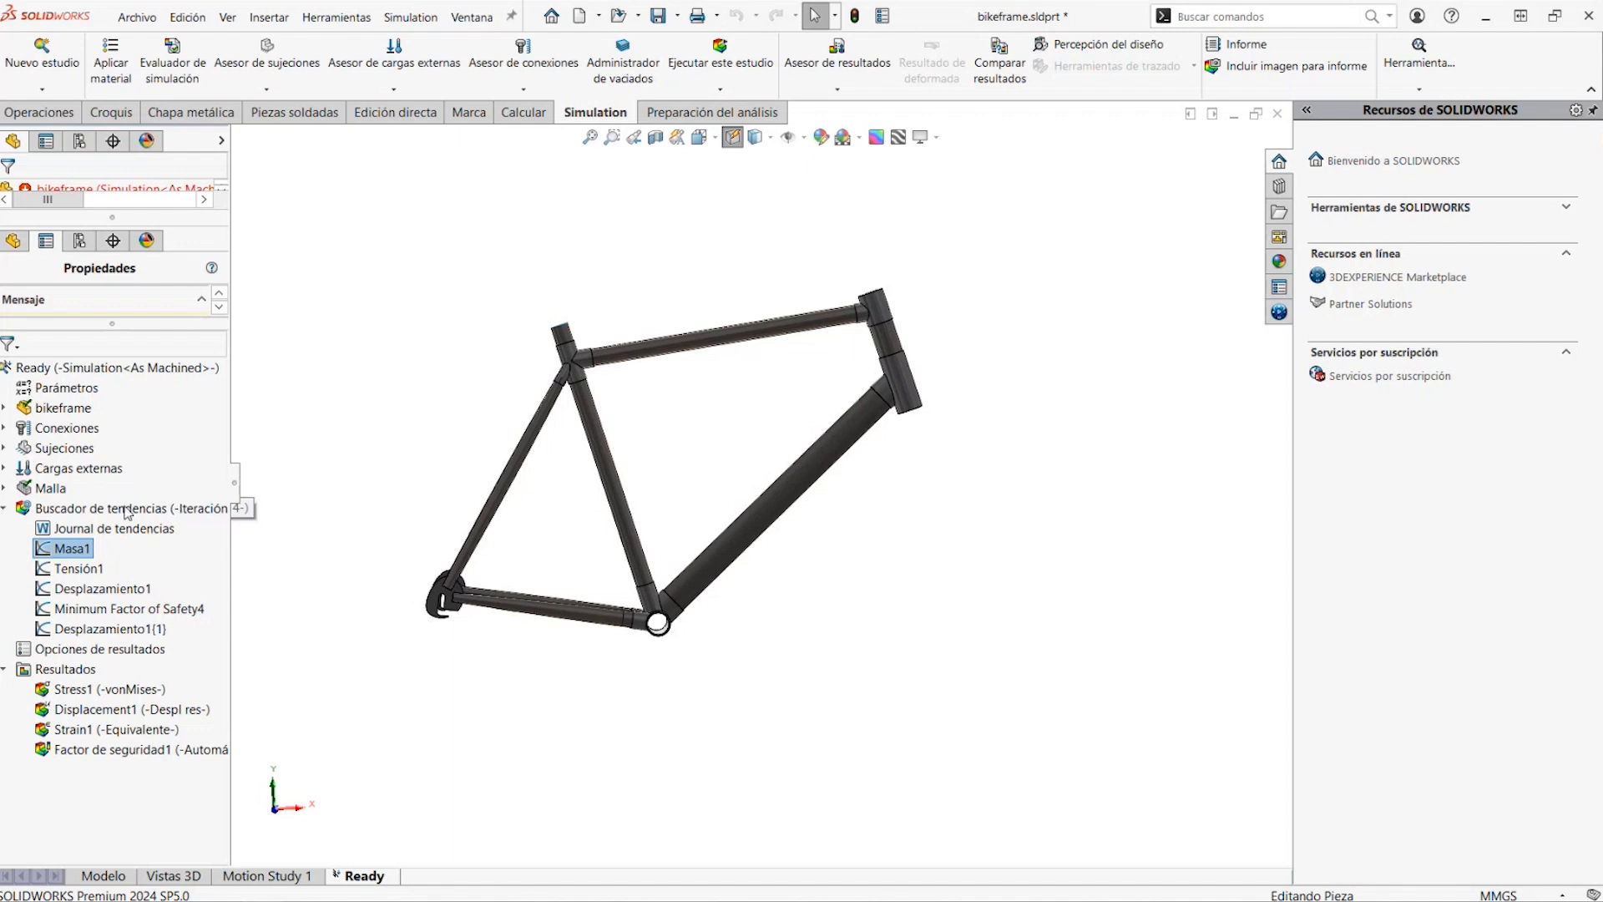
{"action": "left_click", "coordinate": [83, 511]}
{"action": "right_click", "coordinate": [100, 516]}
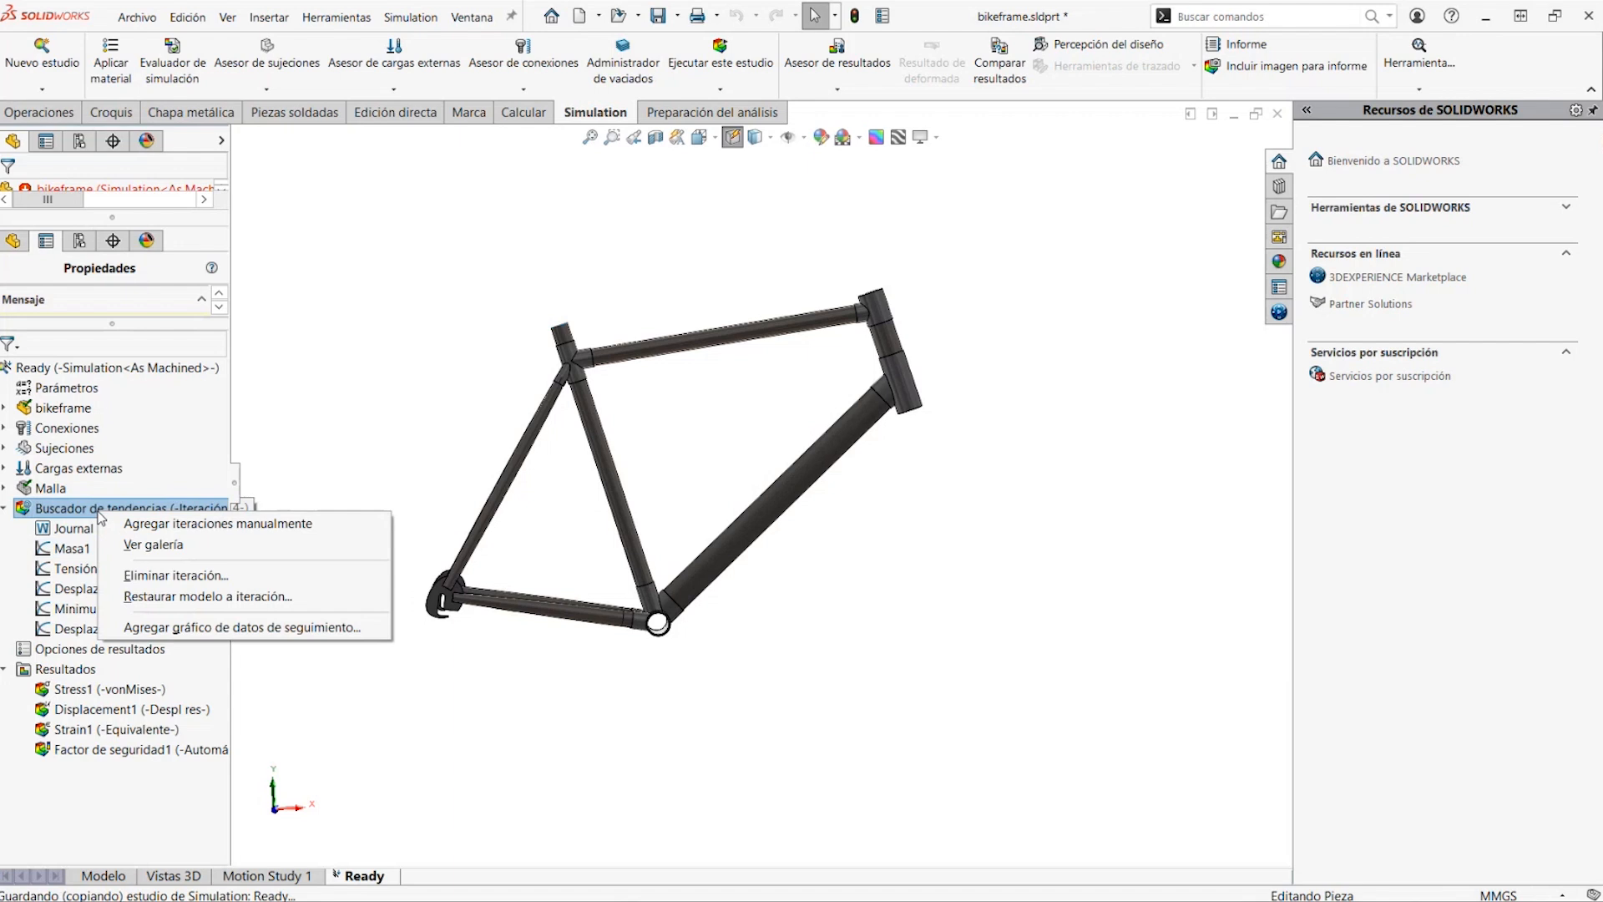
{"action": "left_click", "coordinate": [167, 575]}
{"action": "left_click", "coordinate": [726, 460]}
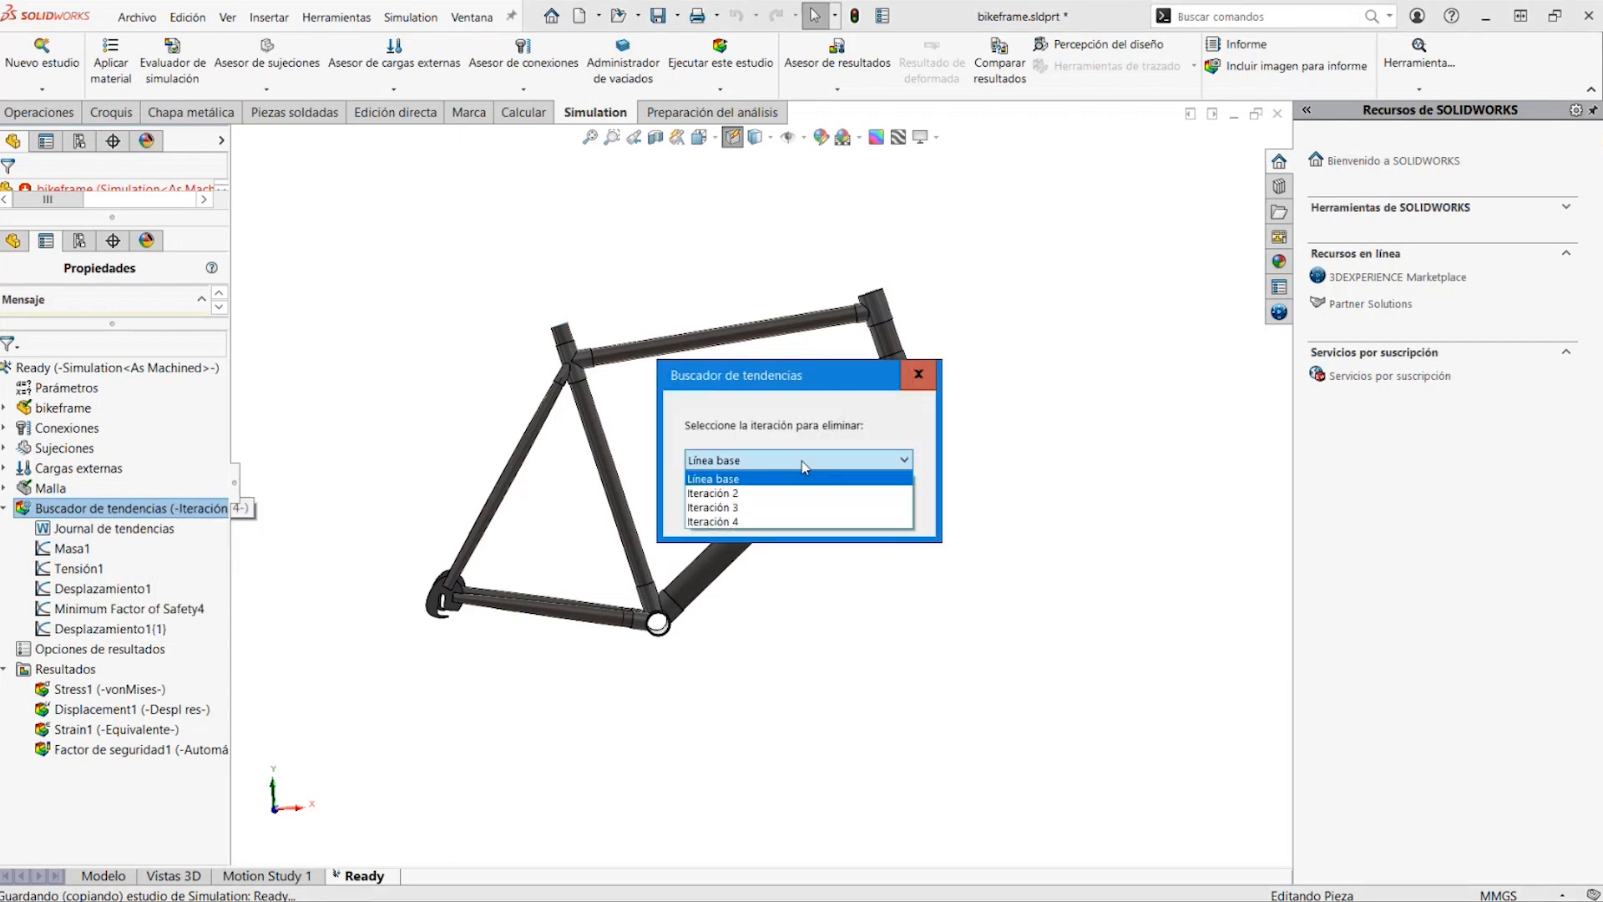
{"action": "left_click", "coordinate": [714, 493]}
{"action": "left_click", "coordinate": [764, 501]}
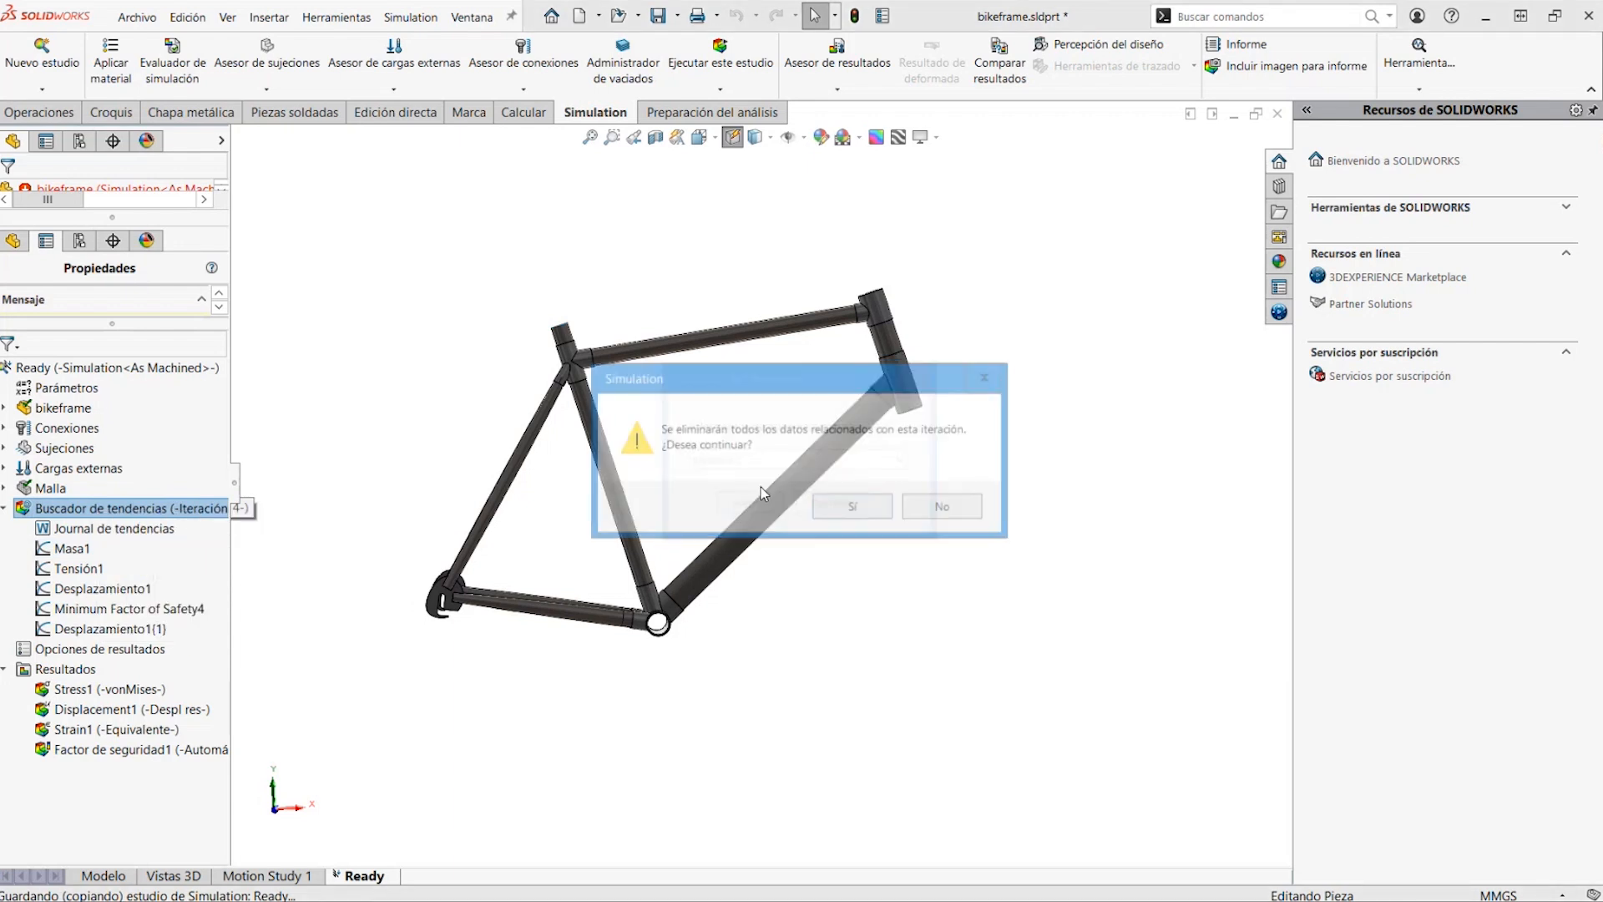
{"action": "left_click", "coordinate": [868, 506]}
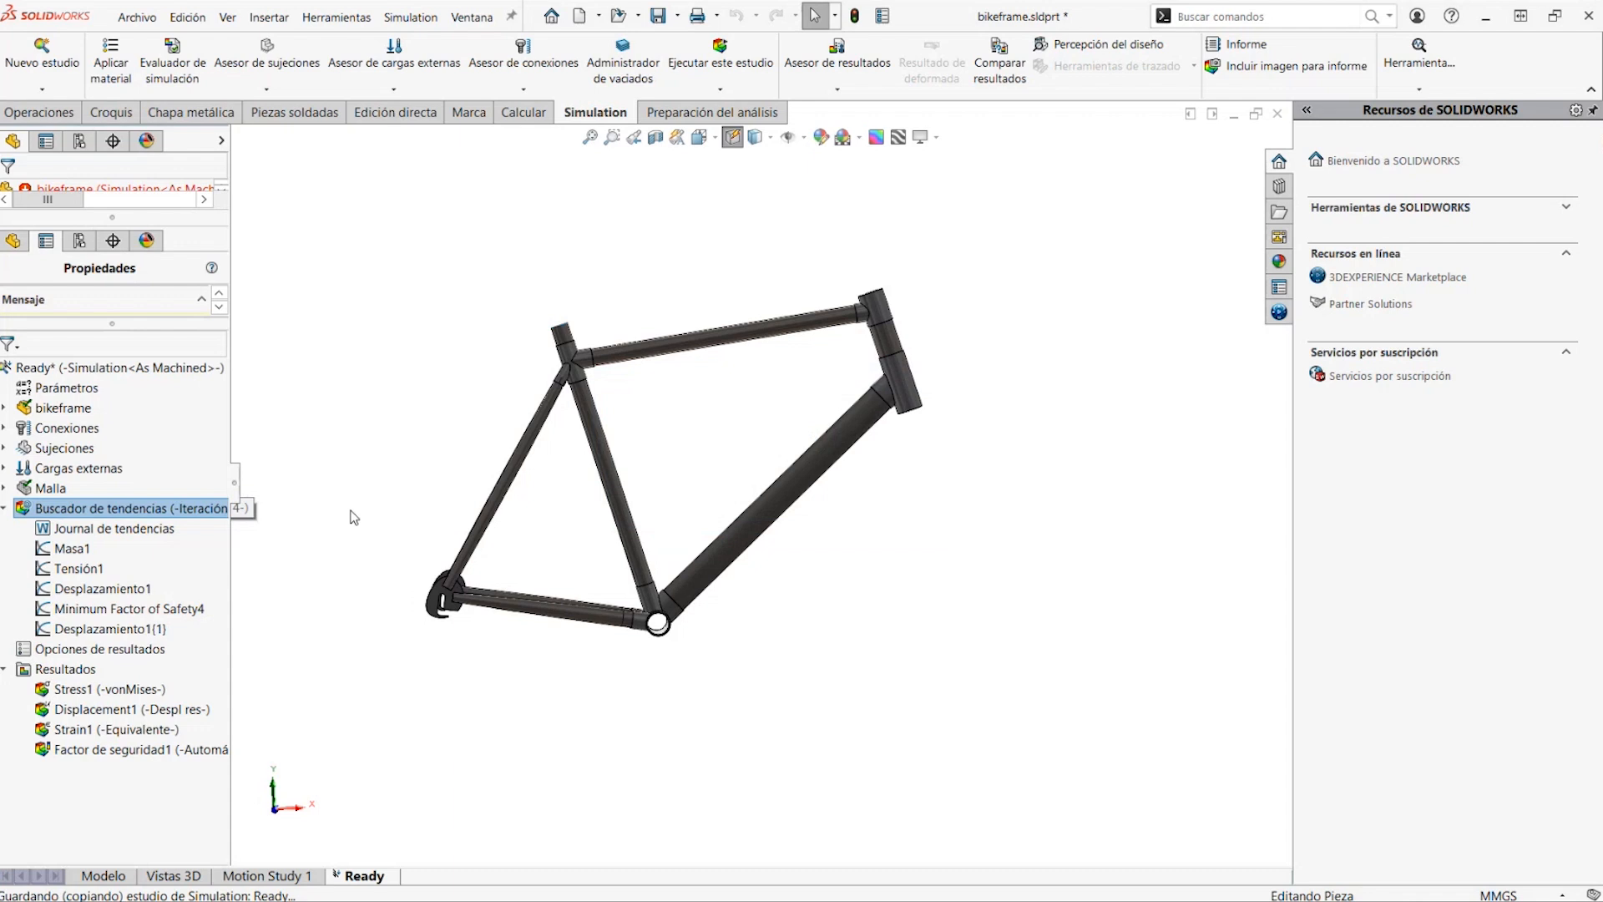
Delete Iteración 3 and all its data from the Buscador de tendencias
{"action": "right_click", "coordinate": [211, 519]}
{"action": "left_click", "coordinate": [282, 574]}
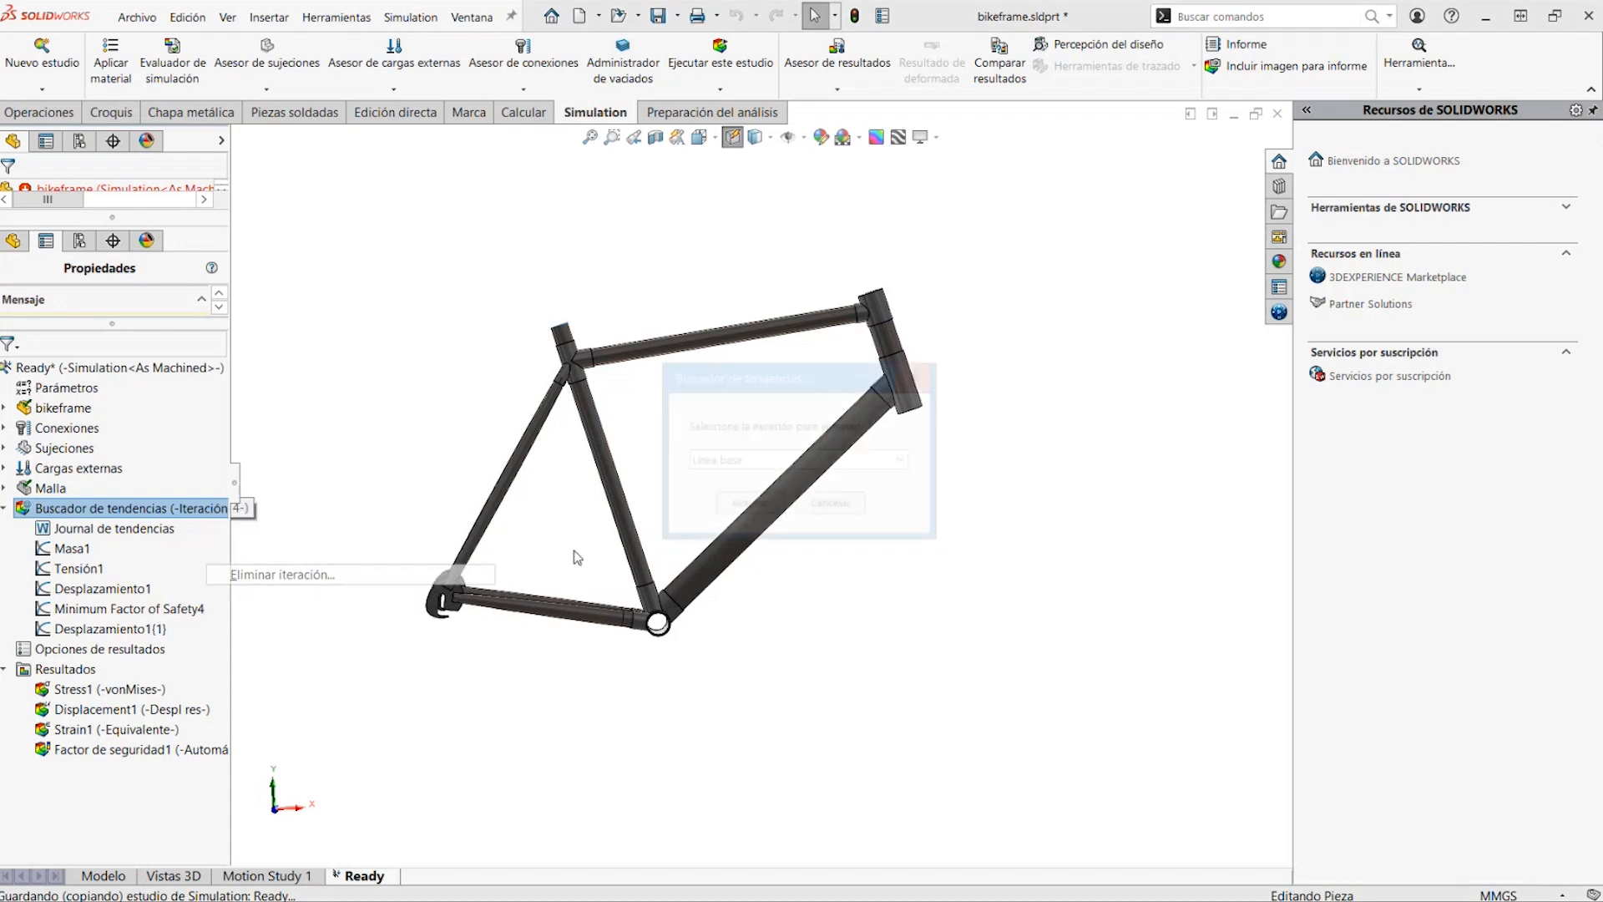
{"action": "left_click", "coordinate": [752, 460]}
{"action": "left_click", "coordinate": [712, 493]}
{"action": "left_click", "coordinate": [751, 505]}
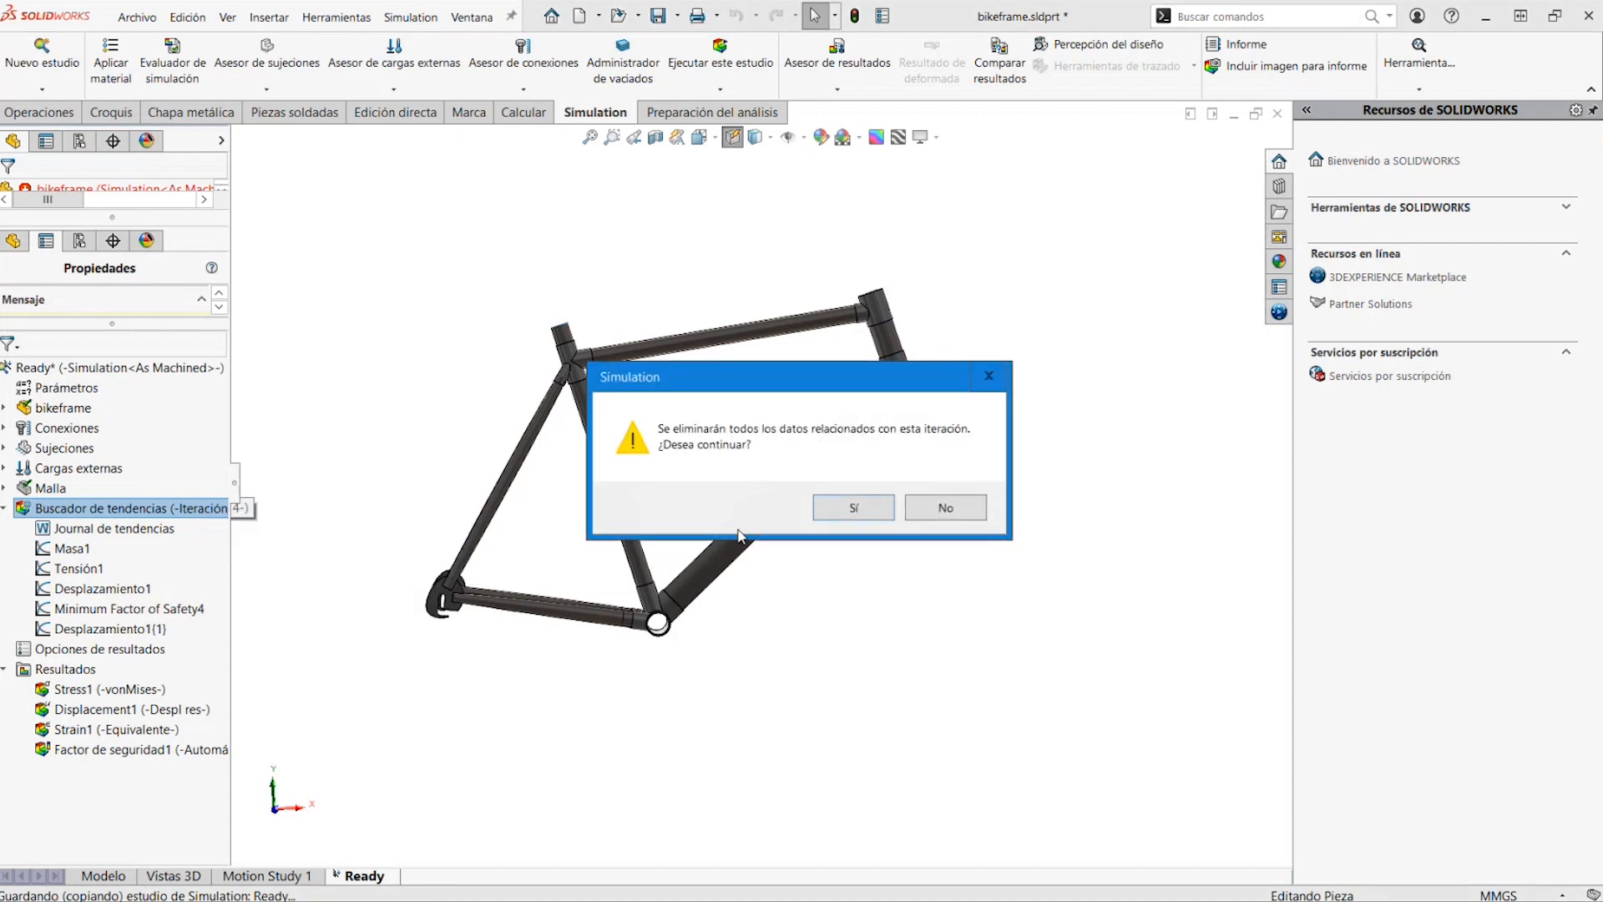
{"action": "left_click", "coordinate": [854, 508]}
Delete Iteración 4 from the Buscador de tendencias, keeping only the Línea base
{"action": "right_click", "coordinate": [188, 515]}
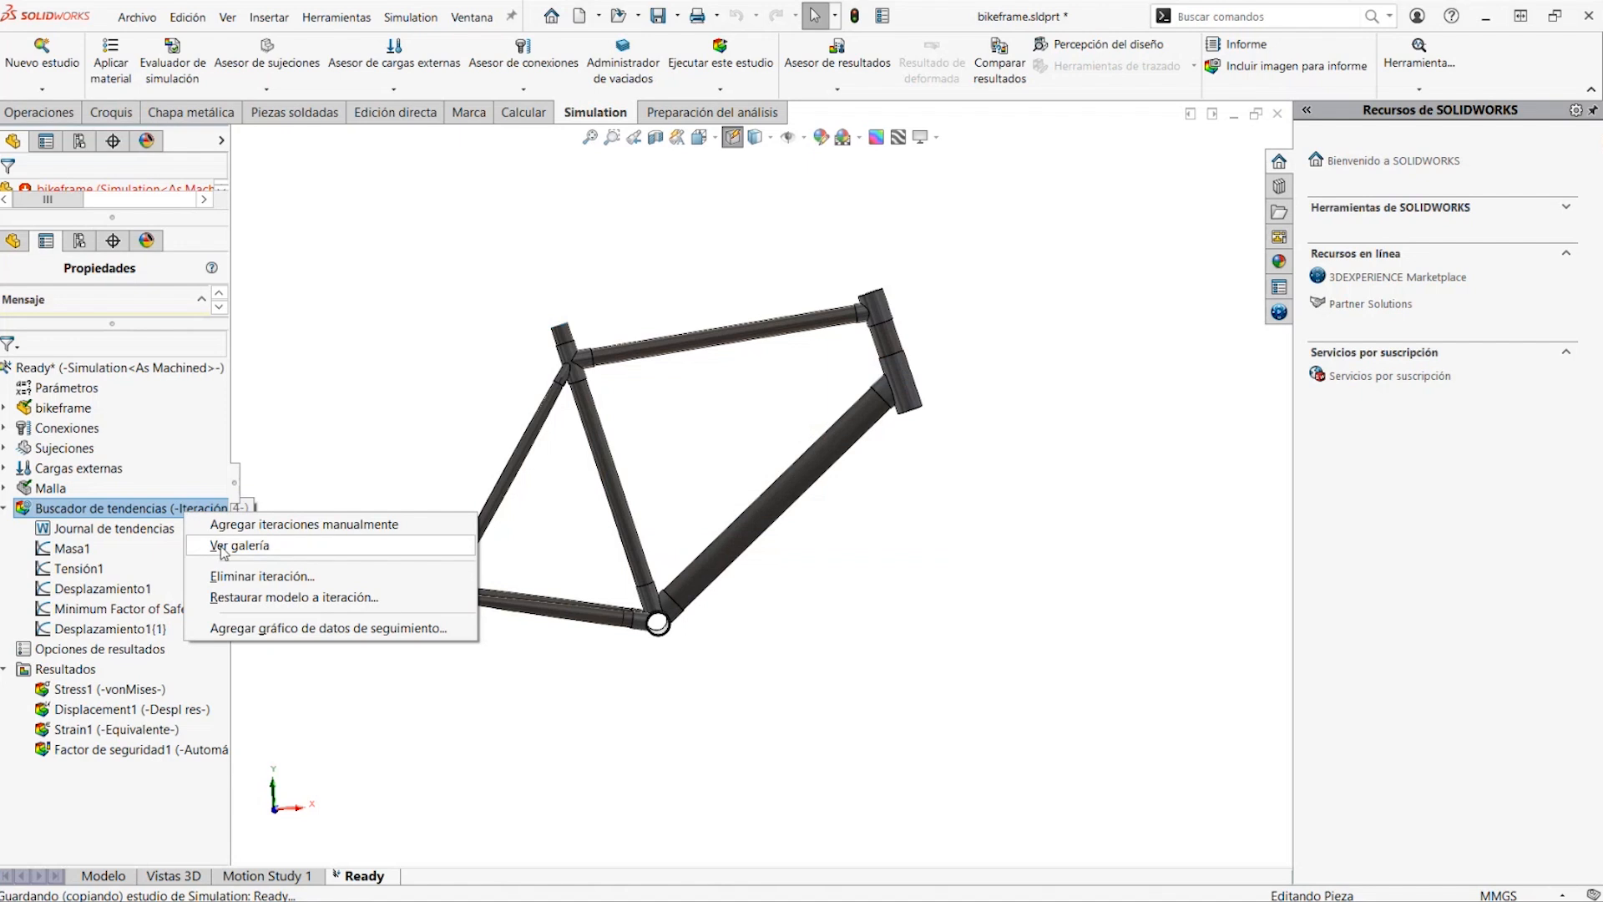
{"action": "left_click", "coordinate": [252, 576]}
{"action": "left_click", "coordinate": [750, 460]}
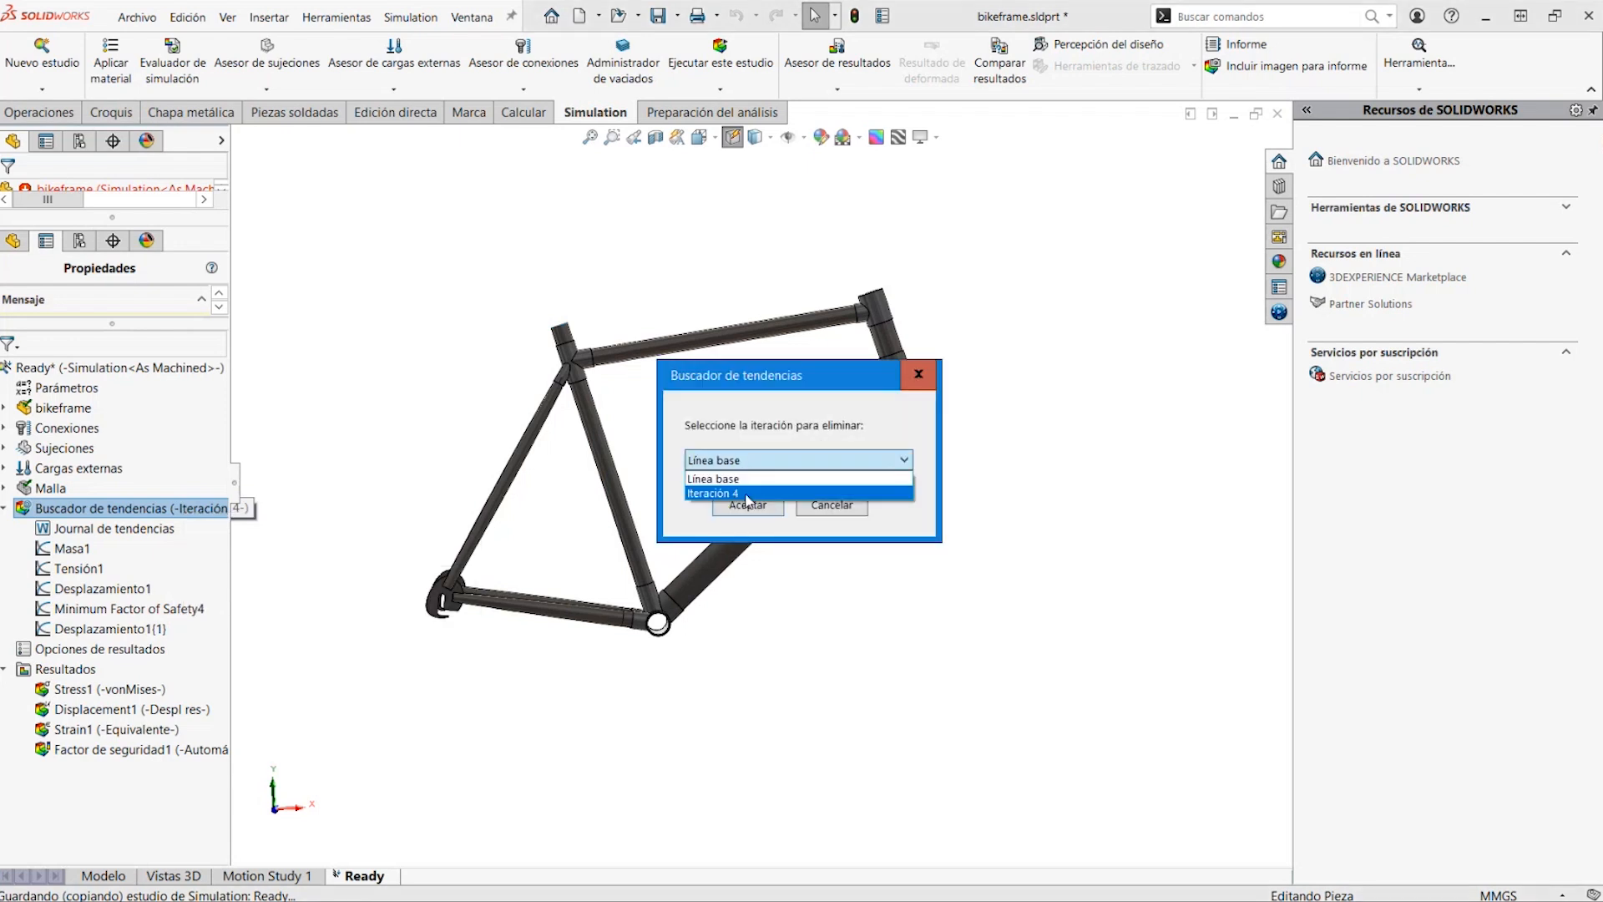
{"action": "left_click", "coordinate": [747, 494]}
{"action": "left_click", "coordinate": [746, 505]}
{"action": "left_click", "coordinate": [848, 511]}
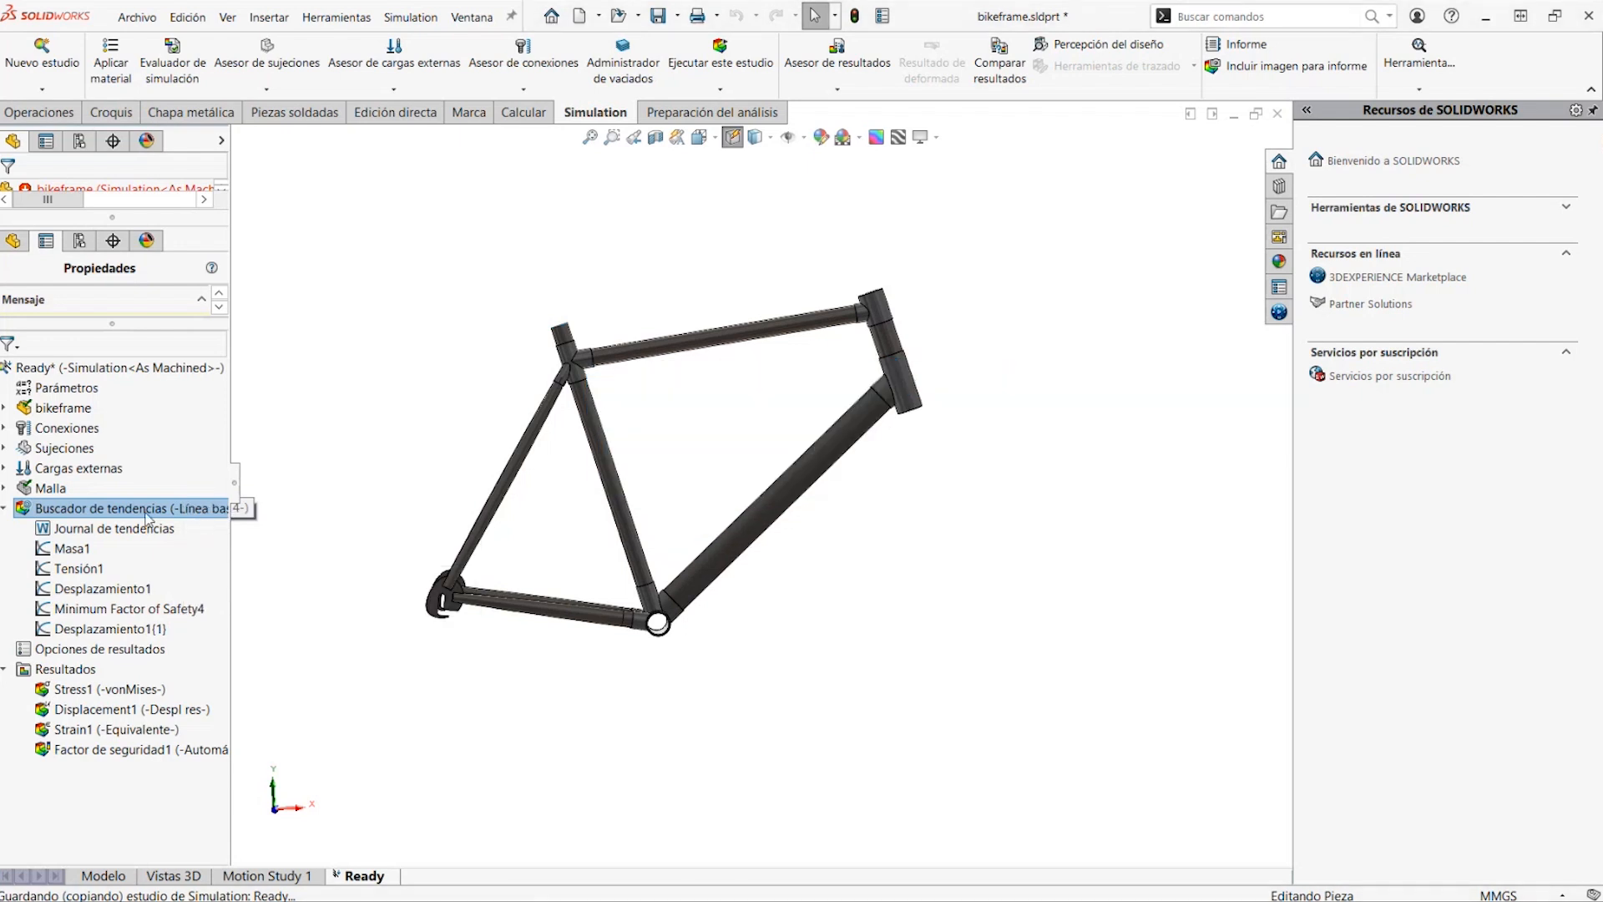
View the Masa1 trend graph, close it, and check the Tensión1 and Desplazamiento1 graphs
{"action": "right_click", "coordinate": [147, 515]}
{"action": "left_click", "coordinate": [80, 548]}
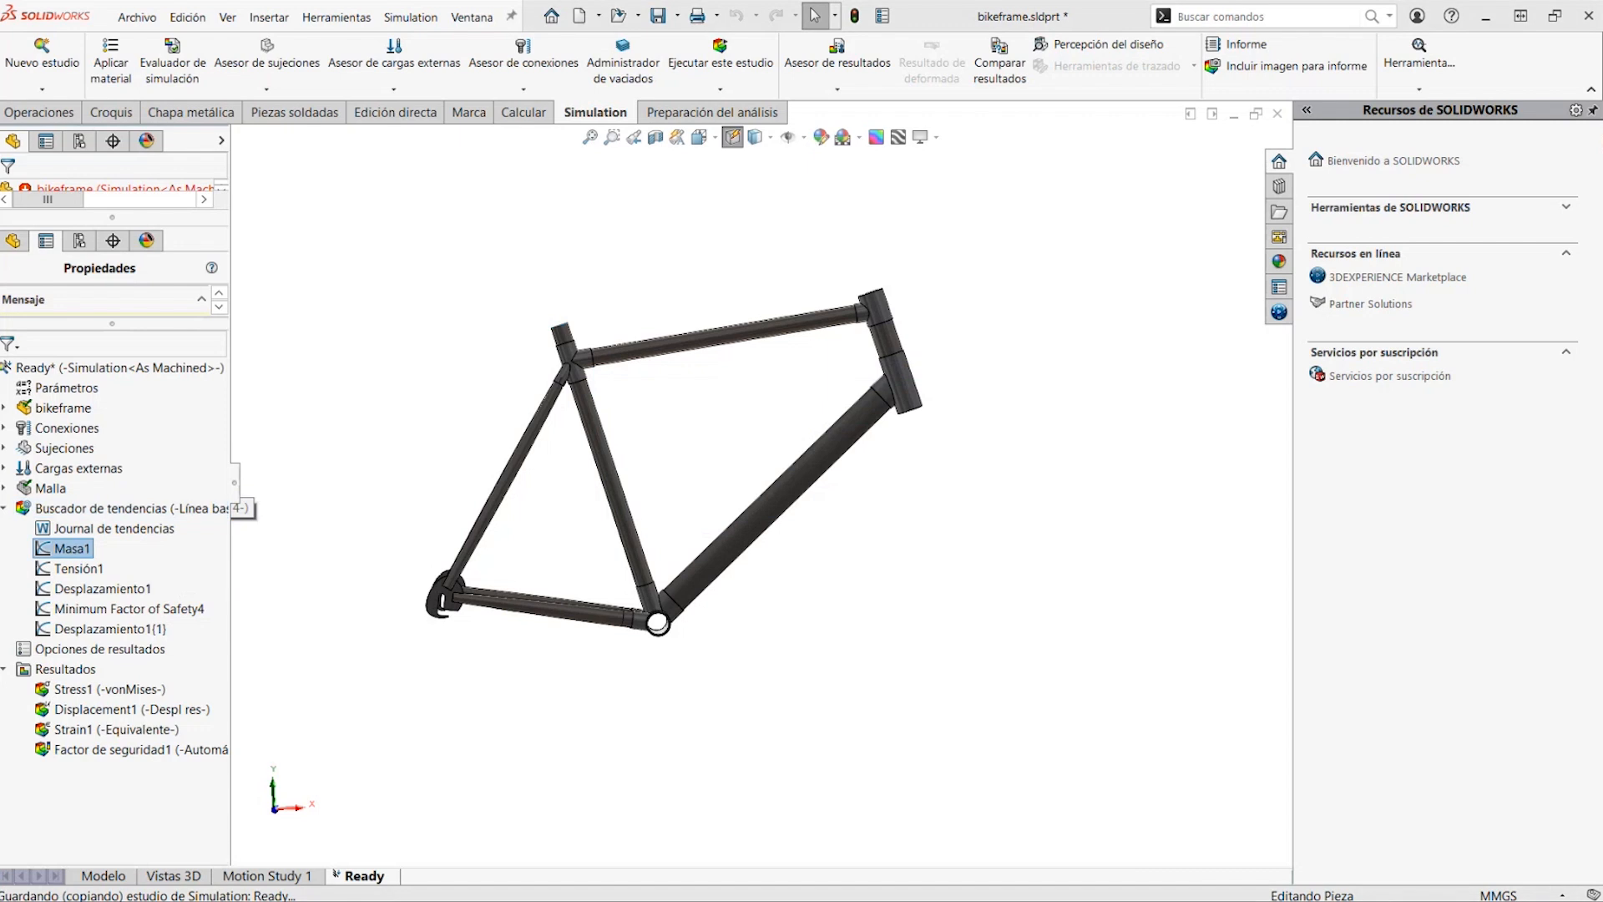
{"action": "left_click_drag", "start_coordinate": [84, 23], "coordinate": [189, 81]}
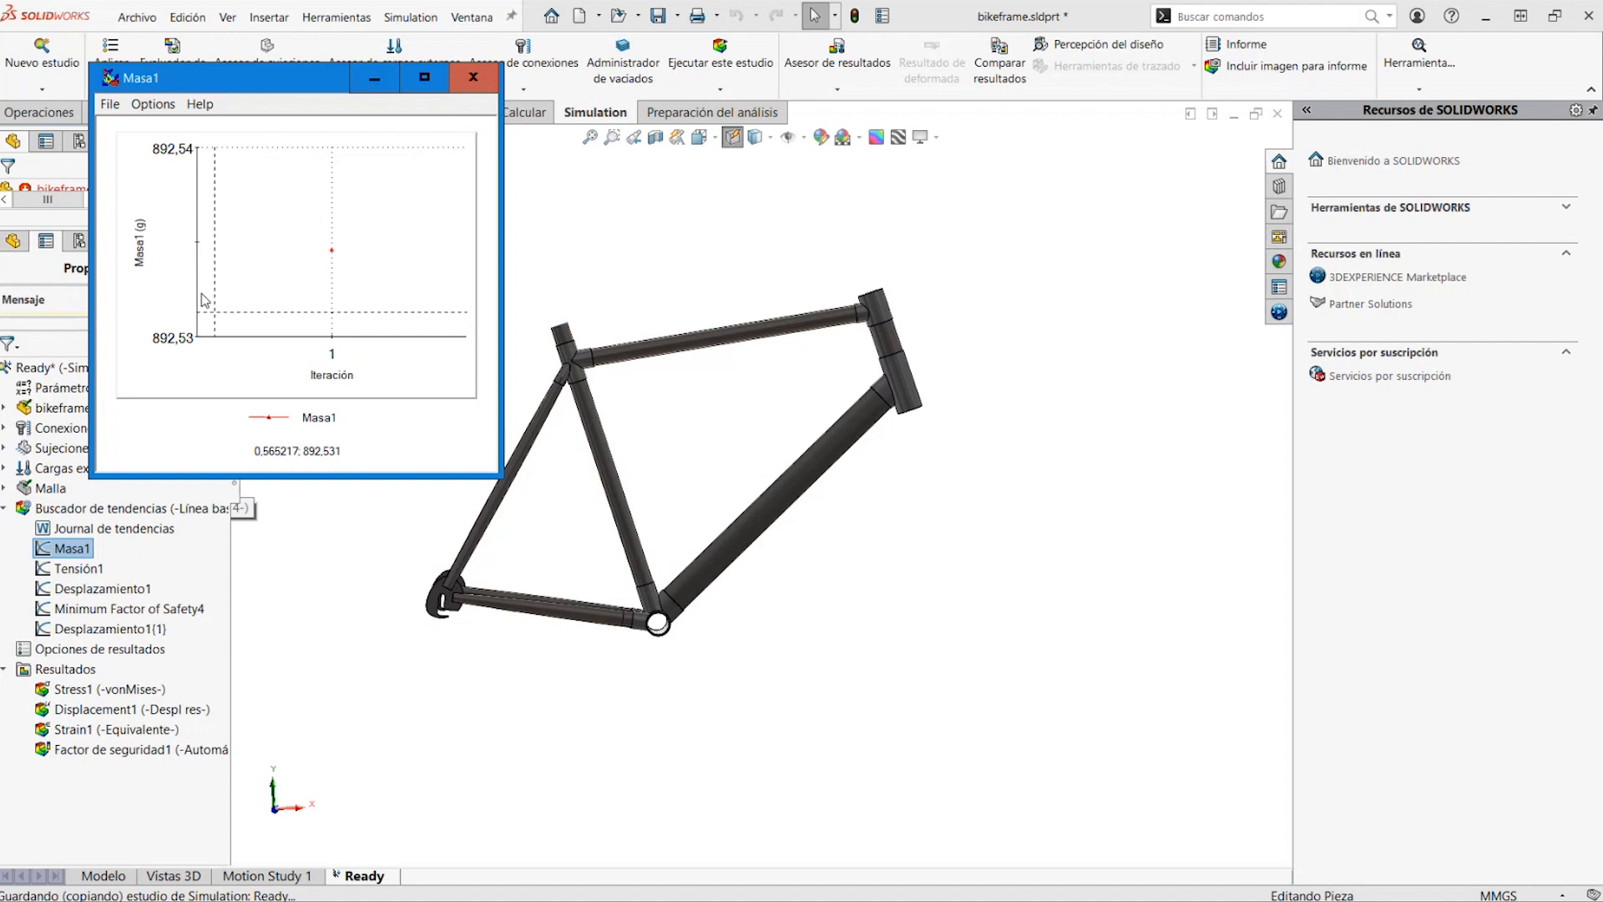
{"action": "left_click", "coordinate": [473, 77]}
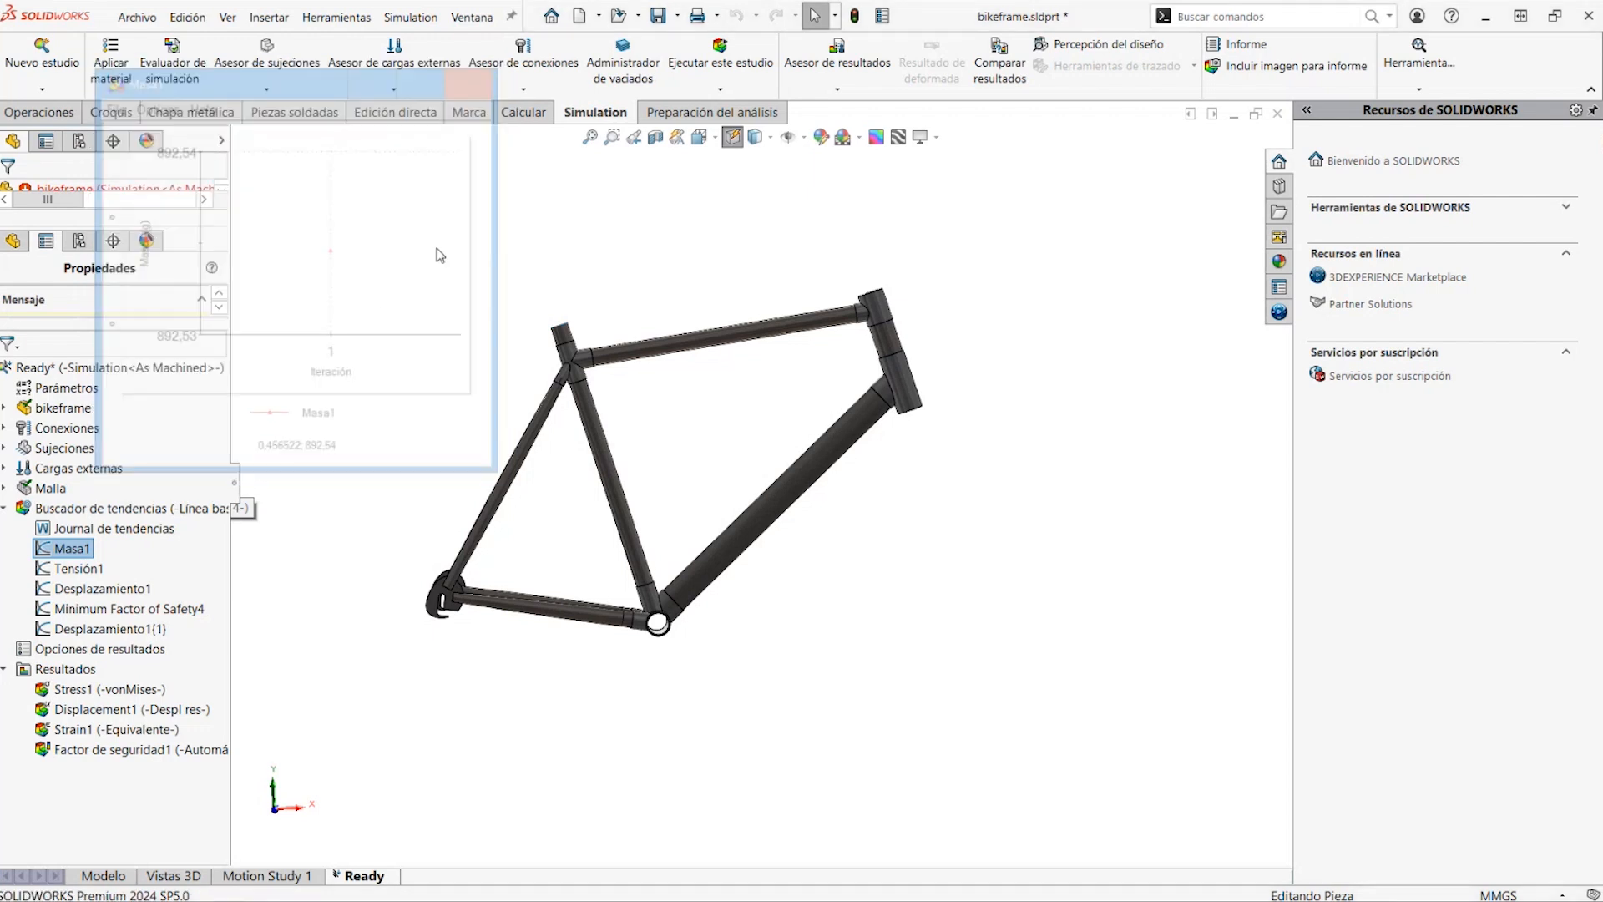
{"action": "left_click", "coordinate": [66, 569]}
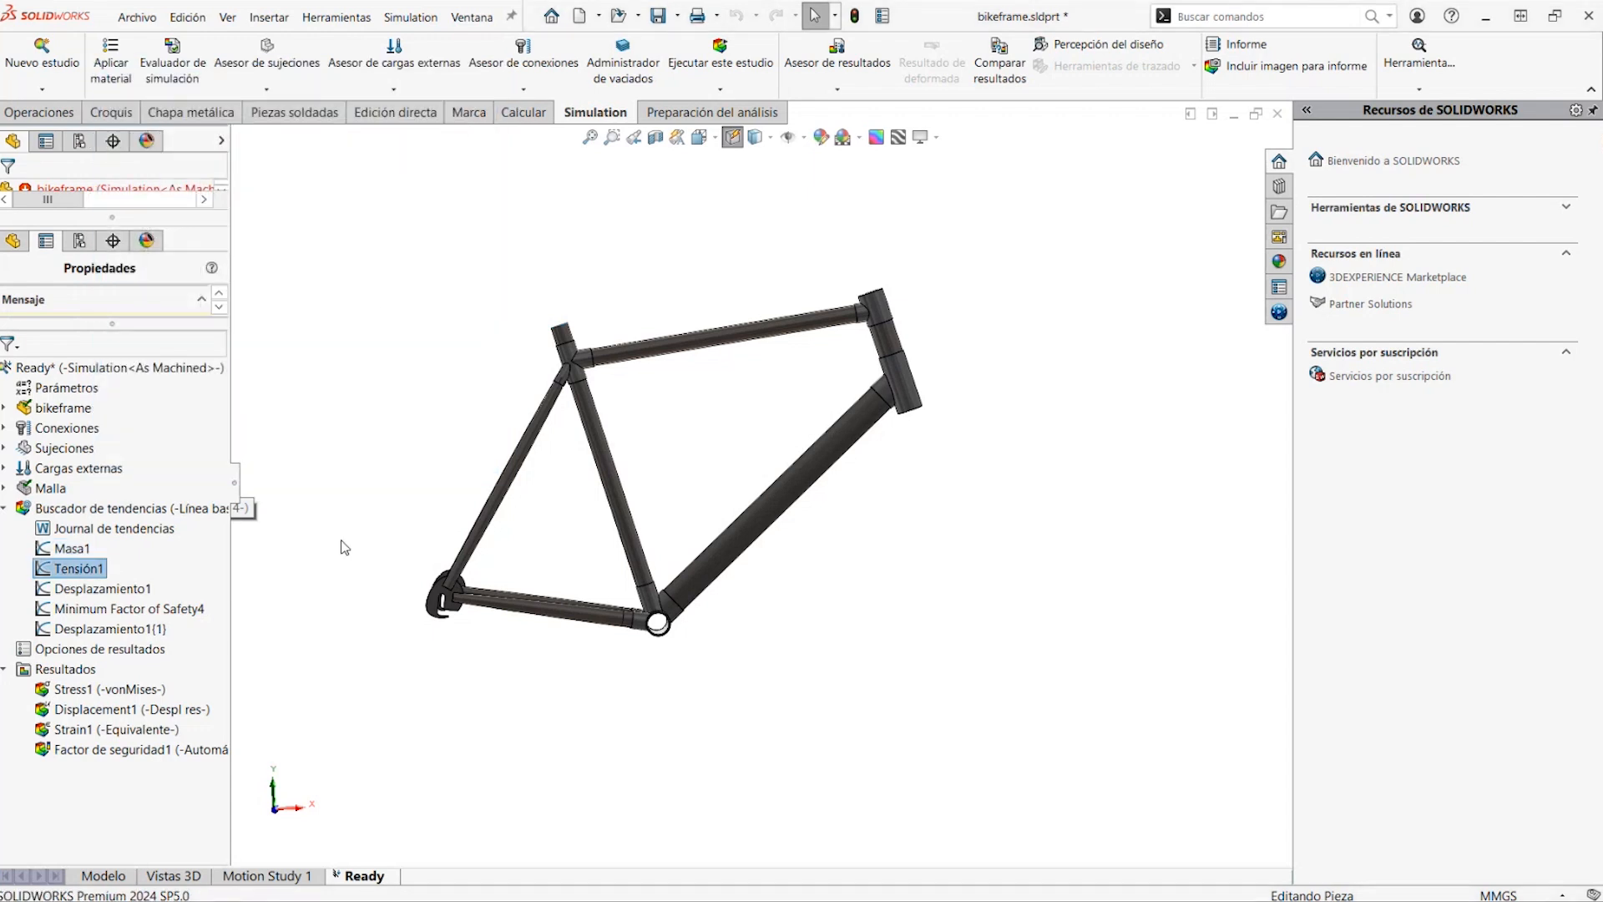
{"action": "left_click", "coordinate": [115, 592]}
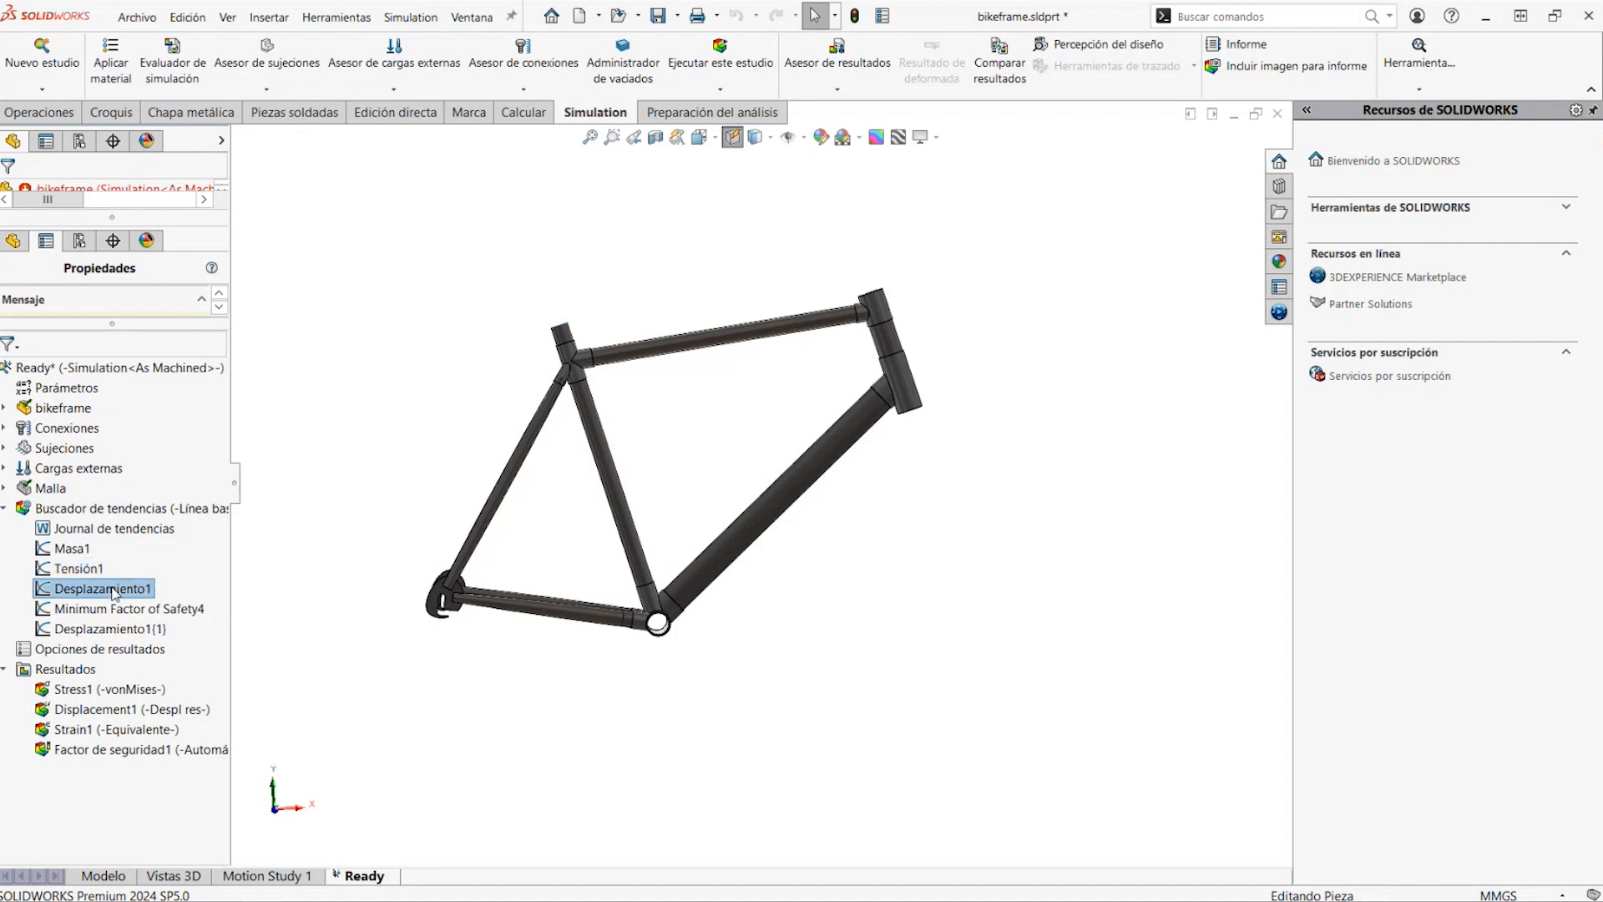
{"action": "left_click", "coordinate": [348, 529]}
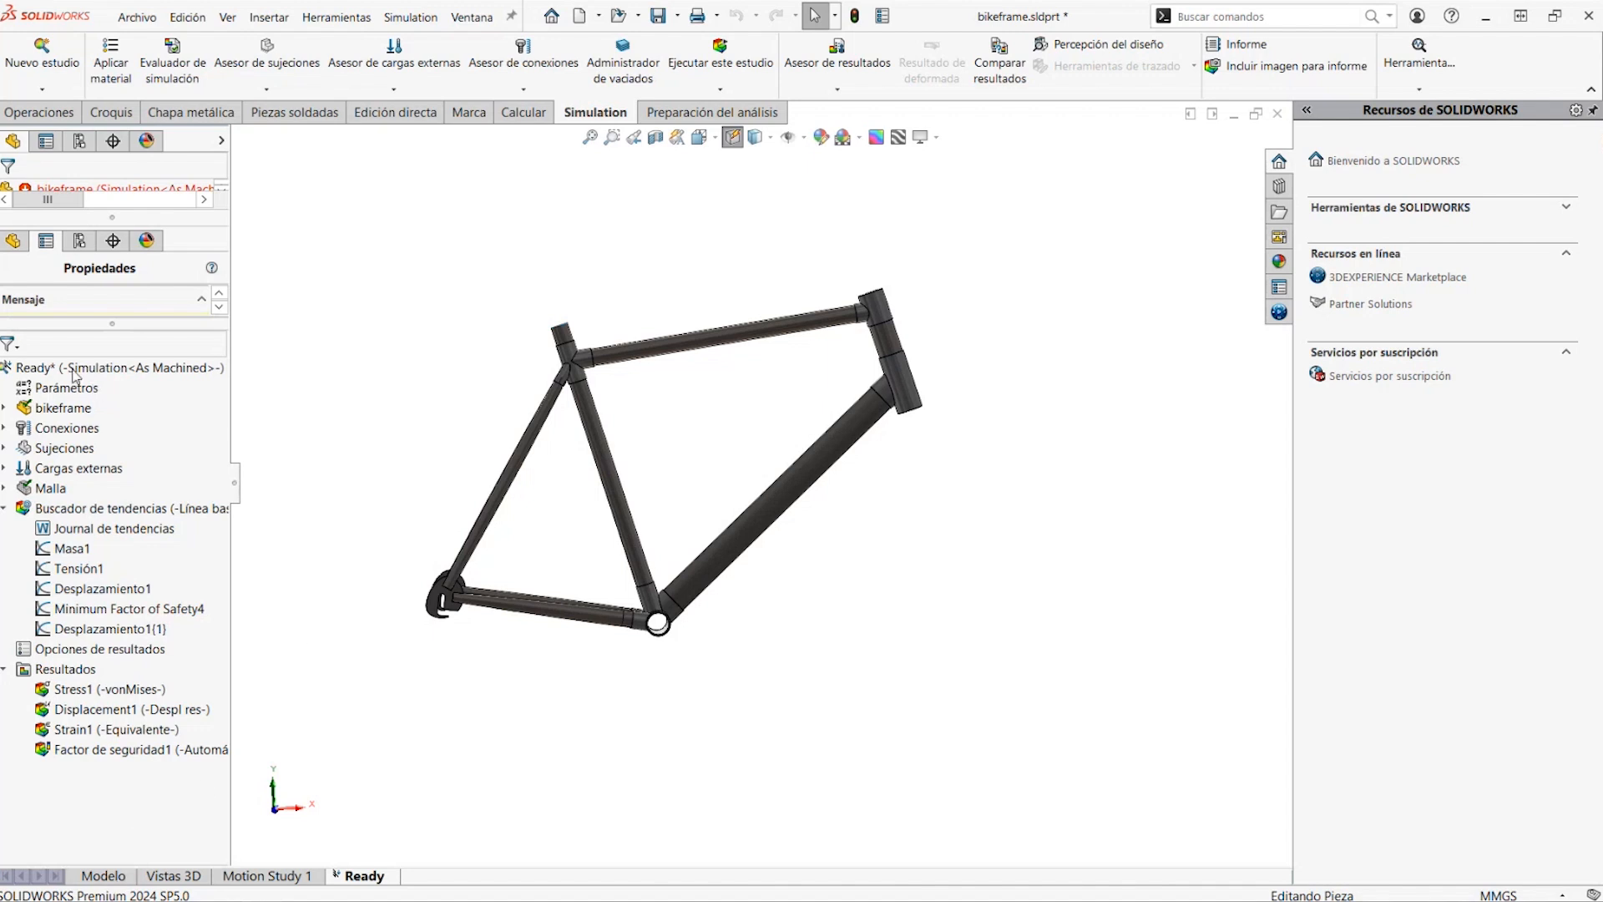
Return to the model and show the dimensions of the Side Layout Sketch in the Refs and Layout folder
{"action": "left_click", "coordinate": [92, 878]}
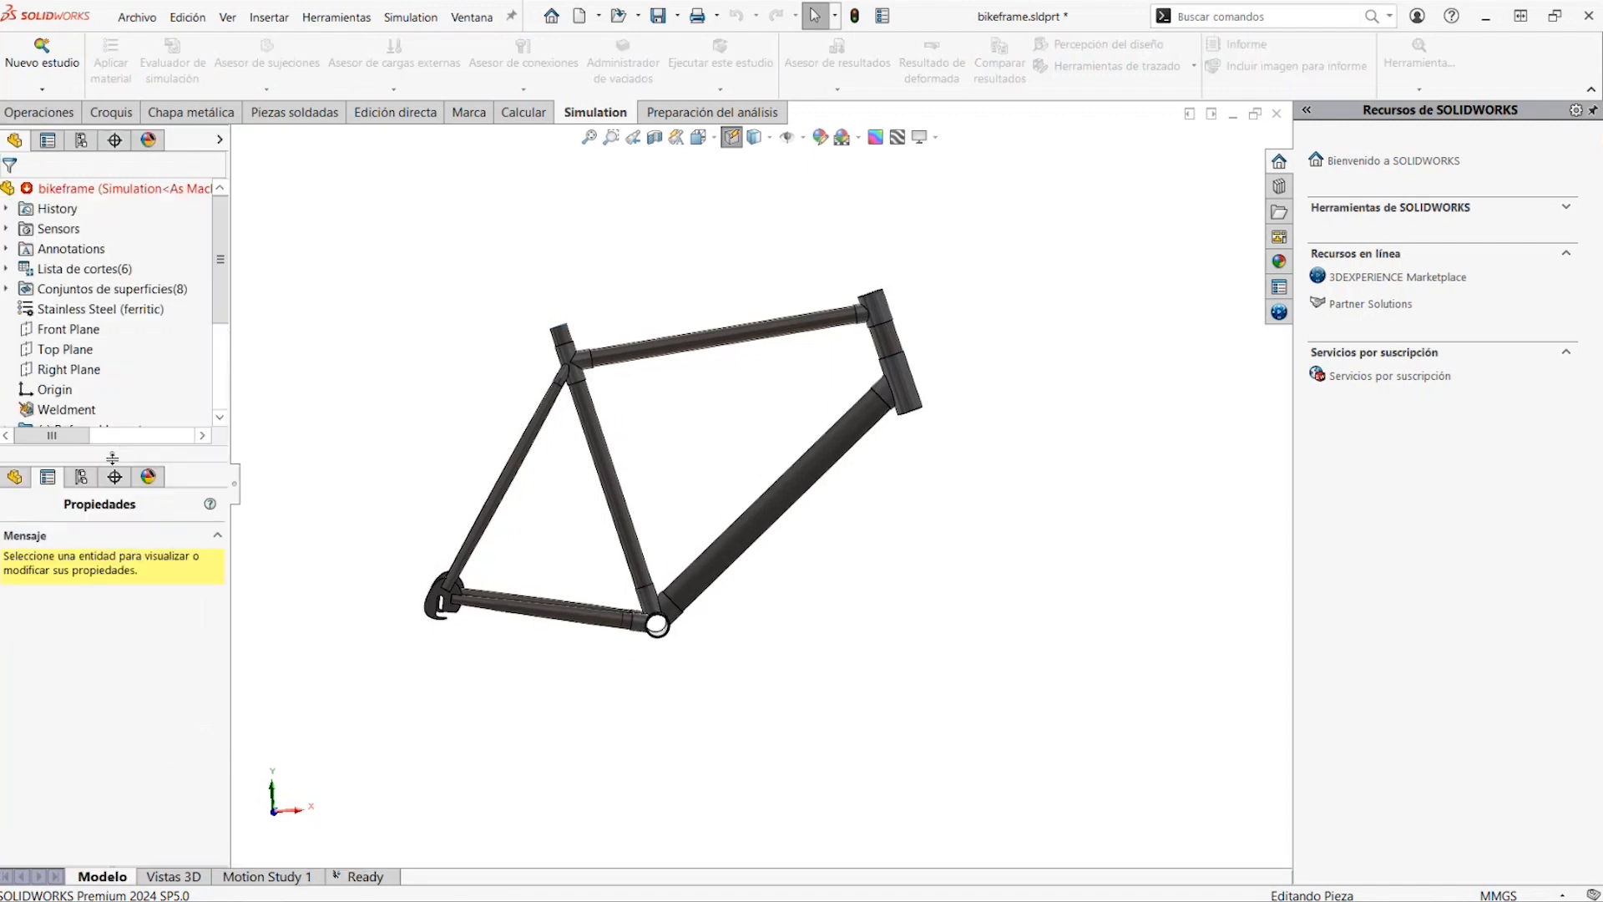
{"action": "left_click_drag", "start_coordinate": [110, 456], "coordinate": [110, 638]}
{"action": "left_click", "coordinate": [6, 431]}
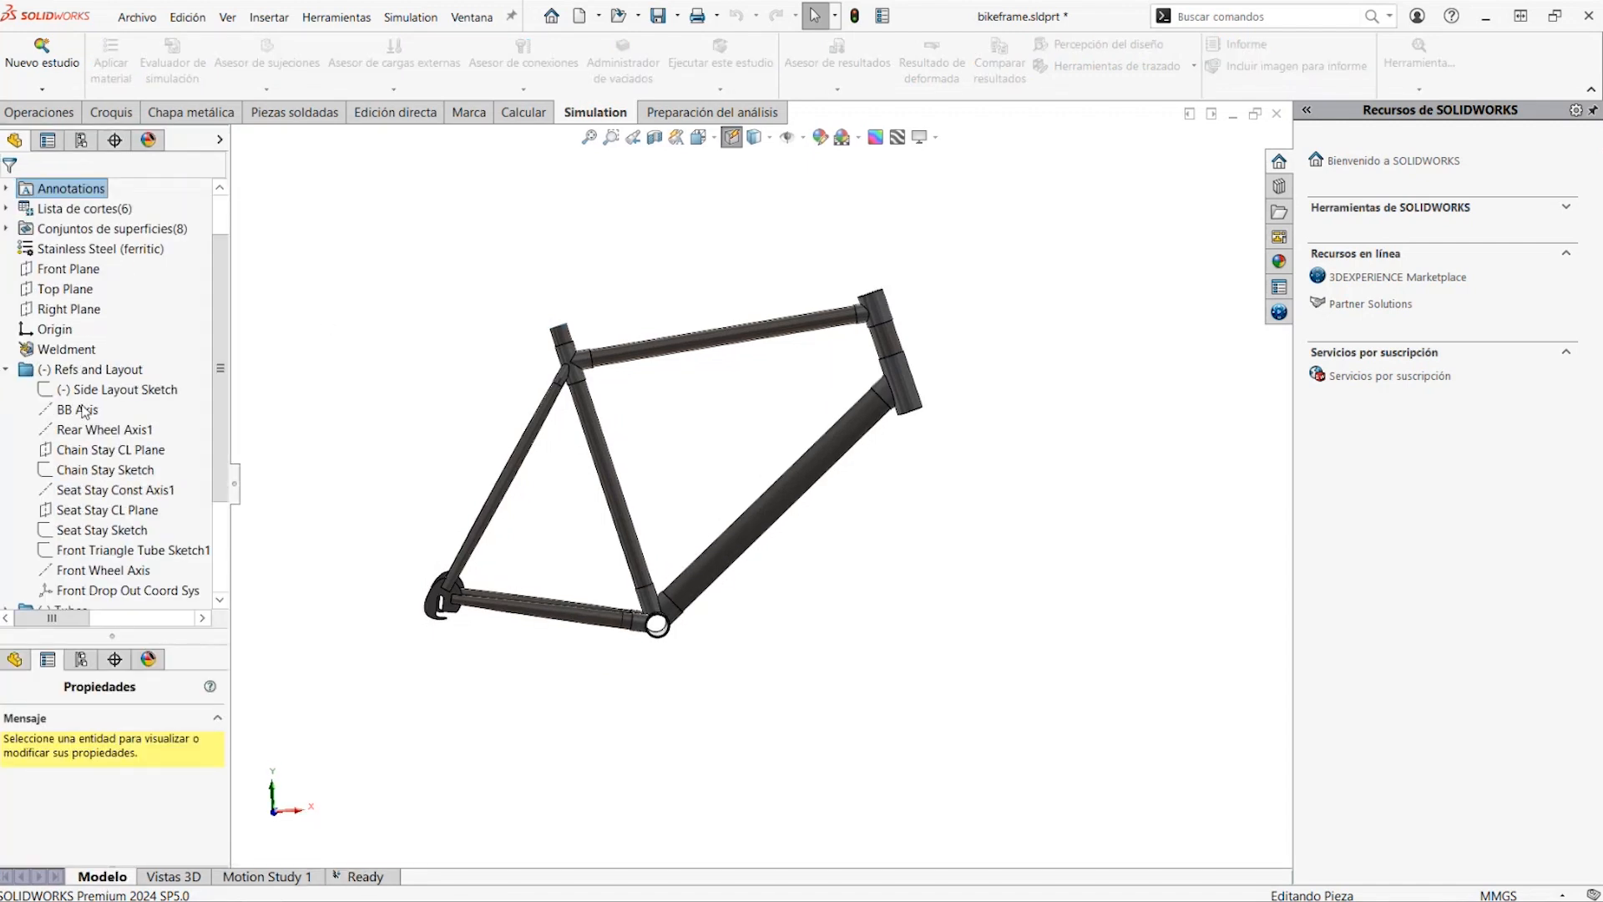
{"action": "left_click", "coordinate": [87, 390]}
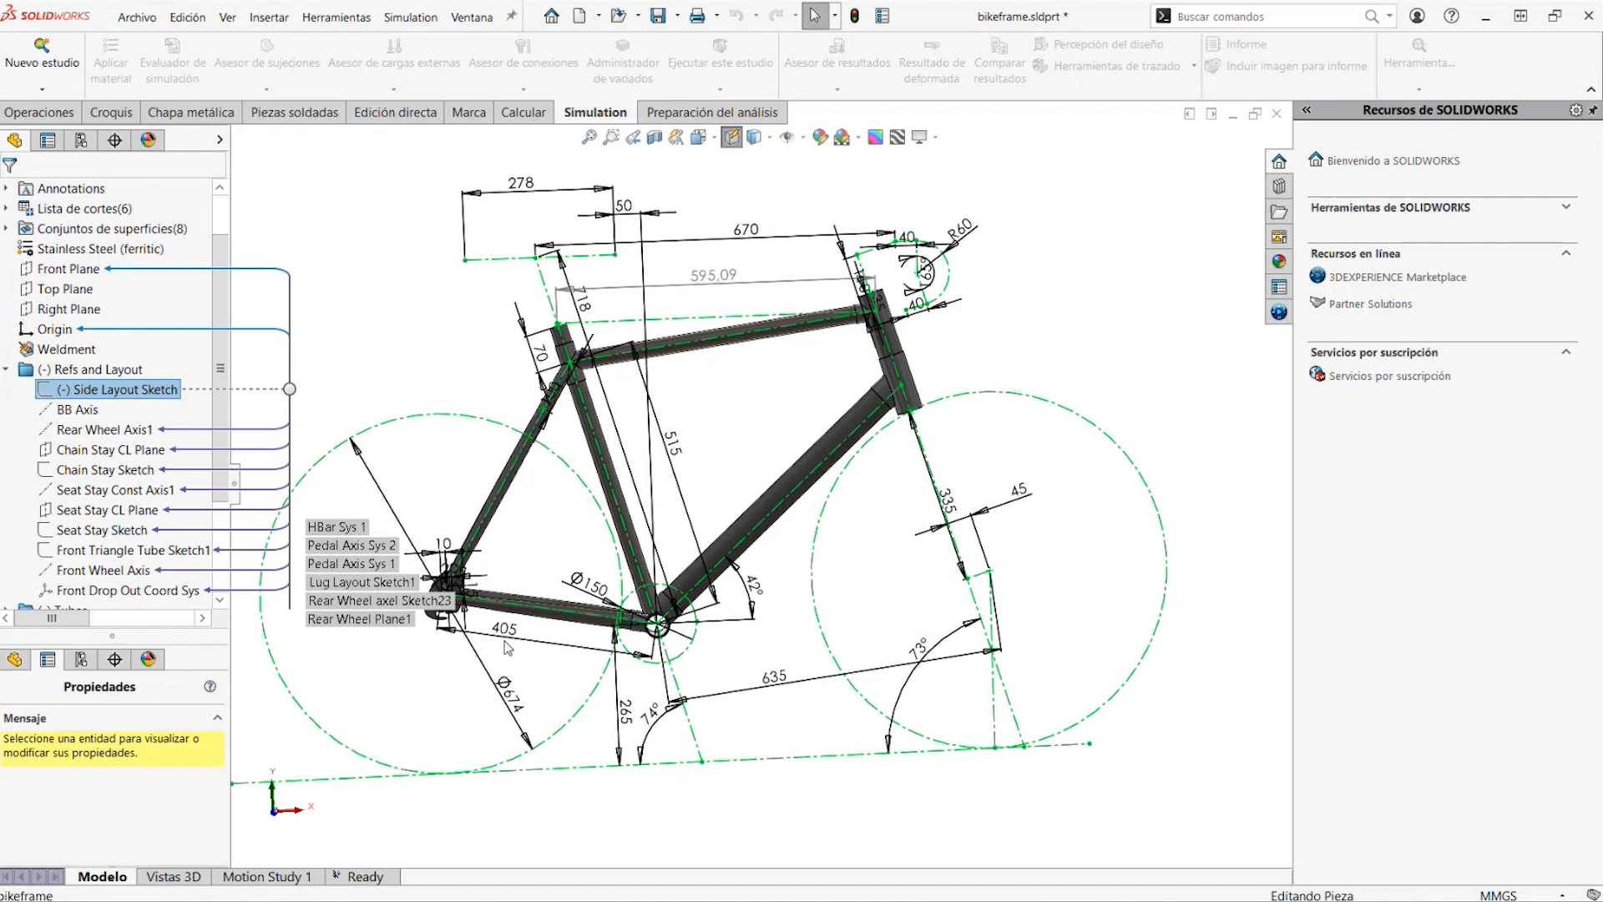
Set dimension D13 of the Side Layout Sketch, reaching toward the front wheel, to 615 mm and rebuild the frame
{"action": "double_click", "coordinate": [774, 680]}
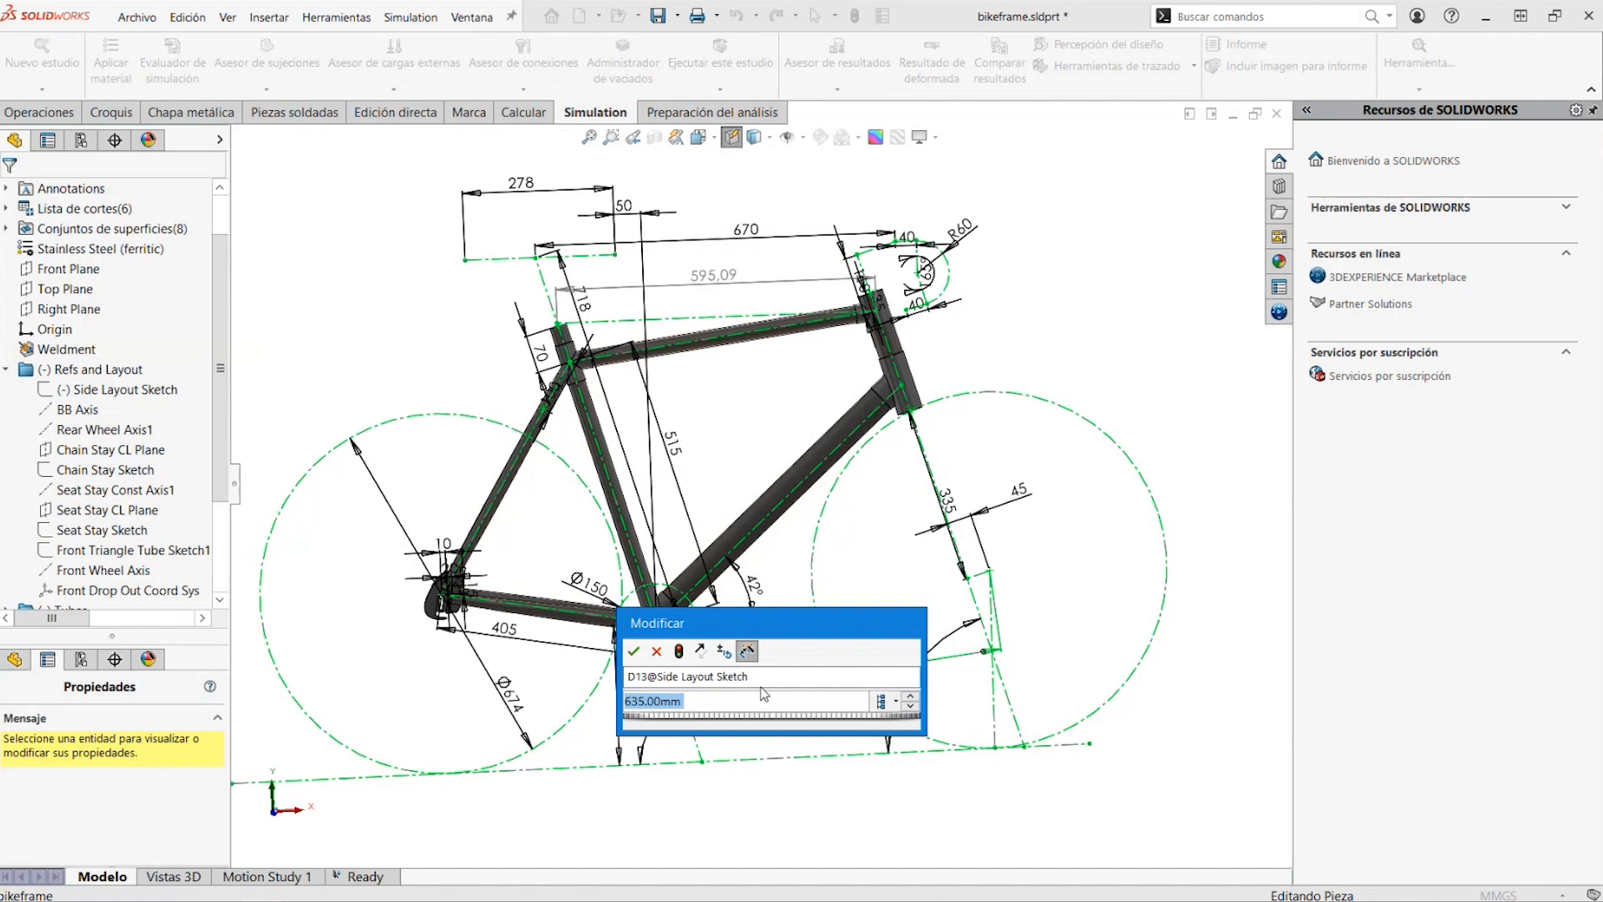
{"action": "type", "text": "6"}
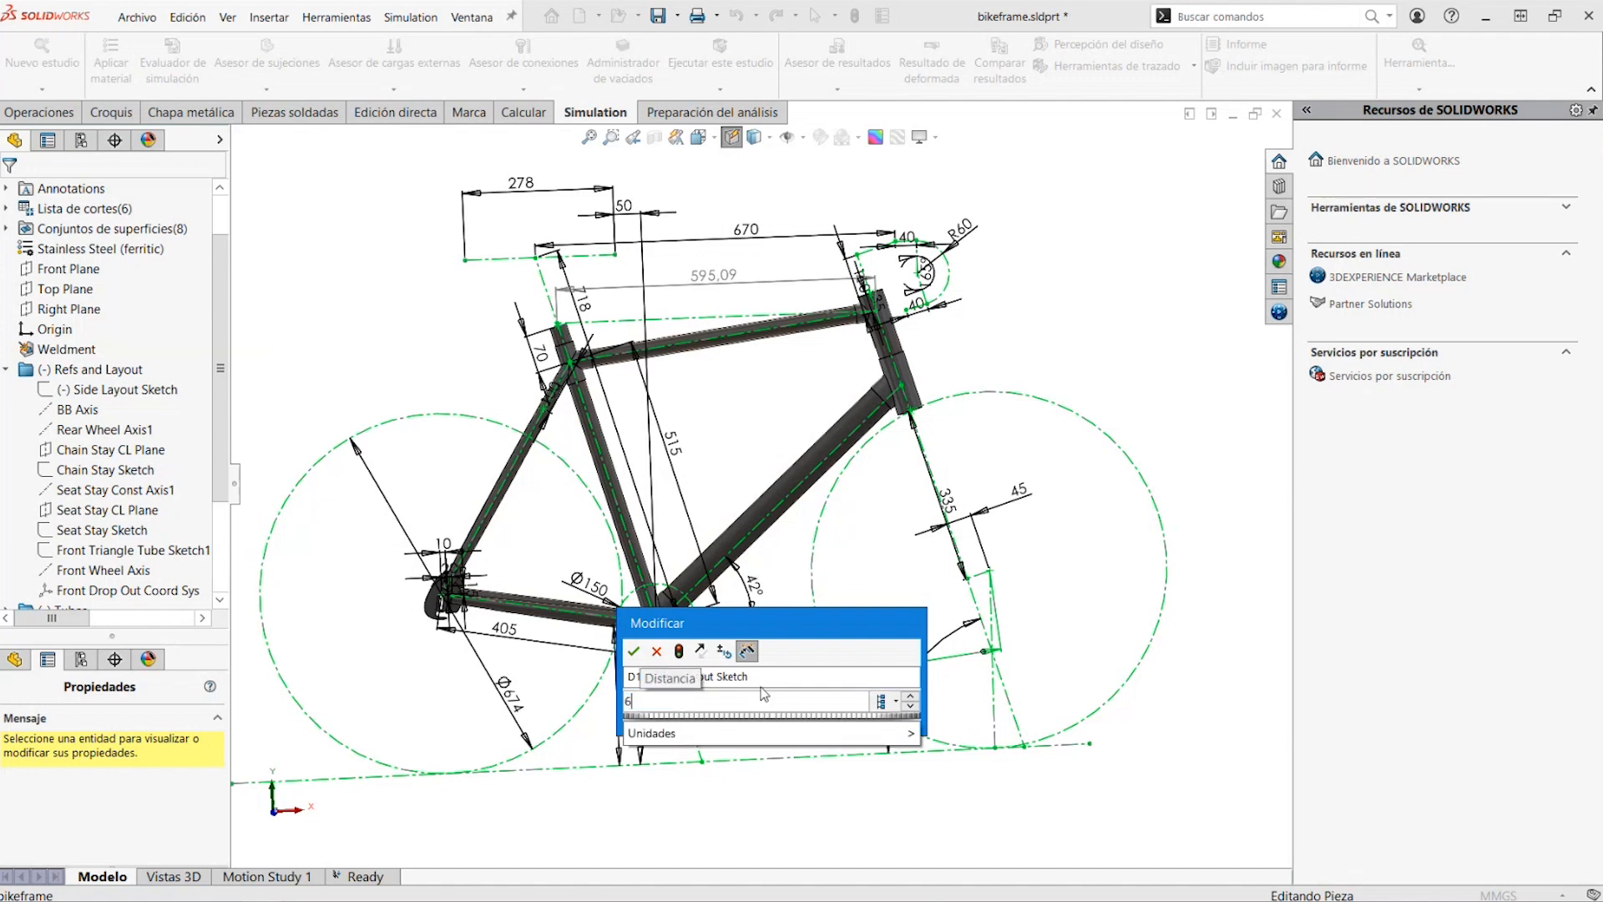
{"action": "type", "text": "15"}
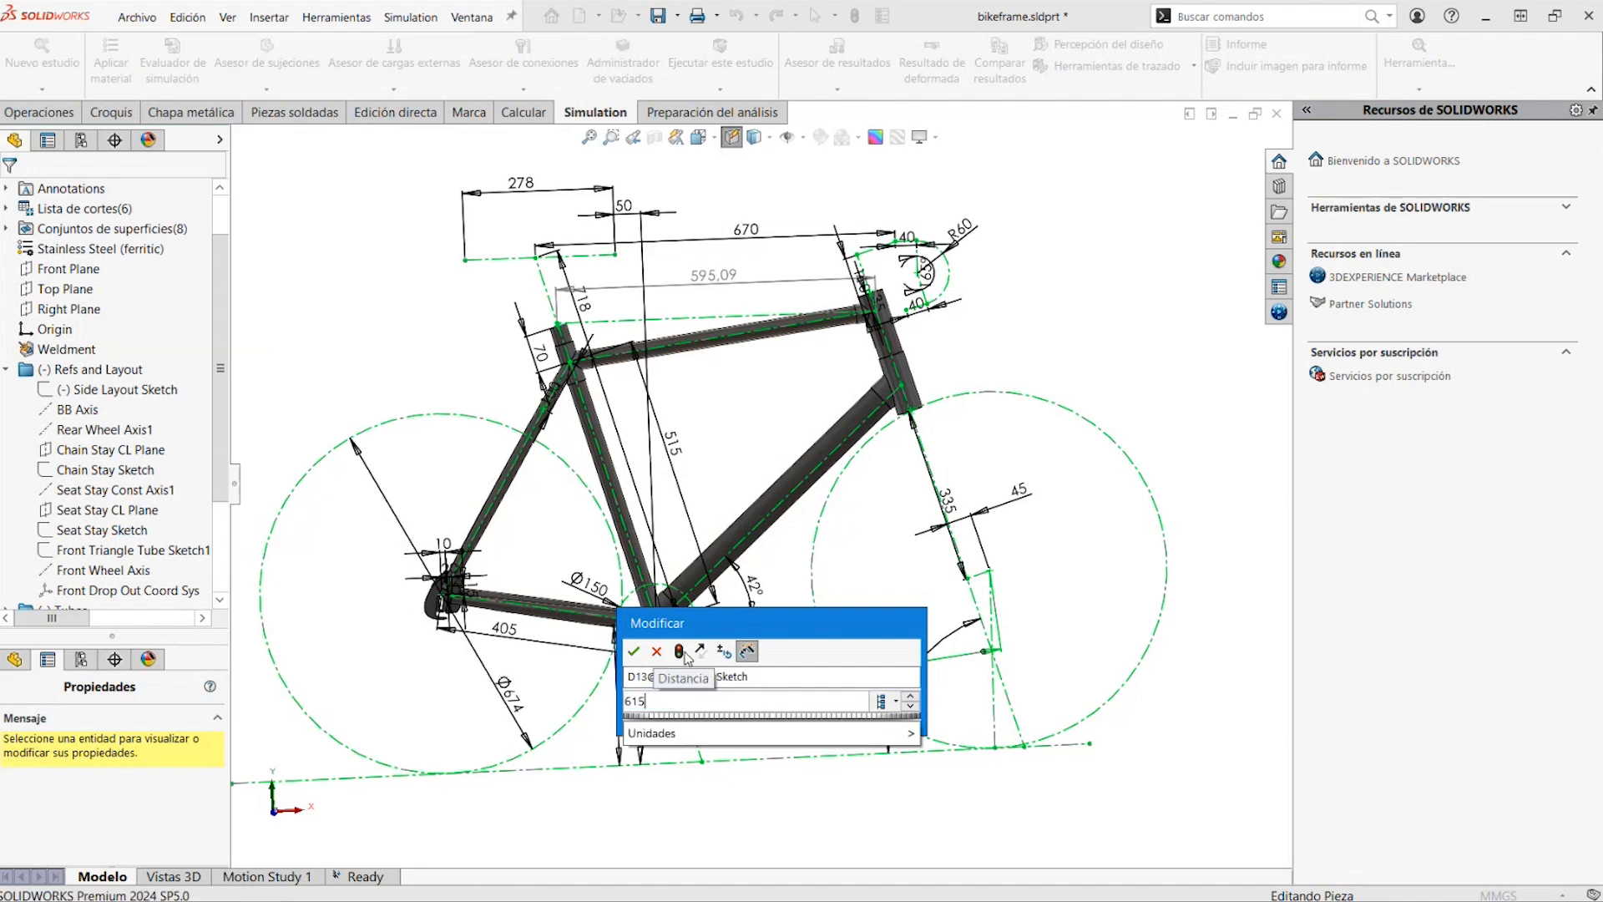
{"action": "left_click", "coordinate": [681, 650]}
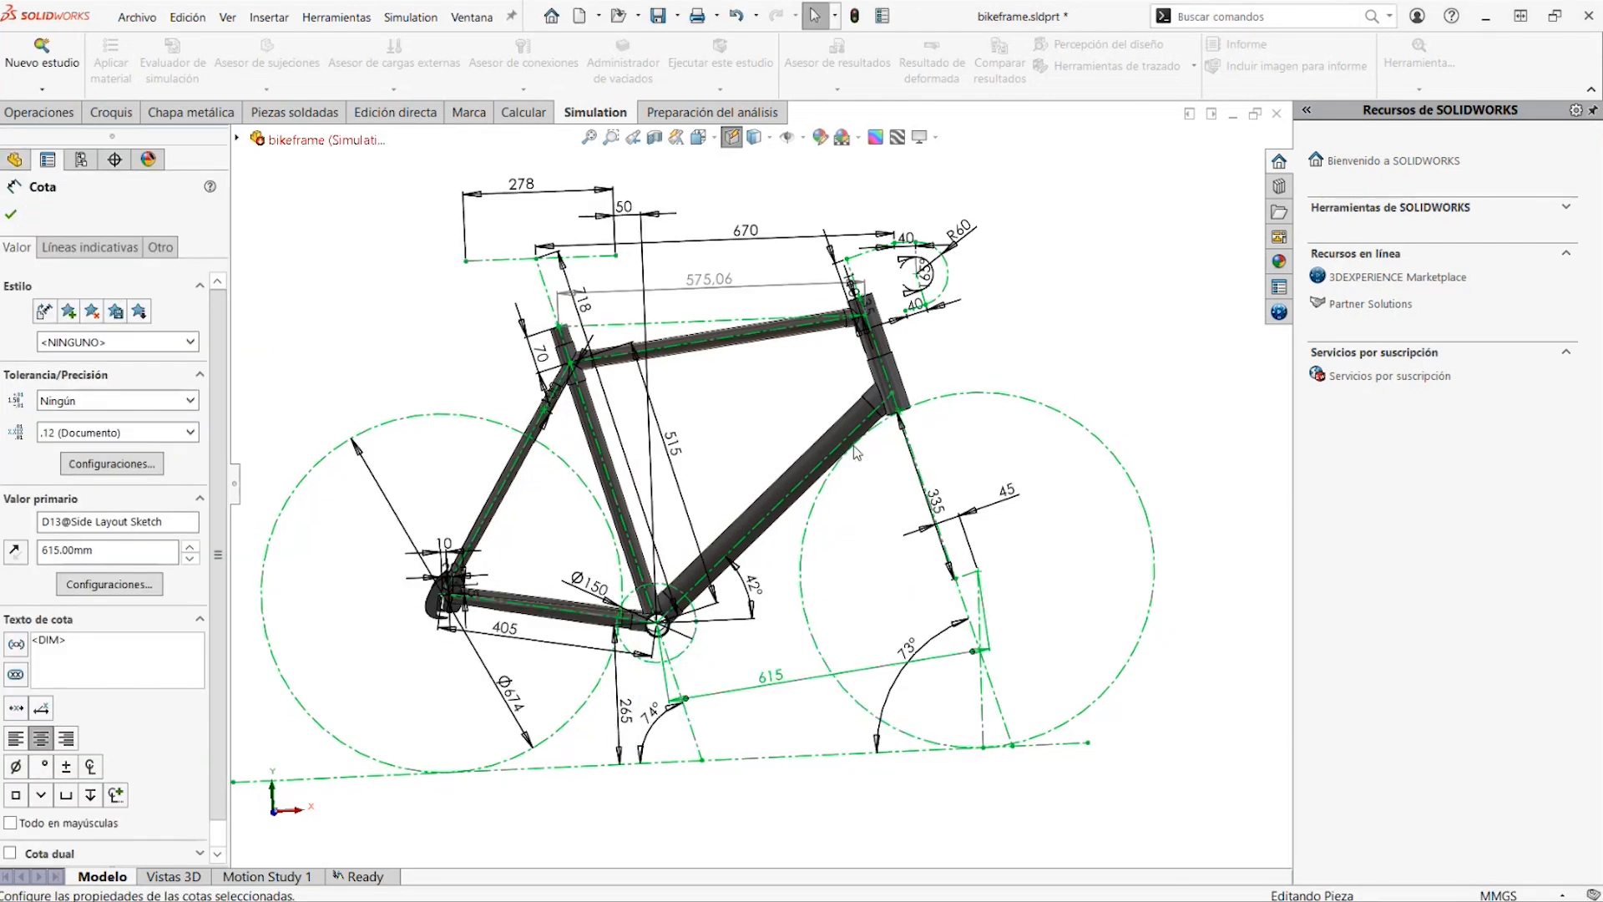
Set the down tube angle D9 of the Side Layout Sketch to 44° and rebuild the frame
{"action": "double_click", "coordinate": [754, 585]}
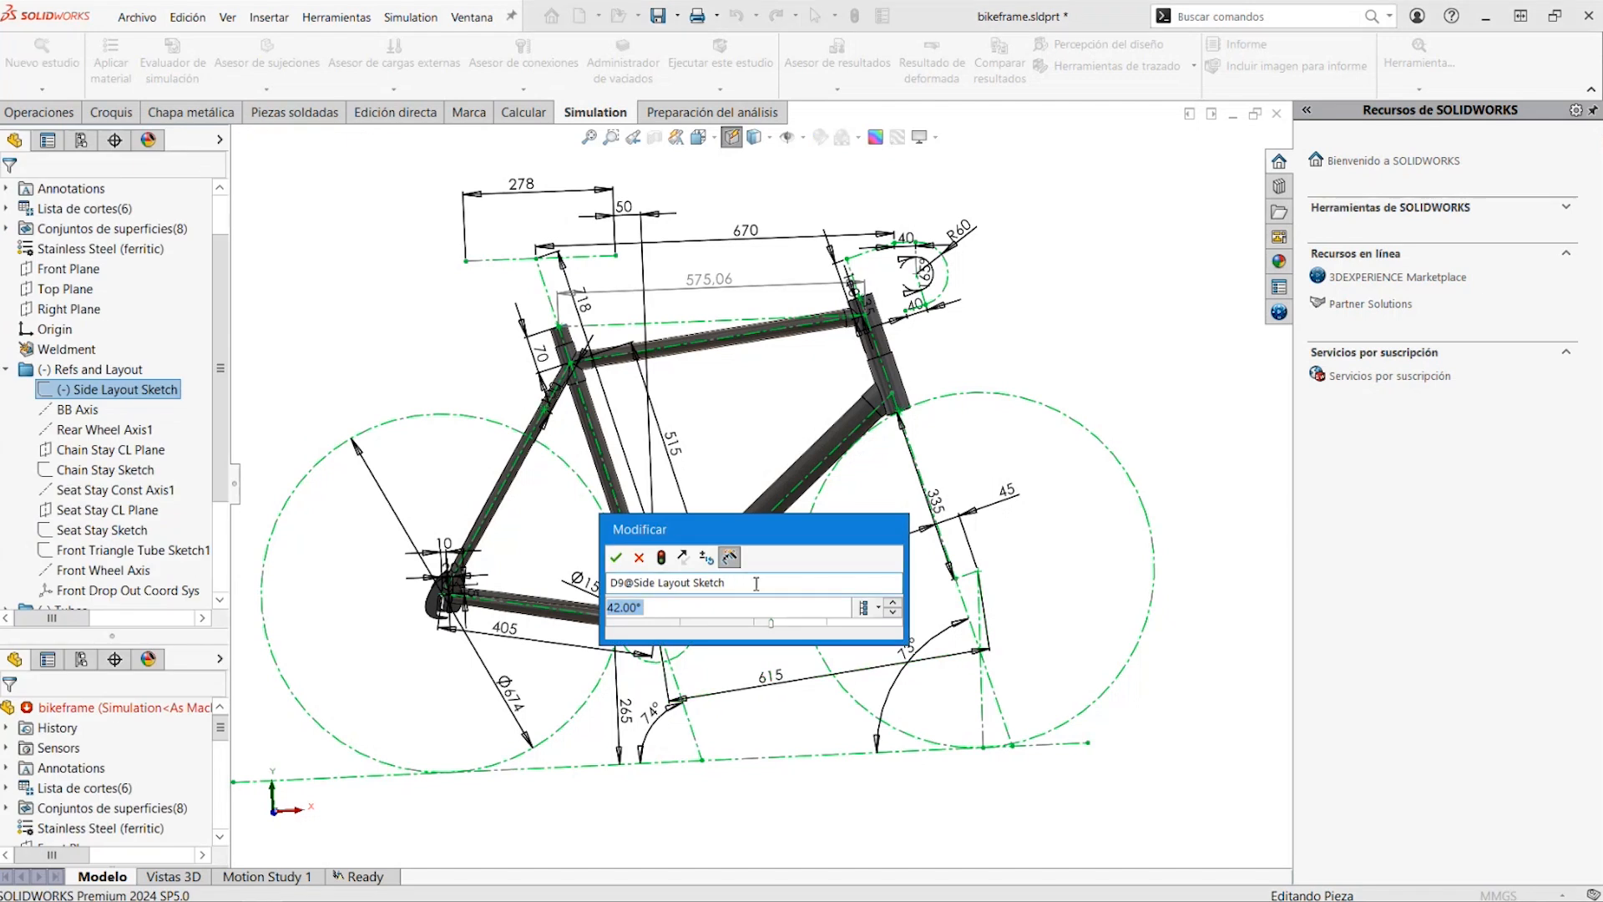
{"action": "type", "text": "44"}
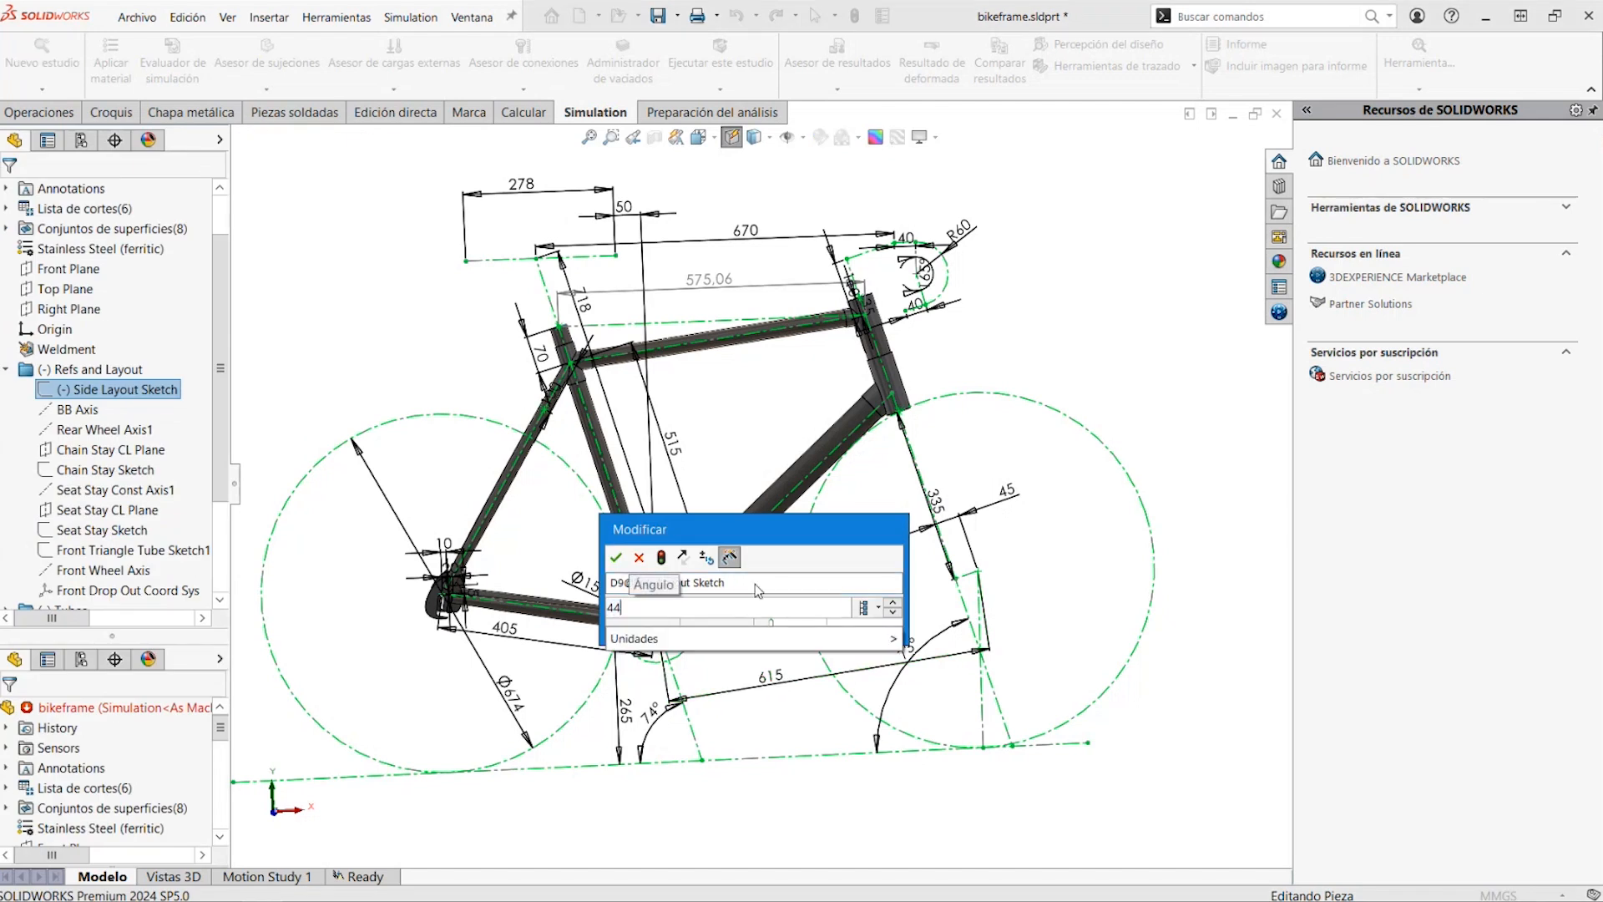
{"action": "left_click", "coordinate": [661, 558]}
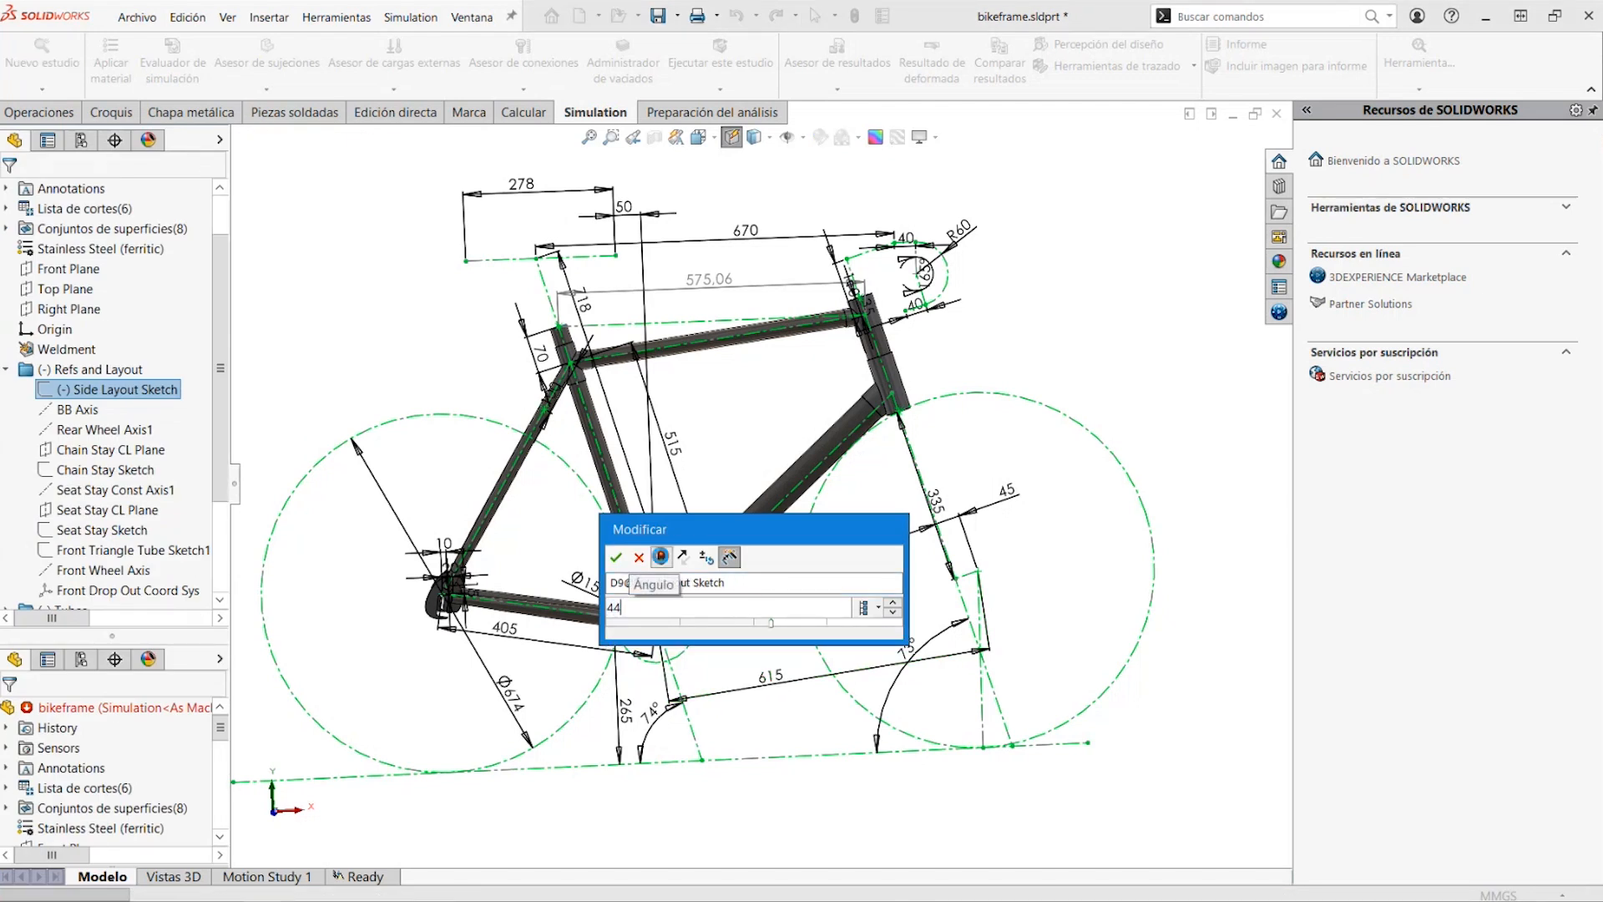
{"action": "left_click", "coordinate": [616, 557]}
Switch to the Ready study and run it with the modified frame geometry
{"action": "left_click", "coordinate": [358, 876]}
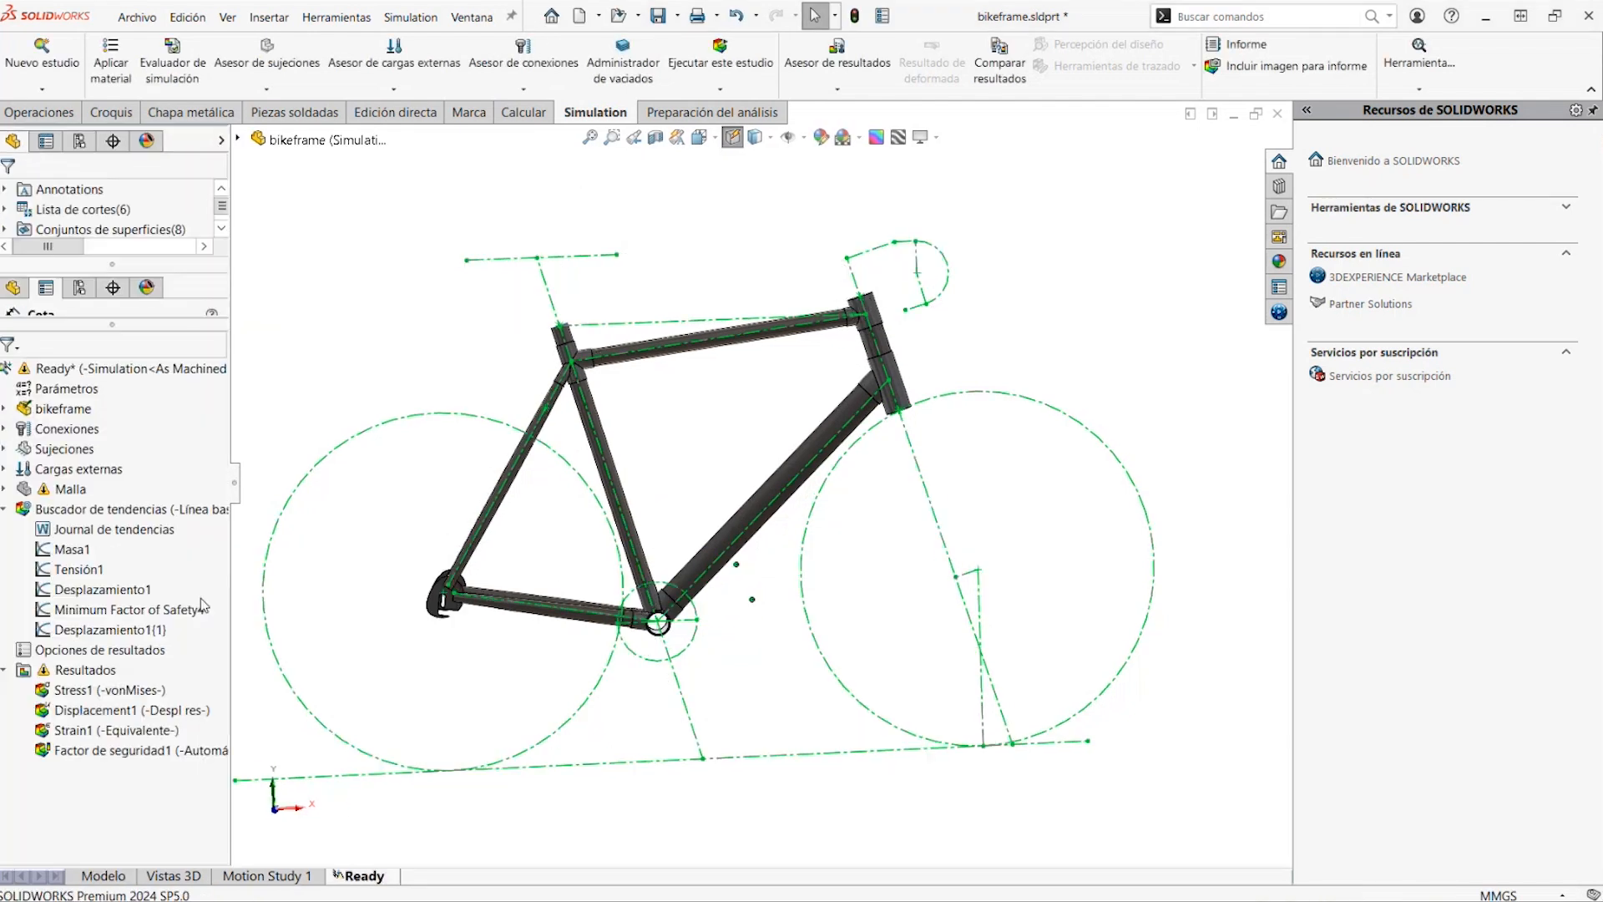
{"action": "right_click", "coordinate": [93, 372]}
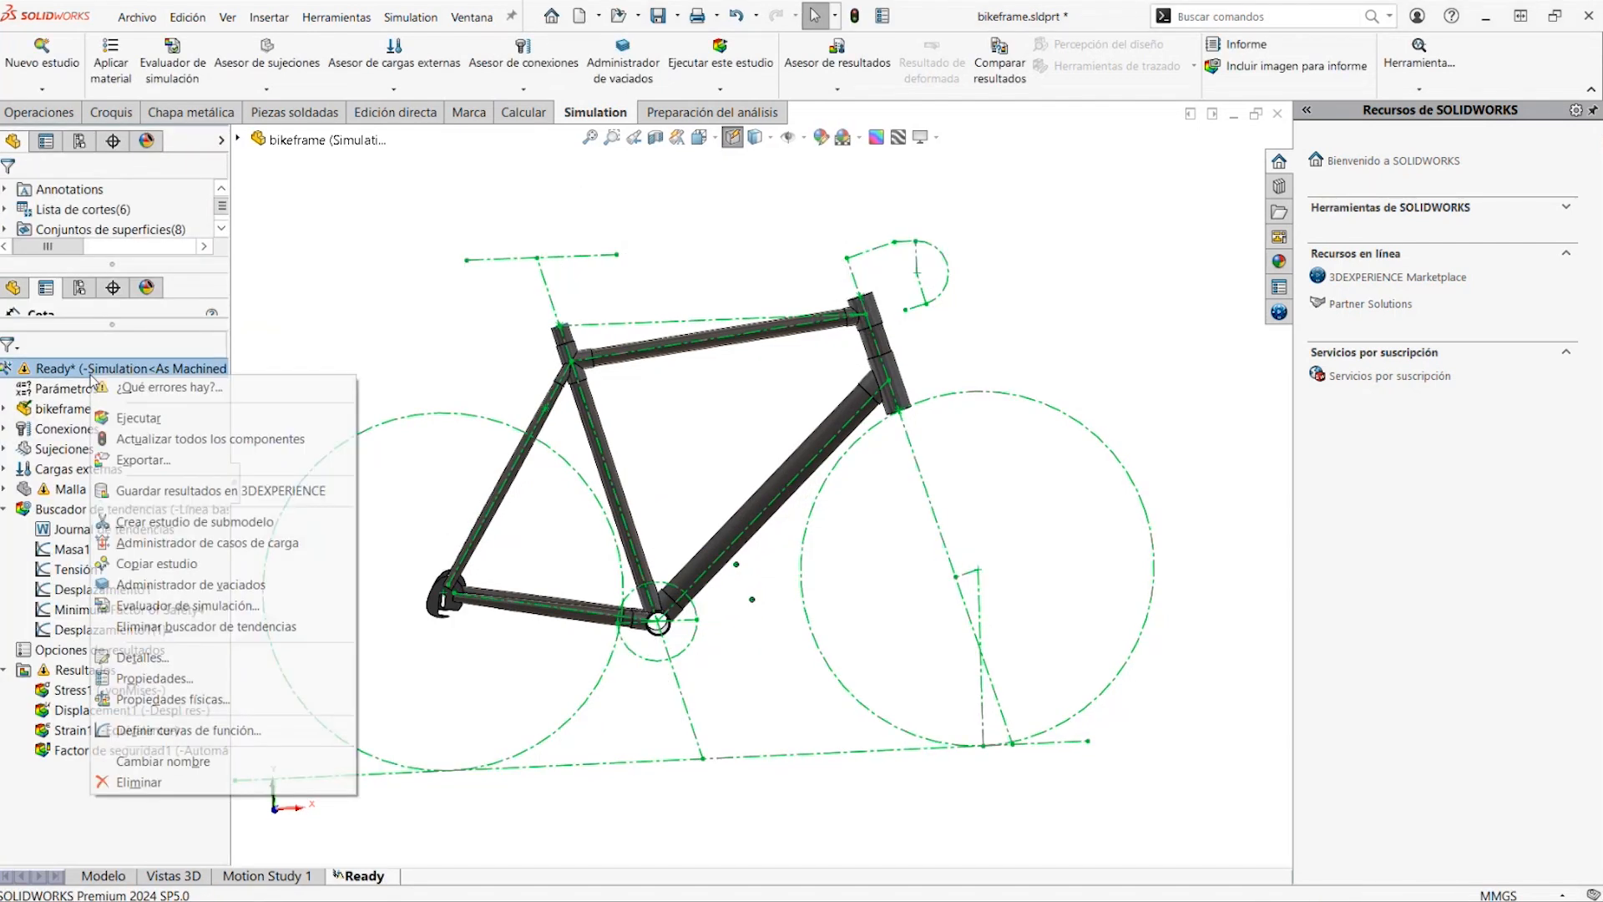
{"action": "left_click", "coordinate": [125, 417]}
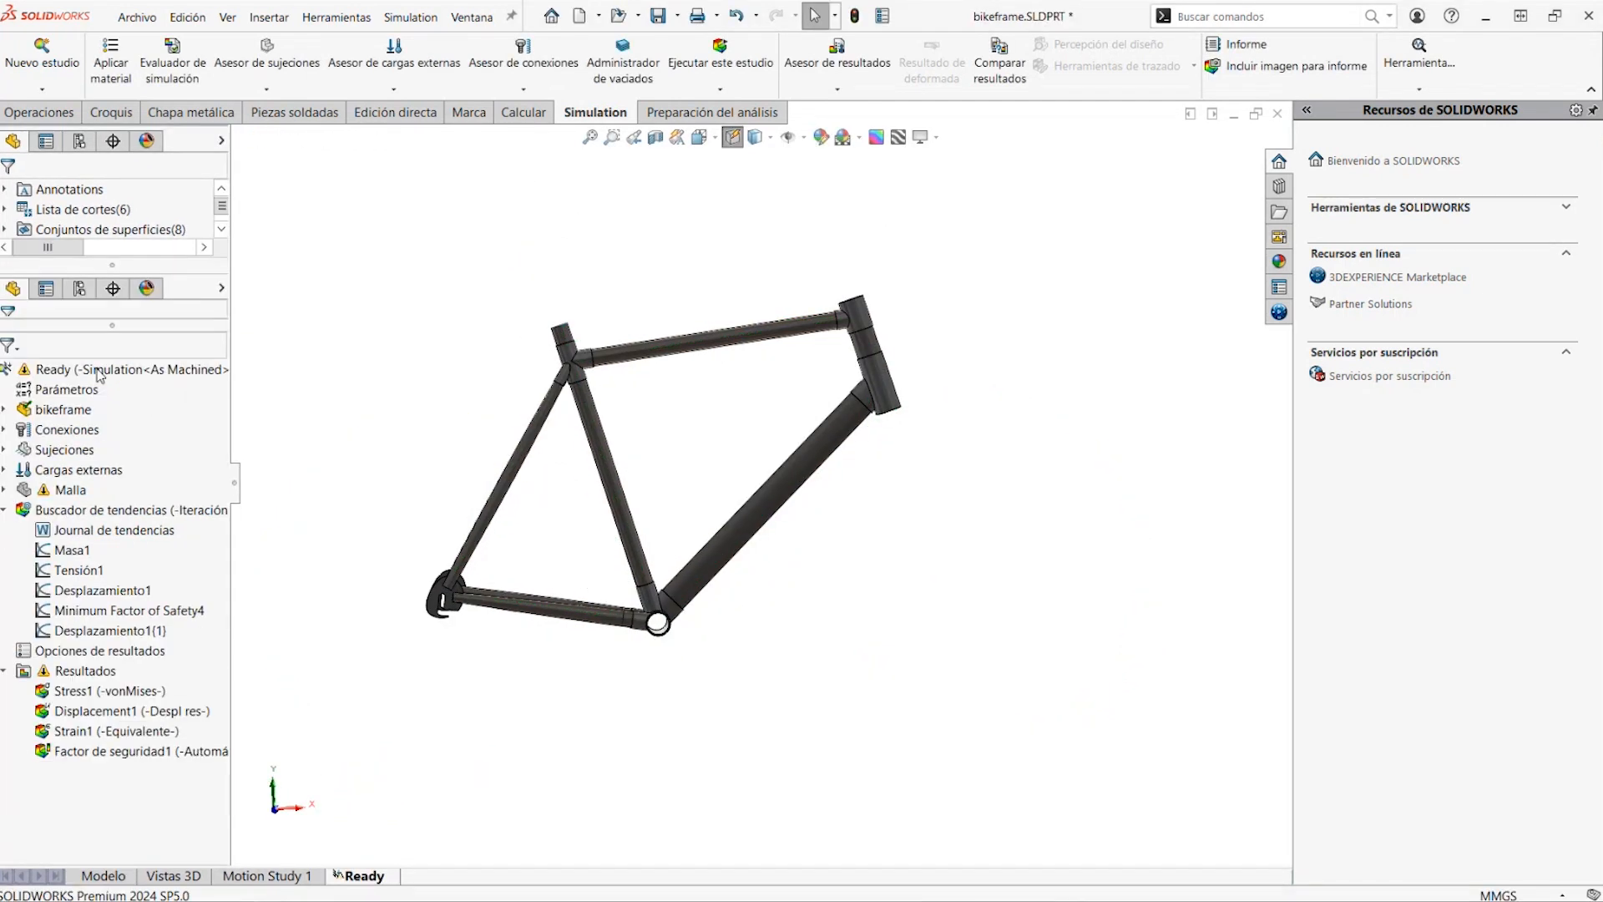
Run the Ready study again to add another iteration to the Buscador de tendencias
{"action": "right_click", "coordinate": [97, 370]}
{"action": "left_click", "coordinate": [143, 409]}
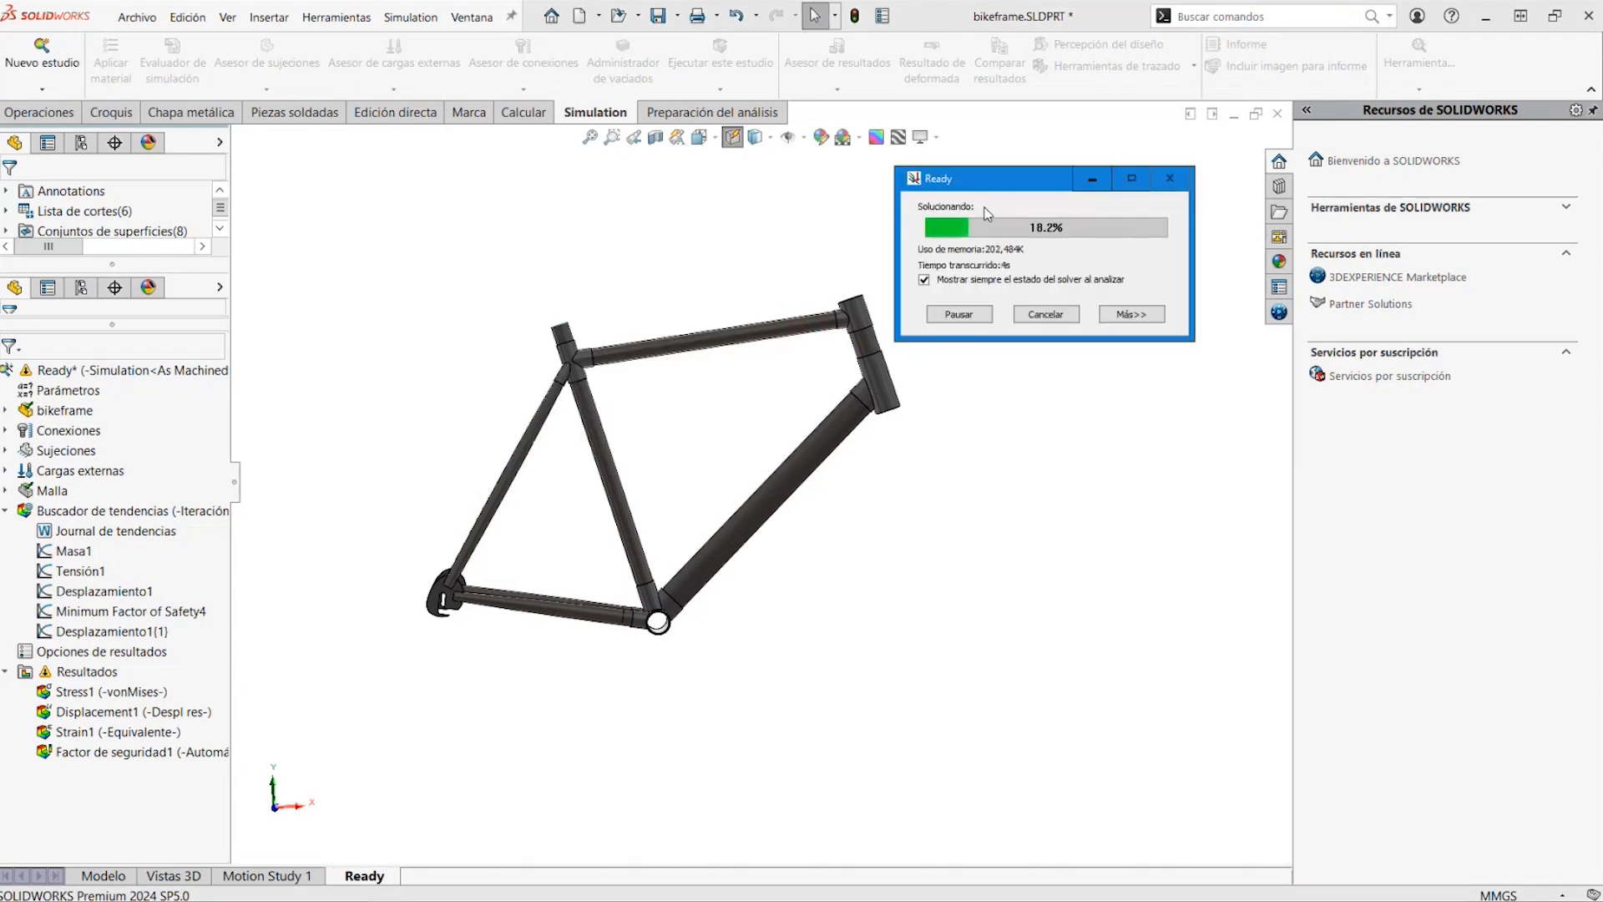
{"action": "left_click", "coordinate": [827, 467]}
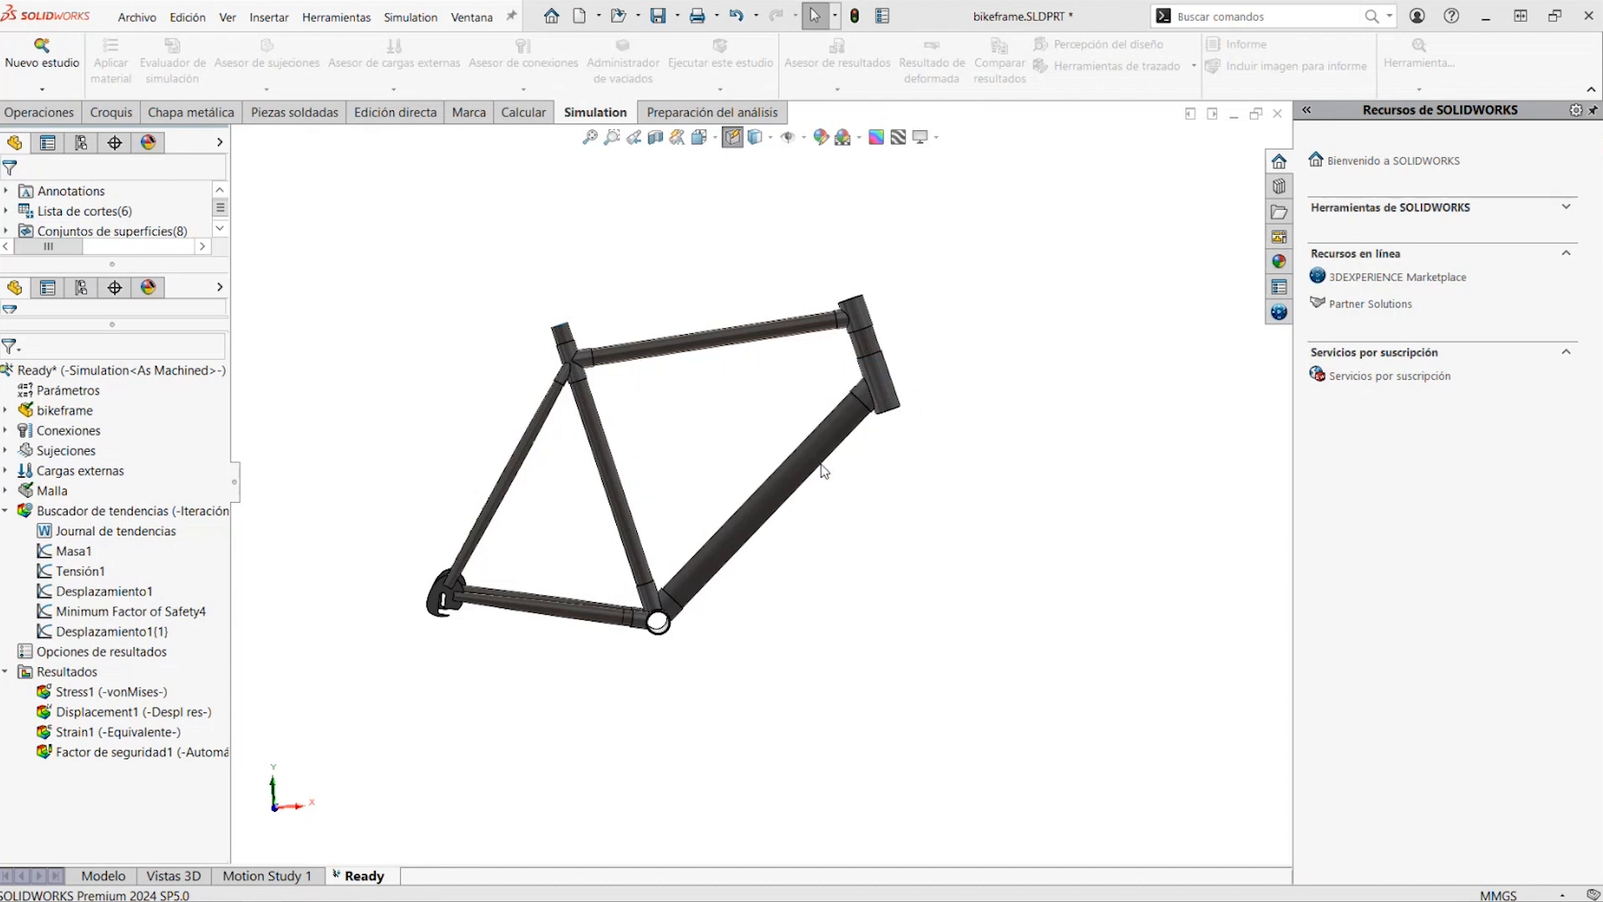
Open the Masa1 and Tensión1 trend graphs to compare mass and von Mises stress across the iterations
{"action": "left_click", "coordinate": [73, 551]}
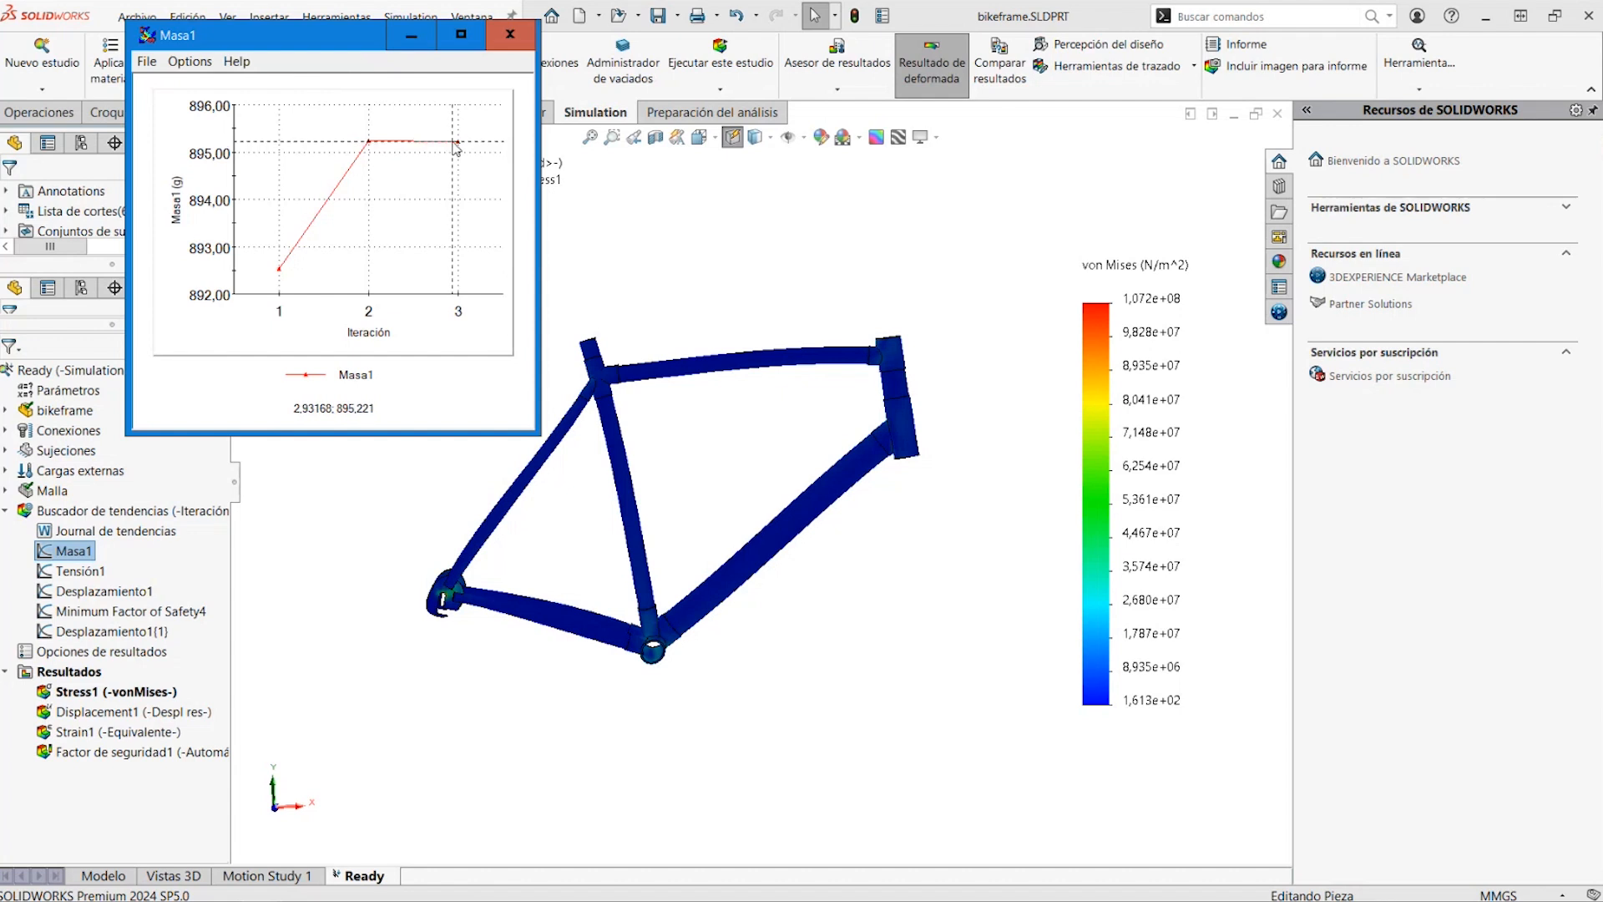
{"action": "left_click", "coordinate": [90, 572]}
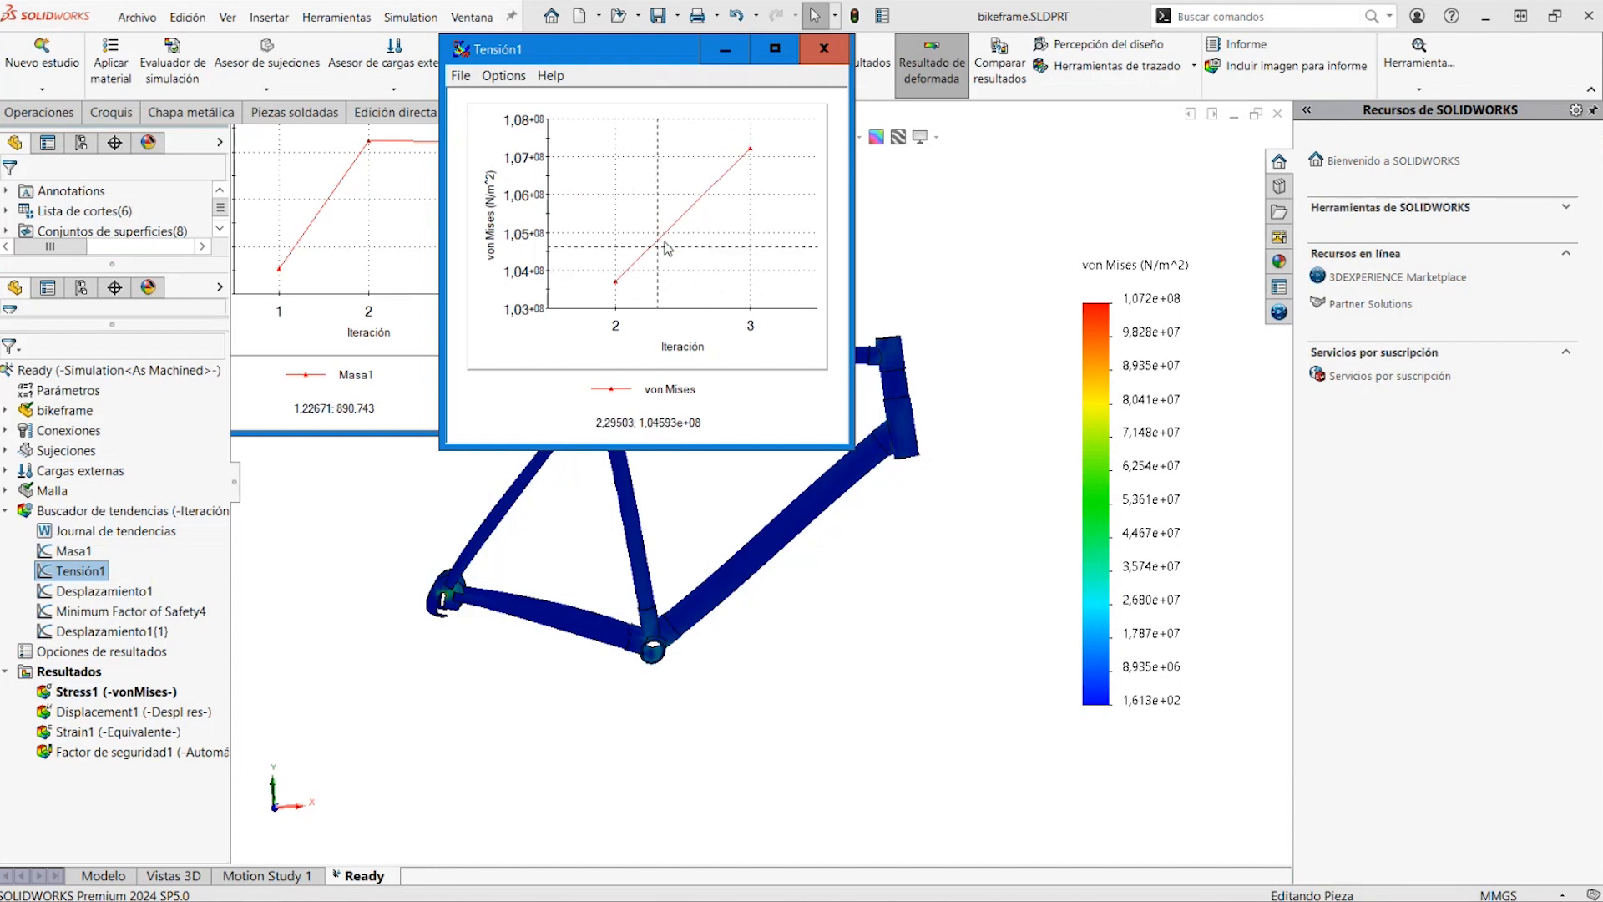
Open the Desplazamiento1 trend graph to examine displacement across the iterations, and close the trend graph windows
{"action": "left_click", "coordinate": [103, 594]}
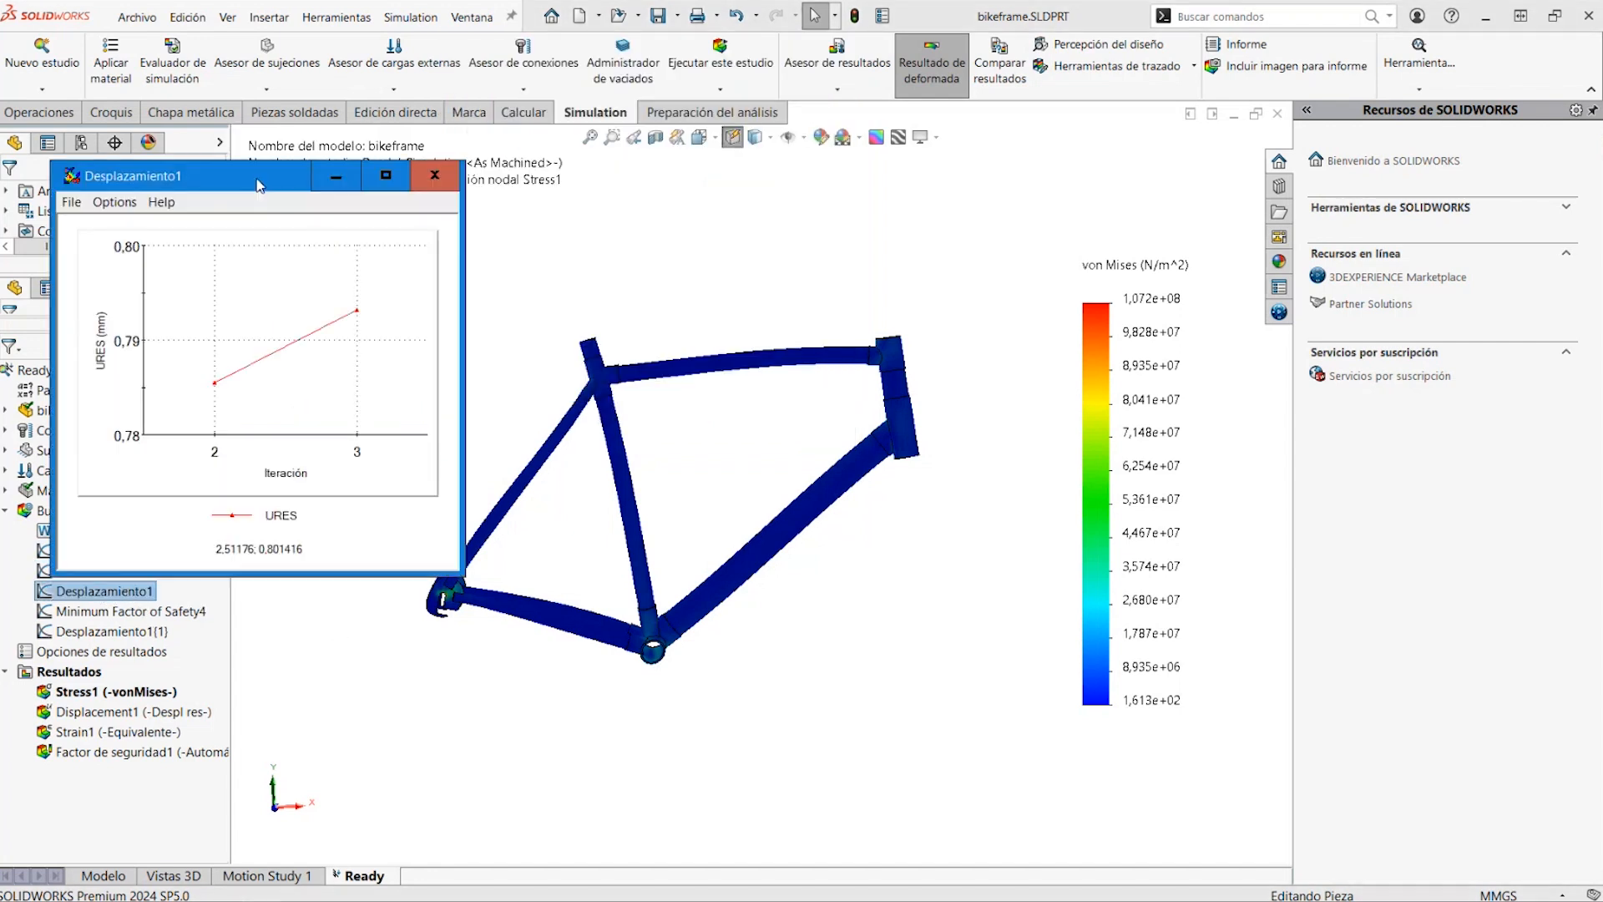
{"action": "left_click_drag", "start_coordinate": [229, 166], "coordinate": [1086, 96]}
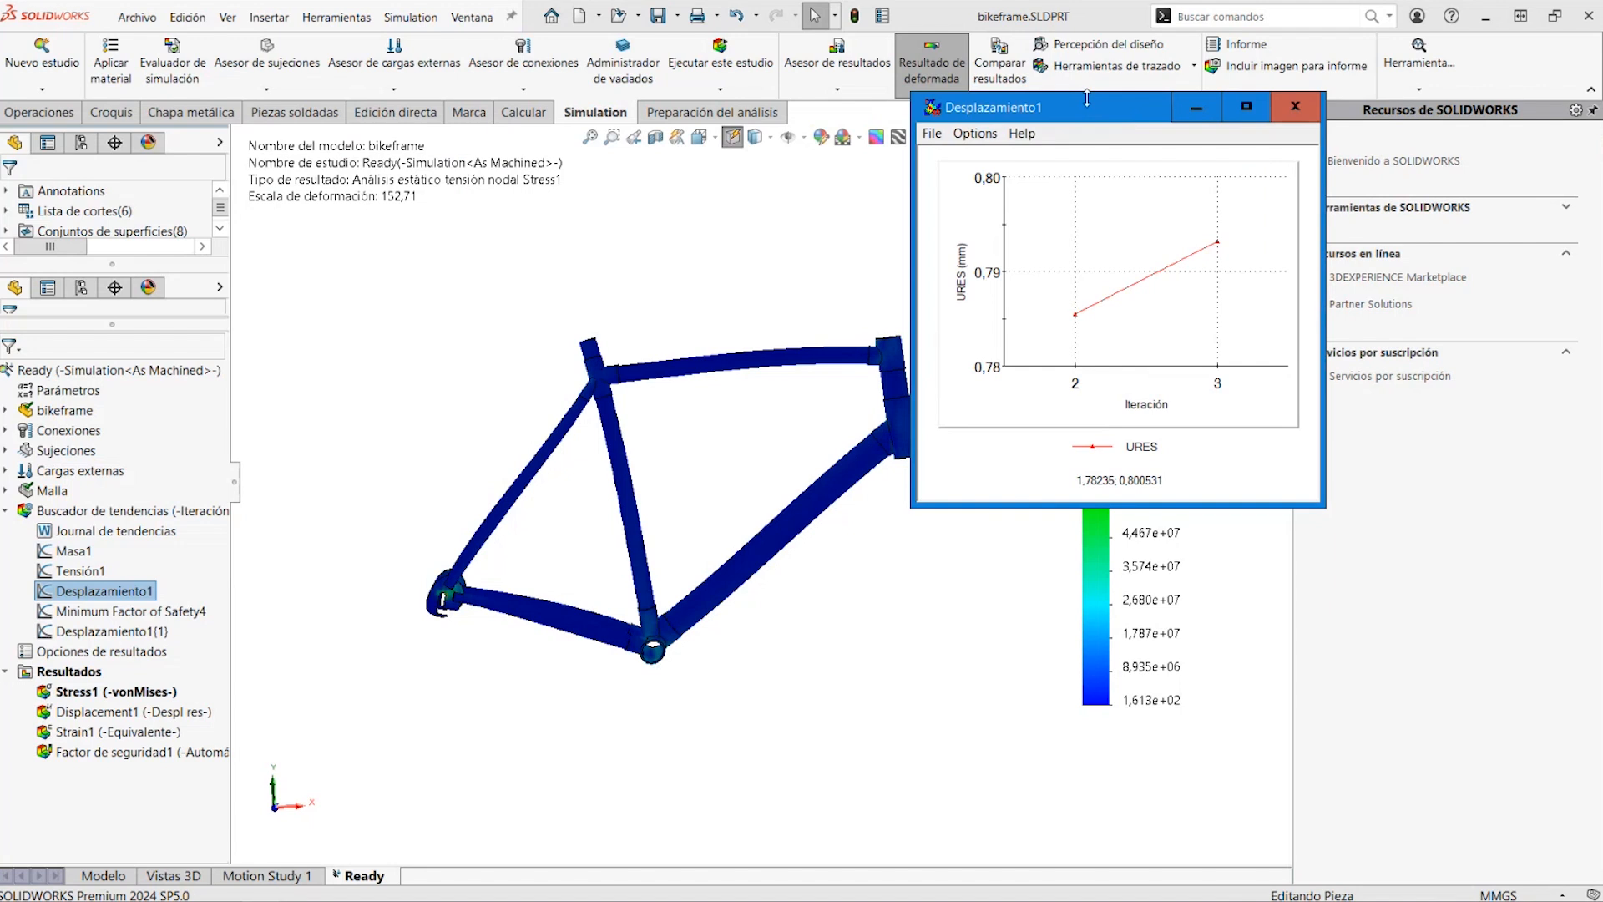
{"action": "key", "text": "alt+Tab"}
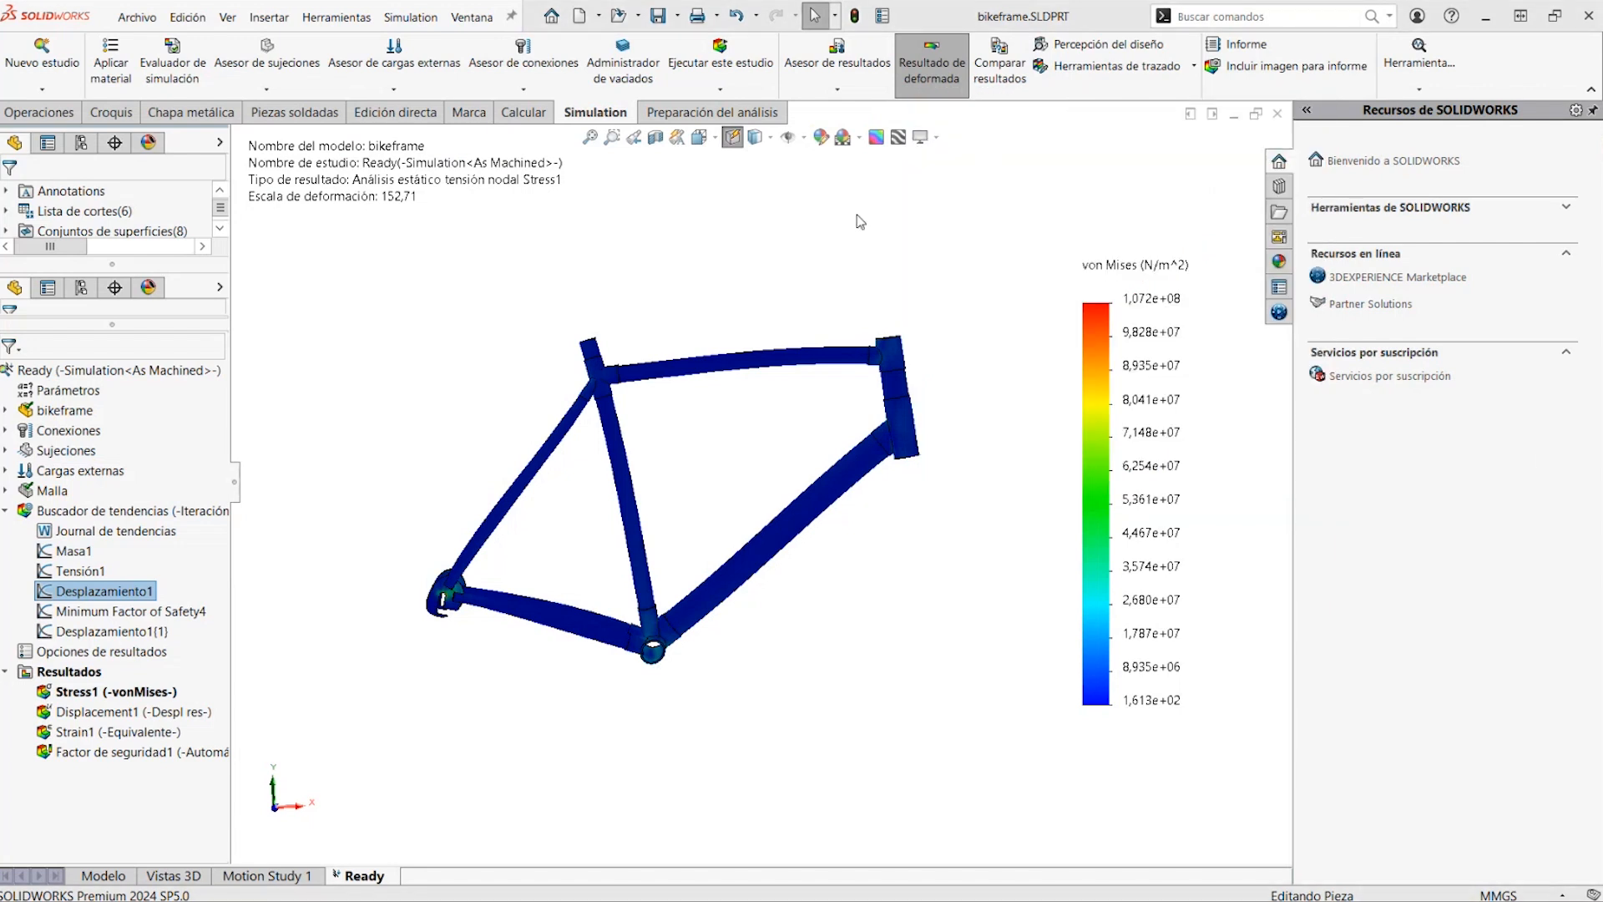
{"action": "key", "text": "alt+Tab"}
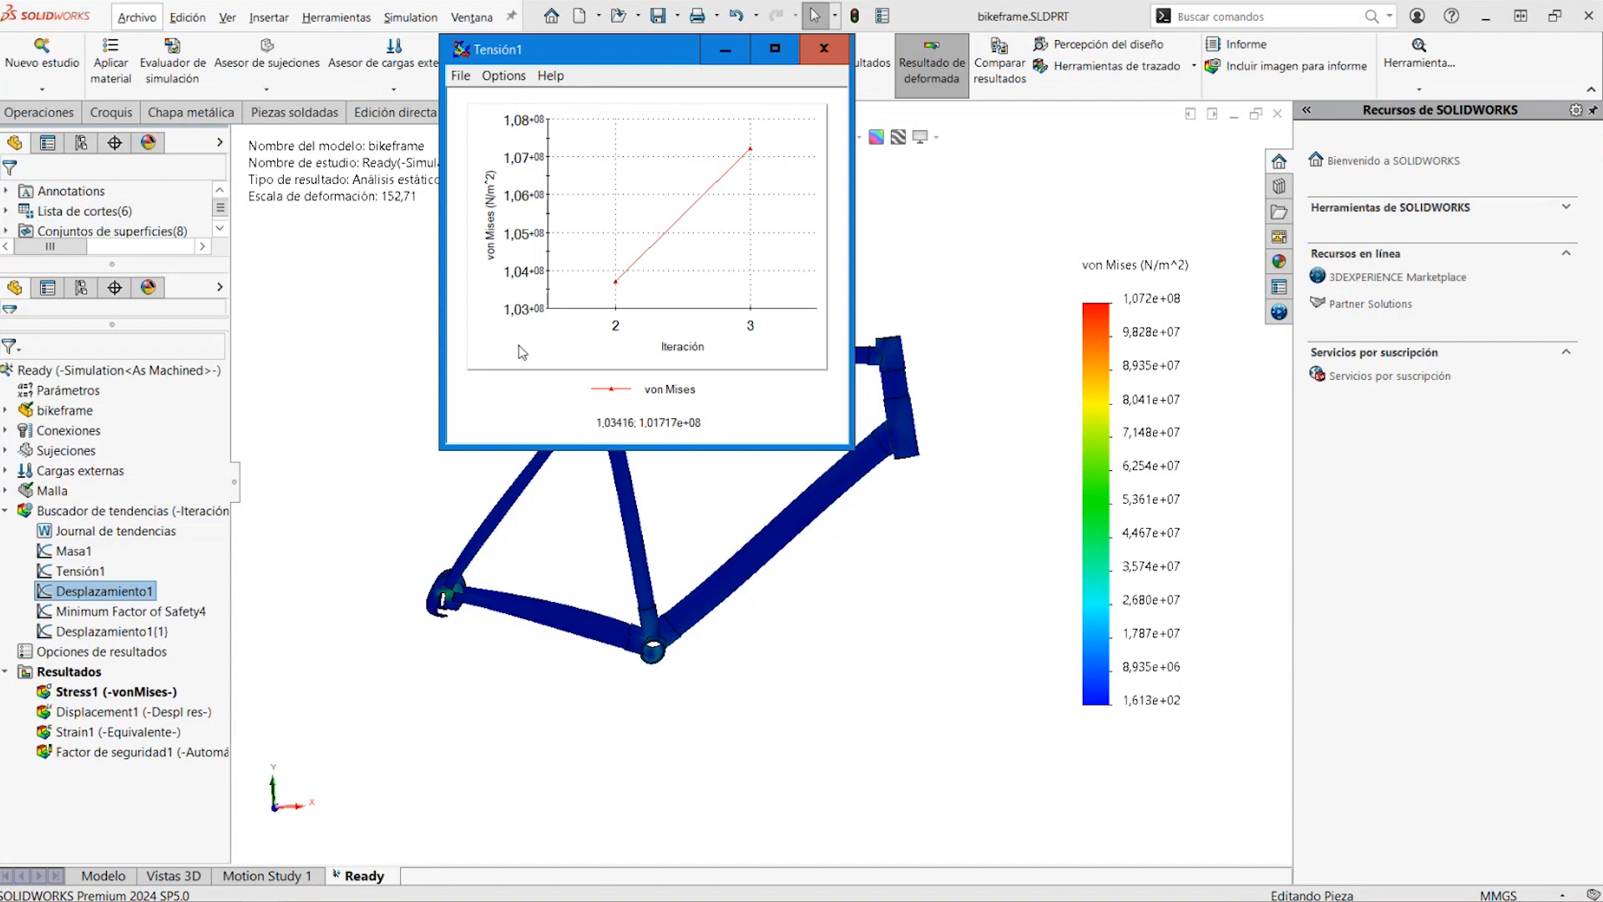
{"action": "left_click", "coordinate": [824, 49]}
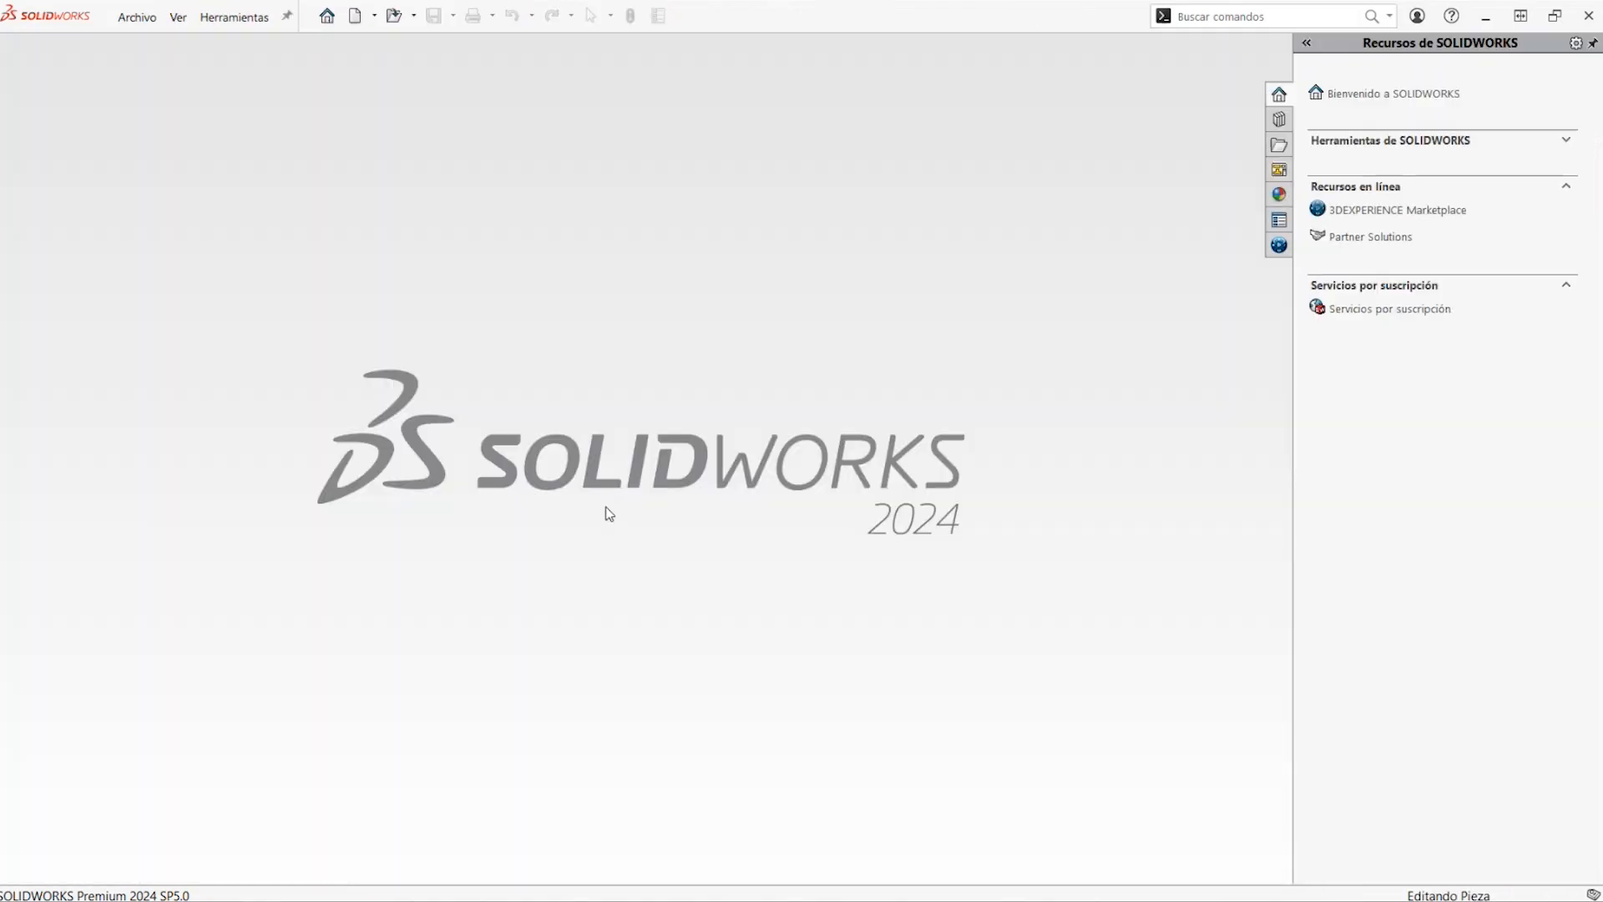
Open Percepción_Modi.SLDPRT from the recent documents
{"action": "left_click", "coordinate": [242, 17]}
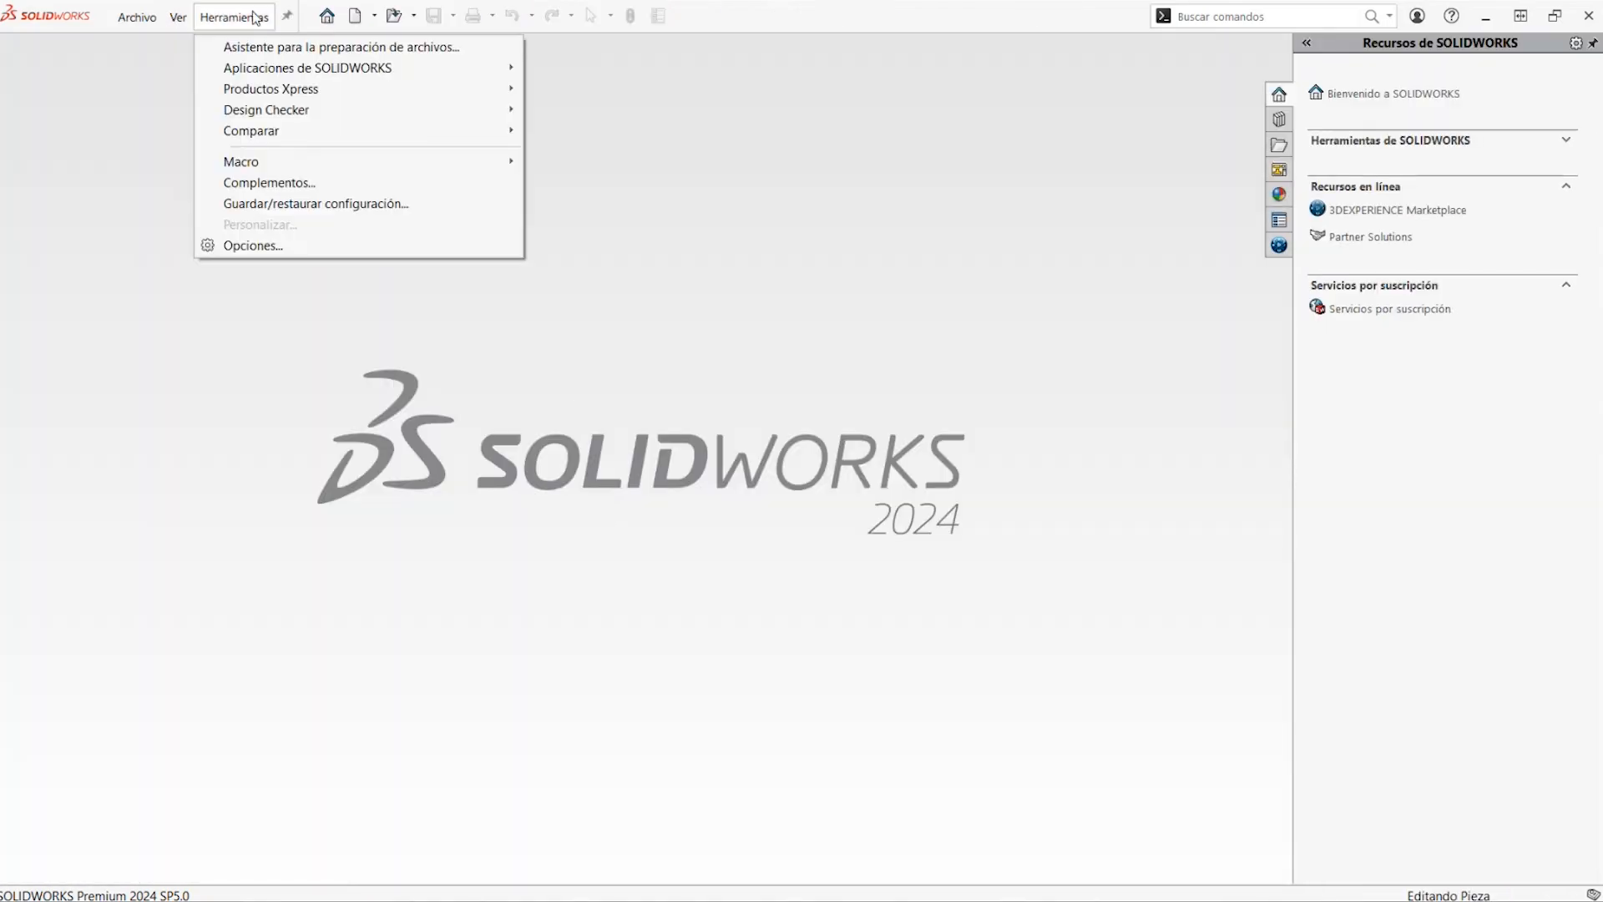
{"action": "left_click", "coordinate": [413, 16]}
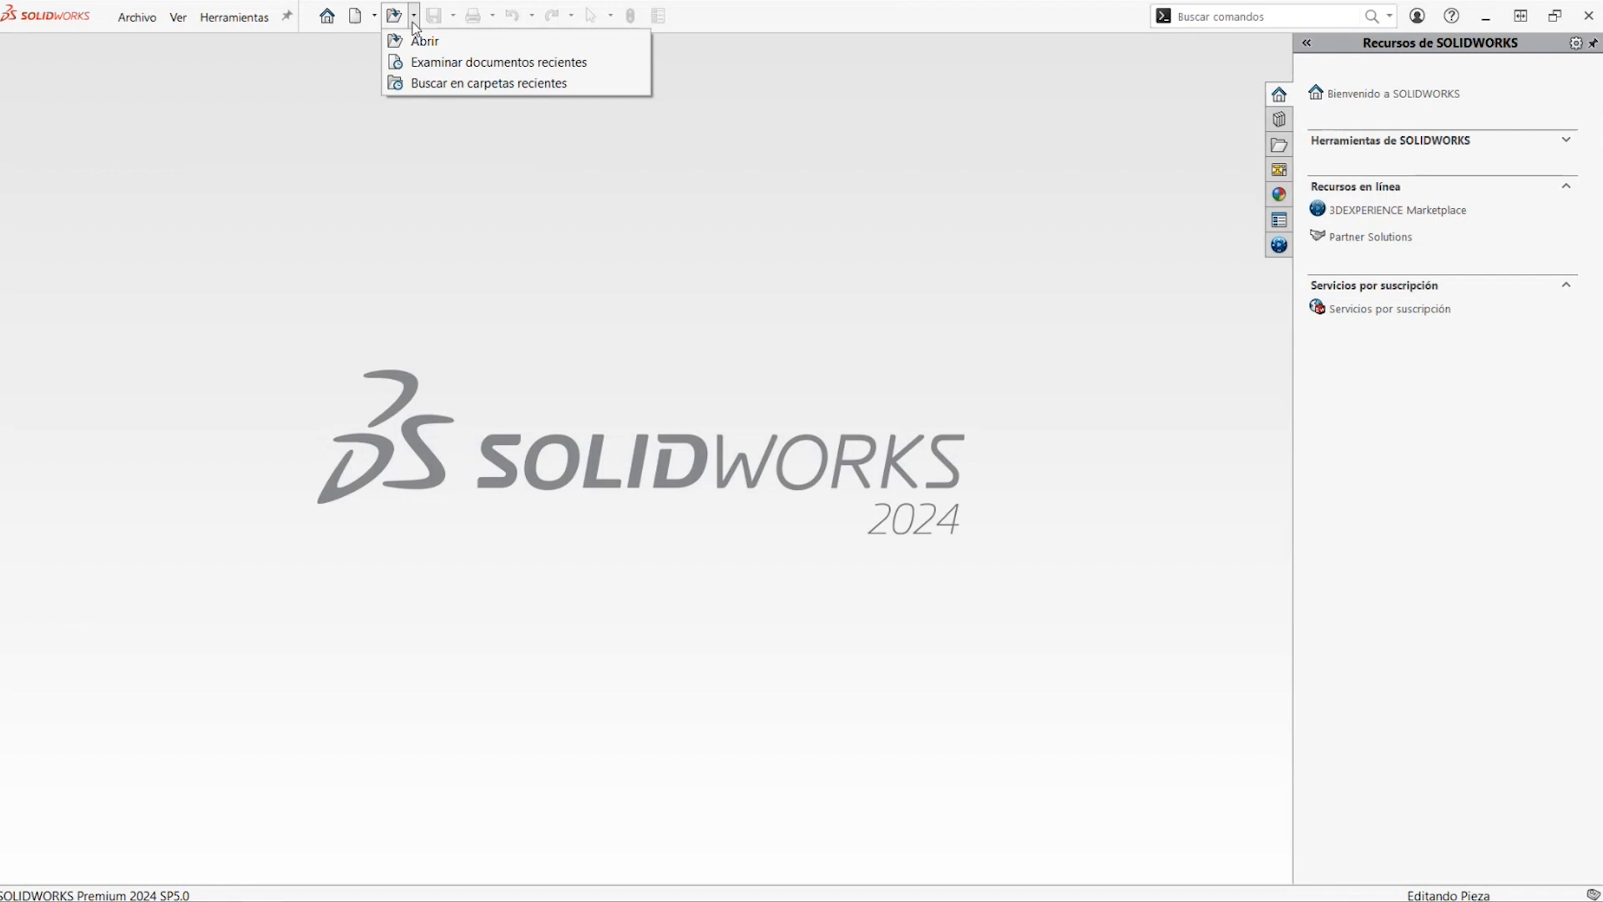
{"action": "left_click", "coordinate": [431, 62]}
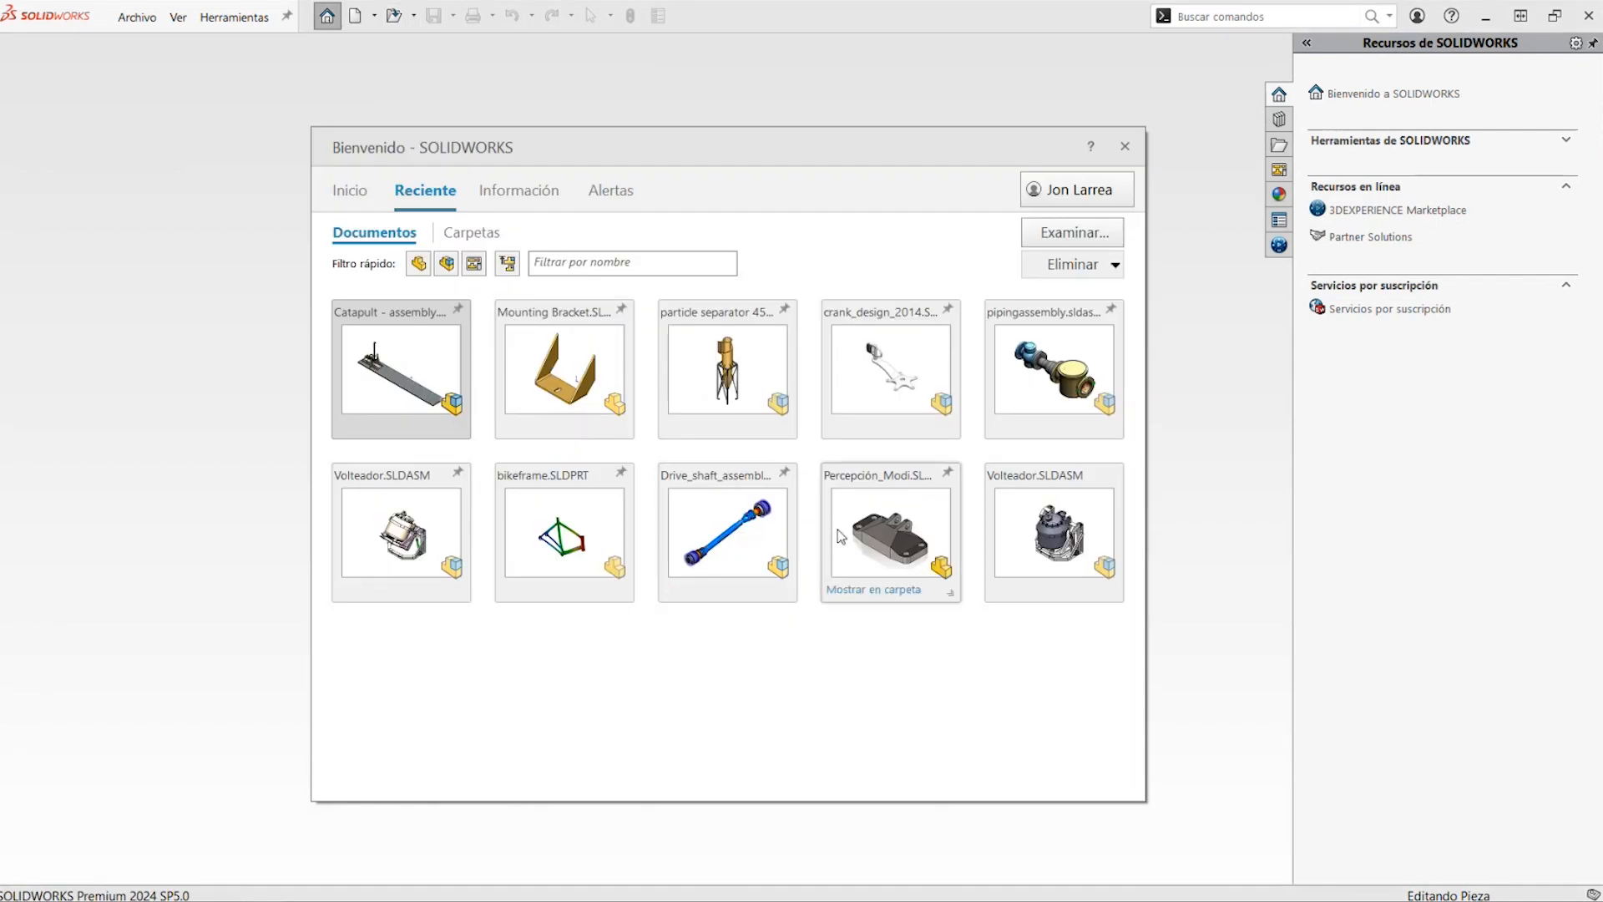
{"action": "left_click", "coordinate": [841, 533]}
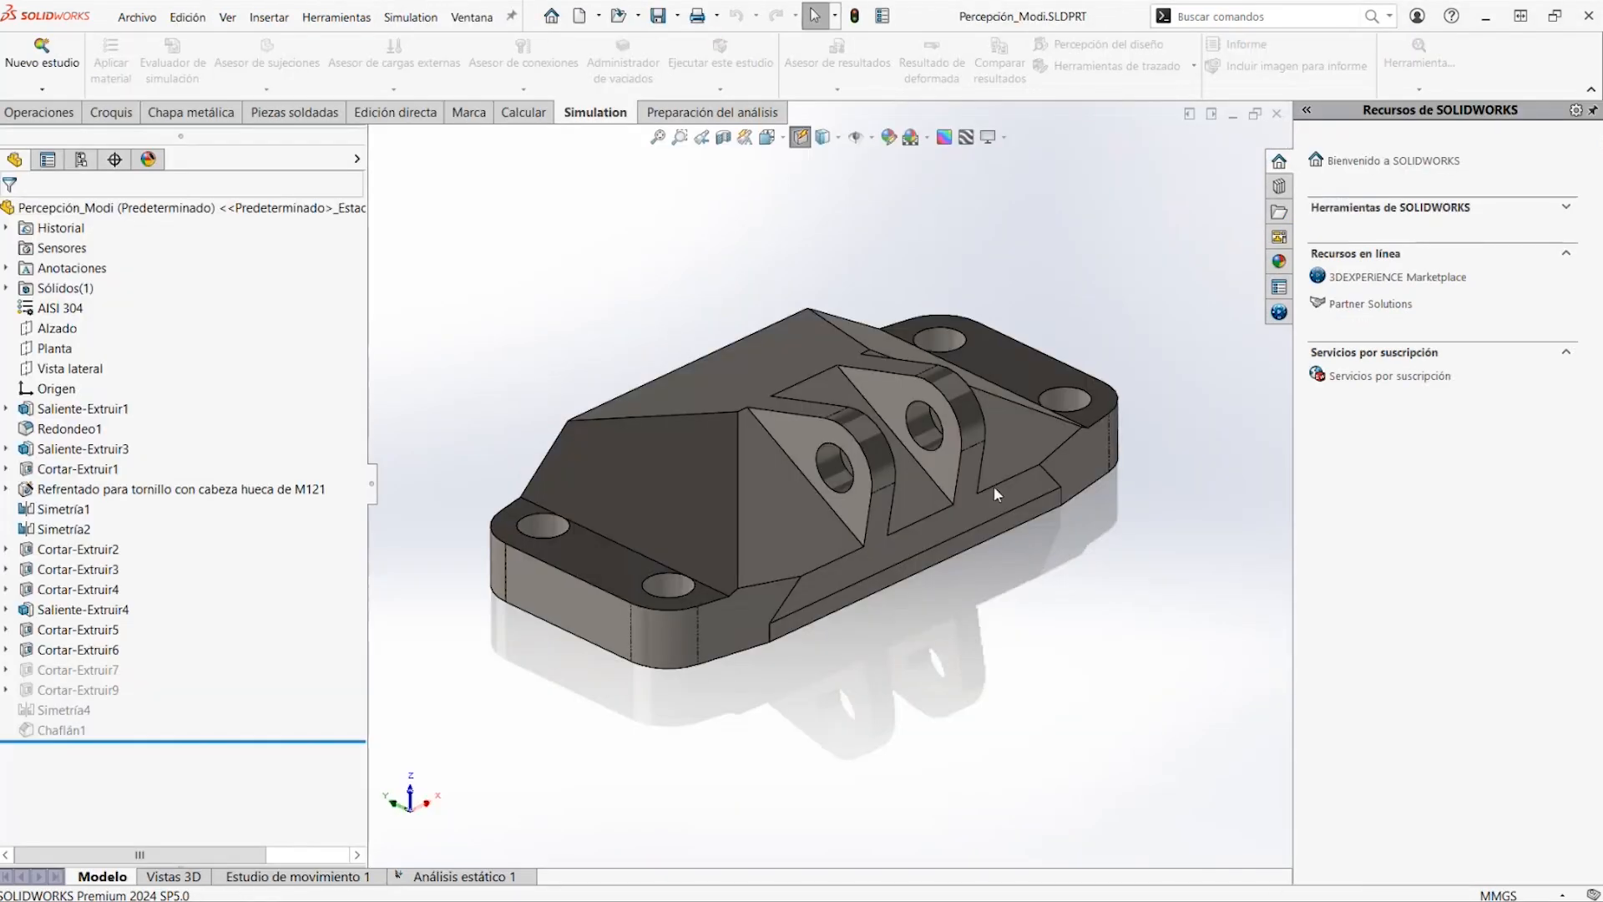
Switch to the Análisis estático 1 study and examine the fixed bolt holes and the force on the lug holes
{"action": "middle_click_drag", "start_coordinate": [994, 486], "coordinate": [386, 468]}
{"action": "left_click", "coordinate": [451, 876]}
{"action": "middle_click_drag", "start_coordinate": [535, 718], "coordinate": [587, 749]}
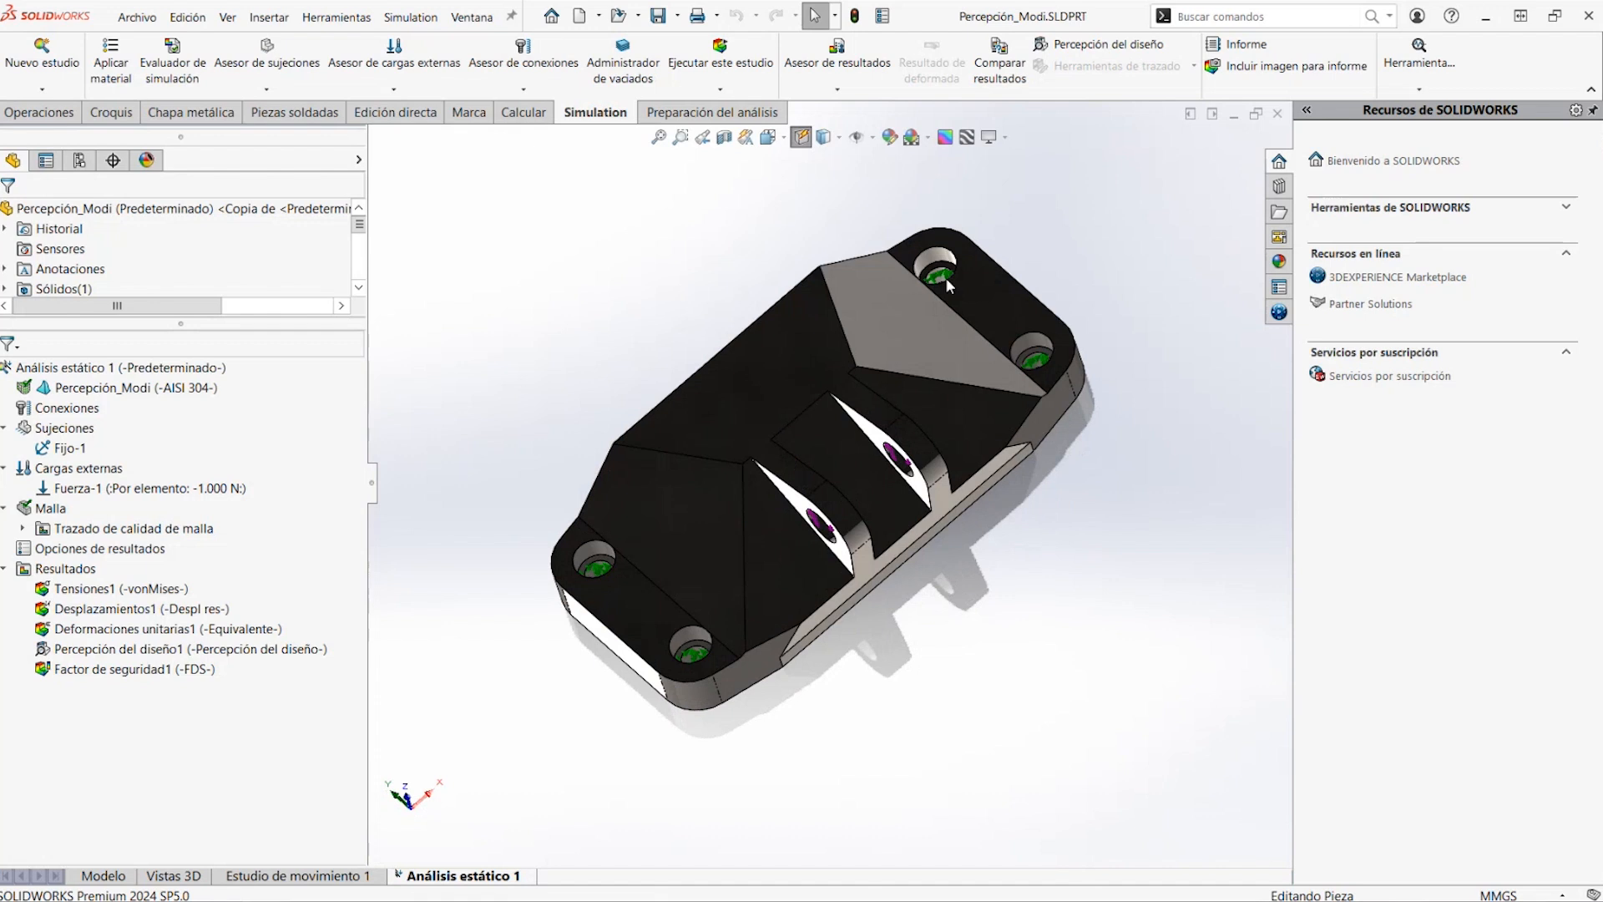
{"action": "middle_click_drag", "start_coordinate": [906, 479], "coordinate": [942, 317]}
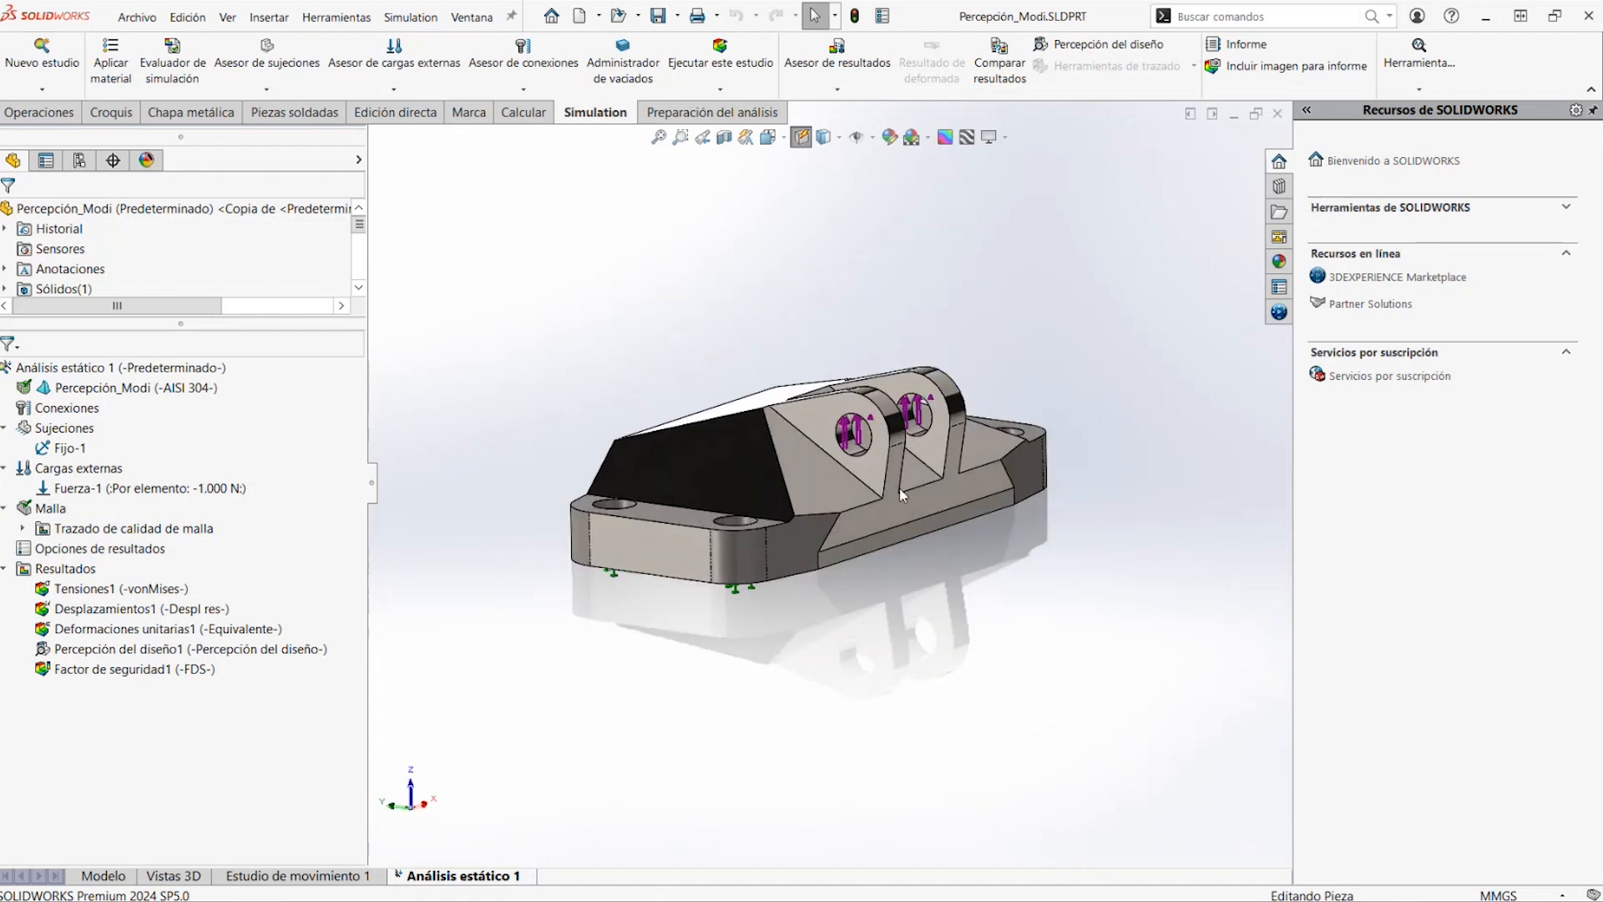
{"action": "middle_click_drag", "start_coordinate": [780, 529], "coordinate": [773, 614]}
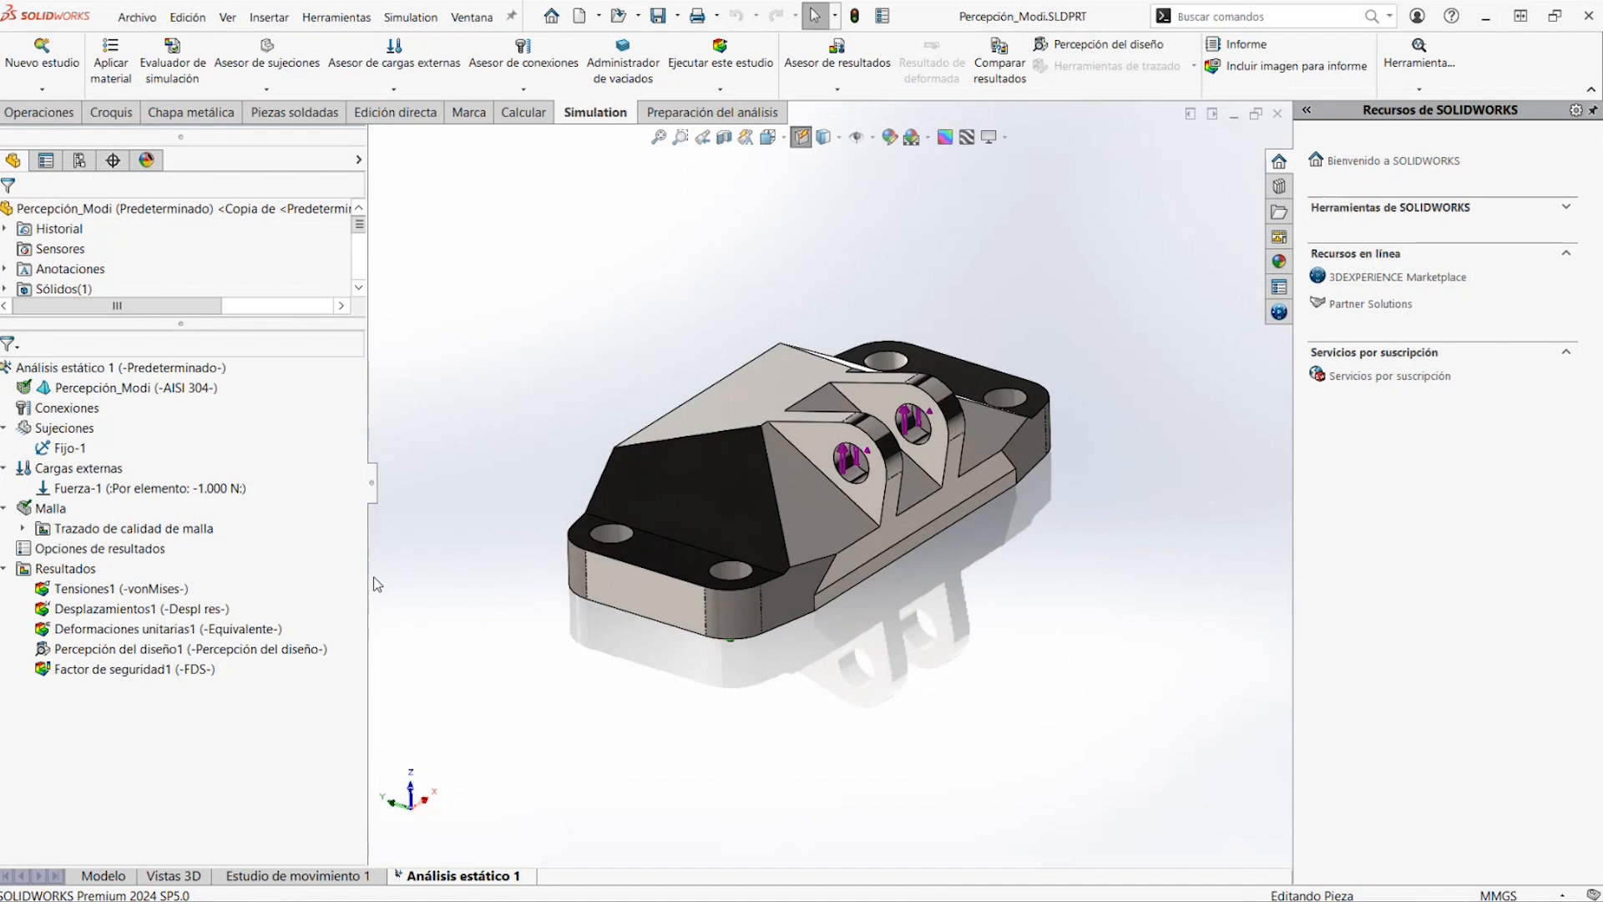
Display the Tensiones1 von Mises stress plot of the unlightened part
{"action": "left_click", "coordinate": [134, 595]}
{"action": "double_click", "coordinate": [134, 594]}
{"action": "middle_click_drag", "start_coordinate": [722, 669], "coordinate": [736, 632]}
Display the Percepción del diseño1 plot and examine the load-carrying material from several sides
{"action": "double_click", "coordinate": [177, 650]}
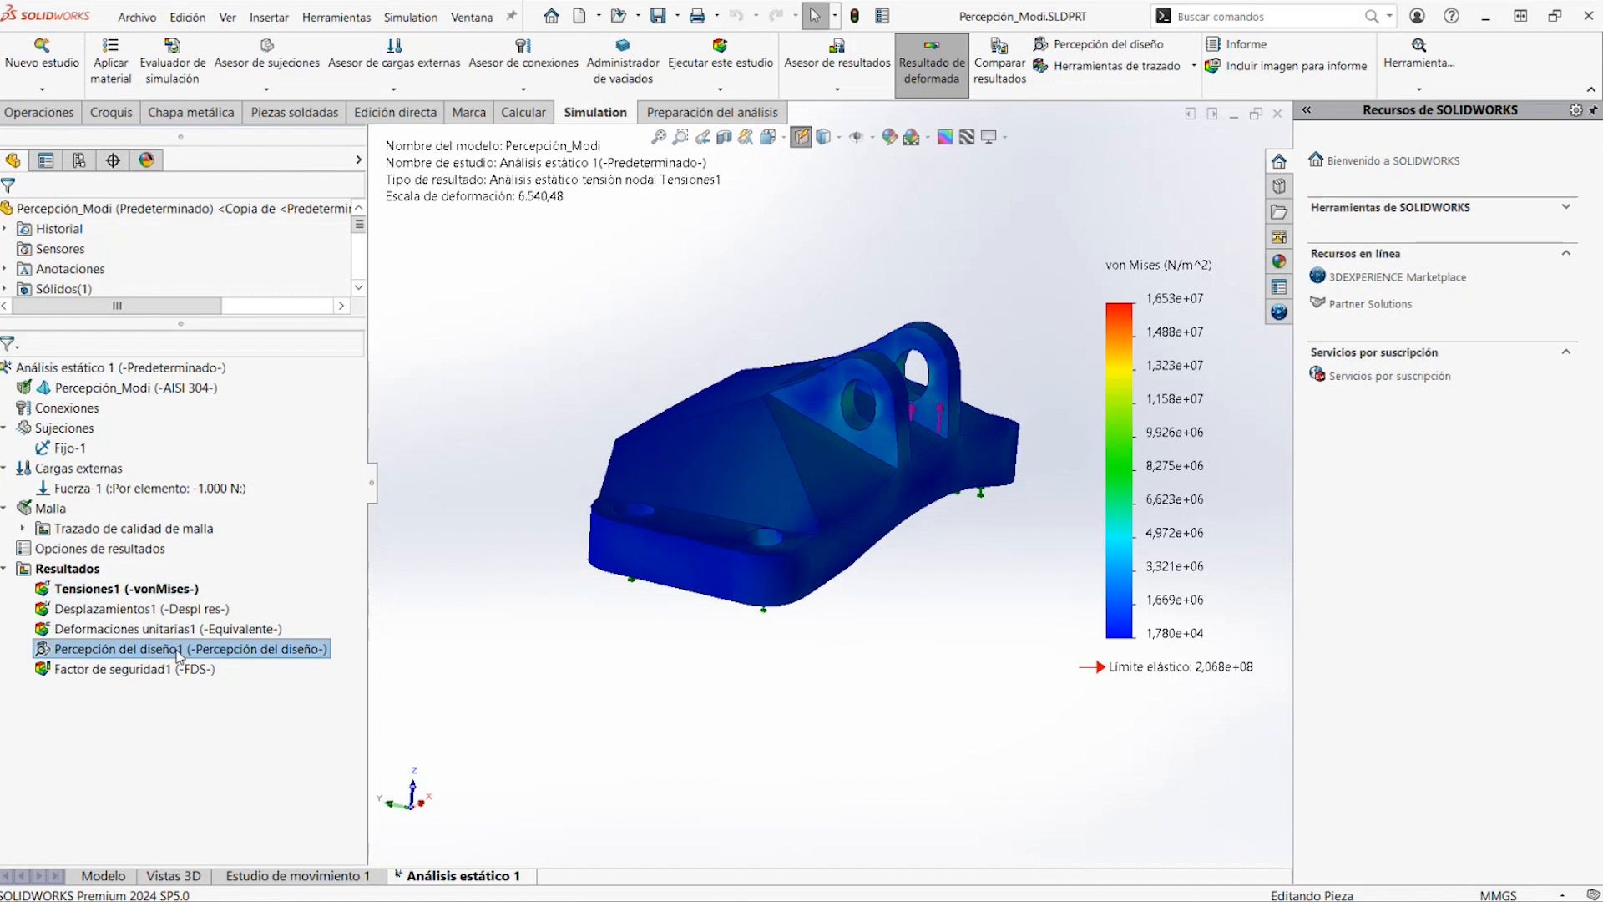
{"action": "left_click", "coordinate": [850, 462]}
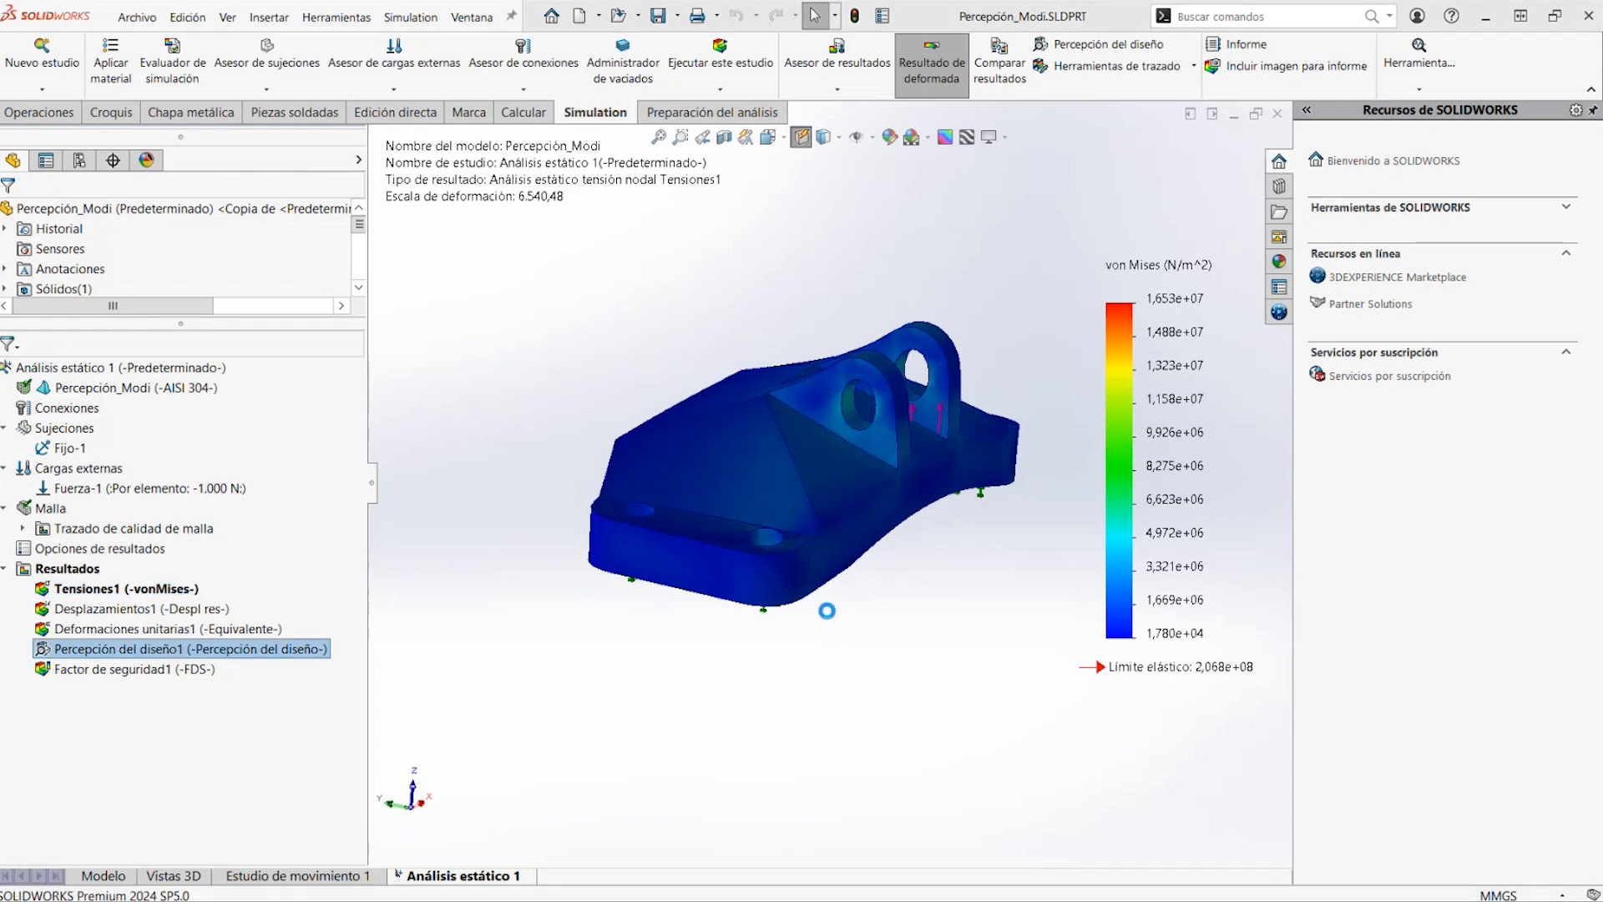
{"action": "middle_click_drag", "start_coordinate": [789, 628], "coordinate": [775, 670]}
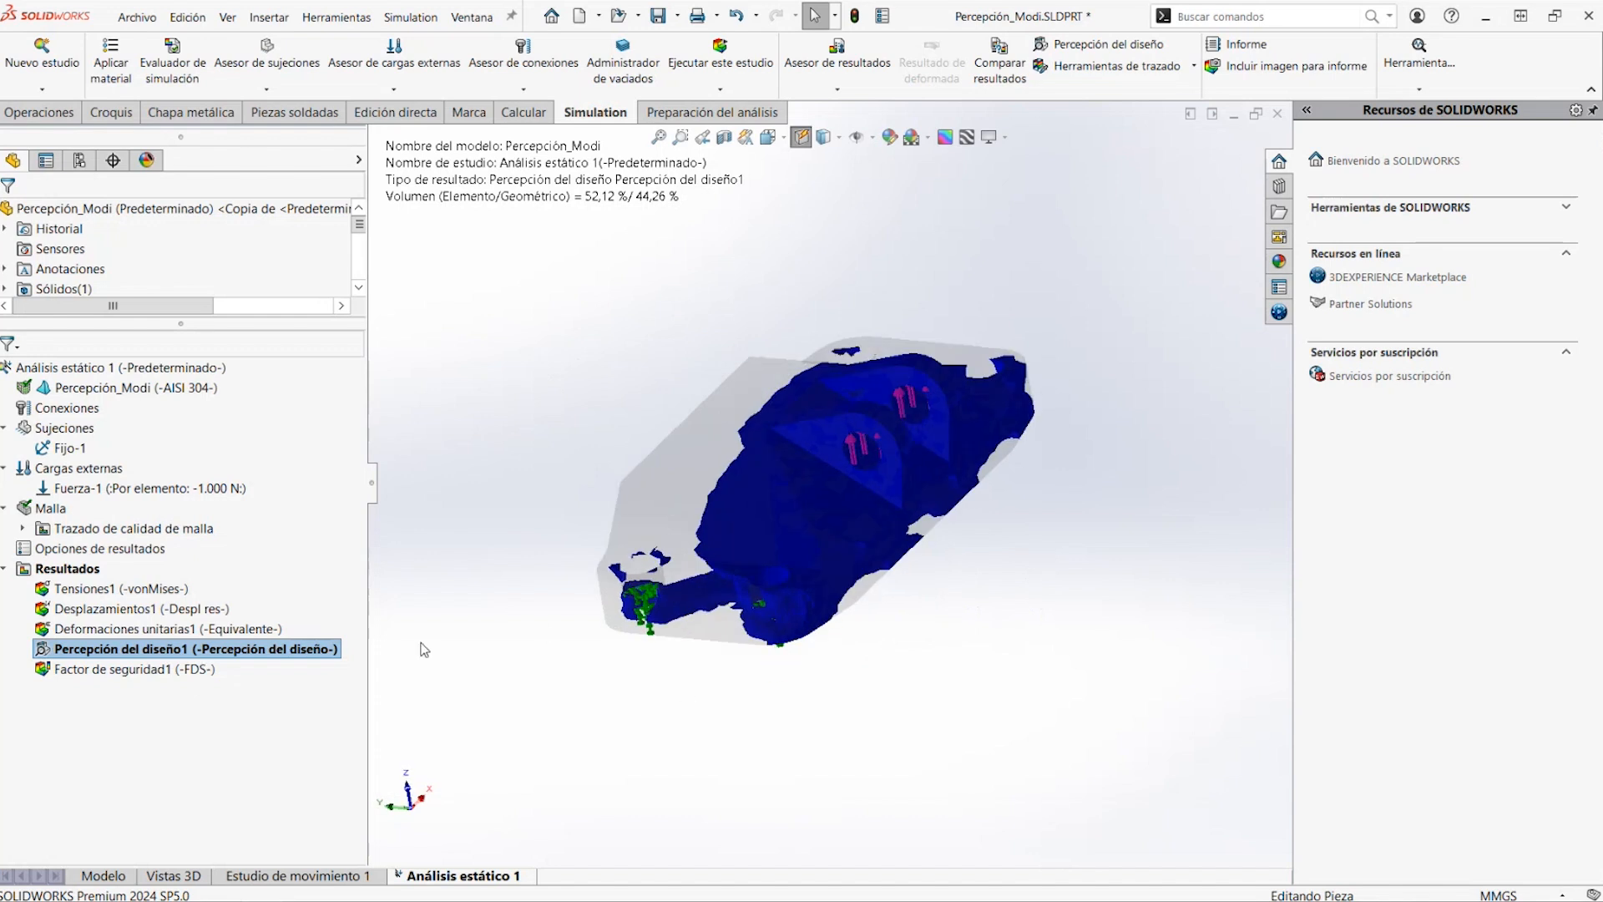
{"action": "middle_click_drag", "start_coordinate": [564, 619], "coordinate": [775, 617]}
{"action": "middle_click_drag", "start_coordinate": [764, 454], "coordinate": [794, 580]}
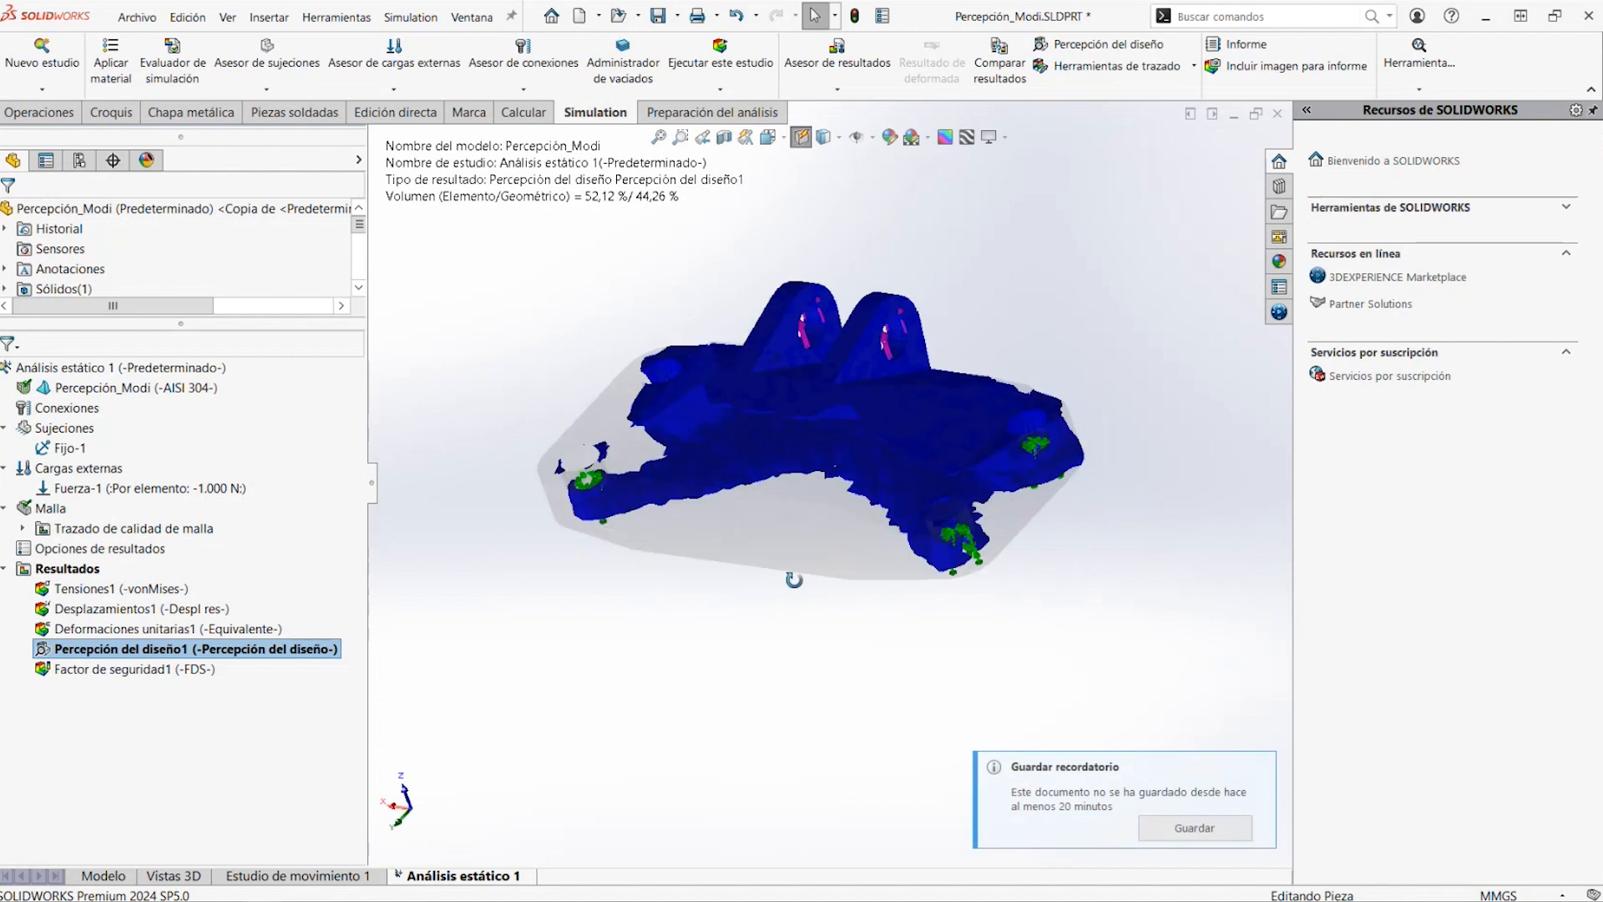
Unsuppress the features from Cortar-Extruir7 through Chaflán1 and view the lightened part in the model view
{"action": "left_click_drag", "start_coordinate": [225, 321], "coordinate": [276, 588]}
{"action": "scroll", "coordinate": [351, 560], "scroll_direction": "down", "scroll_amount": 3}
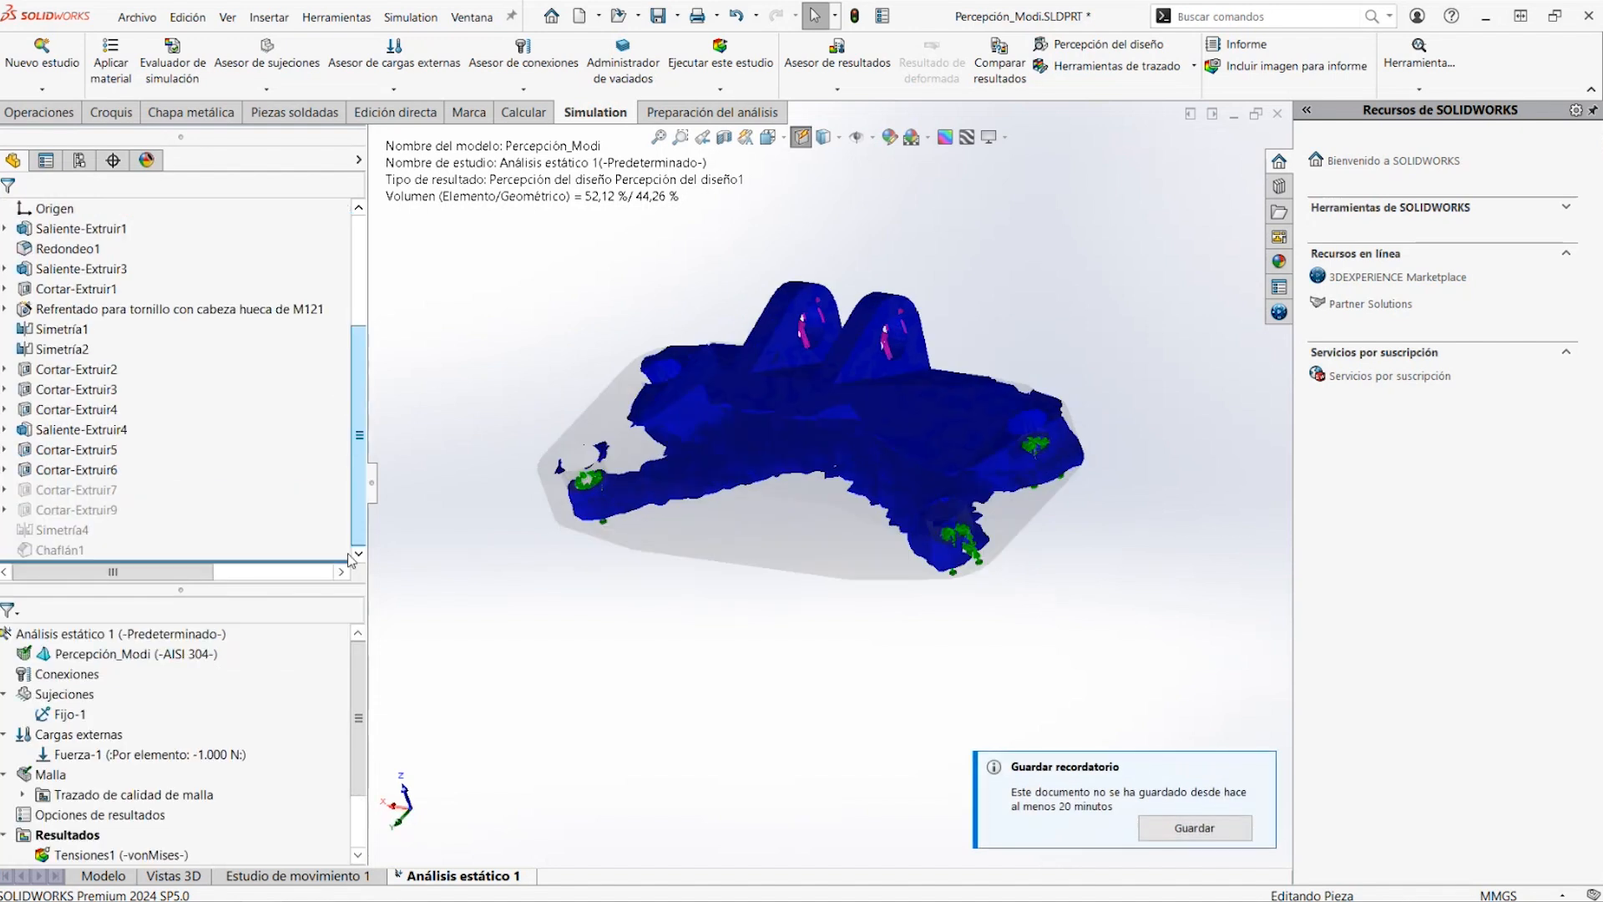
{"action": "left_click", "coordinate": [75, 489]}
{"action": "left_click", "coordinate": [58, 549], "text": "shift"}
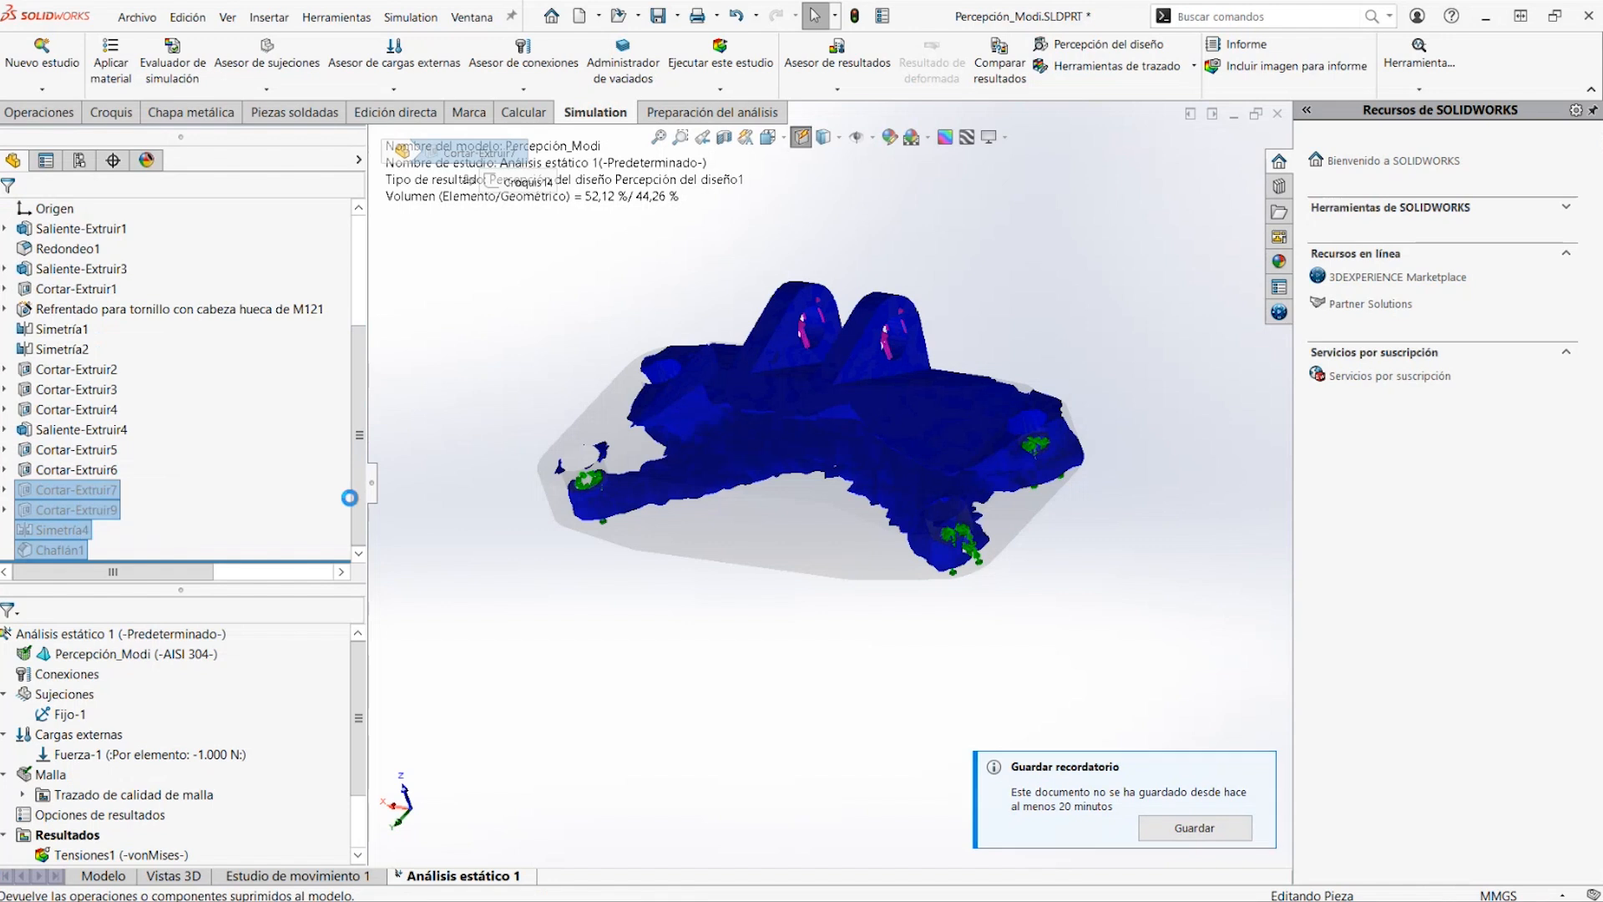
{"action": "left_click", "coordinate": [729, 573]}
{"action": "left_click", "coordinate": [113, 875]}
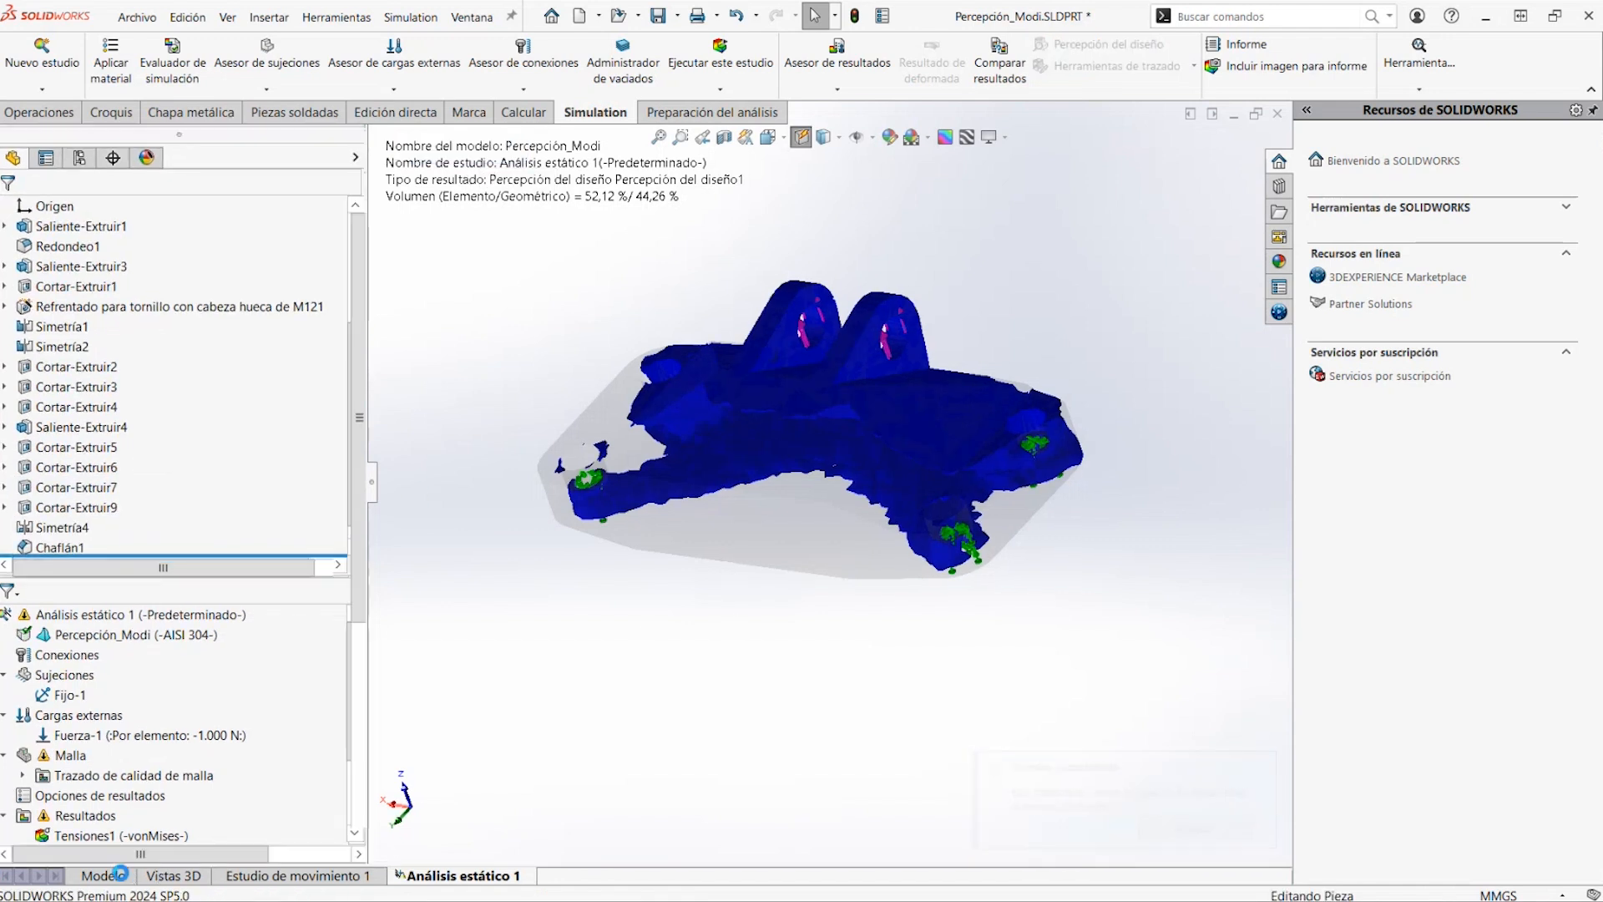
{"action": "mouse_move", "coordinate": [700, 494]}
{"action": "middle_mouse_down"}
{"action": "mouse_move", "coordinate": [636, 409]}
{"action": "mouse_move", "coordinate": [714, 497]}
{"action": "middle_mouse_up"}
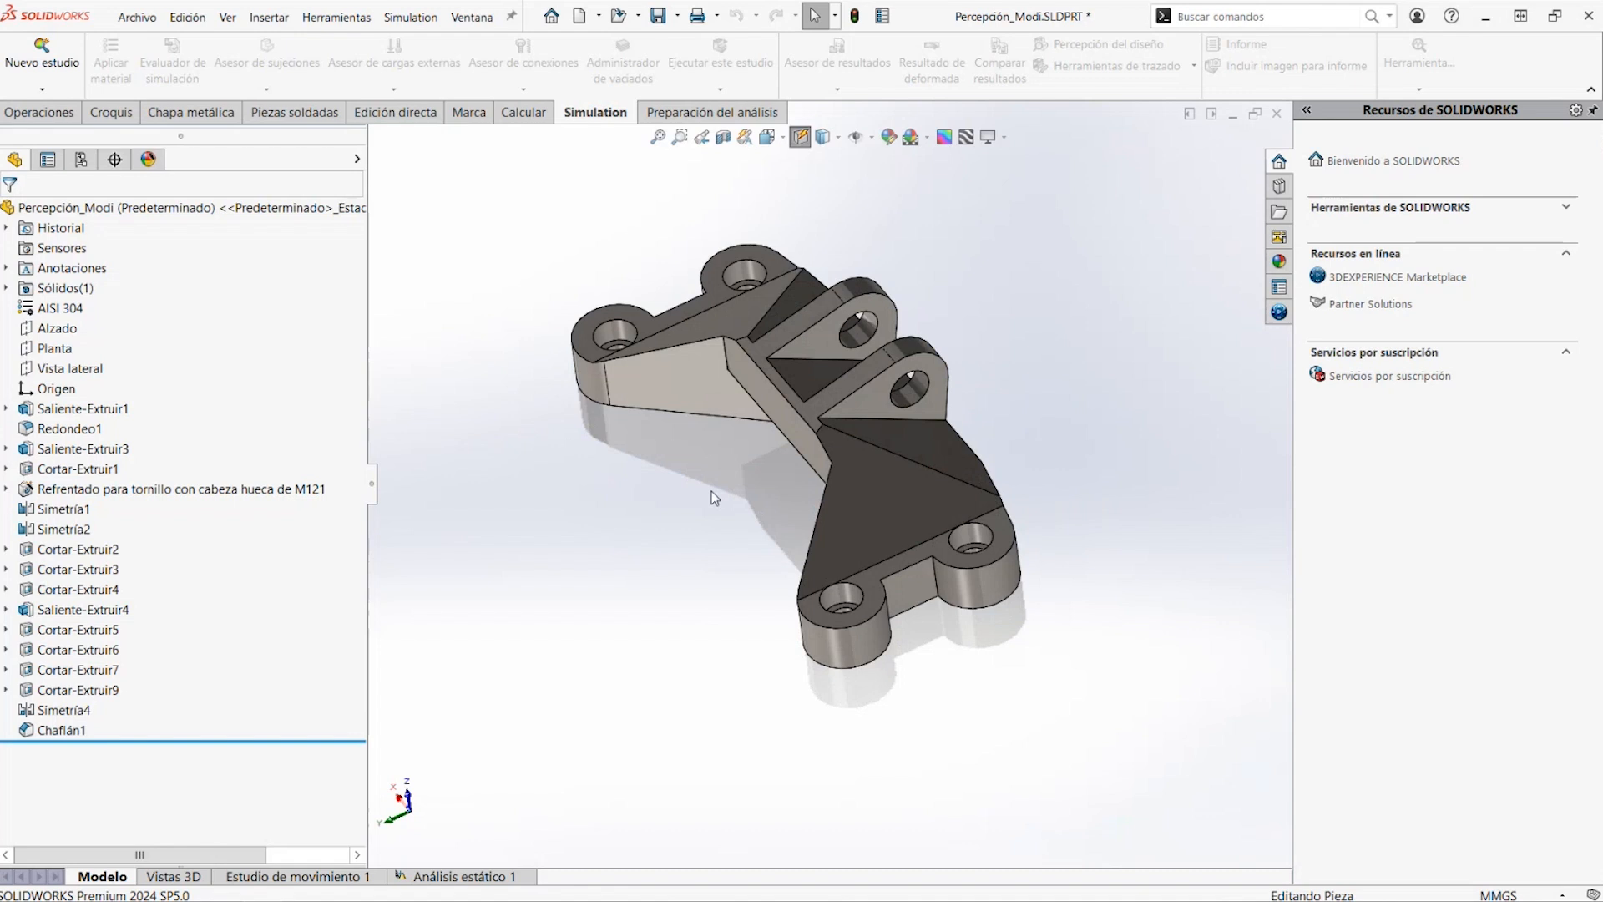
Return to the Análisis estático 1 study and rerun it with the lightened geometry
{"action": "left_click", "coordinate": [479, 878]}
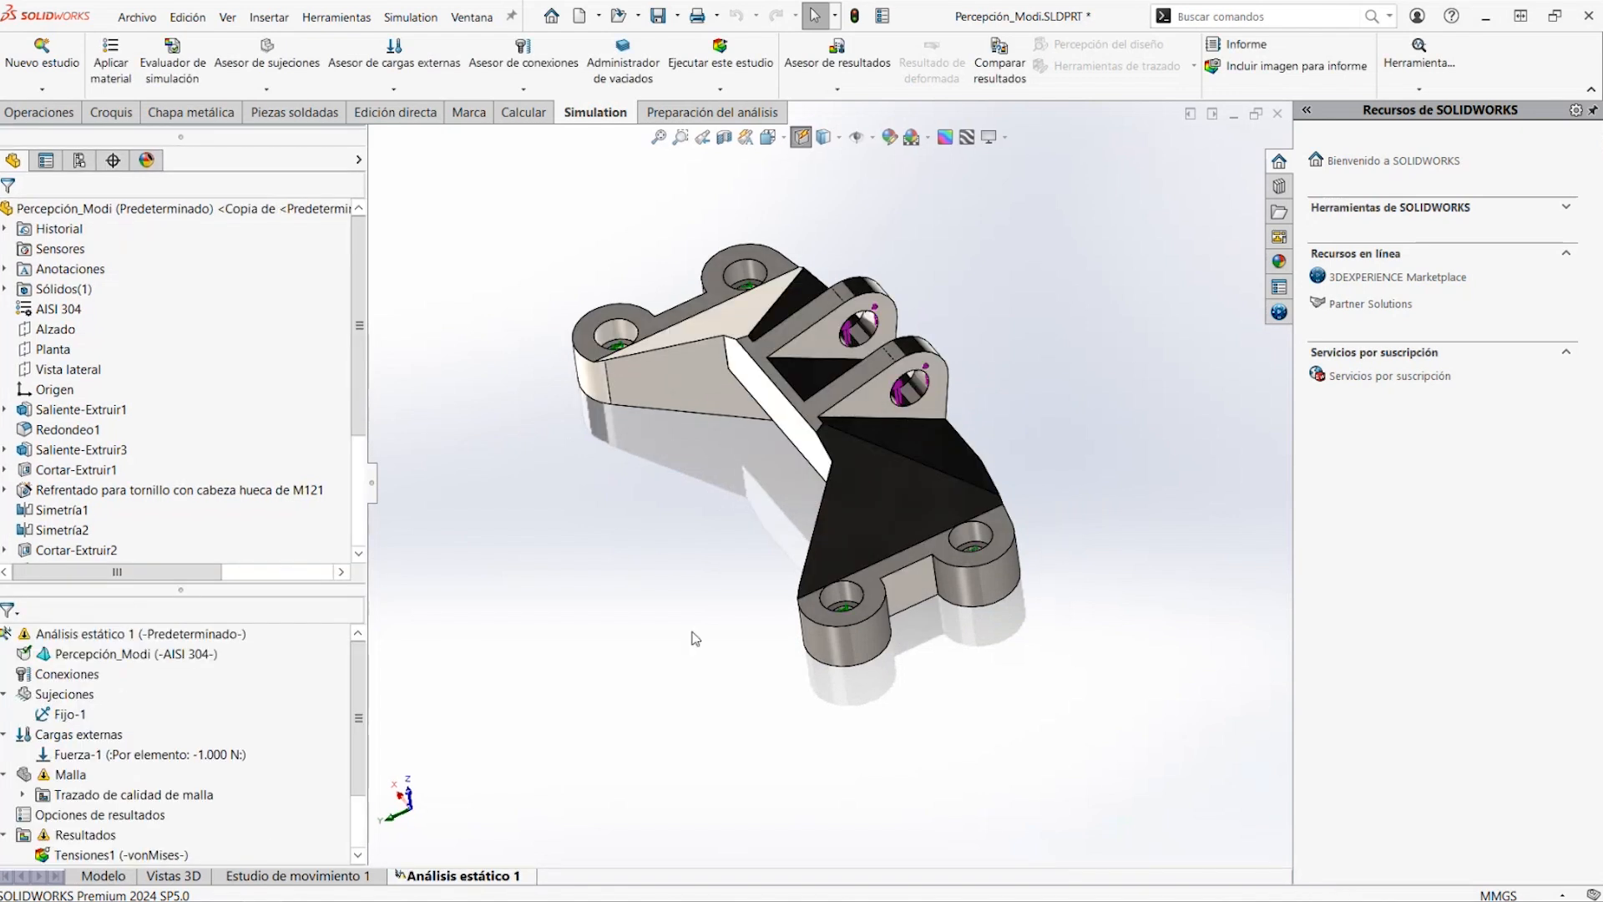
{"action": "right_click", "coordinate": [179, 634]}
{"action": "left_click", "coordinate": [227, 269]}
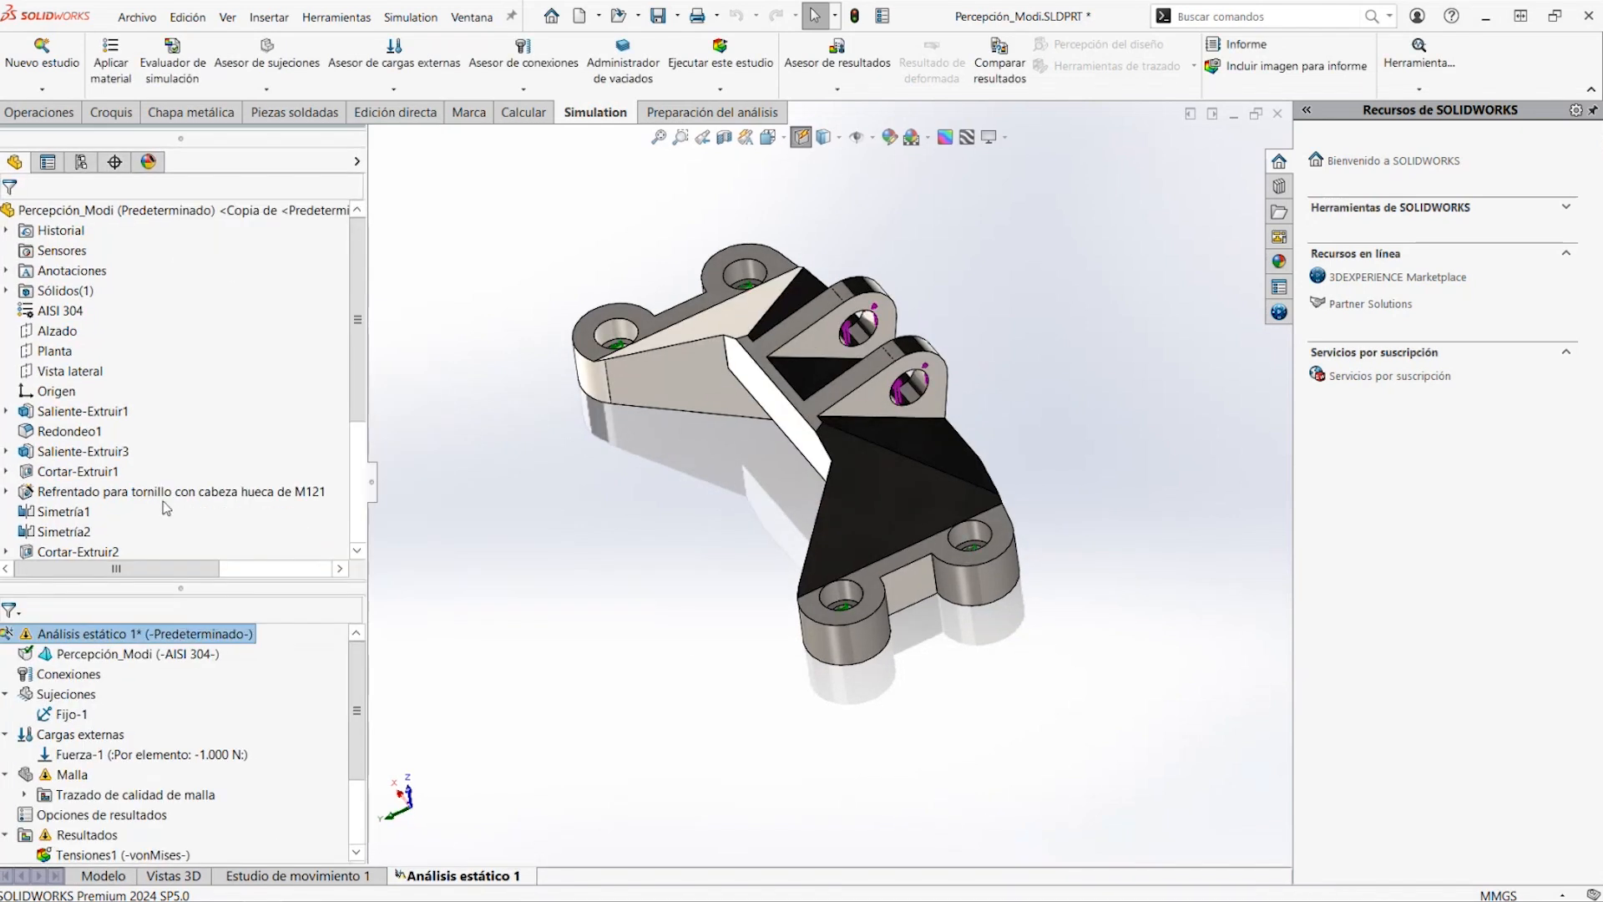
{"action": "right_click", "coordinate": [167, 634]}
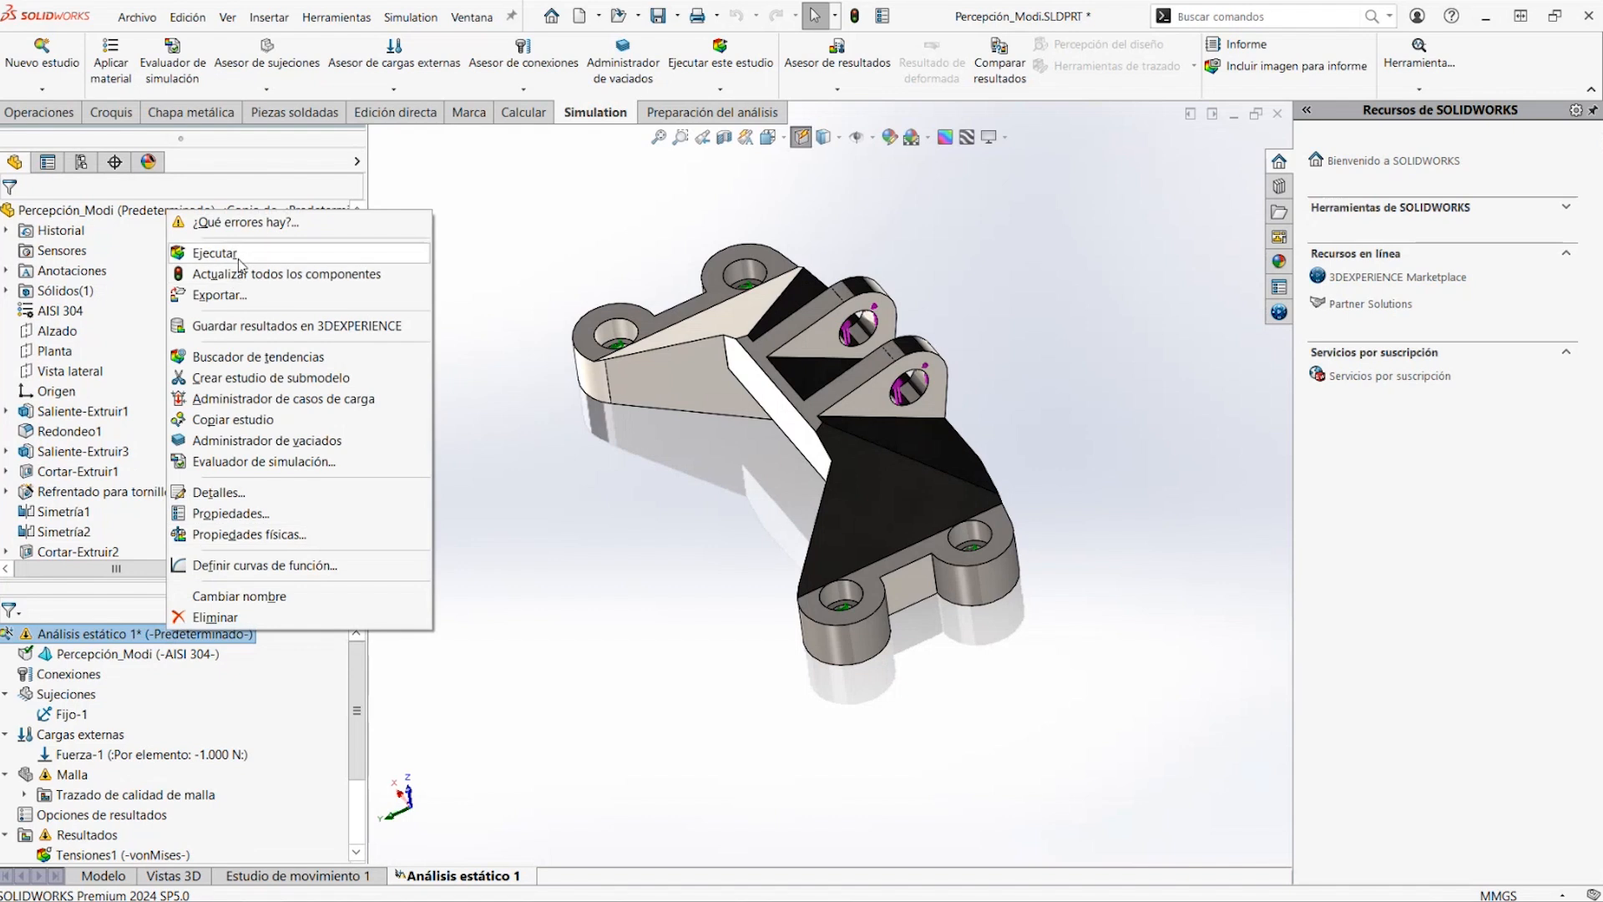
{"action": "left_click", "coordinate": [213, 249]}
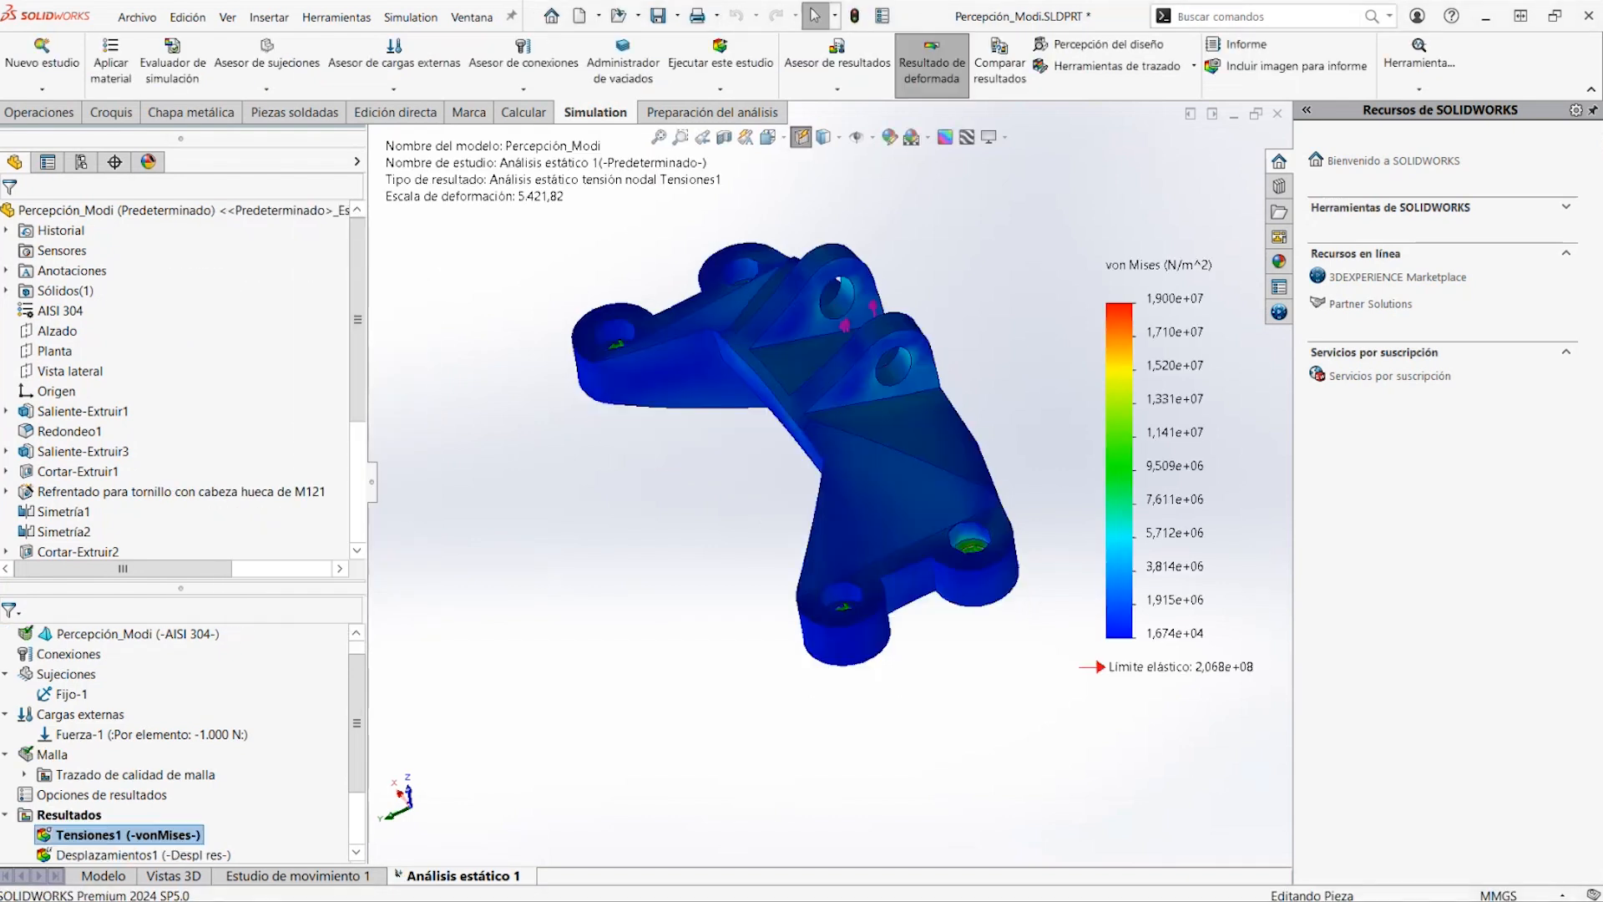
Examine the new von Mises stress plot and display the Desplazamientos1 displacement plot
{"action": "middle_click_drag", "start_coordinate": [783, 368], "coordinate": [890, 339]}
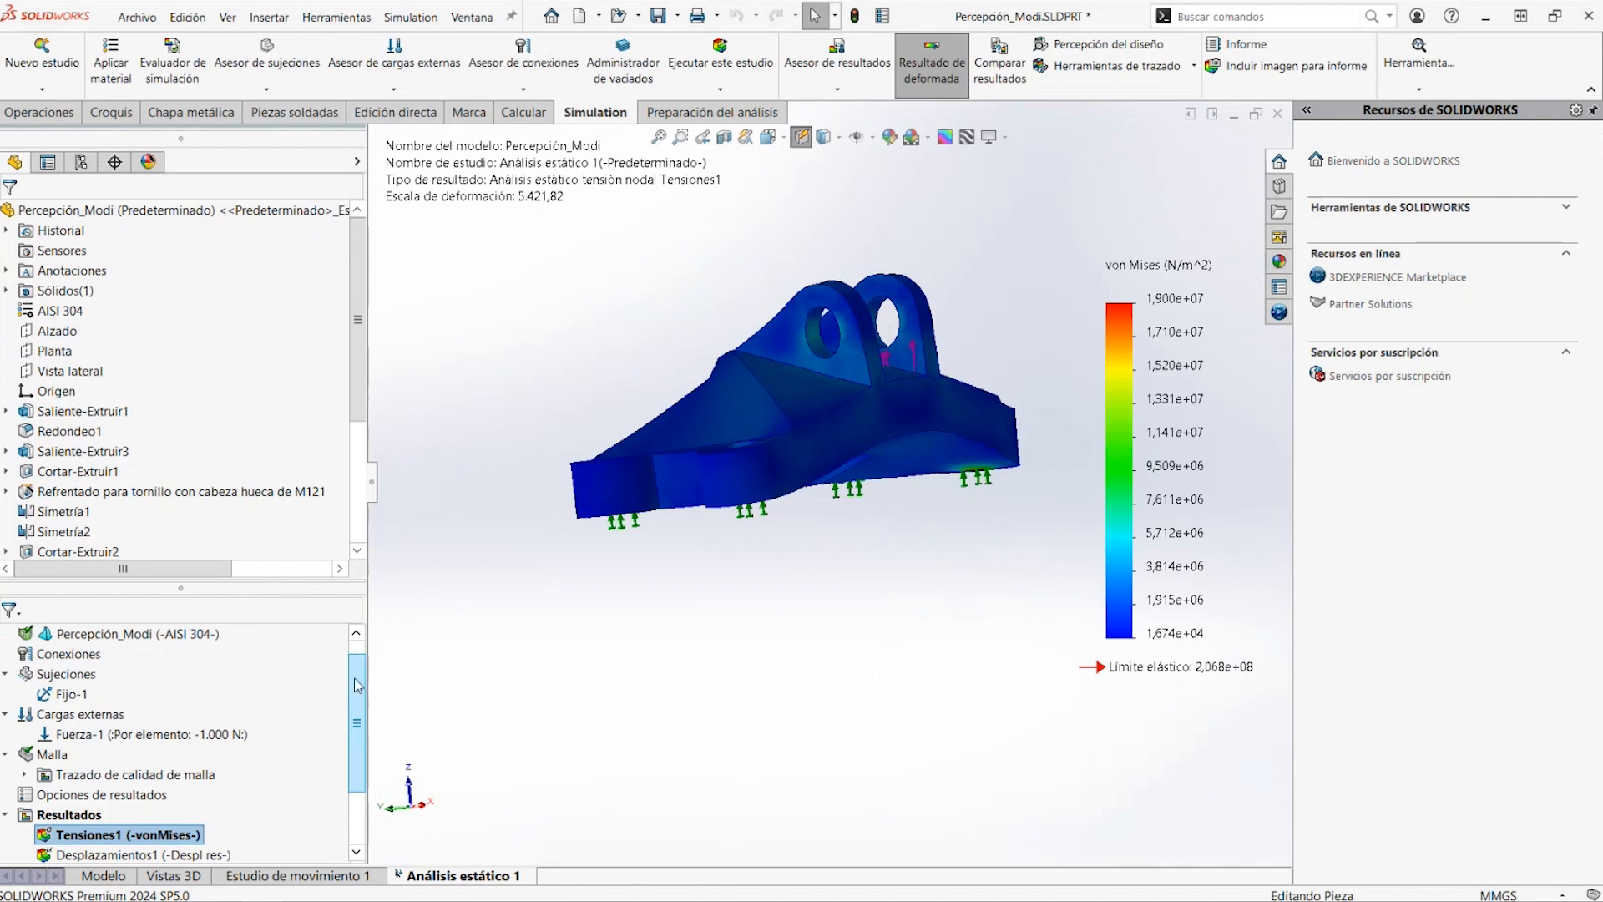
{"action": "scroll", "coordinate": [309, 789], "scroll_direction": "down", "scroll_amount": 2}
{"action": "left_click", "coordinate": [98, 777]}
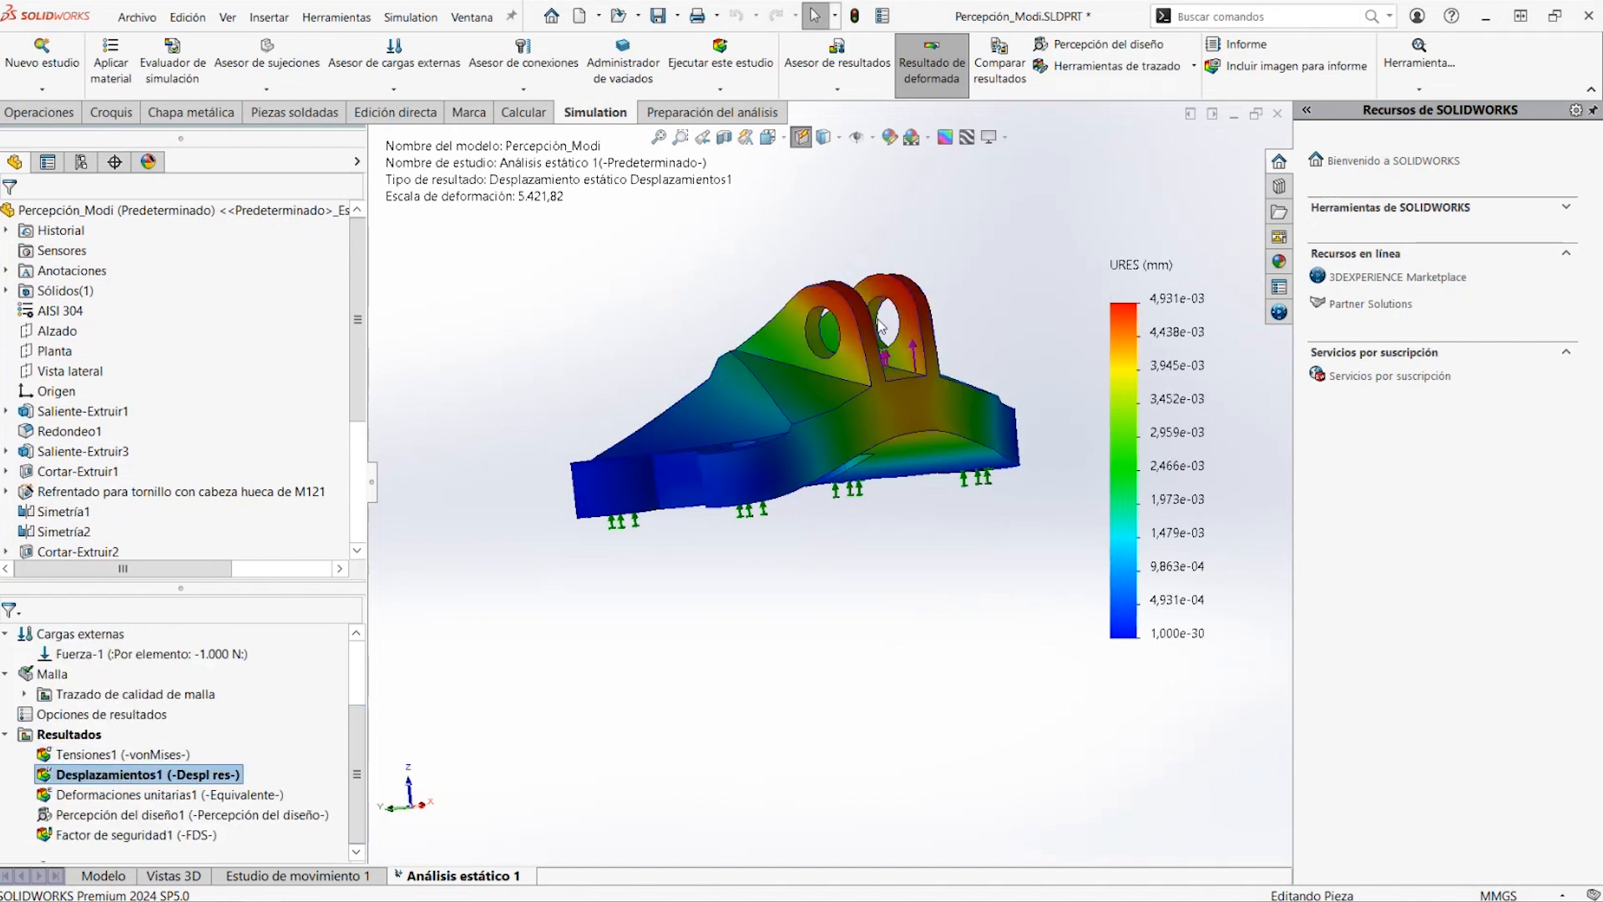
Display the Percepción del diseño1 plot for the lightened part and examine its remaining load path from all around
{"action": "double_click", "coordinate": [93, 815]}
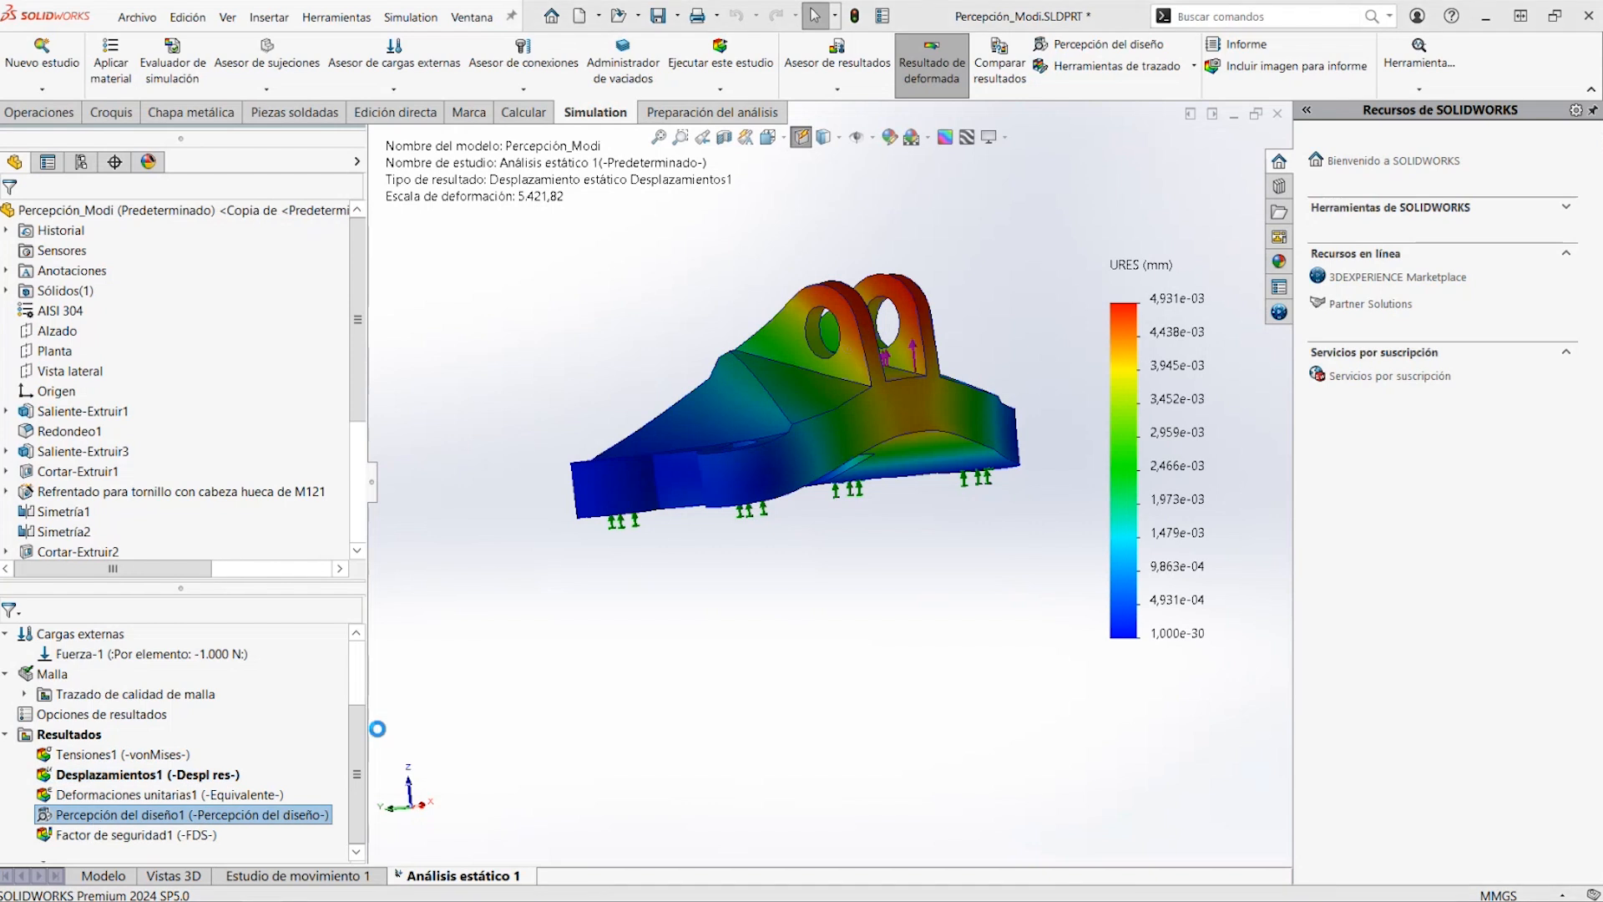
{"action": "left_click", "coordinate": [837, 461]}
{"action": "middle_click_drag", "start_coordinate": [778, 503], "coordinate": [1024, 548]}
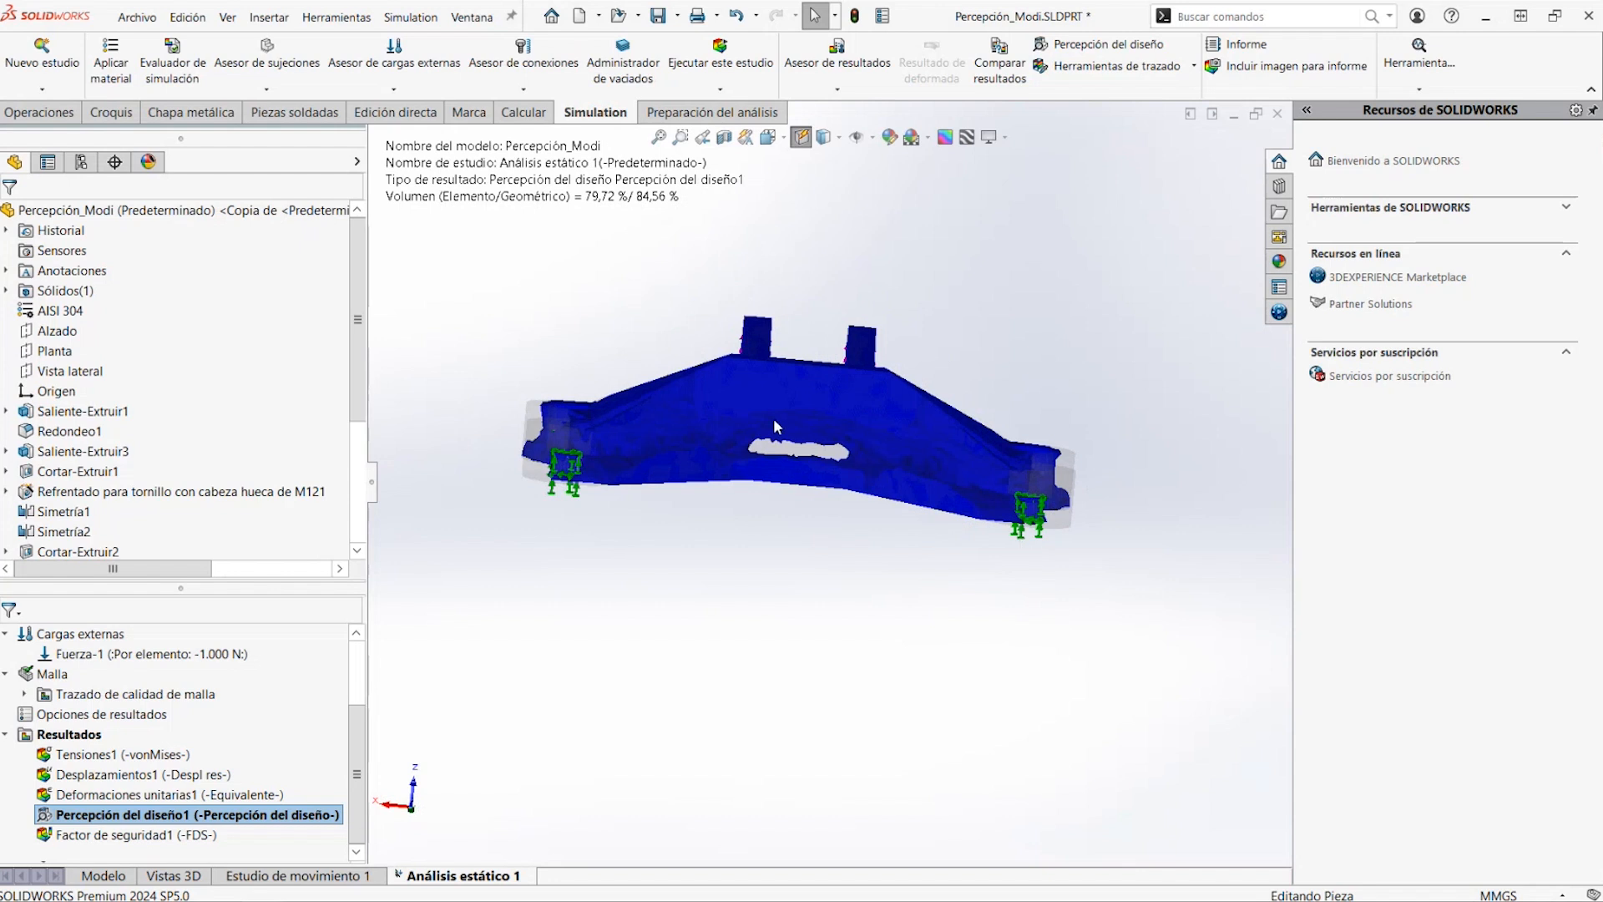
{"action": "middle_click_drag", "start_coordinate": [865, 455], "coordinate": [424, 378]}
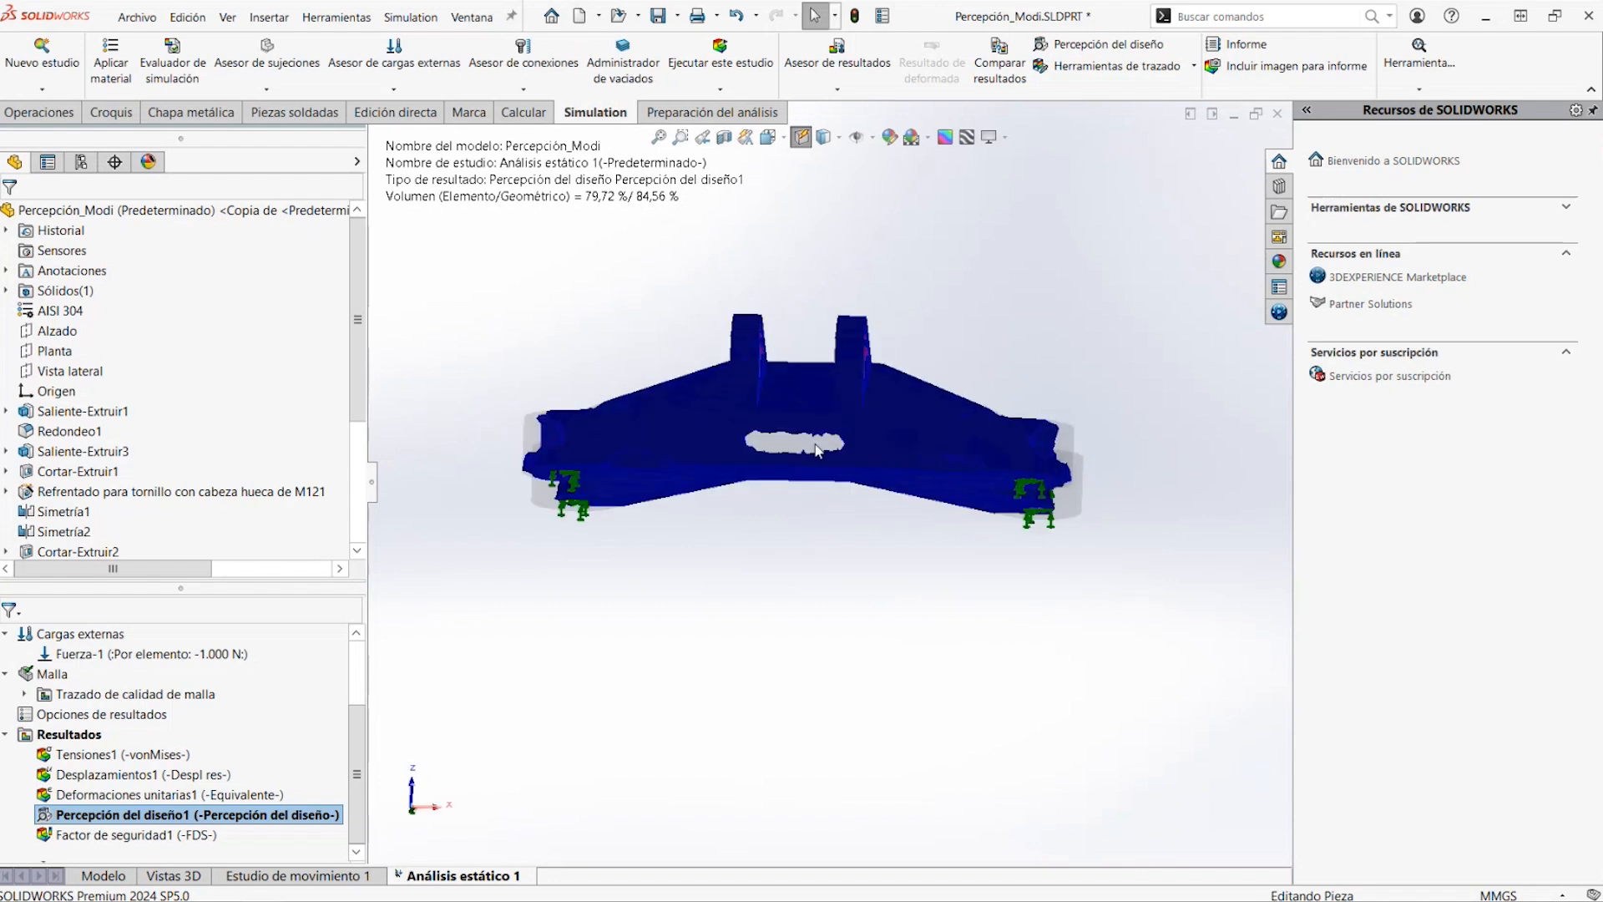
{"action": "middle_click_drag", "start_coordinate": [816, 445], "coordinate": [686, 501]}
Close the Percepción_Modi part
{"action": "left_click", "coordinate": [1279, 116]}
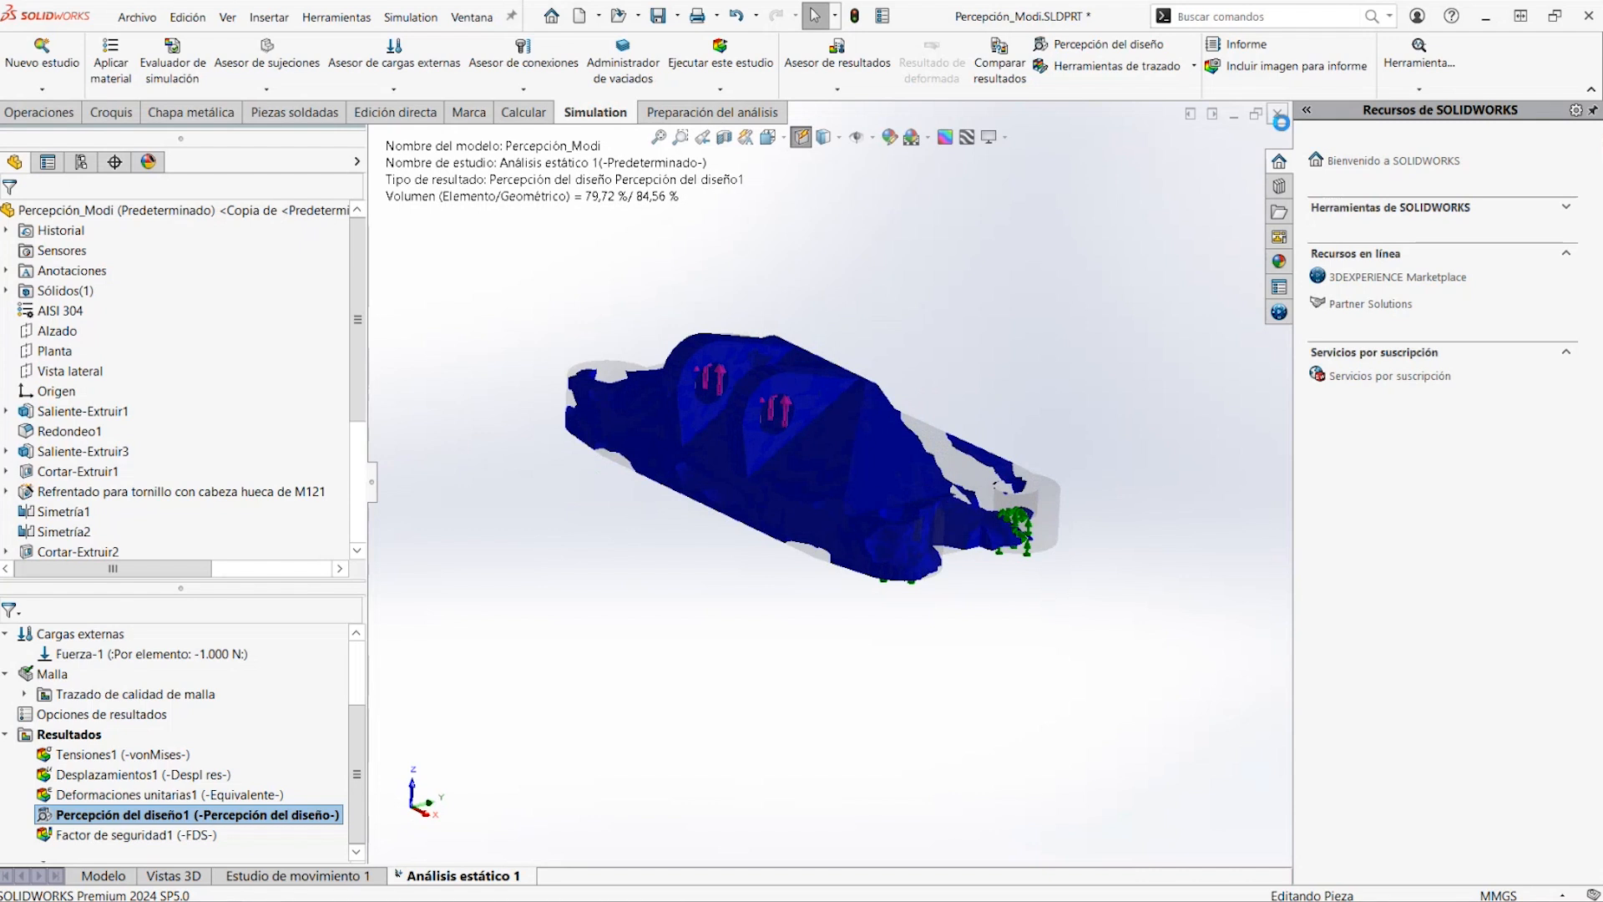
{"action": "left_click", "coordinate": [743, 527]}
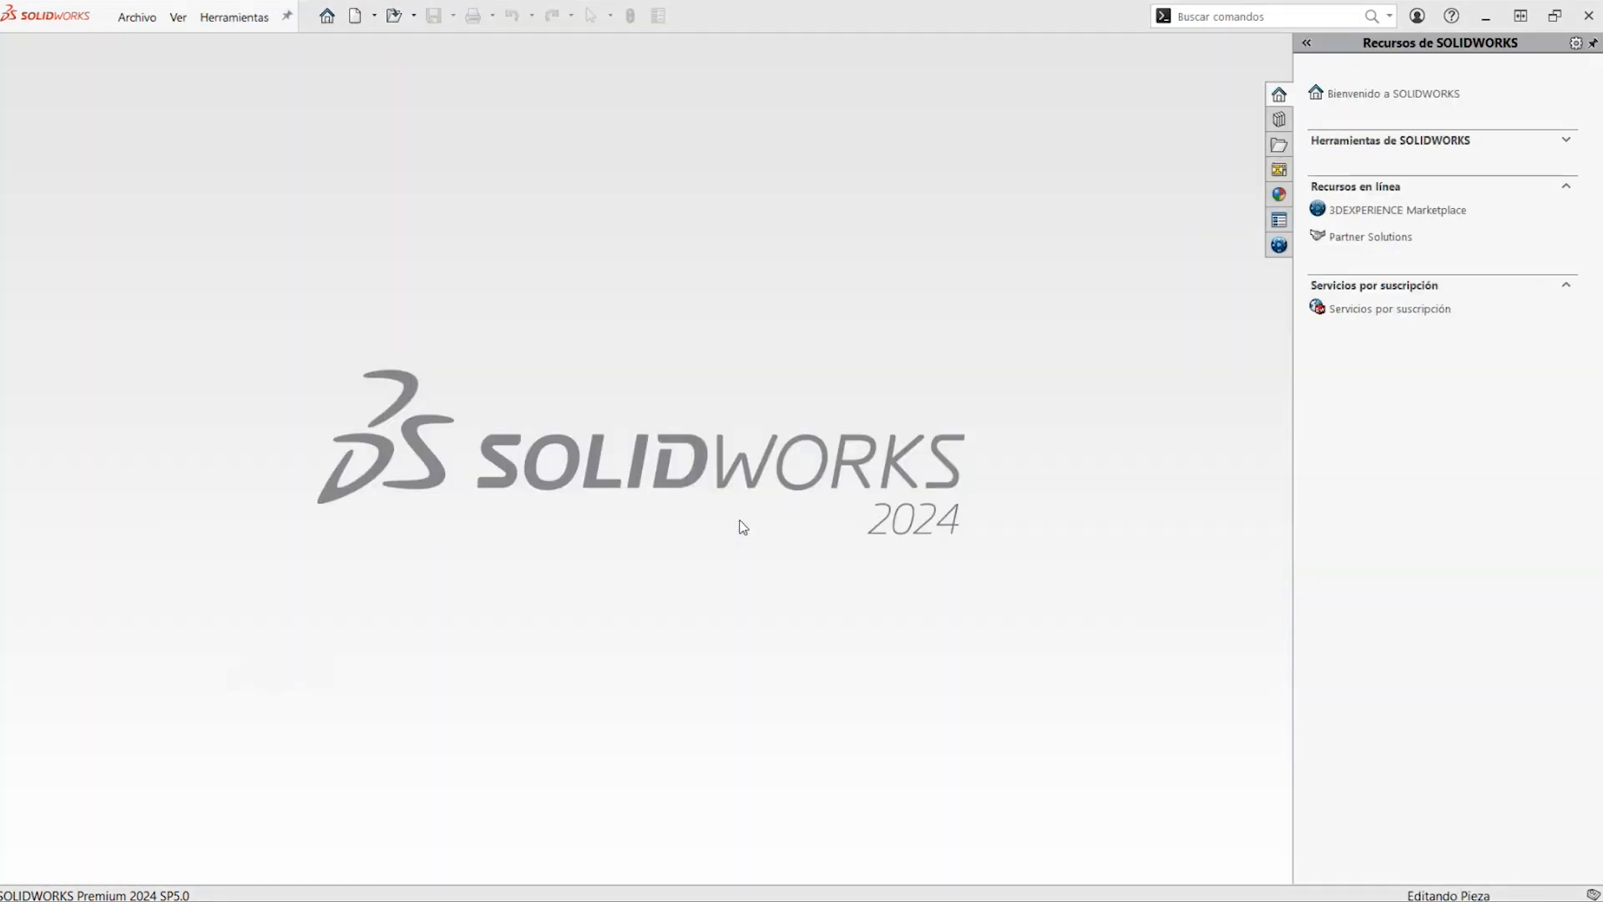